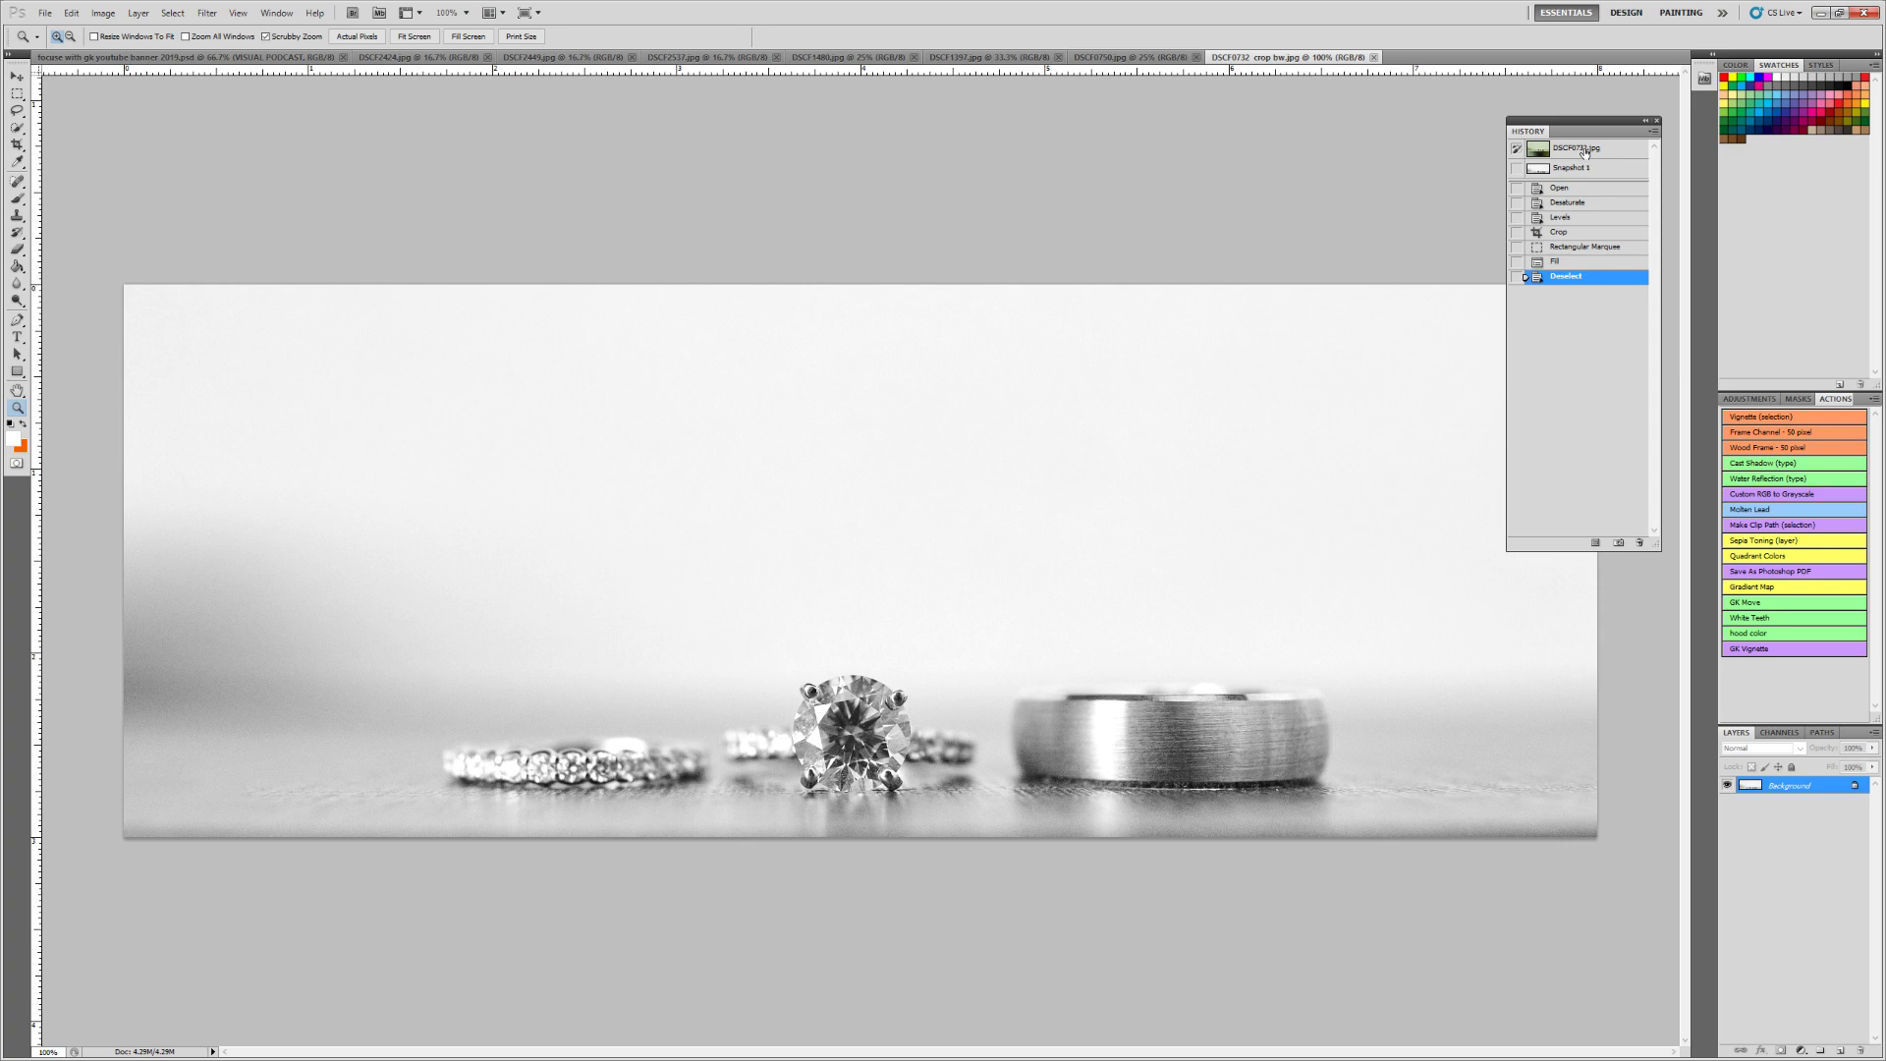
# Show the ring photo's original color snapshot and fit the whole uncropped image on screen
pyautogui.click(1582, 149)
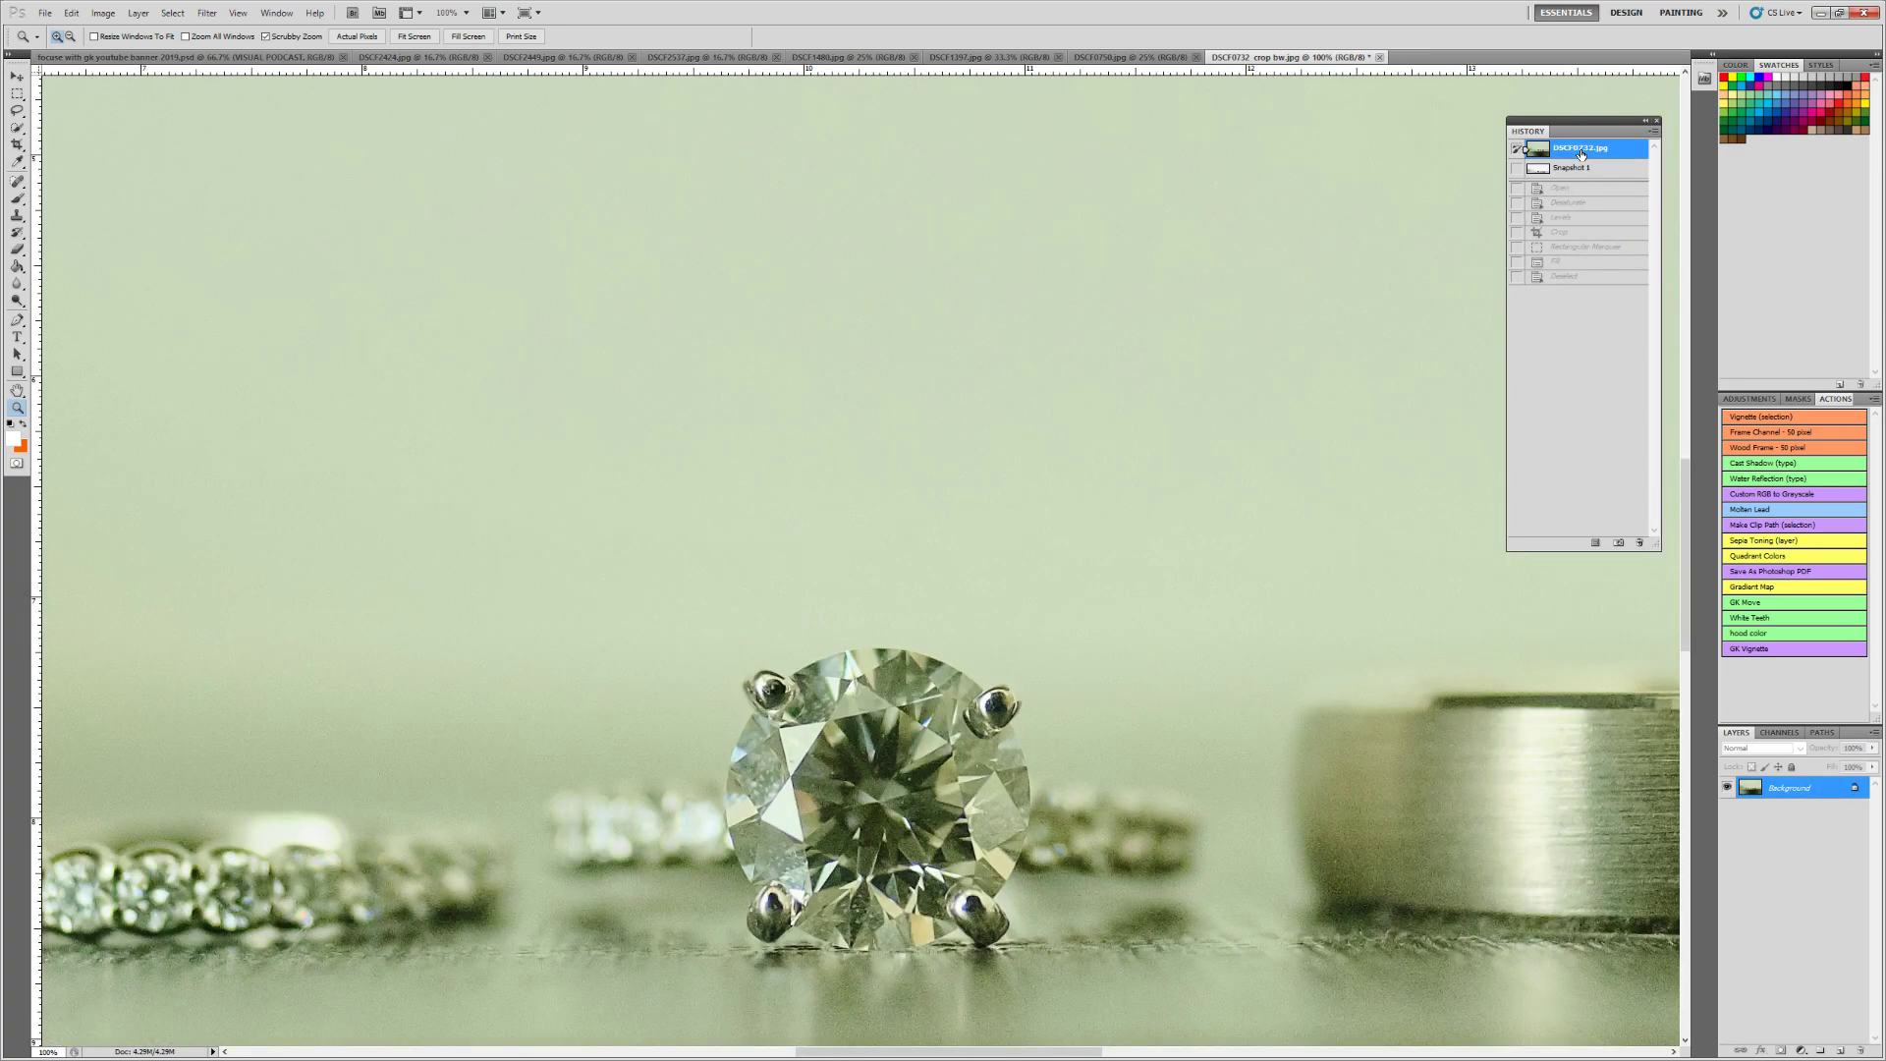
pyautogui.rightClick(825, 566)
pyautogui.click(846, 575)
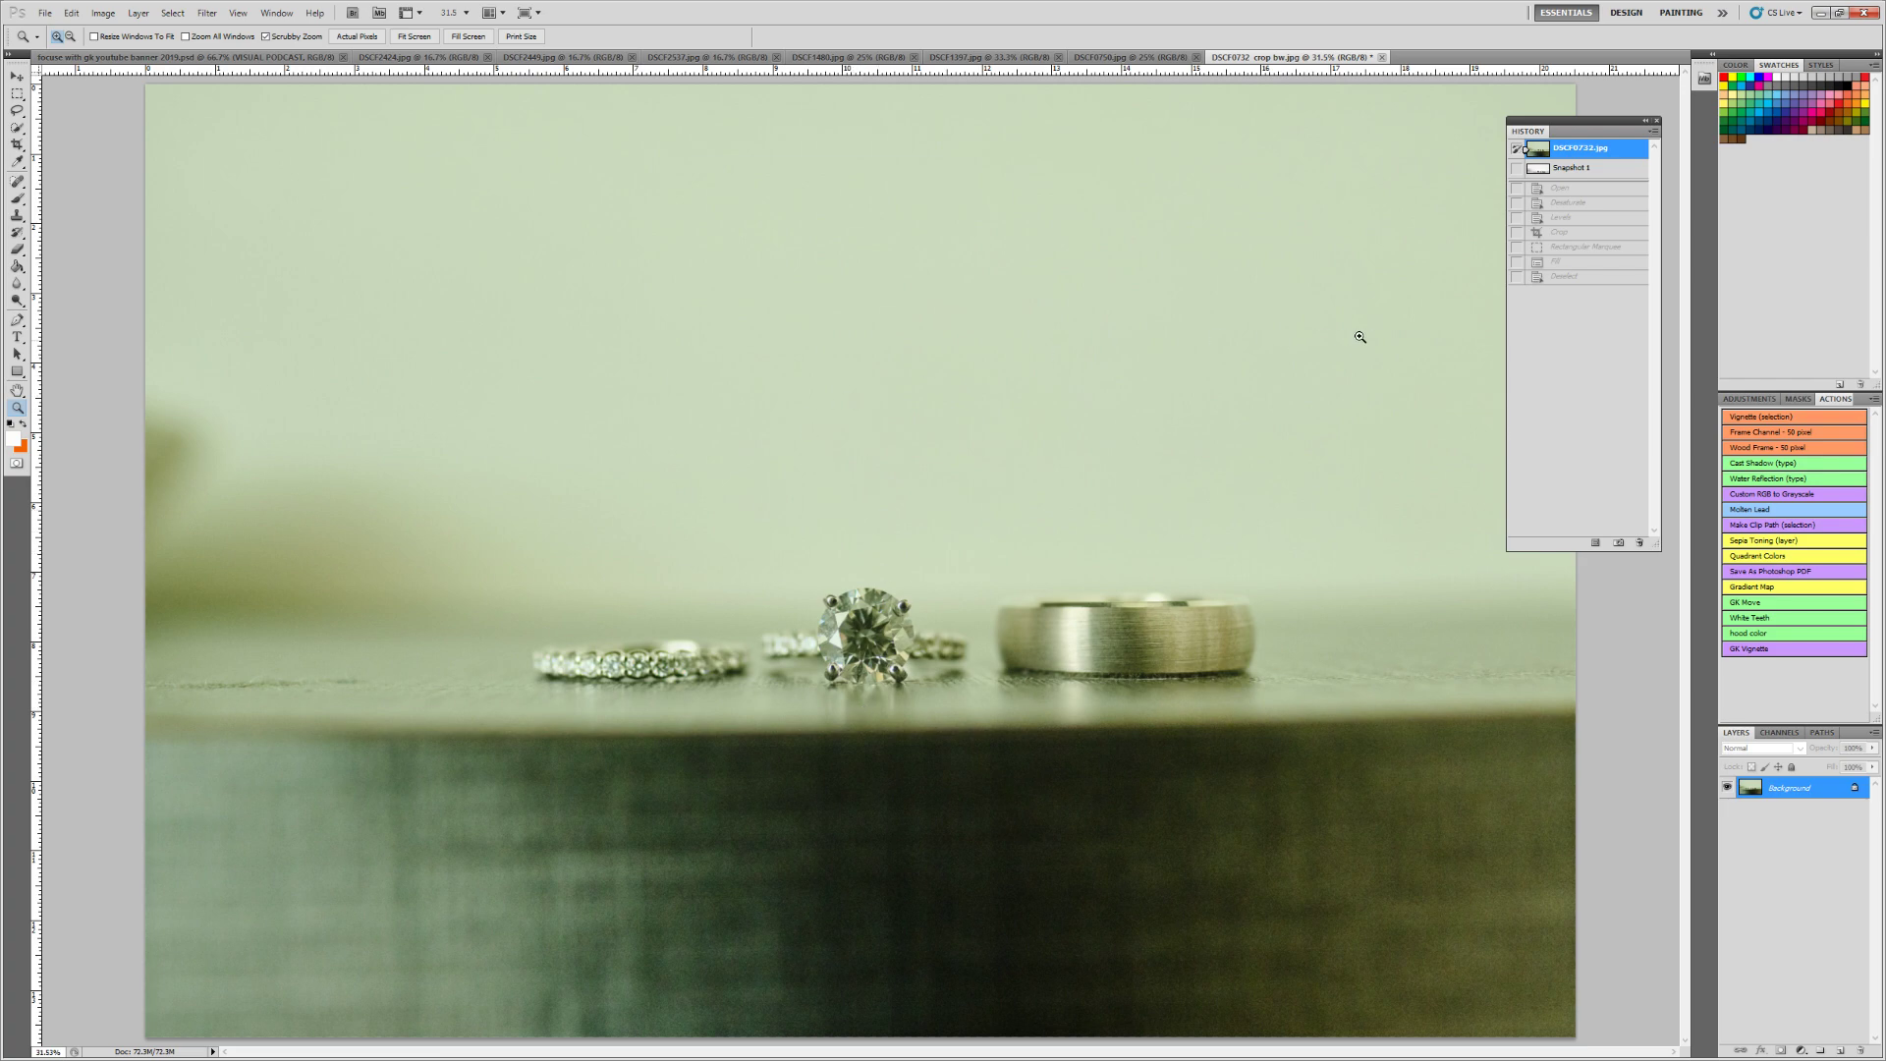
# Return the ring photo to its cropped black-and-white Deselect history state and view it at 100%
pyautogui.click(1577, 279)
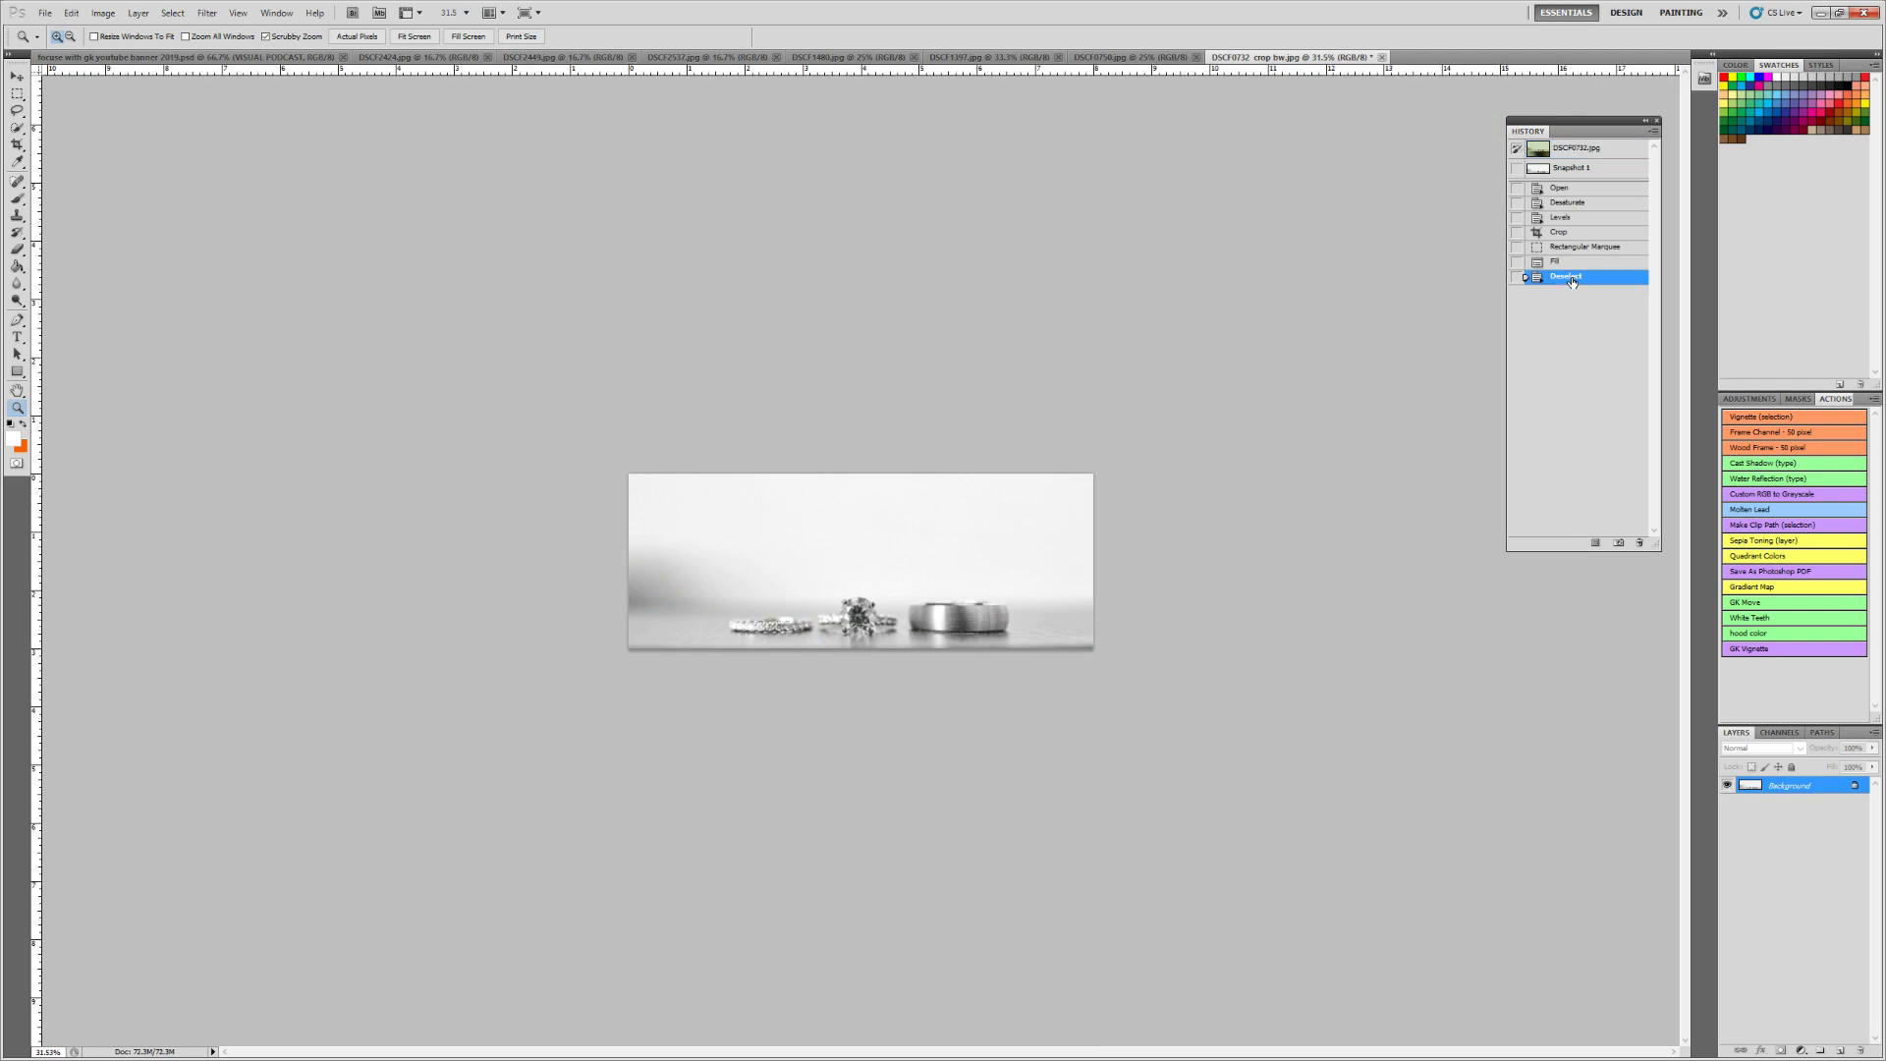
pyautogui.click(842, 583)
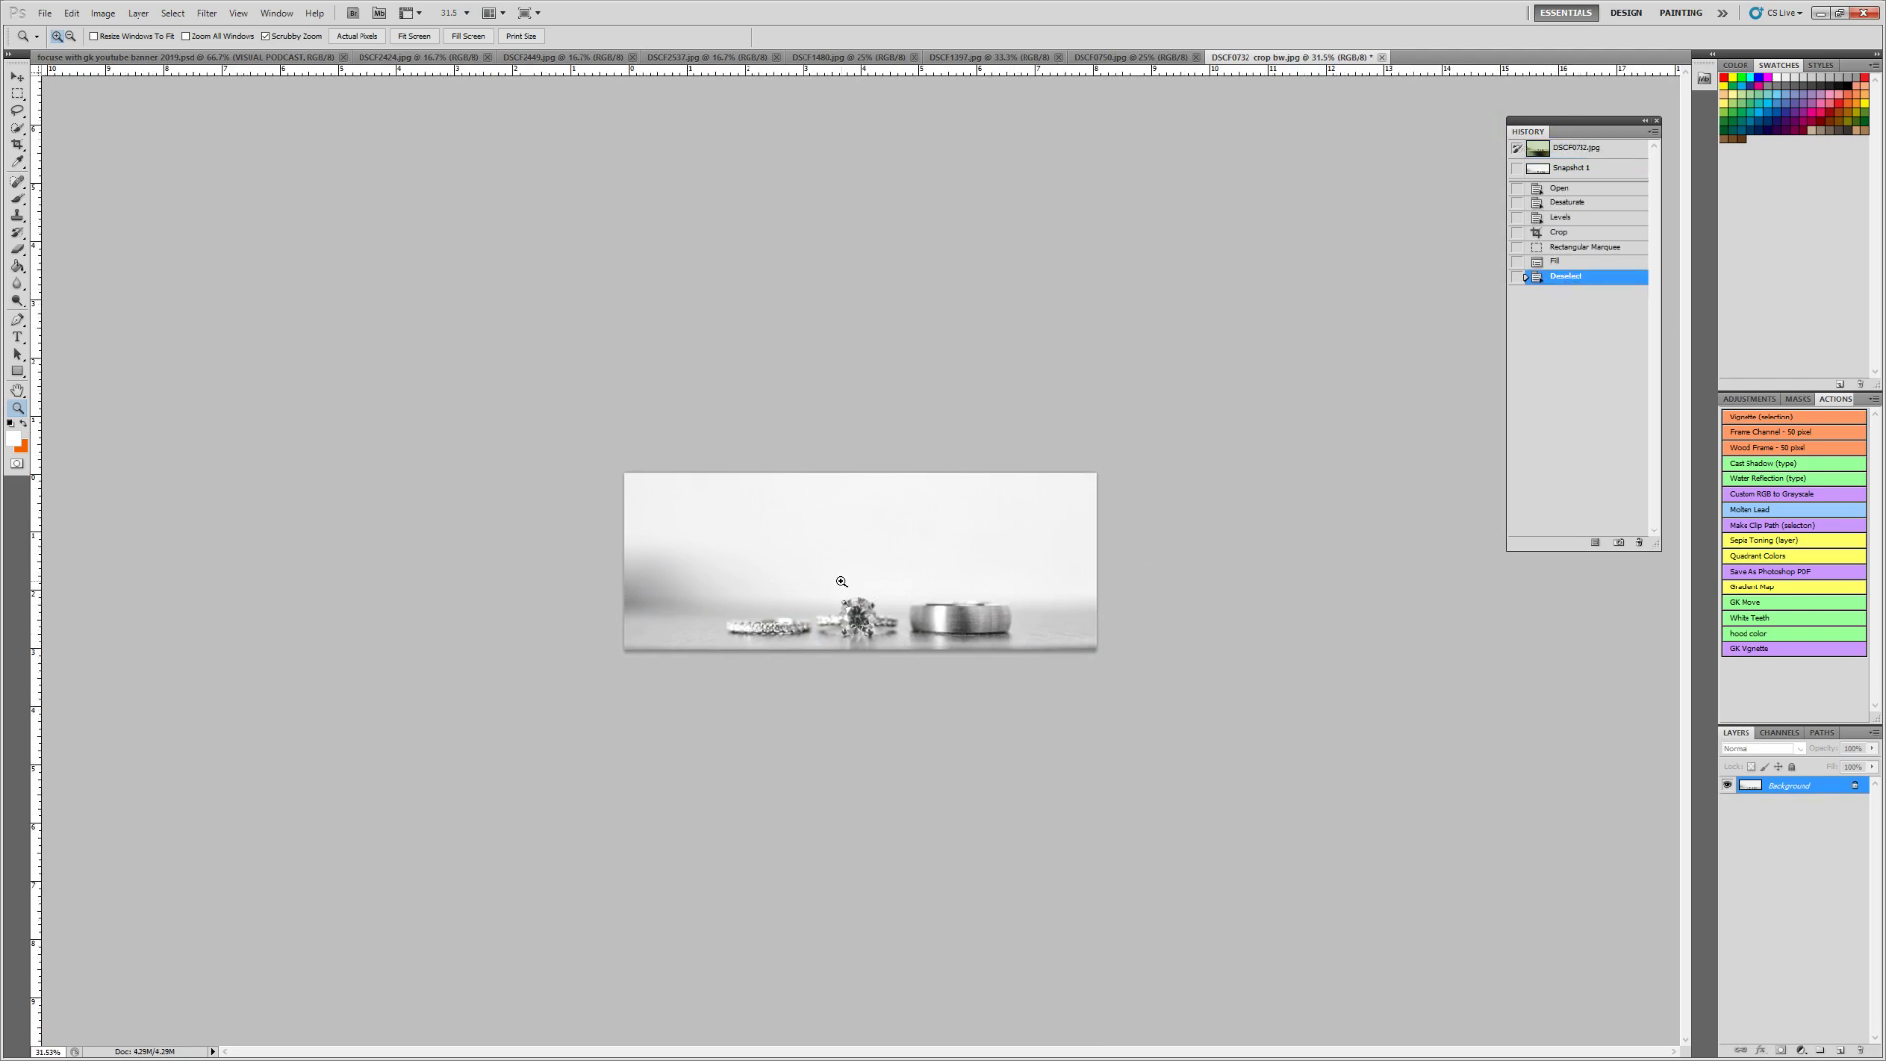
pyautogui.click(854, 596)
pyautogui.click(853, 596)
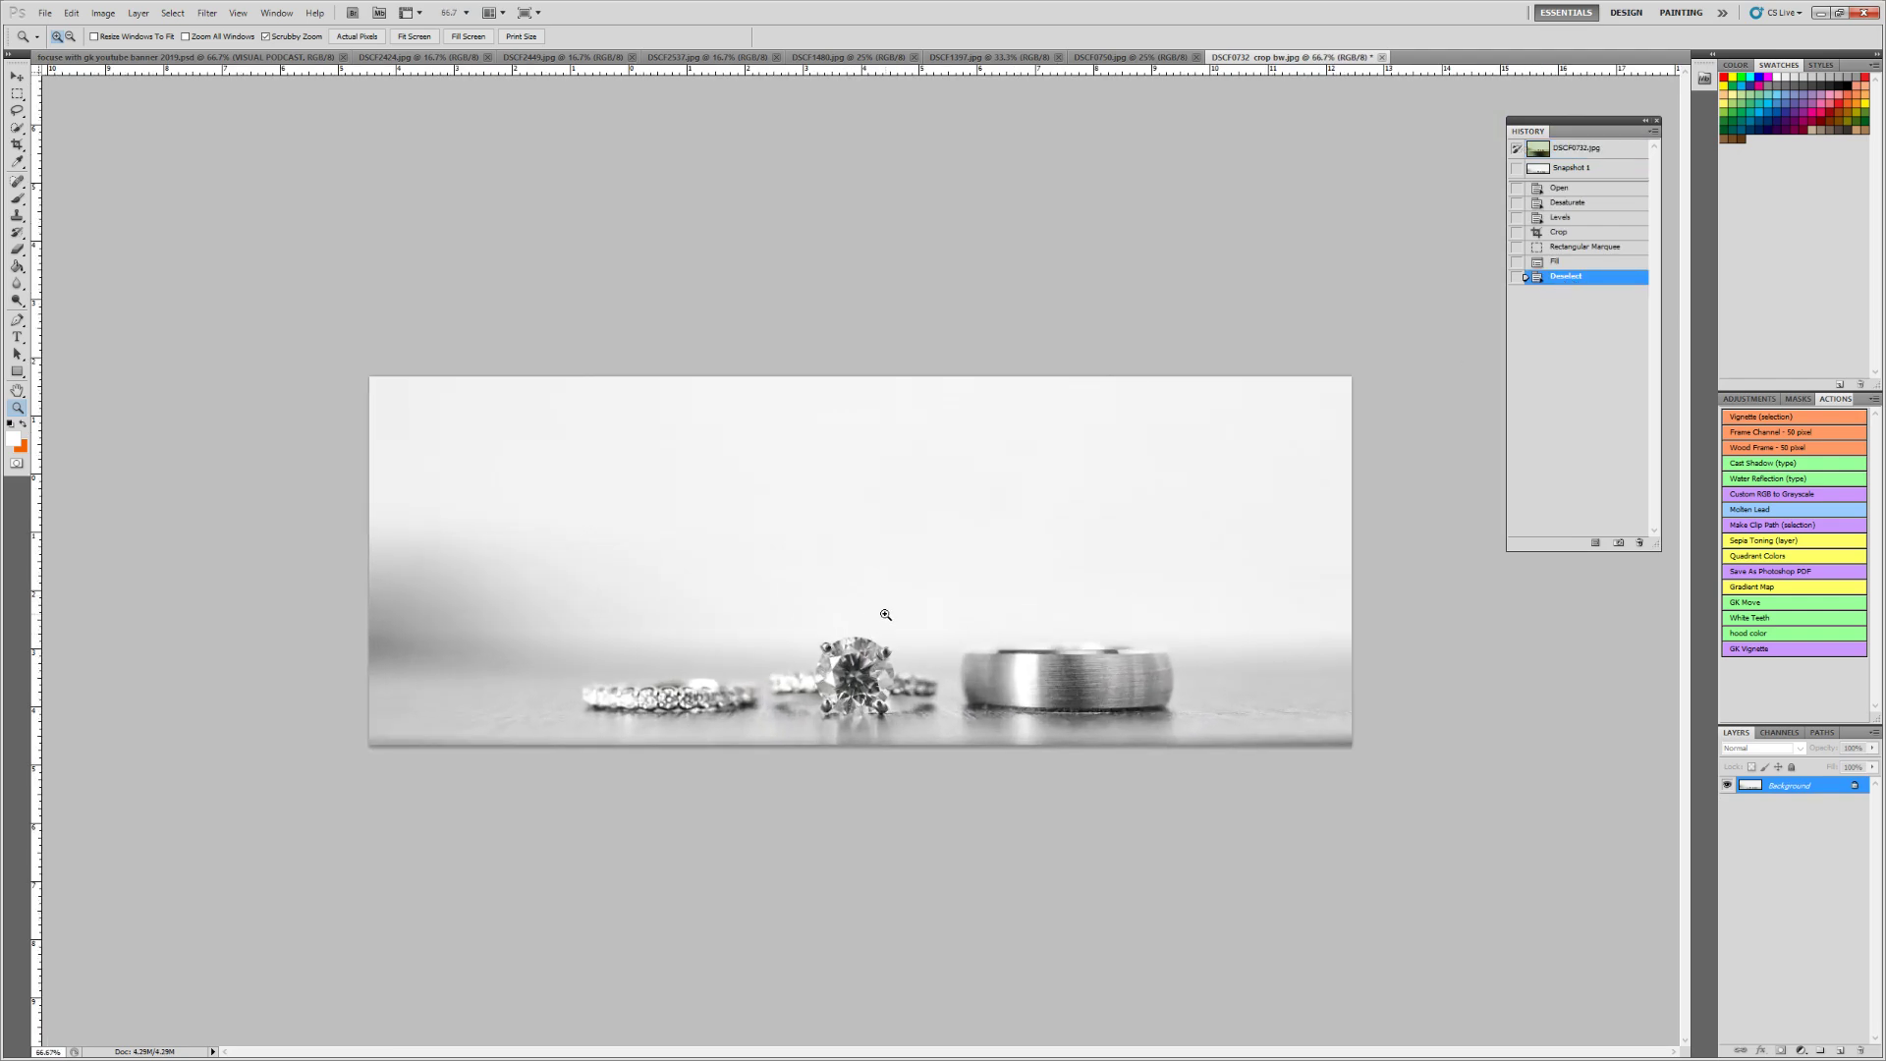
pyautogui.click(885, 615)
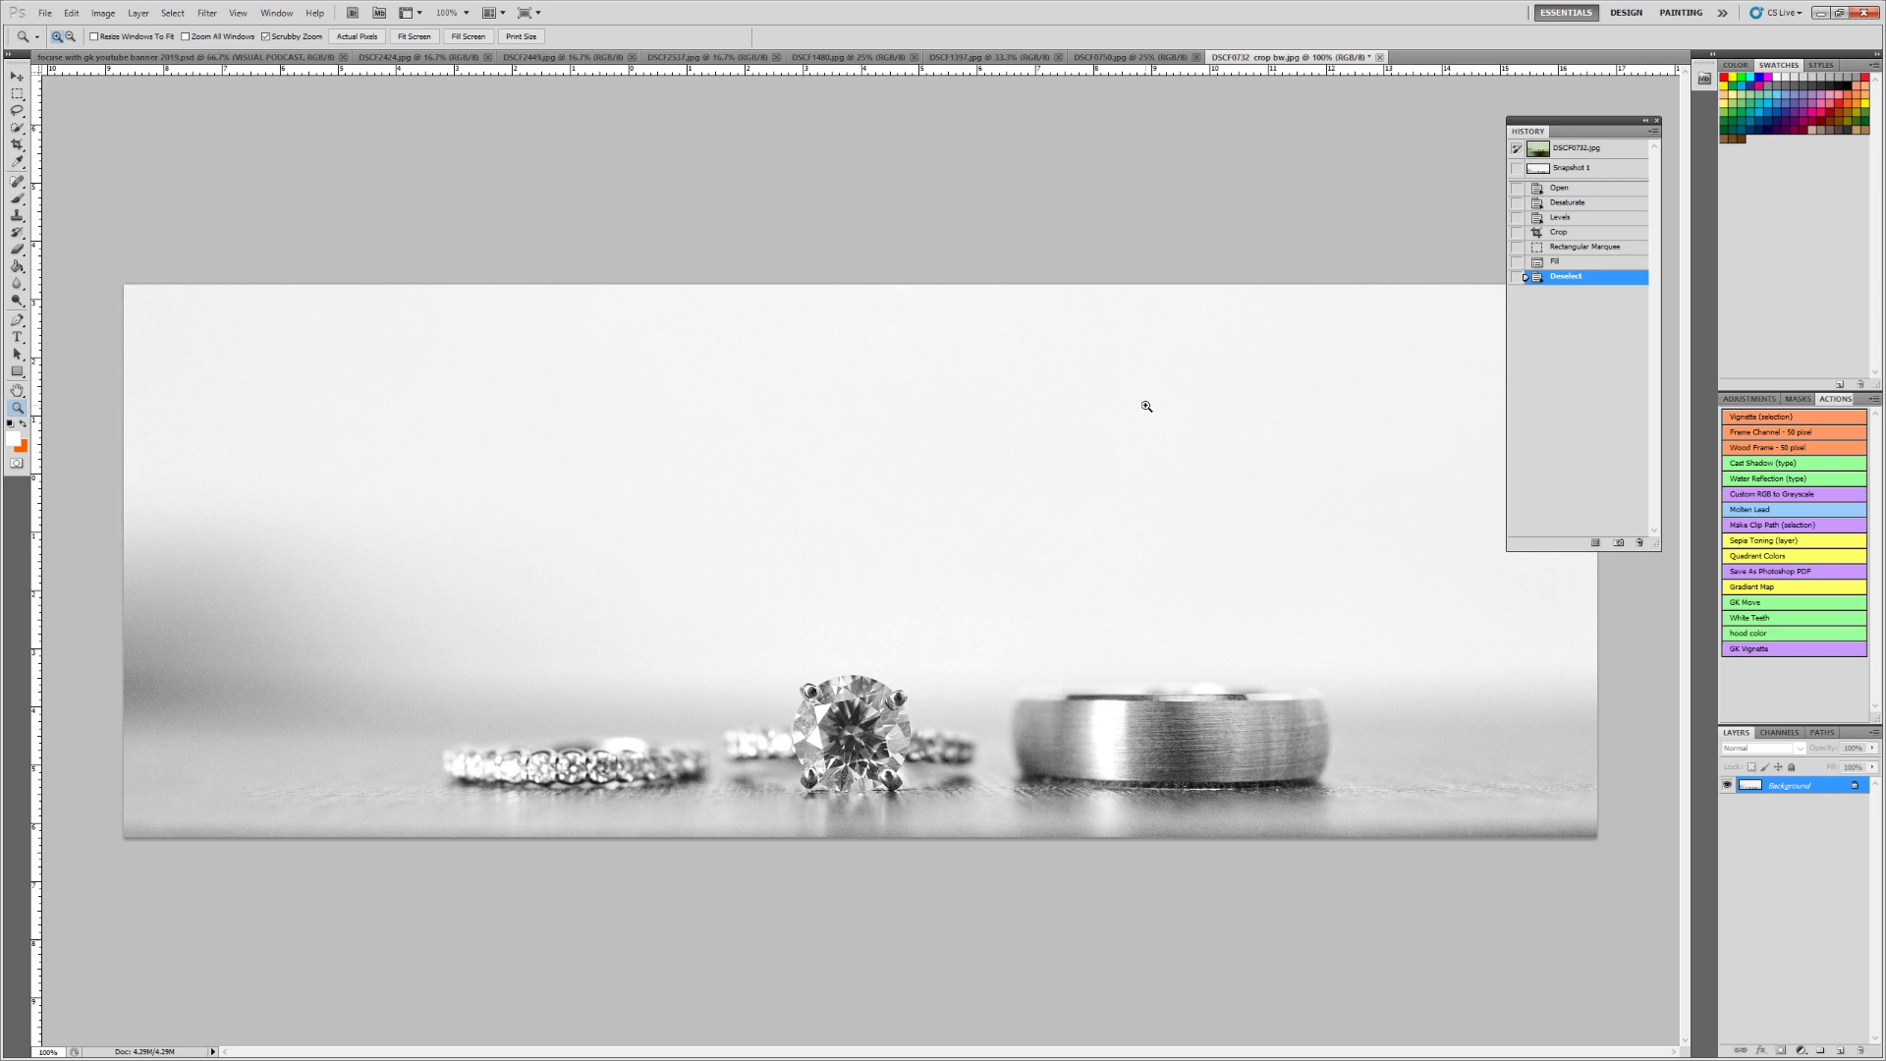
# Add the text "16mm 1.4" in orange near the upper-left part of the ring image
pyautogui.click(16, 338)
pyautogui.click(23, 424)
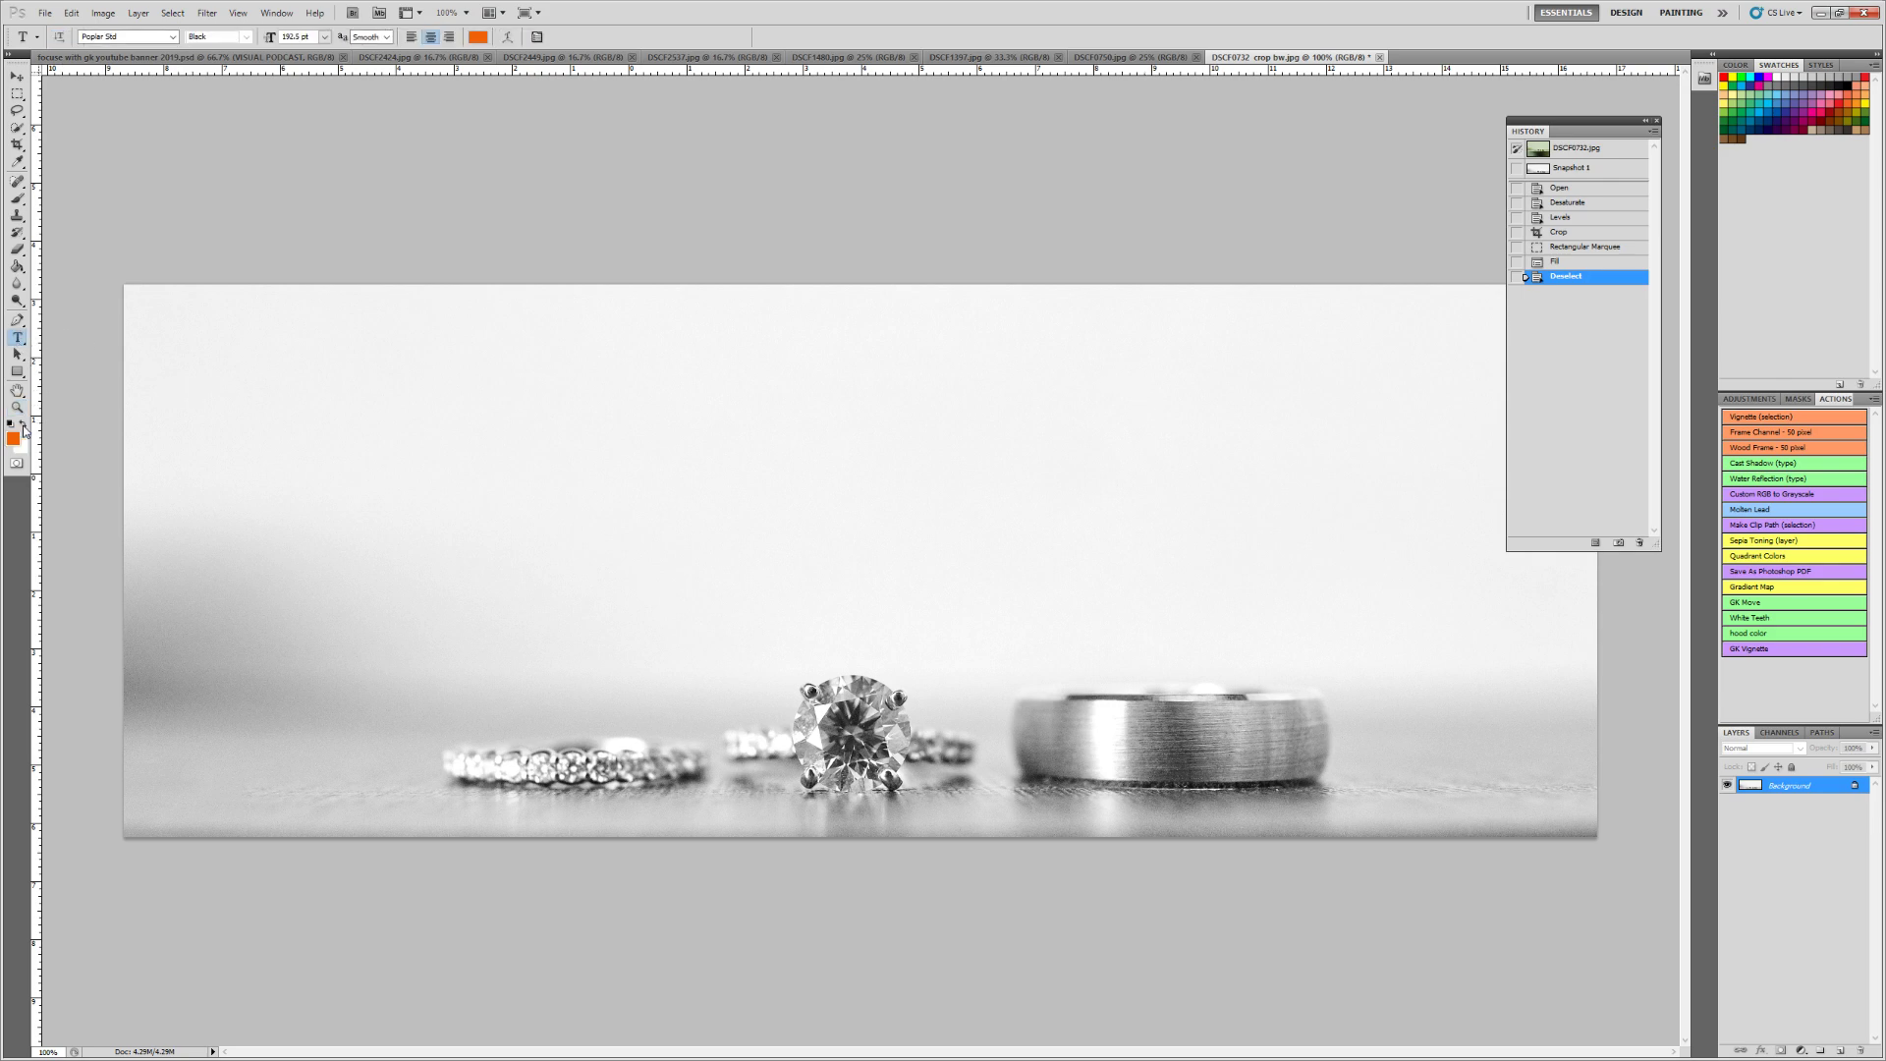
pyautogui.click(302, 385)
pyautogui.write('lo')
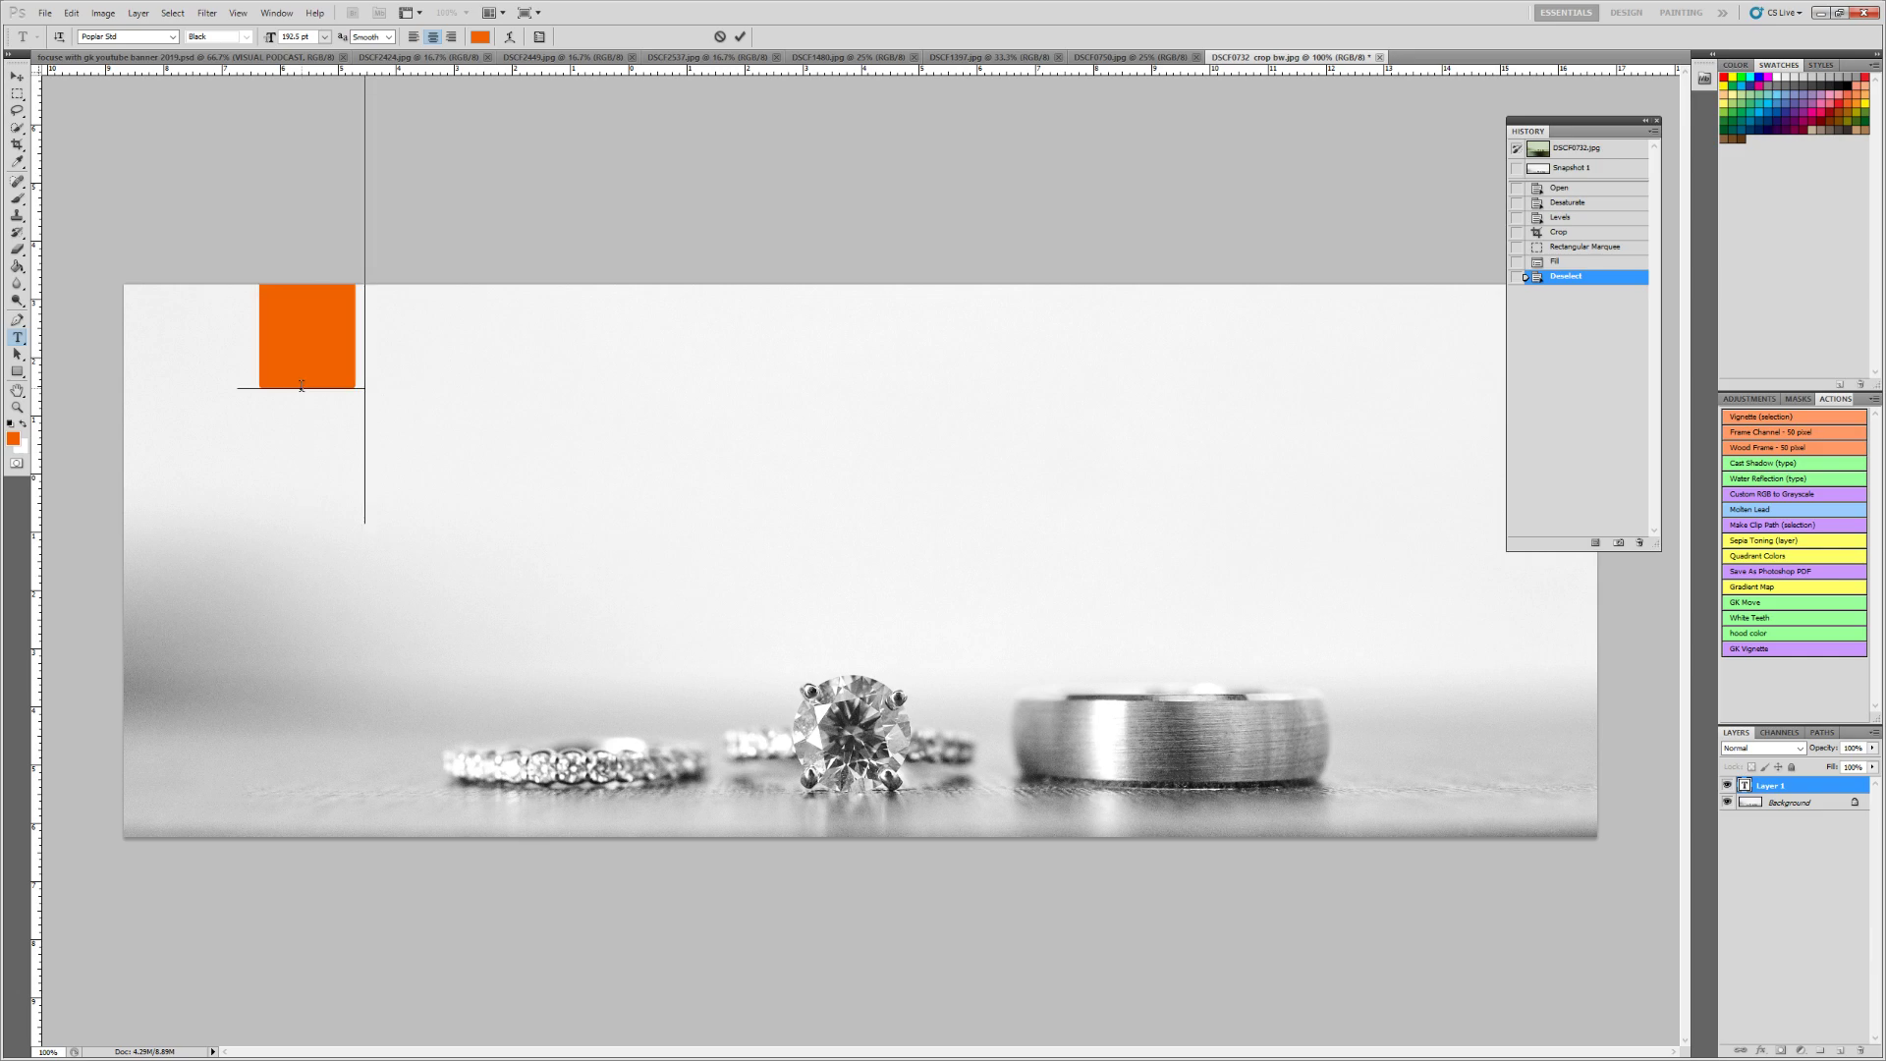
pyautogui.write('mm 1.4')
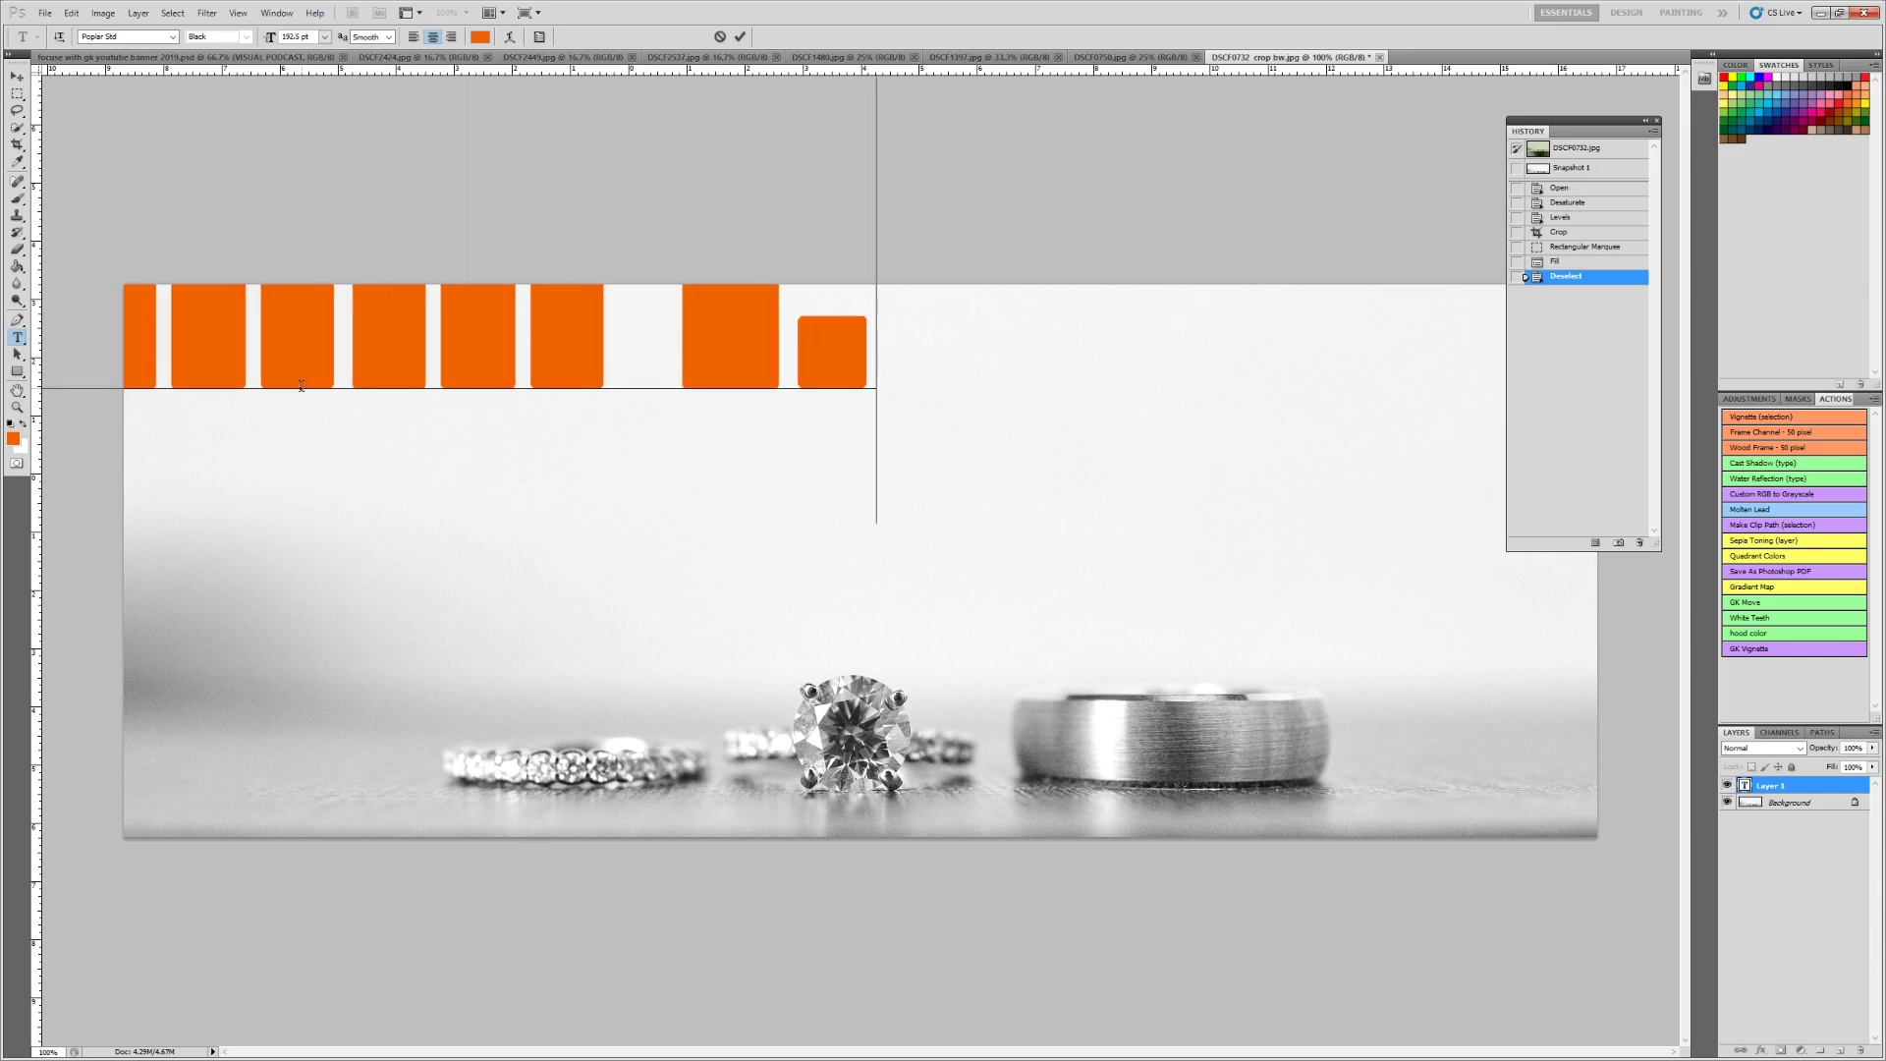
pyautogui.click(16, 77)
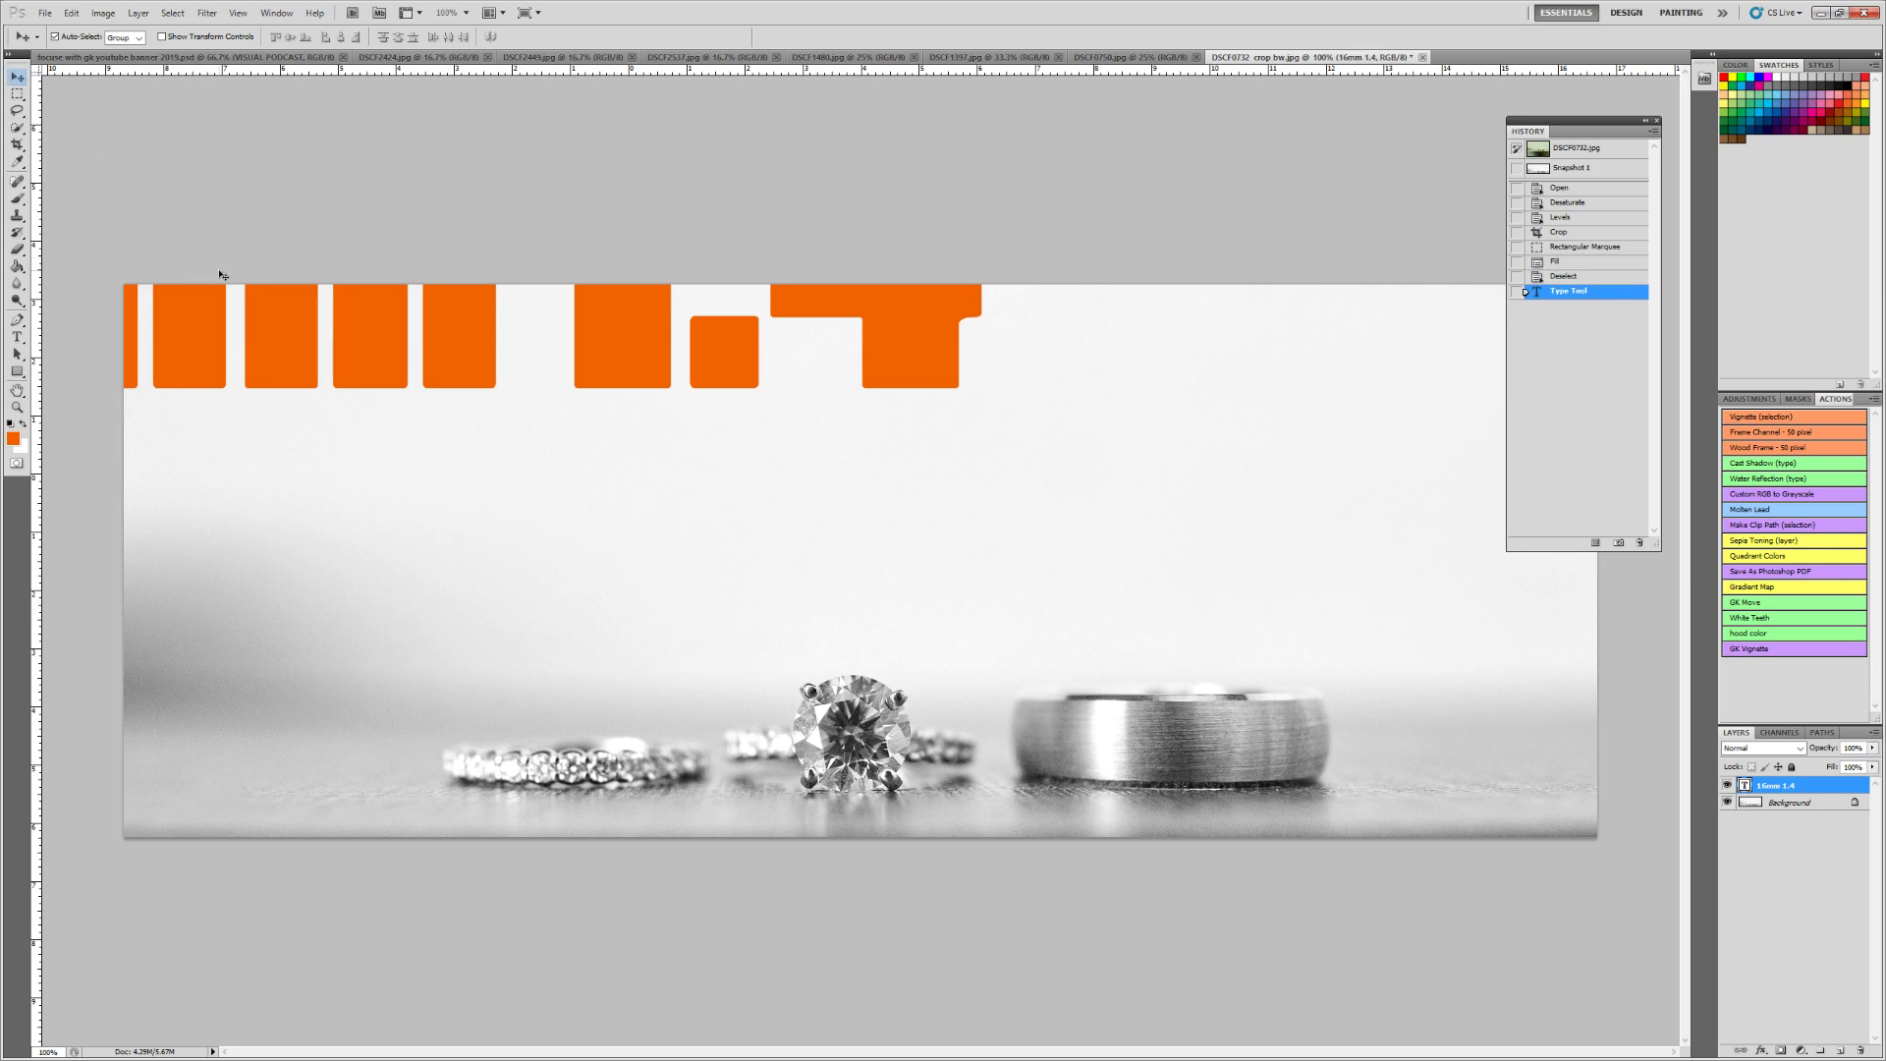
# Scale the "16mm 1.4" text down proportionally to about 21% and fit it inside the ring image's upper-left corner
pyautogui.hotkey('ctrl', 't')
pyautogui.hotkey('ctrl', '-')
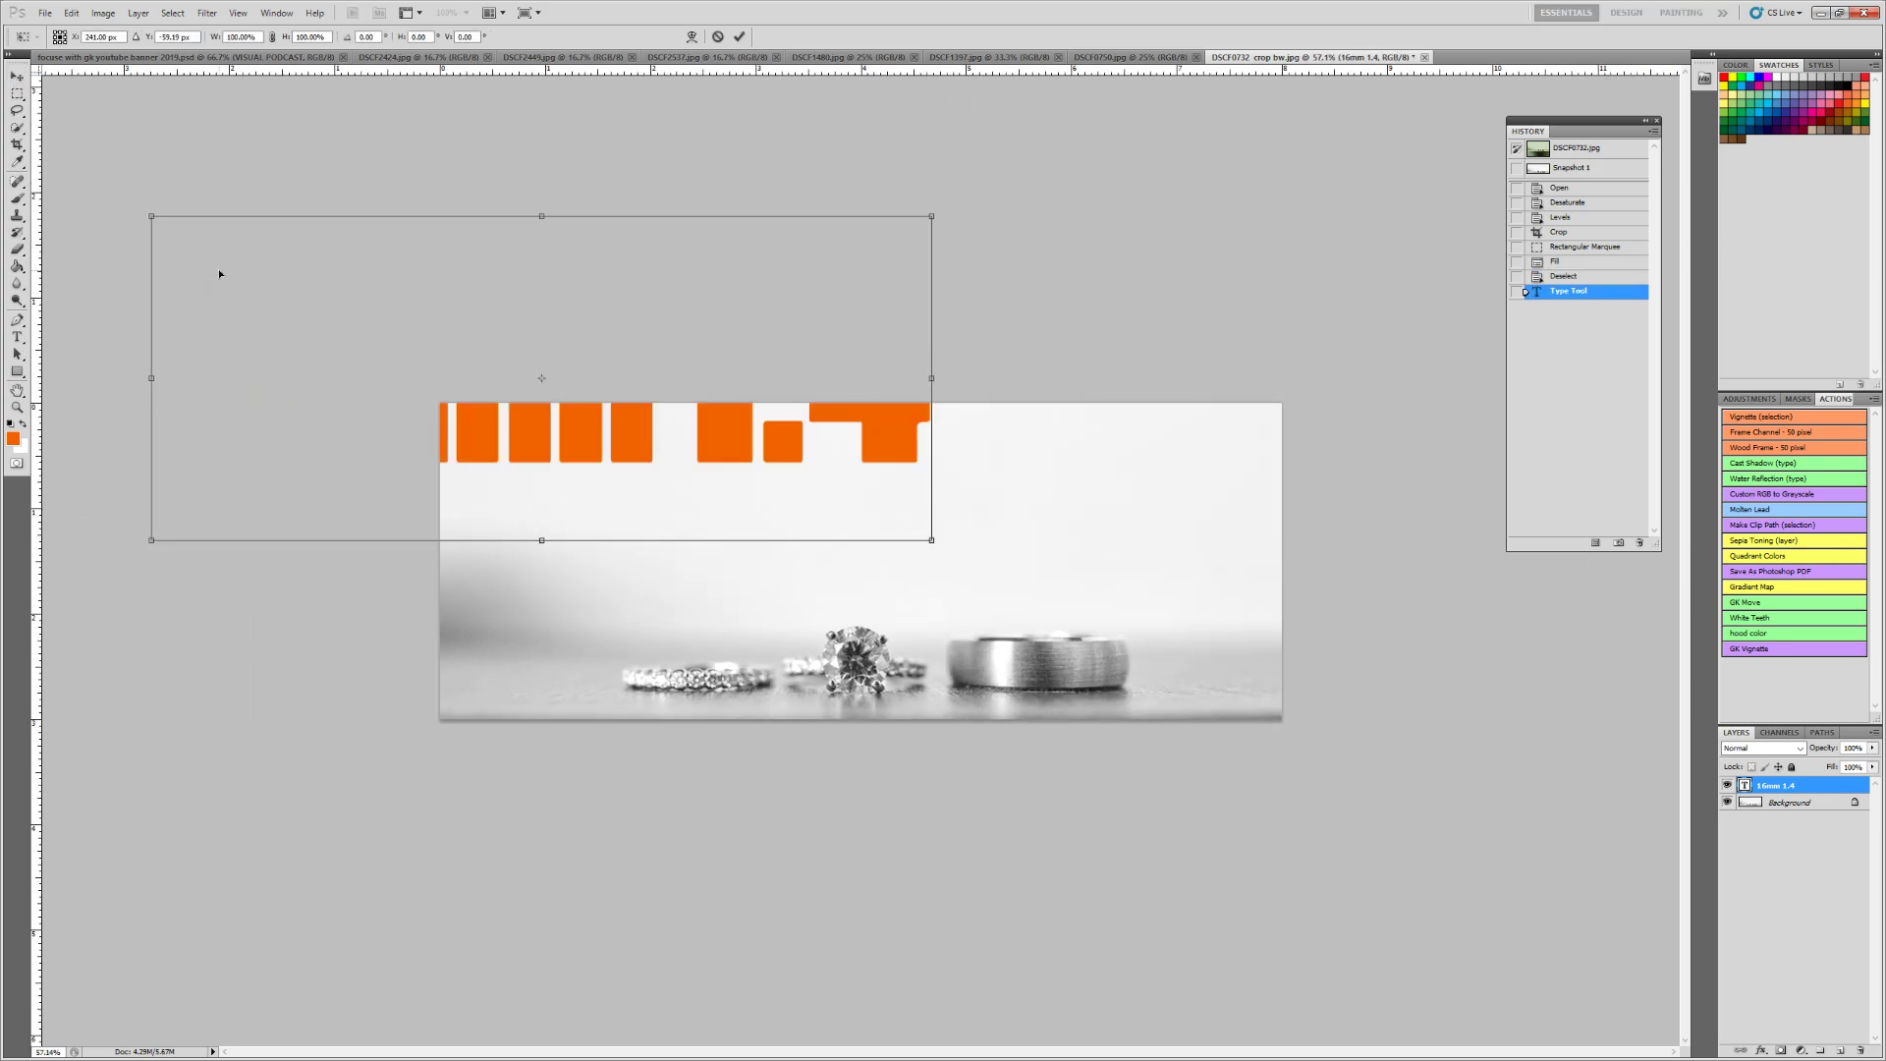
pyautogui.moveTo(156, 214); pyautogui.dragTo(487, 445)
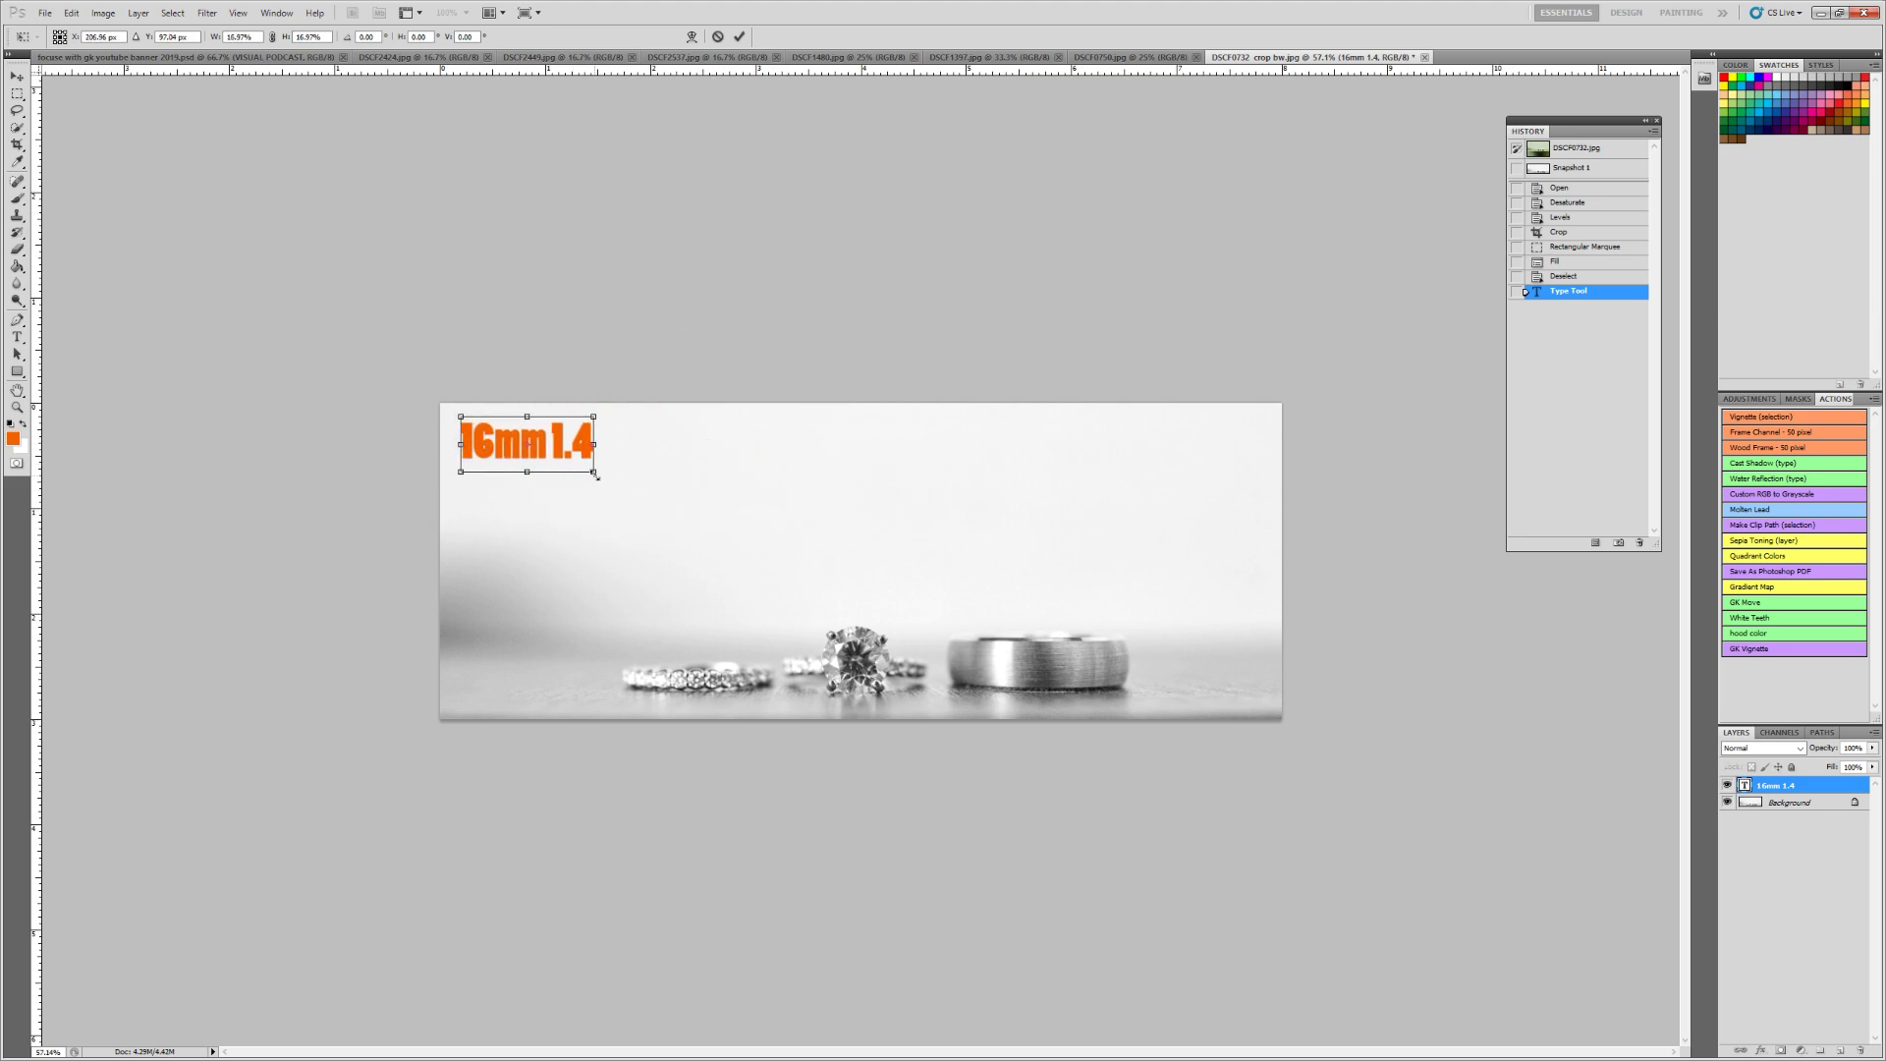
pyautogui.moveTo(595, 474)
pyautogui.mouseDown()
pyautogui.moveTo(623, 485)
pyautogui.moveTo(607, 473)
pyautogui.mouseUp()
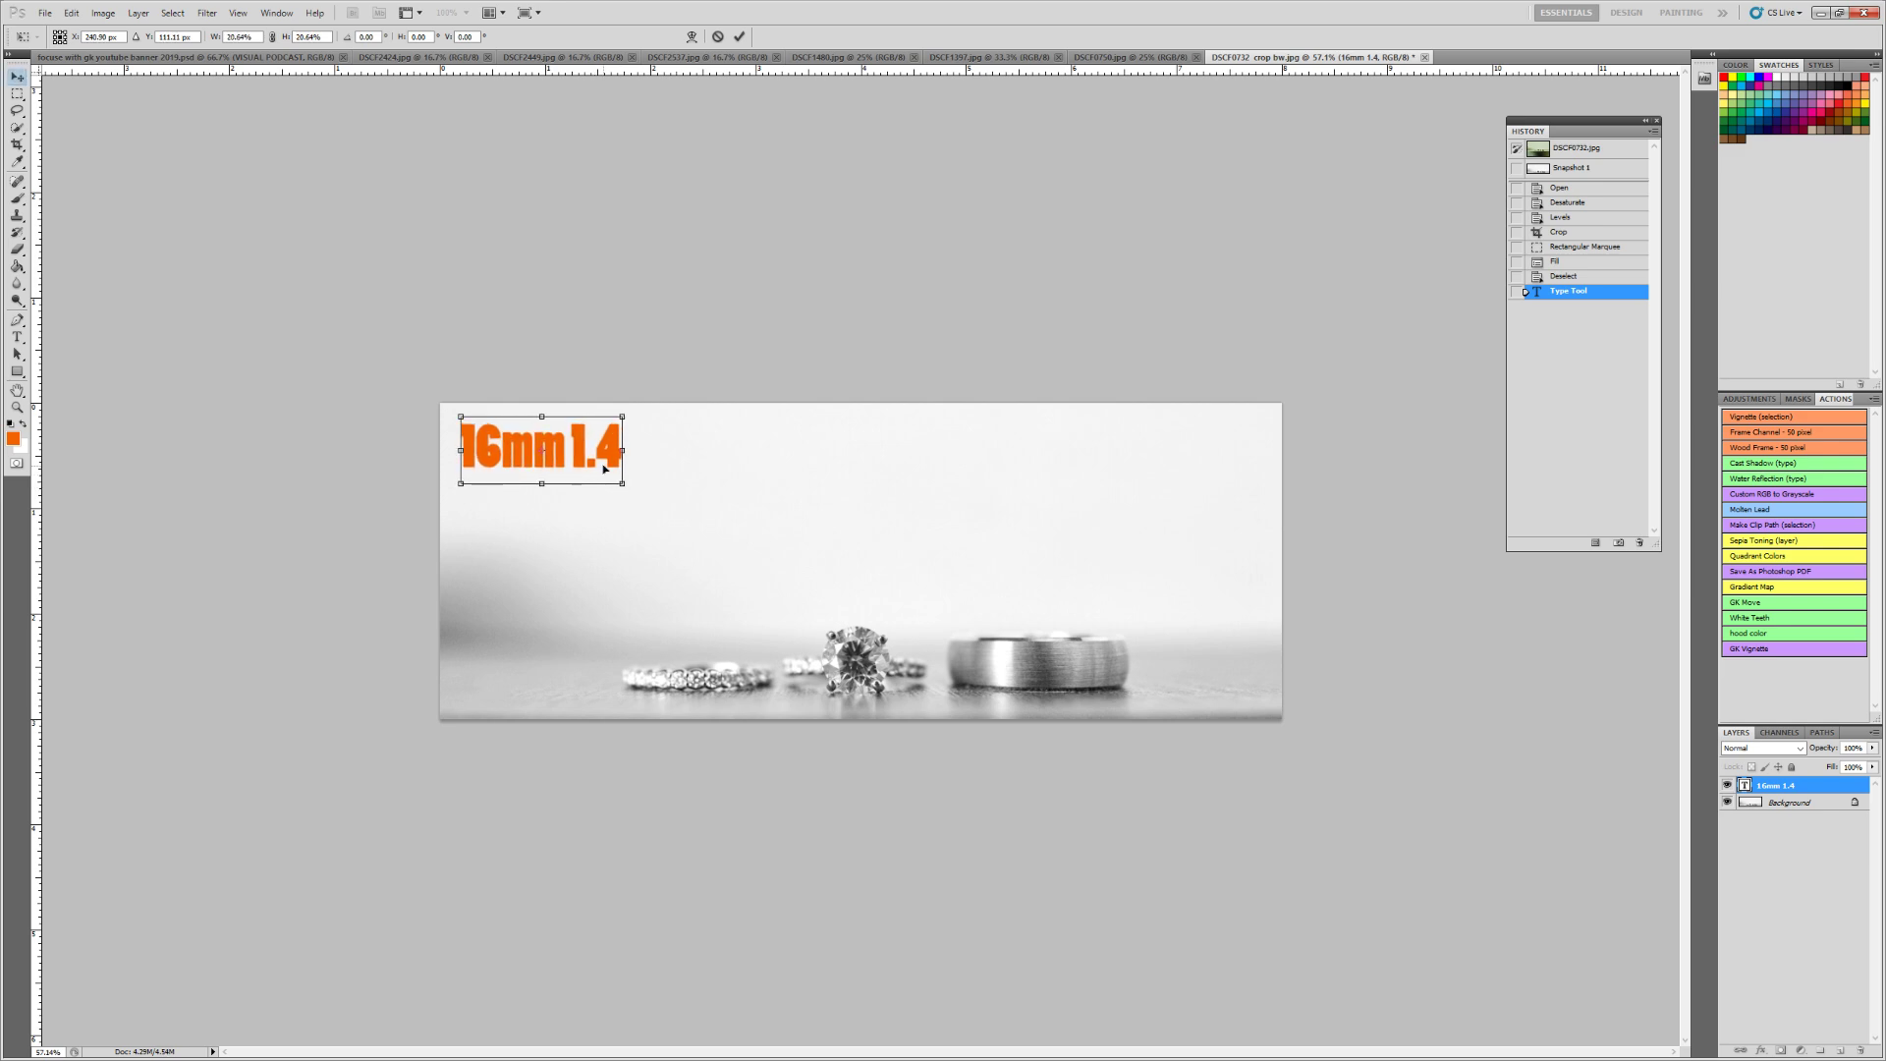
pyautogui.press('Return')
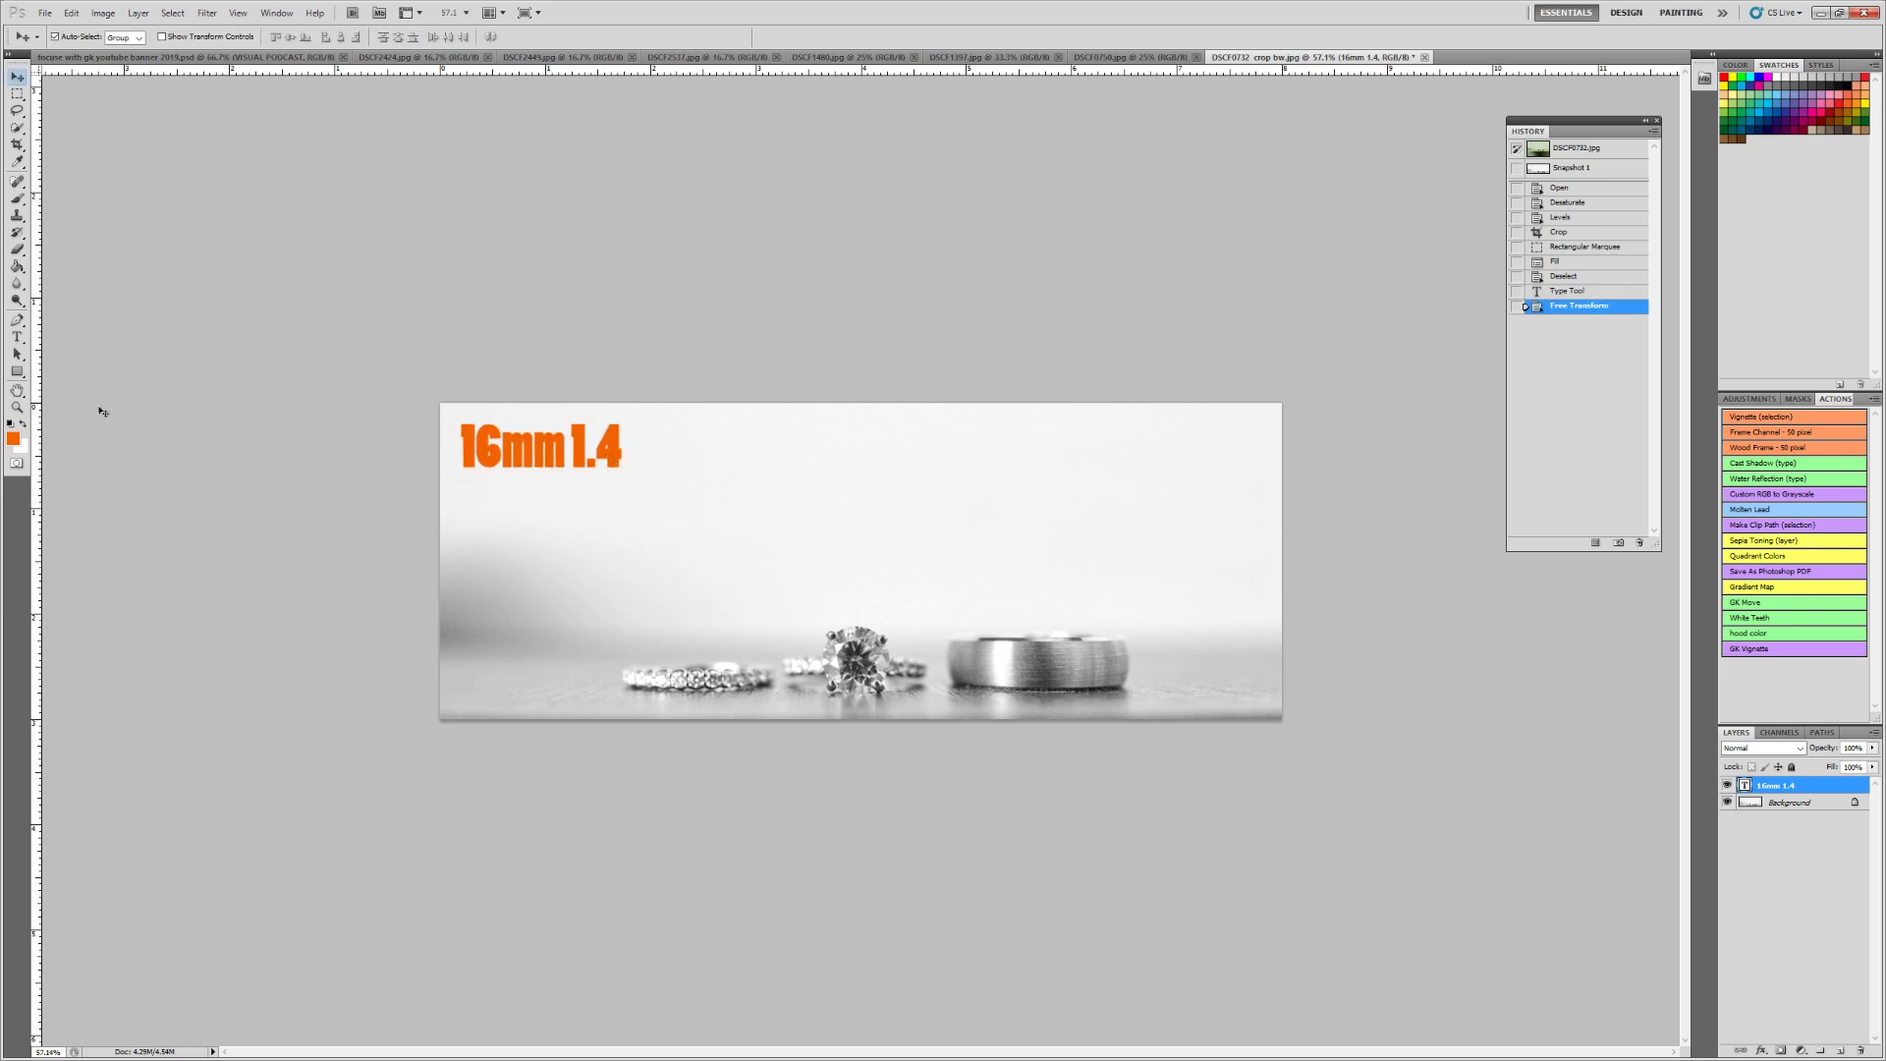
# Preview the captioned ring image full screen on a black background at actual pixels
pyautogui.click(17, 407)
pyautogui.click(853, 592)
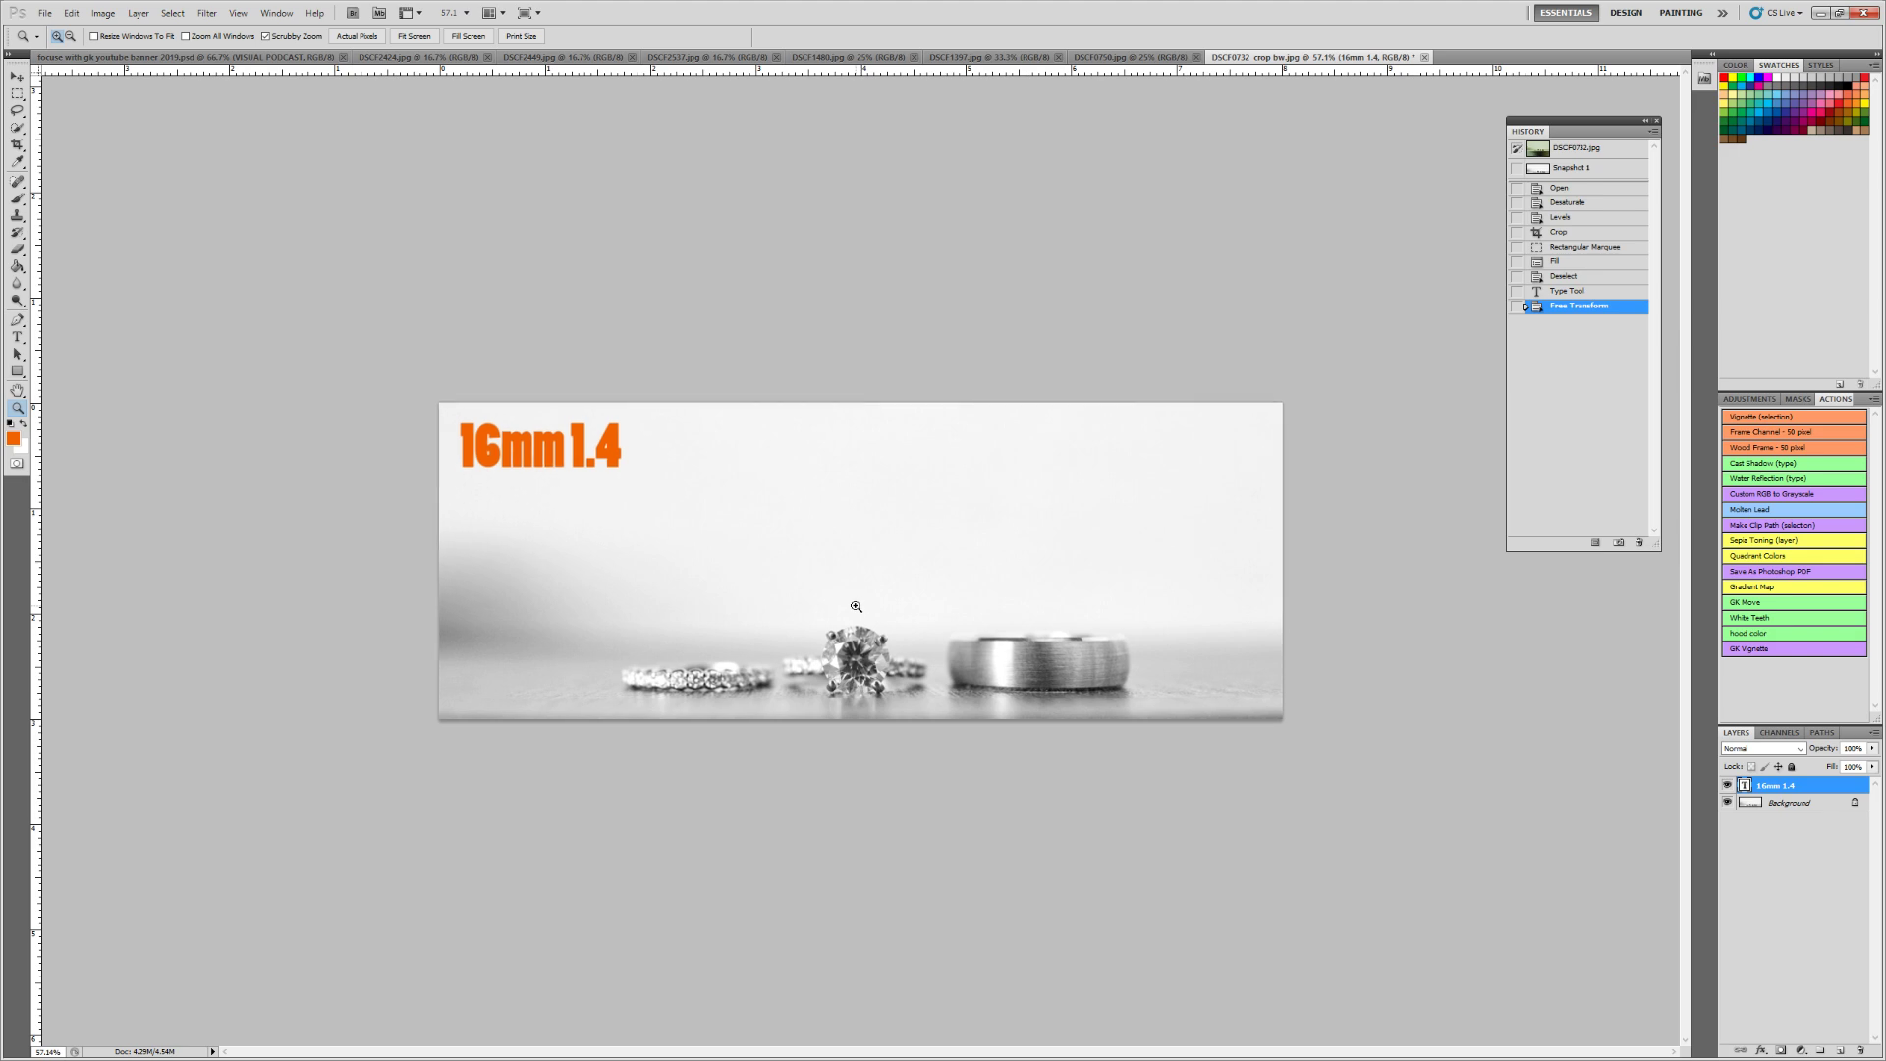
pyautogui.click(888, 609)
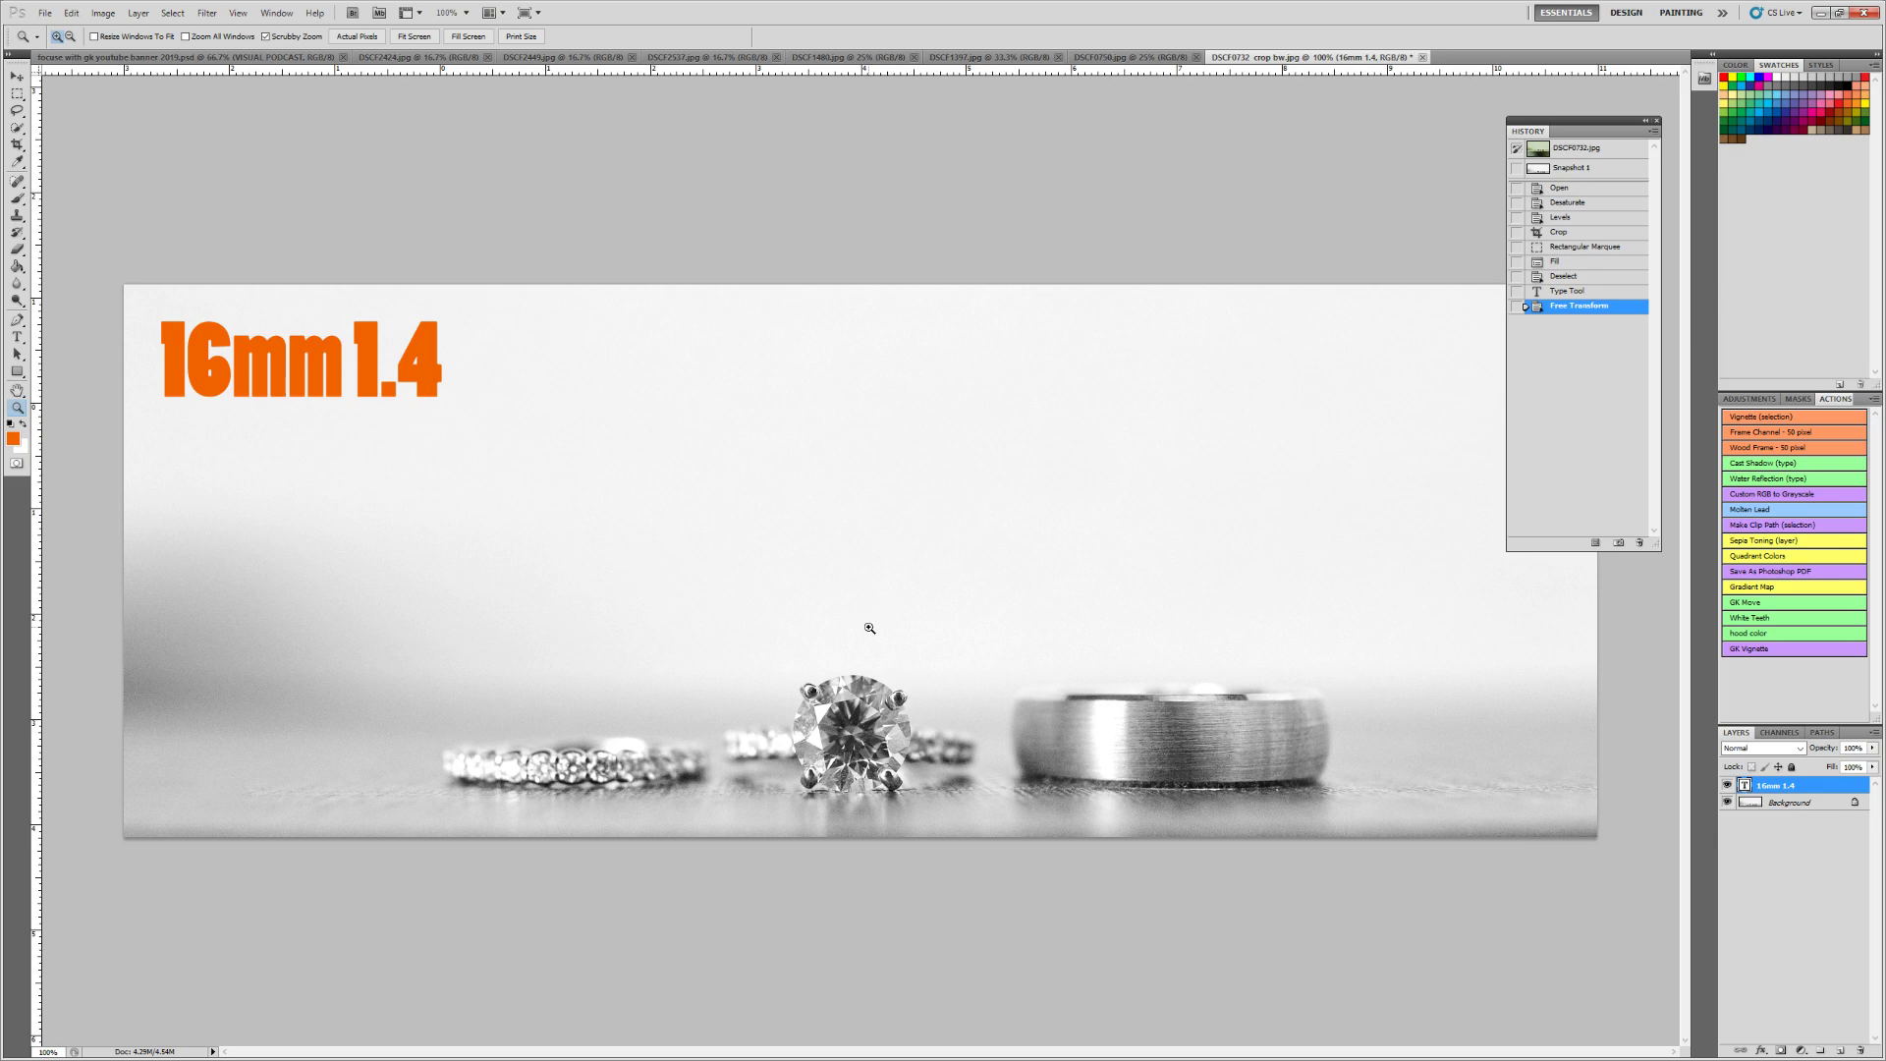
pyautogui.press('f')
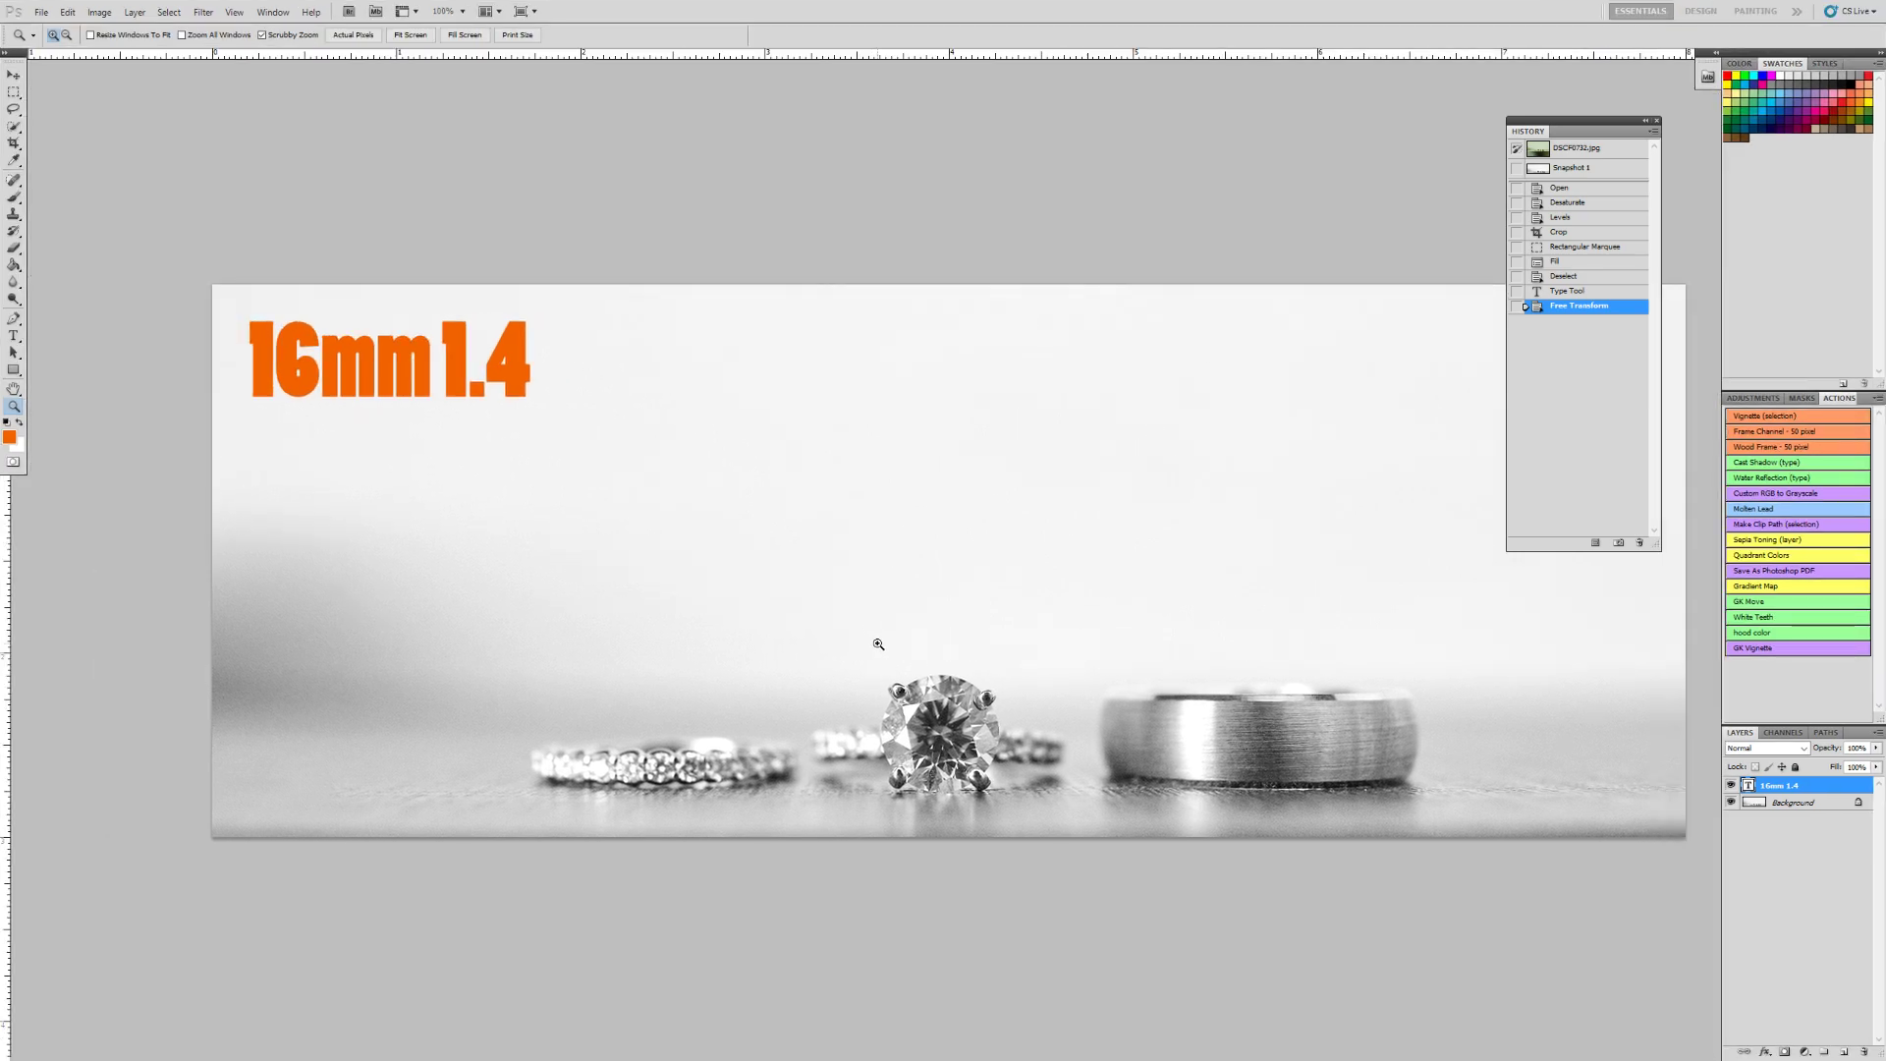
pyautogui.press('f')
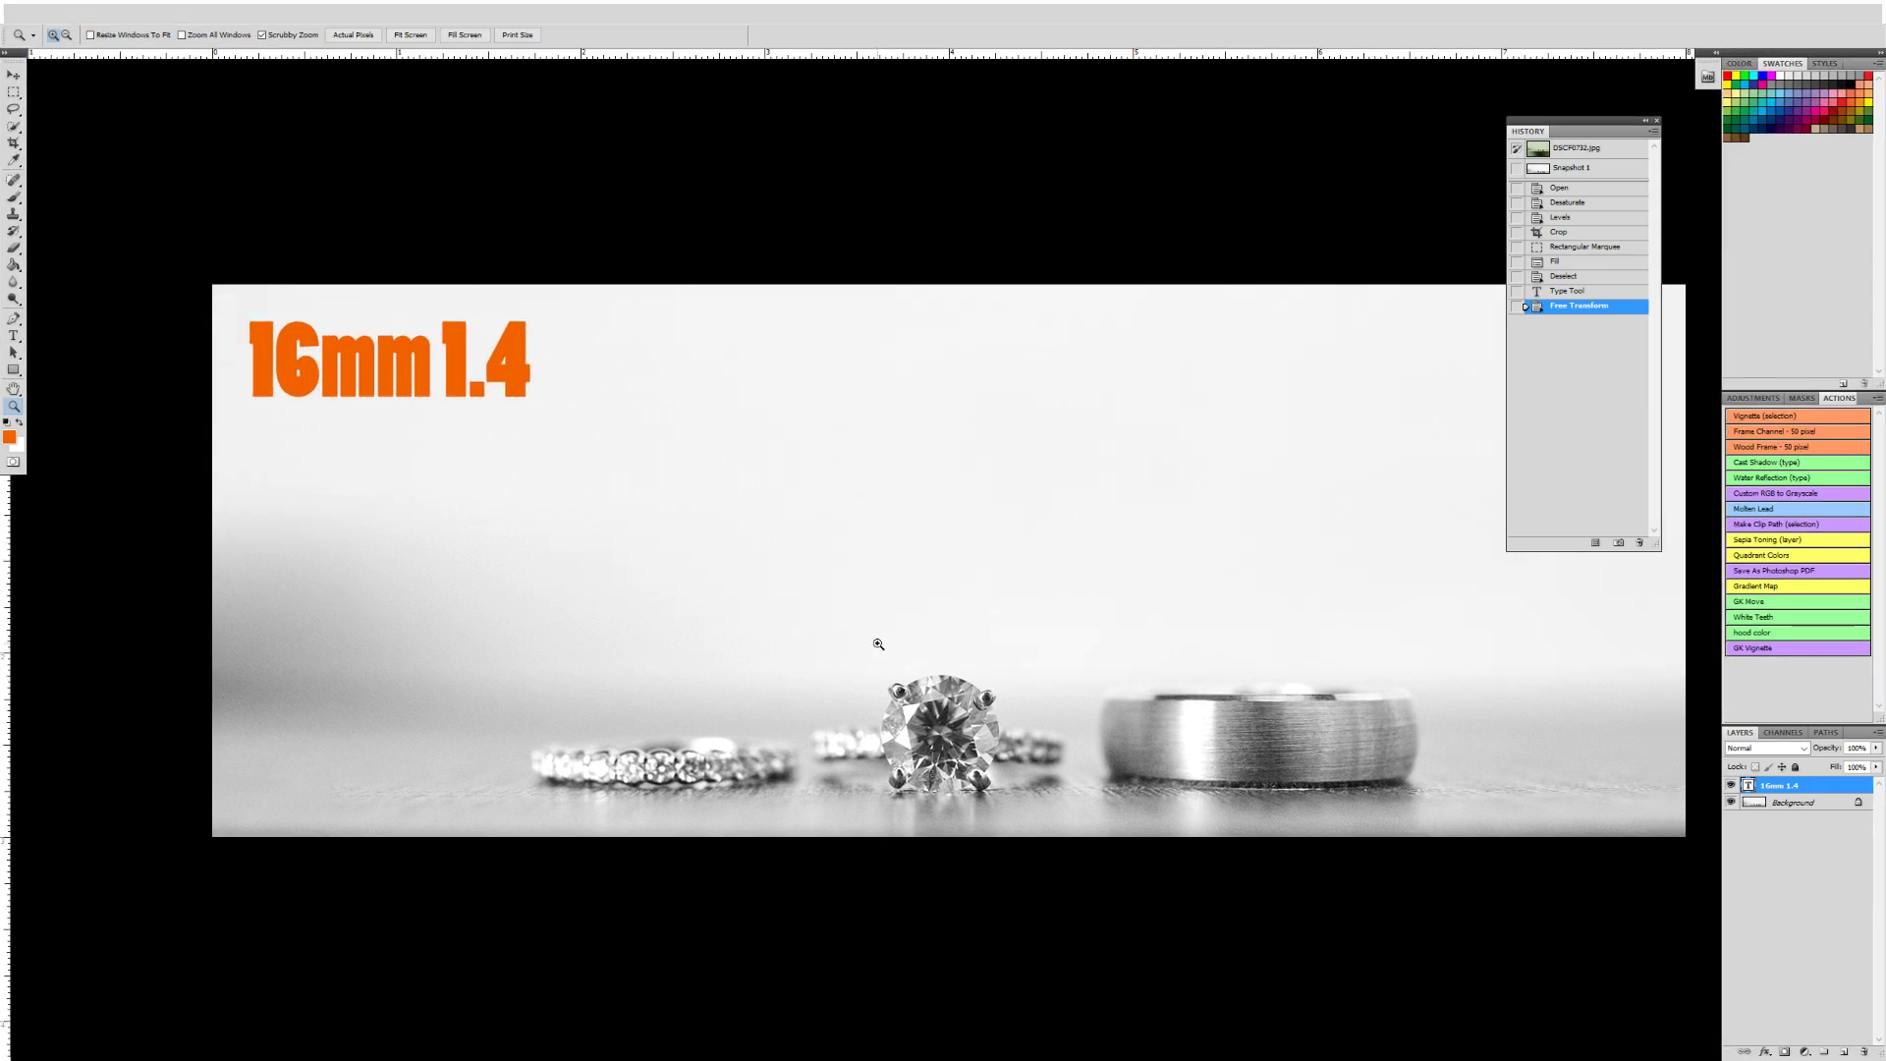
pyautogui.click(922, 646)
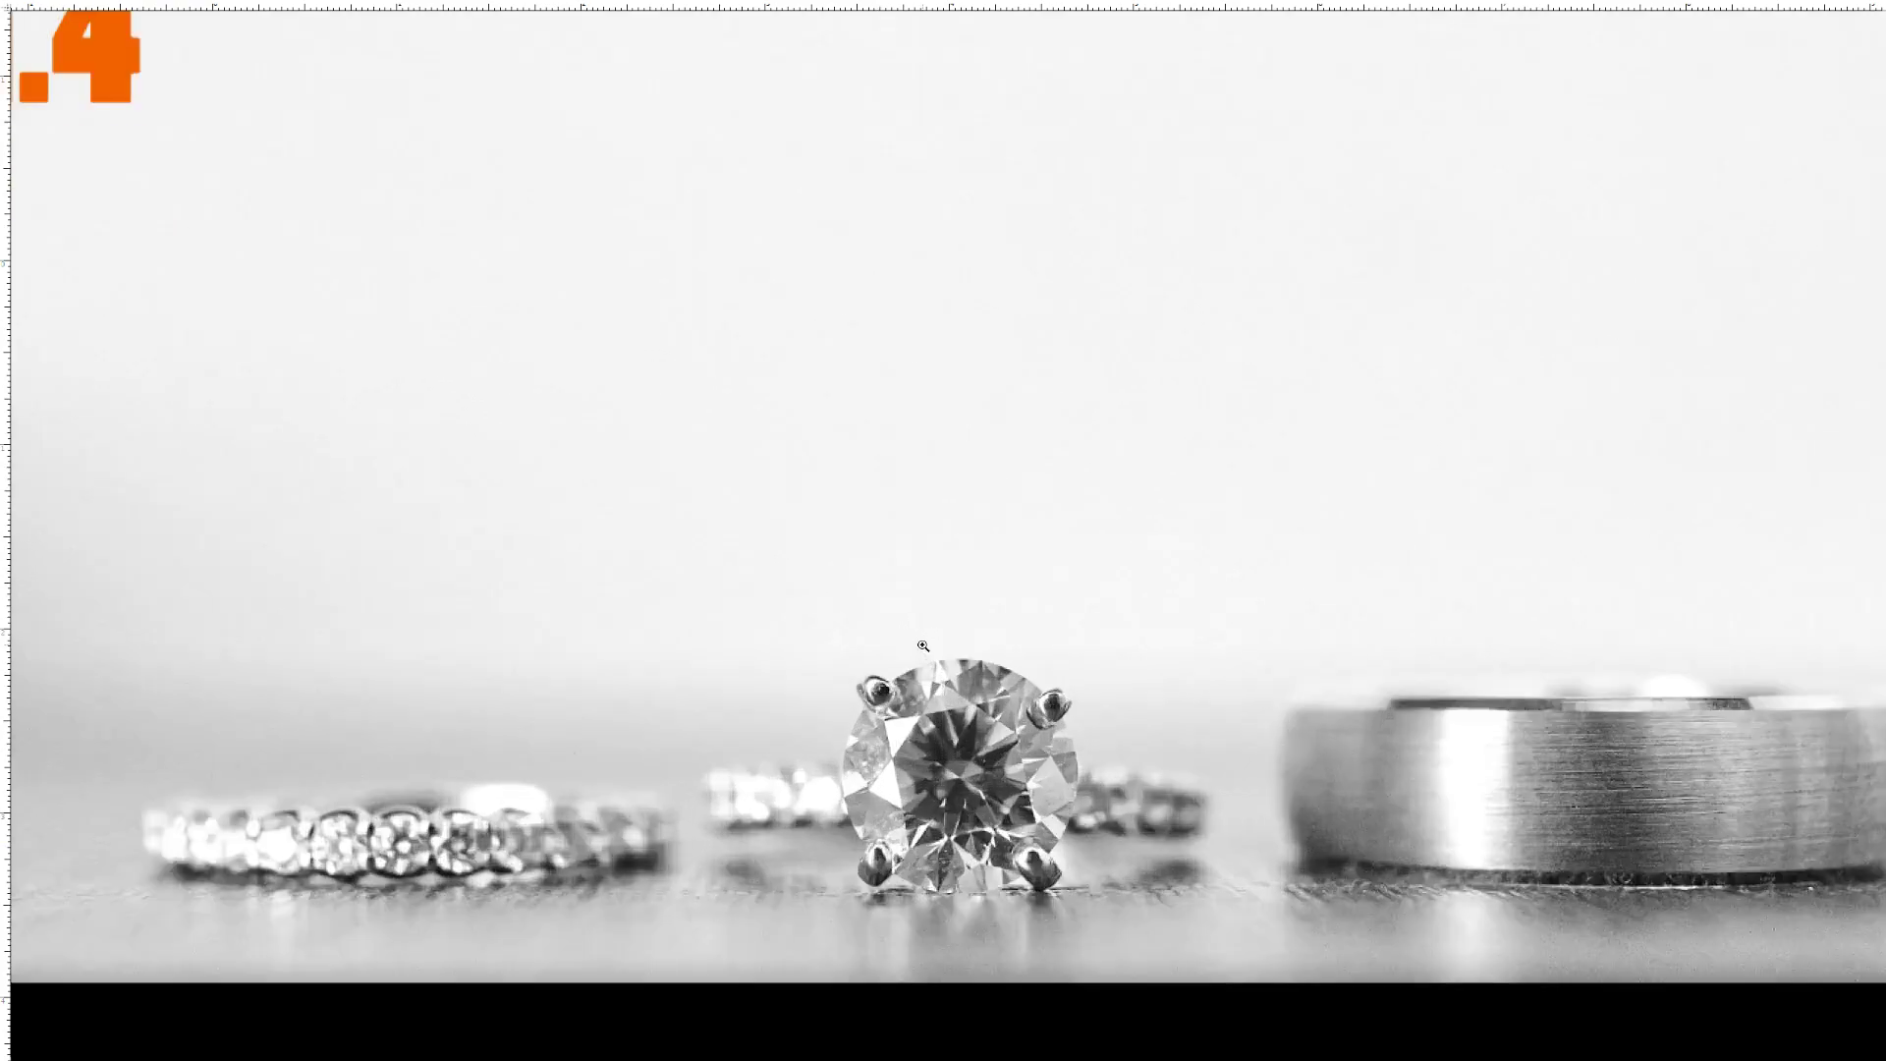
pyautogui.rightClick(923, 646)
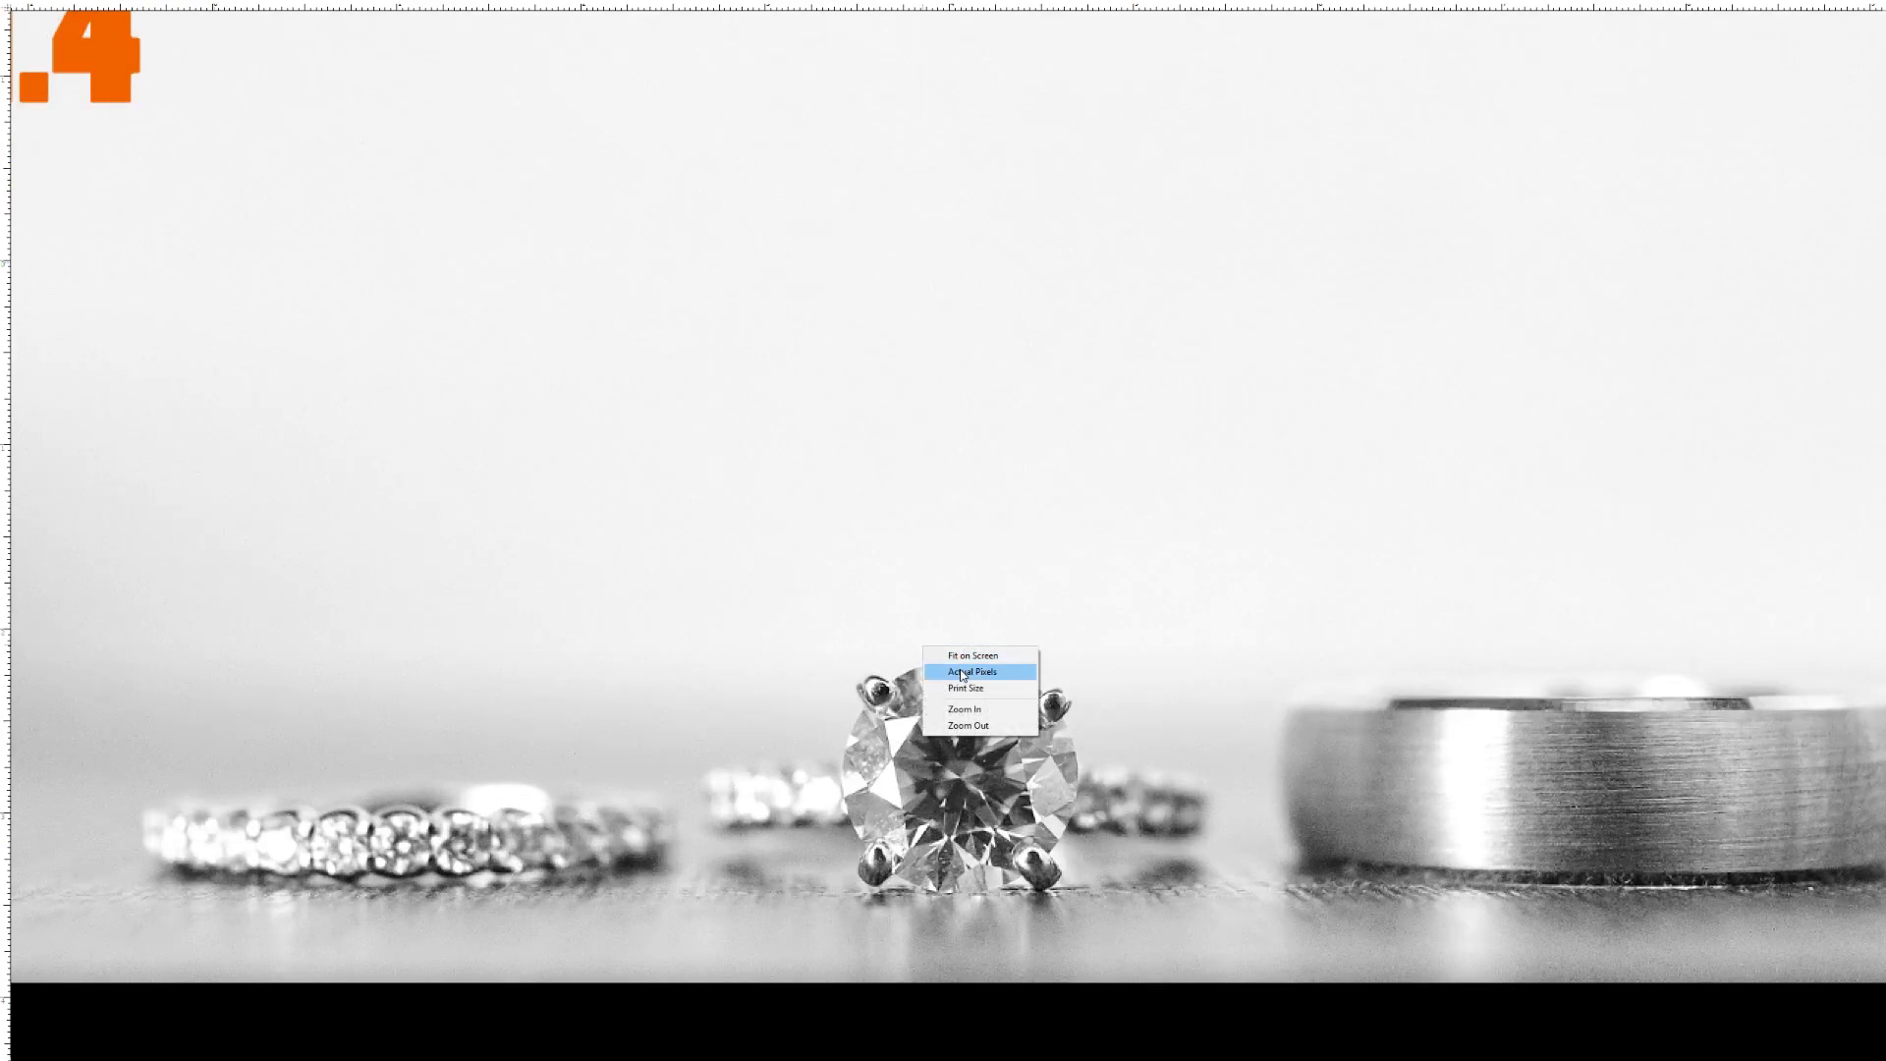
pyautogui.click(960, 672)
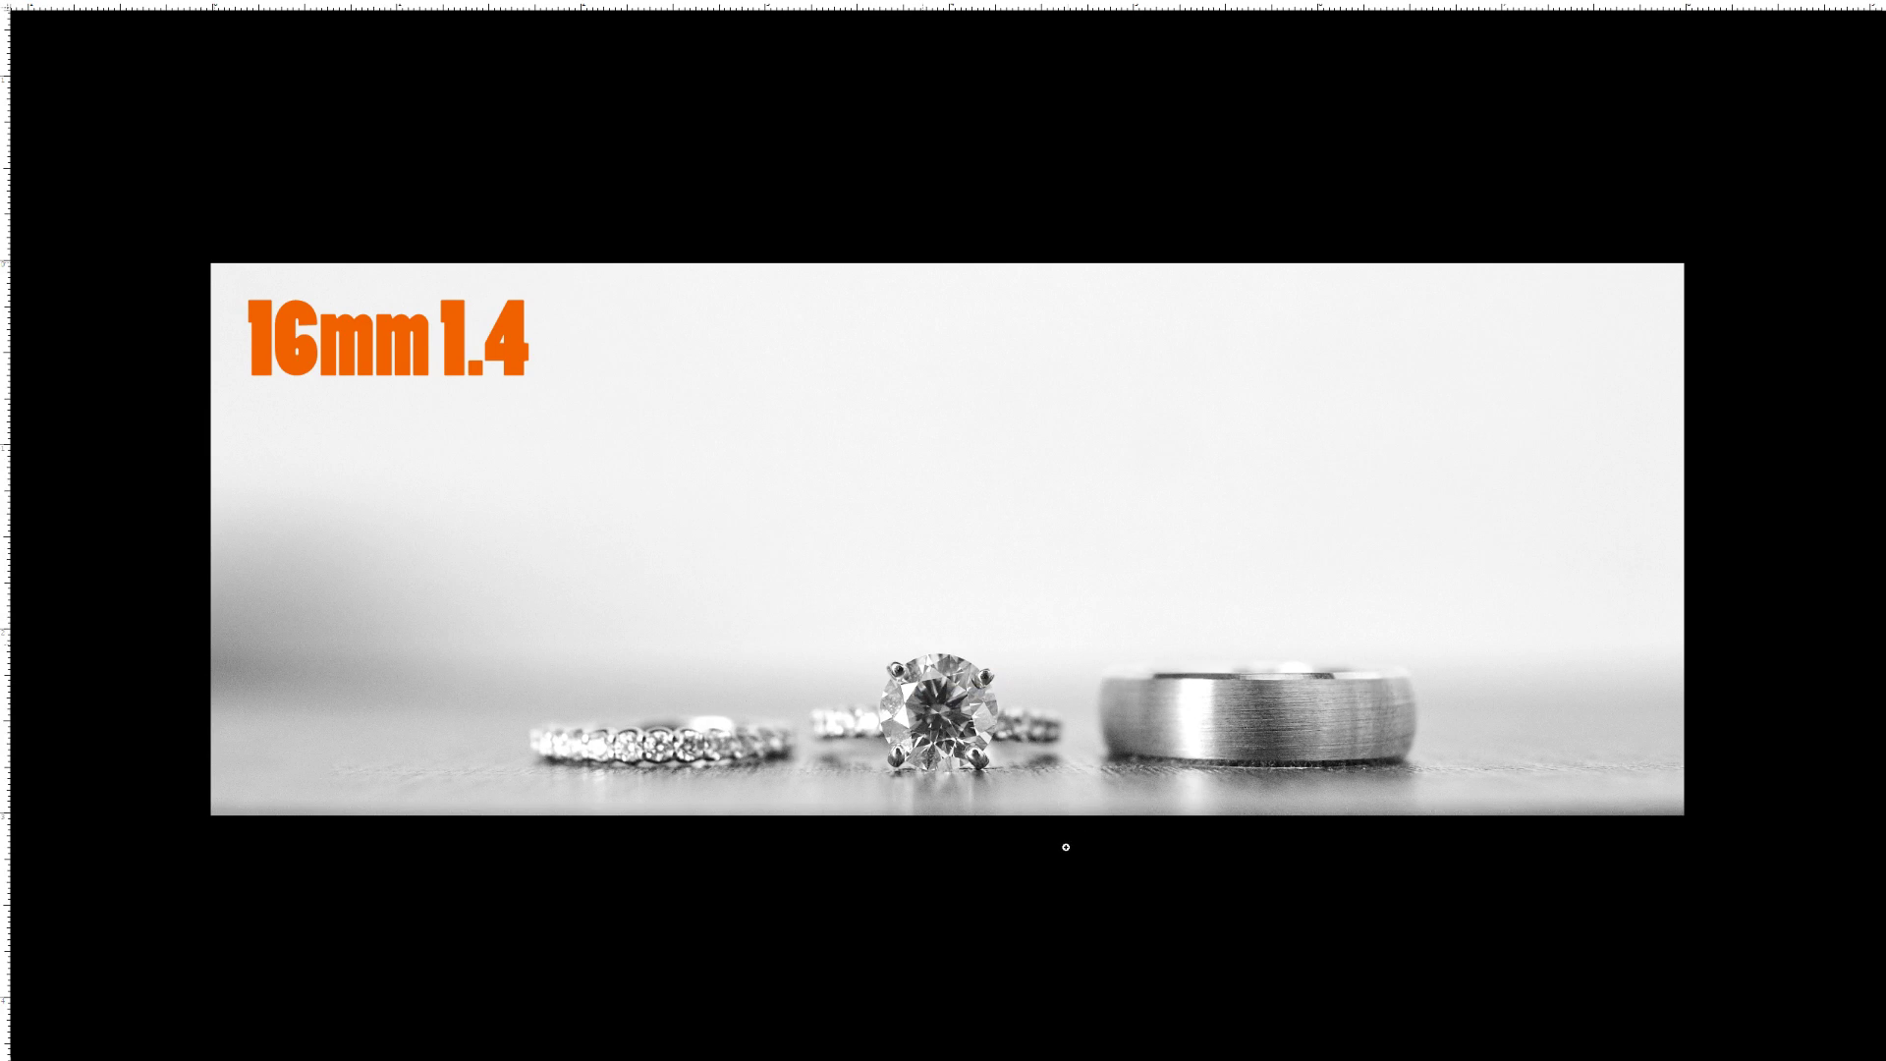
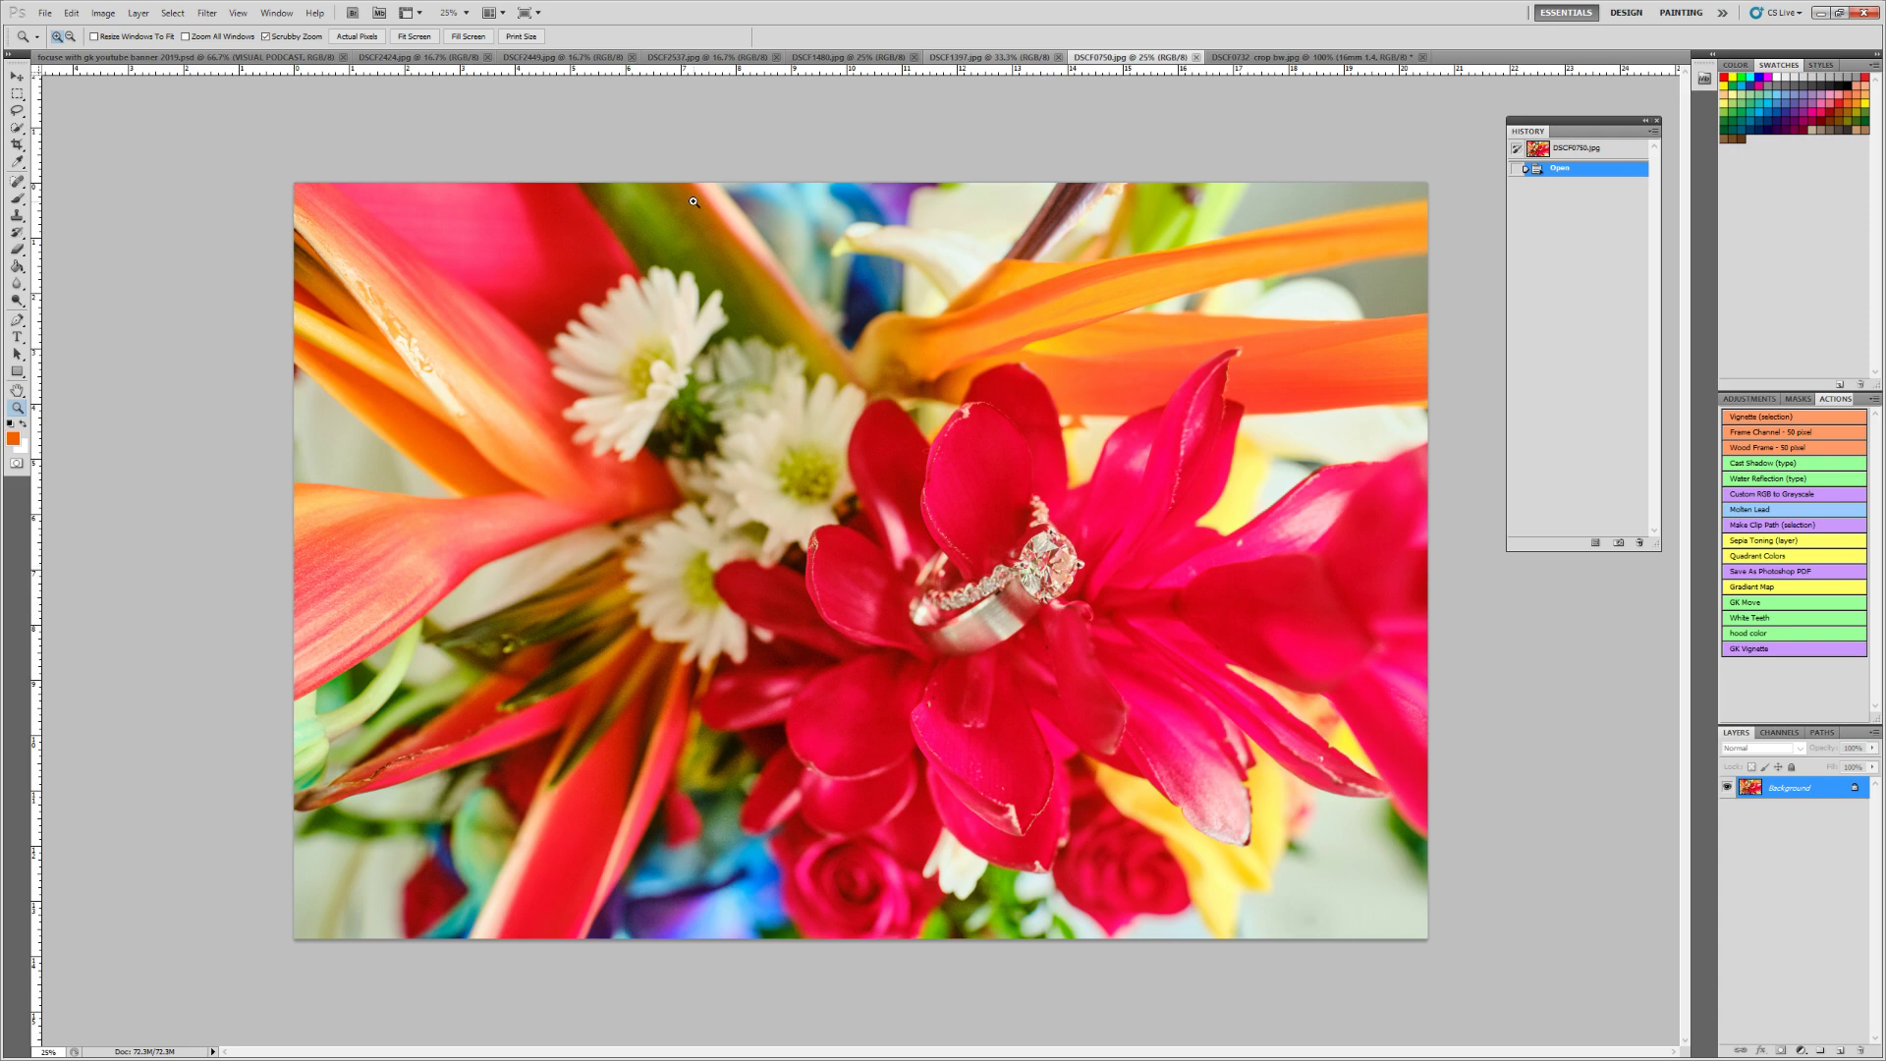
# Place a horizontal guide across the middle of the flower bouquet photo and remove it again
pyautogui.moveTo(722, 71); pyautogui.dragTo(818, 574)
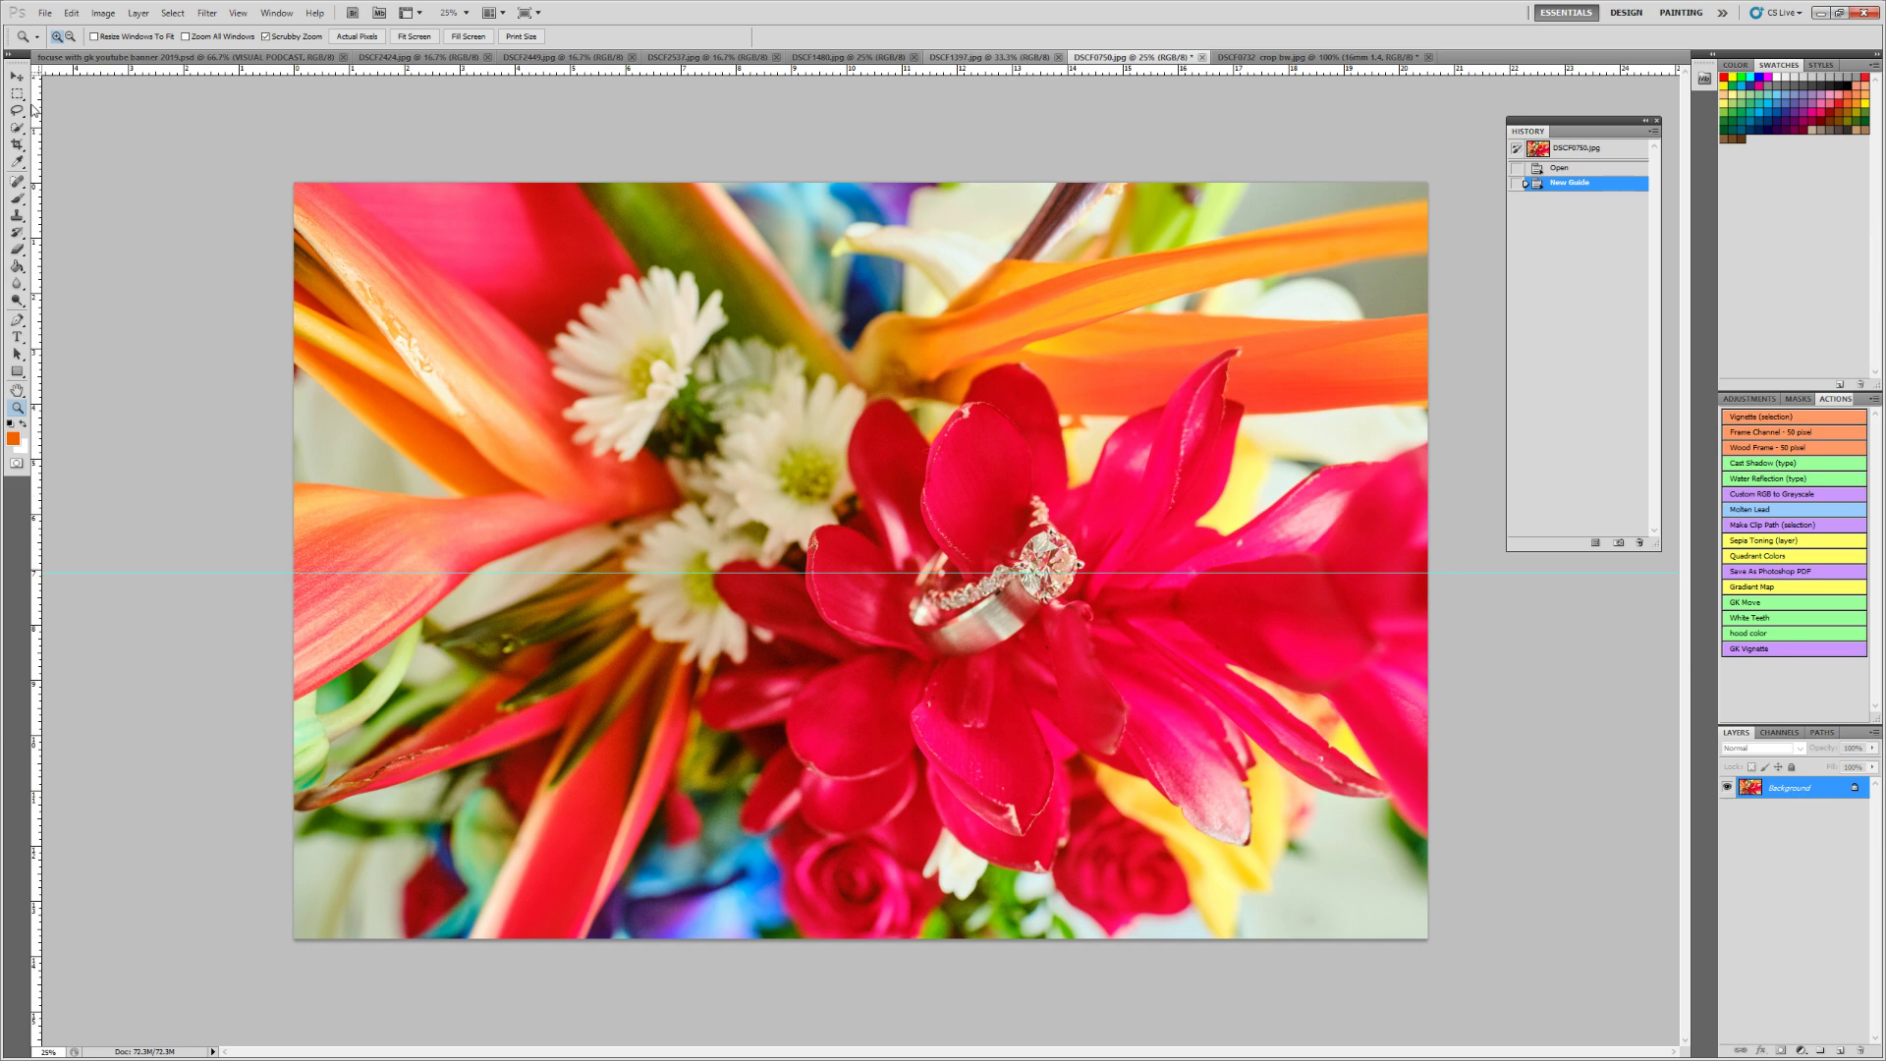
pyautogui.click(17, 76)
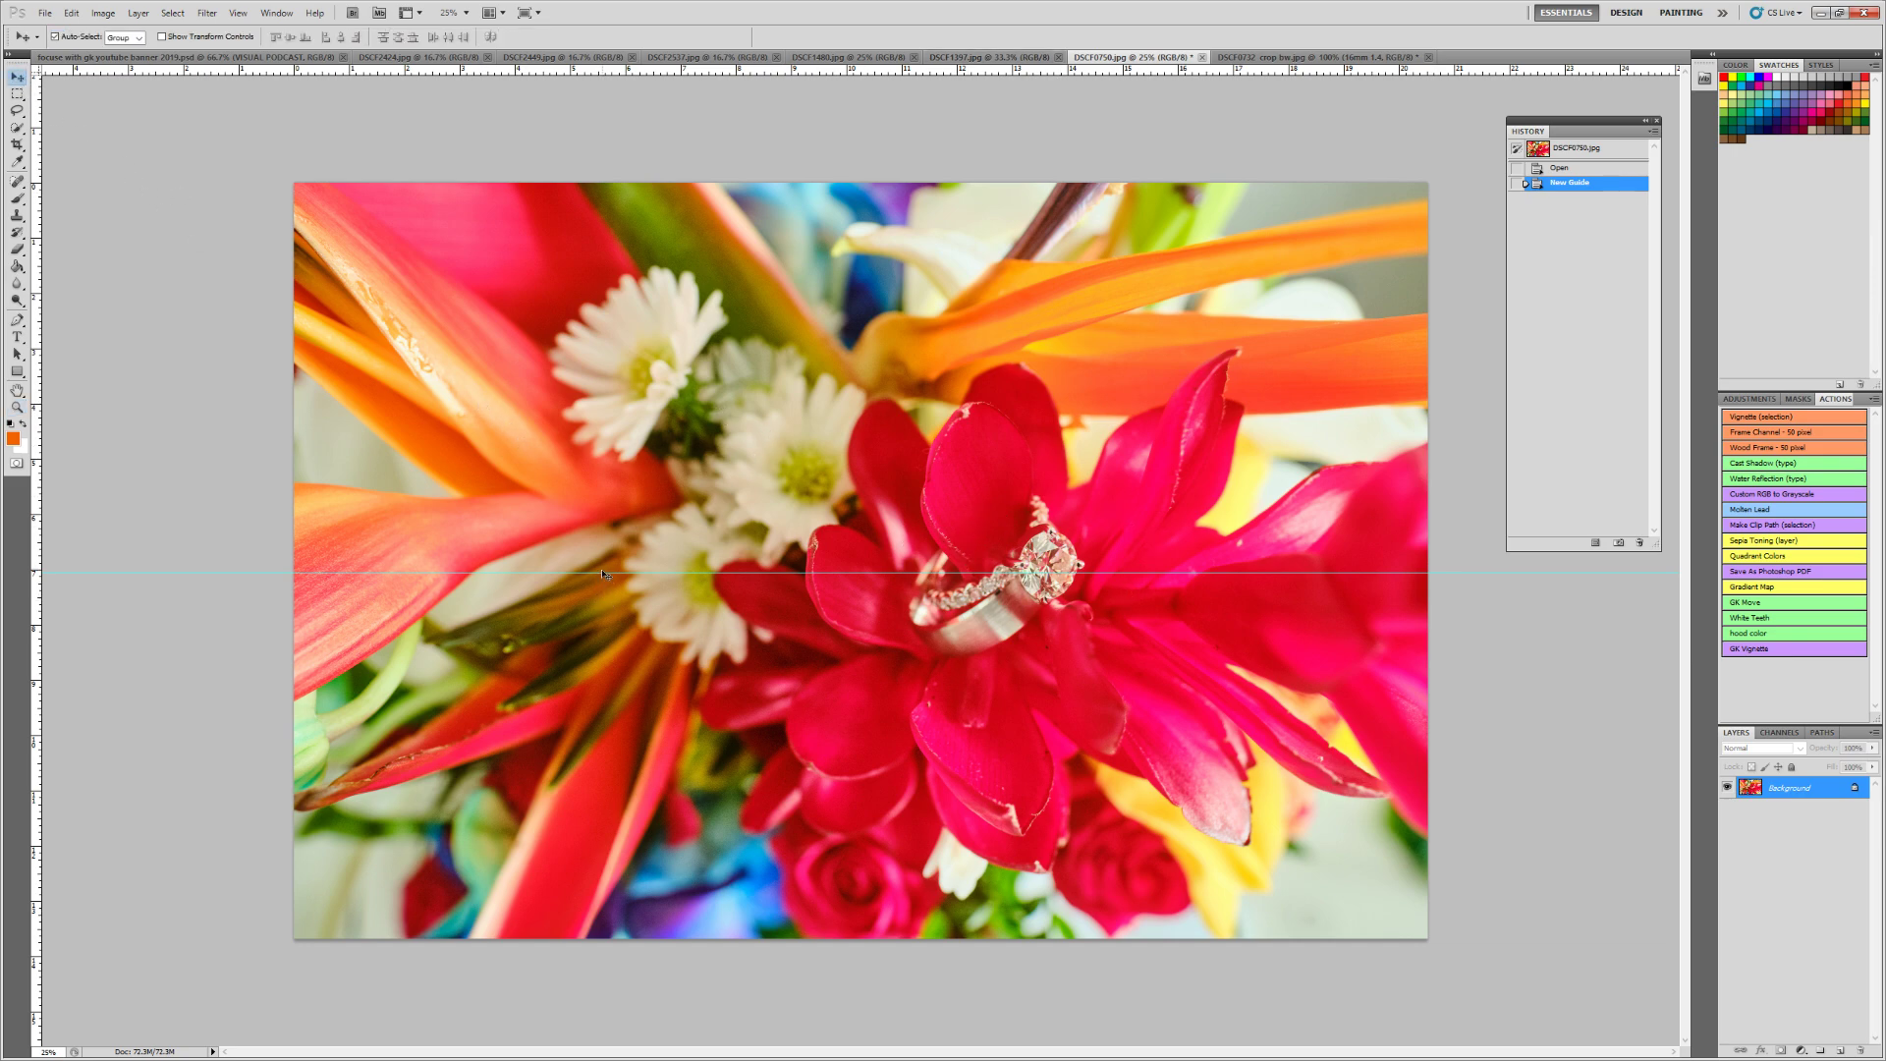
pyautogui.moveTo(603, 574); pyautogui.dragTo(590, 66)
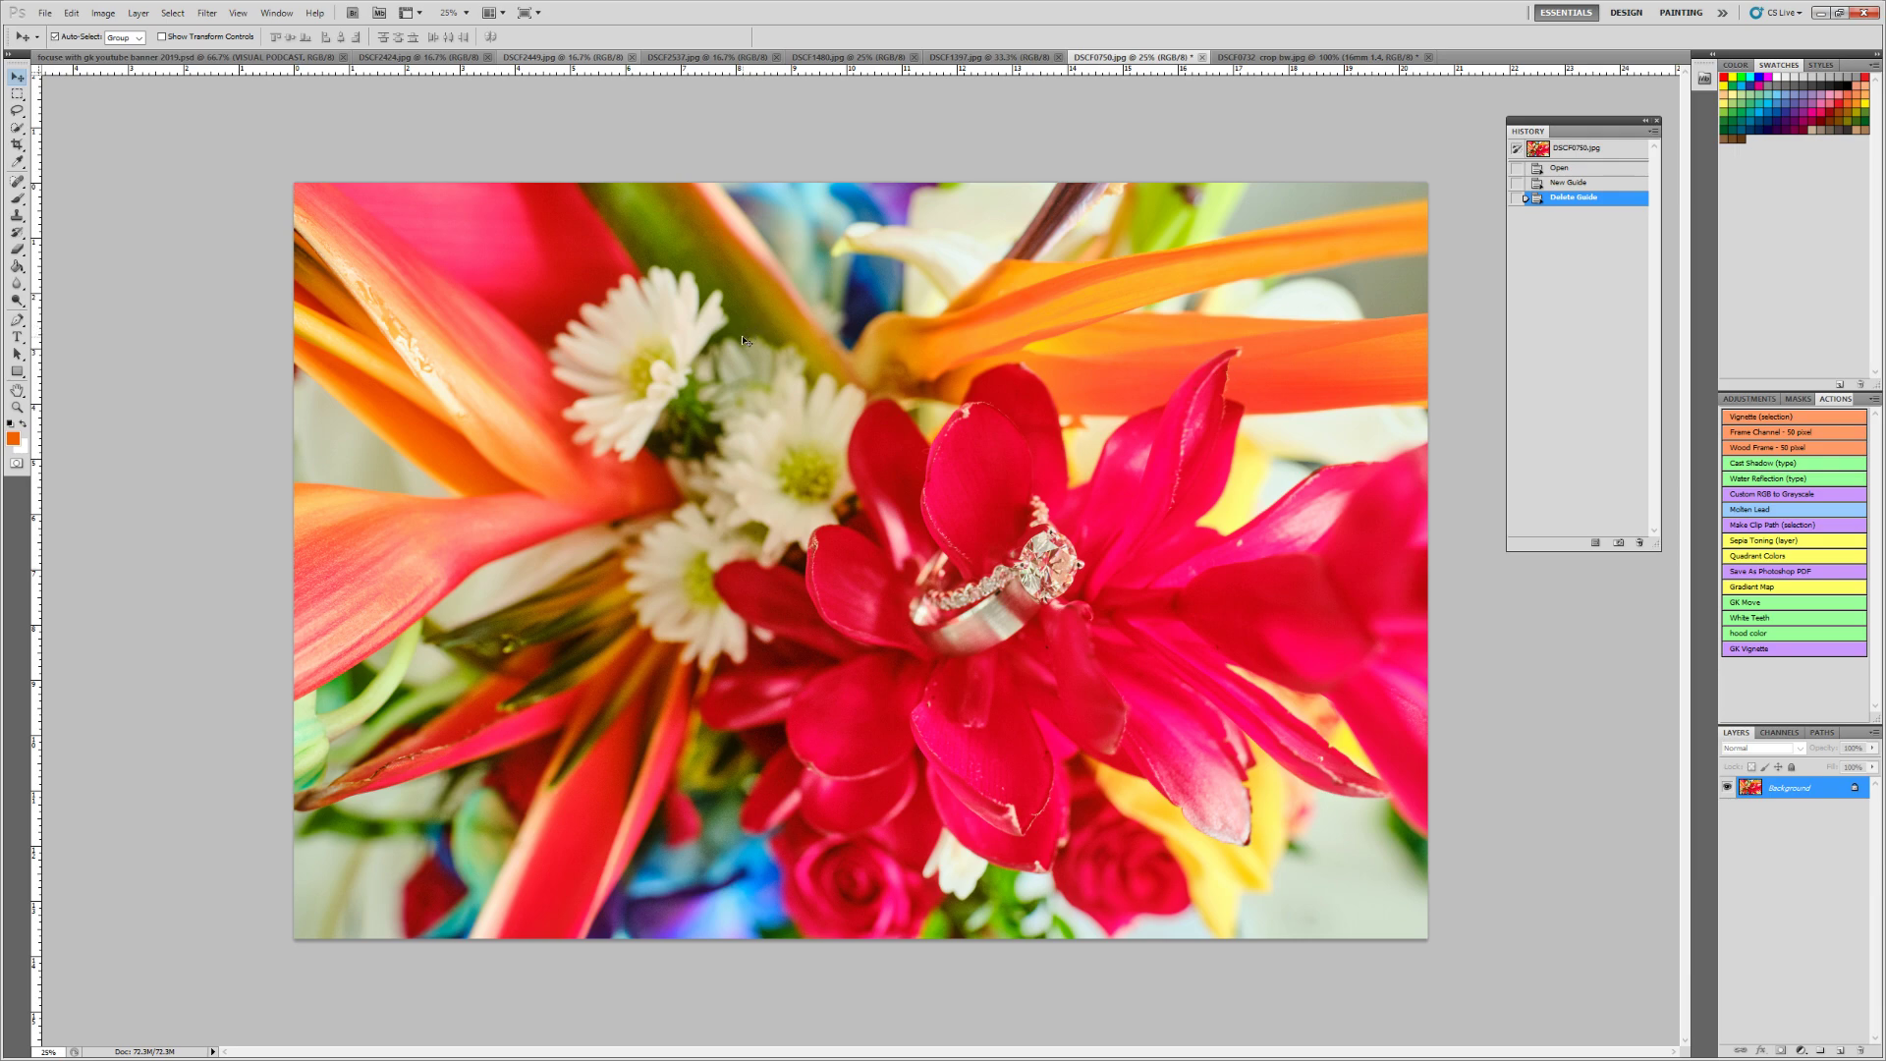
# Examine the blurred white flowers in the bouquet photo at 50% and fit the whole photo back on screen
pyautogui.click(17, 406)
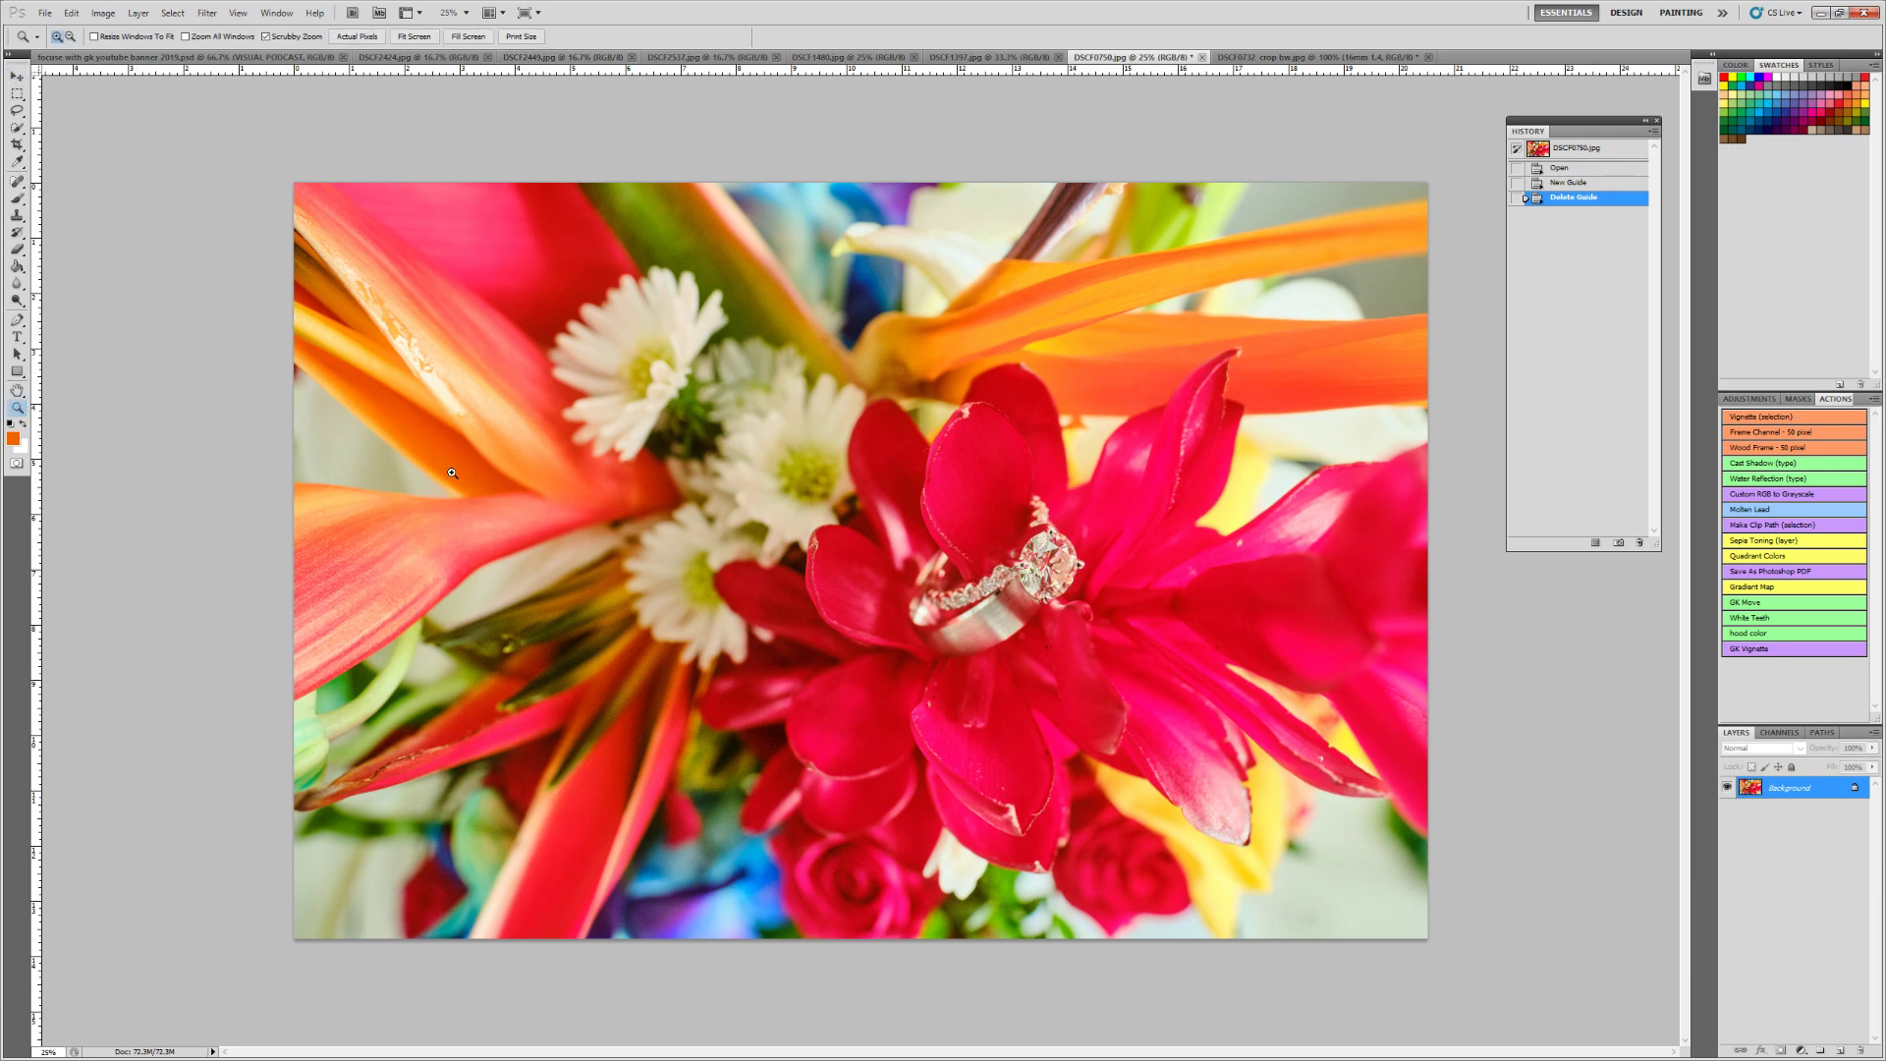
pyautogui.click(765, 346)
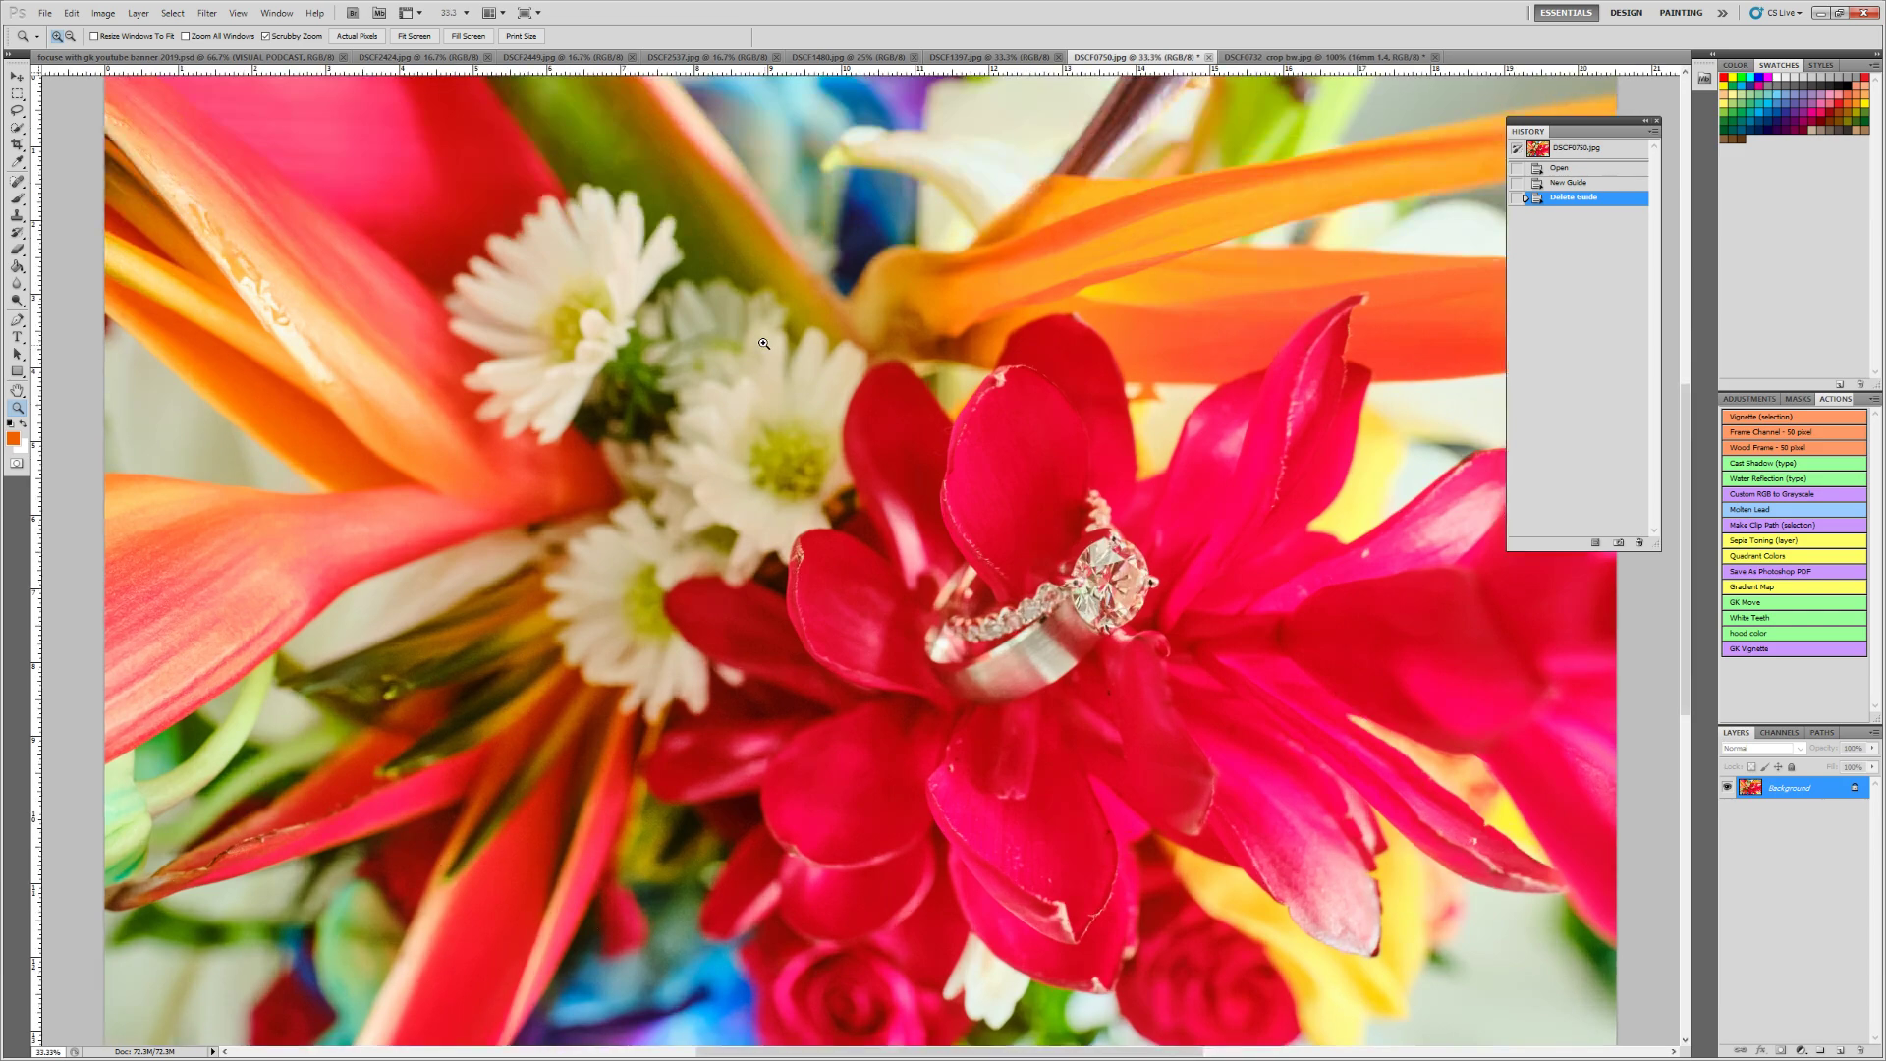
pyautogui.click(754, 331)
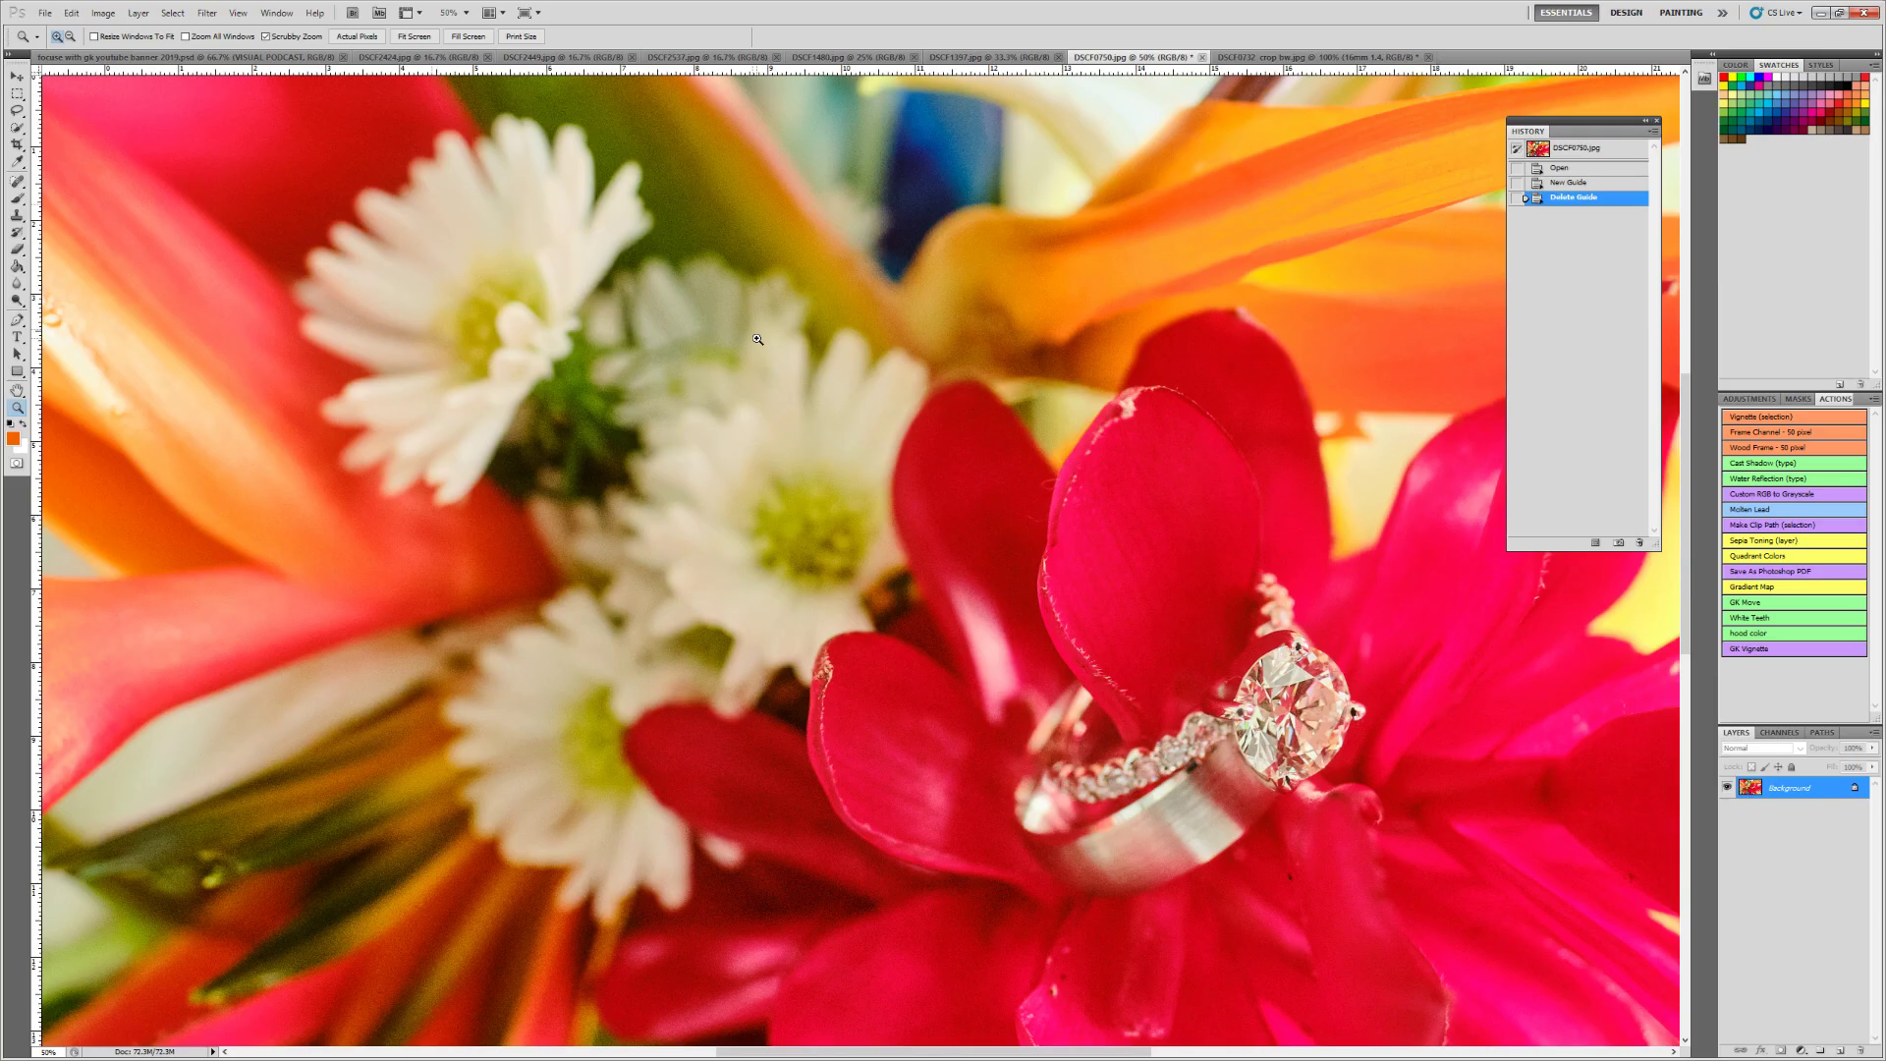
pyautogui.moveTo(783, 334); pyautogui.dragTo(814, 536)
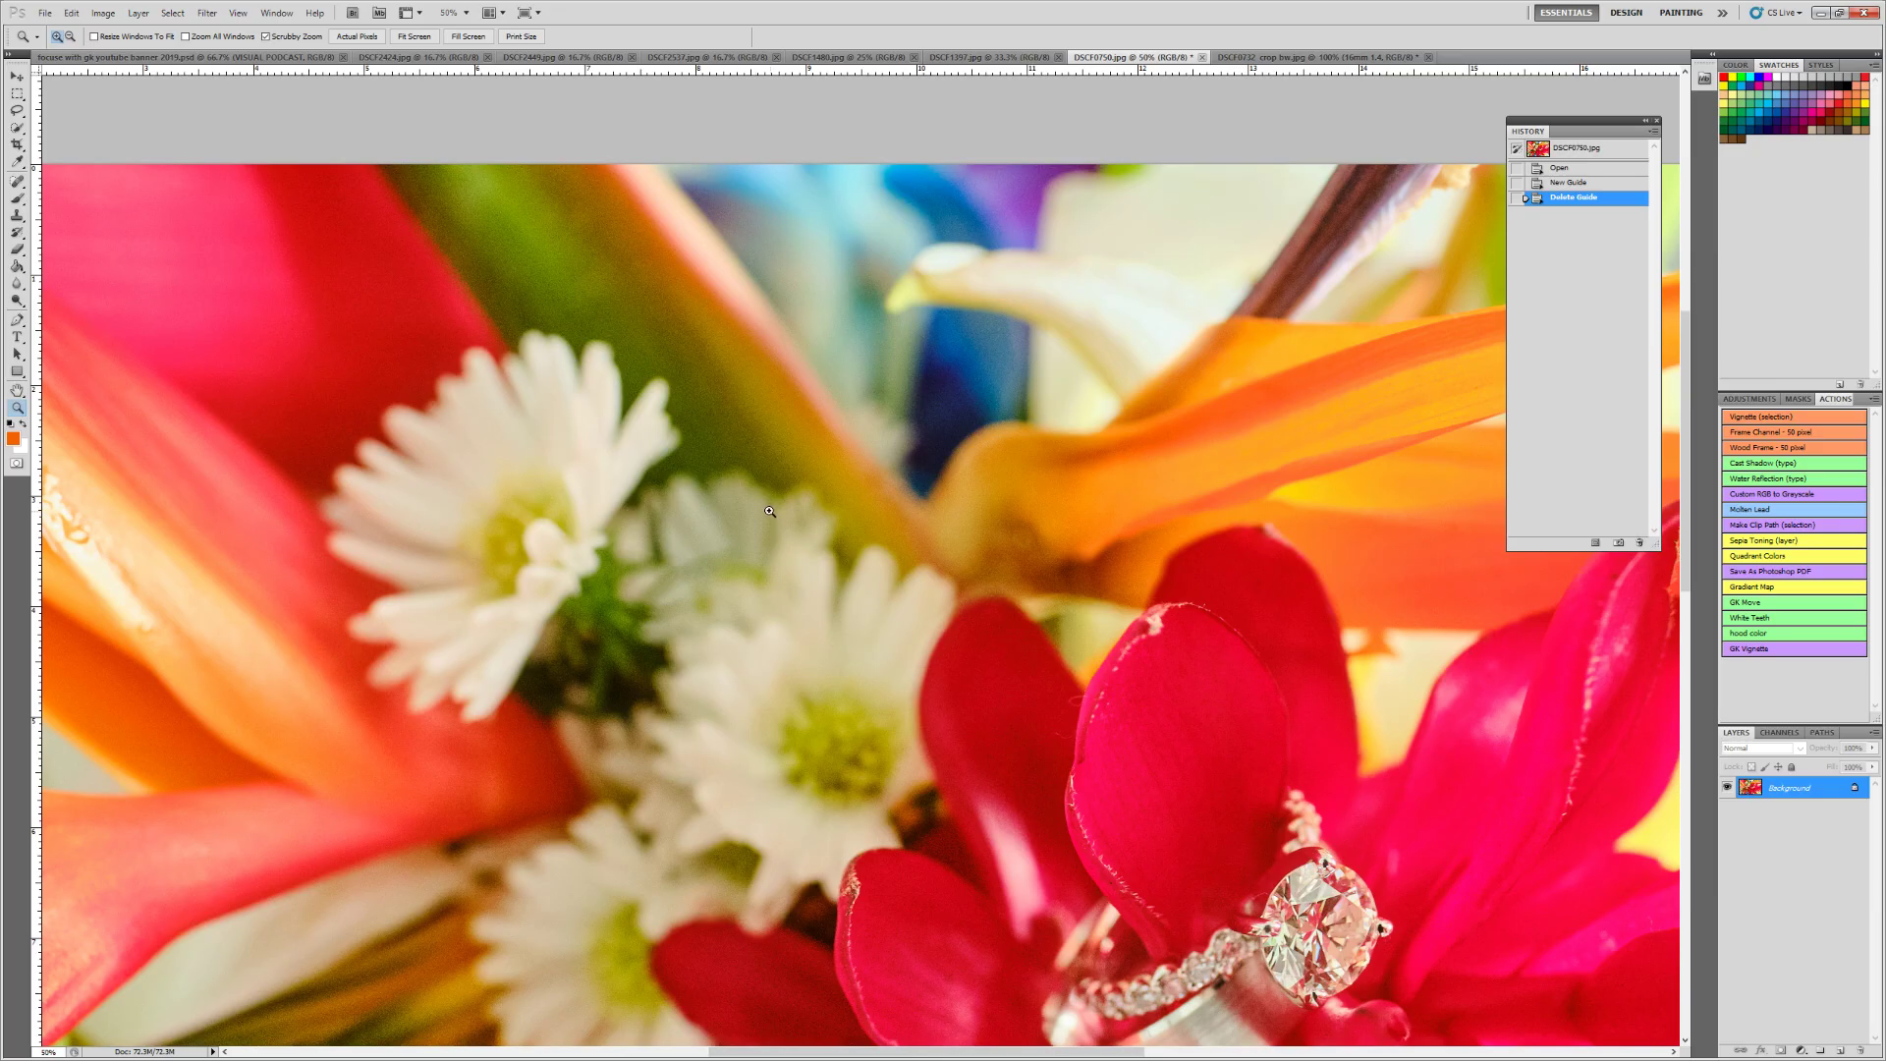
pyautogui.rightClick(688, 515)
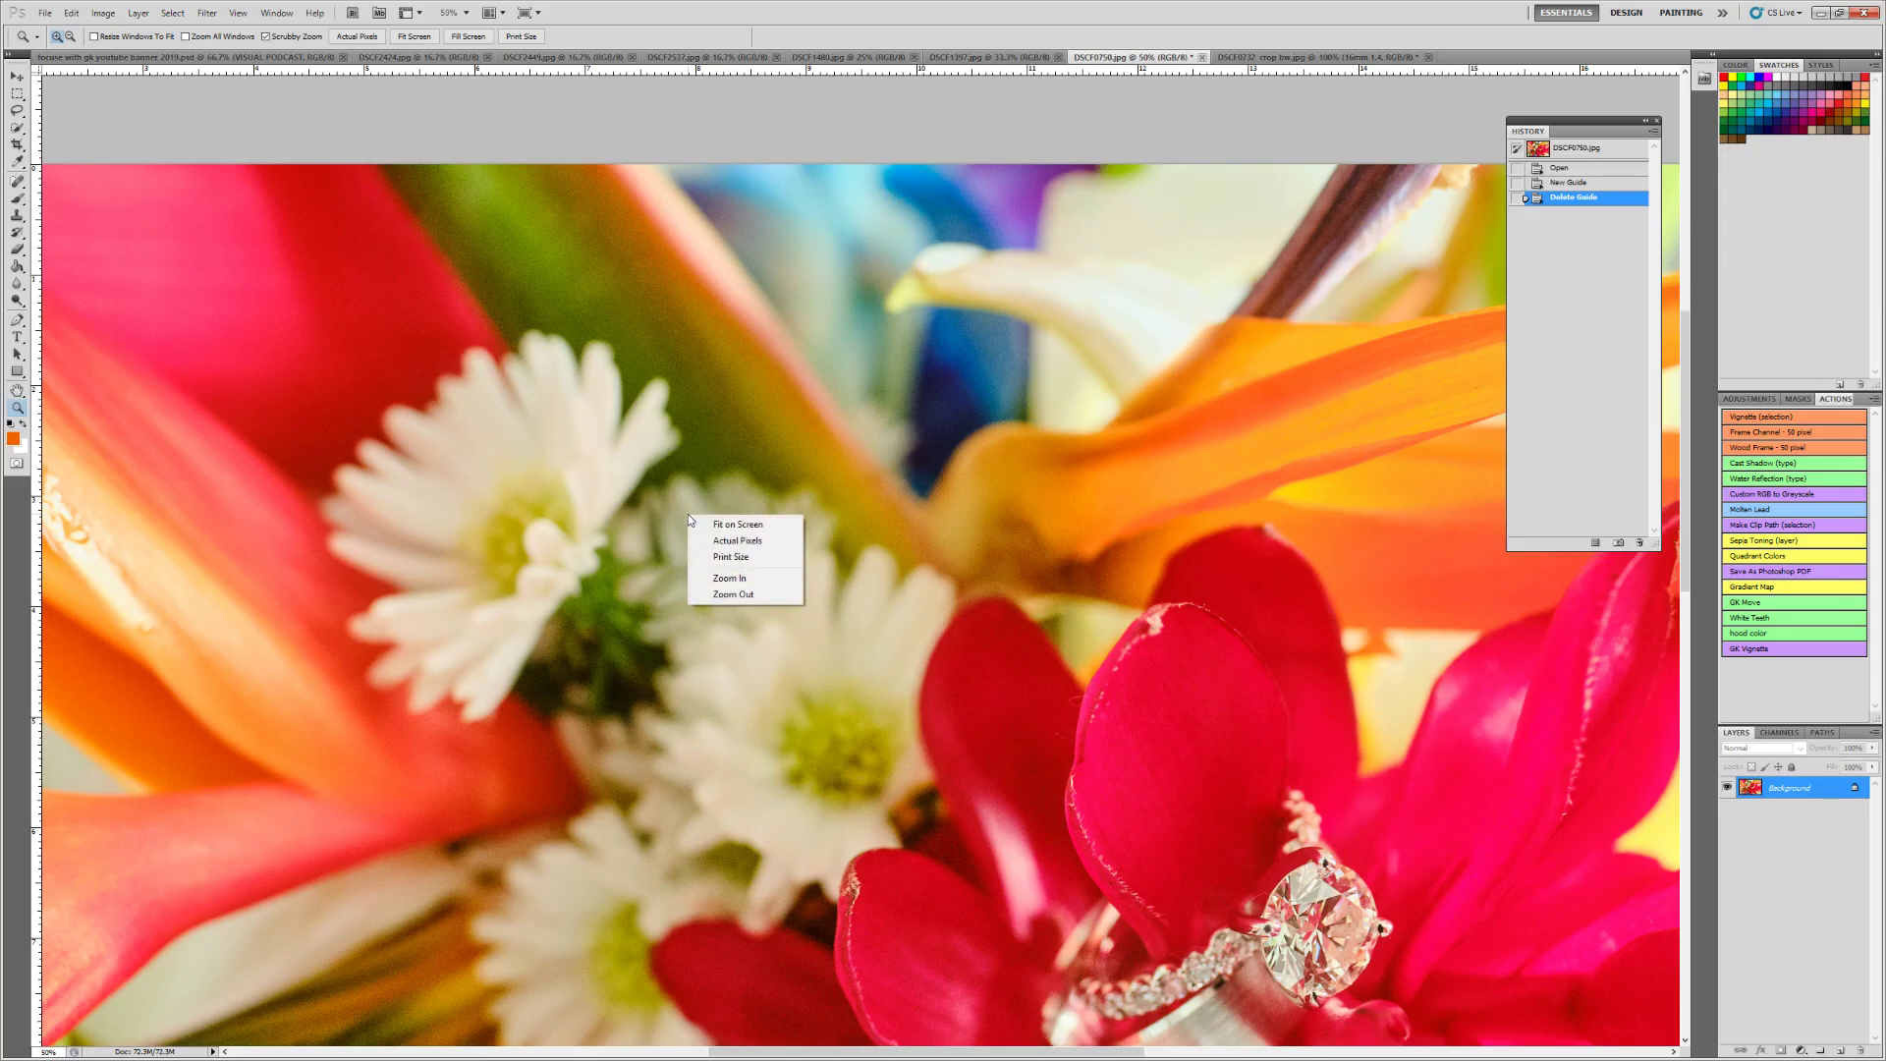
pyautogui.click(723, 521)
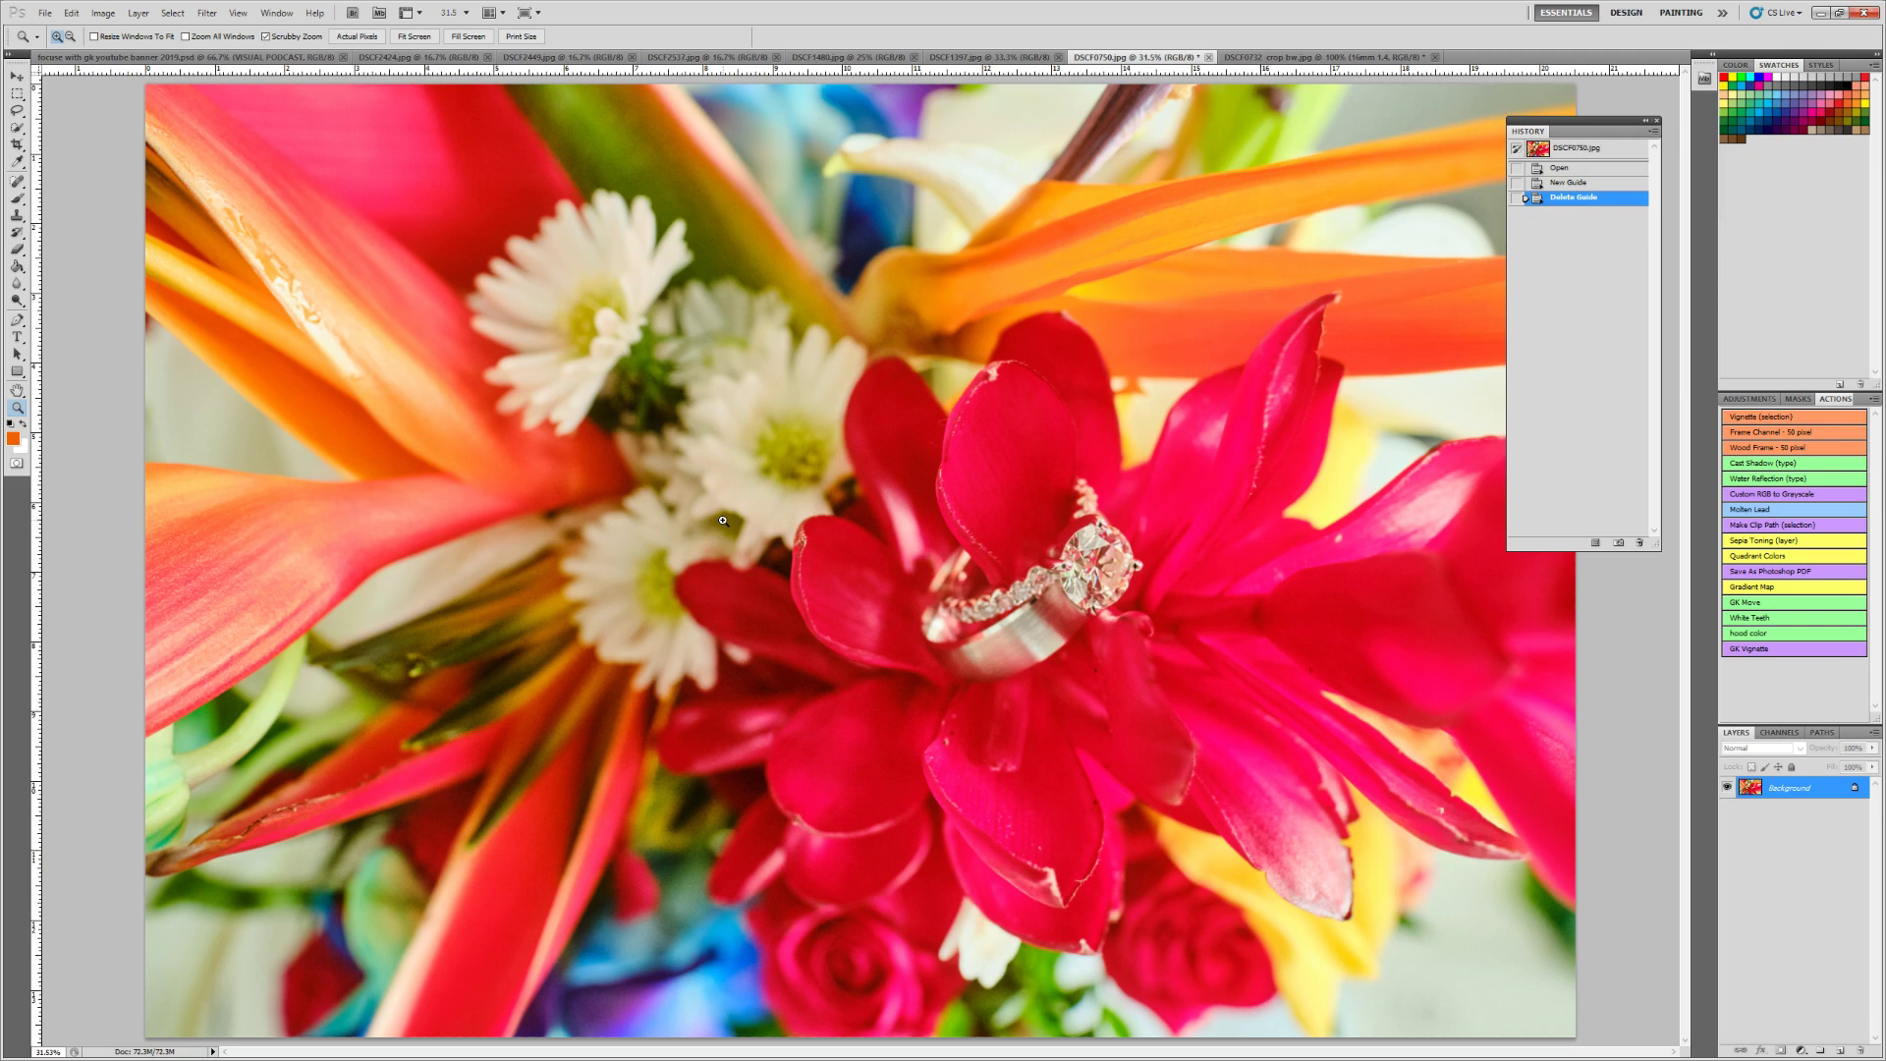
pyautogui.rightClick(727, 503)
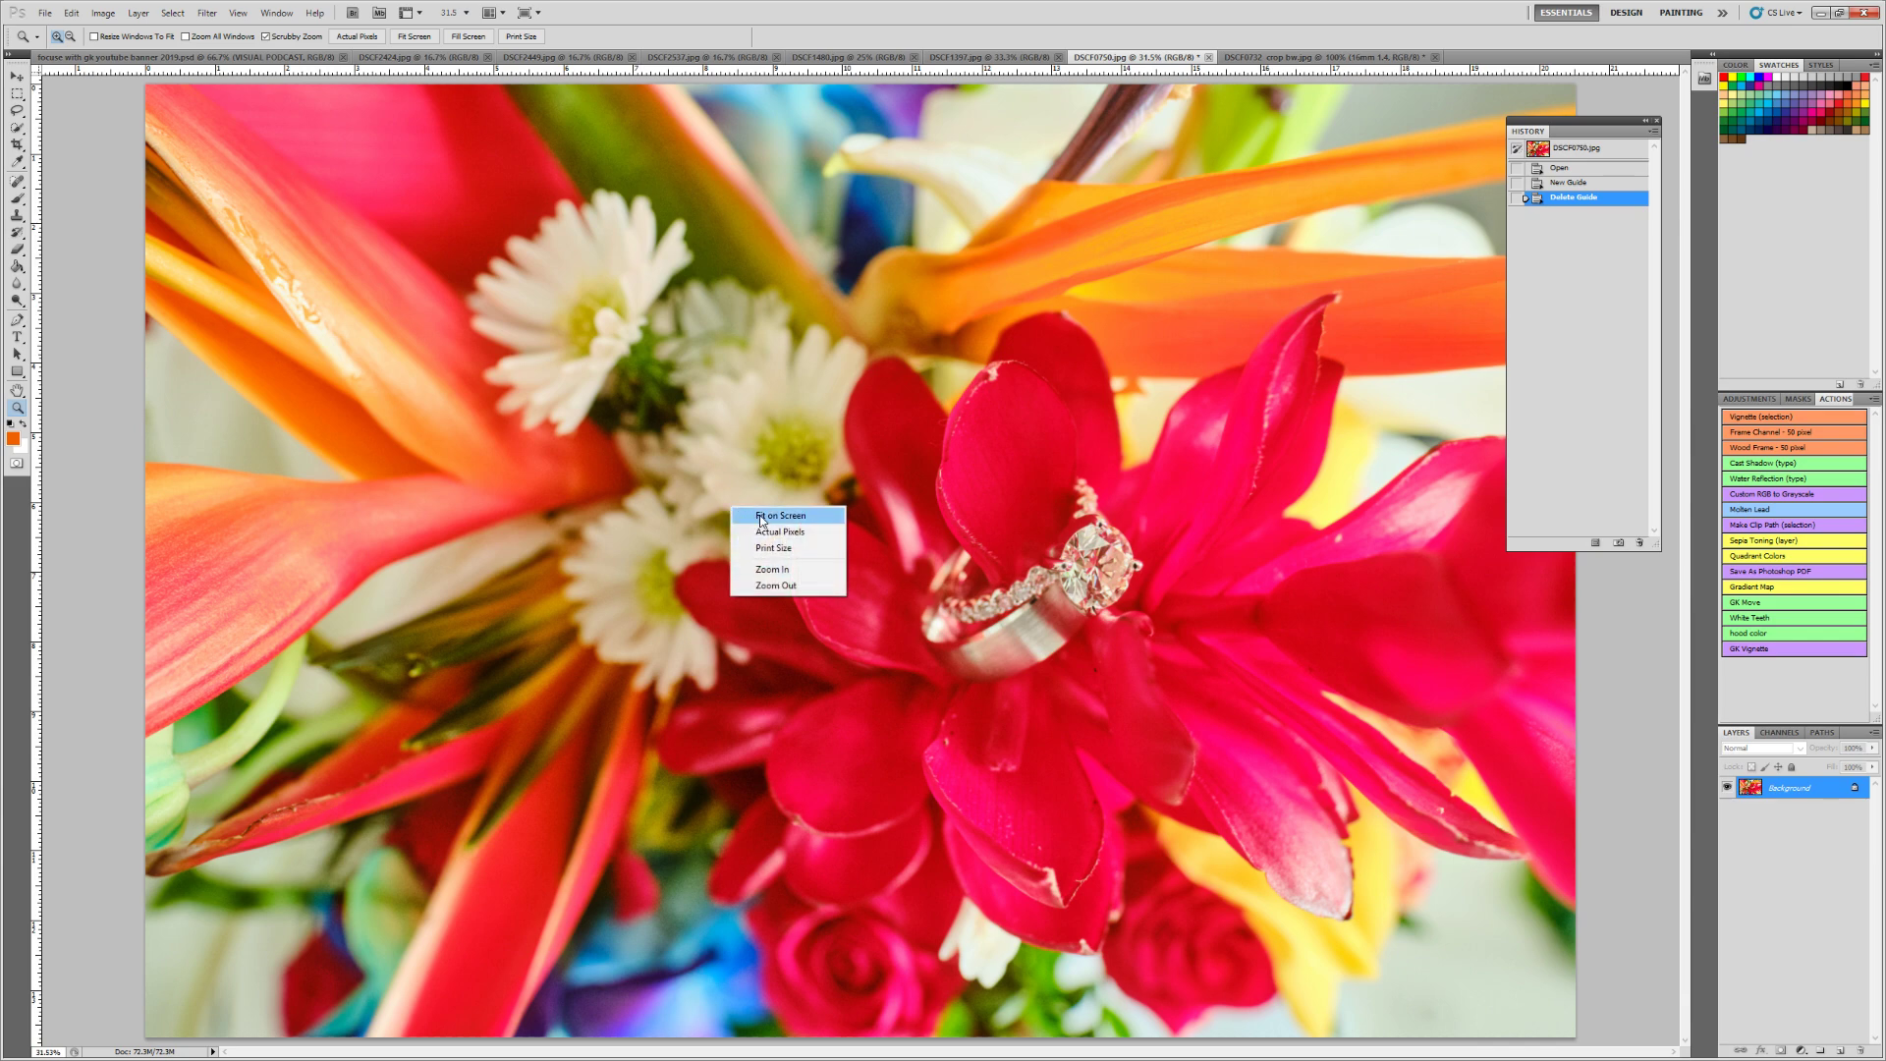
pyautogui.click(761, 513)
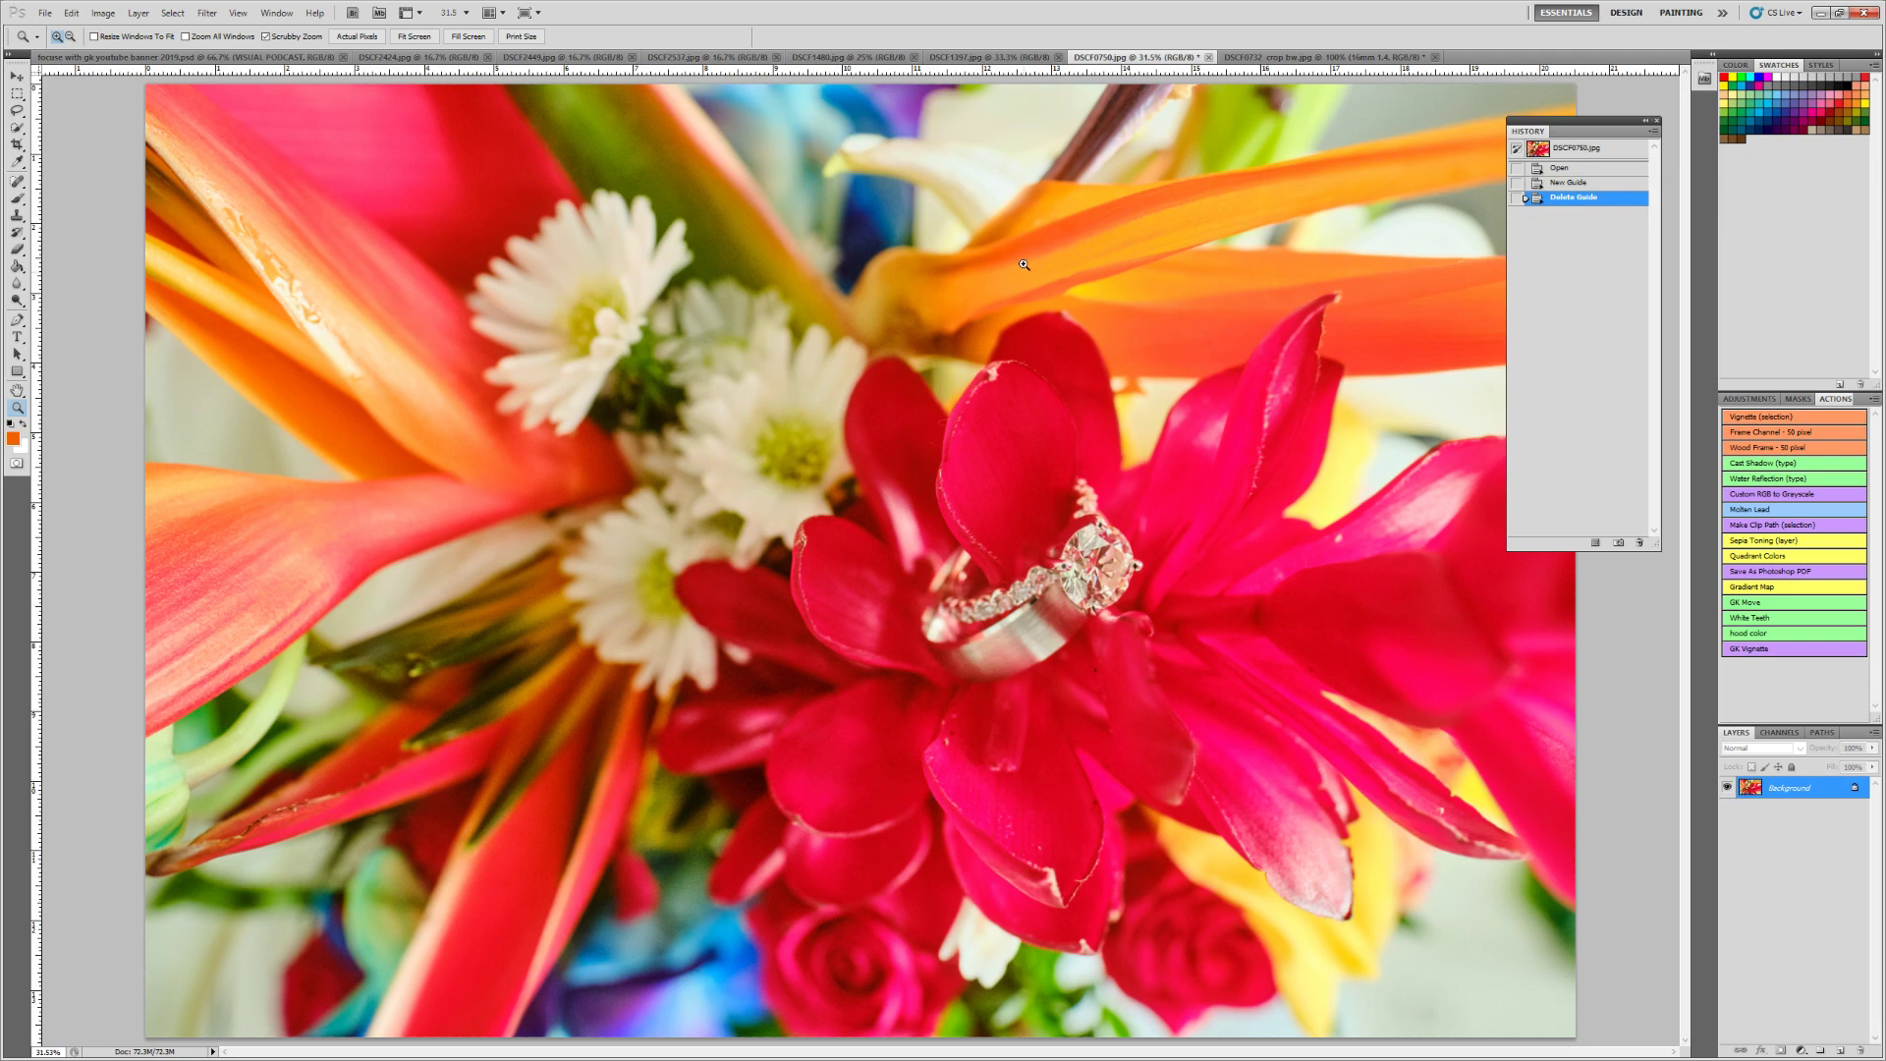
# View the captioned ring image again and bring up the kissing couple photo DSCF1480.jpg
pyautogui.click(1282, 58)
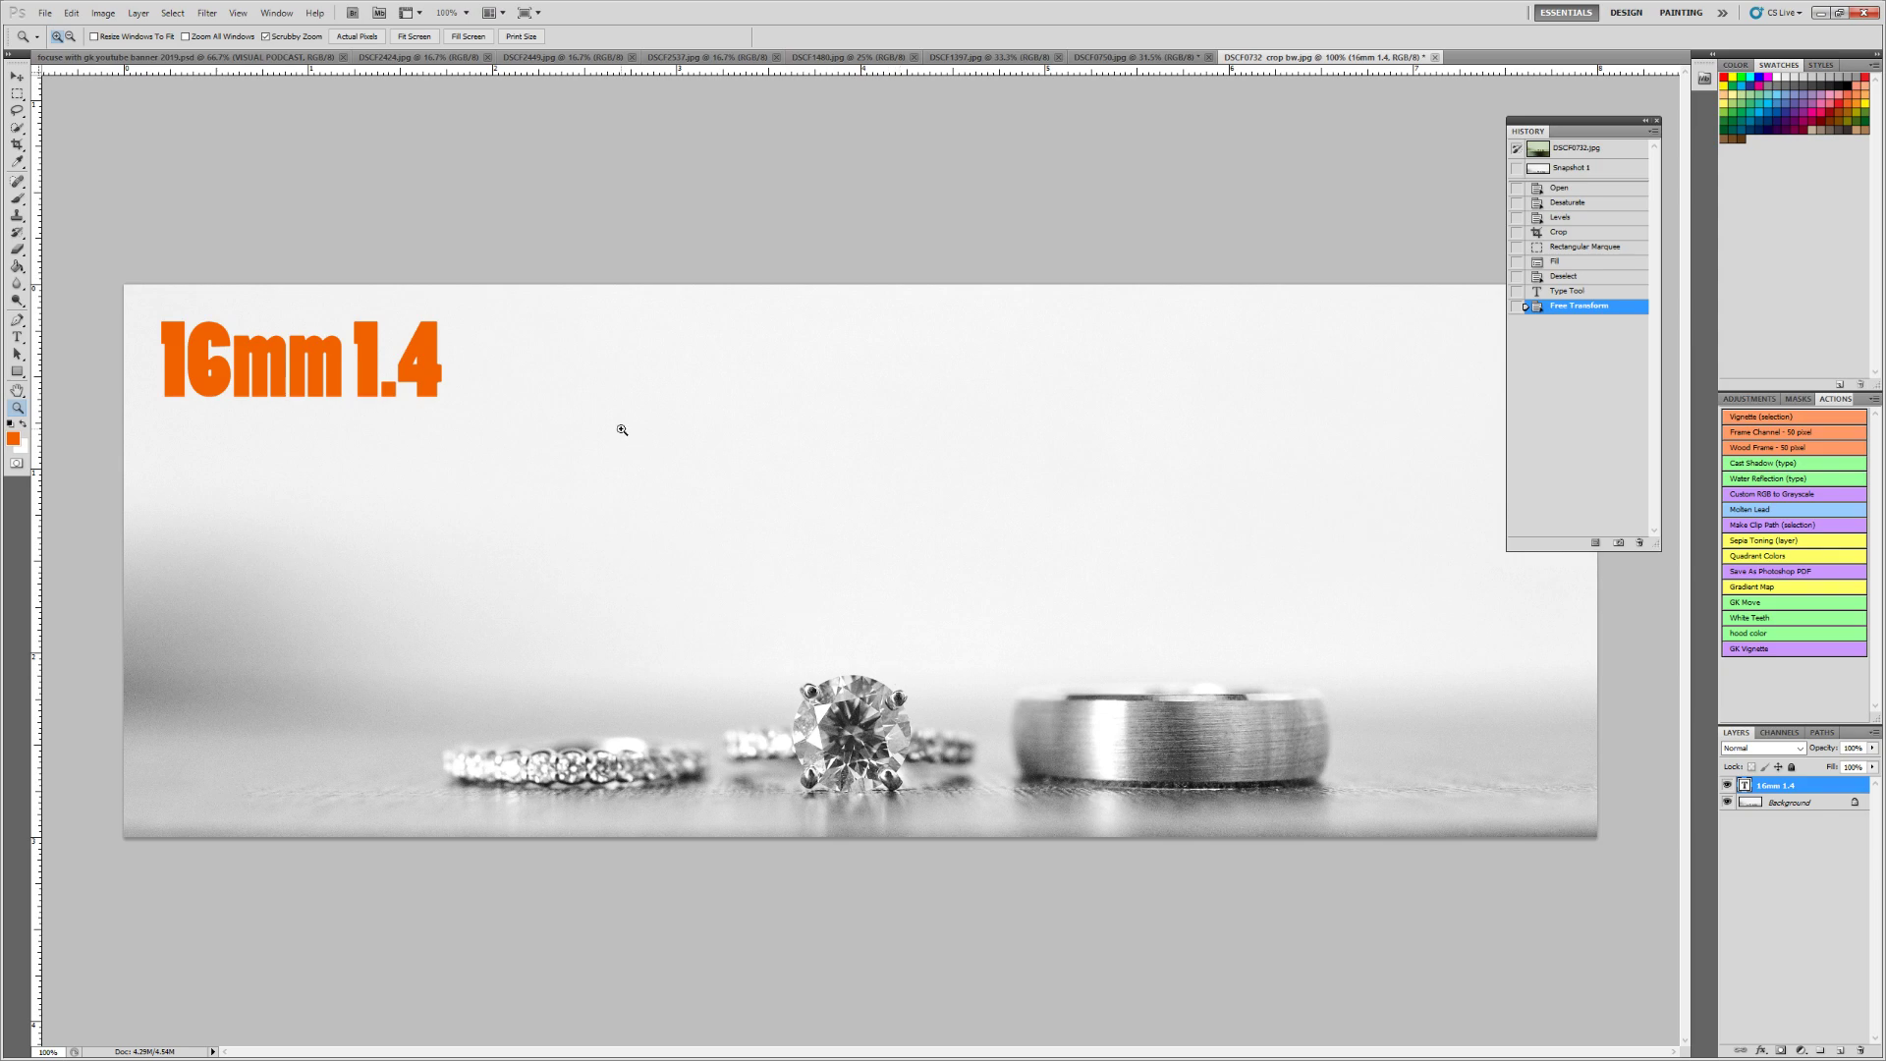
pyautogui.click(868, 58)
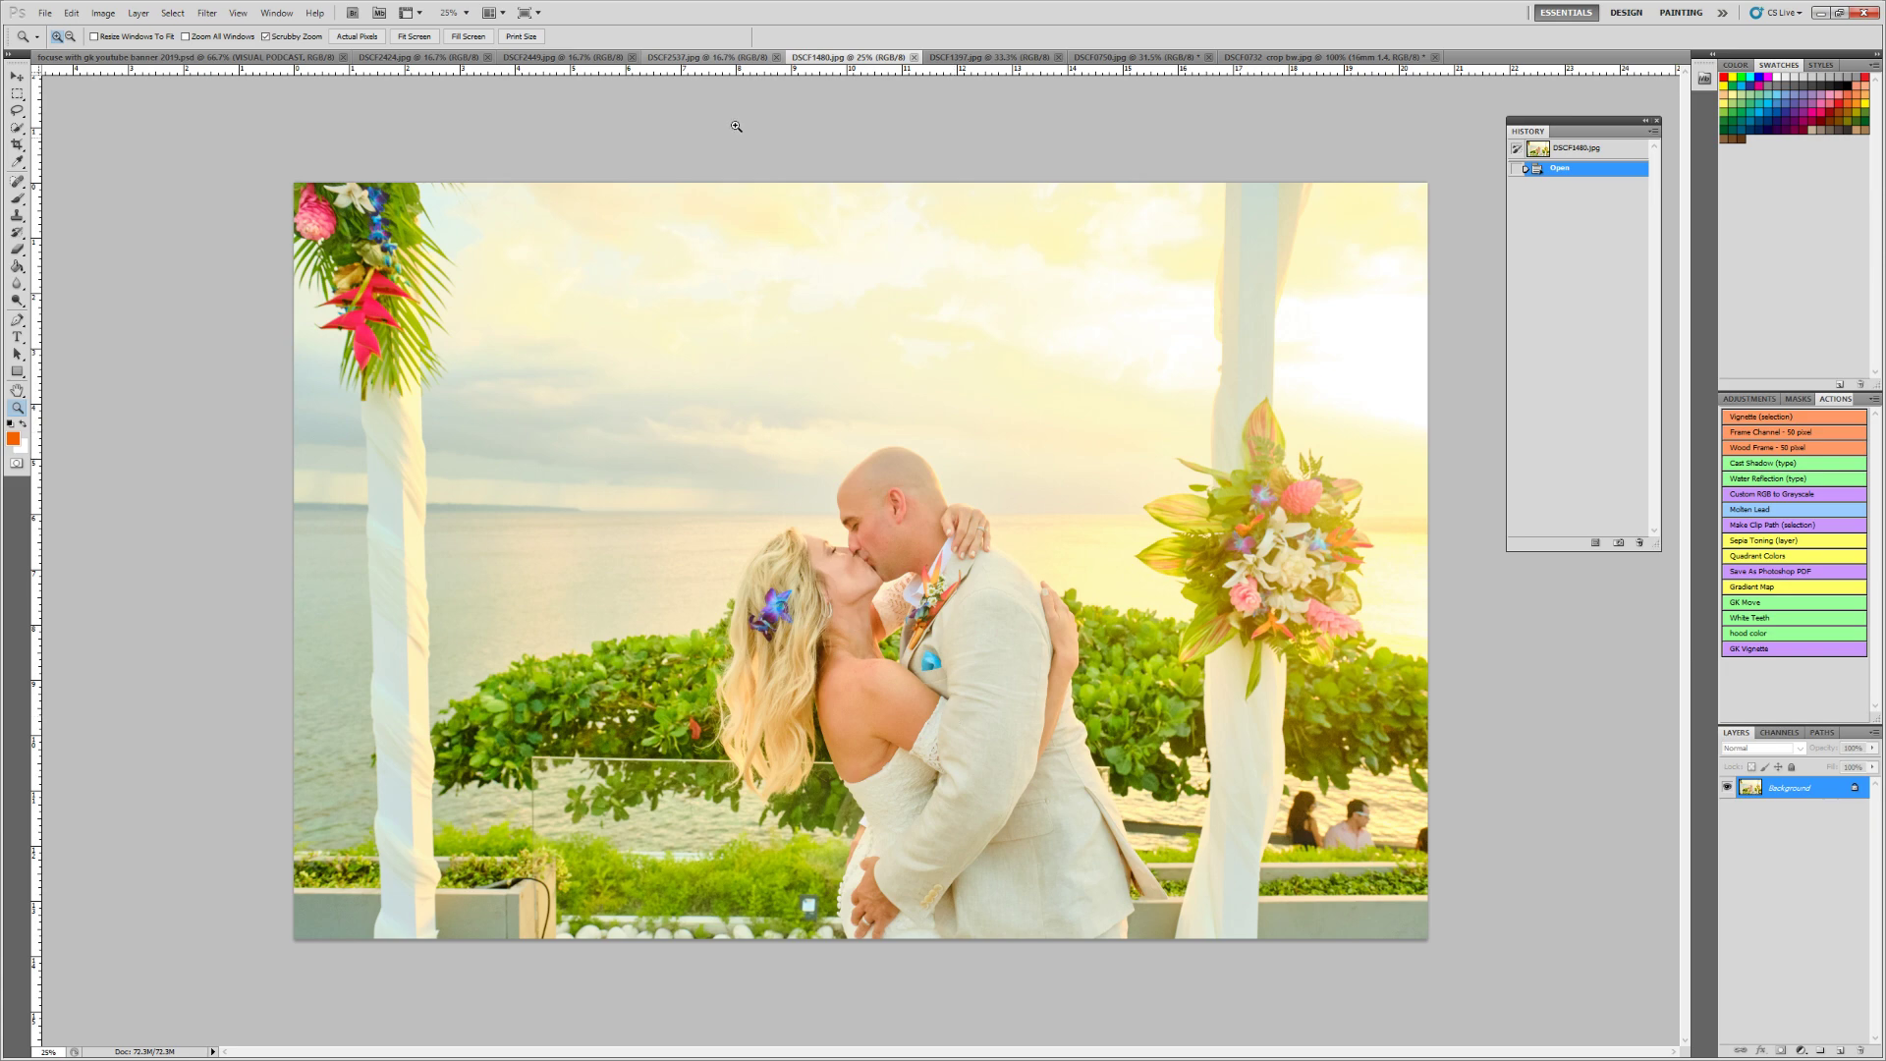
# Examine the couple in the cake-cutting photo DSCF2537.jpg at up to 66.7% and fit the whole photo back on screen
pyautogui.click(722, 59)
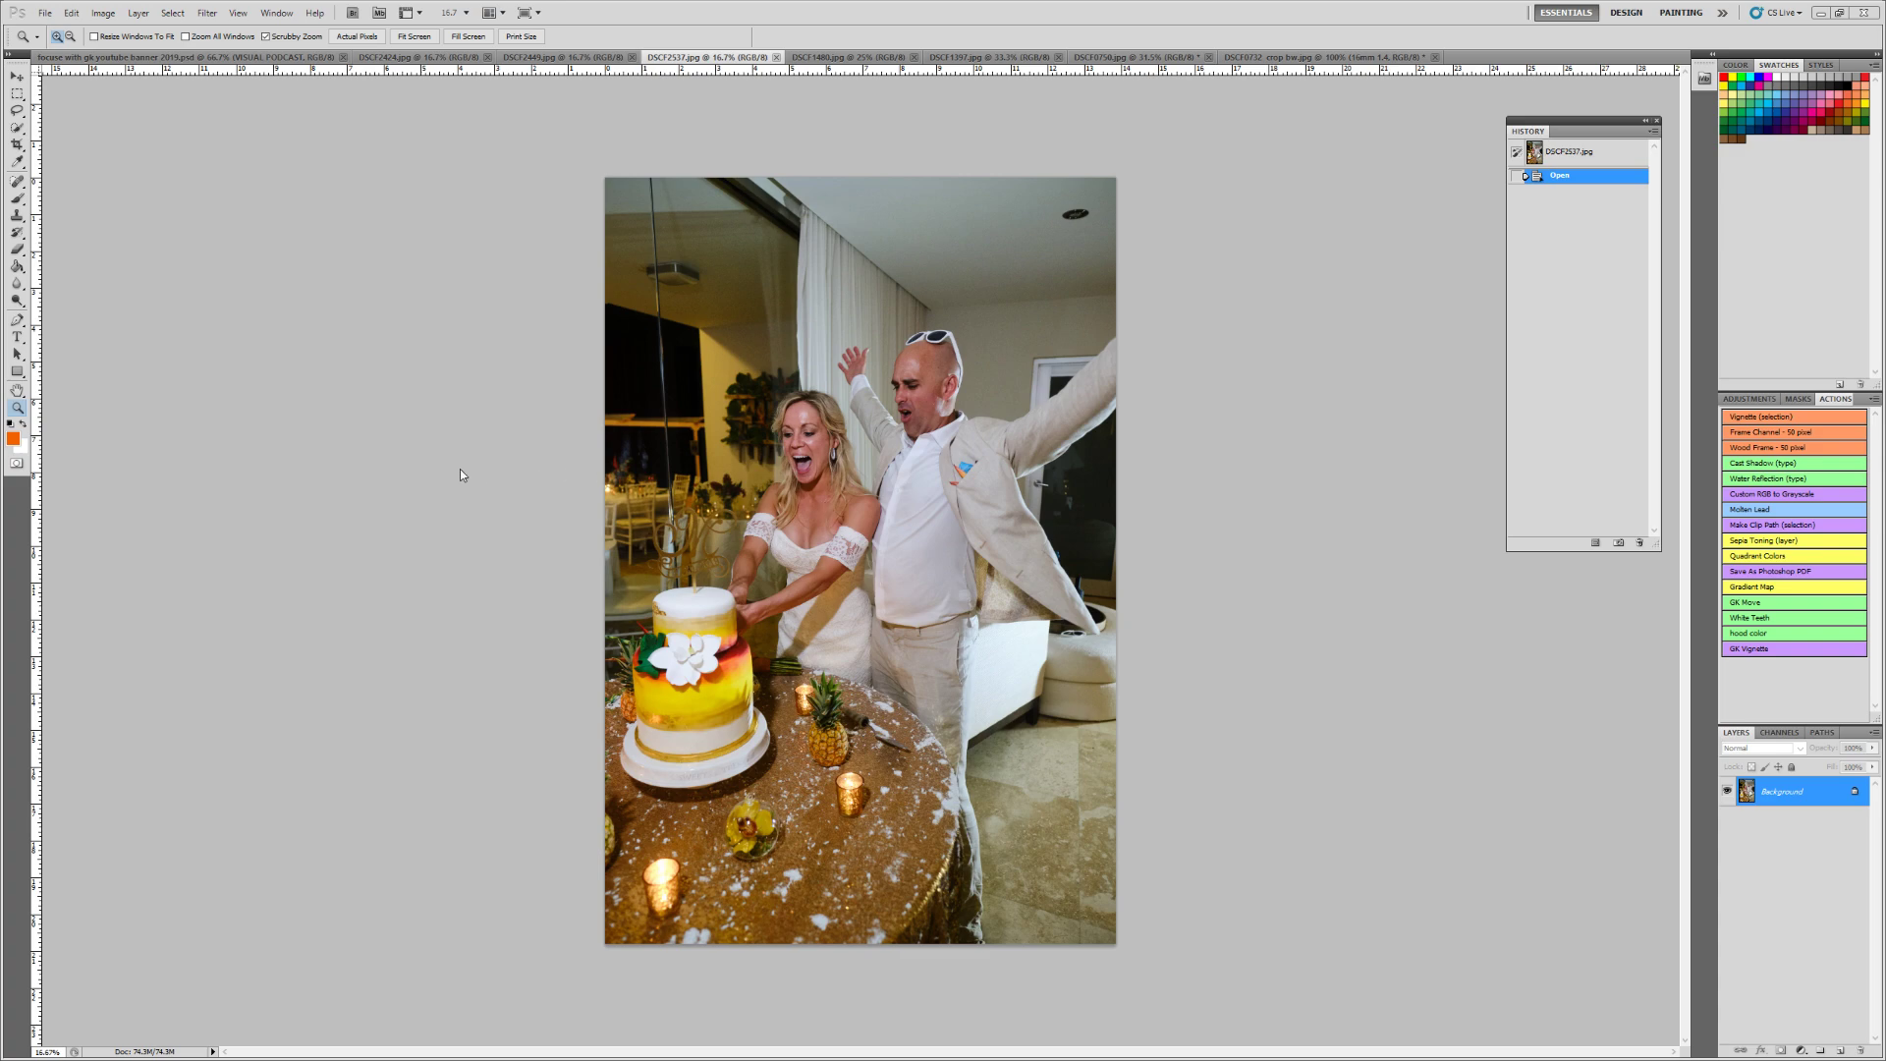
pyautogui.click(840, 464)
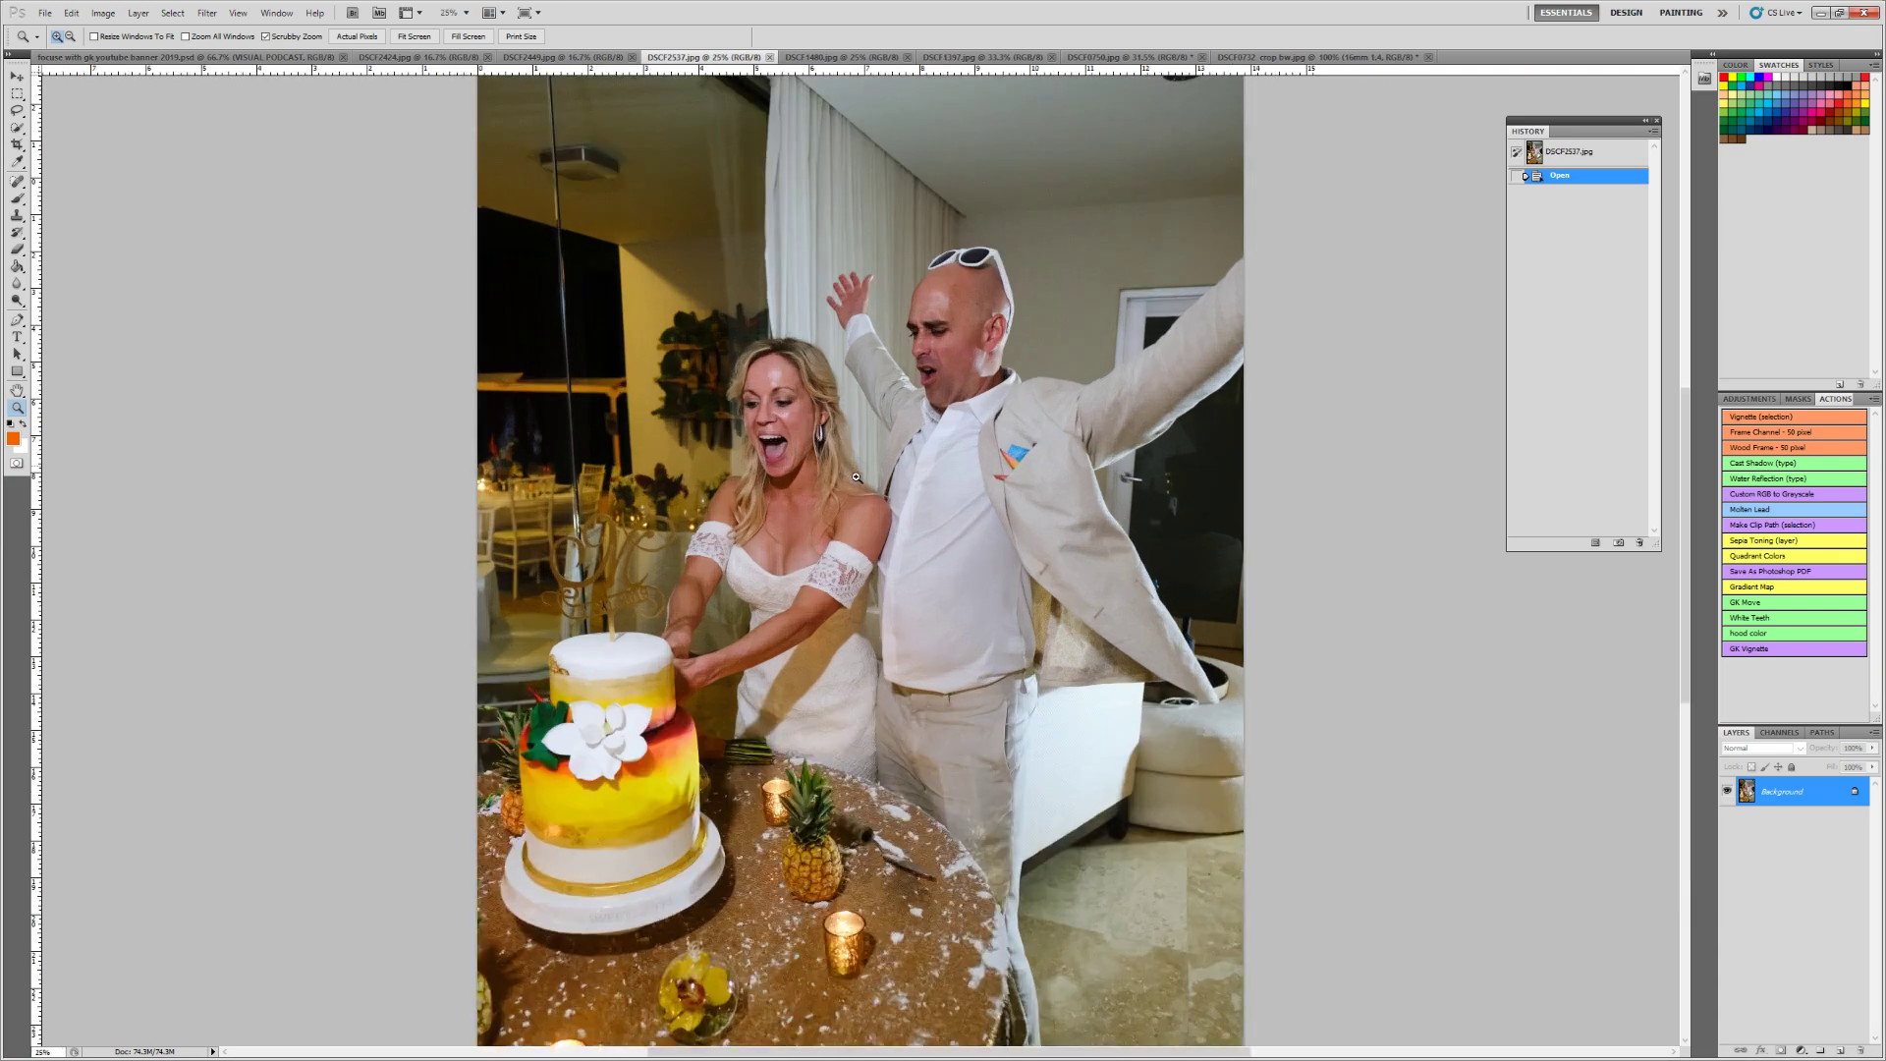
pyautogui.click(841, 464)
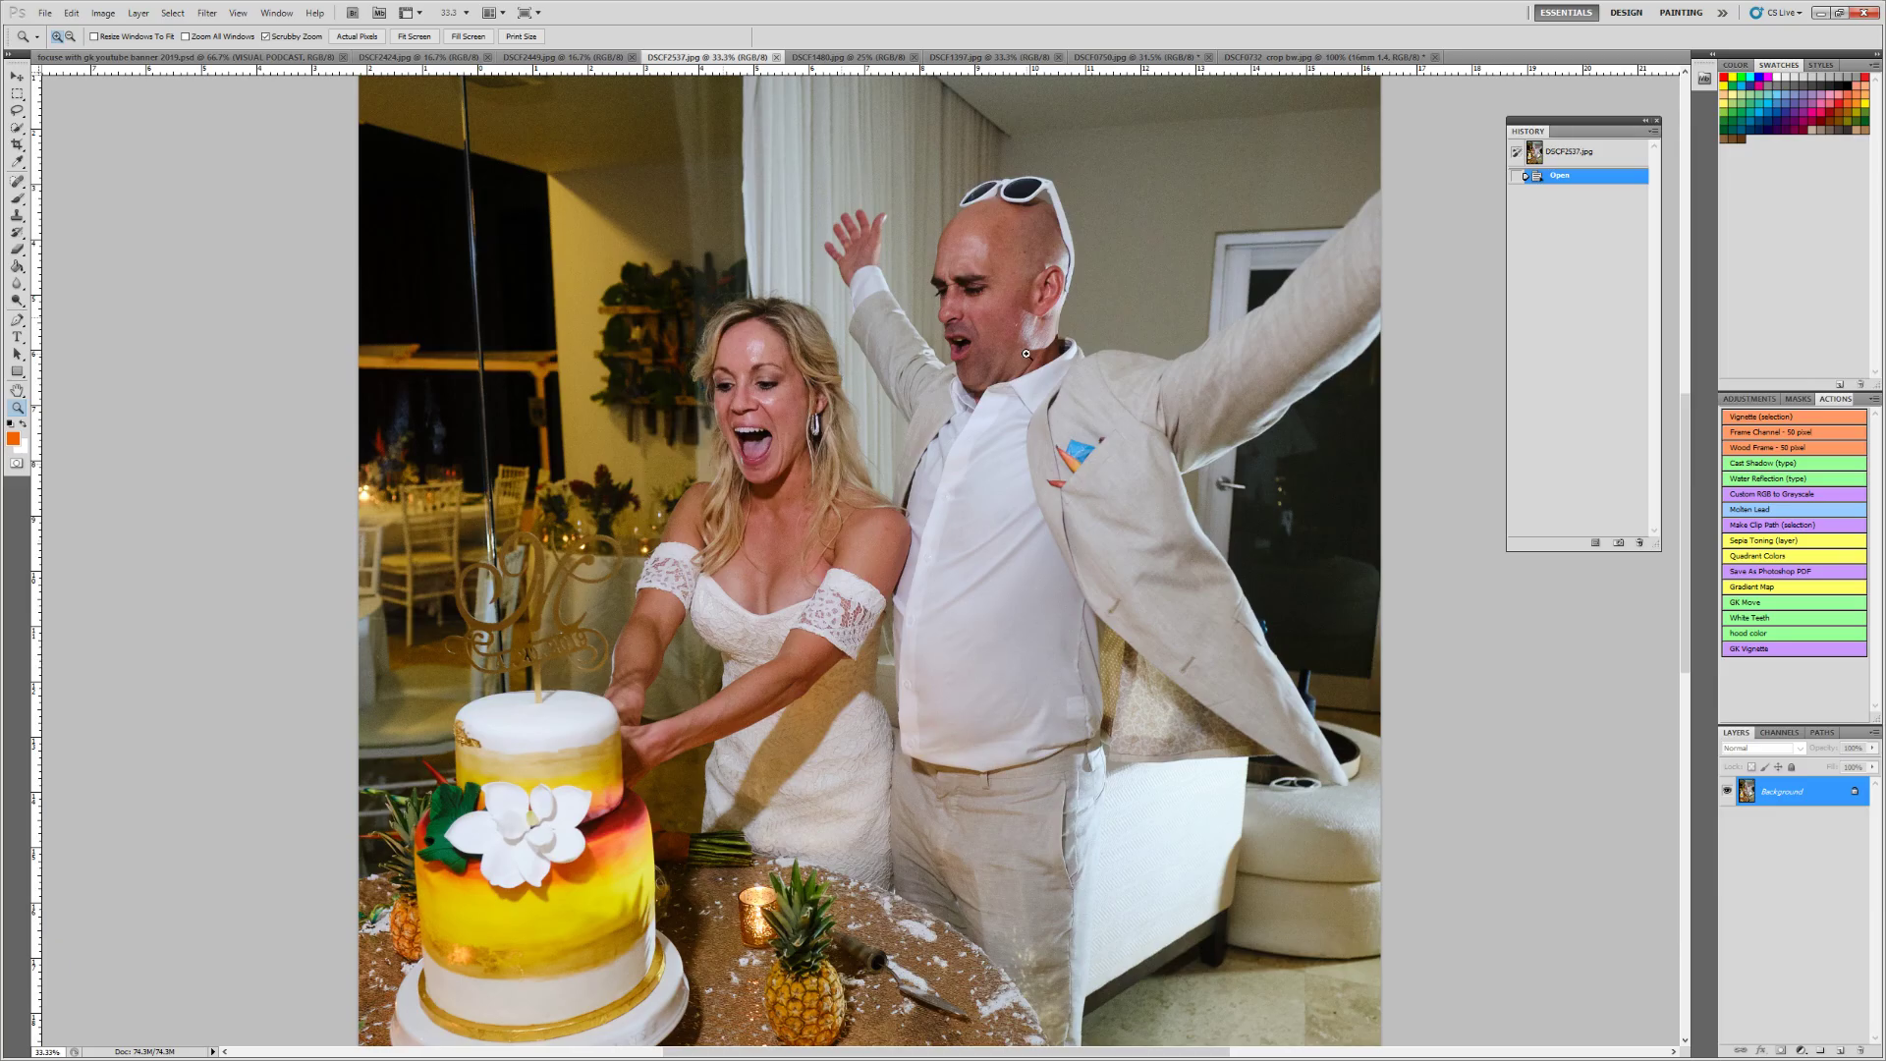
pyautogui.click(1111, 261)
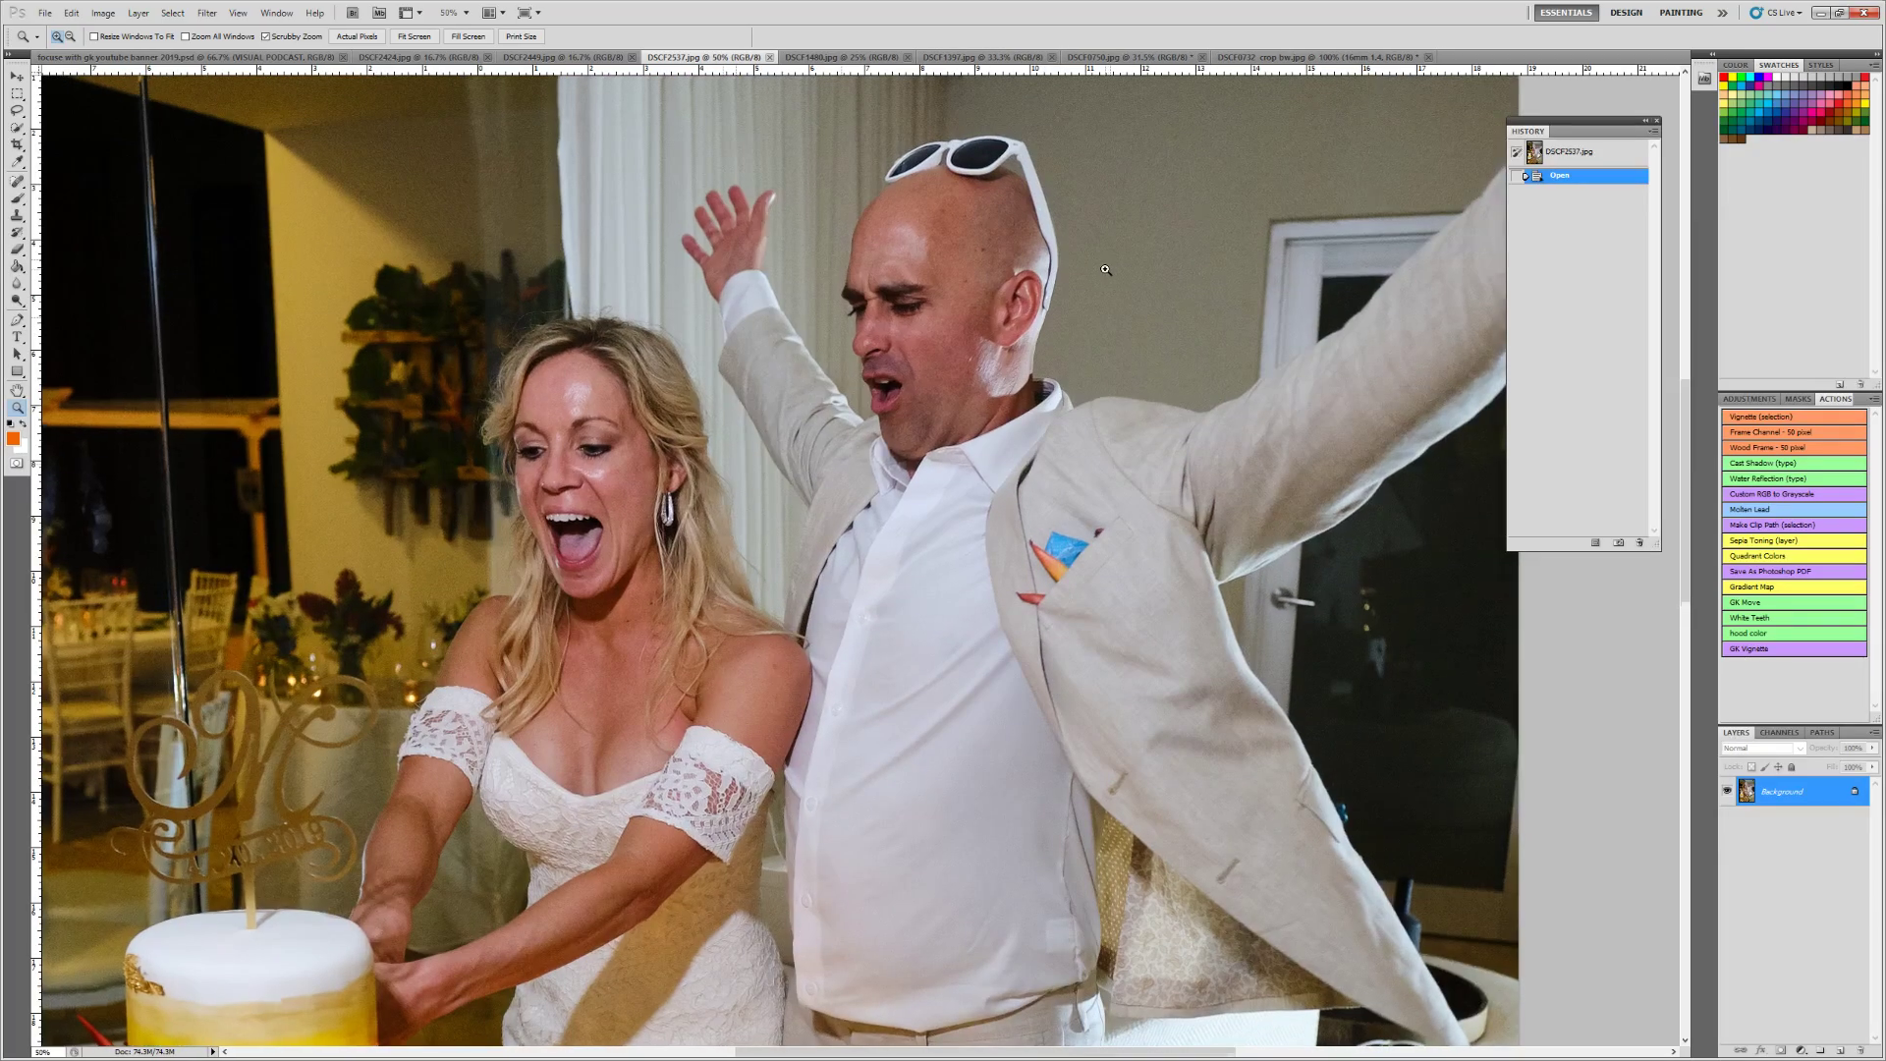
pyautogui.click(1106, 271)
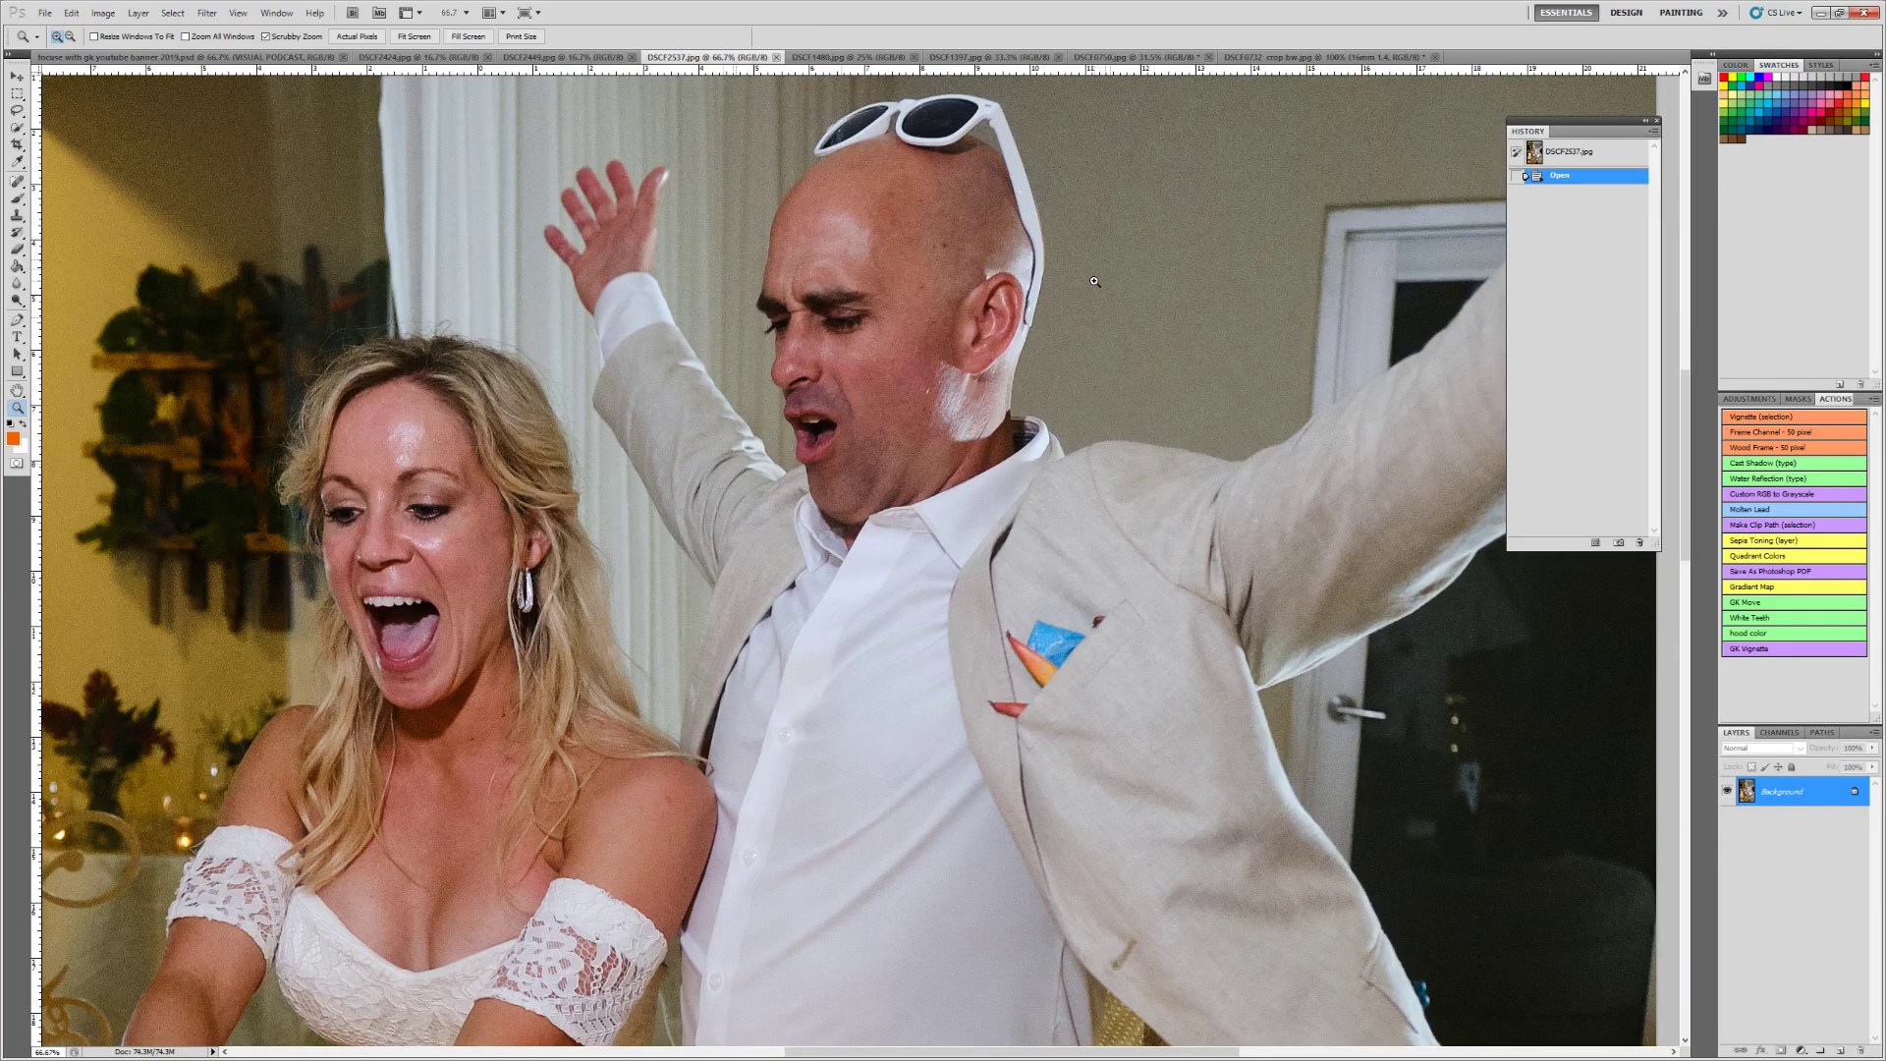
pyautogui.rightClick(1094, 281)
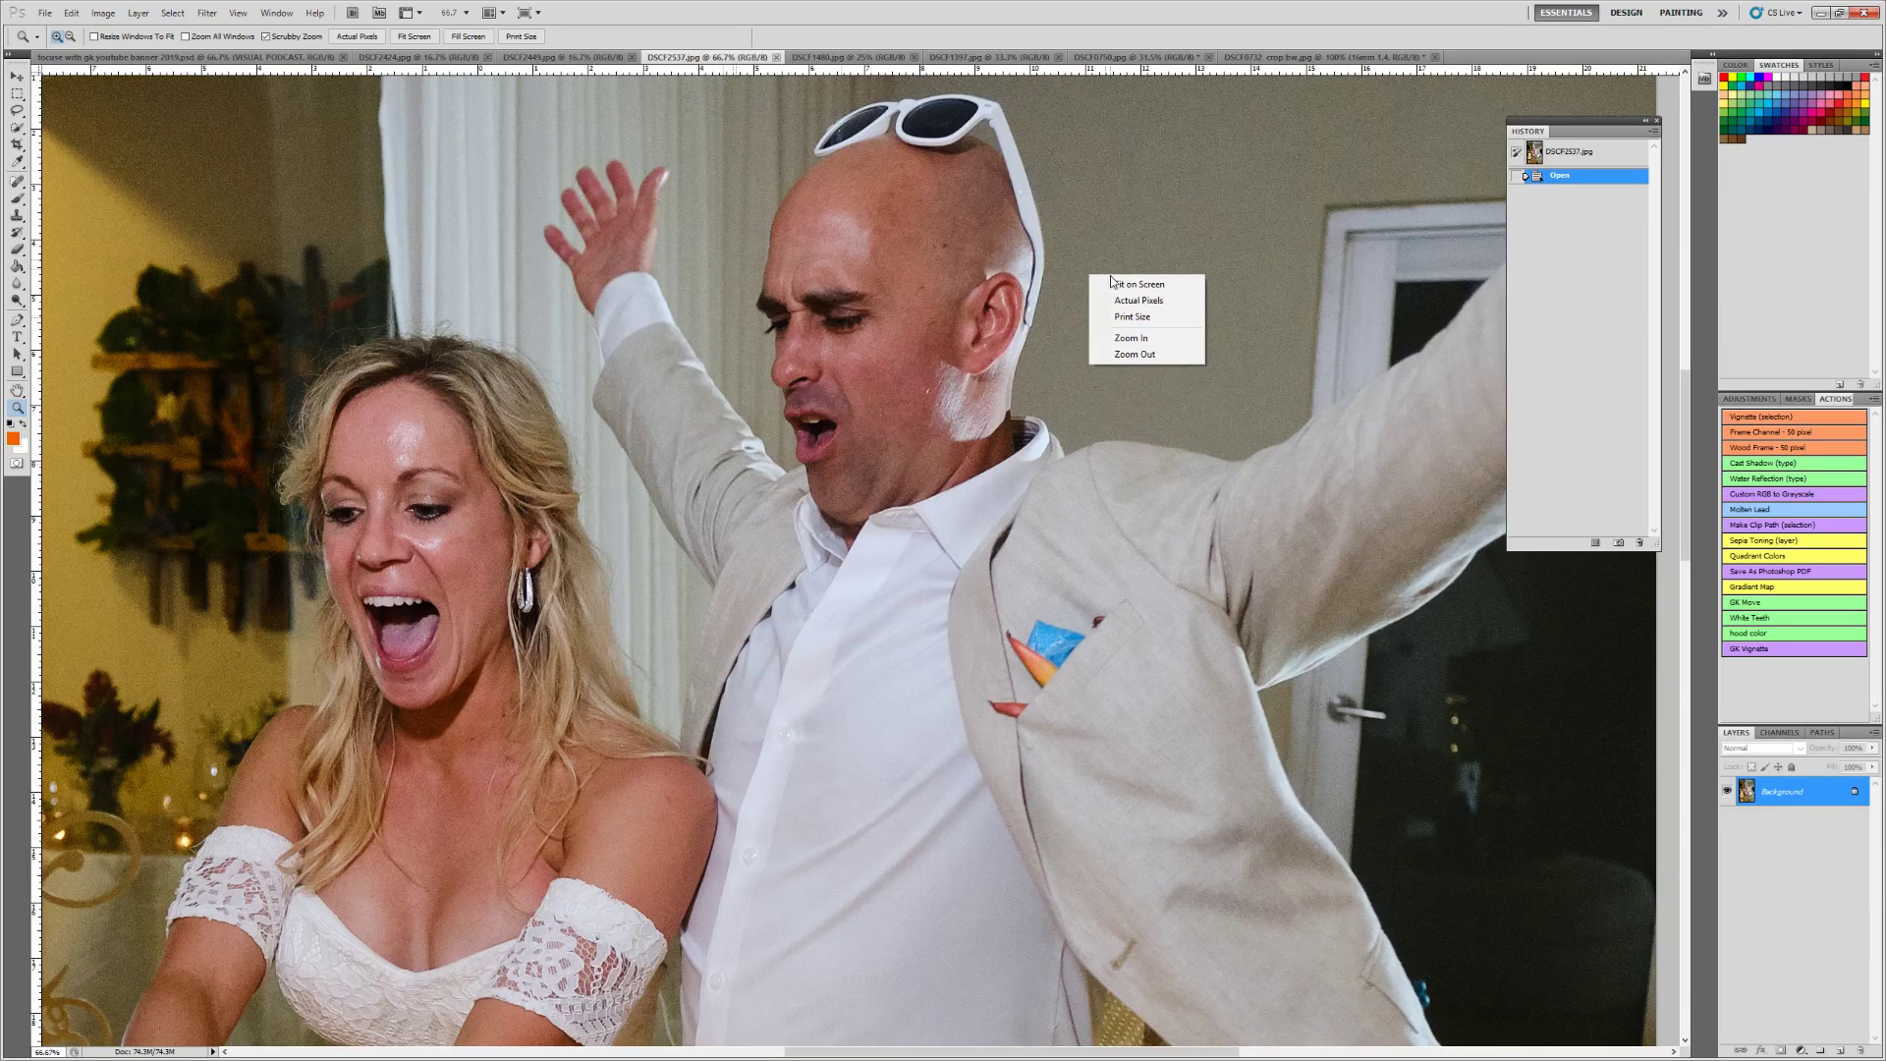
pyautogui.click(1117, 285)
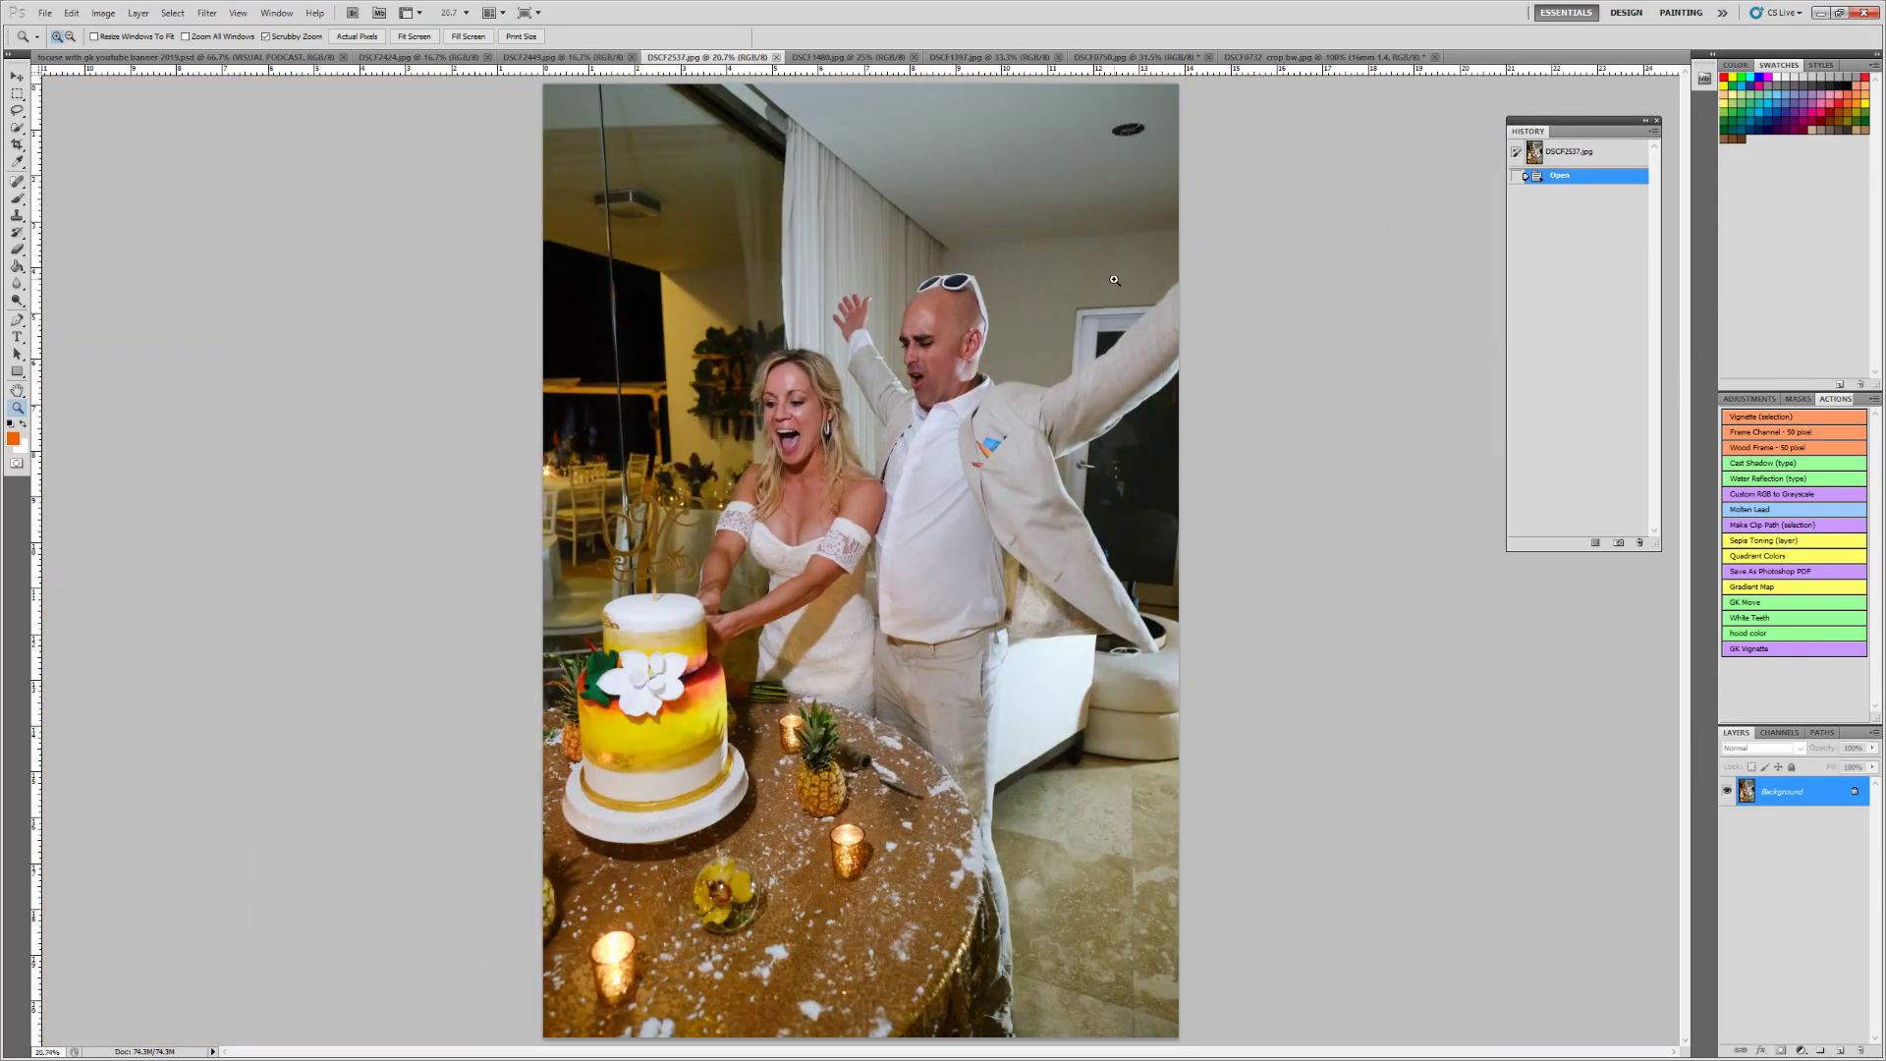
# Check the camera data in the file info of the green fireworks photo DSCF2449.jpg and close it without changes
pyautogui.click(593, 59)
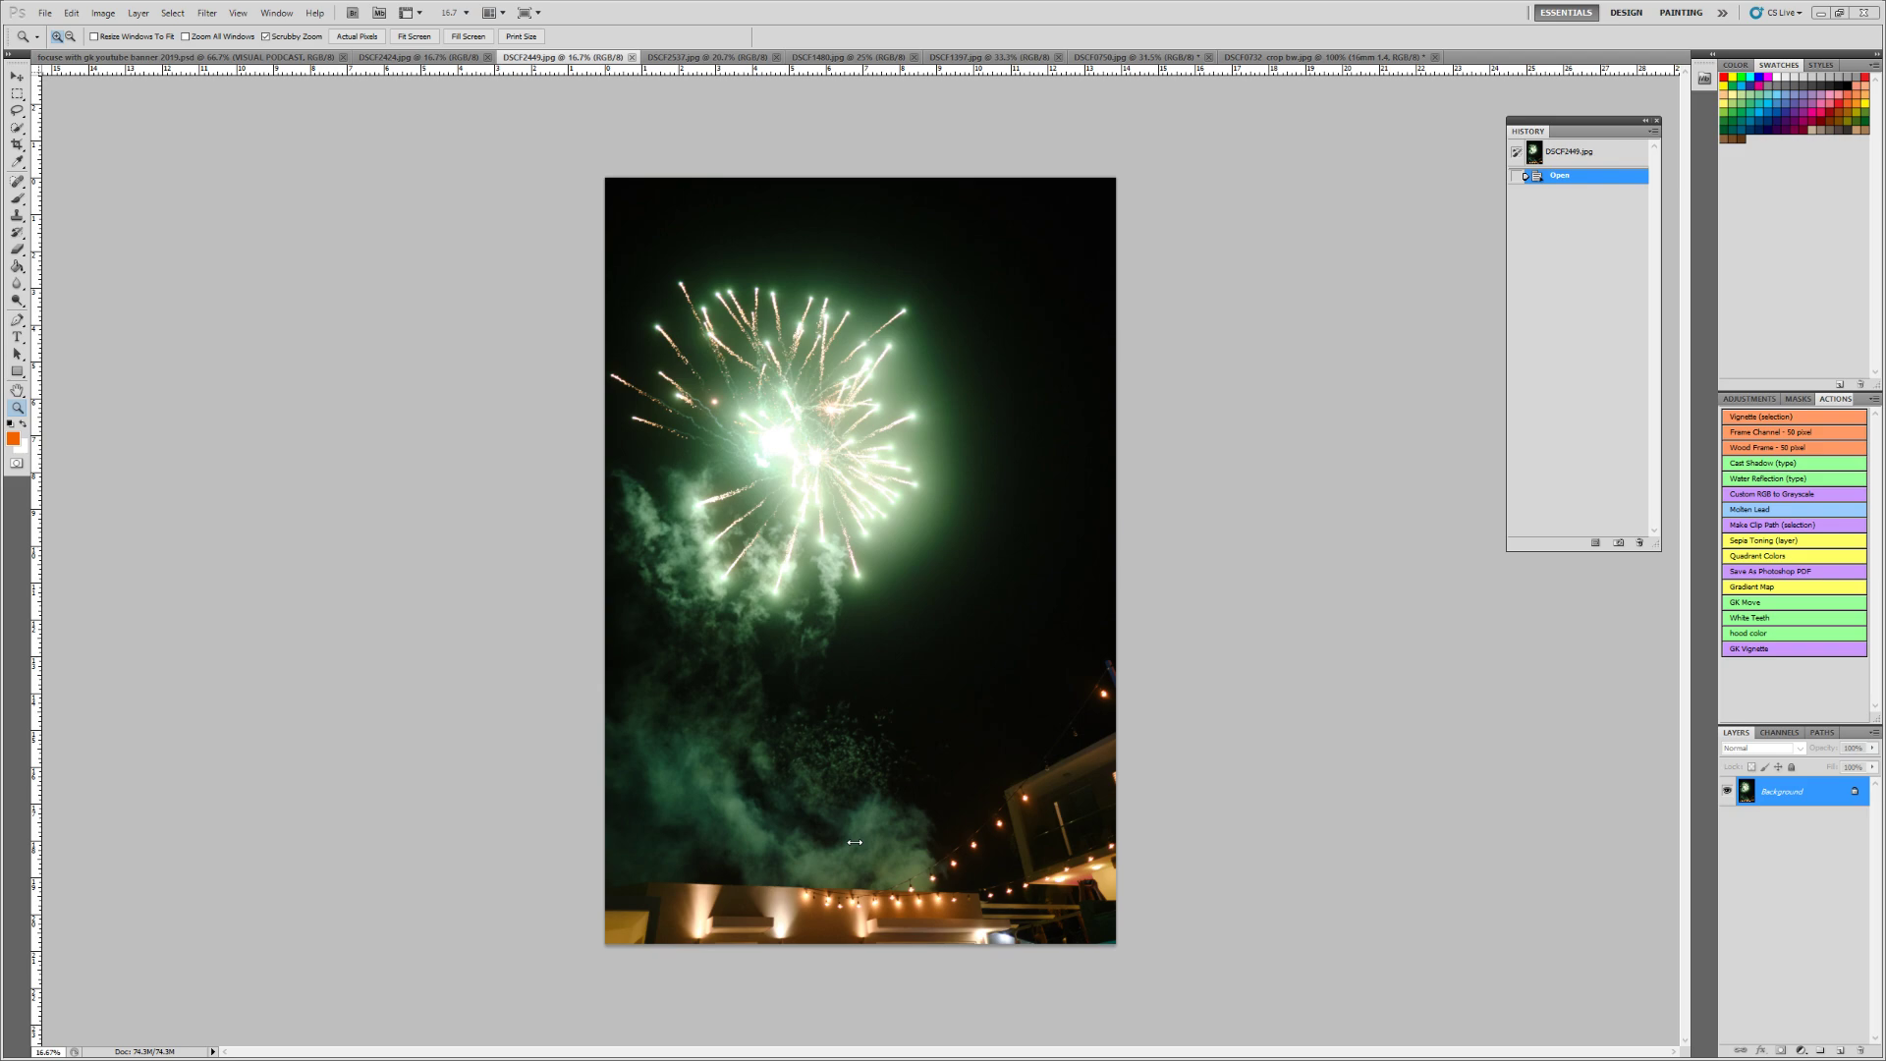
pyautogui.click(103, 13)
pyautogui.moveTo(45, 13)
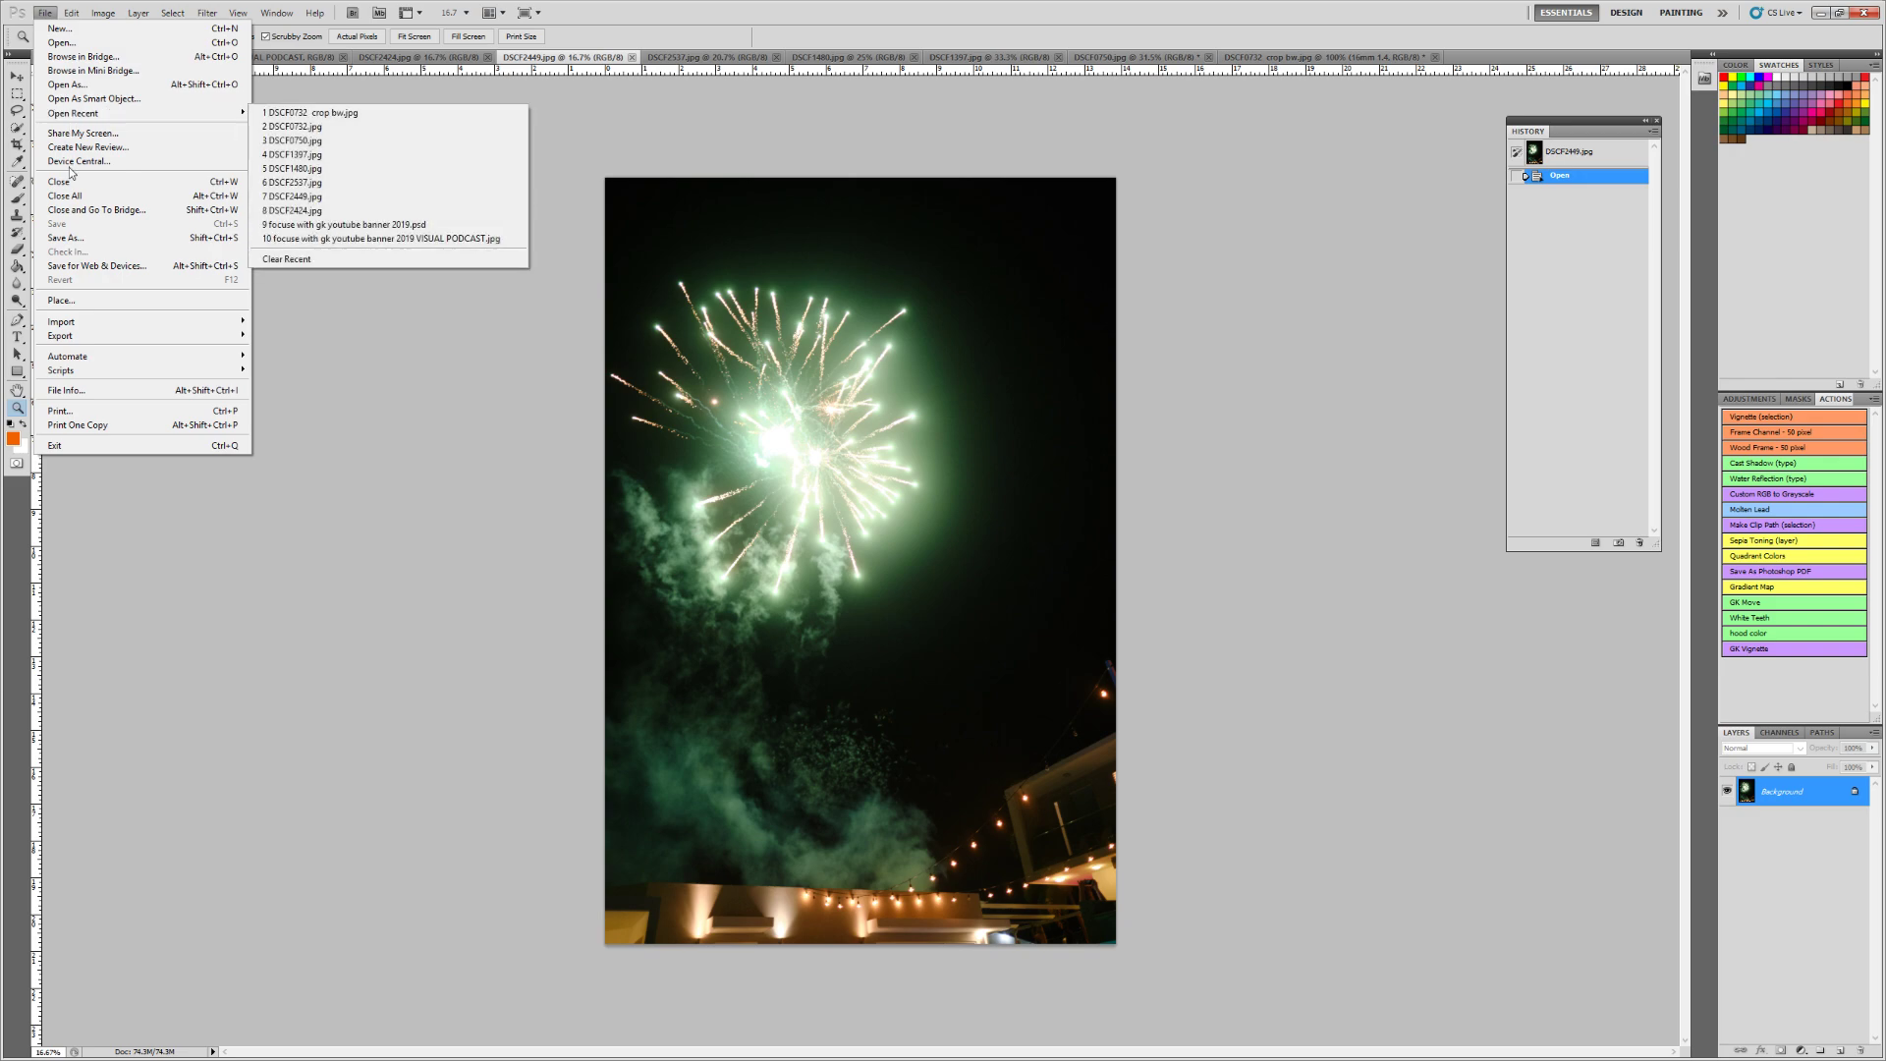
pyautogui.click(85, 389)
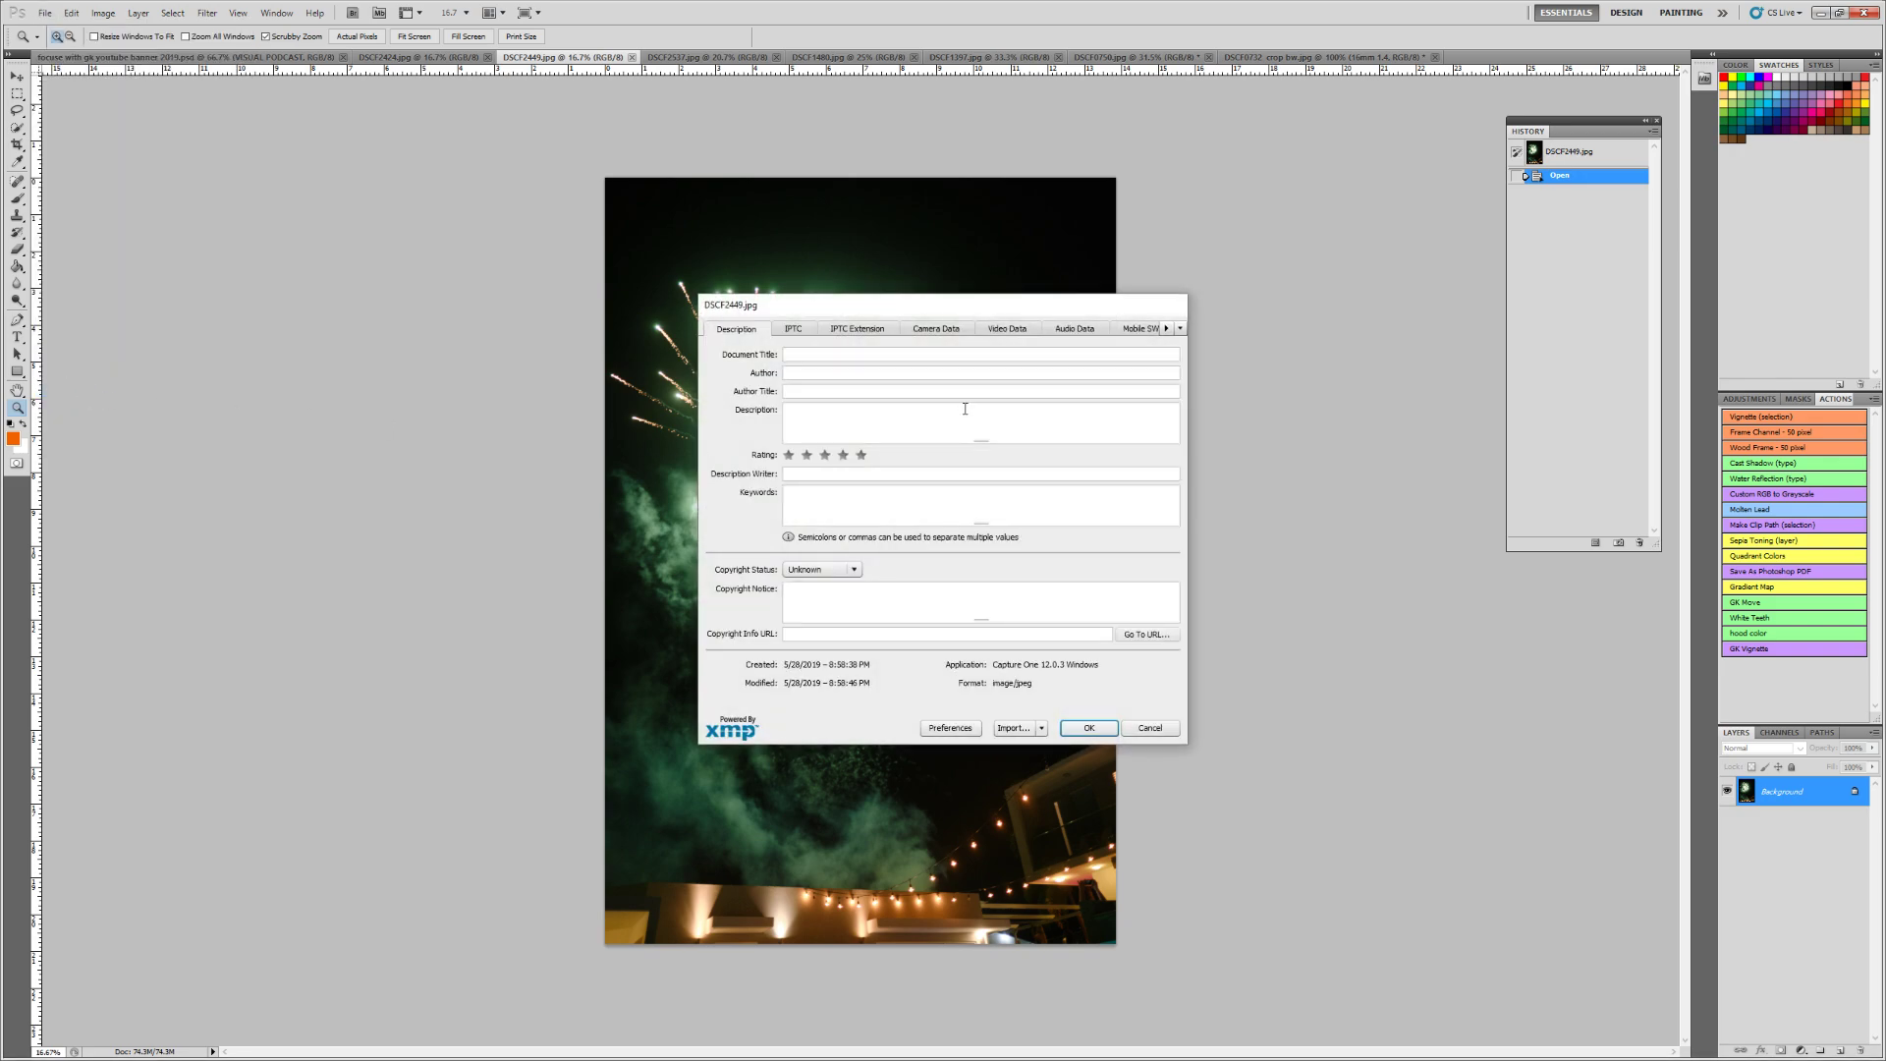
pyautogui.click(936, 329)
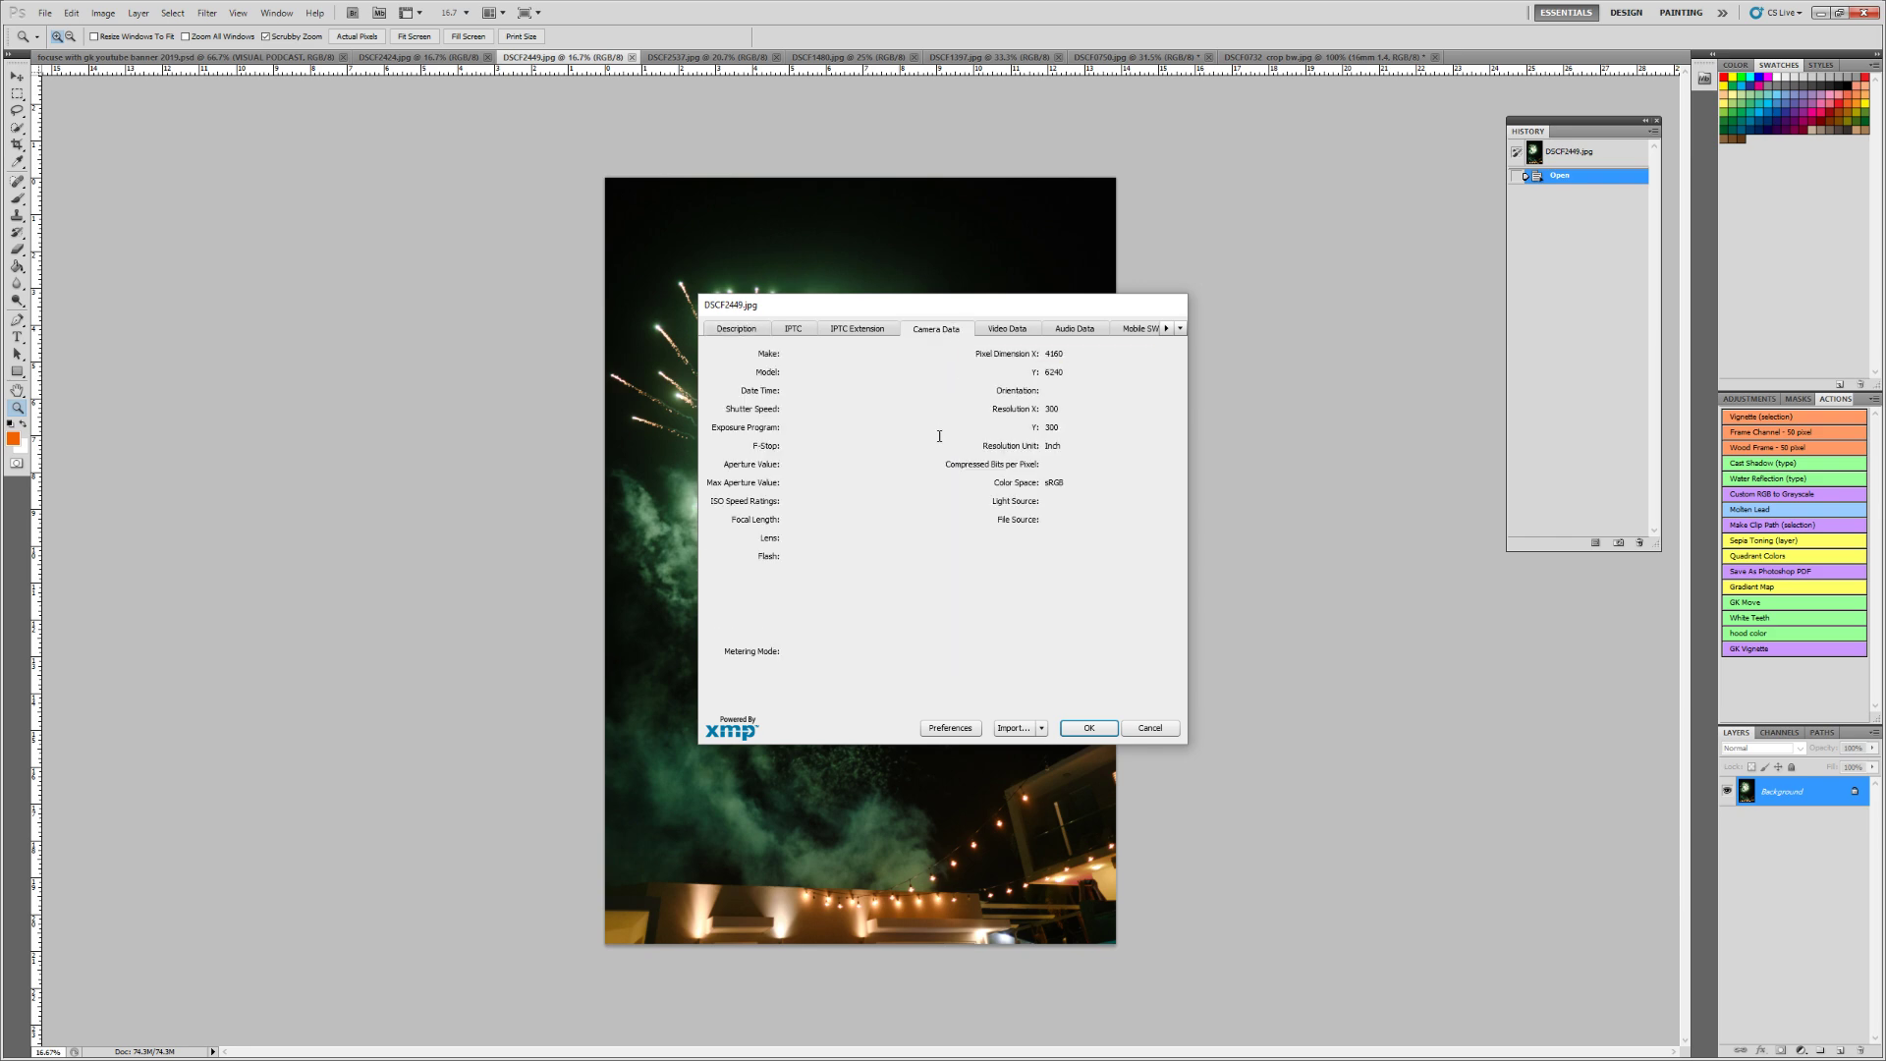
pyautogui.click(1180, 330)
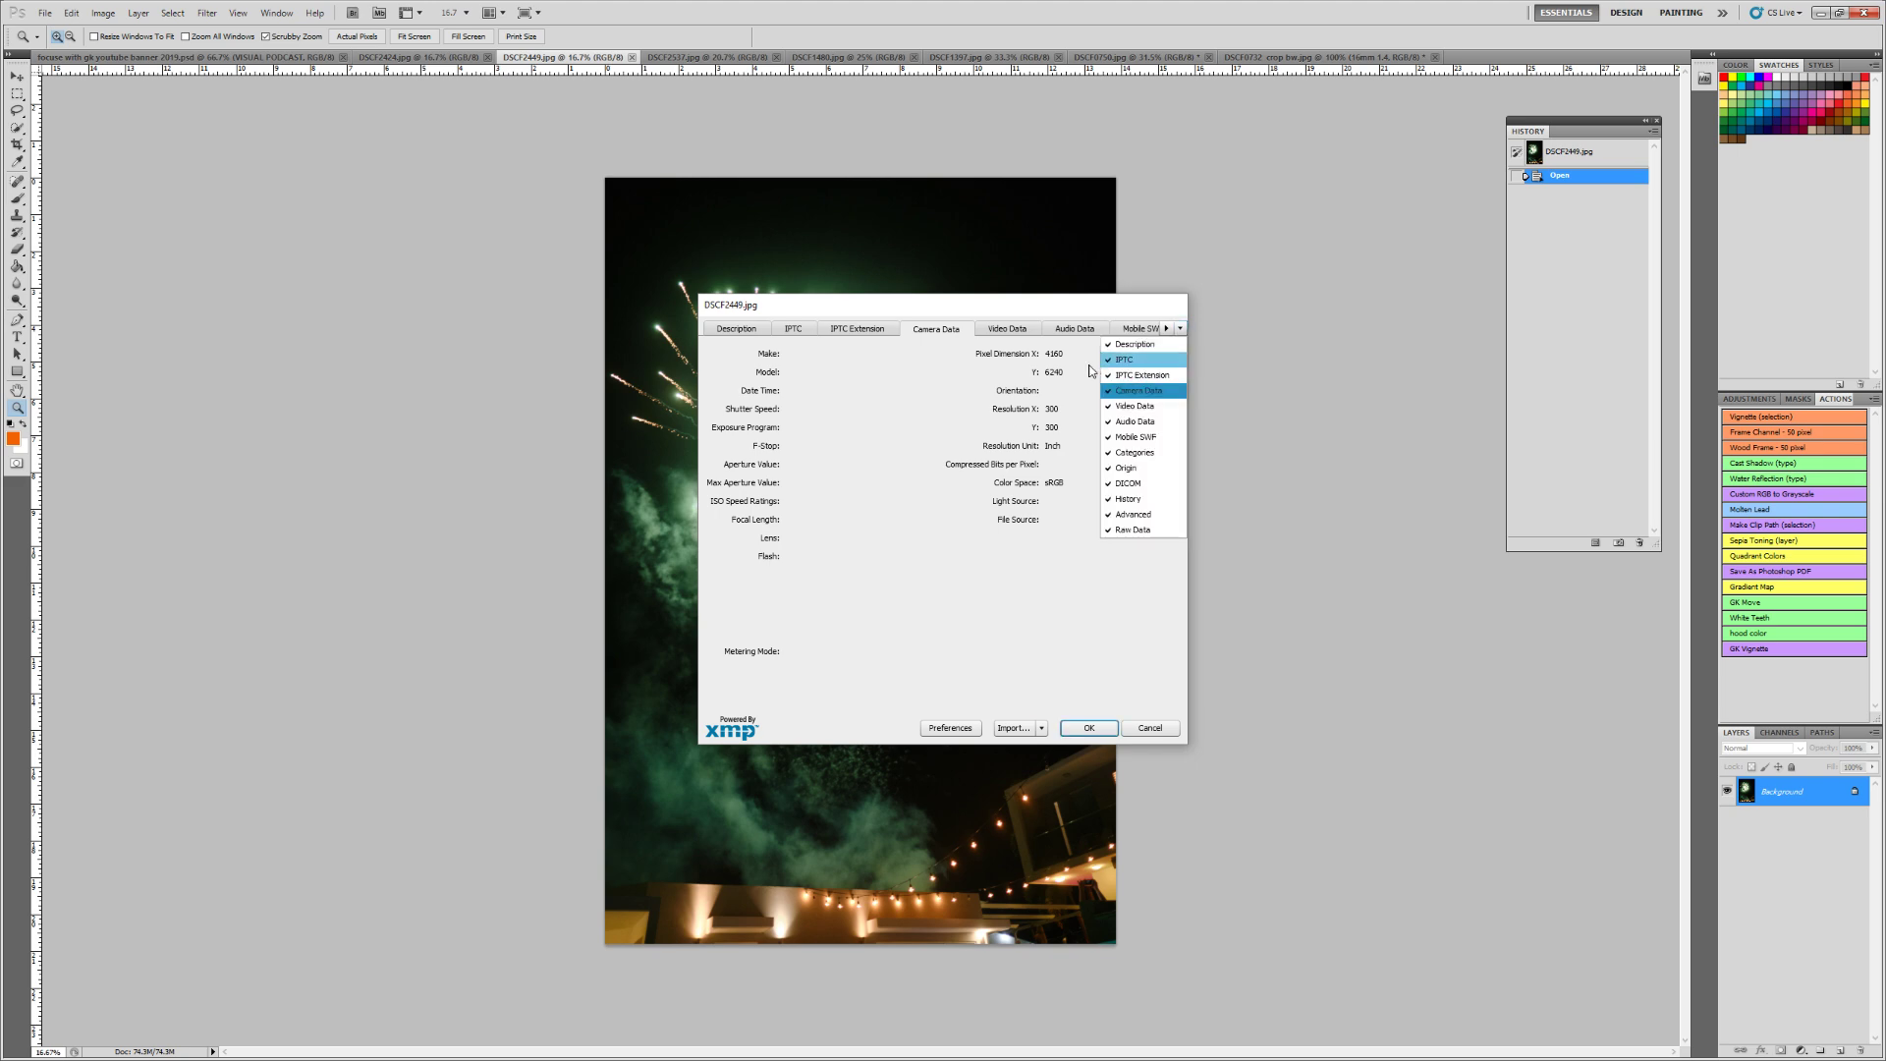
pyautogui.click(1107, 393)
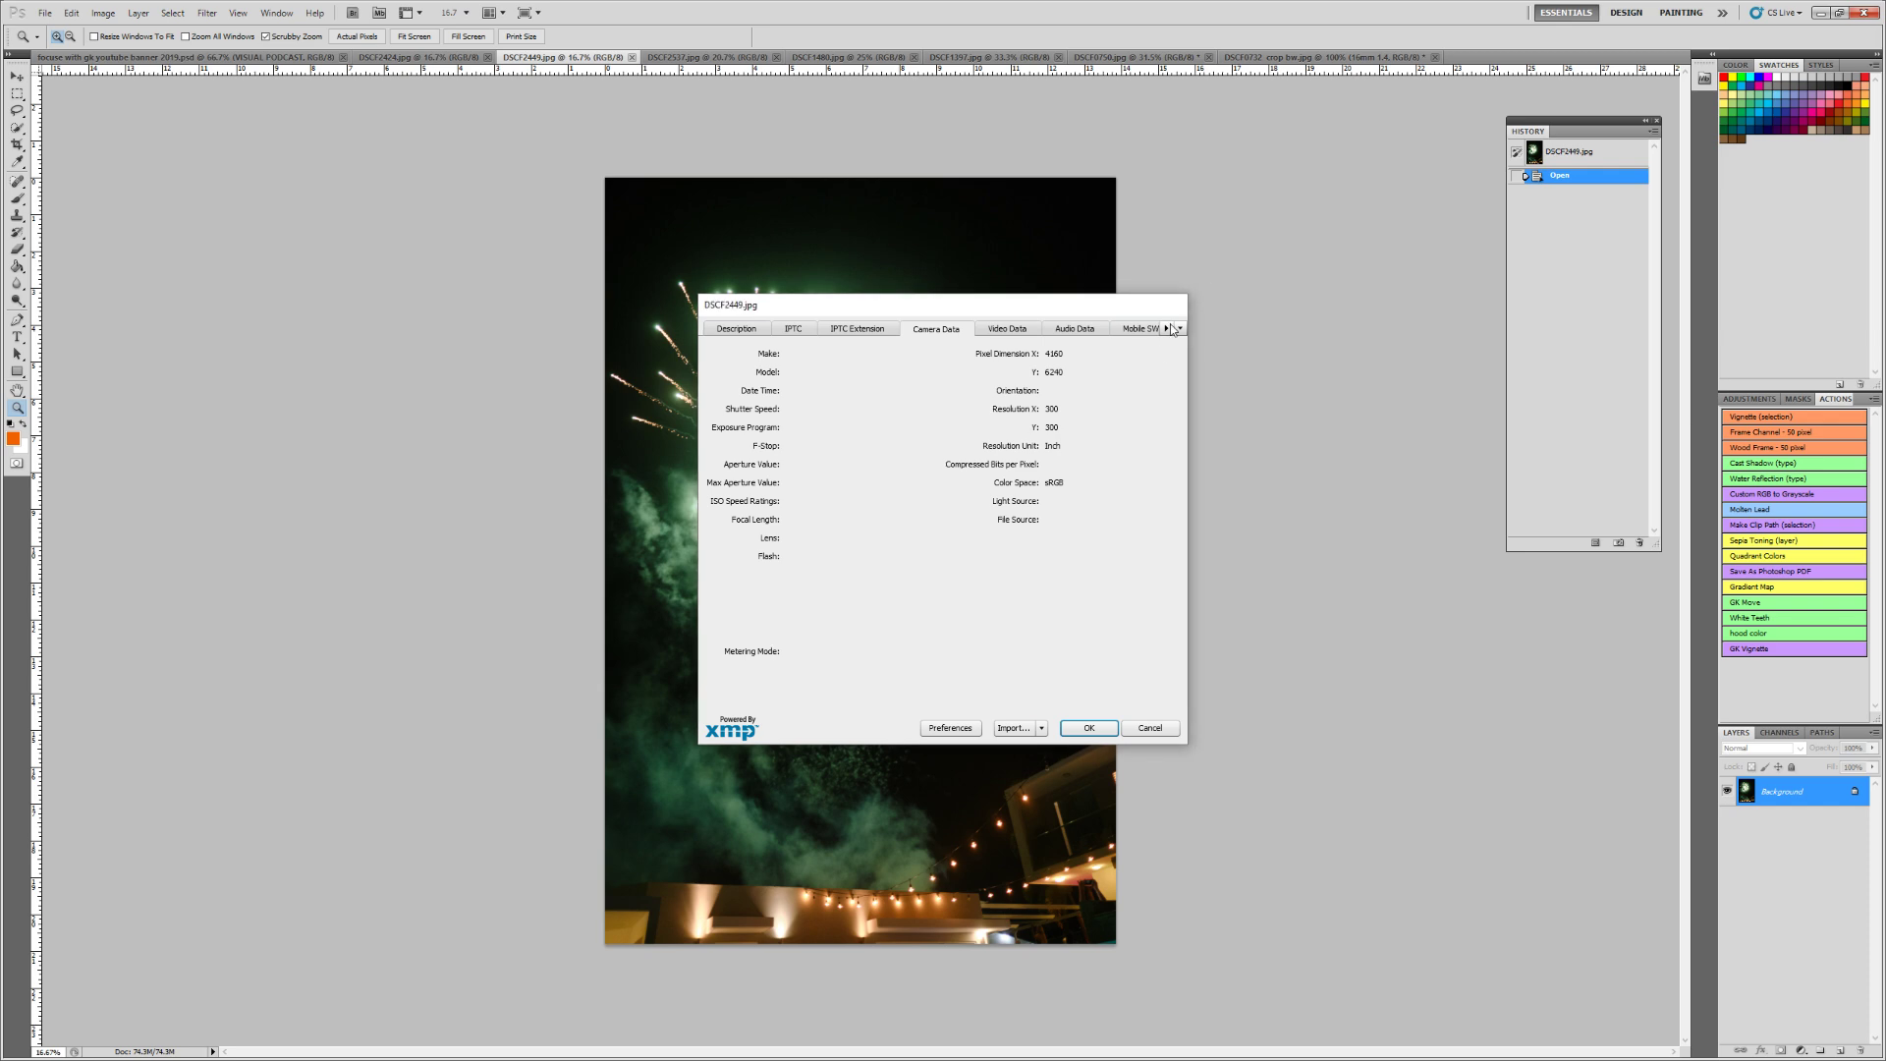
pyautogui.click(1144, 727)
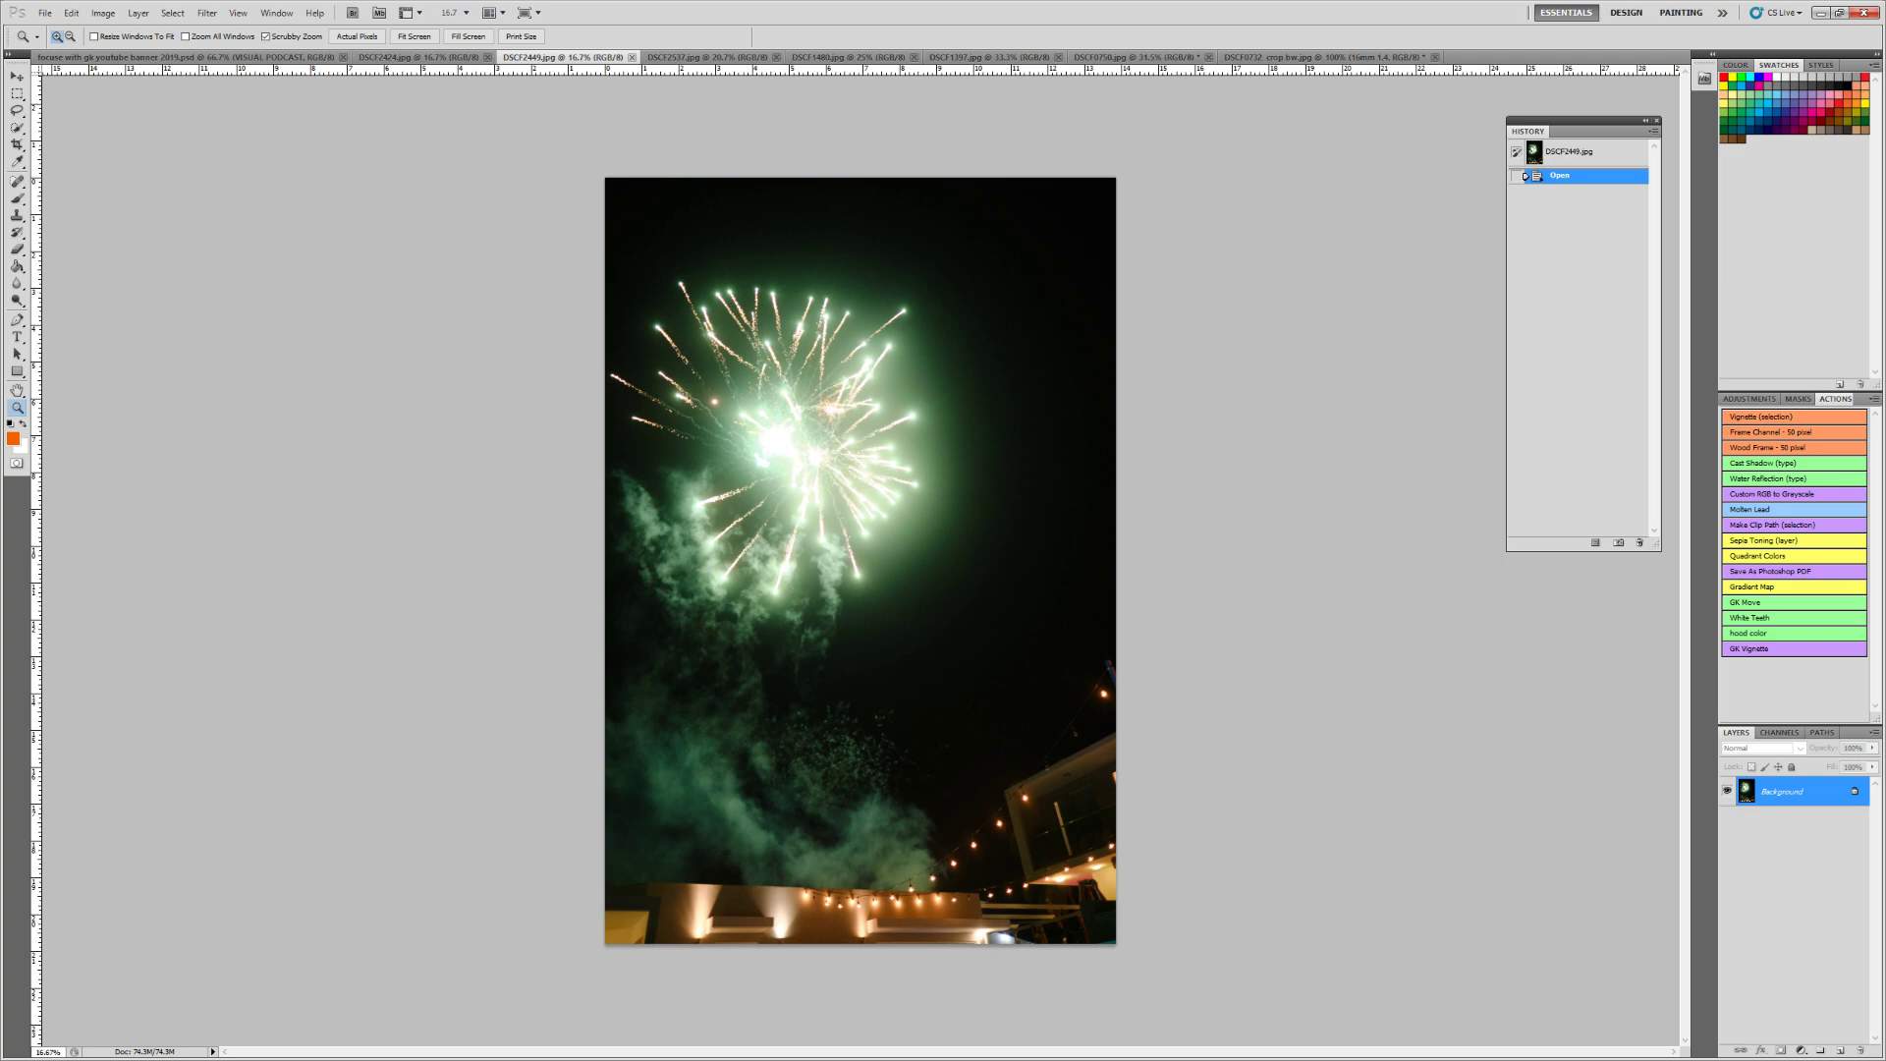
# Examine the green fireworks burst and its smoke up close and fit the whole photo back on screen
pyautogui.click(953, 505)
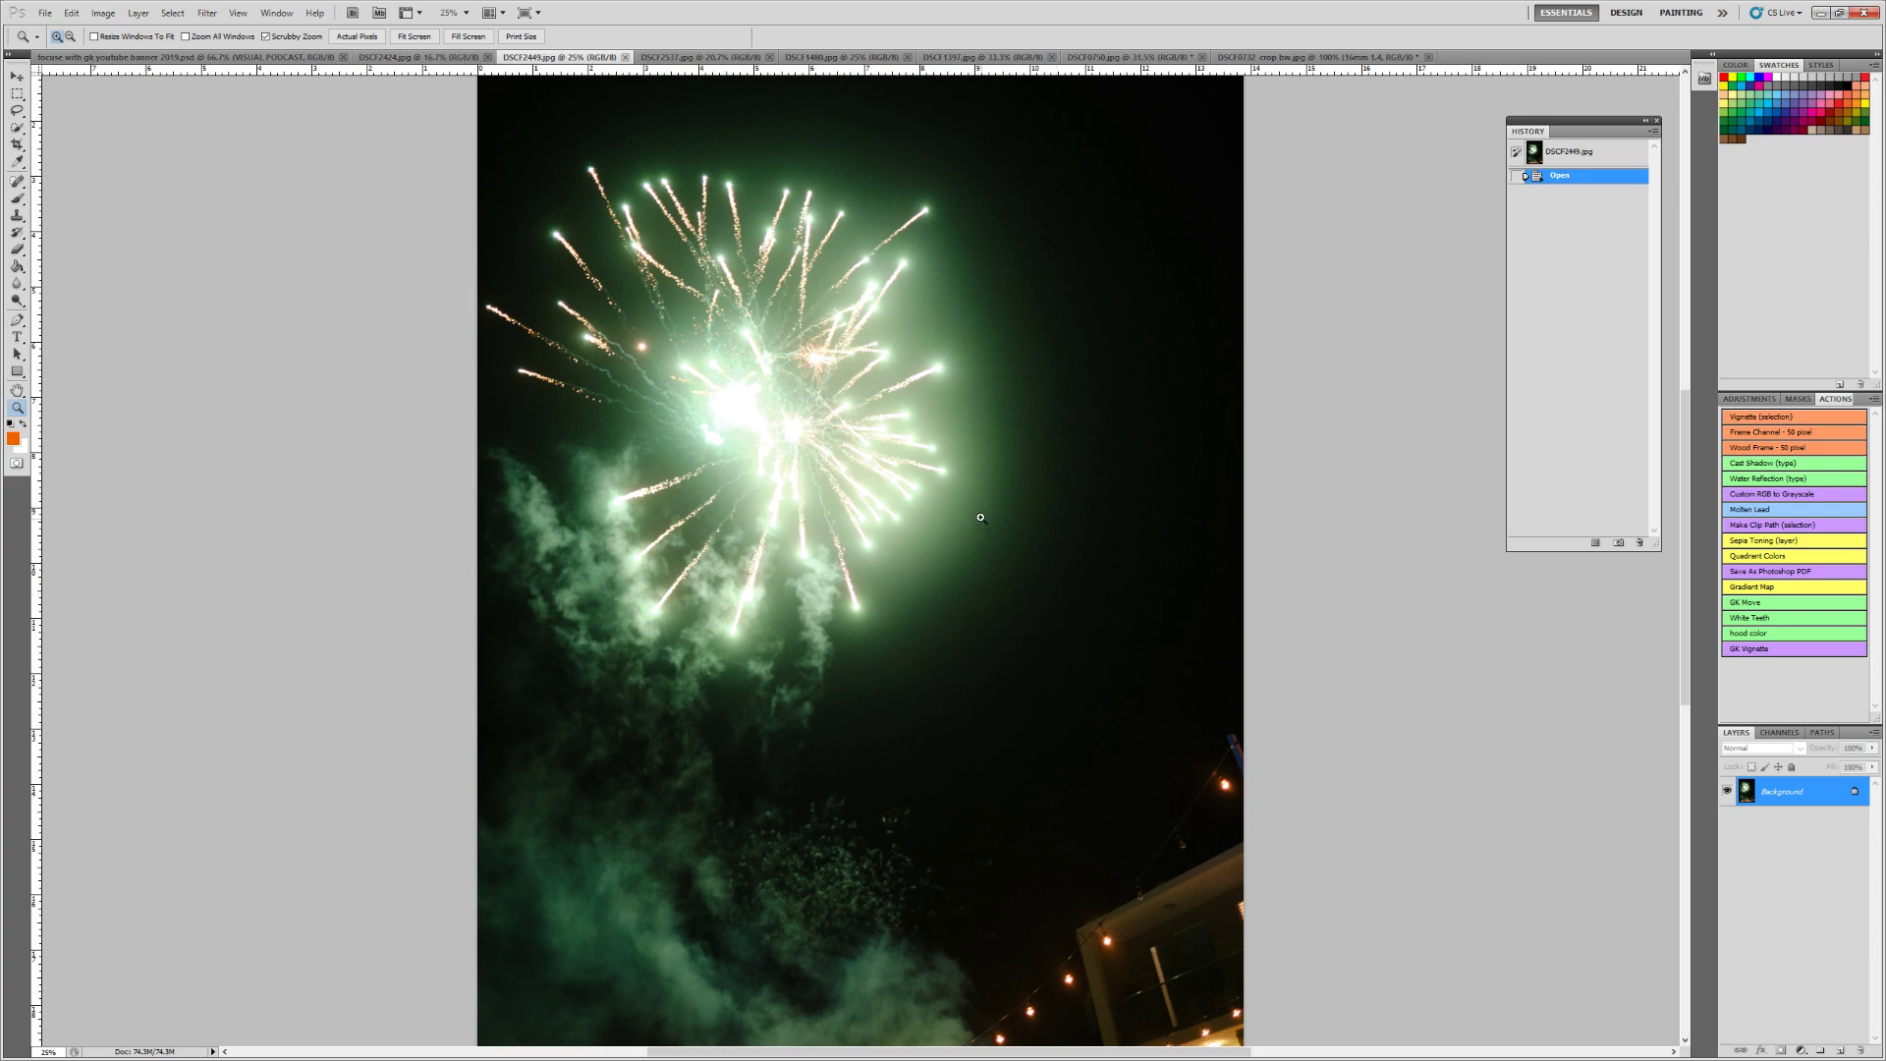
pyautogui.click(949, 483)
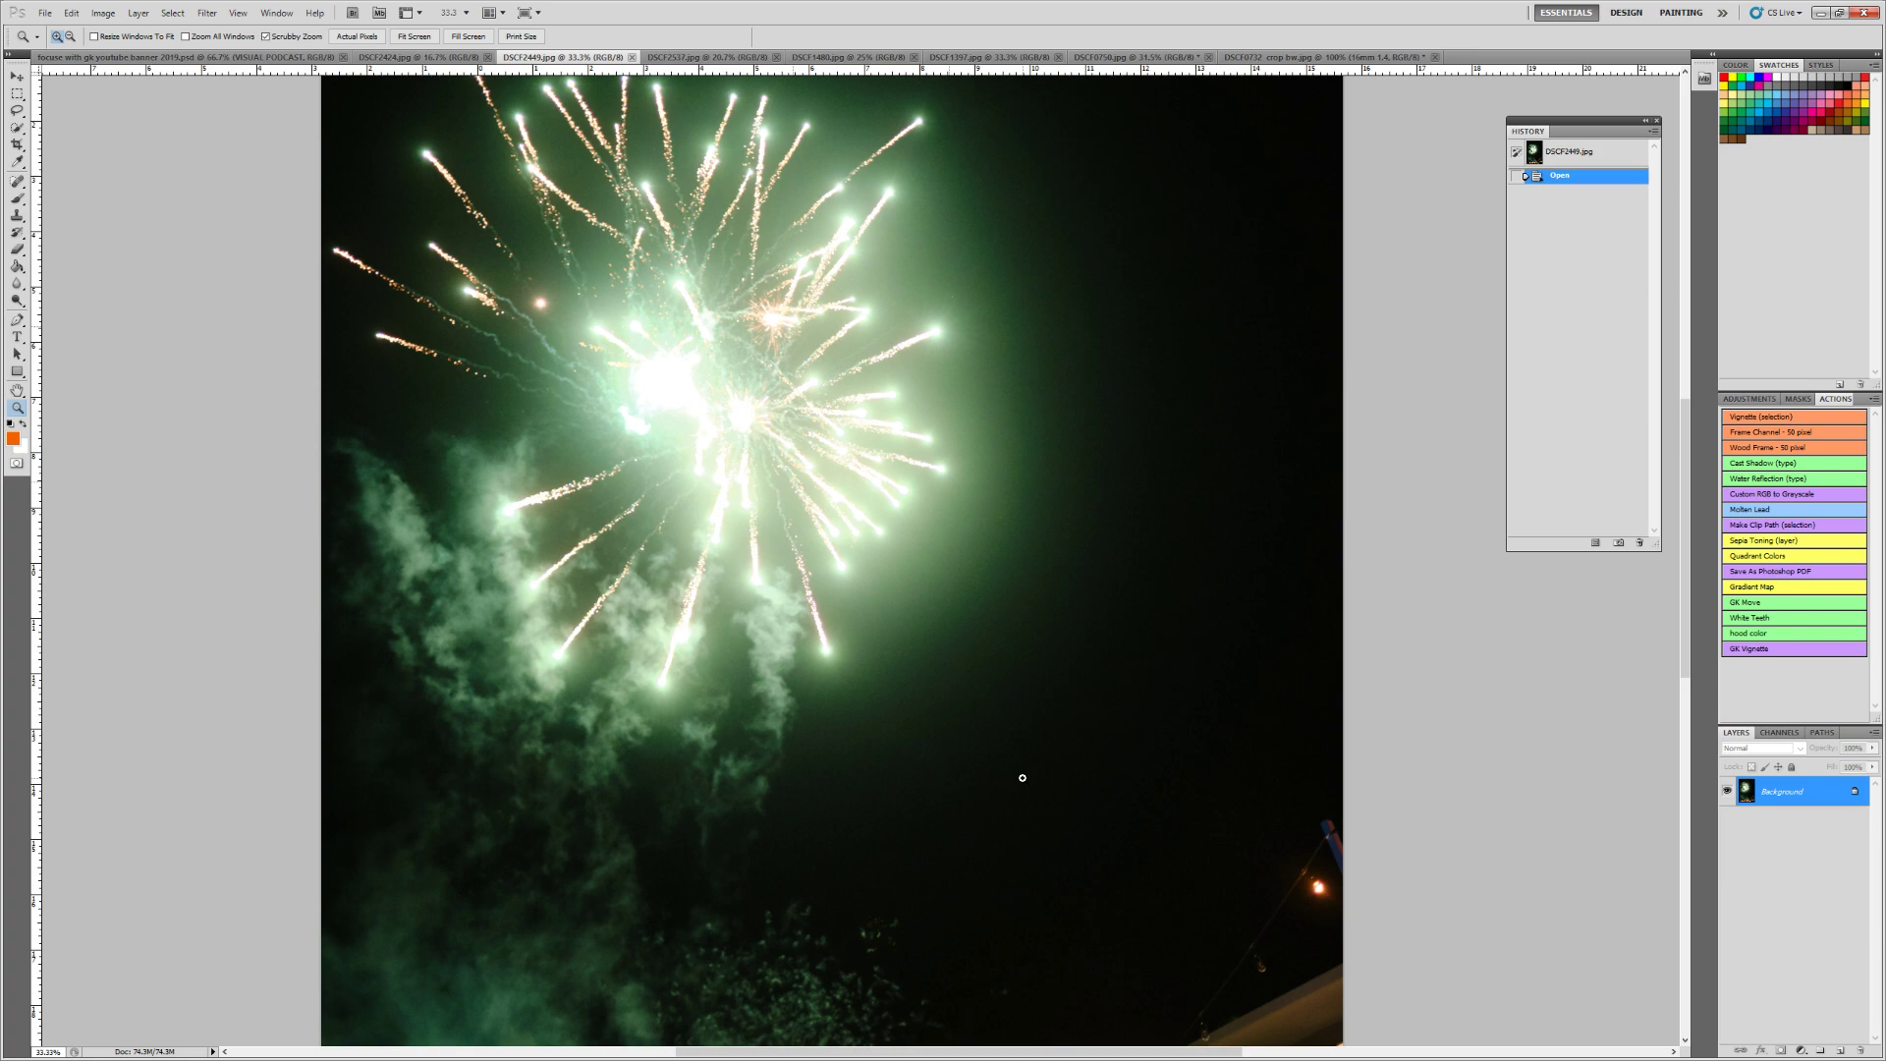
pyautogui.rightClick(857, 564)
pyautogui.click(879, 575)
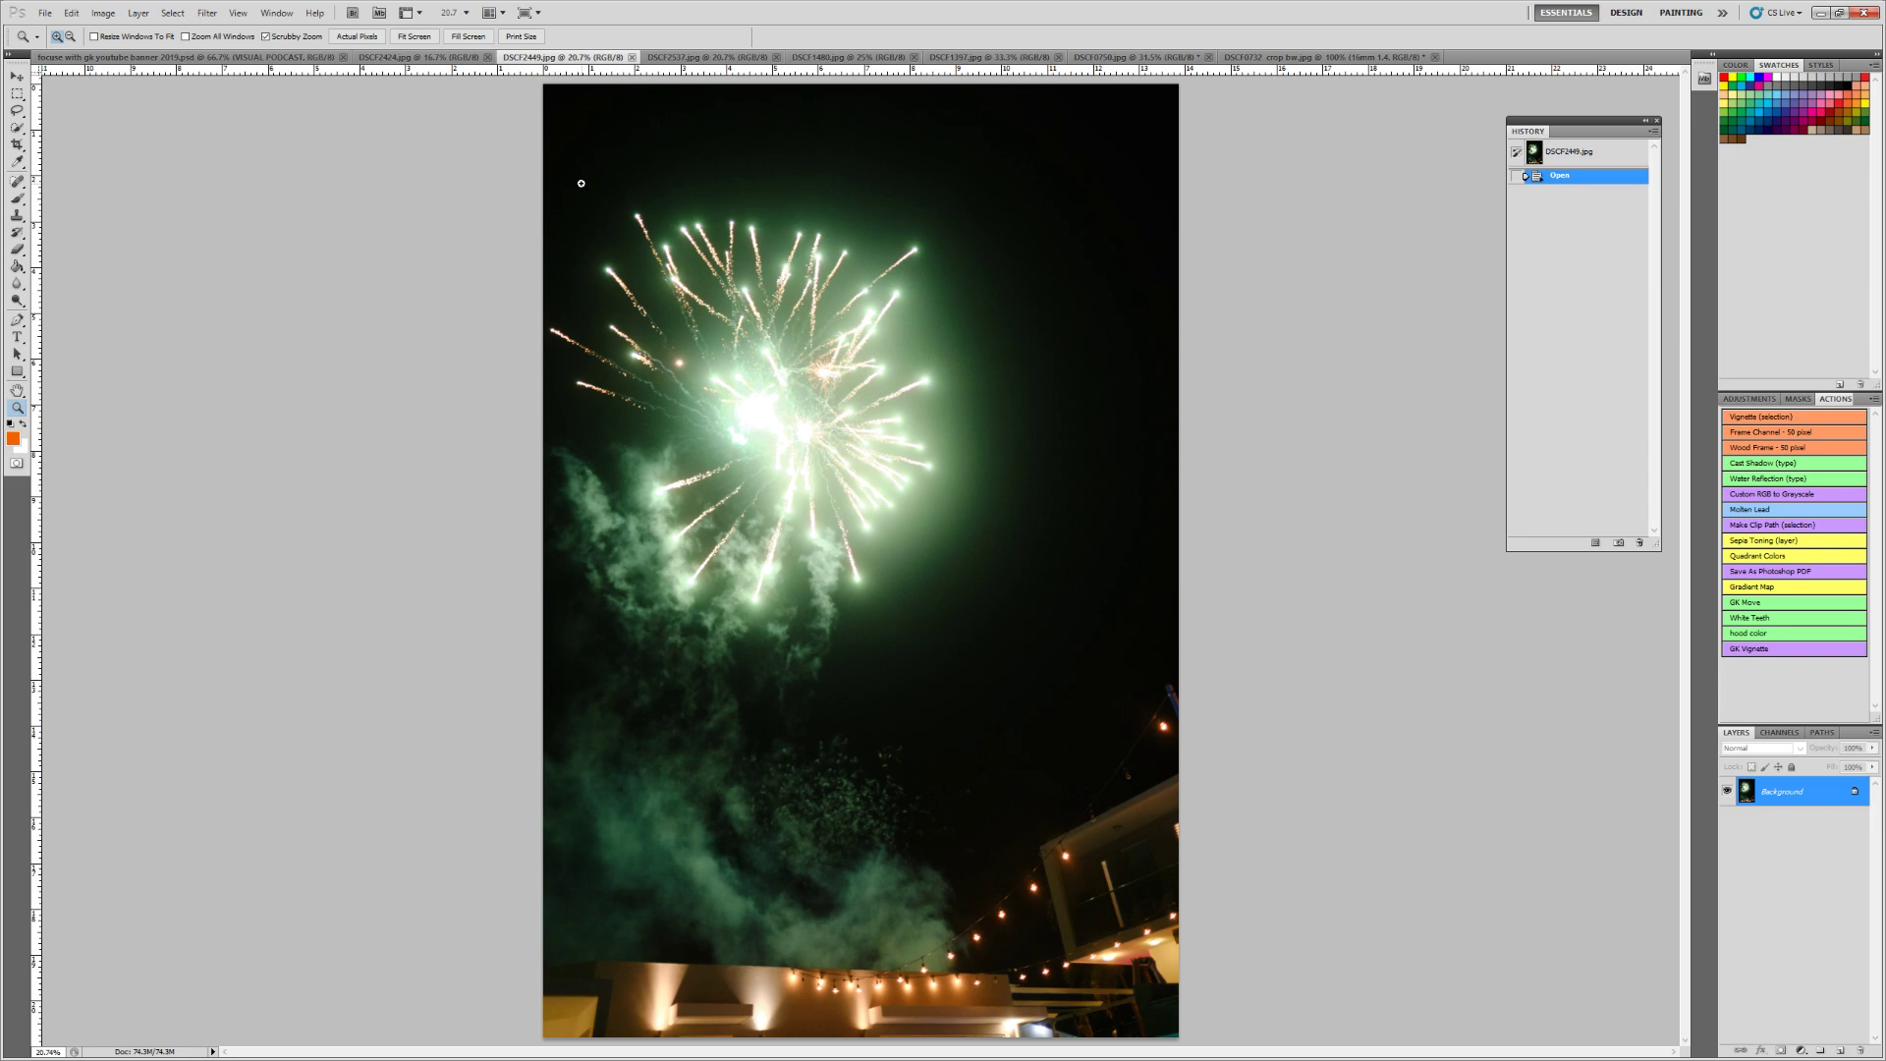
pyautogui.click(798, 424)
pyautogui.click(797, 425)
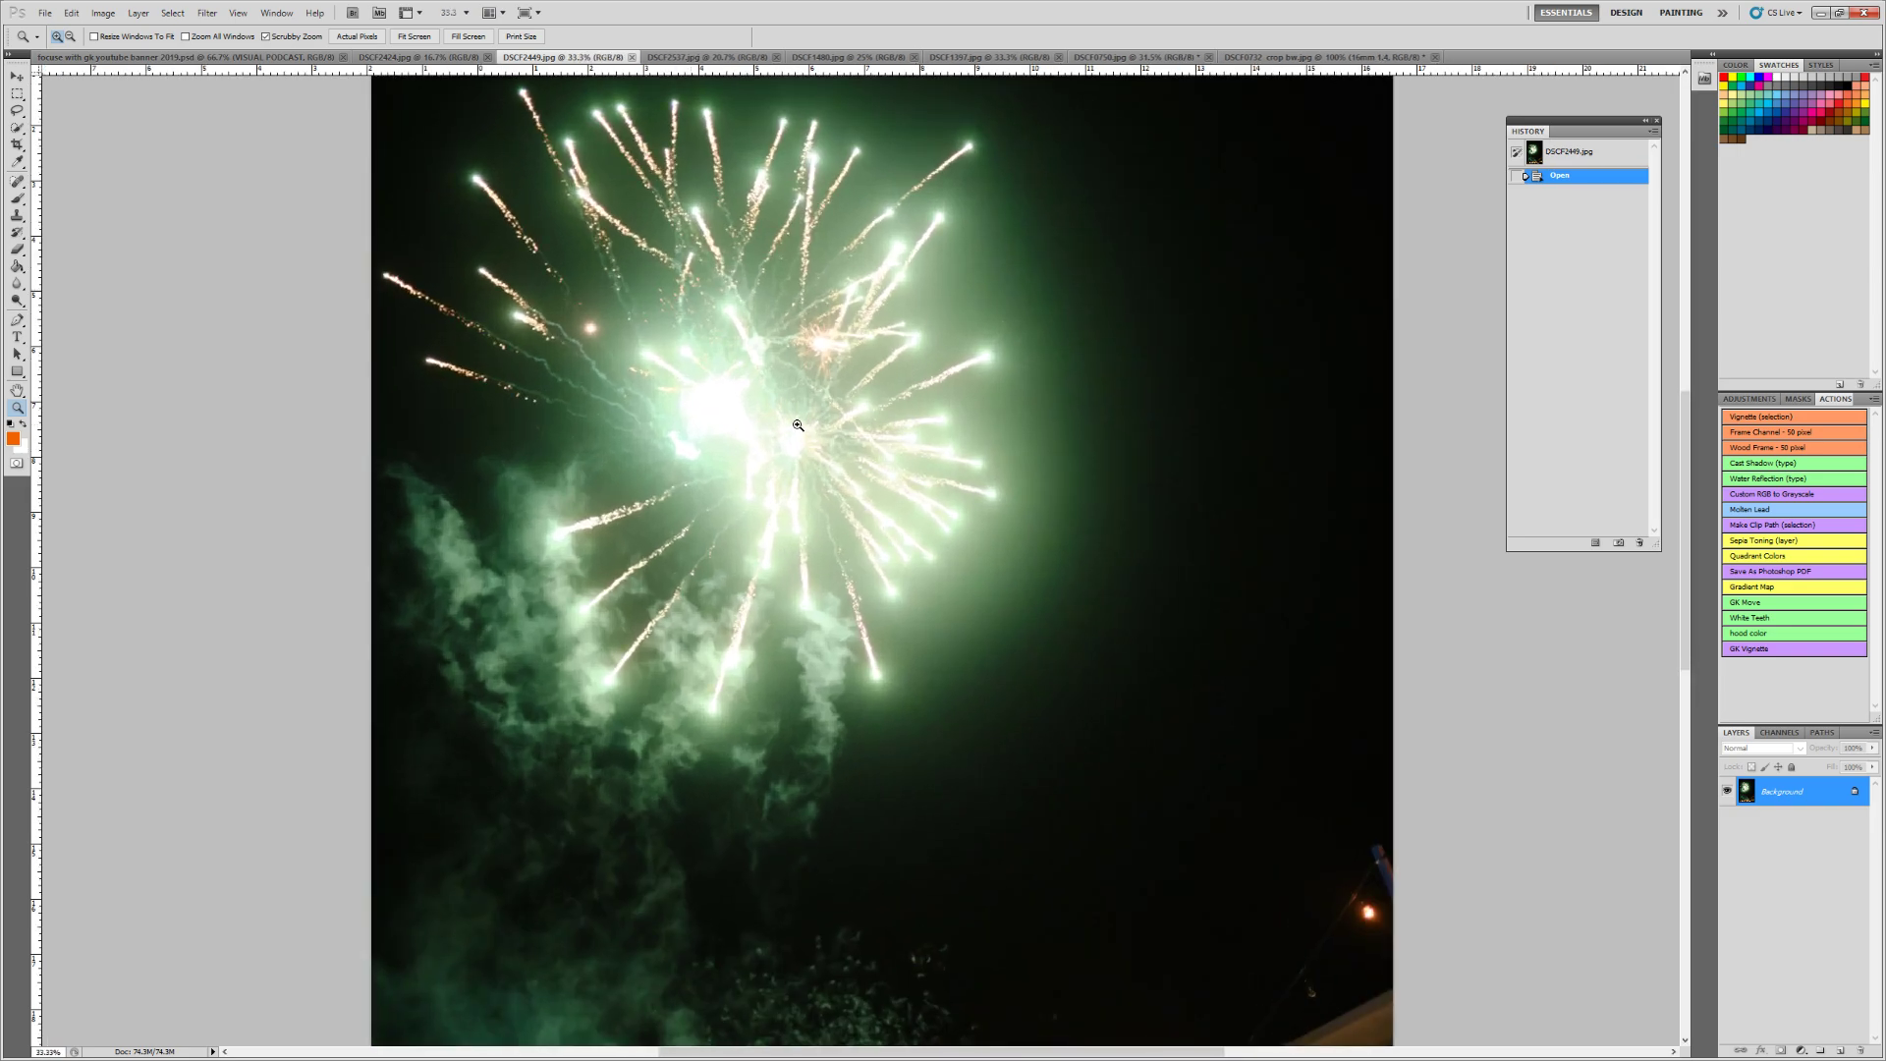
pyautogui.click(797, 424)
pyautogui.rightClick(798, 424)
pyautogui.click(828, 434)
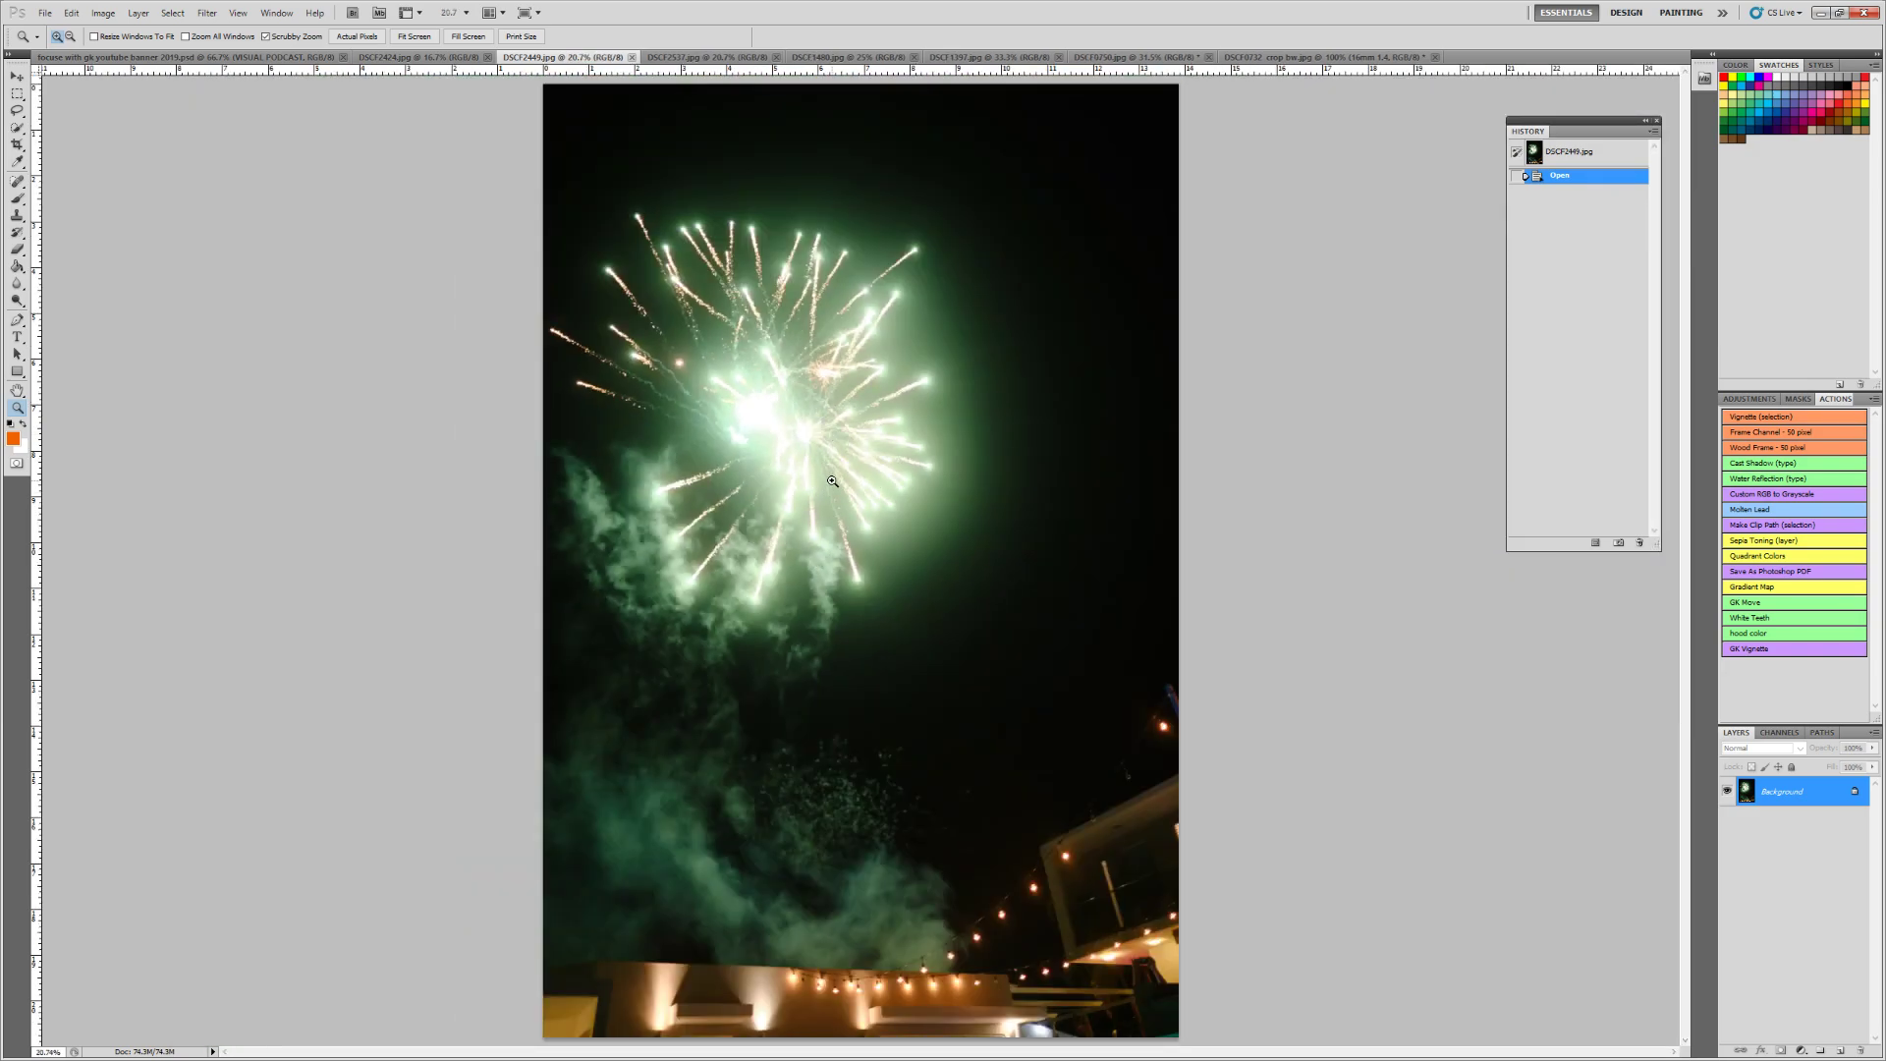
# Try darkening the green fireworks photo with Levels at black input 11 and midtone 0.65, and discard the adjustment
pyautogui.hotkey('ctrl', 'l')
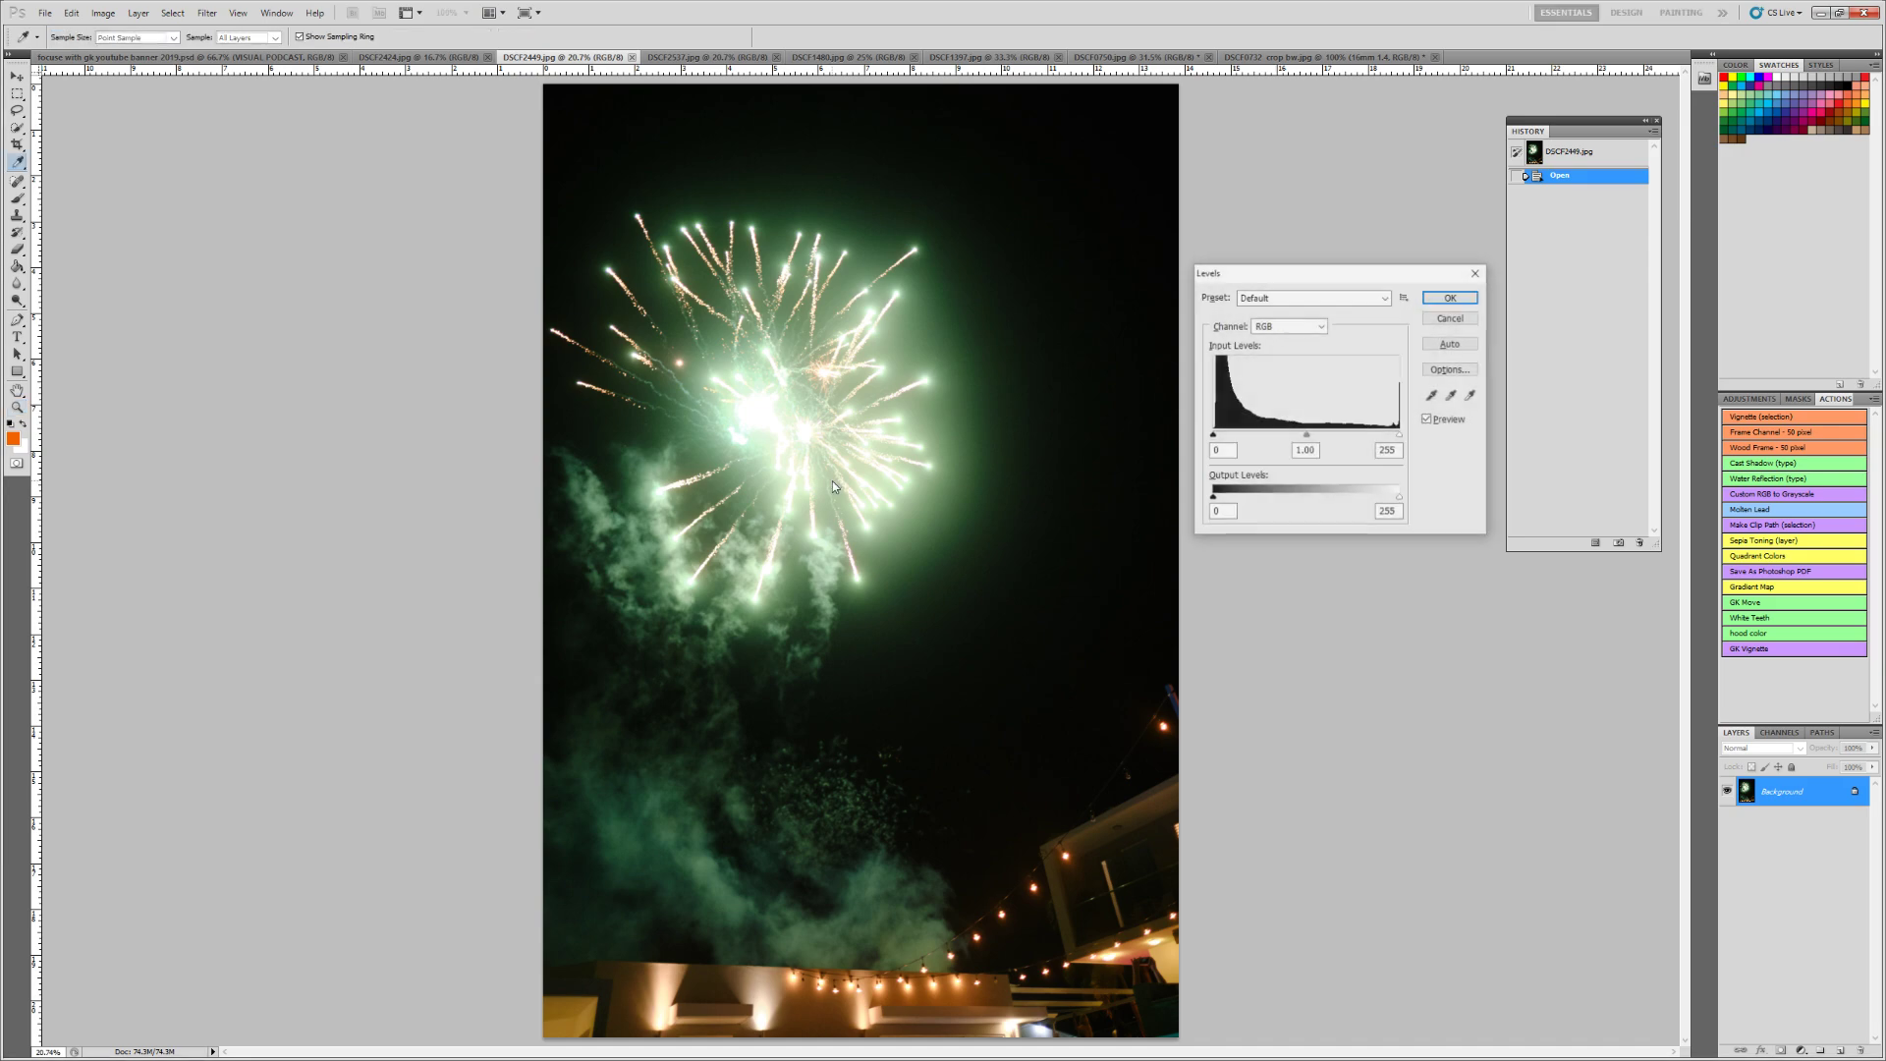
pyautogui.doubleClick(1223, 450)
pyautogui.write('34')
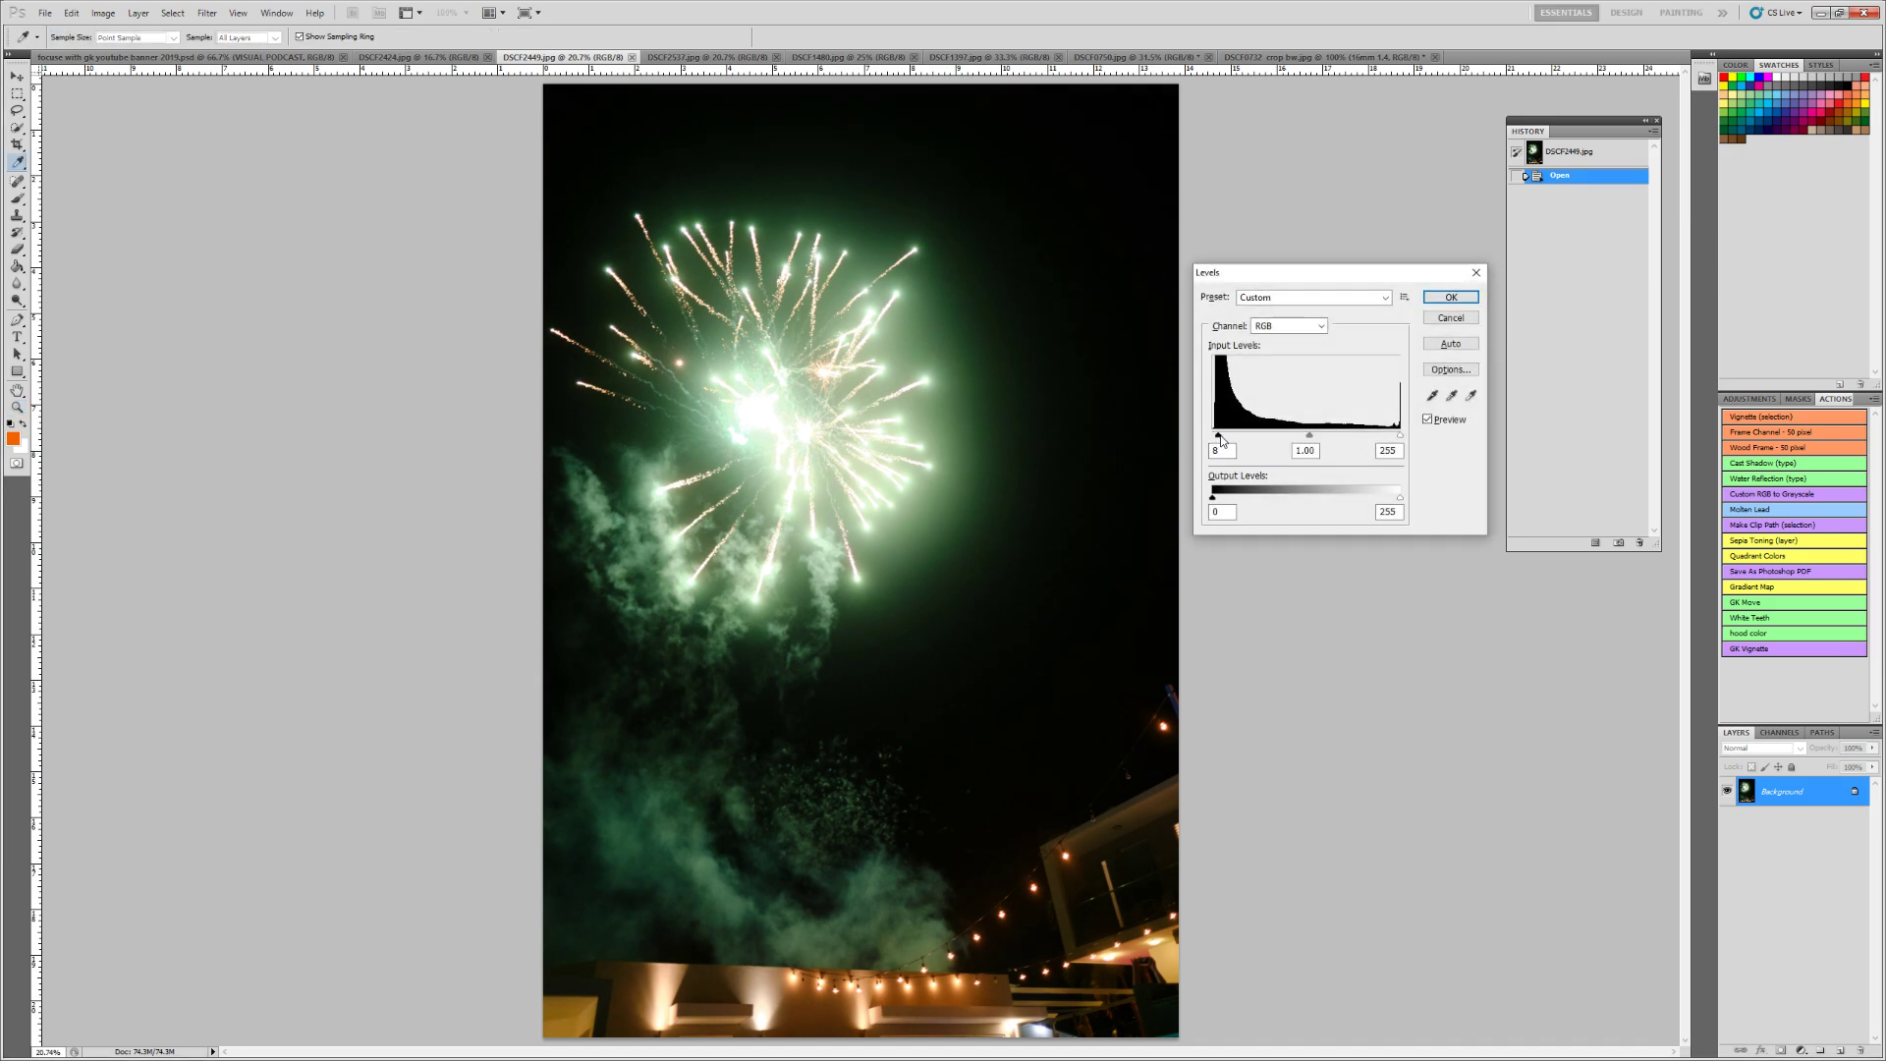
pyautogui.moveTo(1222, 436); pyautogui.dragTo(1399, 443)
pyautogui.doubleClick(1305, 450)
pyautogui.write('11')
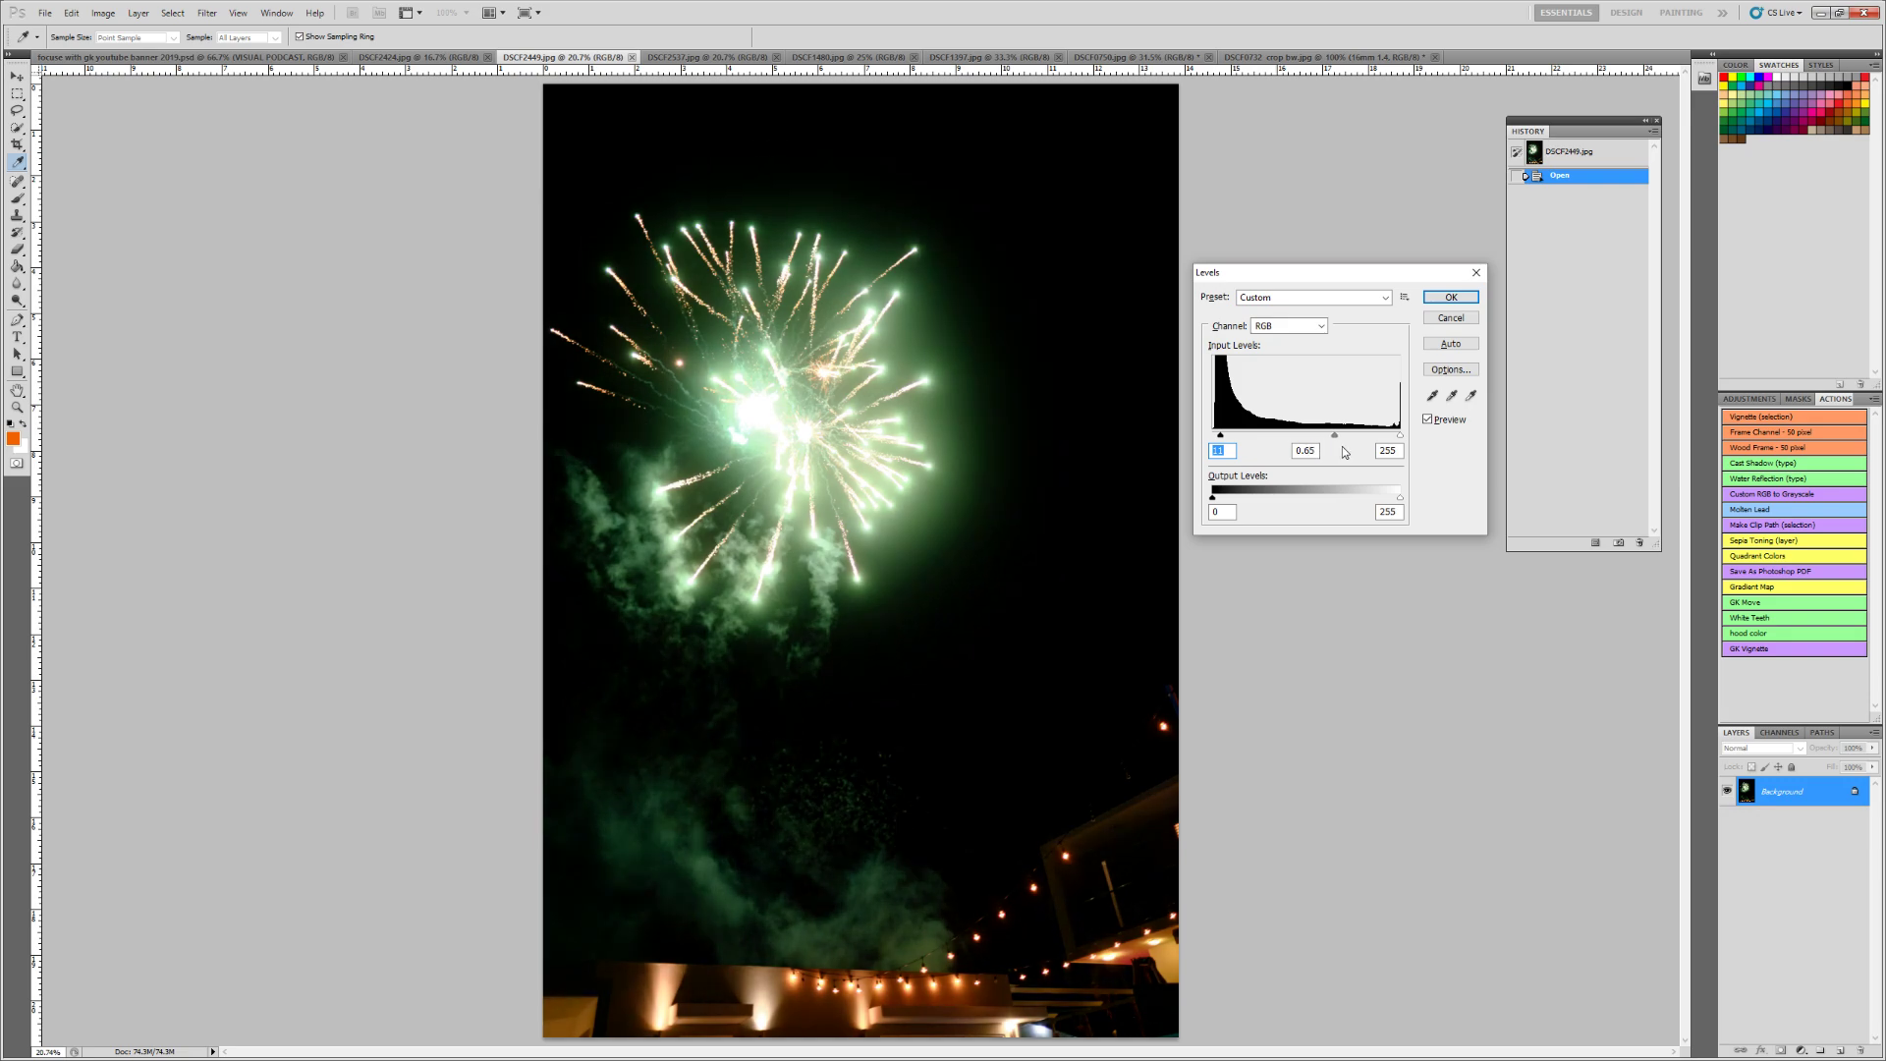
pyautogui.click(1450, 316)
pyautogui.press('z')
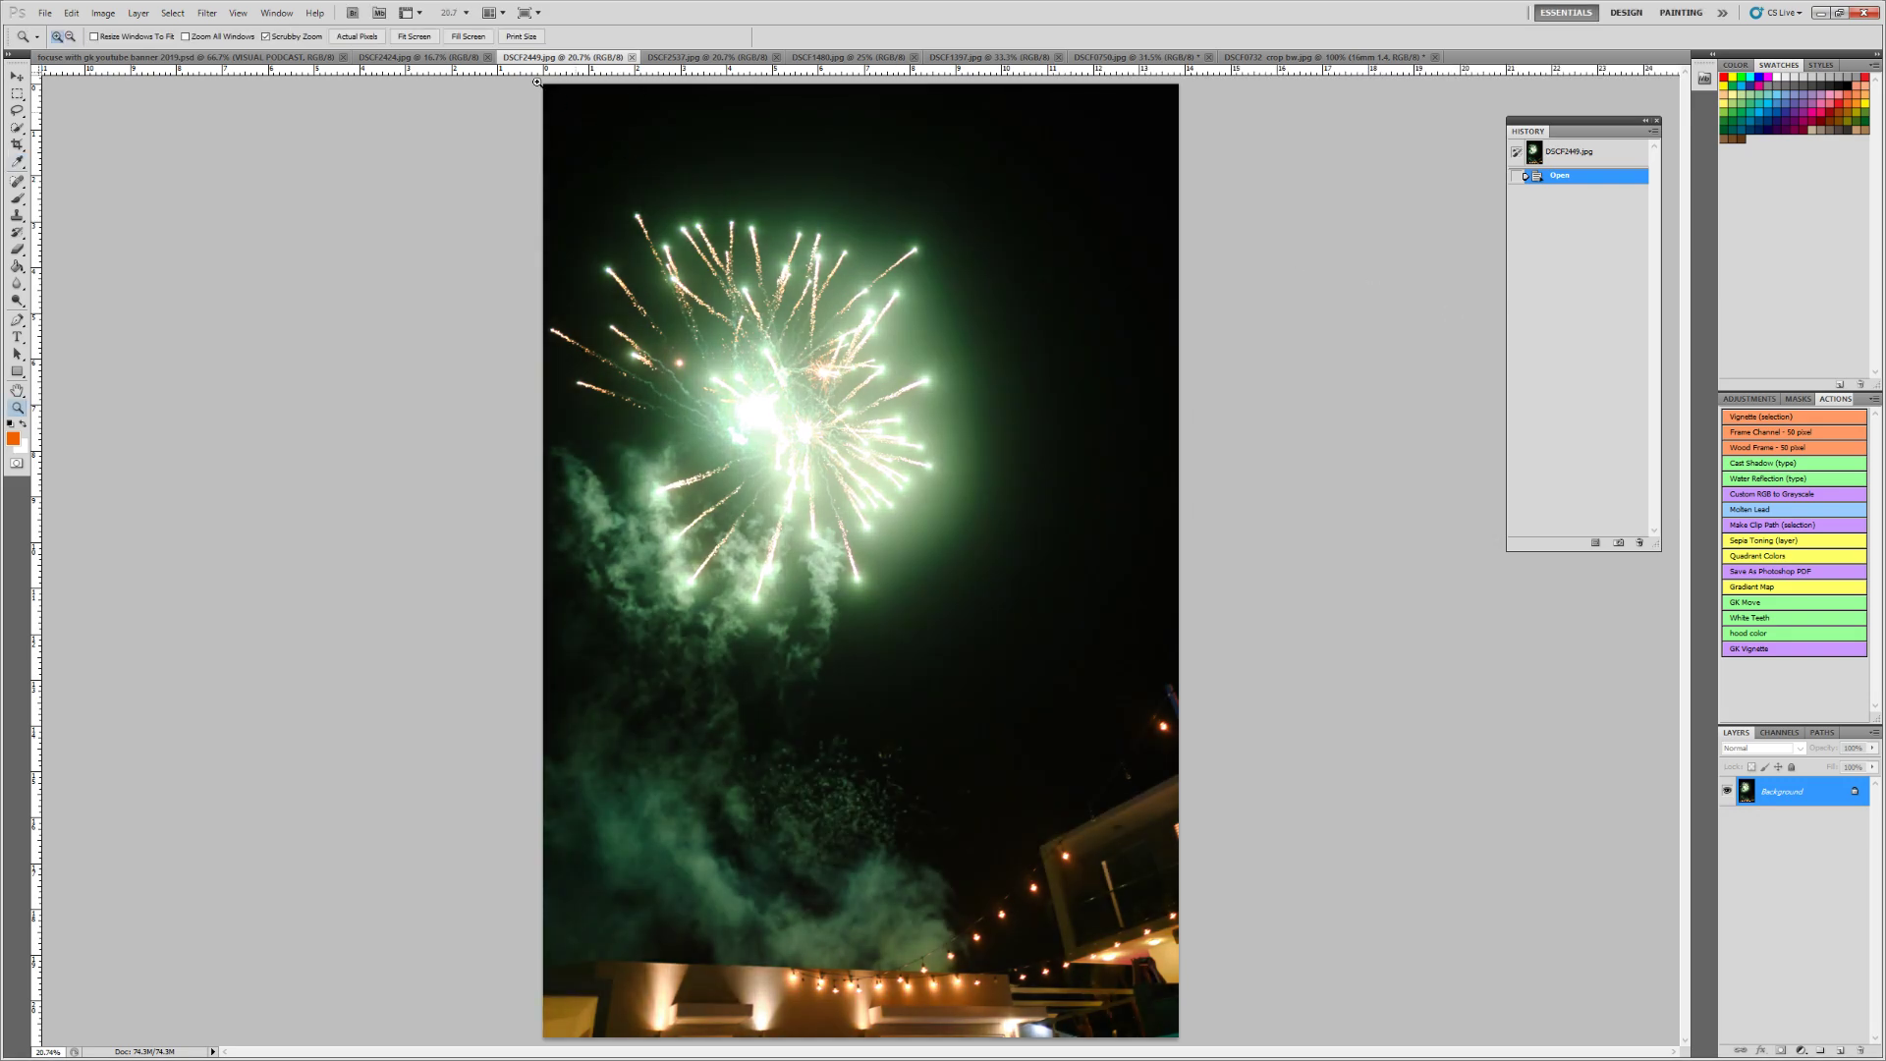
# Examine the burst in the red fireworks photo DSCF2424.jpg full screen on black, and bring that photo up again in the standard view
pyautogui.click(466, 59)
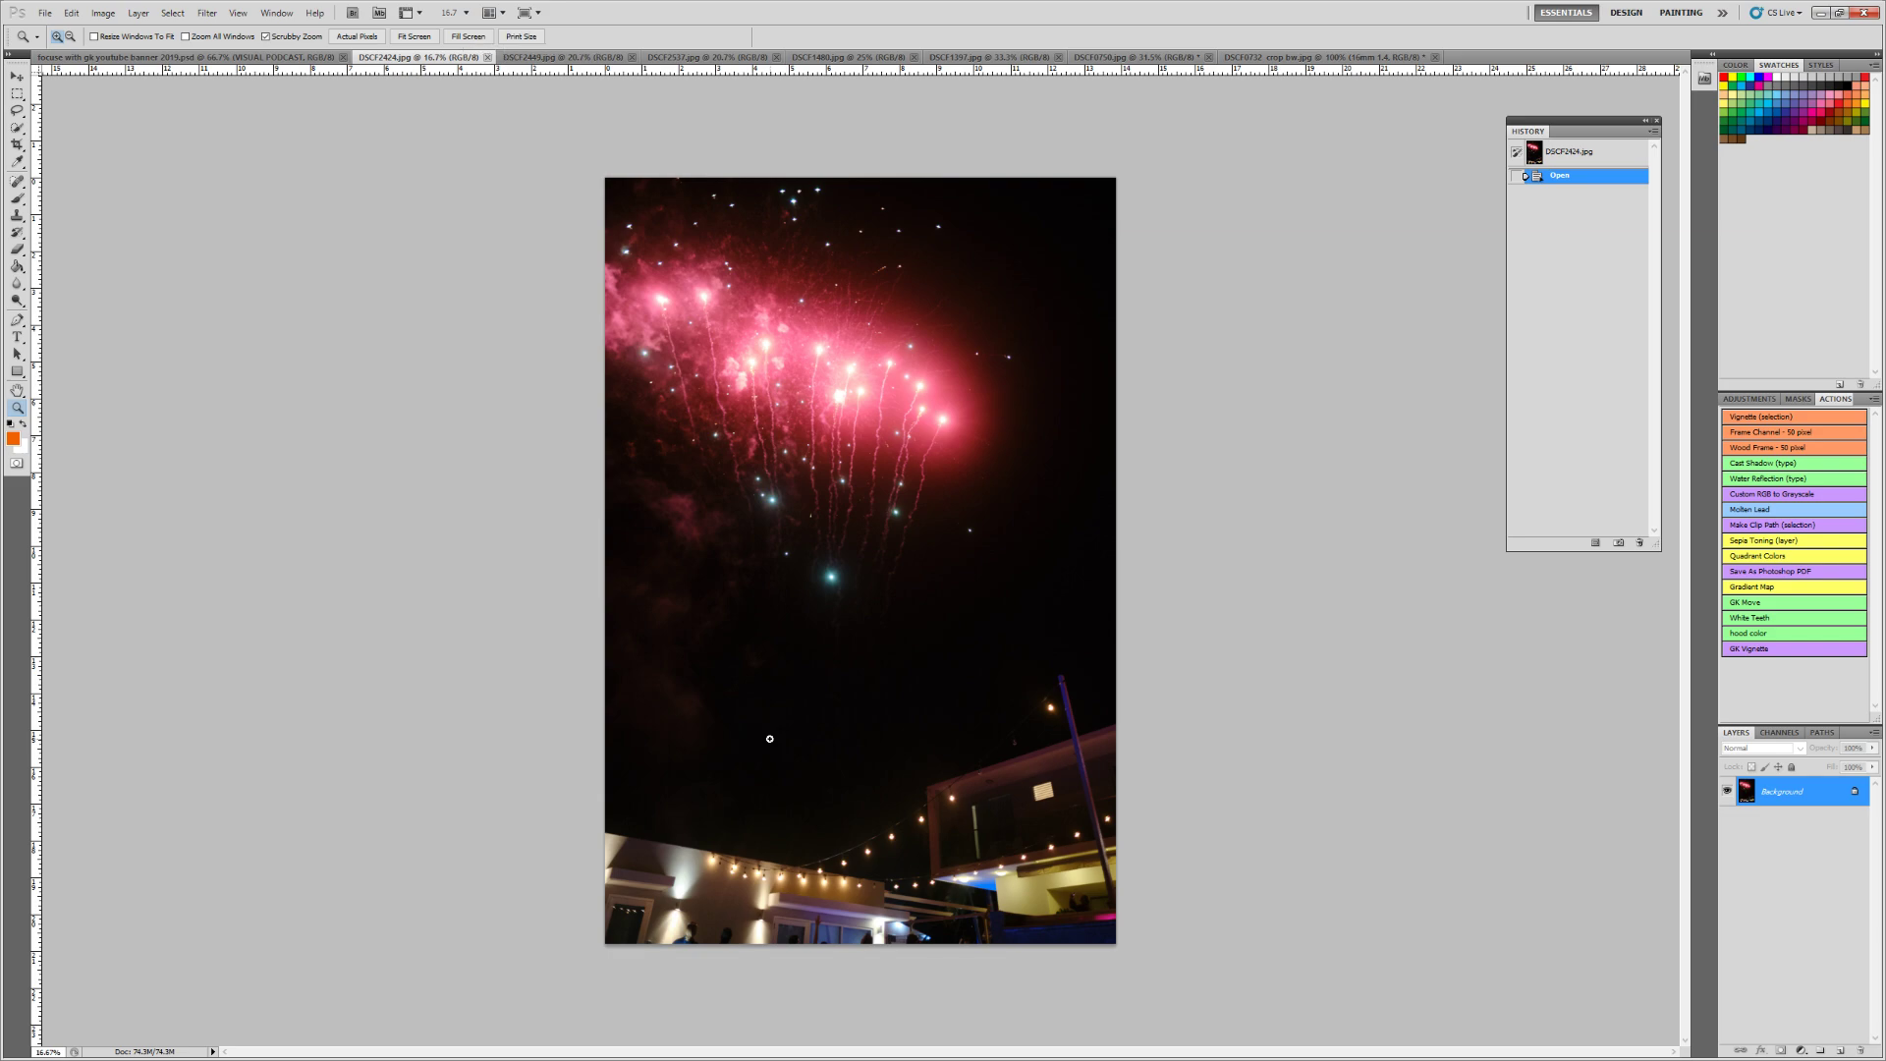
pyautogui.press('f')
pyautogui.press('f')
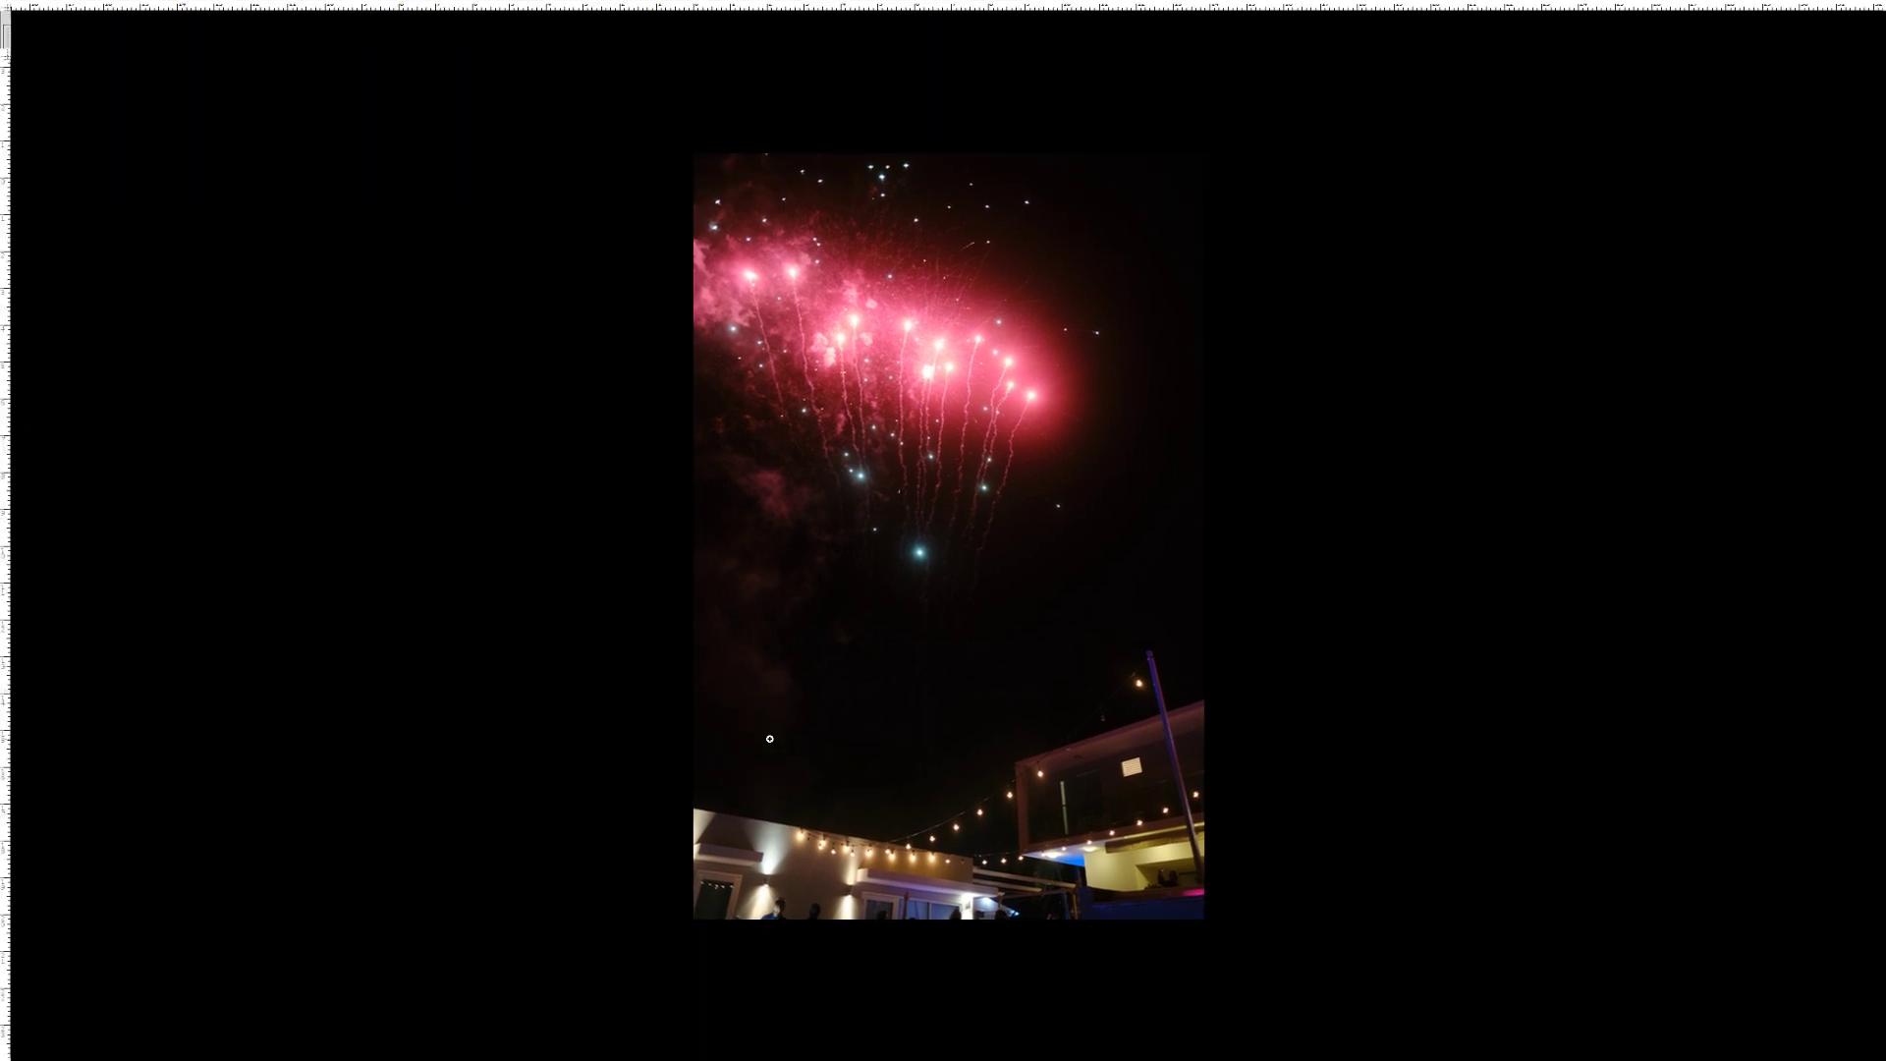
pyautogui.click(907, 439)
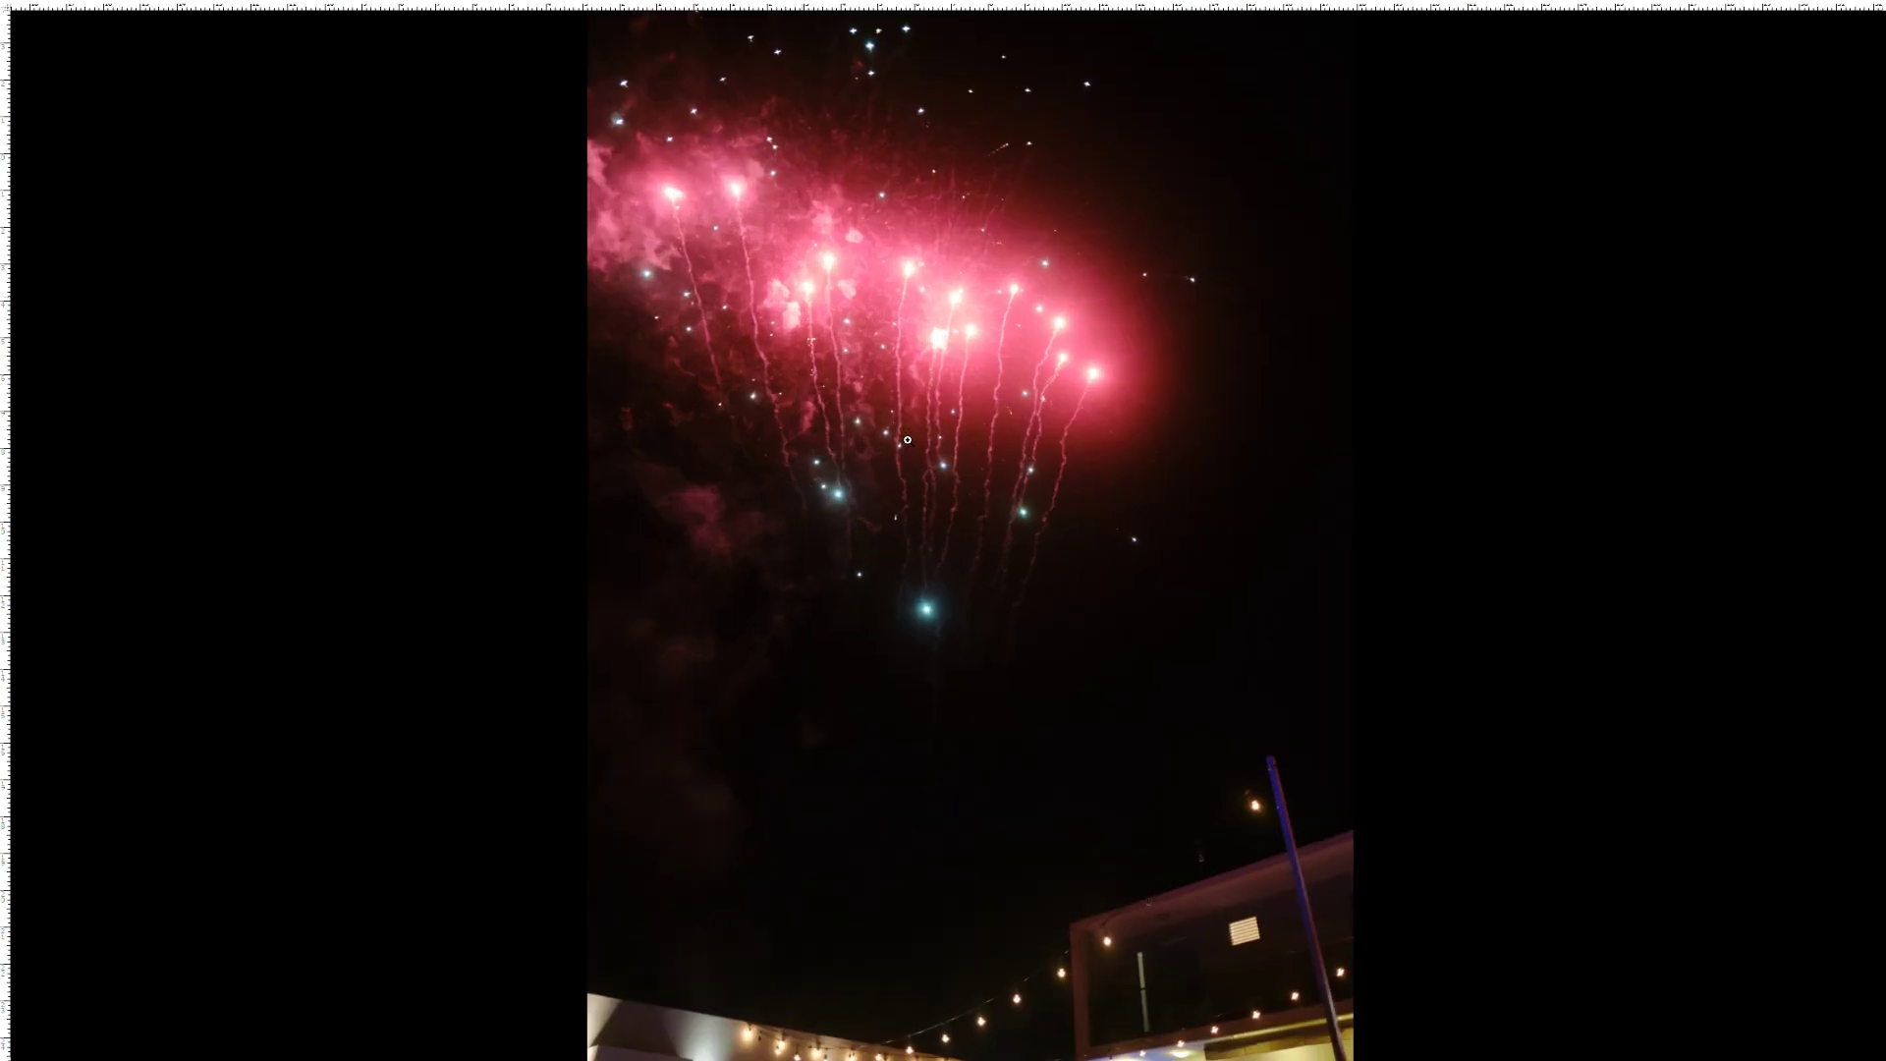
pyautogui.moveTo(934, 492); pyautogui.dragTo(930, 463)
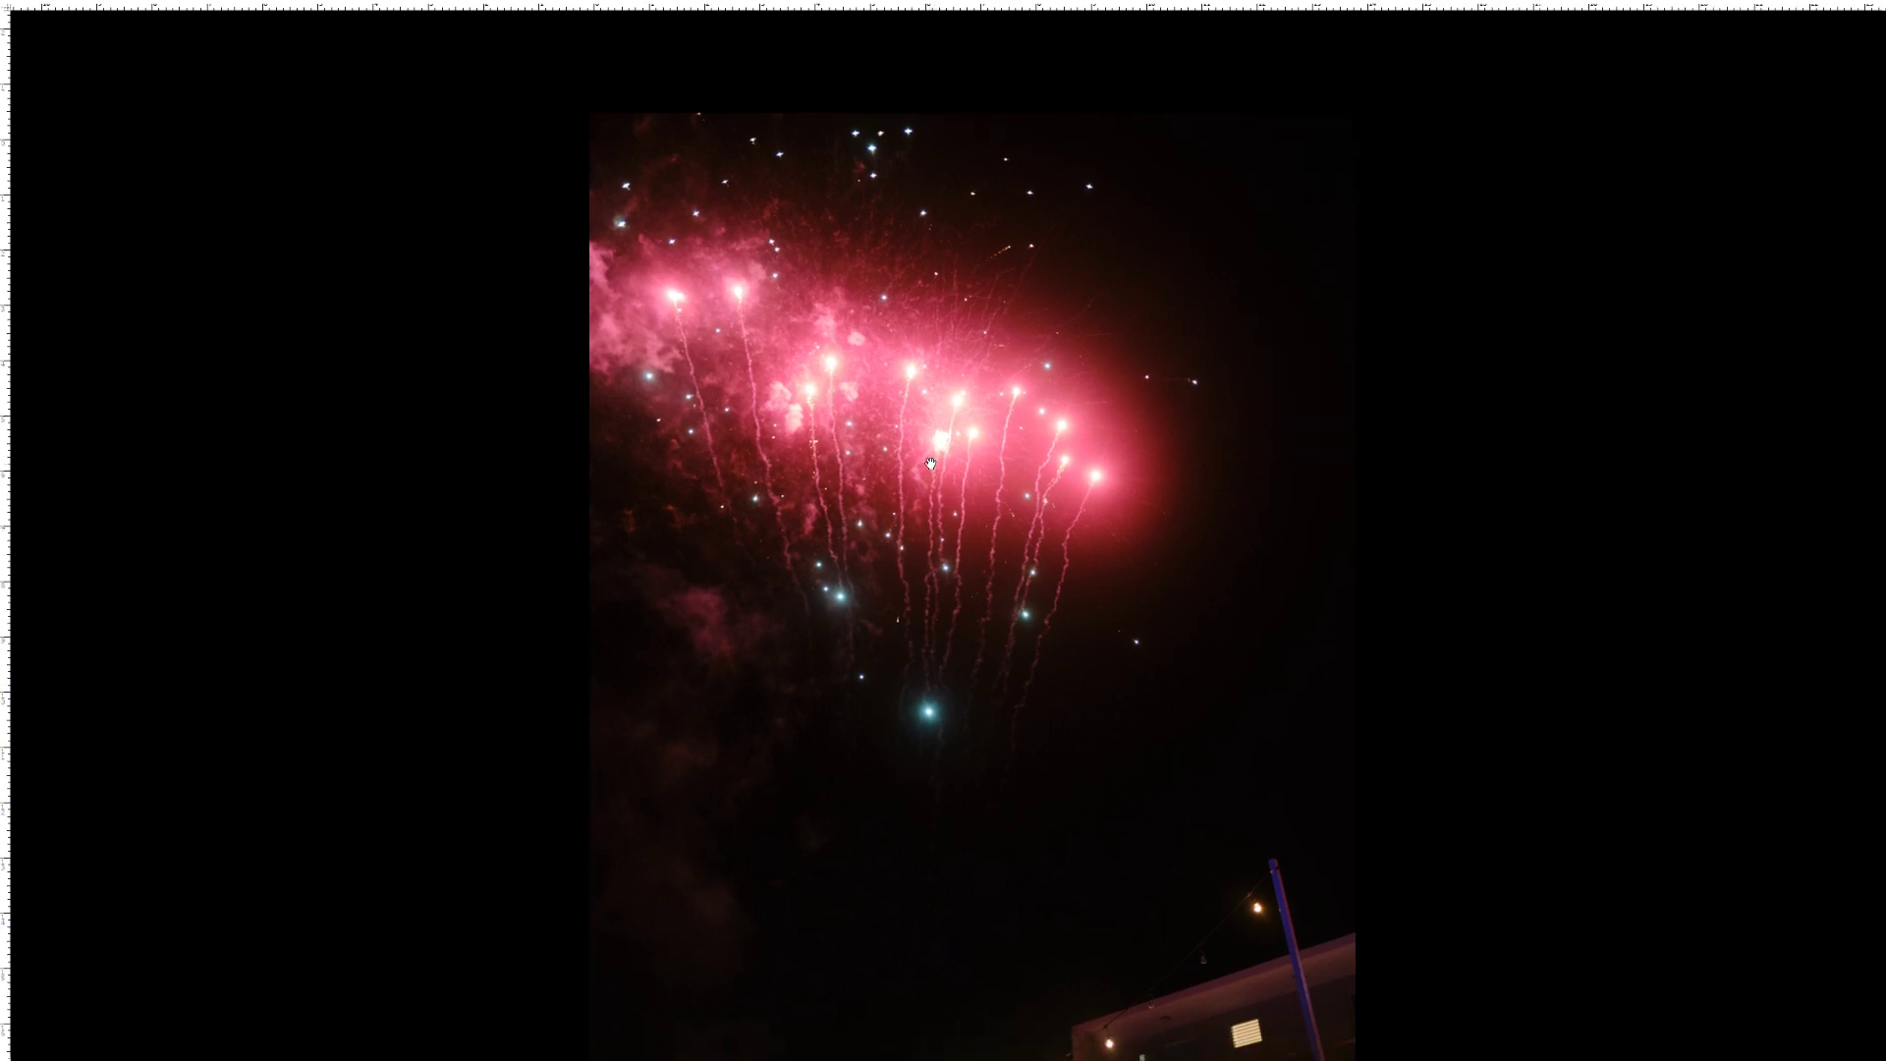
pyautogui.click(869, 261)
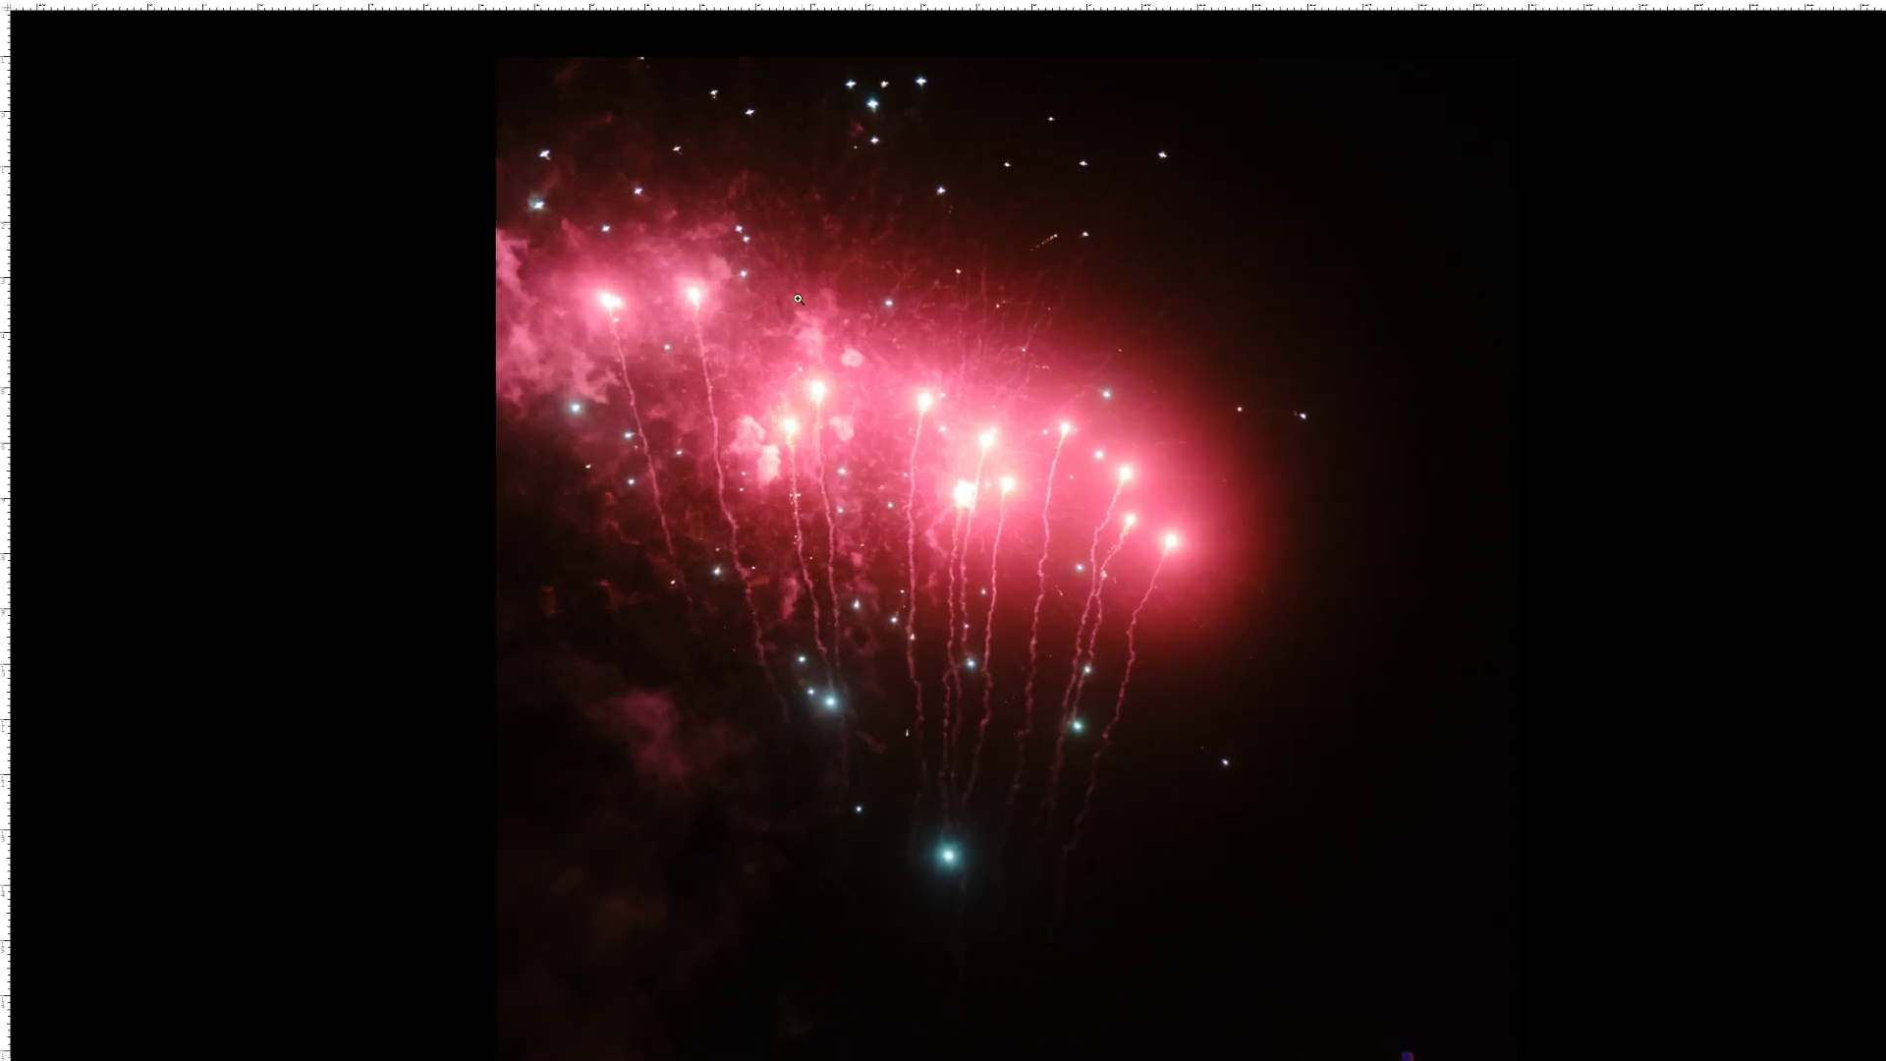
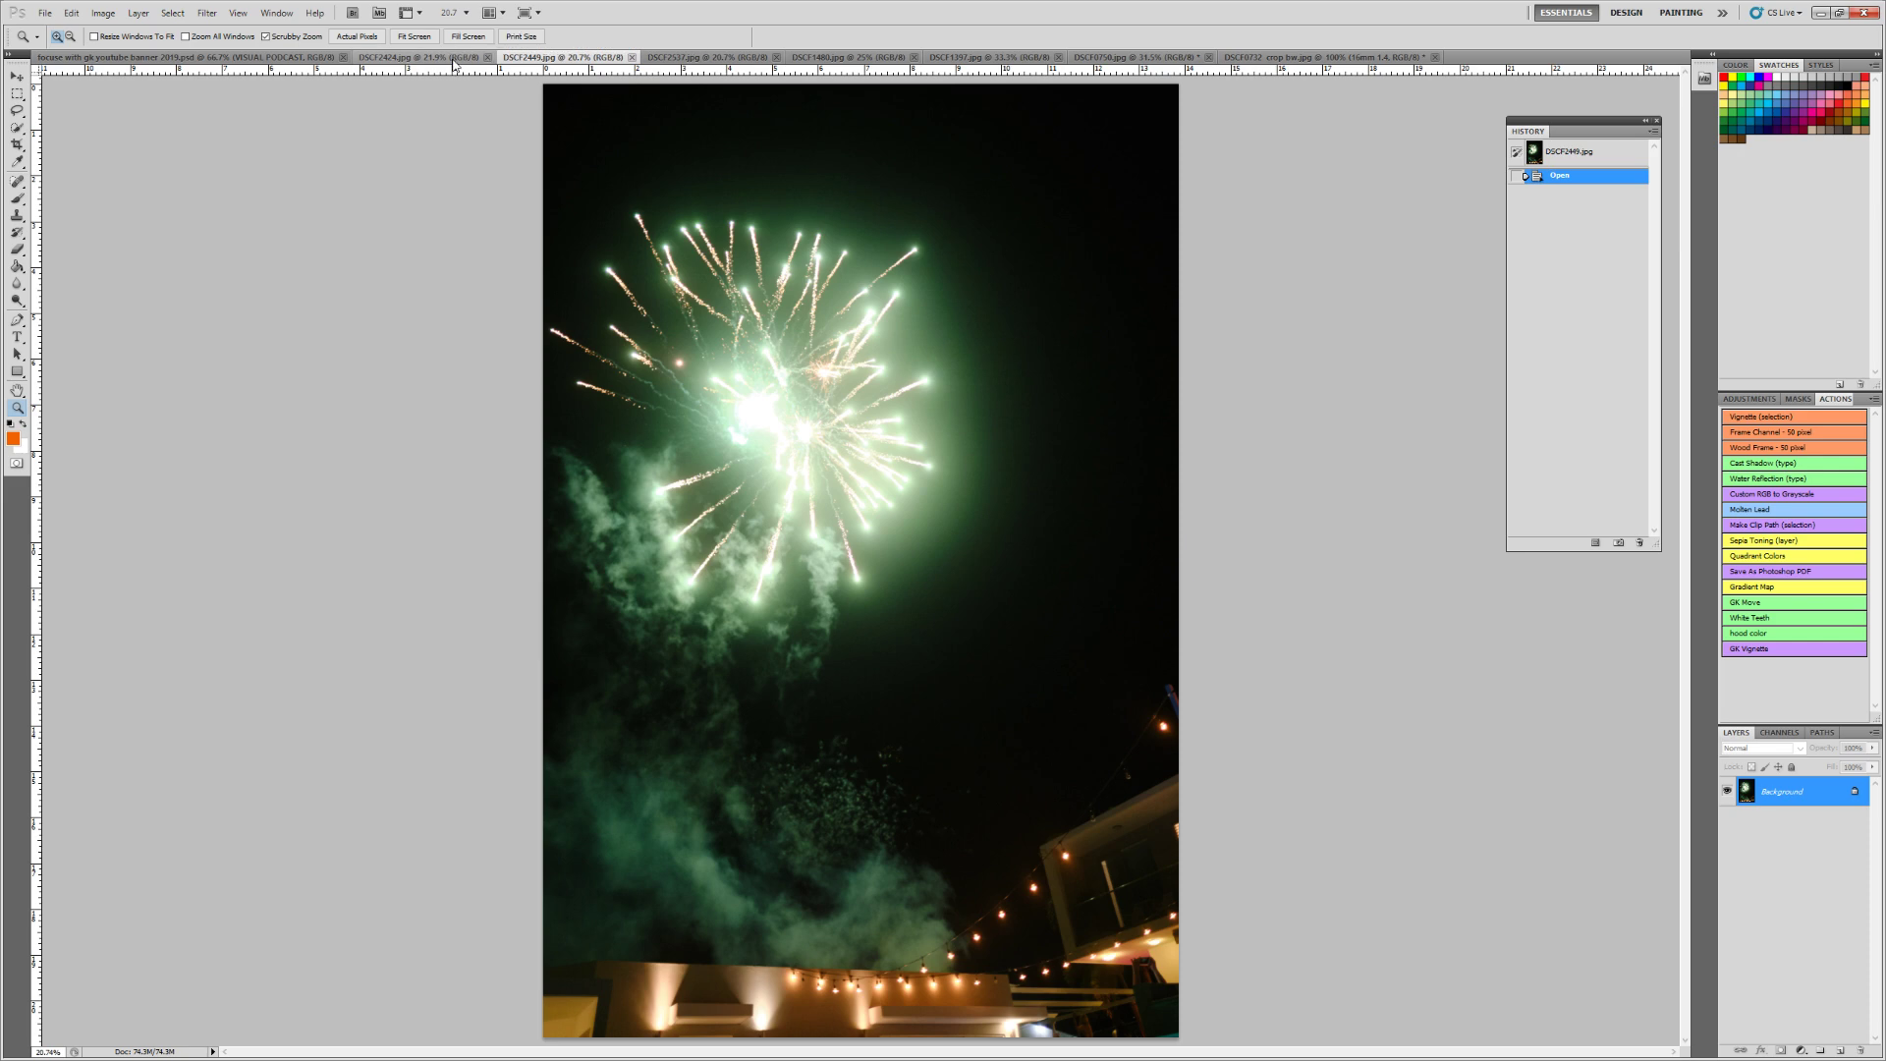
pyautogui.click(451, 57)
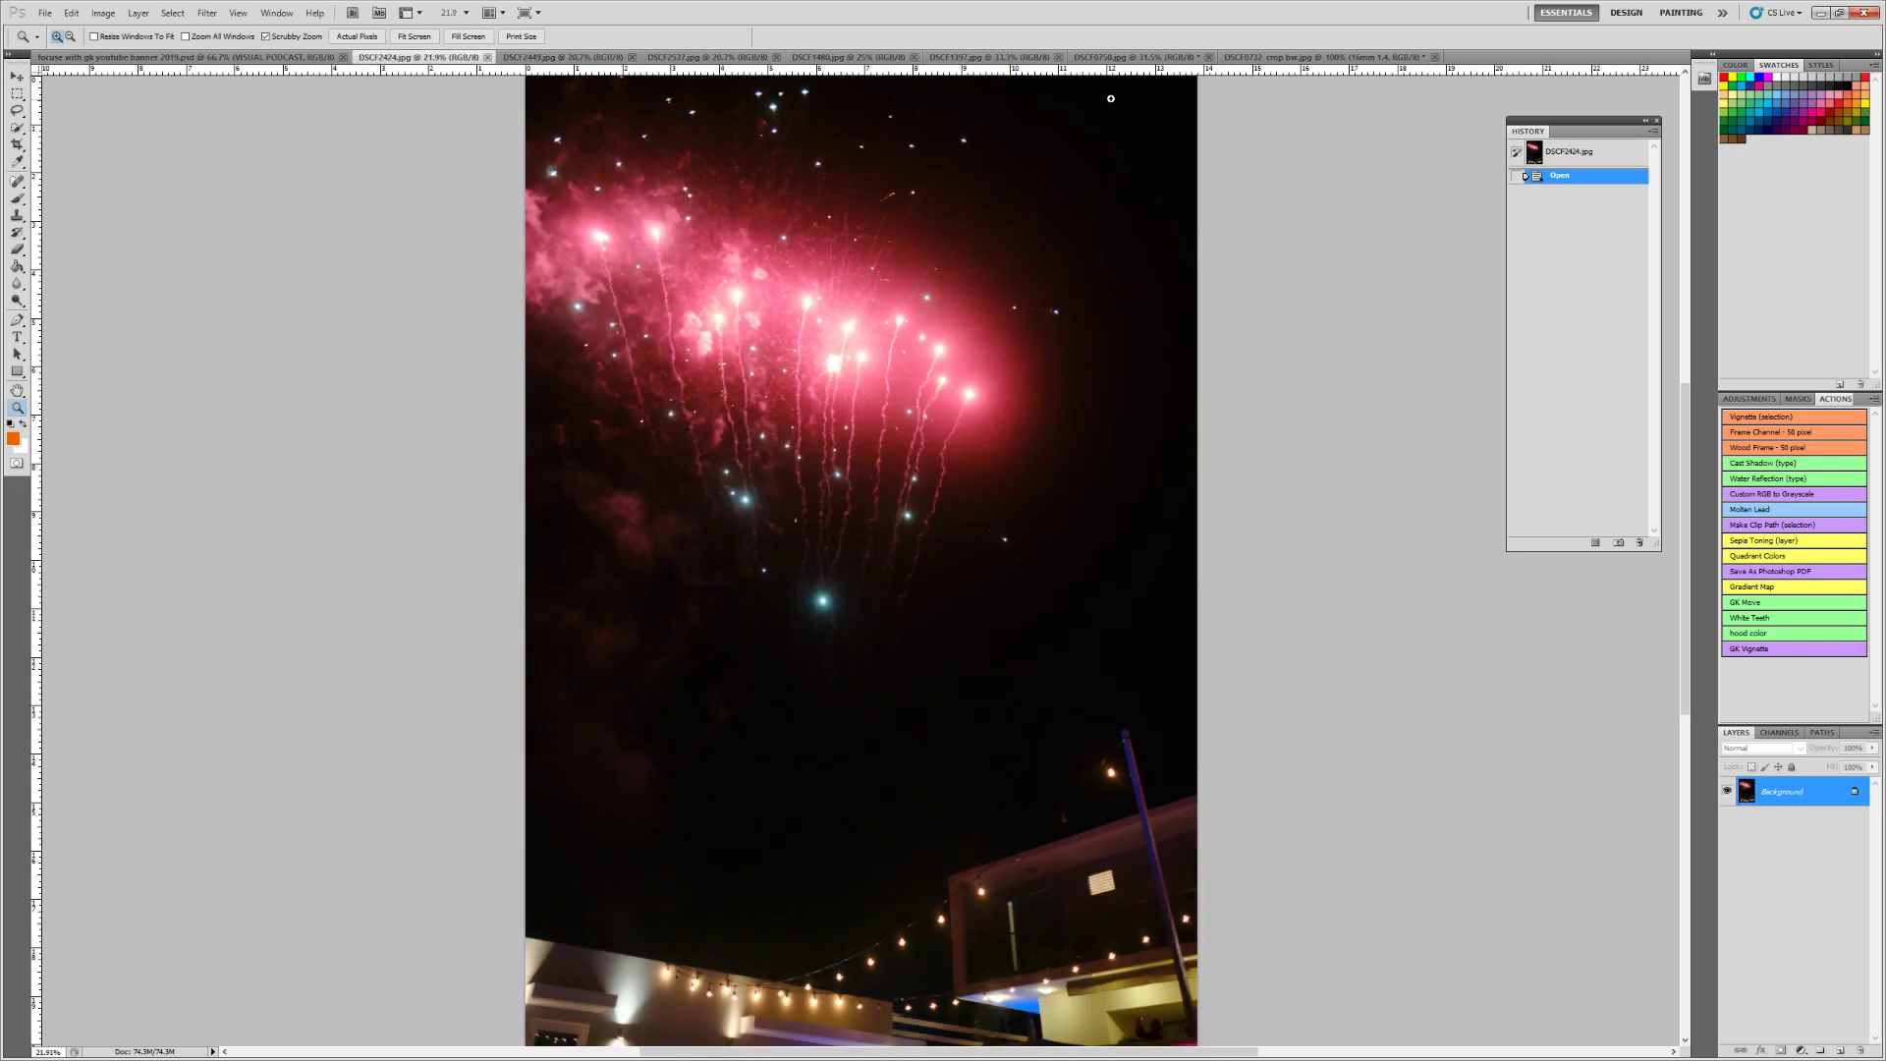
# Switch to Capture One, widen the thumbnail browser for the NOLA RICO Wedding folder and shrink its thumbnails to show many images at once
pyautogui.click(1821, 13)
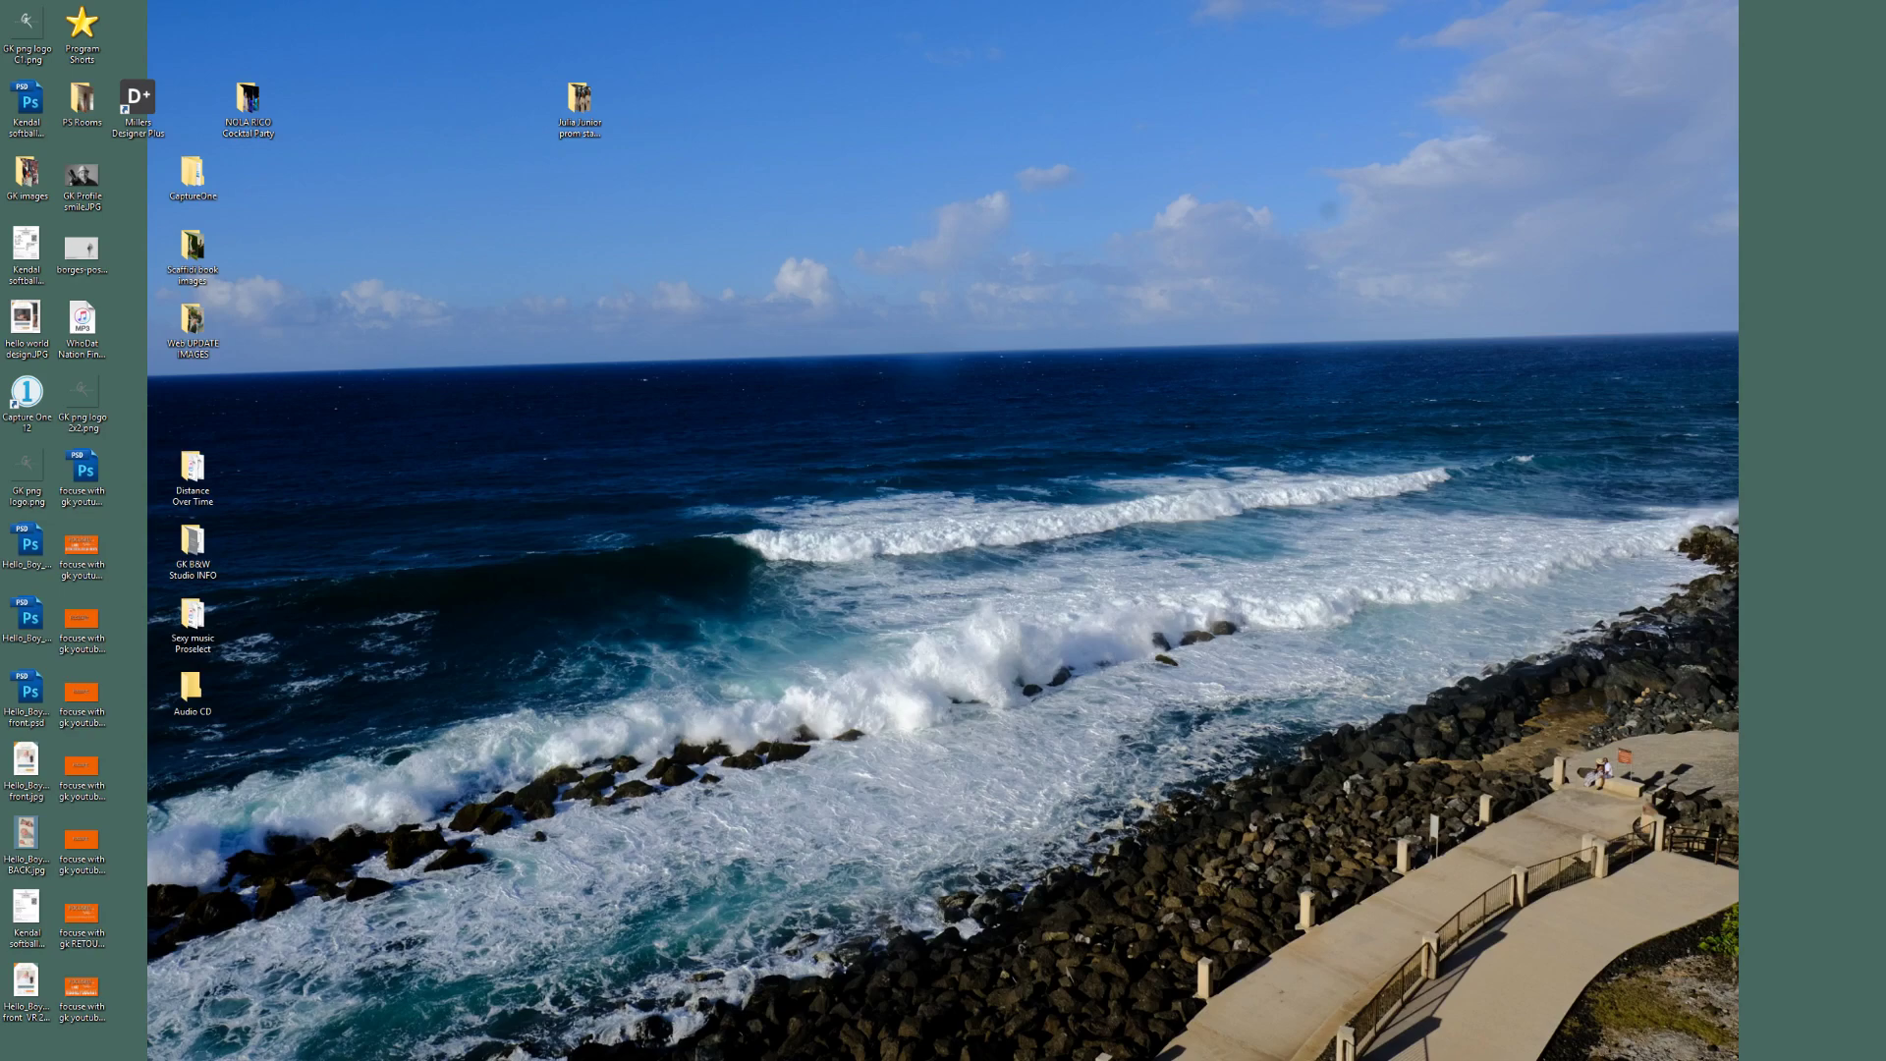
pyautogui.moveTo(0, 204); pyautogui.dragTo(0, 232)
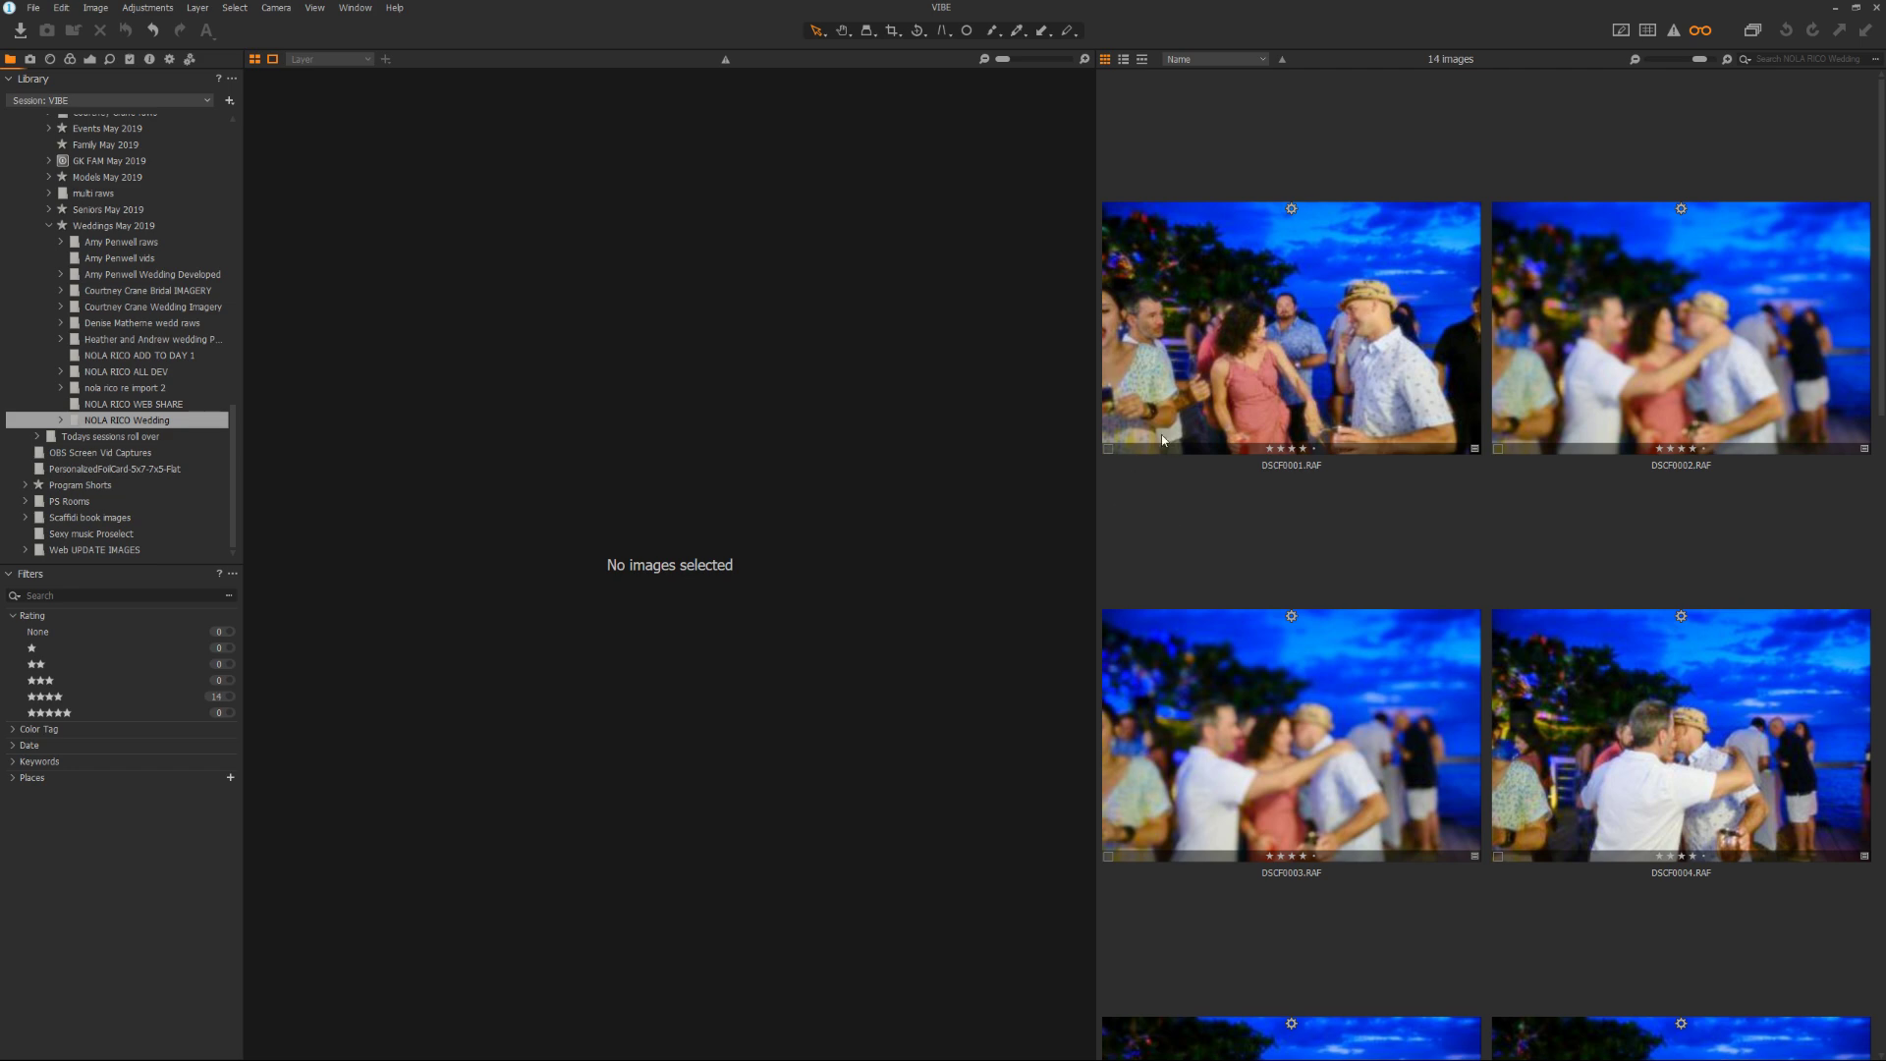
pyautogui.moveTo(1096, 464); pyautogui.dragTo(704, 514)
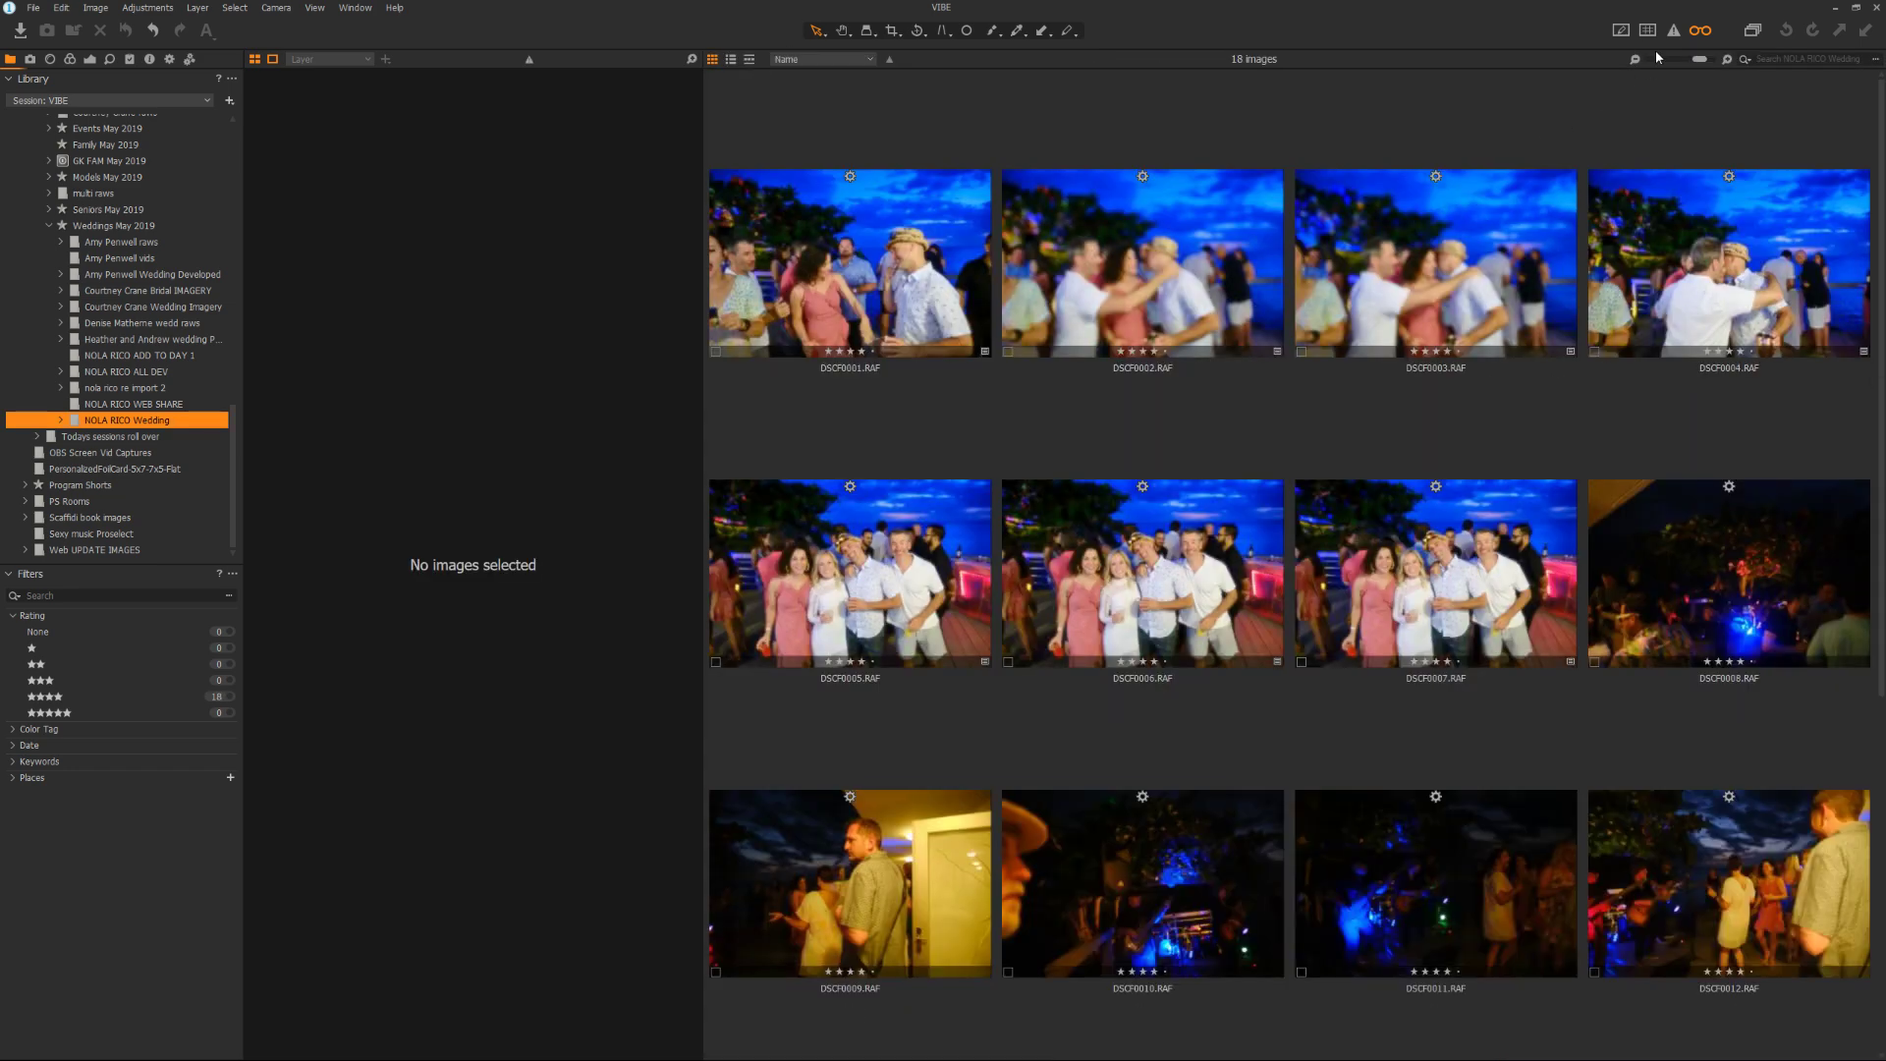
pyautogui.click(1659, 59)
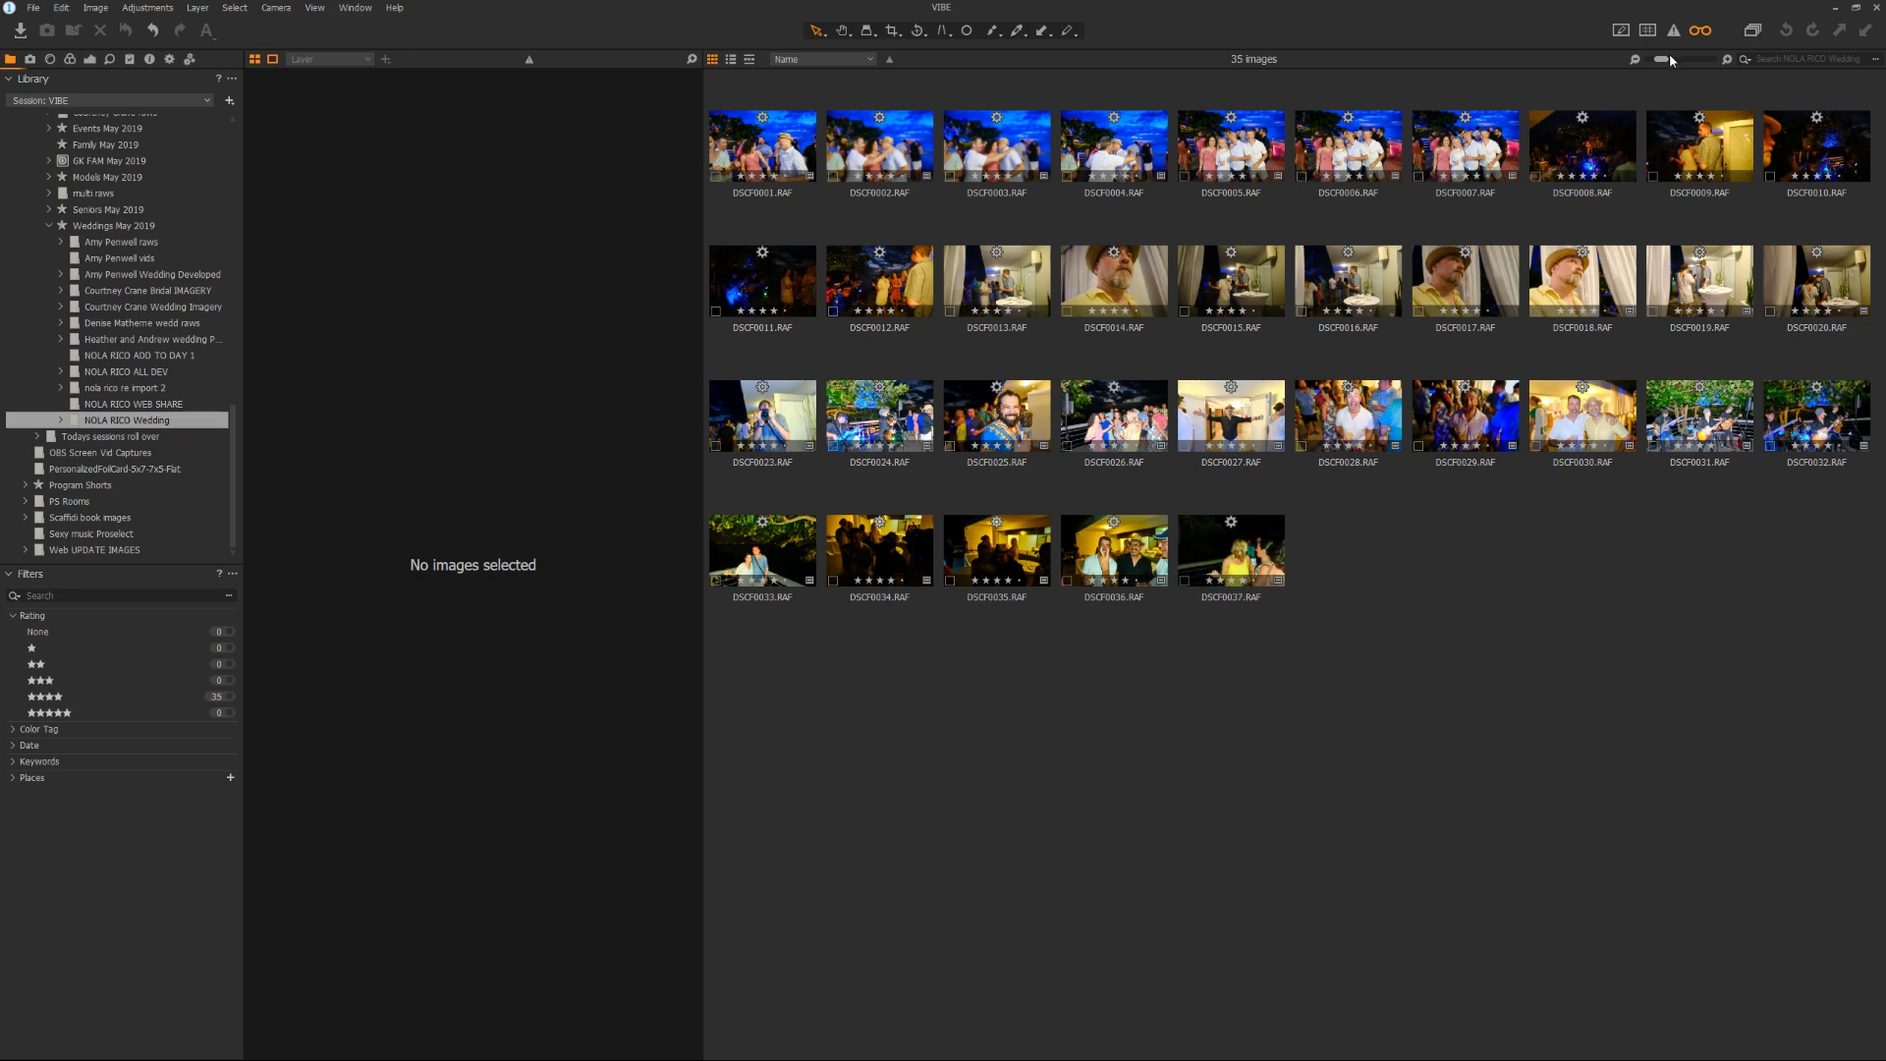
pyautogui.moveTo(1672, 61); pyautogui.dragTo(1648, 63)
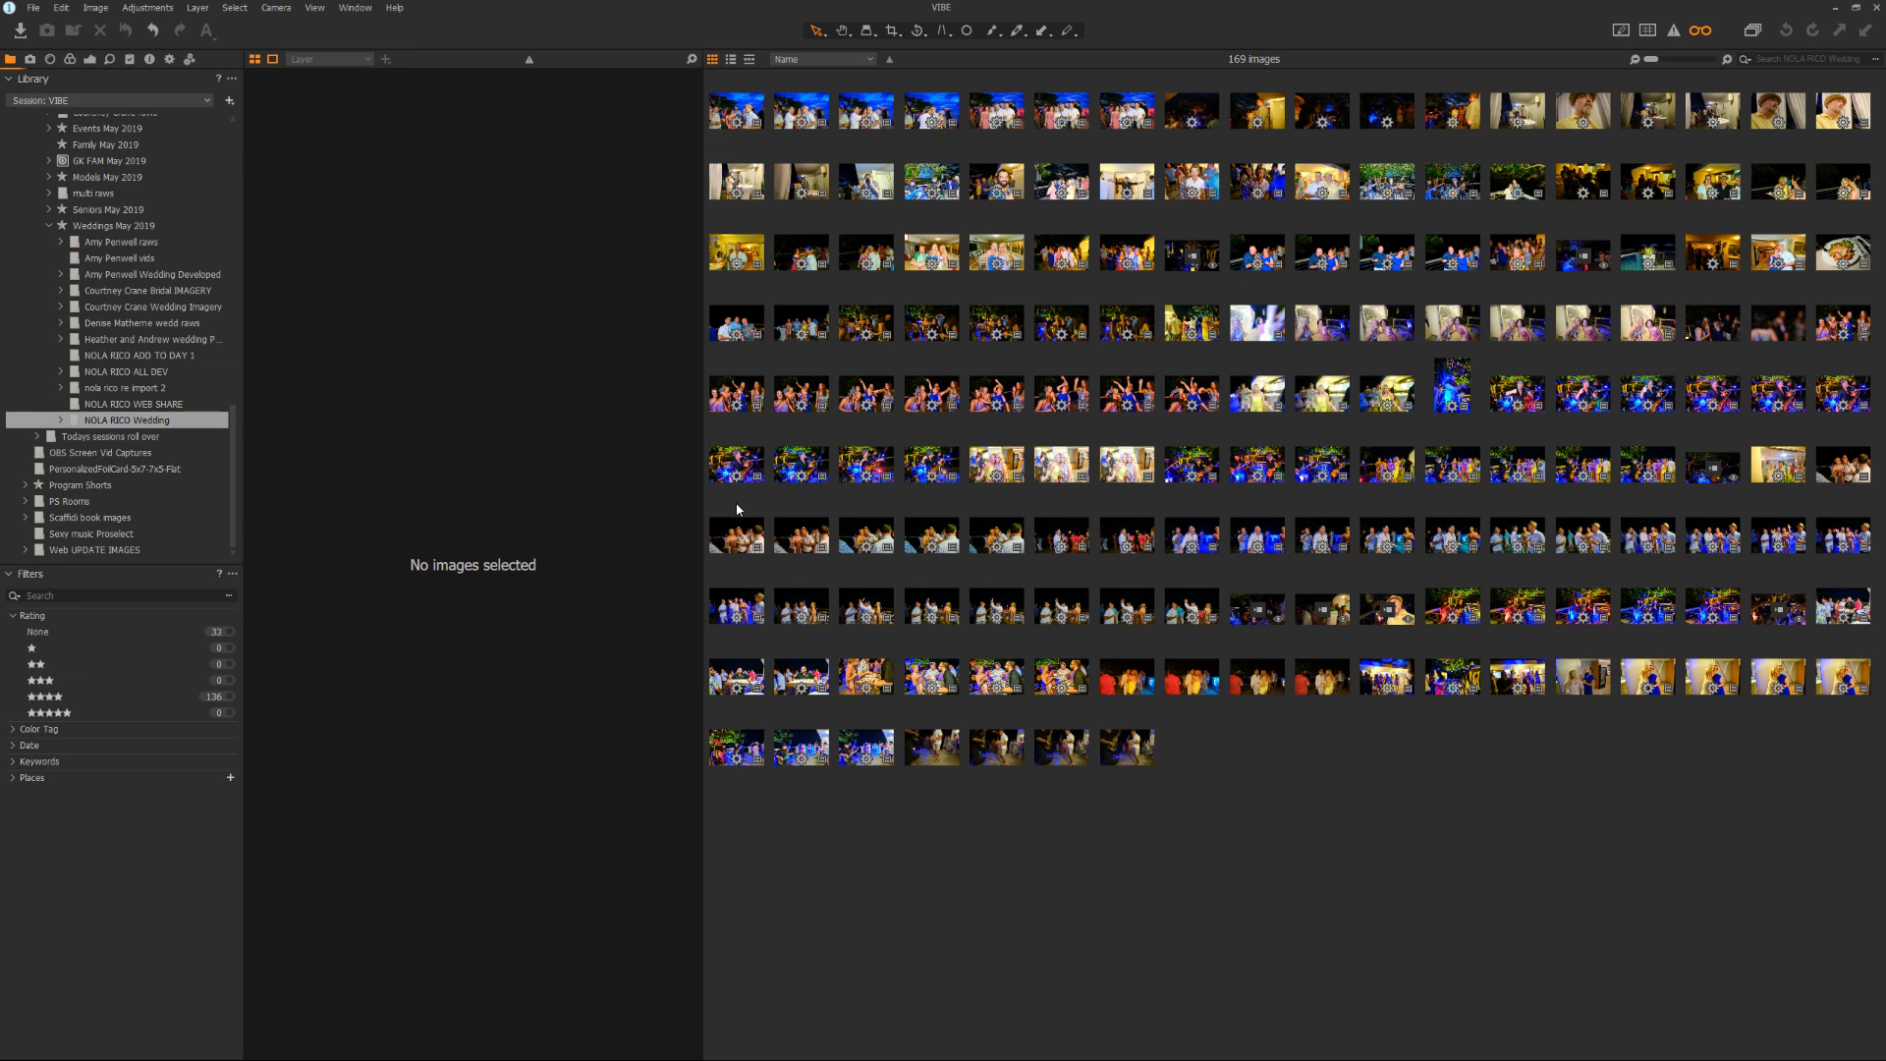
# Preview DSCF0123.RAF, the couple at the night party, and enlarge the viewer by narrowing the thumbnail browser
pyautogui.click(799, 541)
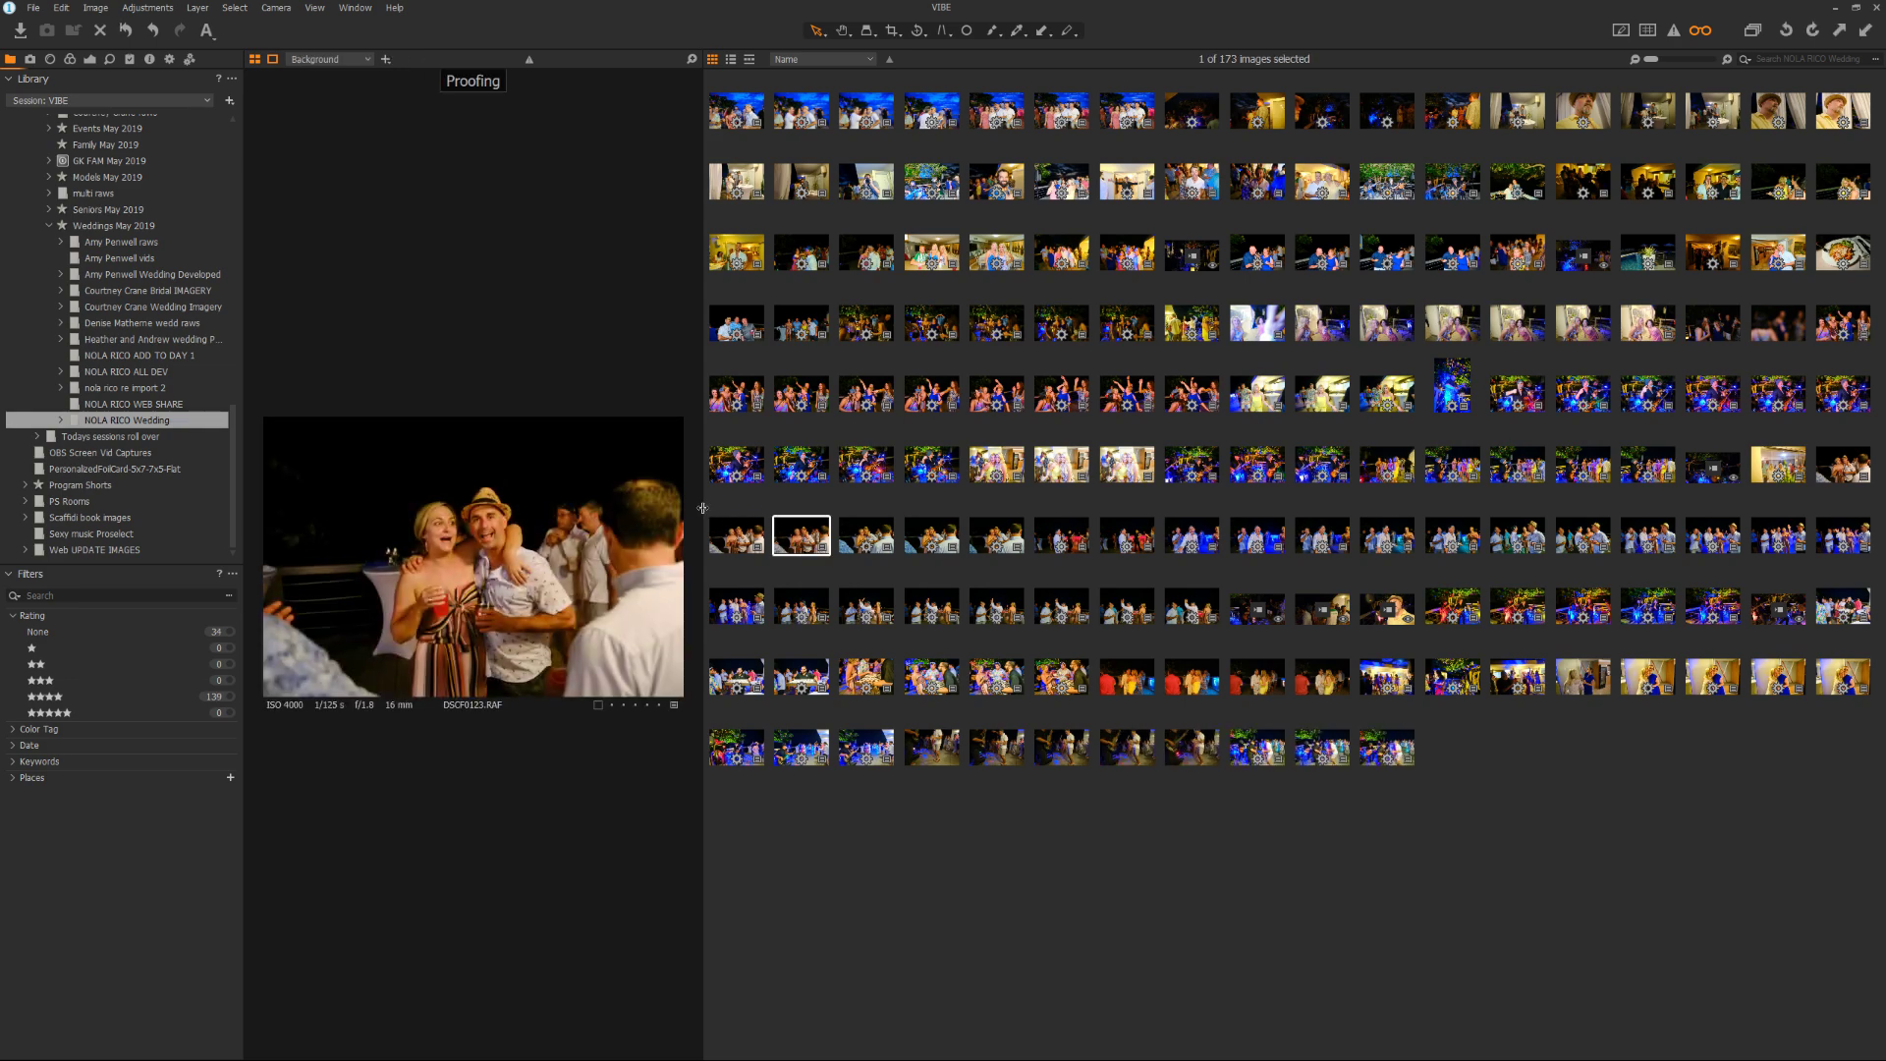
pyautogui.moveTo(702, 507); pyautogui.dragTo(752, 511)
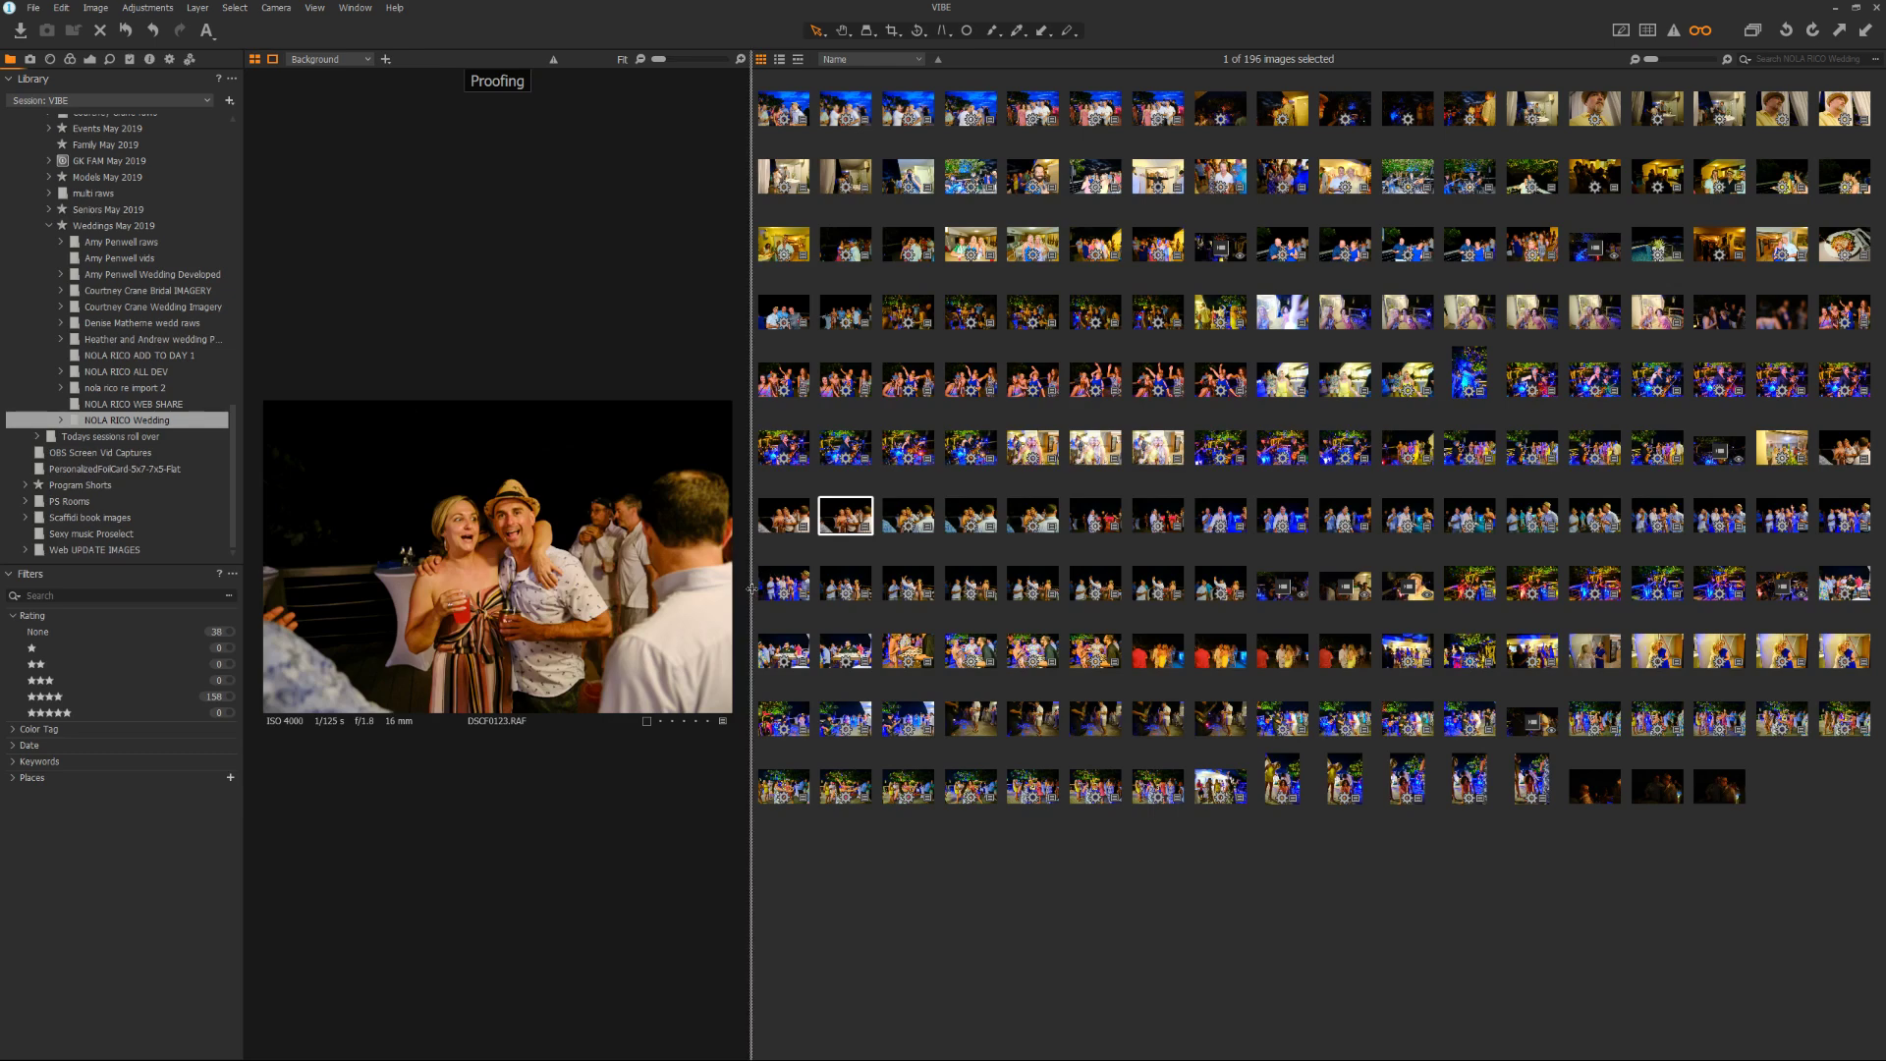
pyautogui.moveTo(754, 592); pyautogui.dragTo(926, 583)
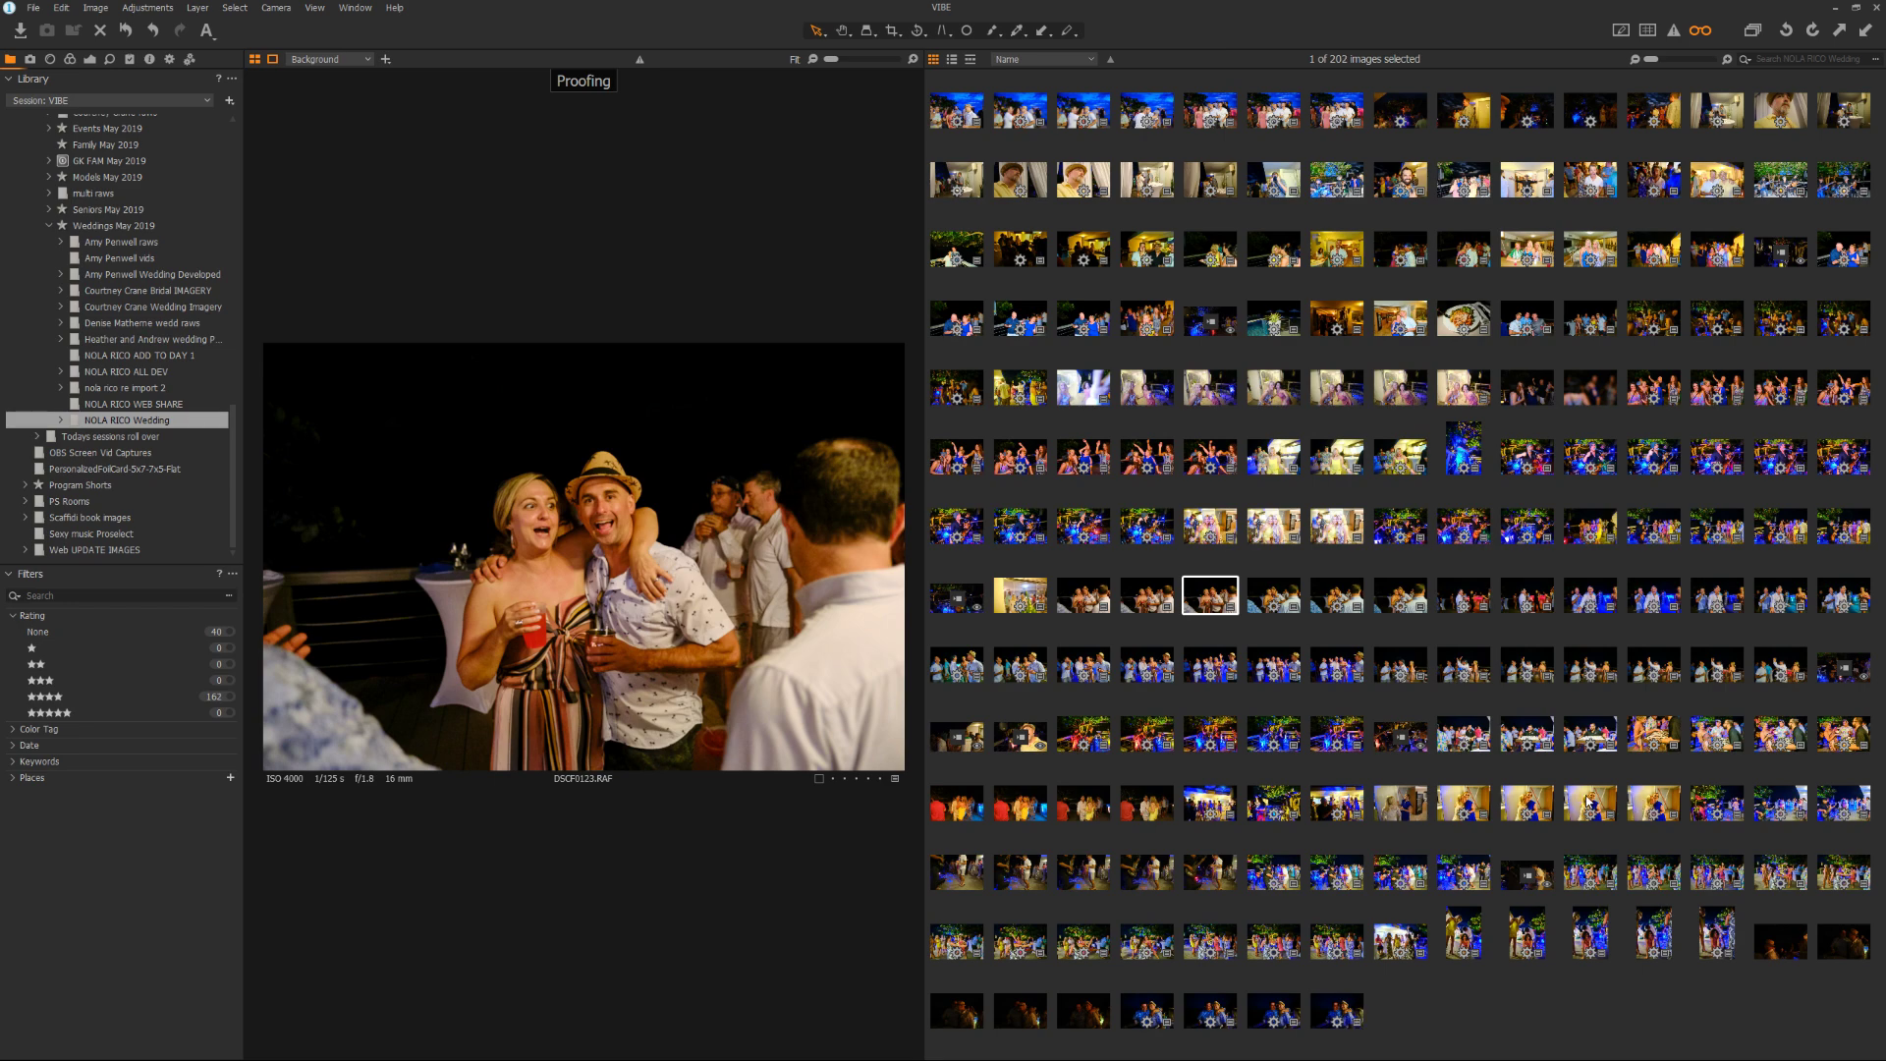
# Preview reception photos of the band and dancing guests, including DSCF0202.RAF, DSCF0327.RAF, DSCF0300.RAF and DSCF0323.RAF
pyautogui.click(1591, 803)
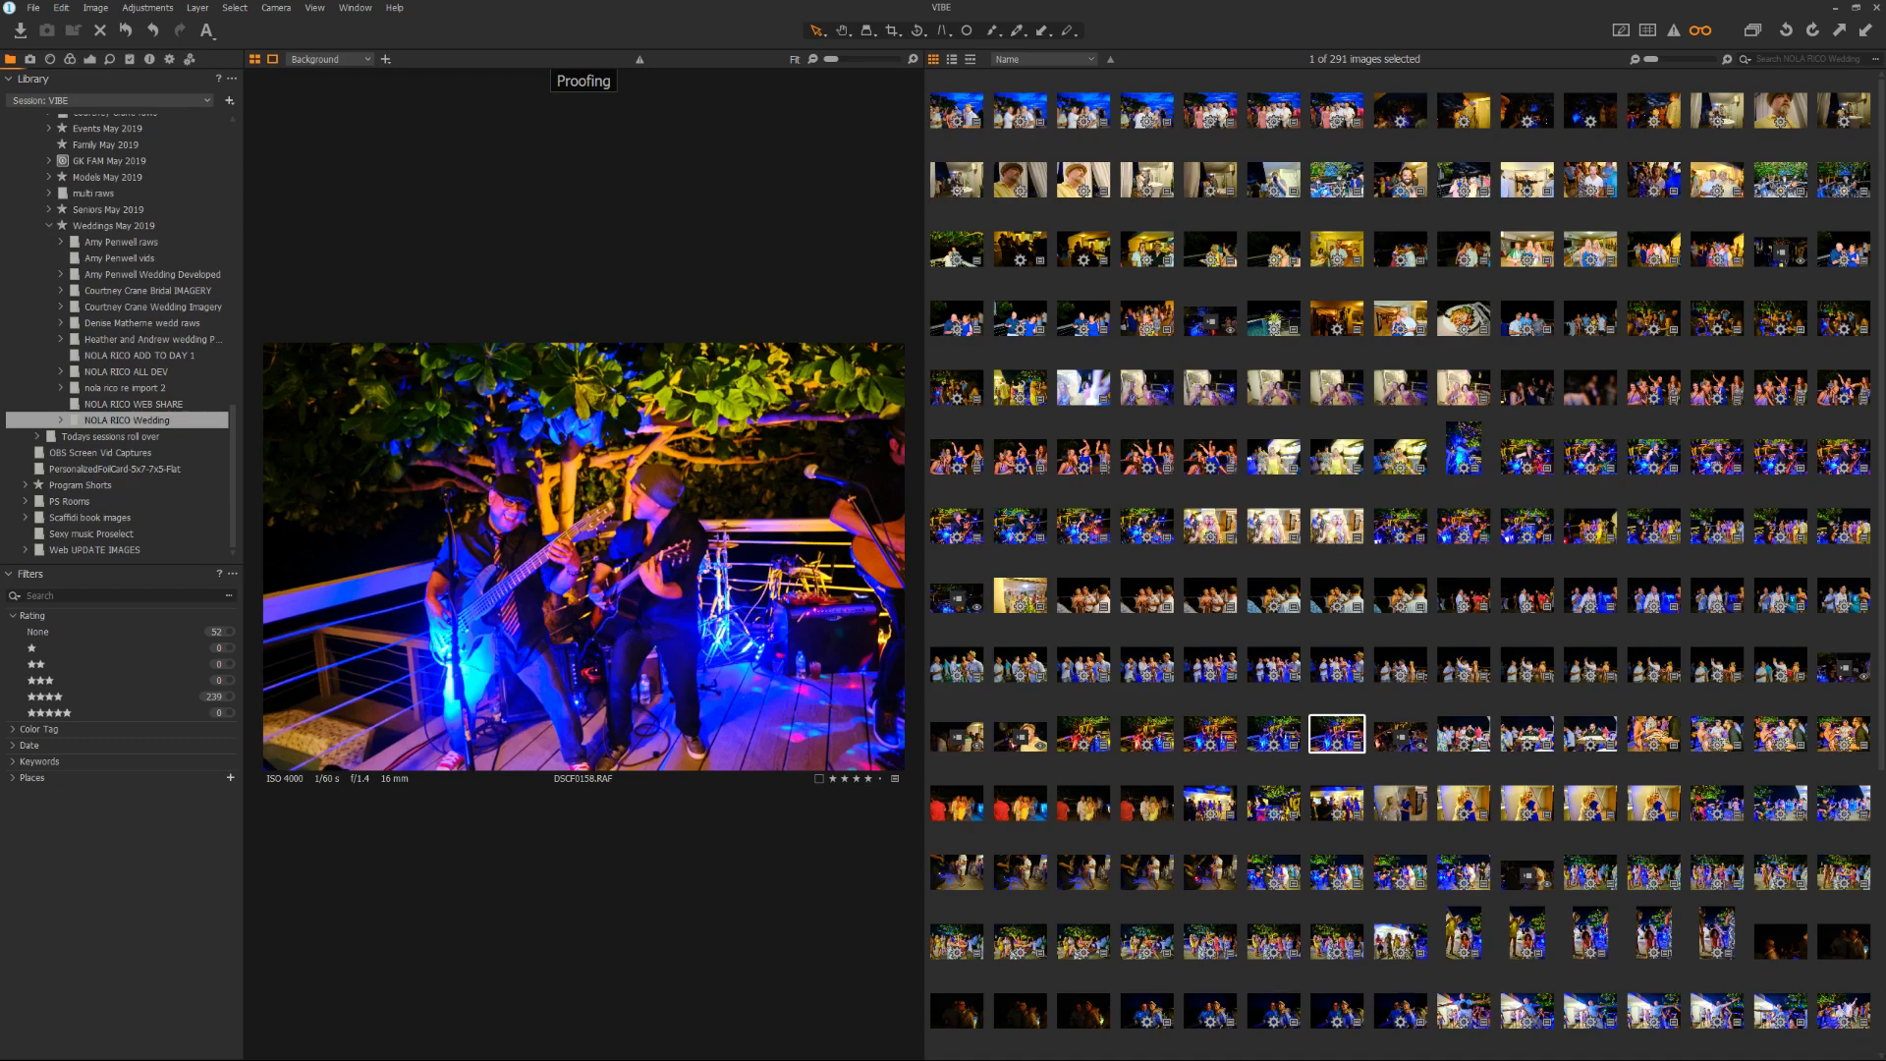
pyautogui.click(1276, 941)
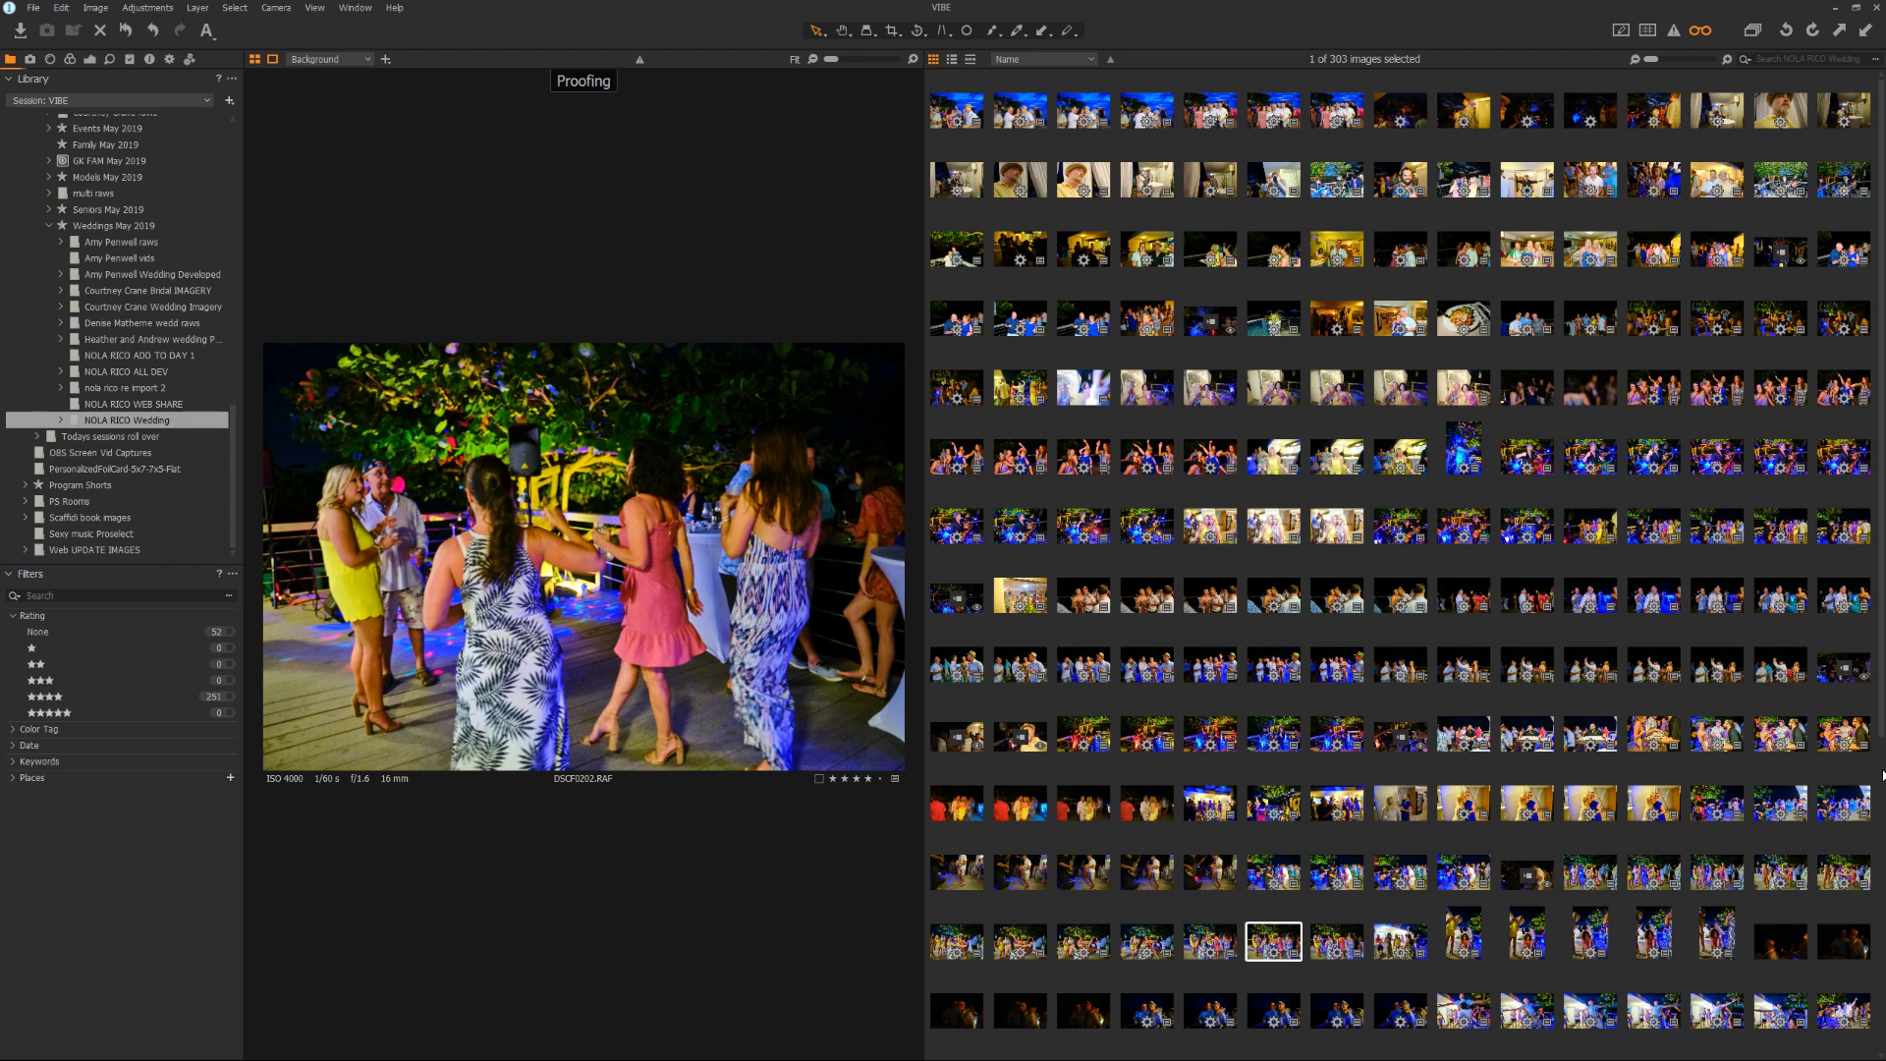
pyautogui.scroll(-5, 1882, 776)
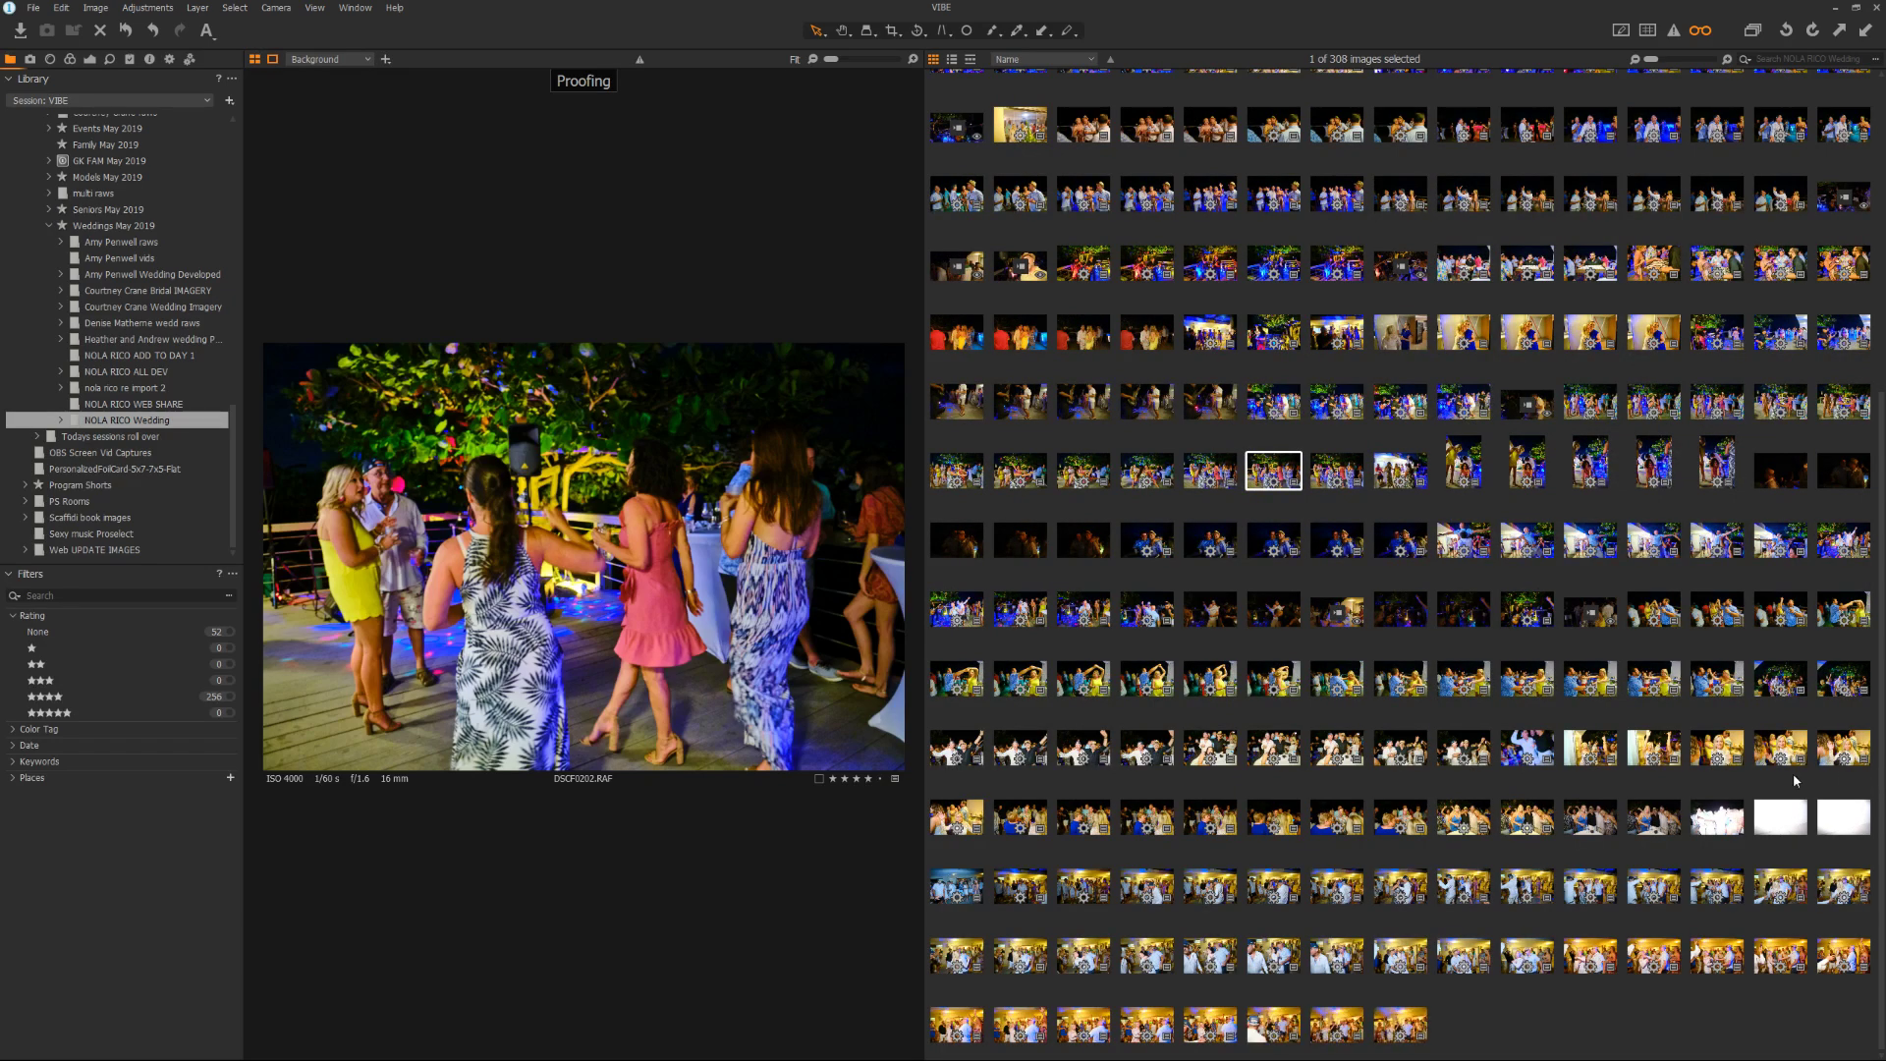
pyautogui.click(1277, 1022)
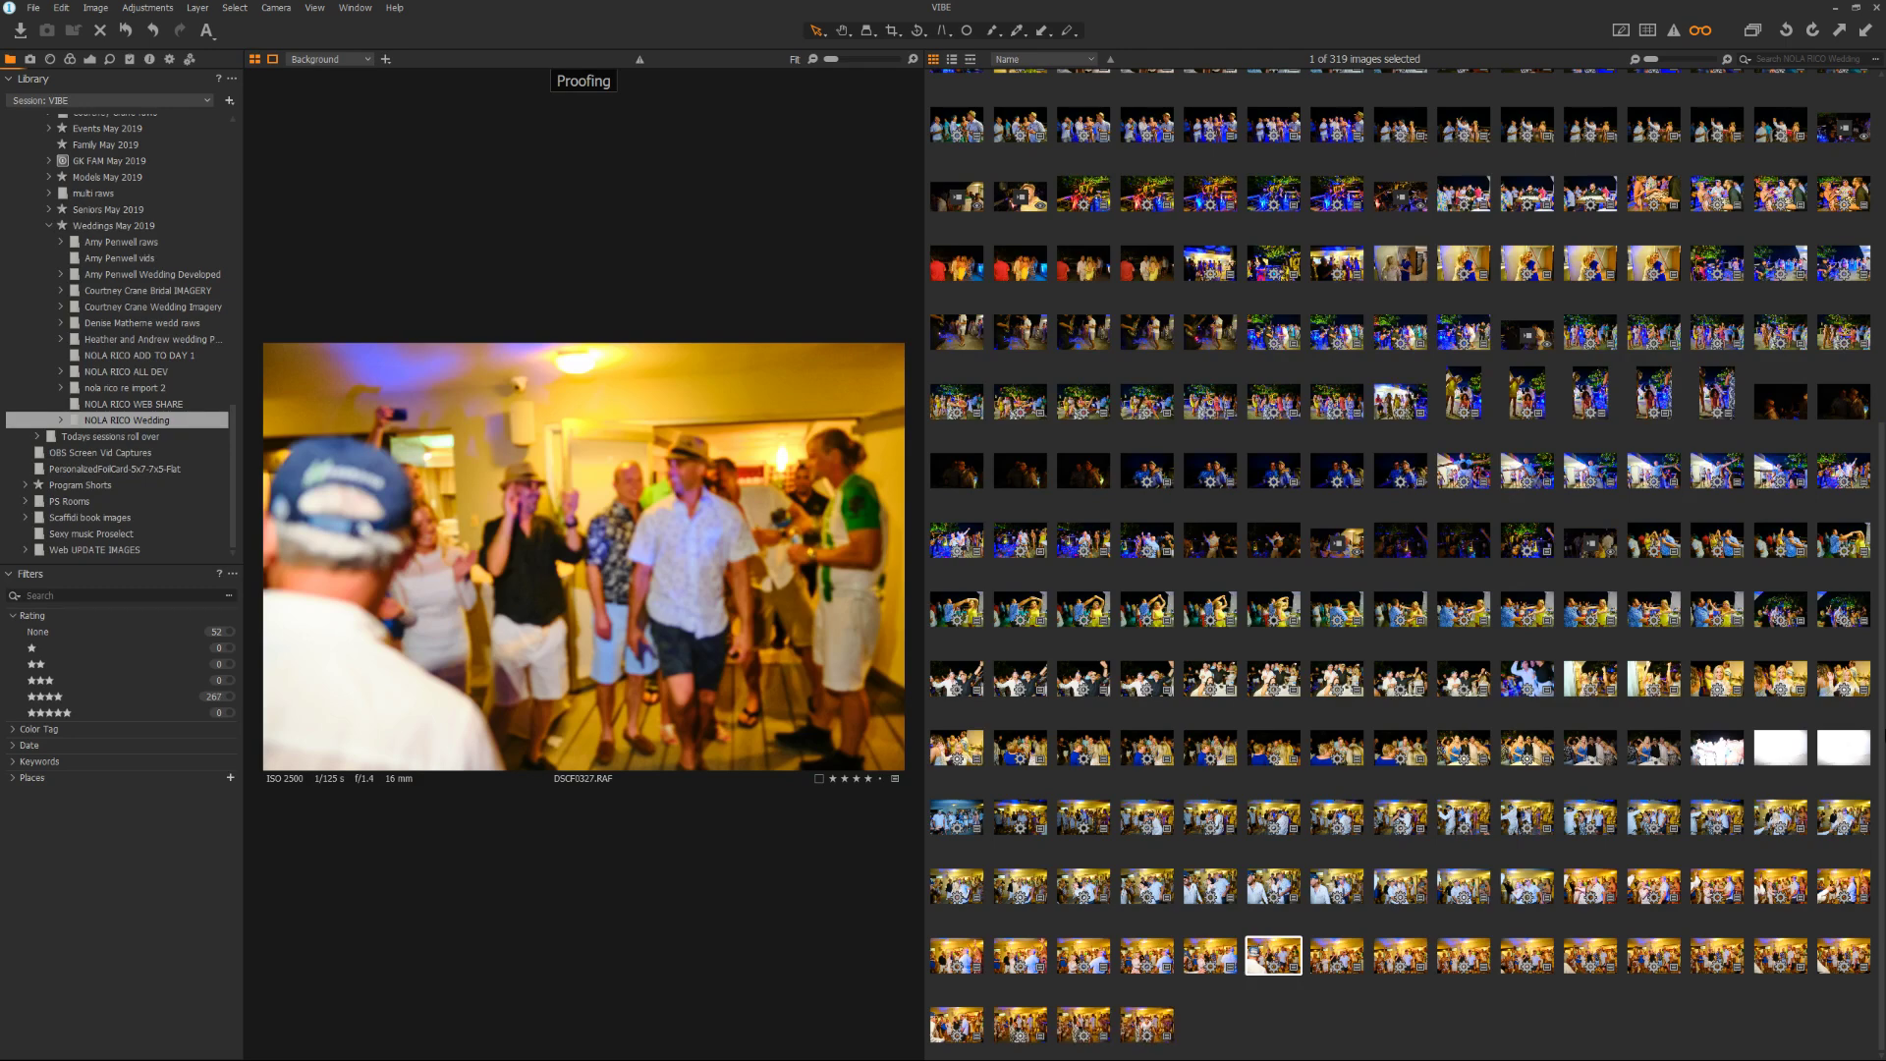
pyautogui.click(1462, 816)
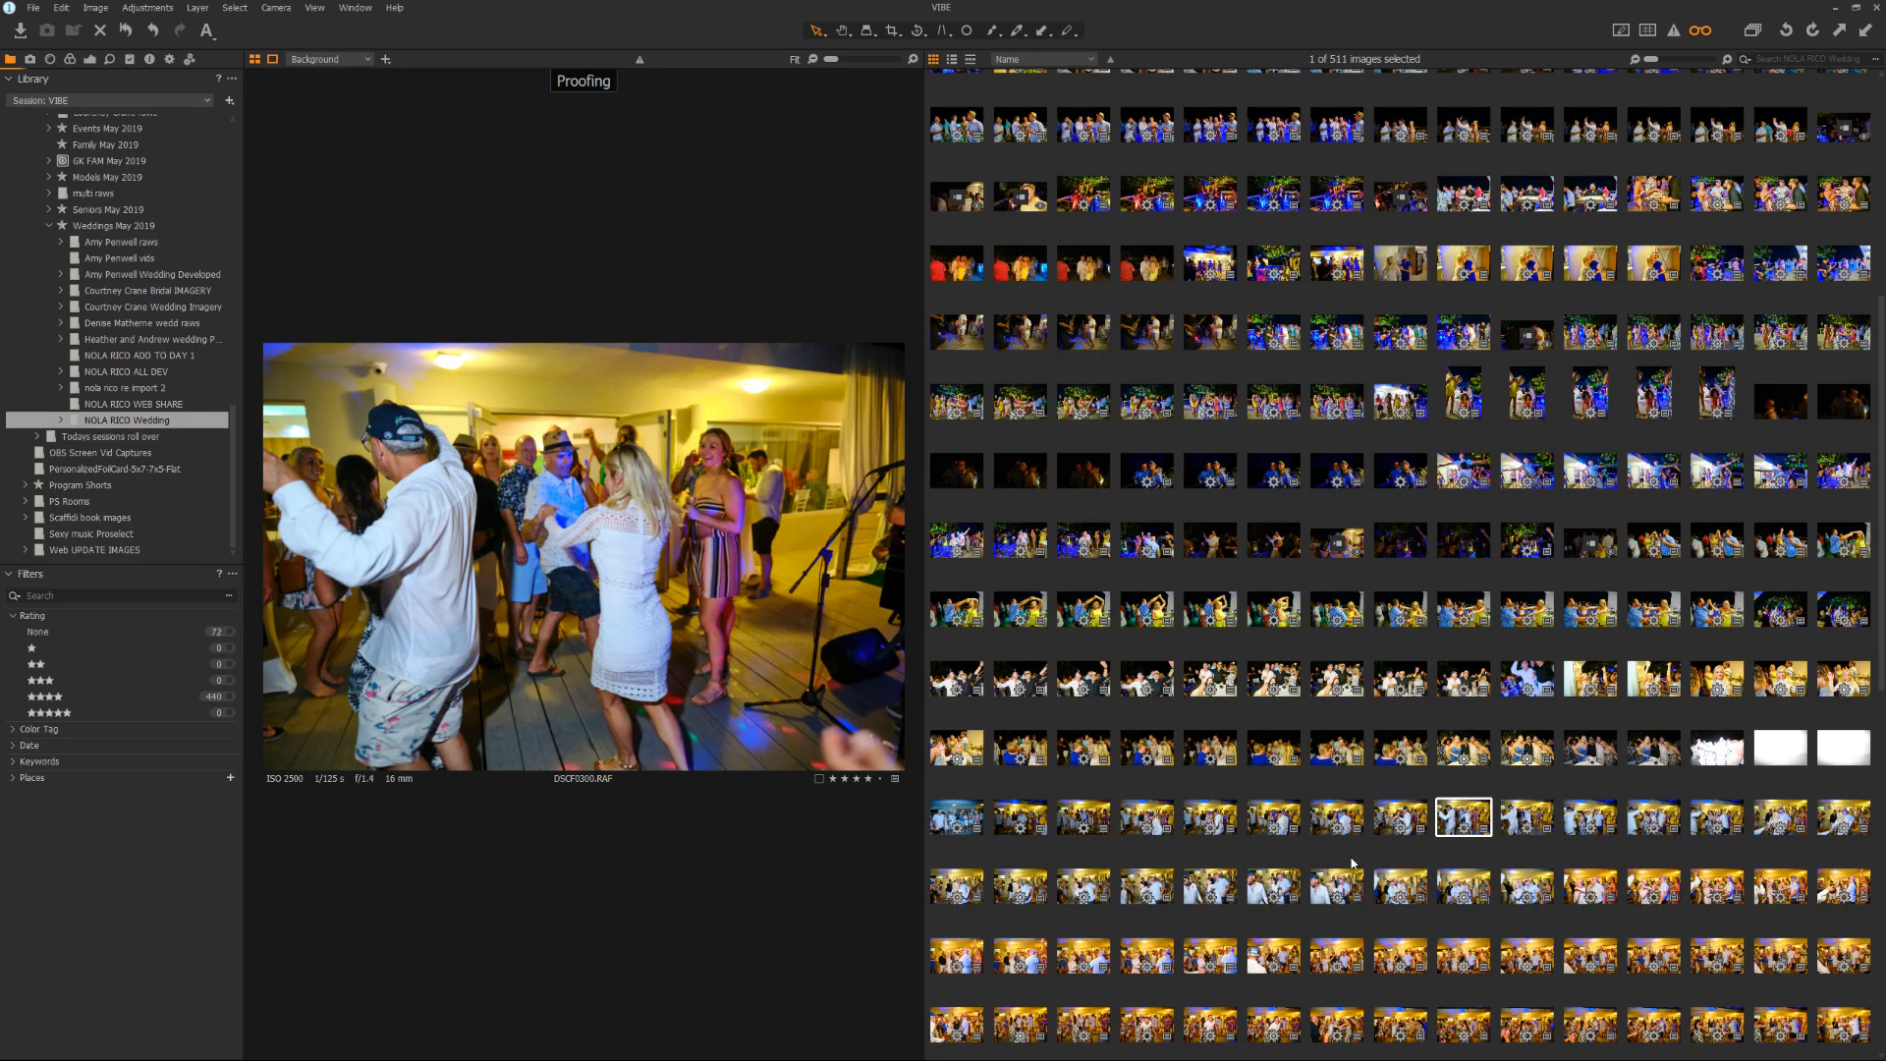
pyautogui.click(1167, 951)
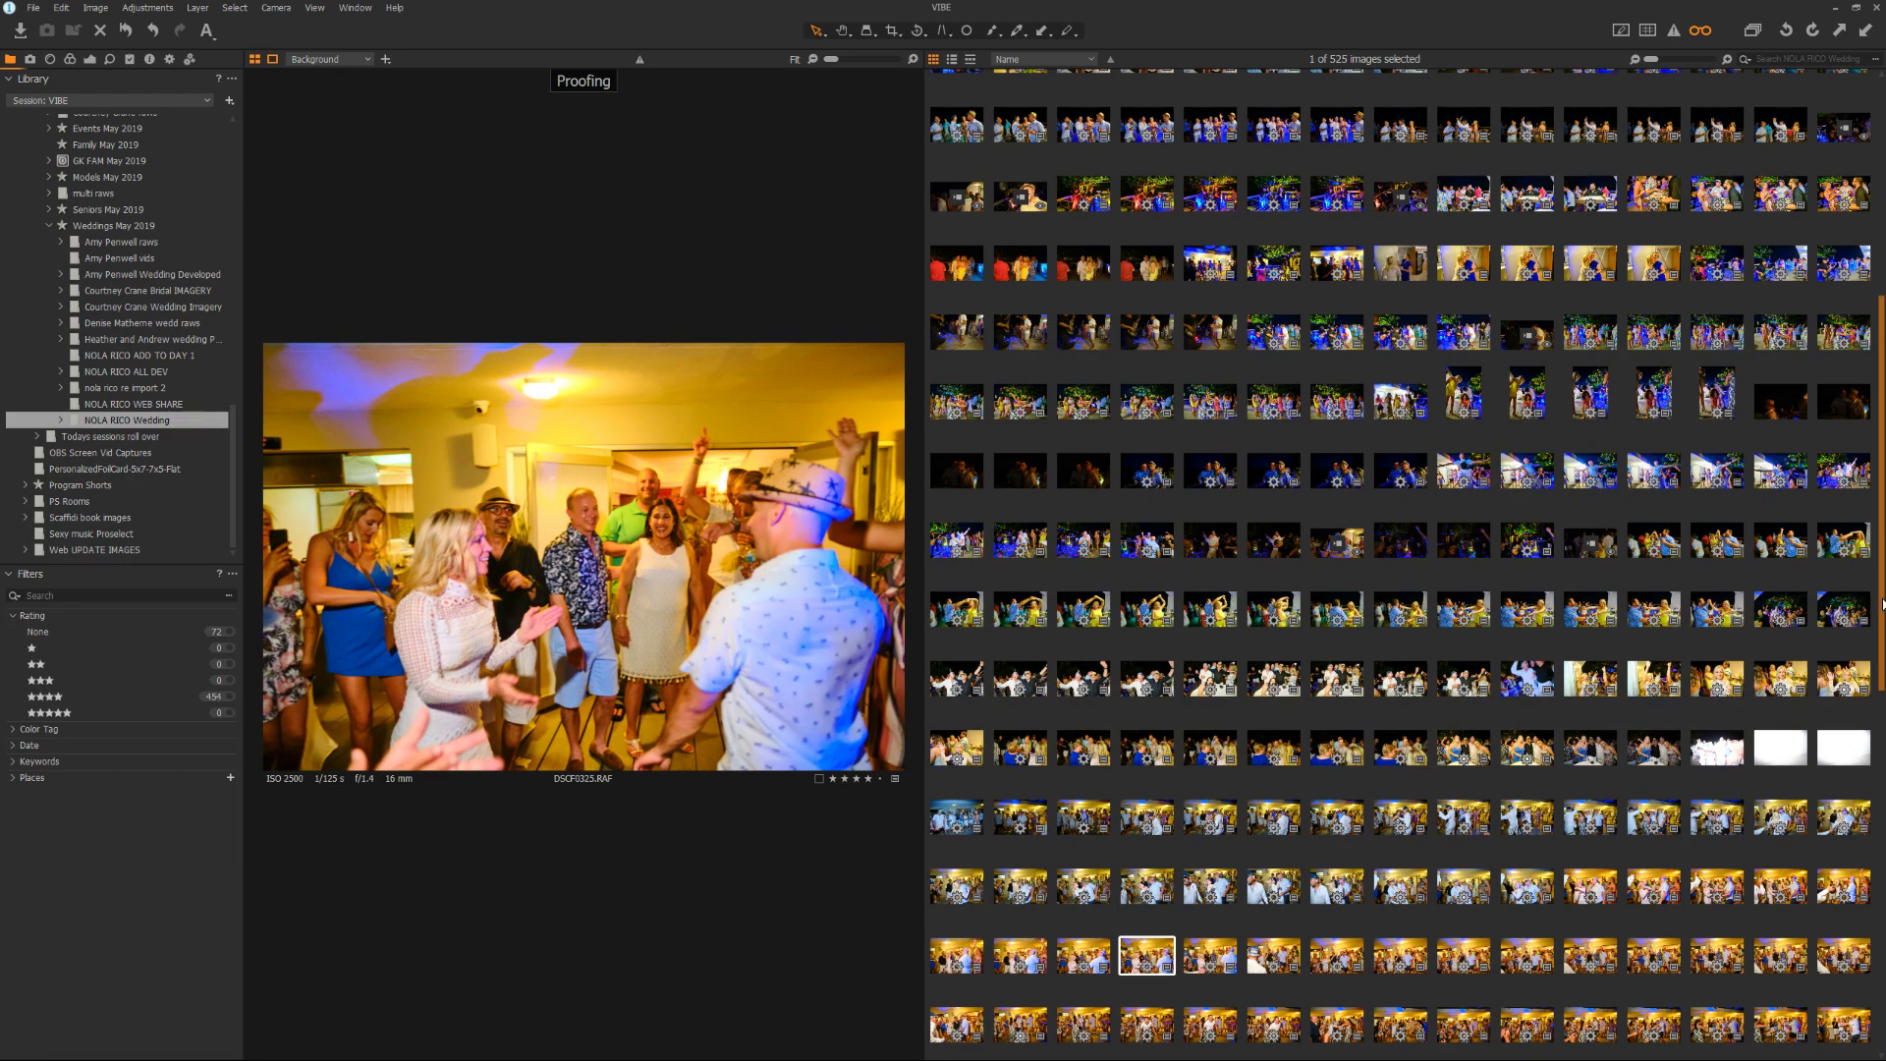
# Preview the group portrait DSCF0453.RAF, dance floor shots DSCF0370.RAF, DSCF0369.RAF and DSCF0382.RAF, and the two laughing men in DSCF0464.RAF
pyautogui.moveTo(1880, 601); pyautogui.dragTo(1880, 805)
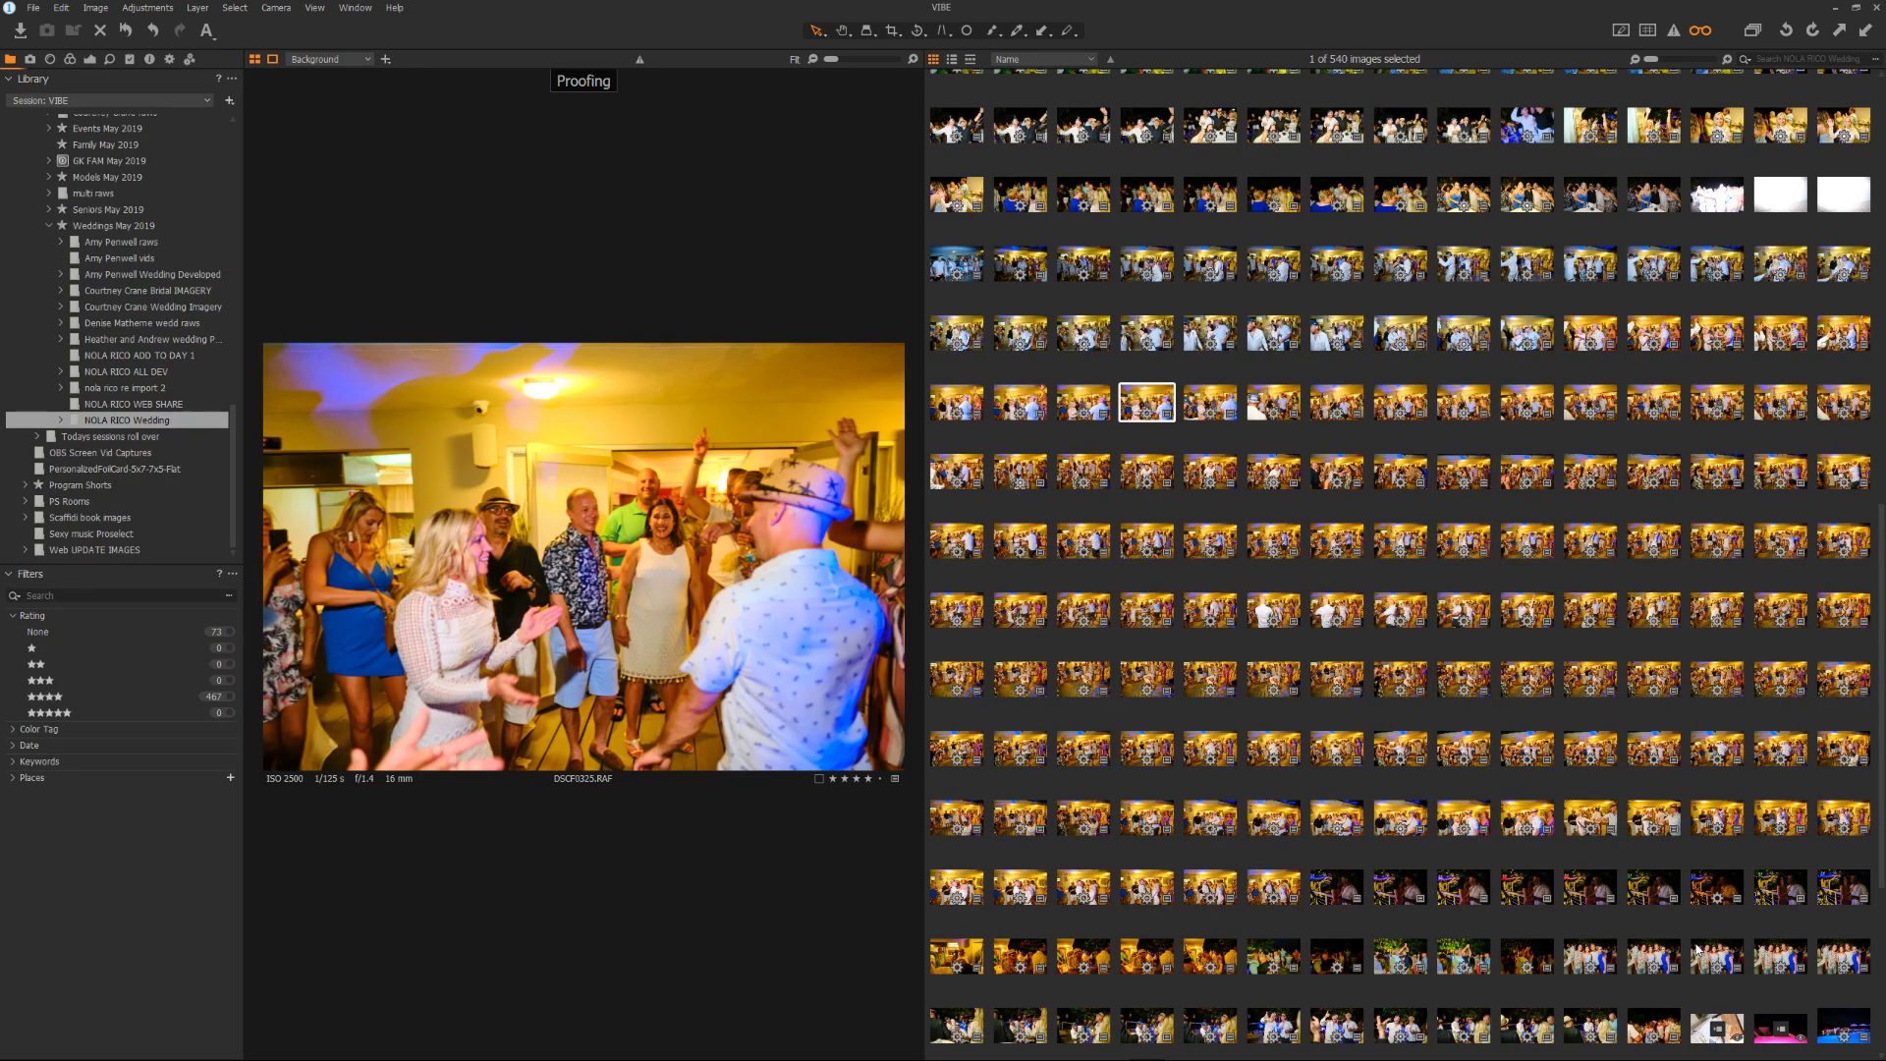
pyautogui.click(1646, 951)
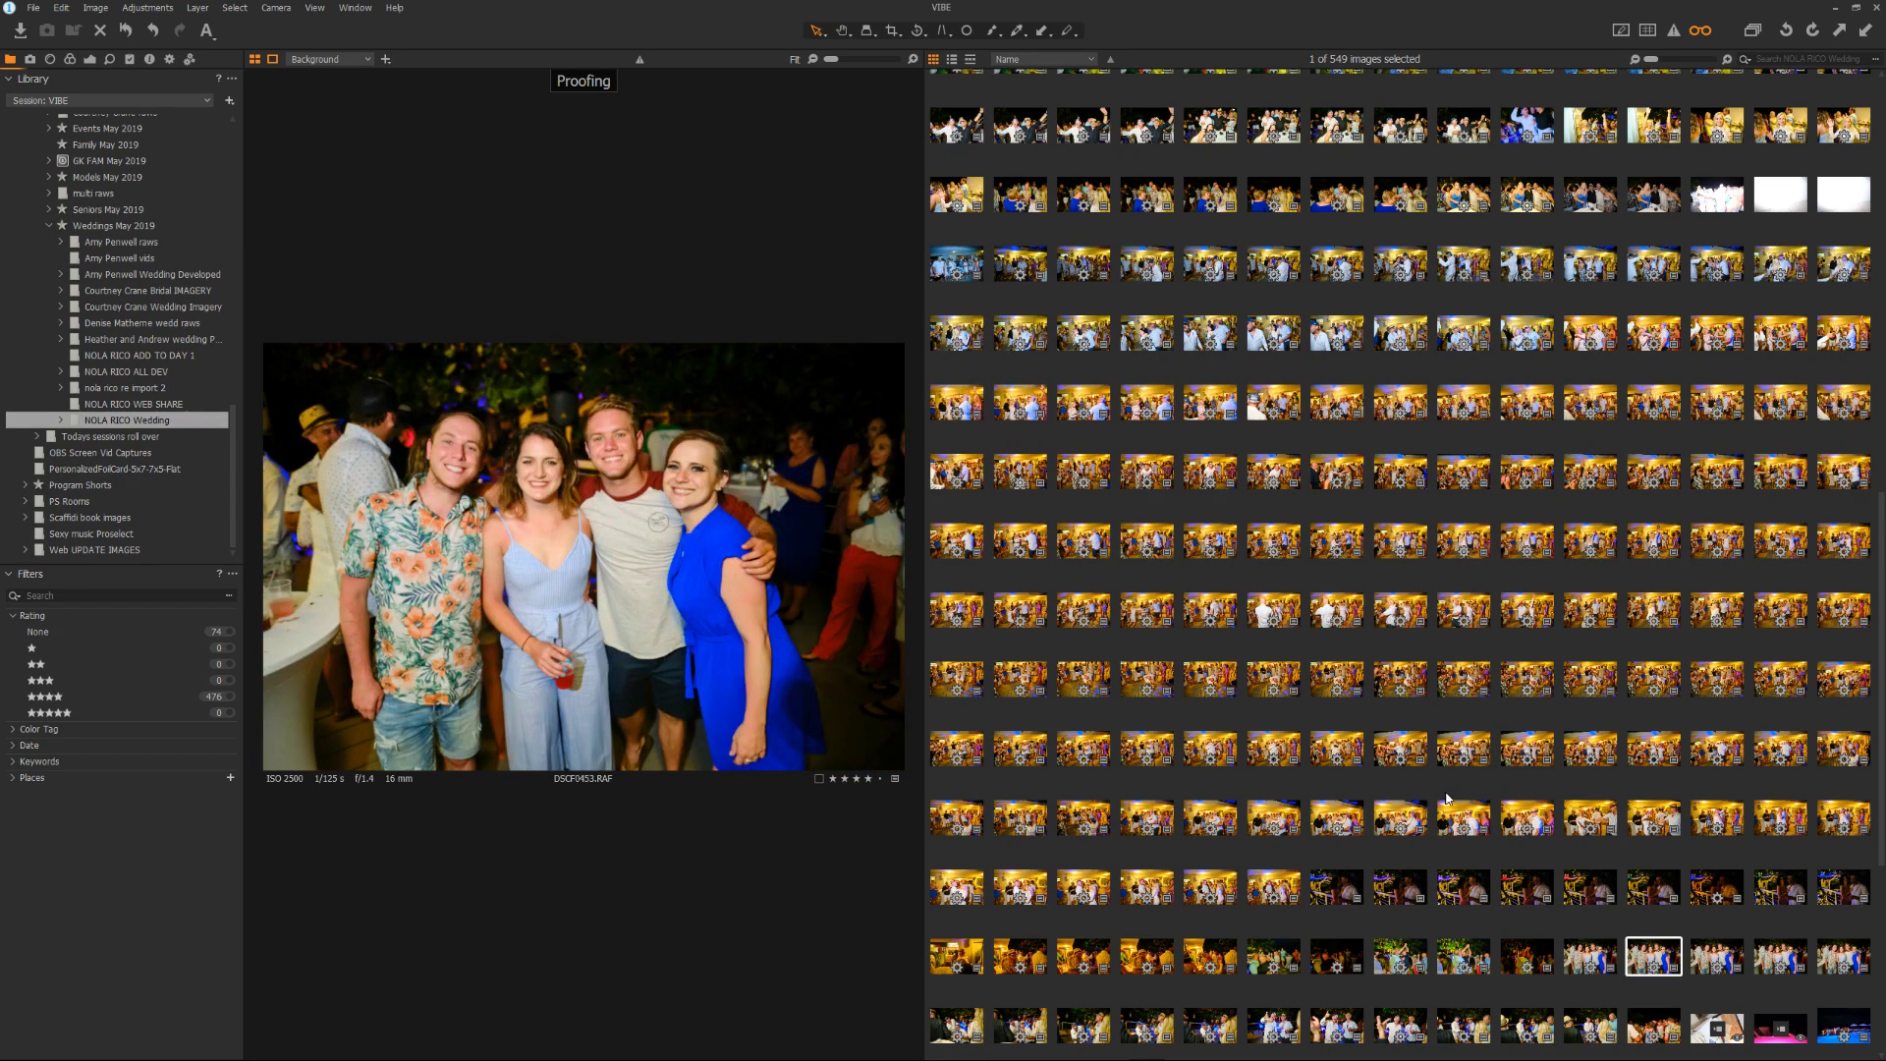
pyautogui.click(1142, 606)
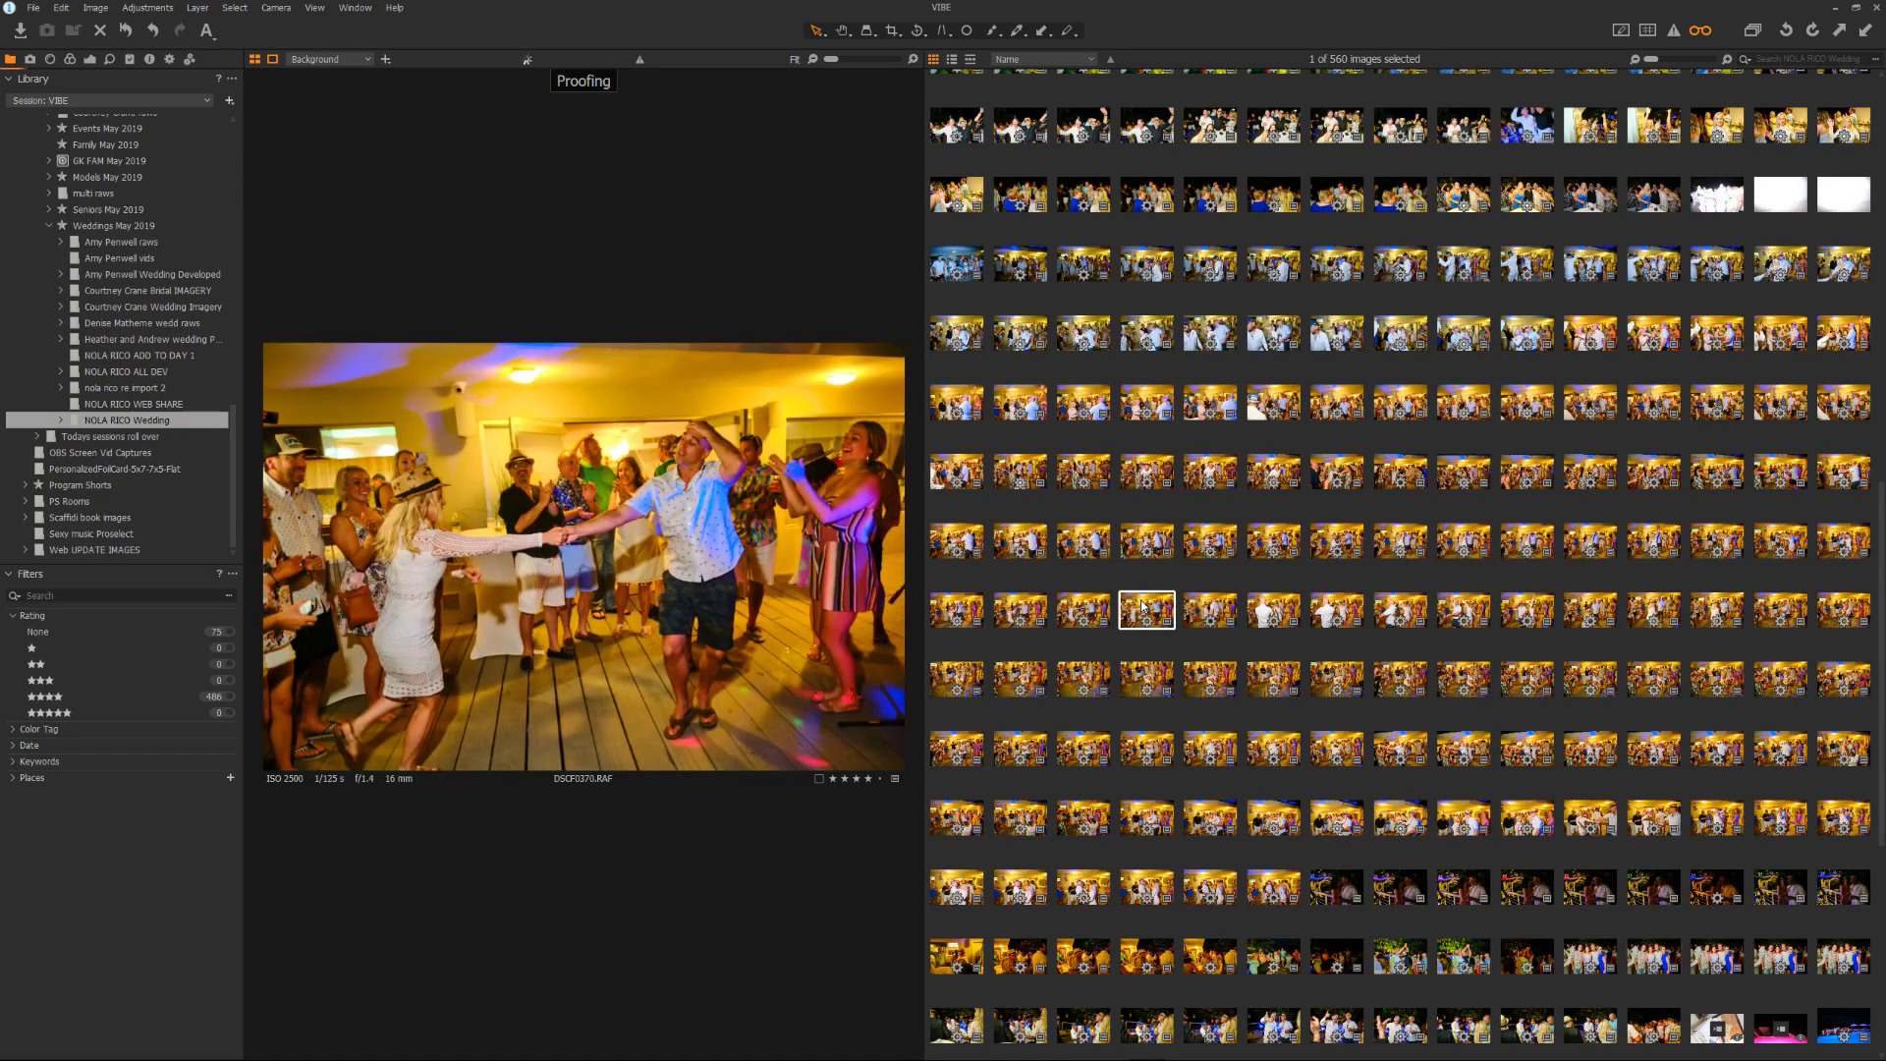
pyautogui.click(1081, 606)
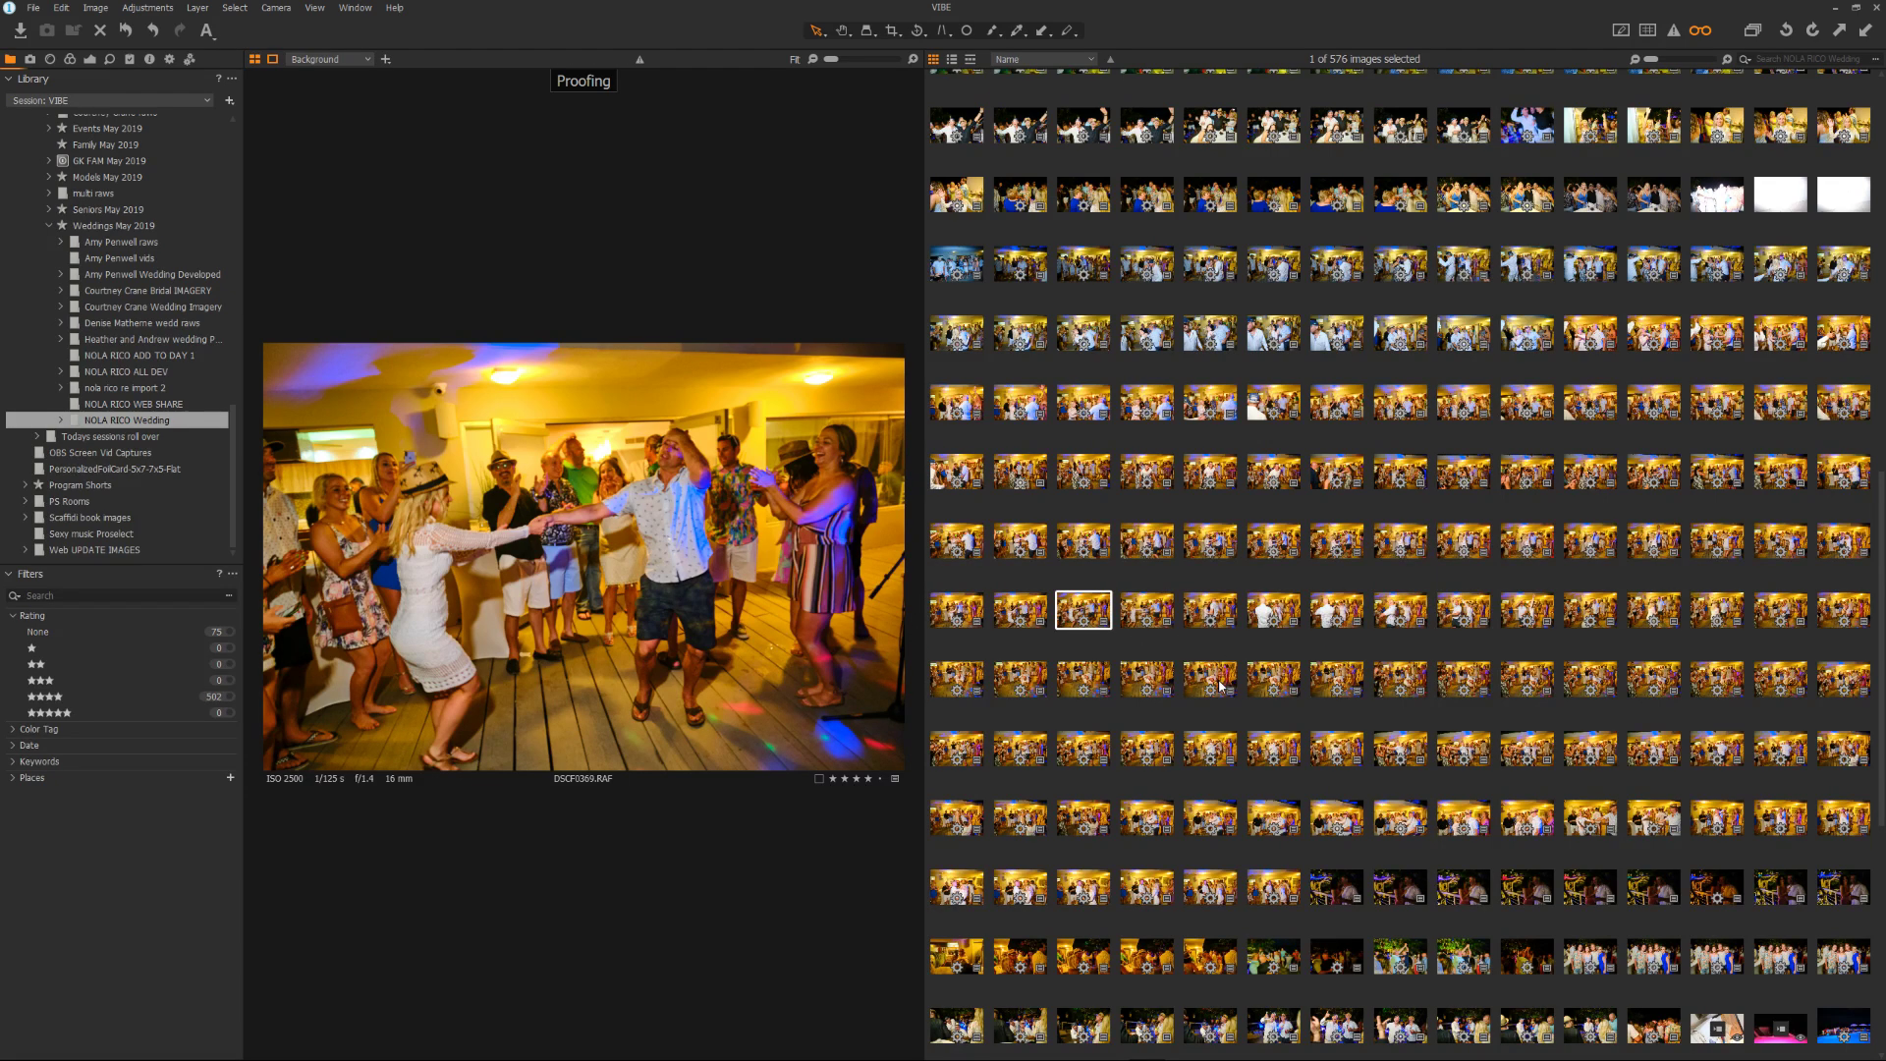
pyautogui.click(971, 683)
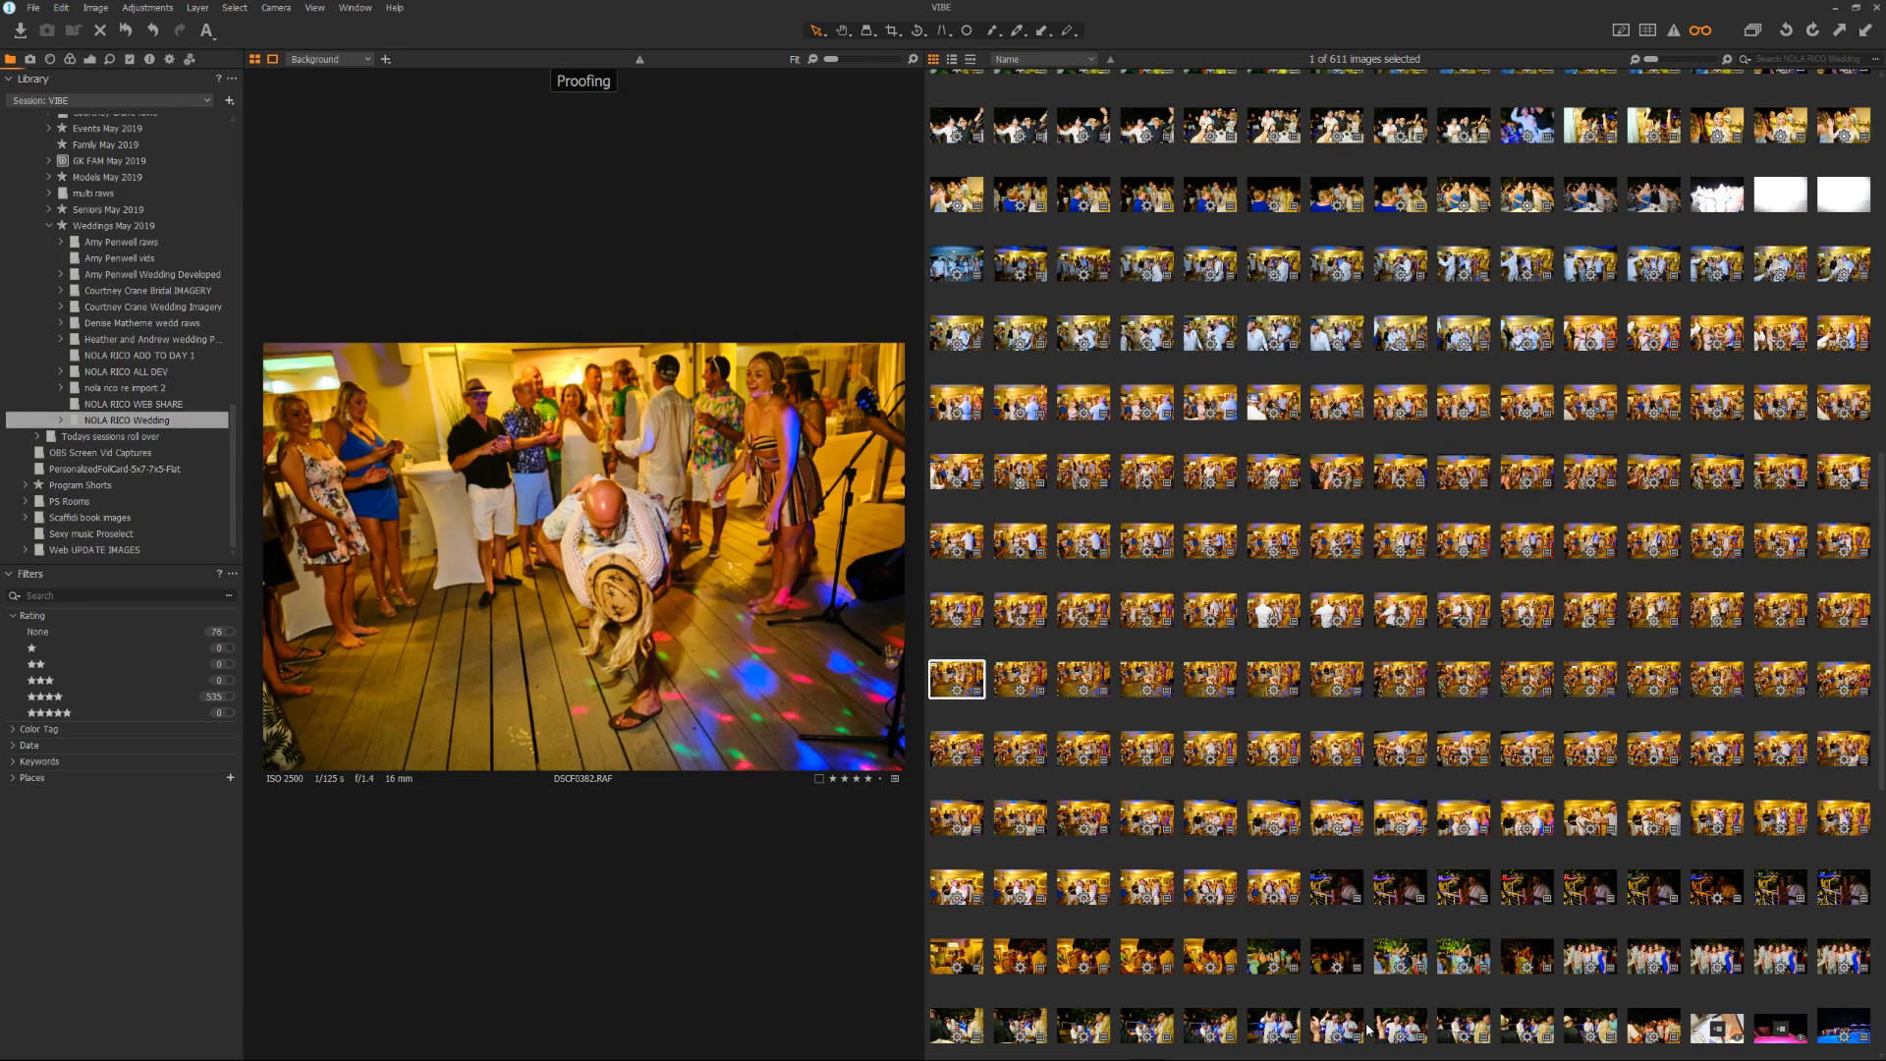
pyautogui.click(1405, 1026)
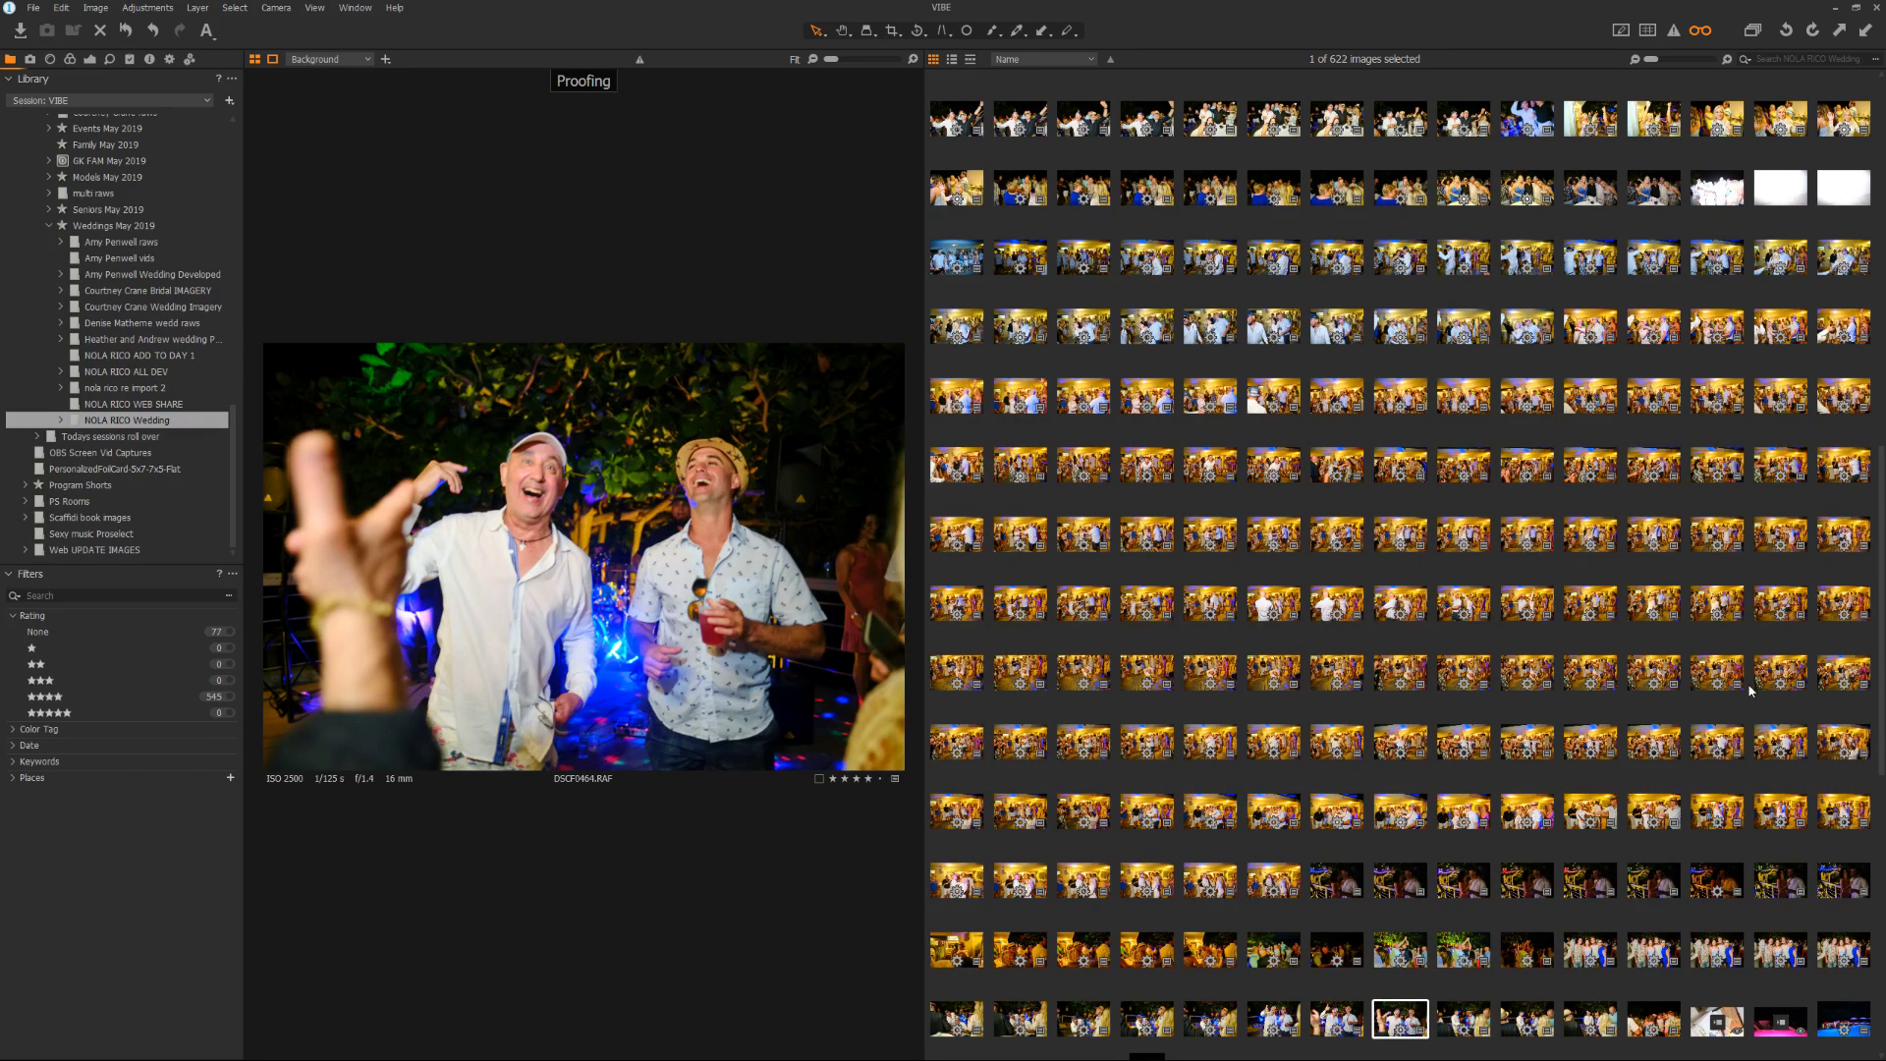
# Preview the night photos of the colour-lit pool and buildings: DSCF0538.RAF, DSCF0505.RAF, DSCF0559.RAF, DSCF0475.RAF and DSCF0474.RAF
pyautogui.moveTo(1881, 702); pyautogui.dragTo(1877, 890)
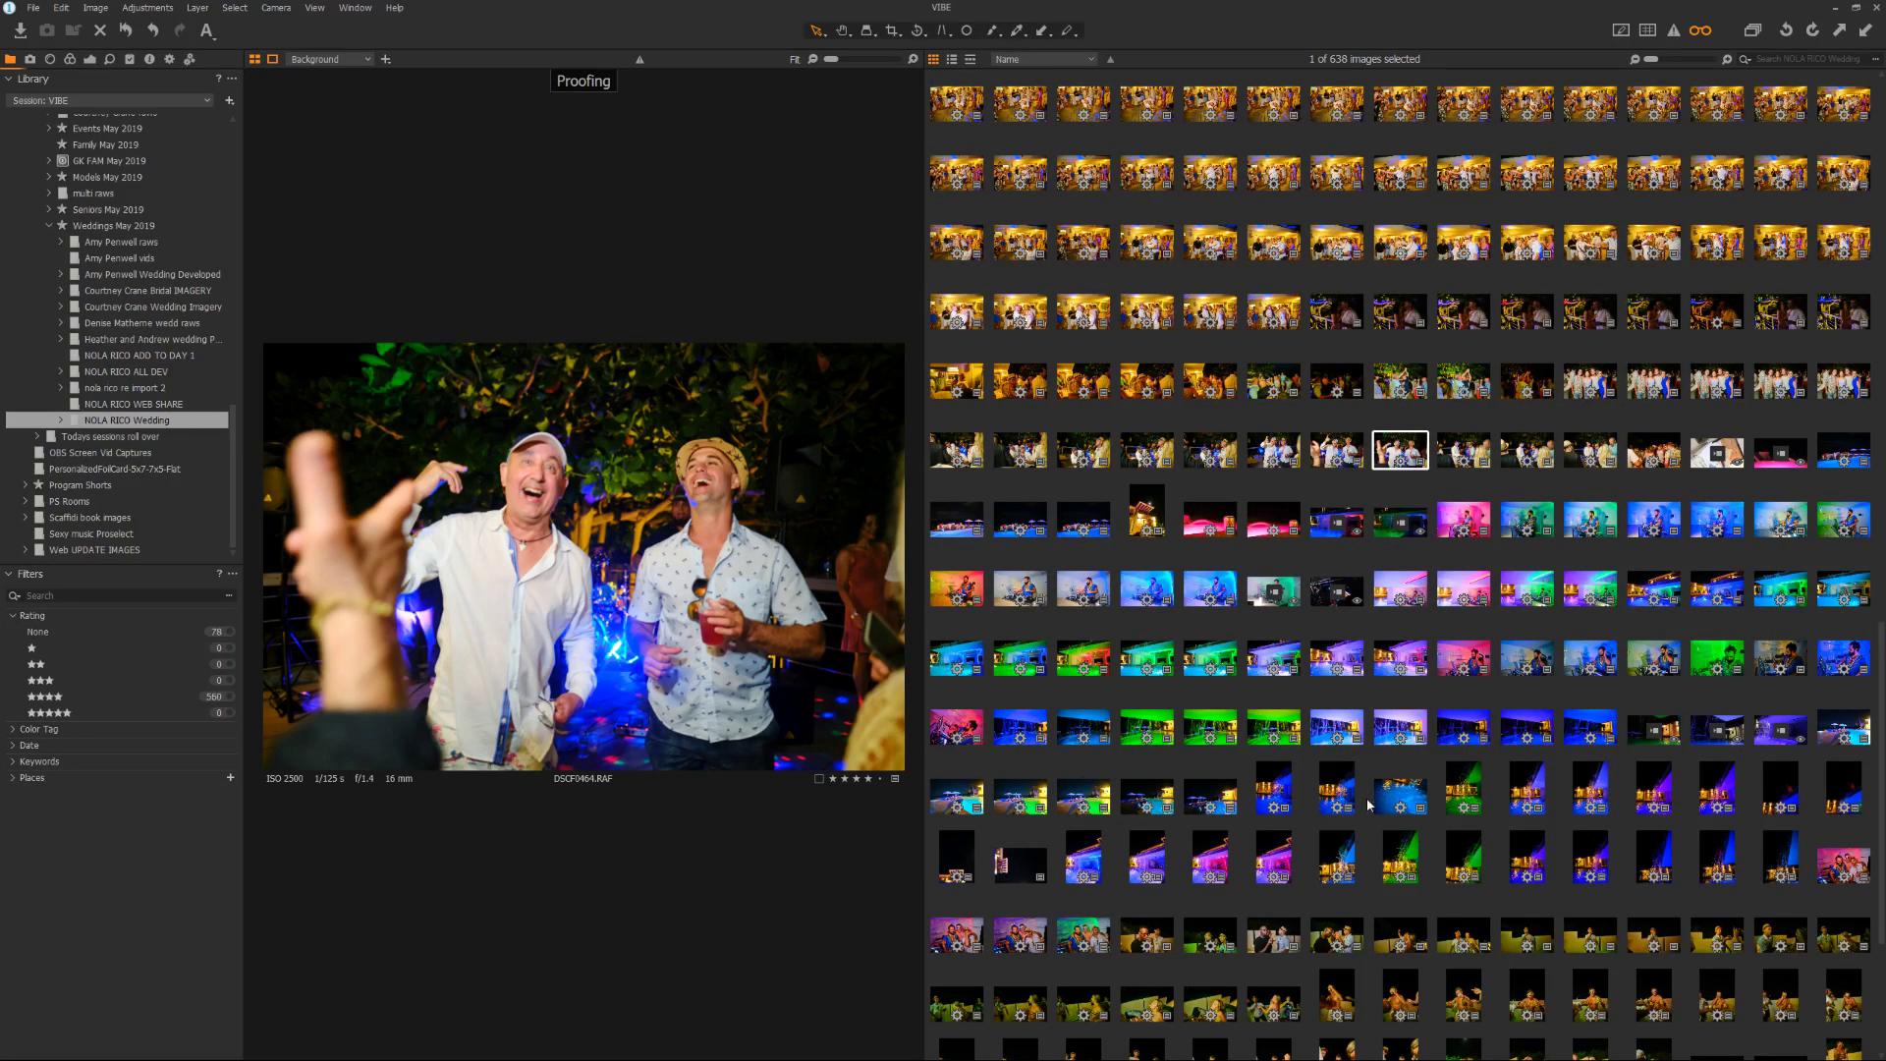
pyautogui.click(1336, 789)
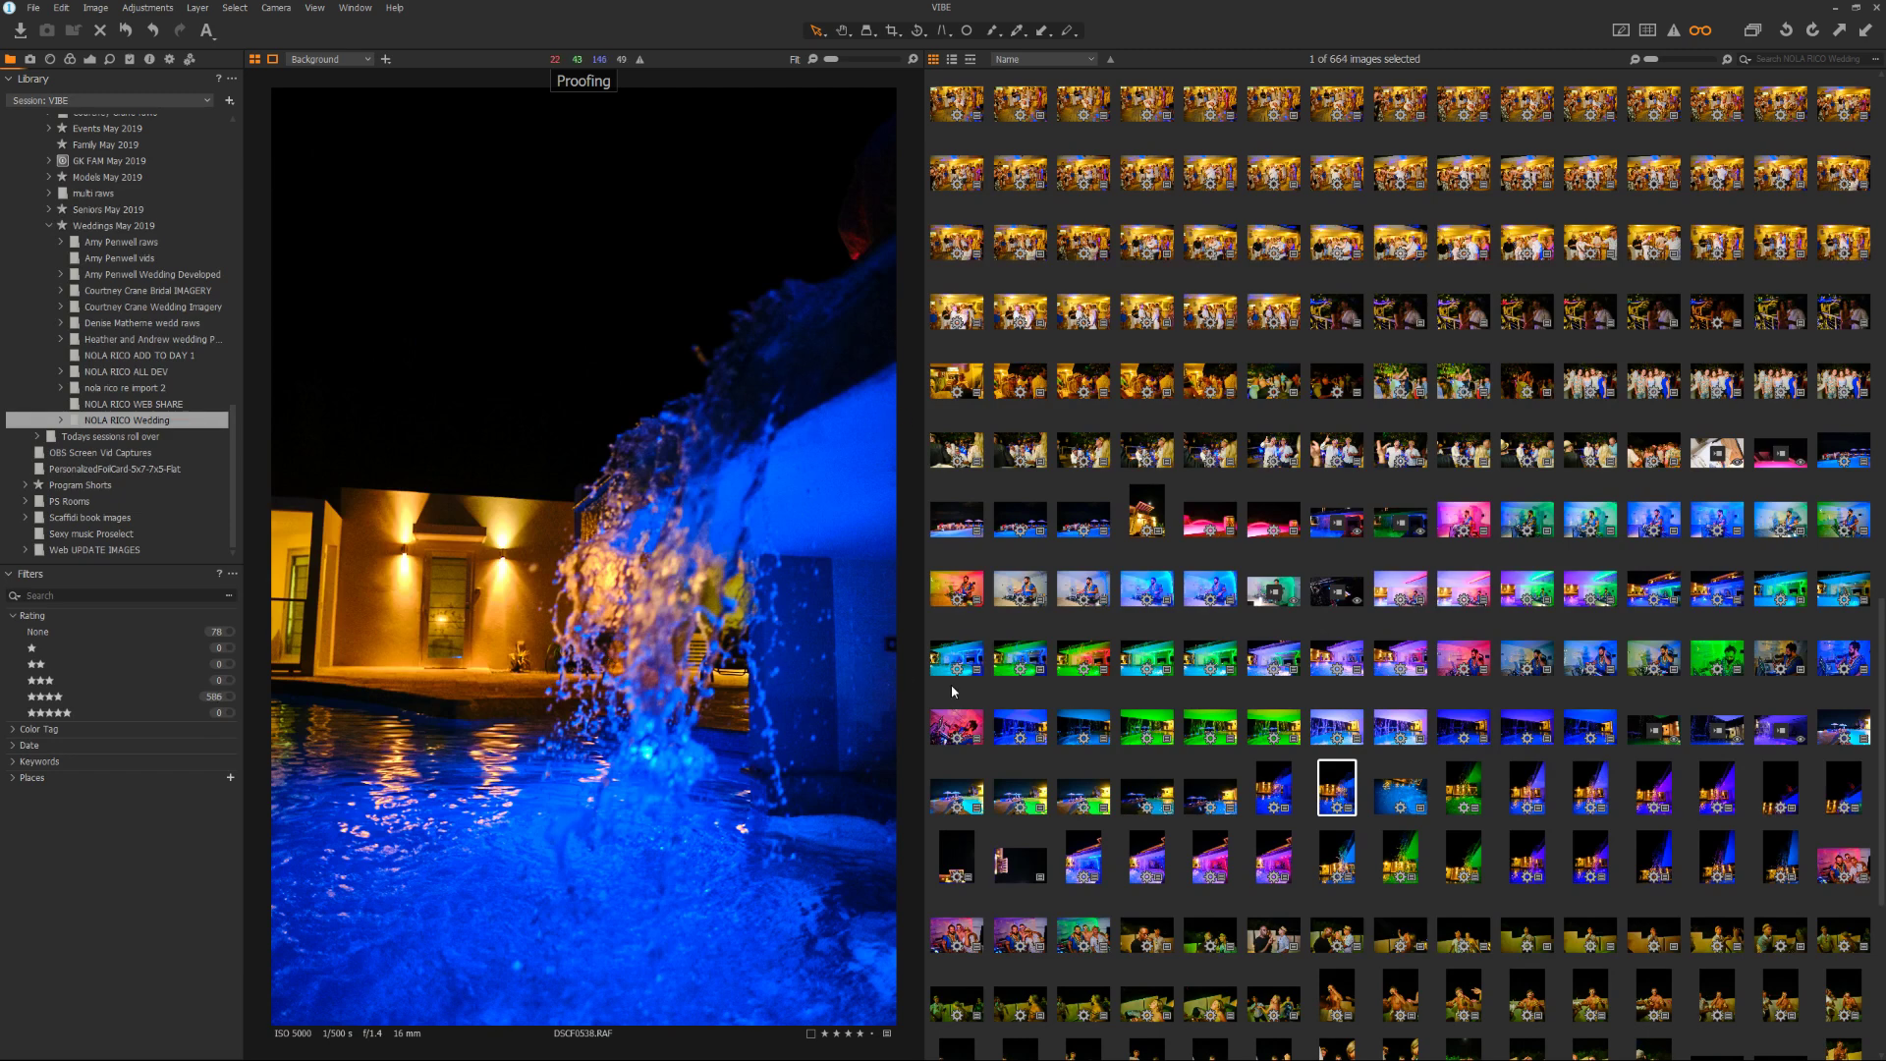
pyautogui.click(1148, 650)
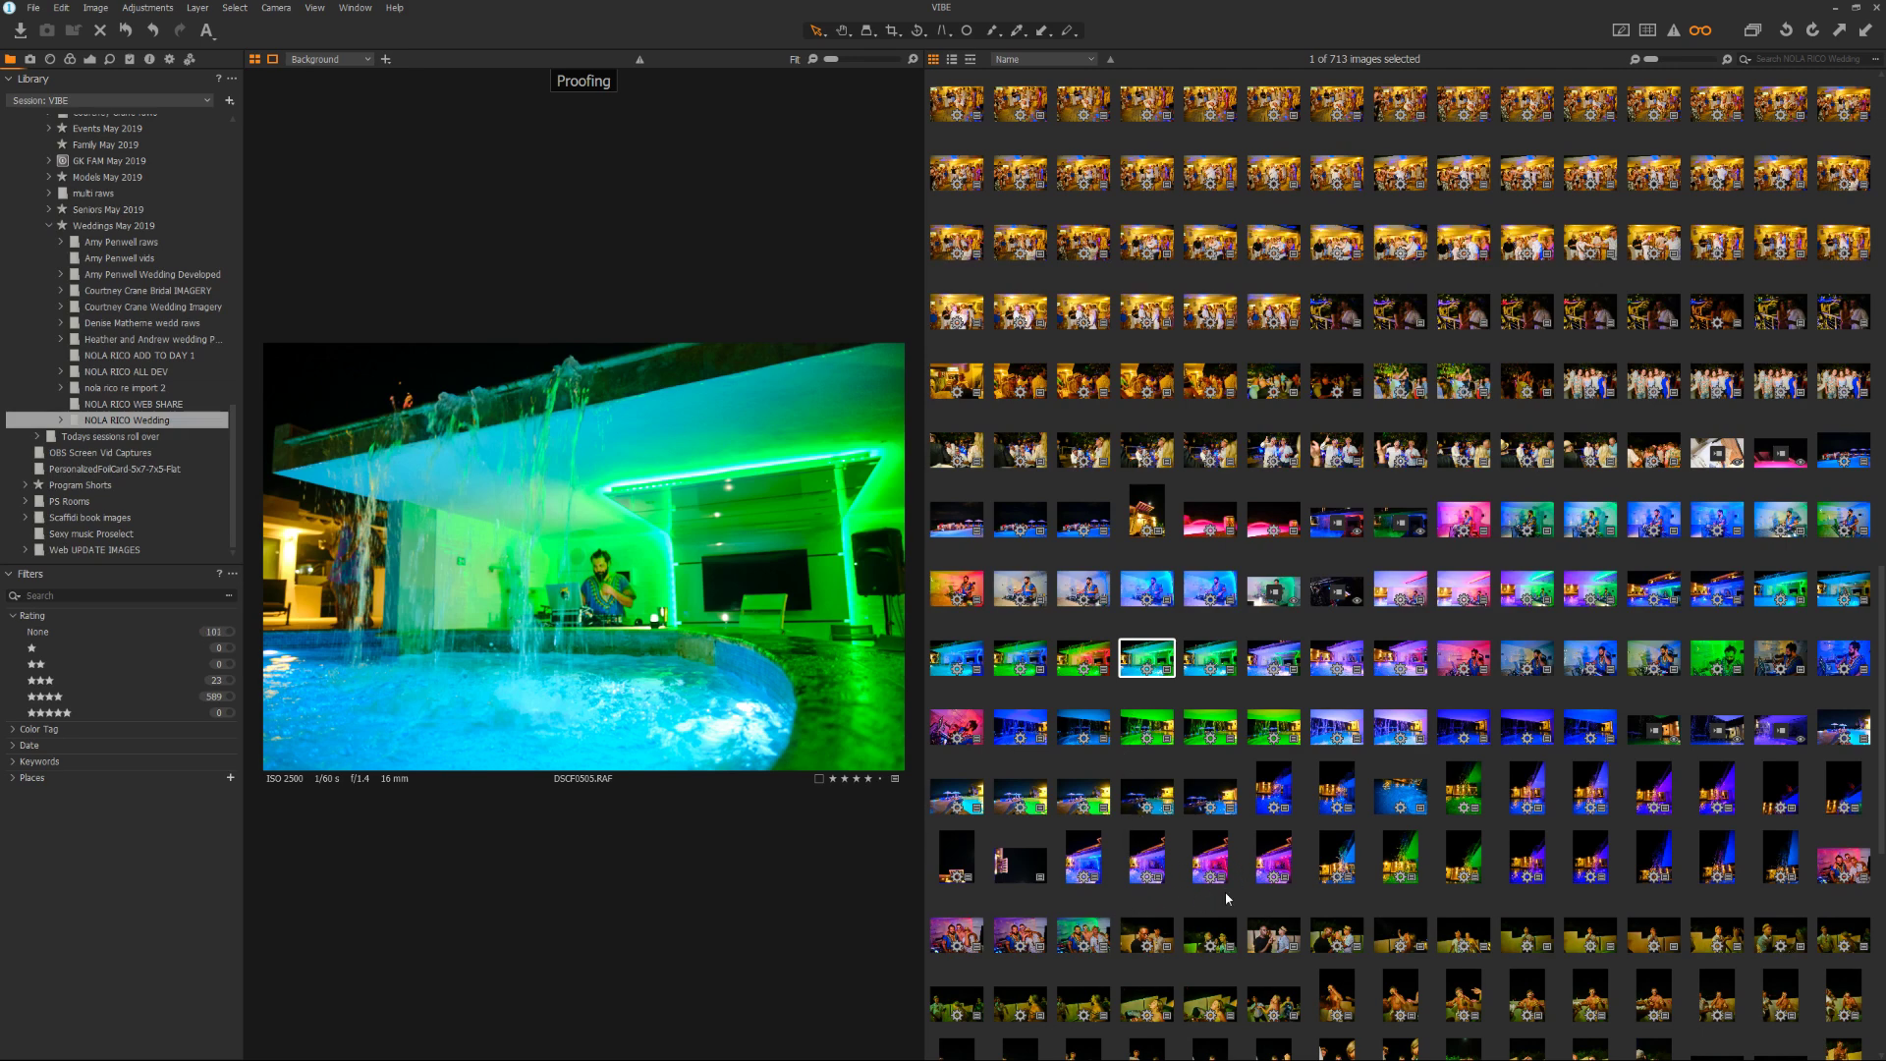
pyautogui.click(1731, 860)
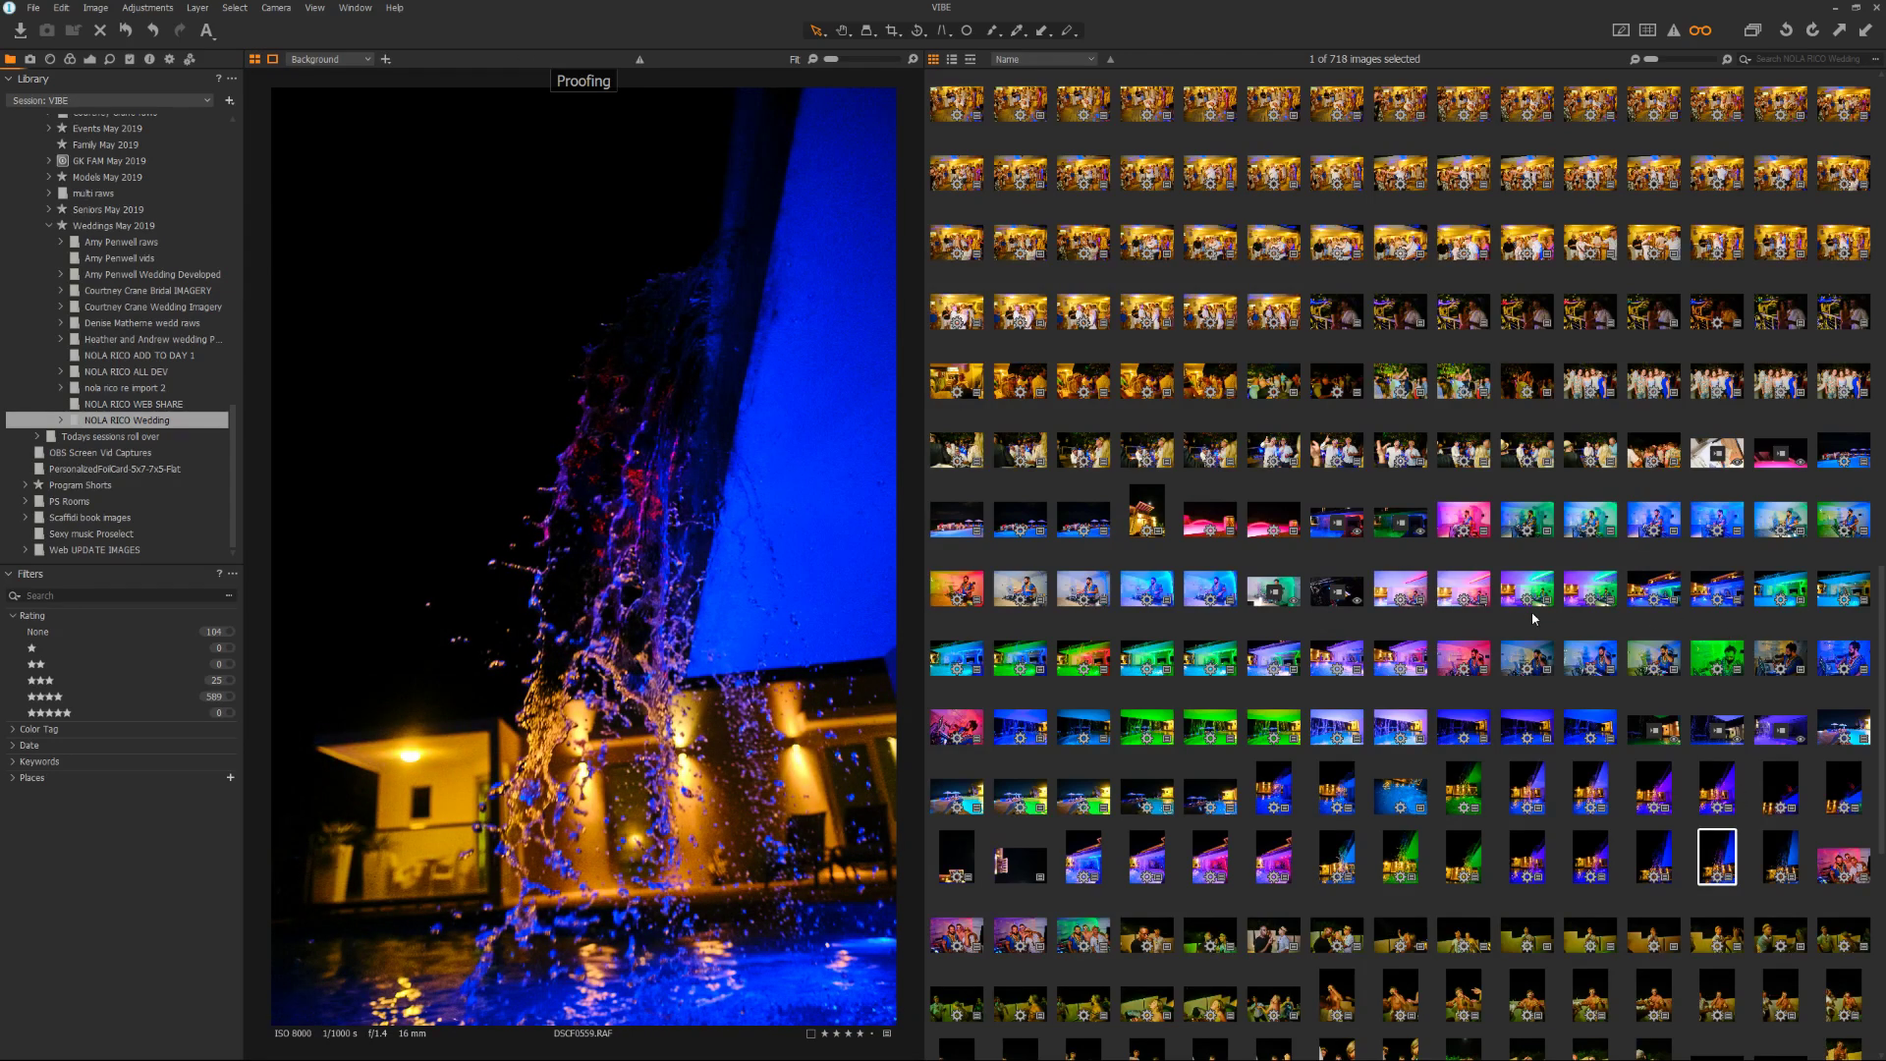
pyautogui.click(1156, 518)
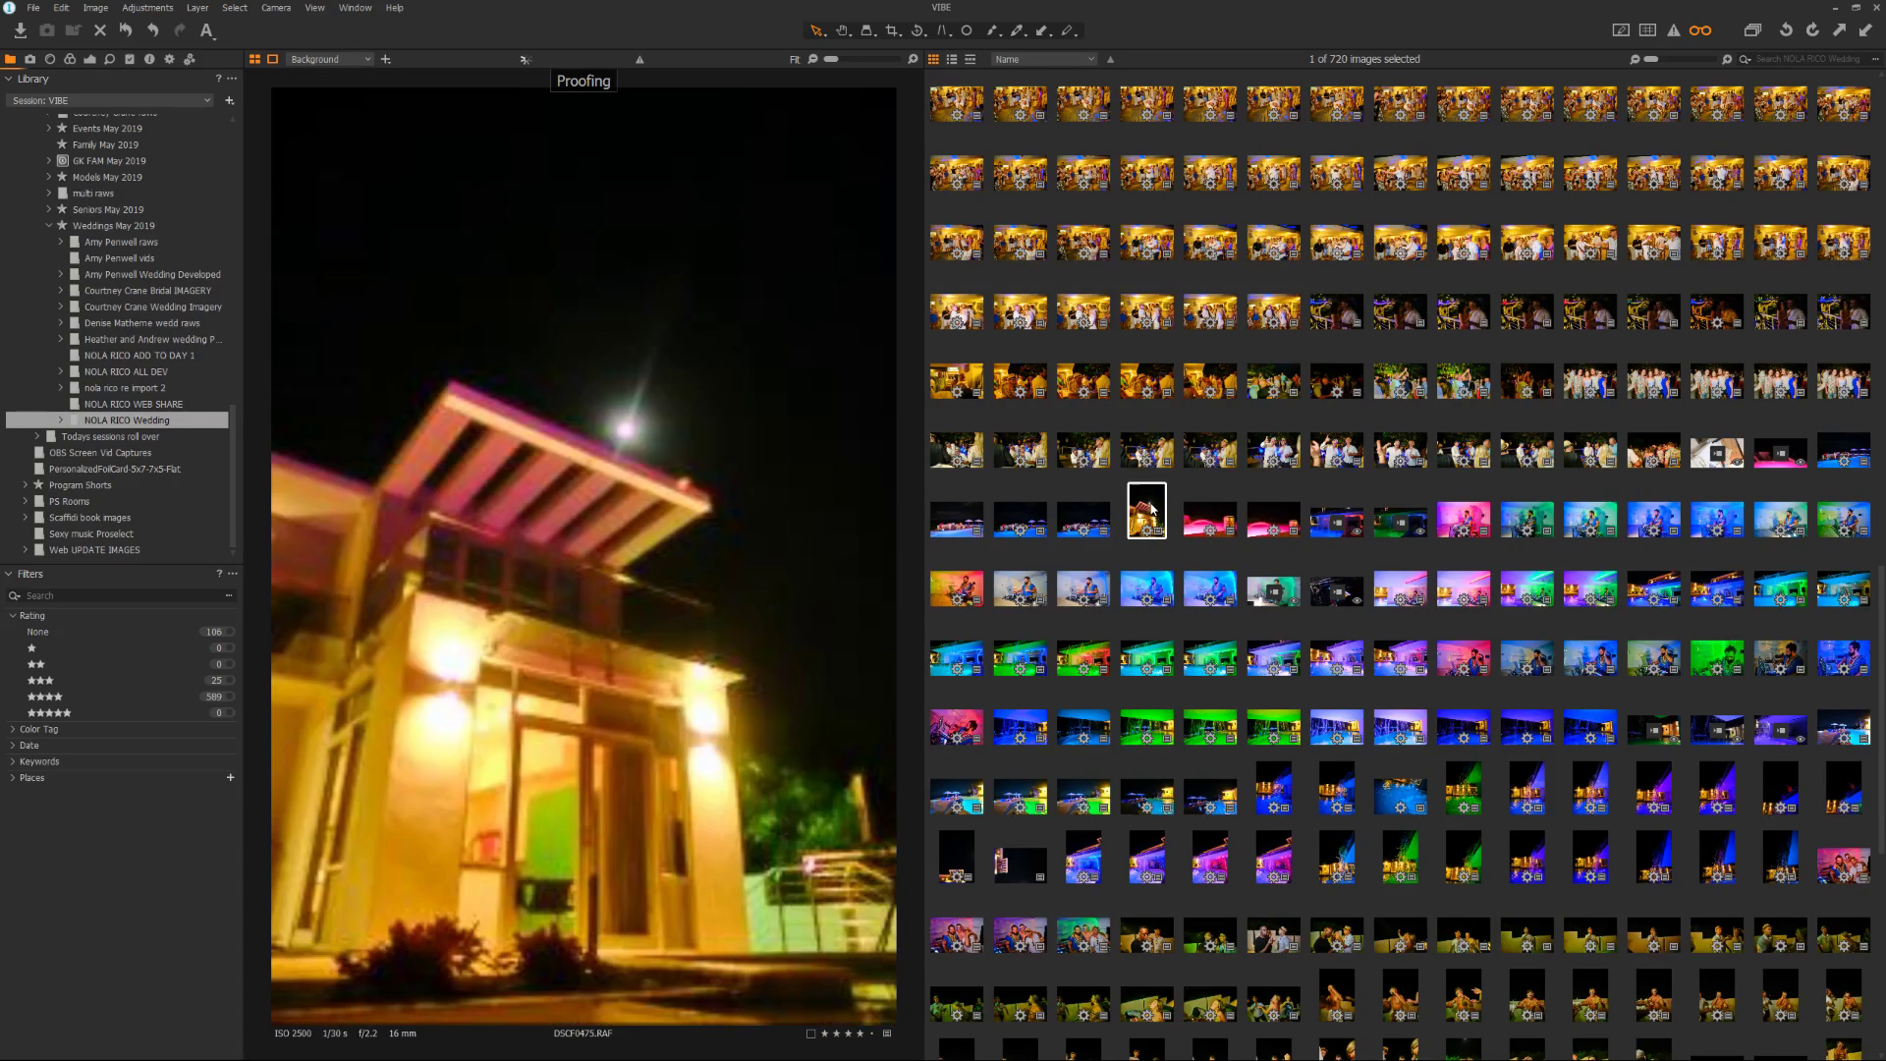
pyautogui.click(1082, 519)
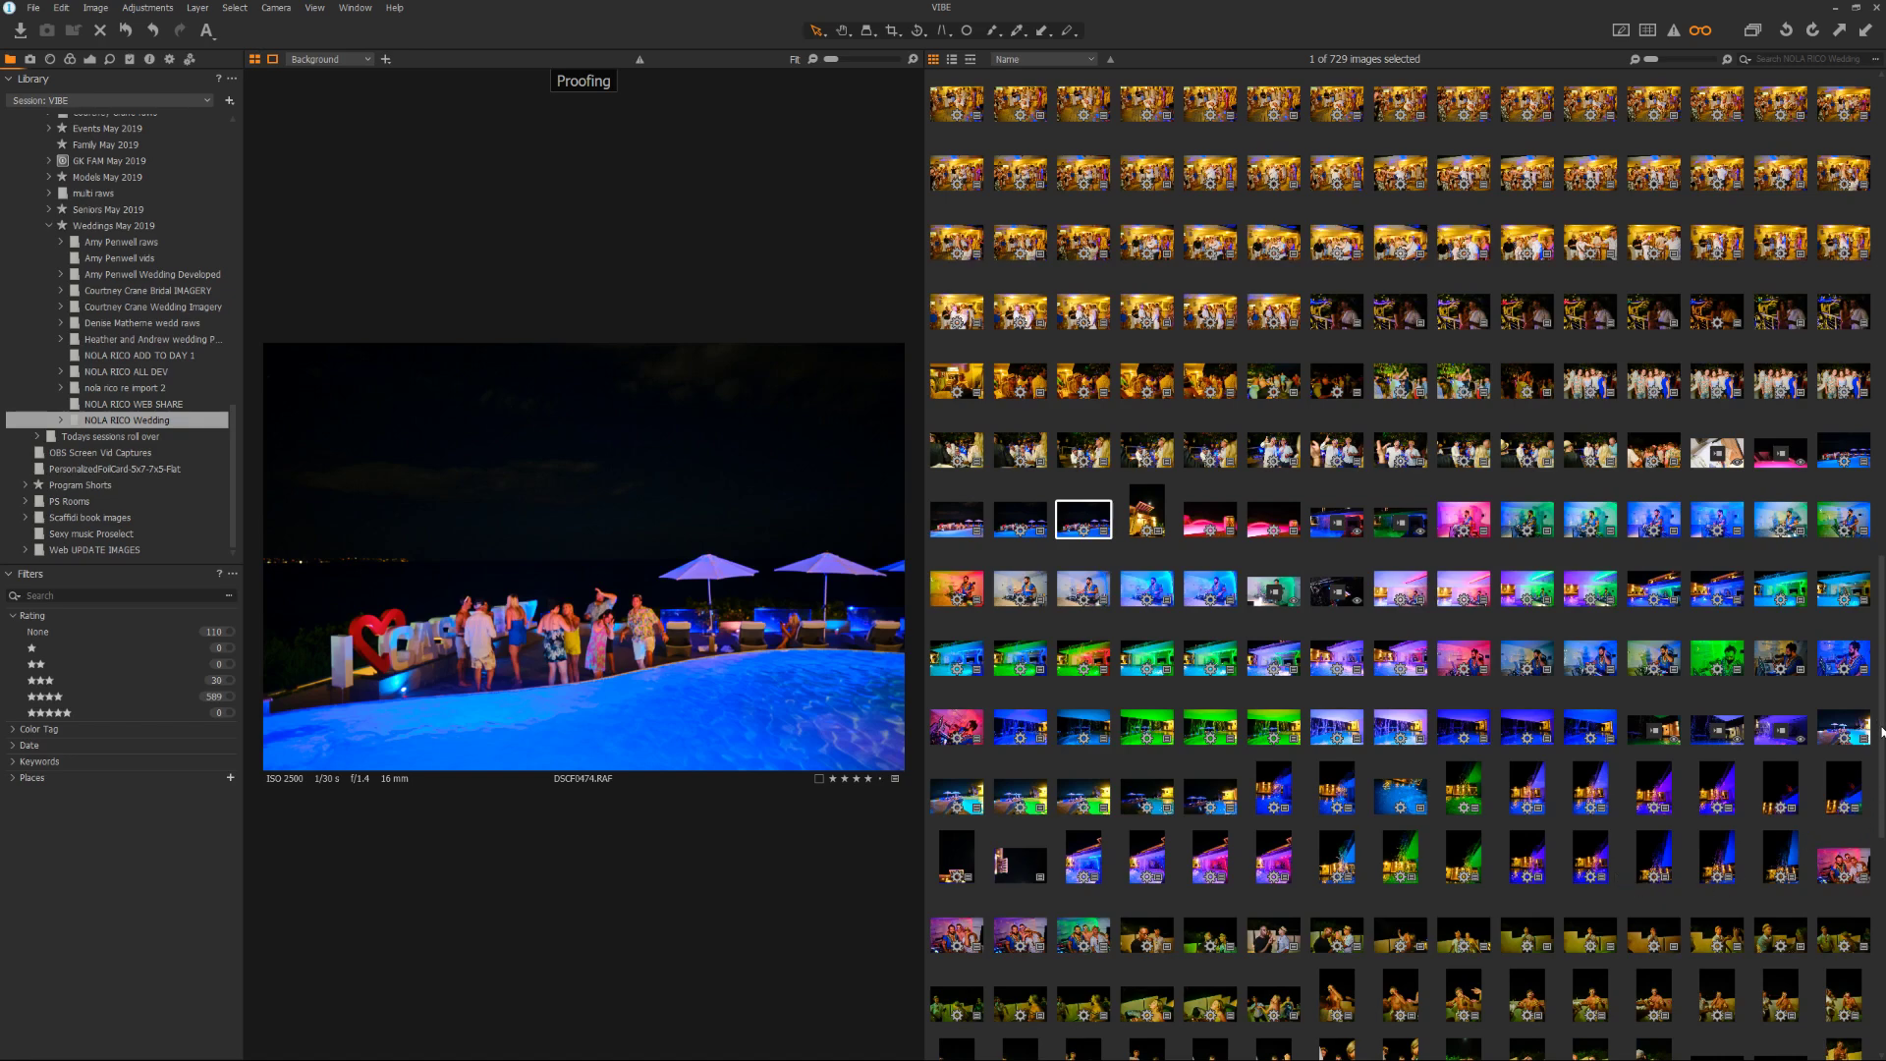
# Preview the late-night poolside photos DSCF0654.RAF, with pink-lit guests, and DSCF0656.RAF
pyautogui.scroll(-5, 1882, 725)
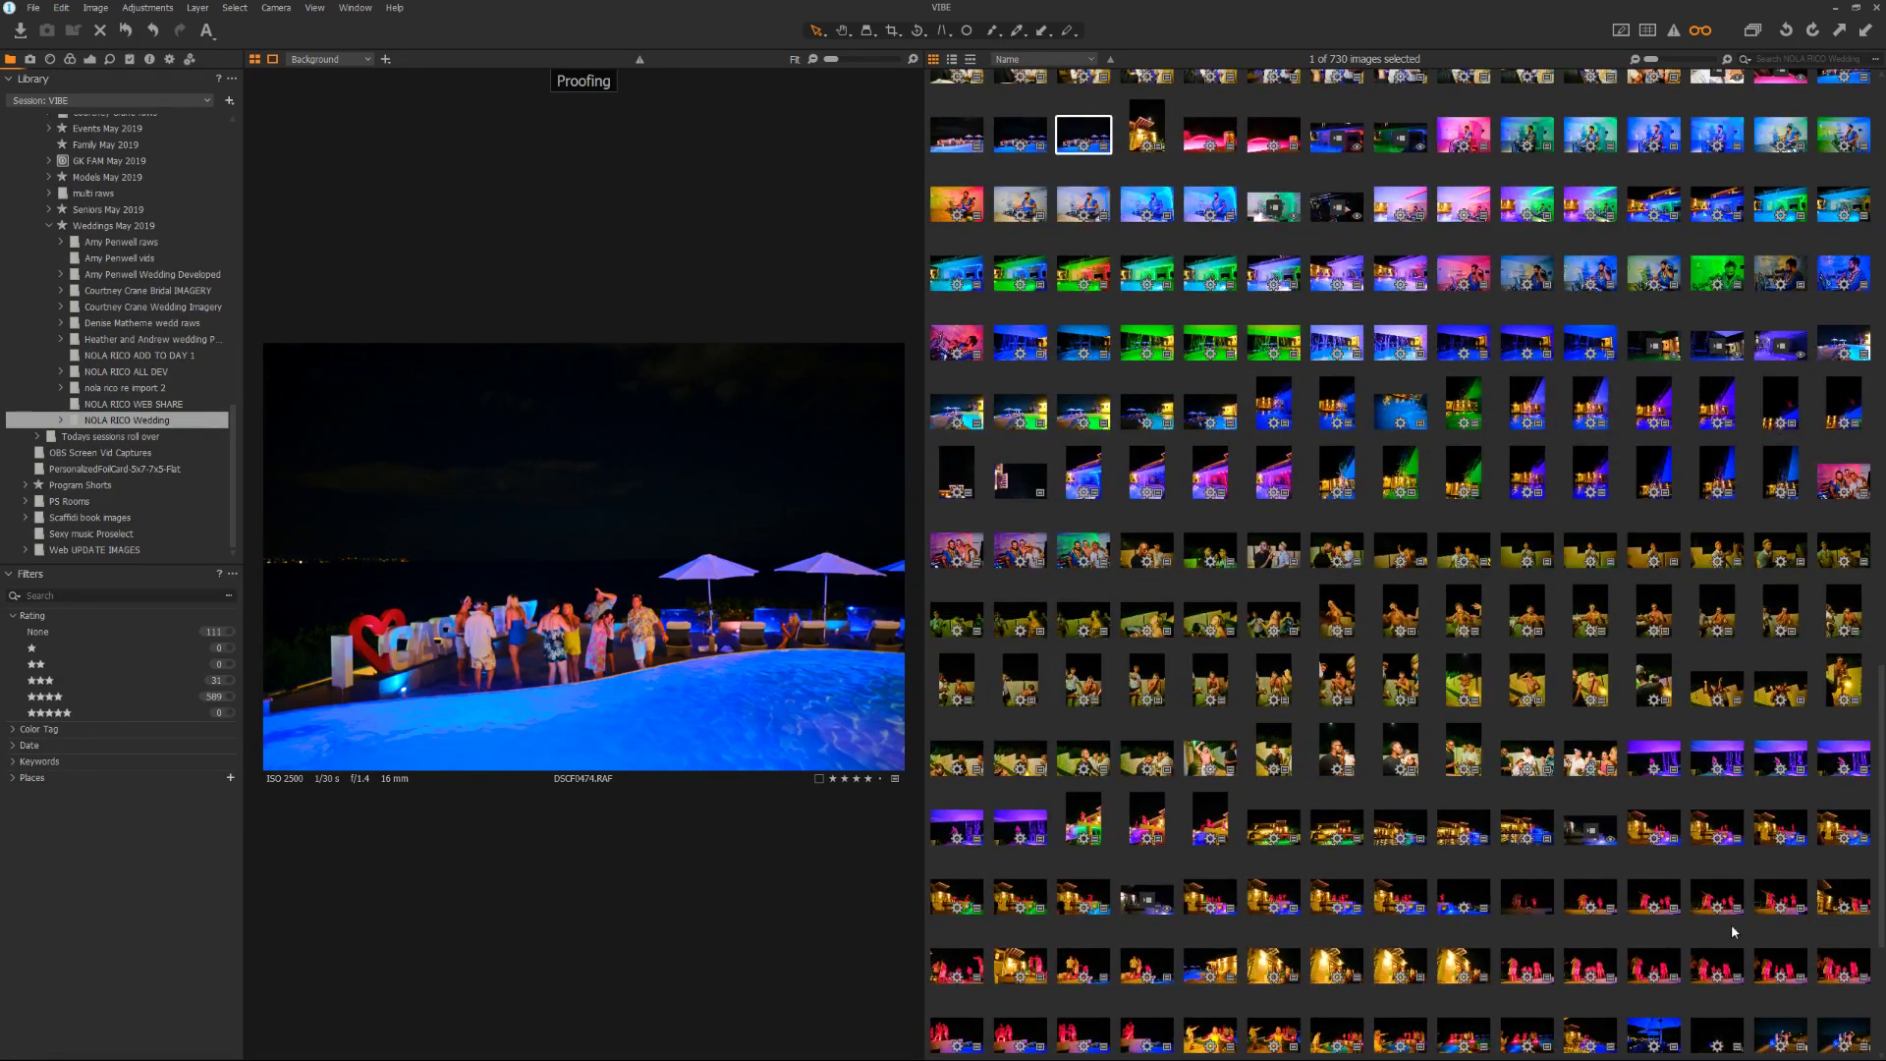
pyautogui.click(1084, 967)
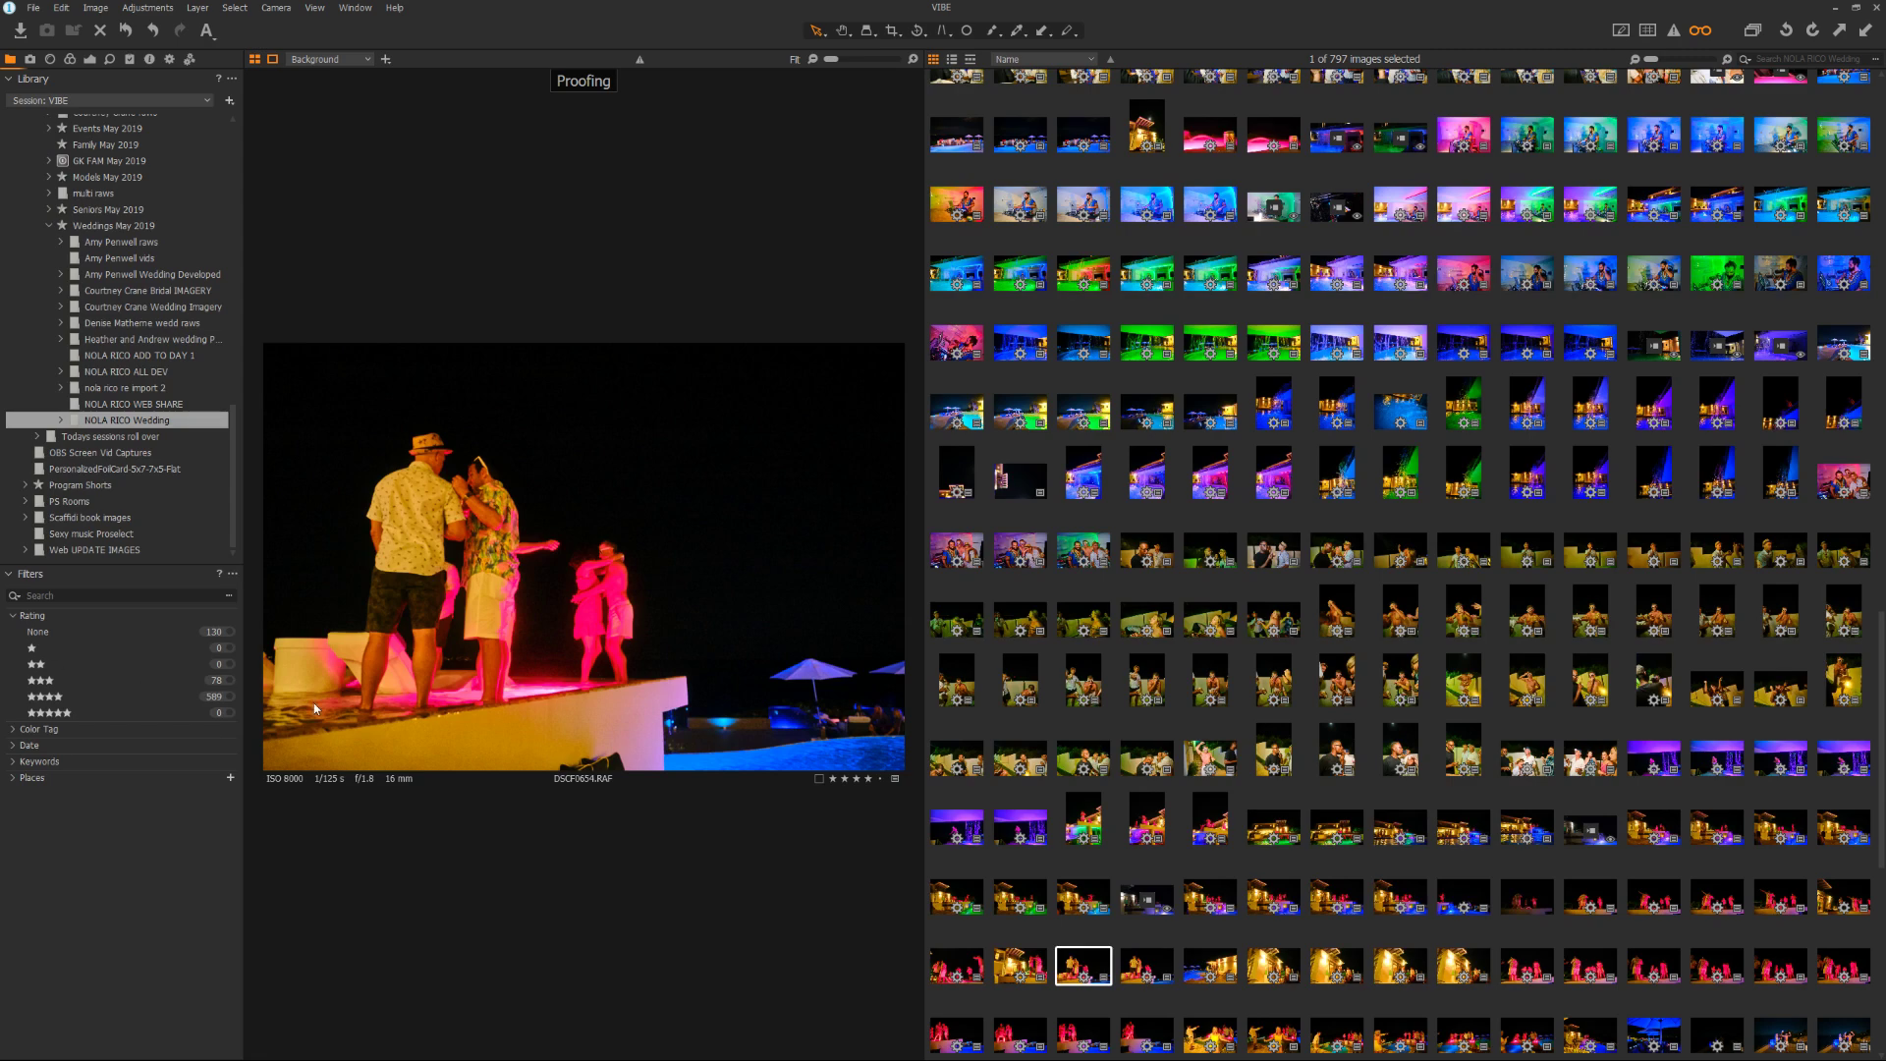
pyautogui.click(1228, 959)
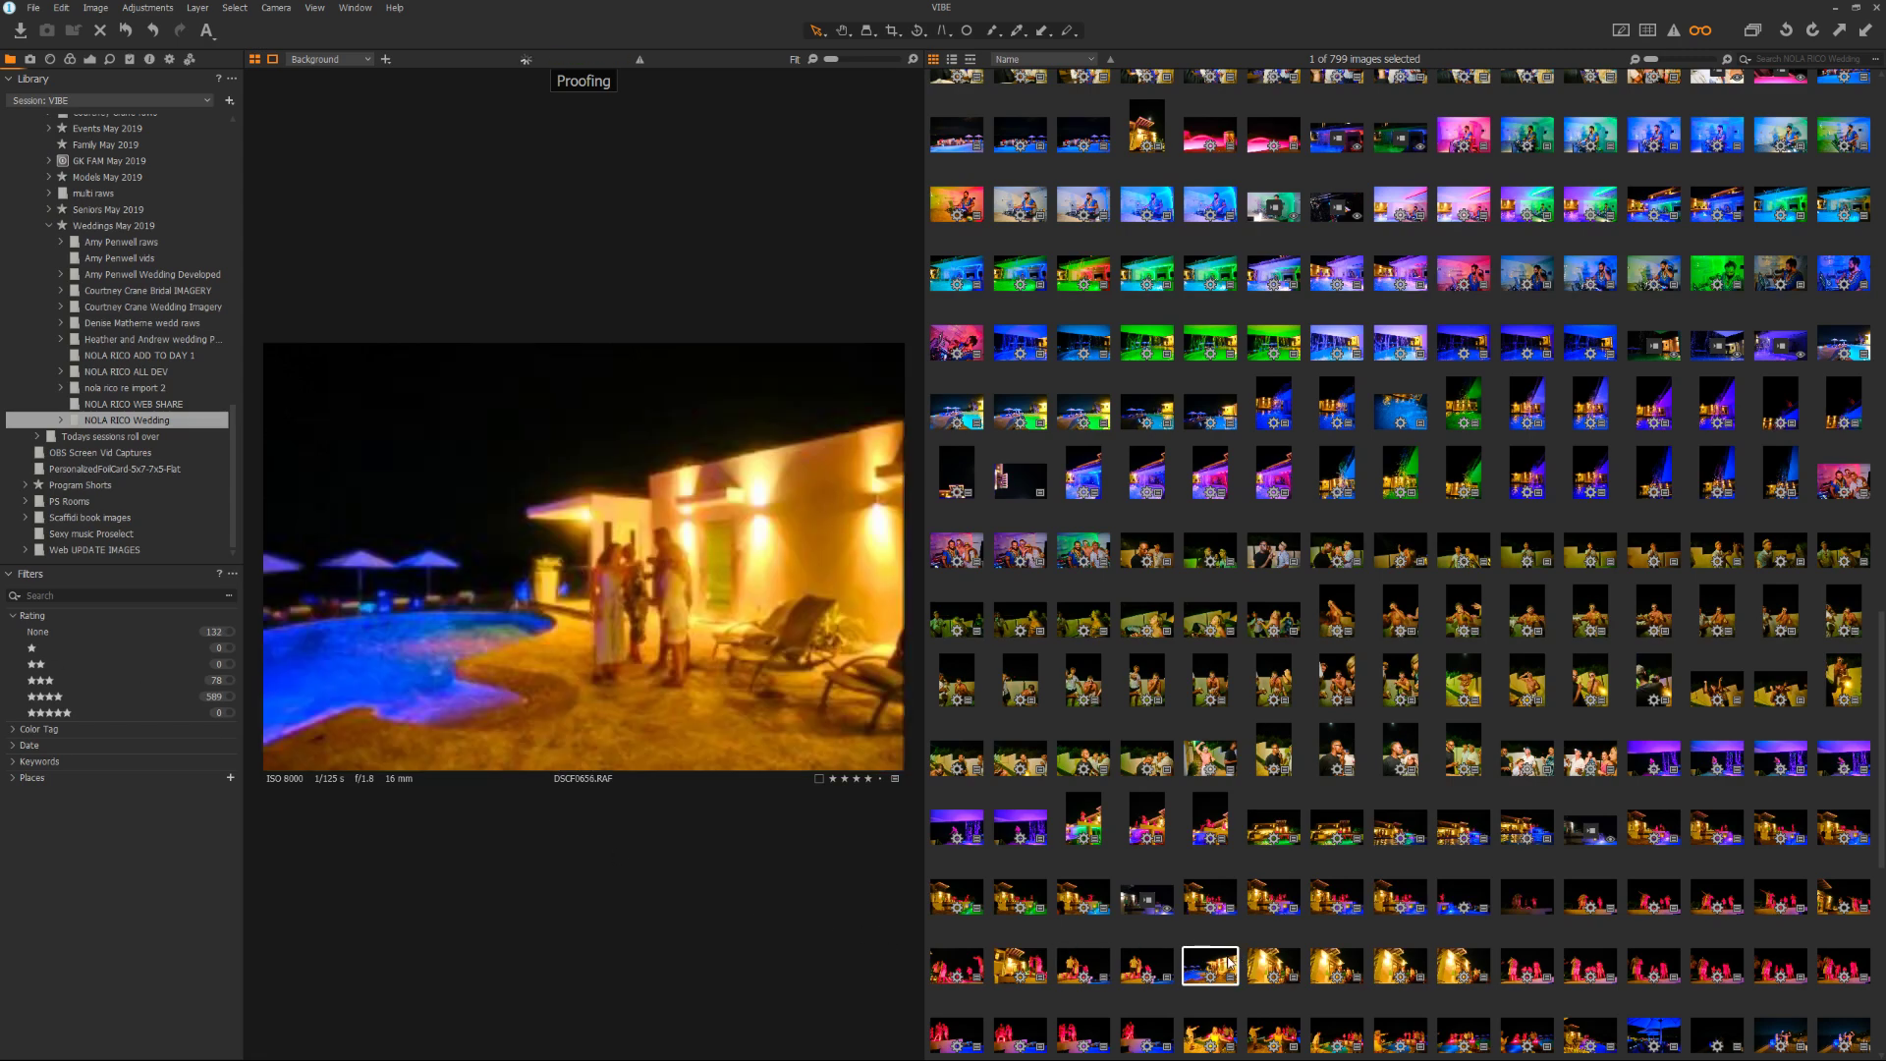
# Browse down the rows to the daytime preparation photos as far as DSCF0827.RAF, and go back to DSCF0797.RAF of the white living room
pyautogui.press('Down')
pyautogui.press('Down')
pyautogui.press('Down')
pyautogui.press('Down')
pyautogui.press('Down')
pyautogui.press('Down')
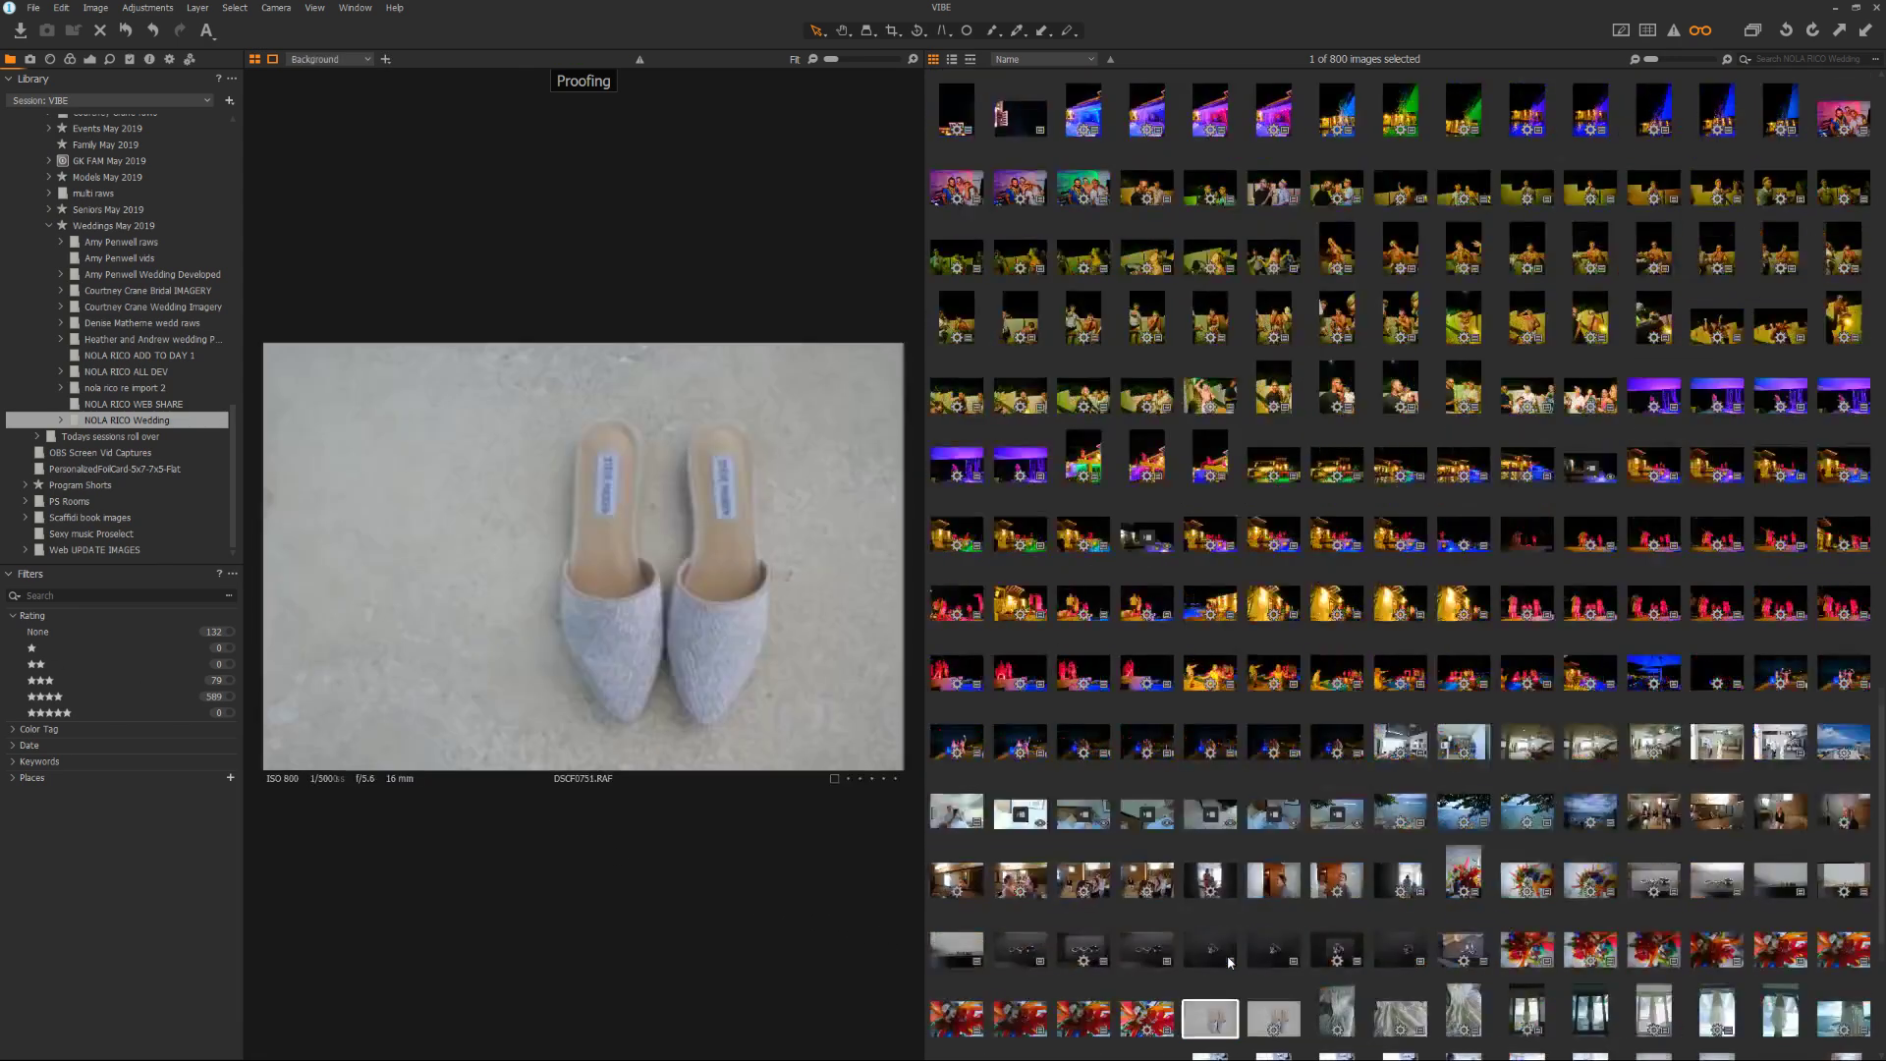
pyautogui.press('Down')
pyautogui.press('Down')
pyautogui.press('Down')
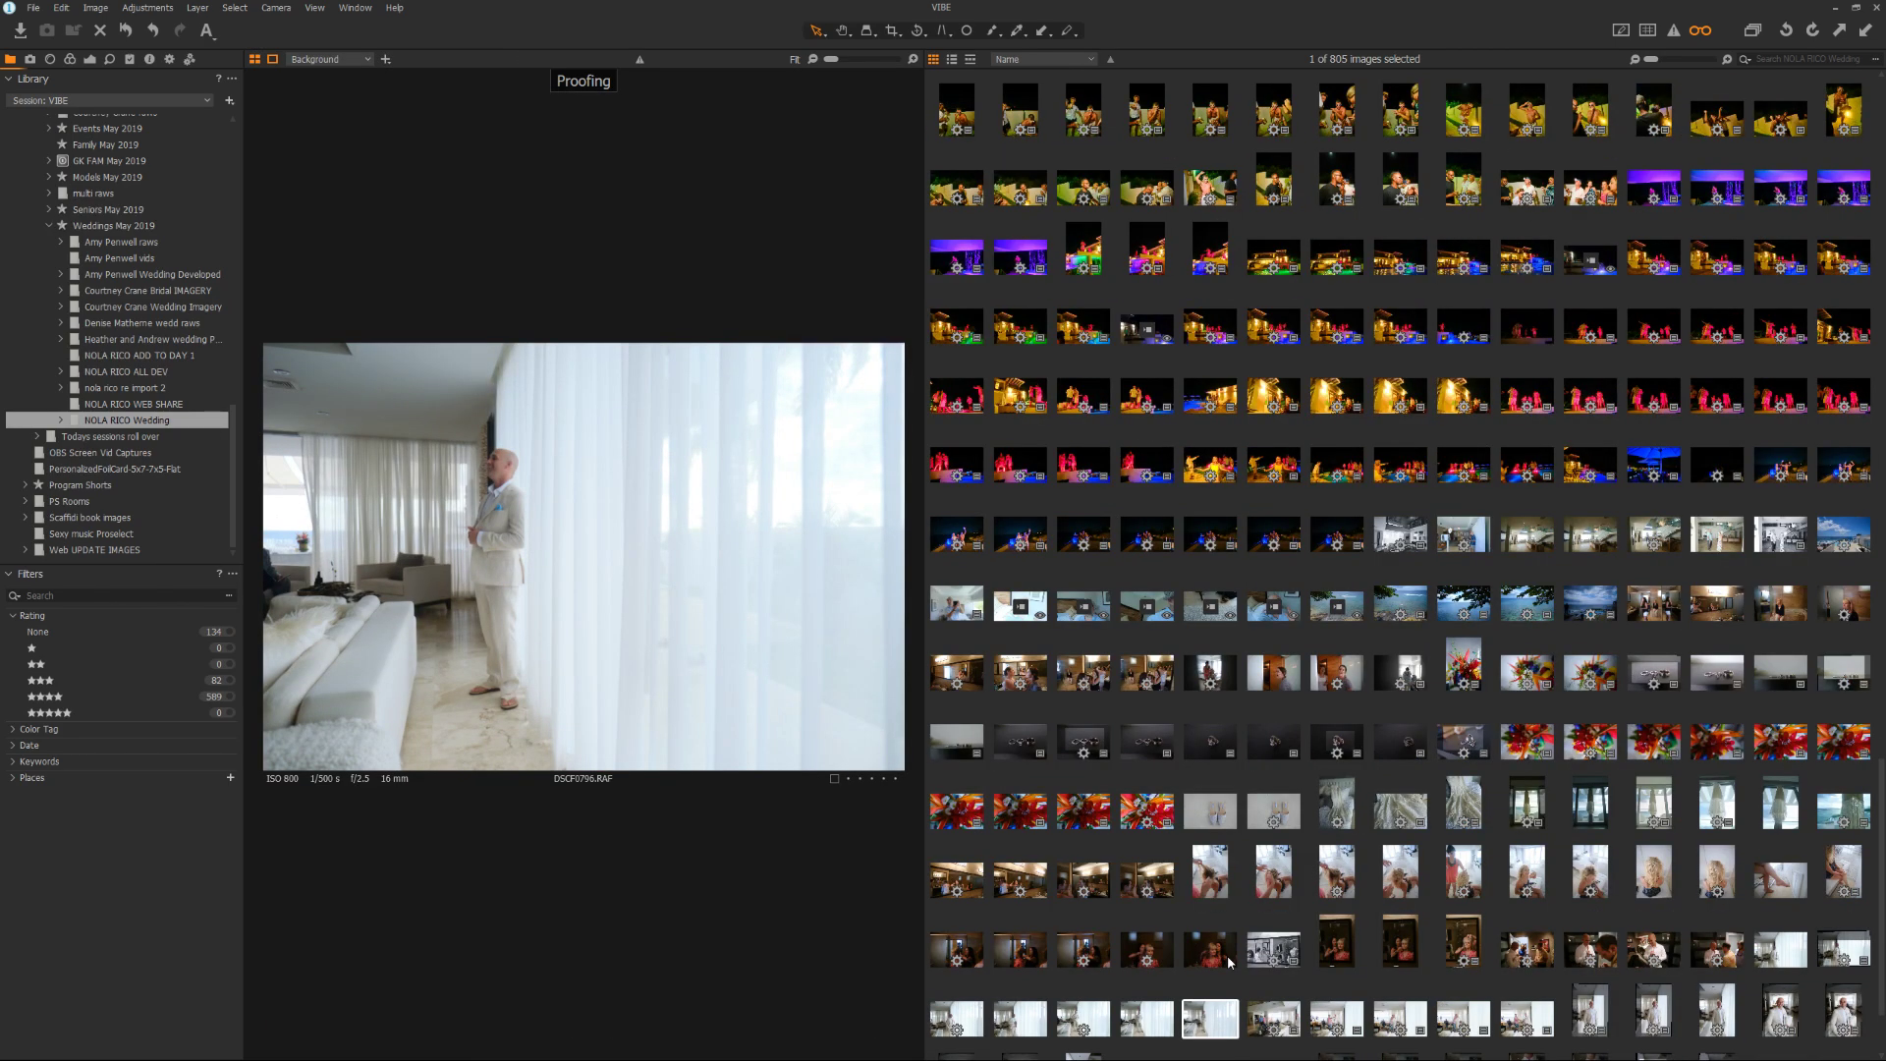
pyautogui.press('Right')
pyautogui.press('Down')
pyautogui.press('Down')
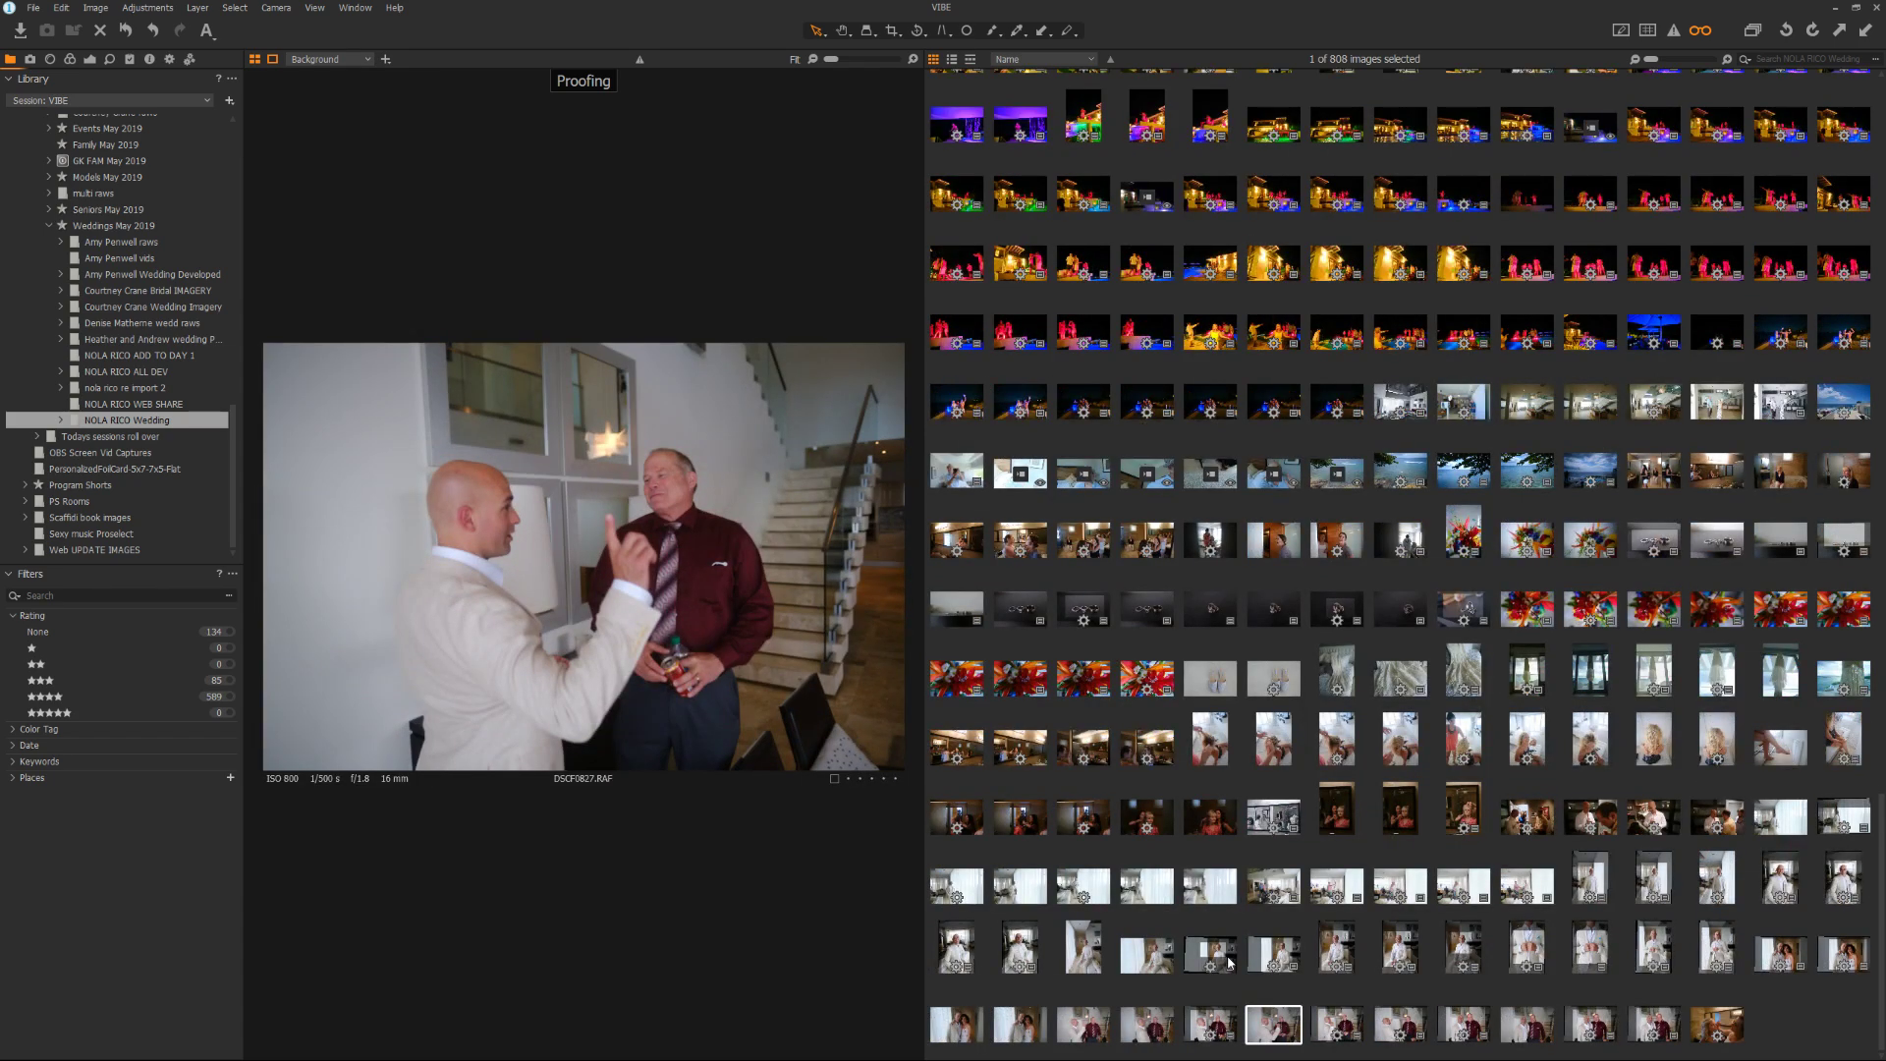
pyautogui.press('Up')
pyautogui.press('Up')
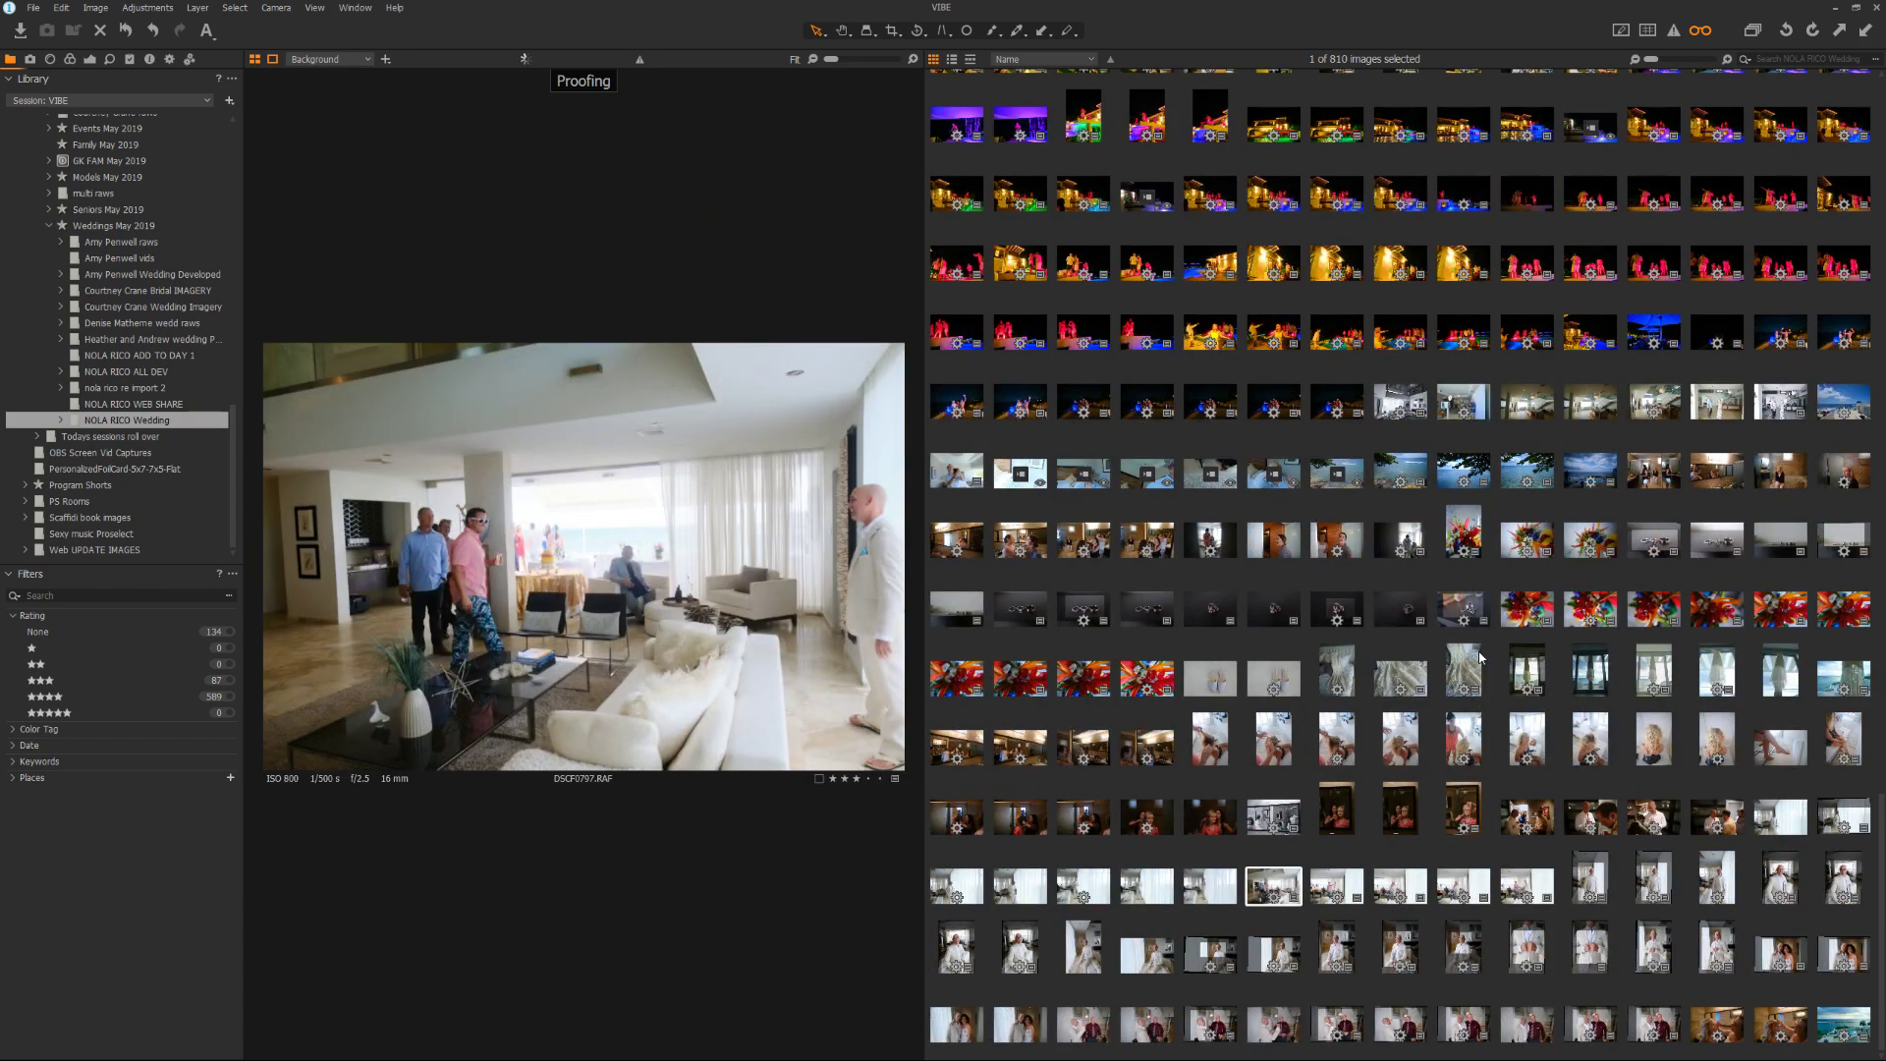
# Preview the ring close-up DSCF0742.RAF, the bouquet photo DSCF0727.RAF and the ring-on-petal photo DSCF0744.RAF
pyautogui.click(1600, 604)
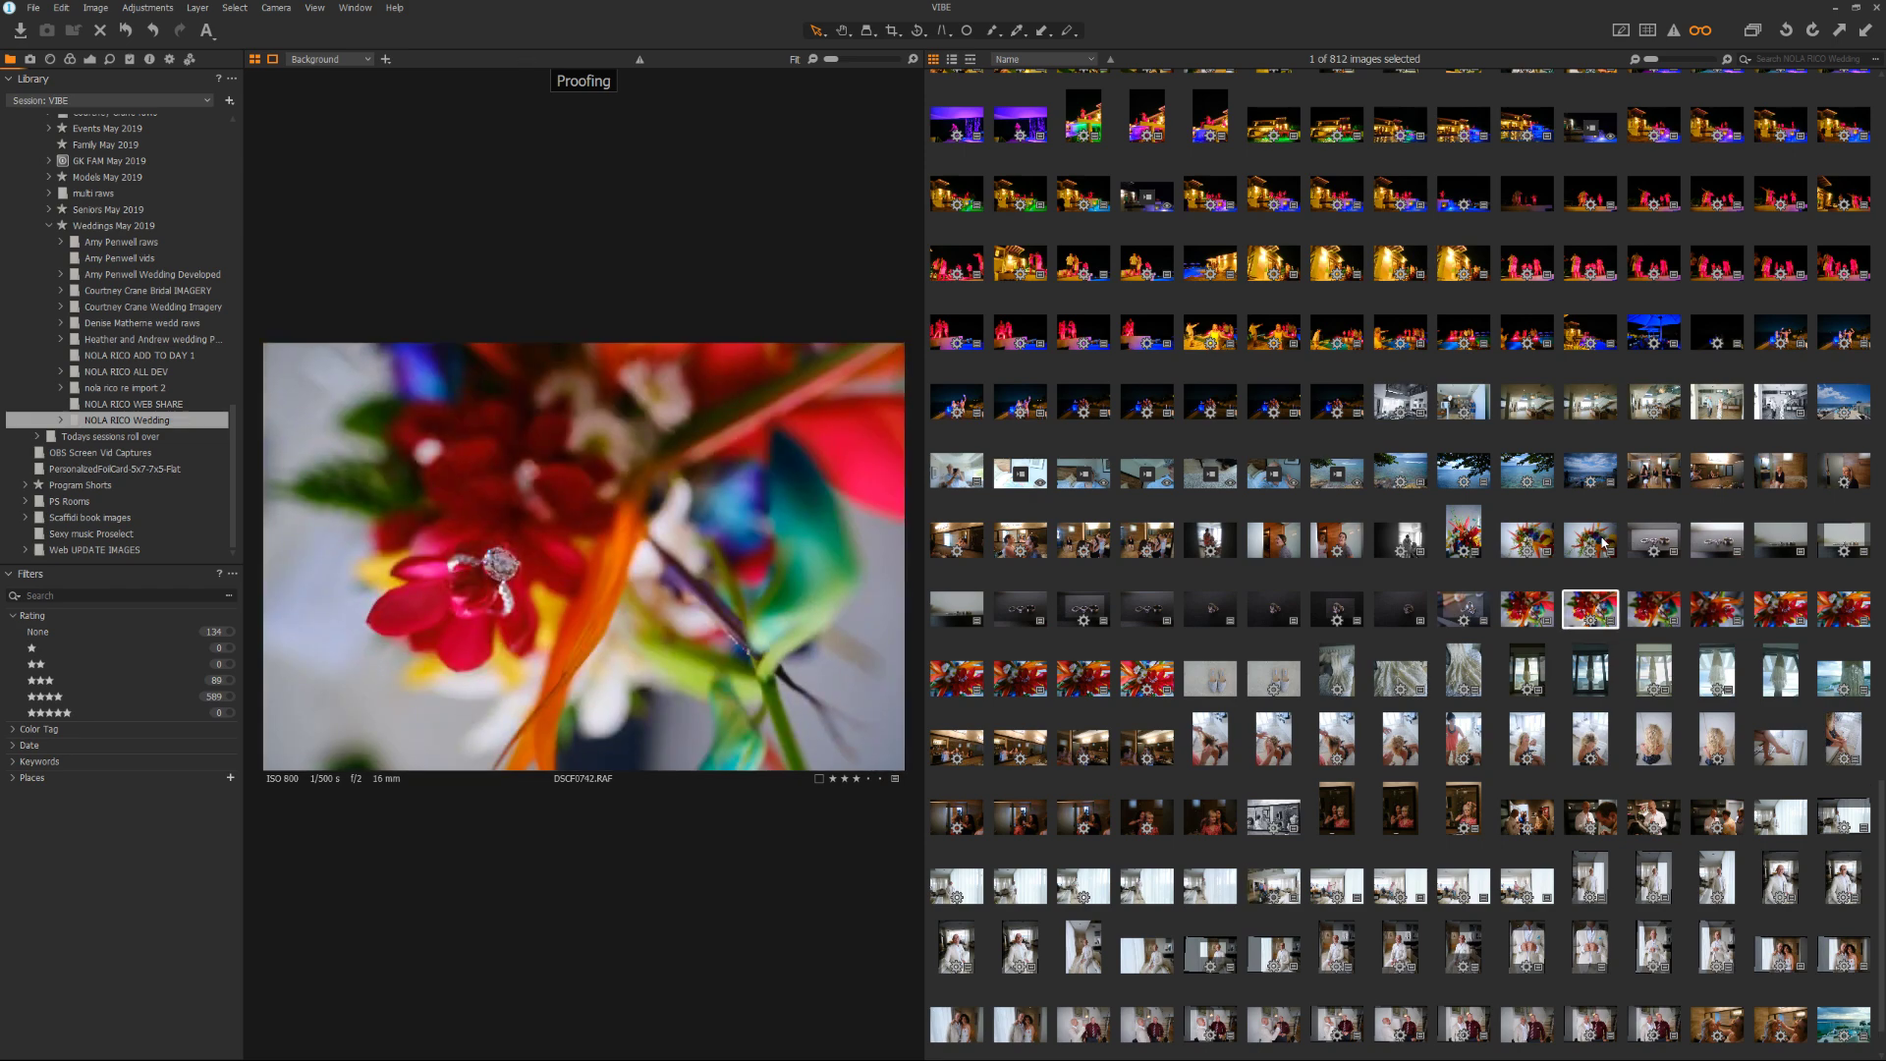
pyautogui.click(1603, 541)
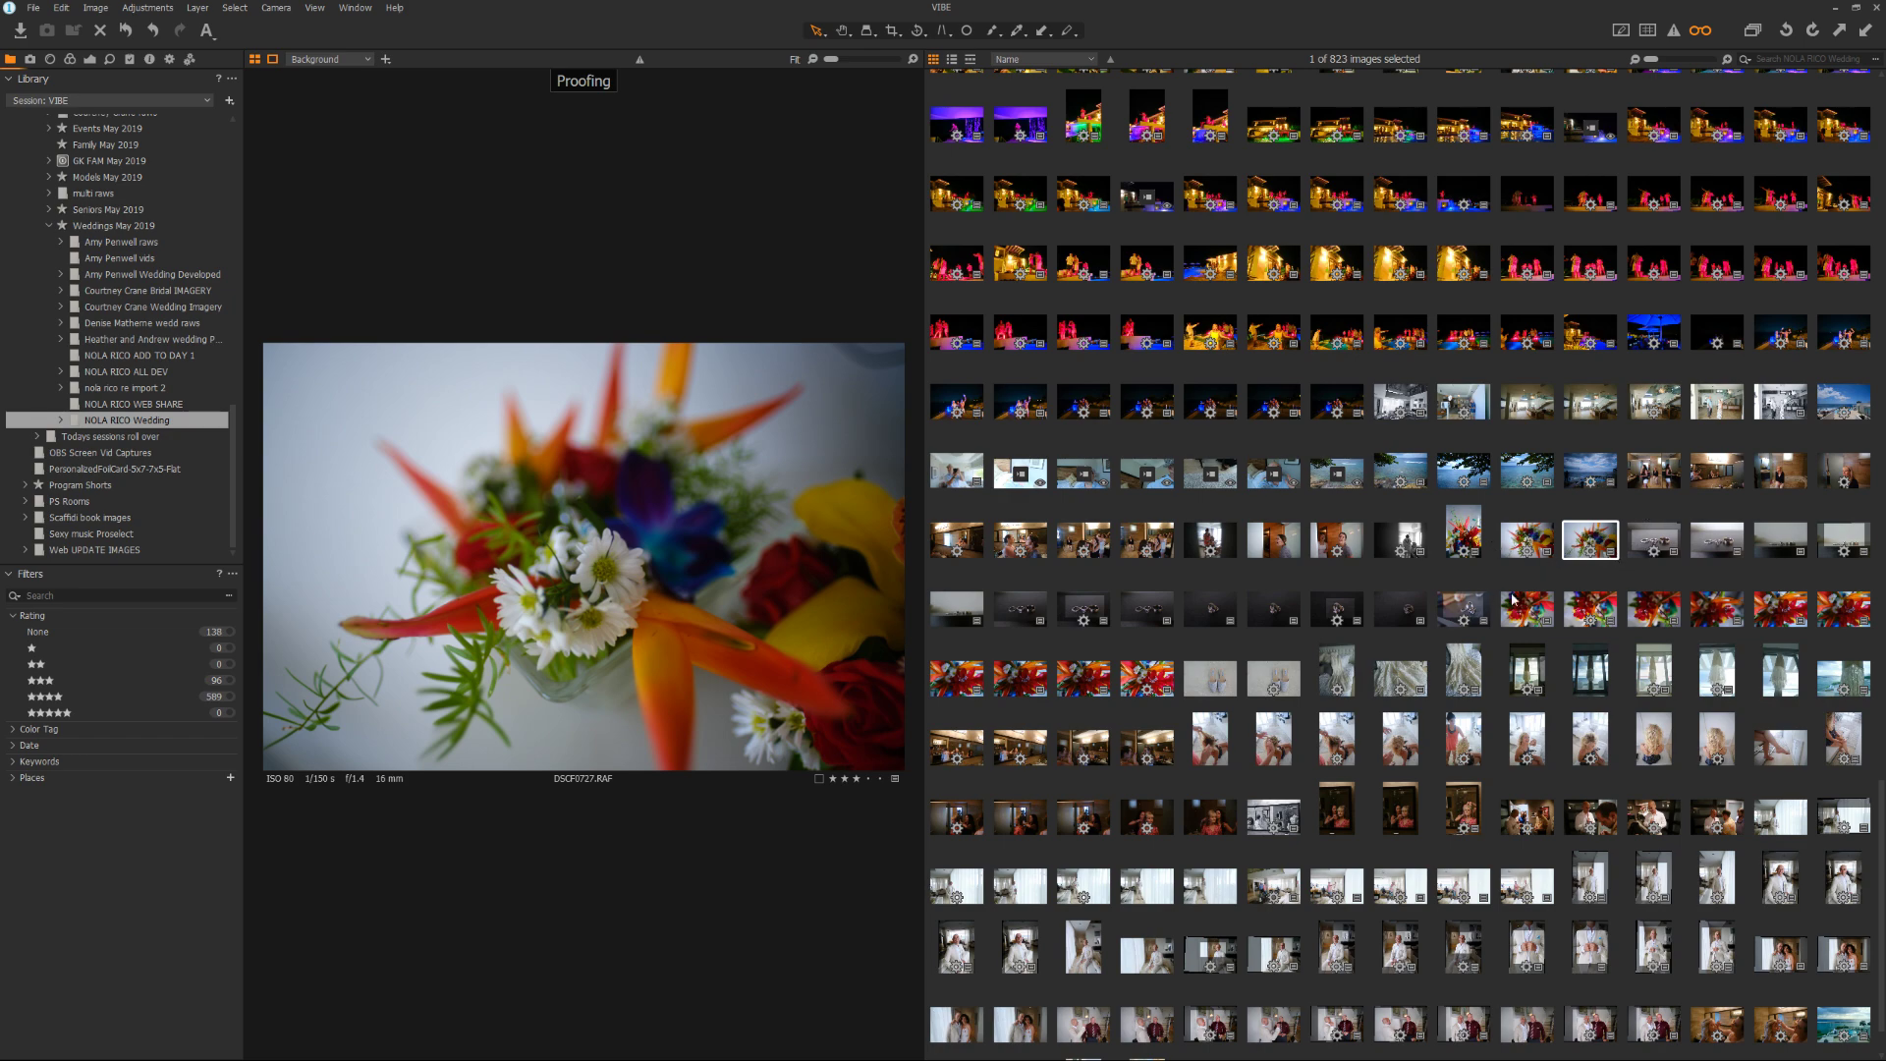
pyautogui.click(1713, 609)
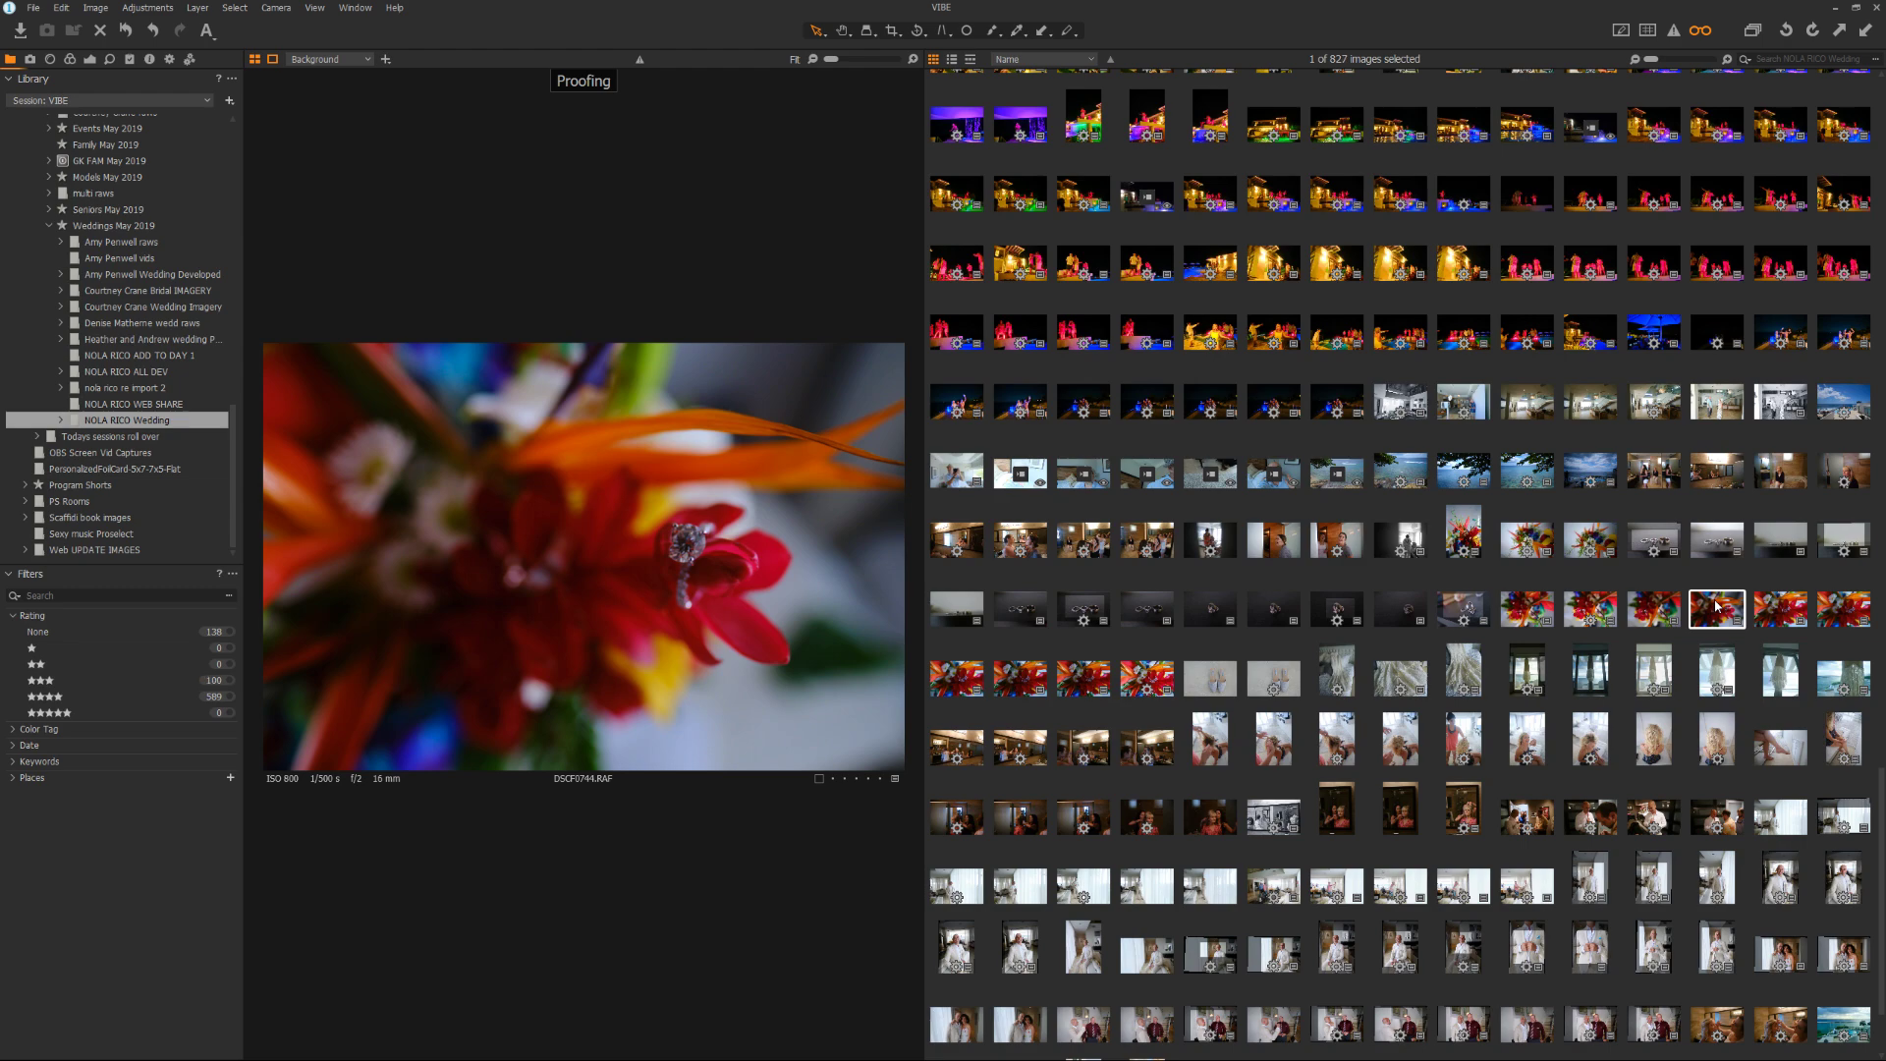
# Step through the remaining ring-on-bouquet close-ups up to the shoes photo, and return to the ring image DSCF0750.RAF
pyautogui.press('Right')
pyautogui.press('Right')
pyautogui.press('Right')
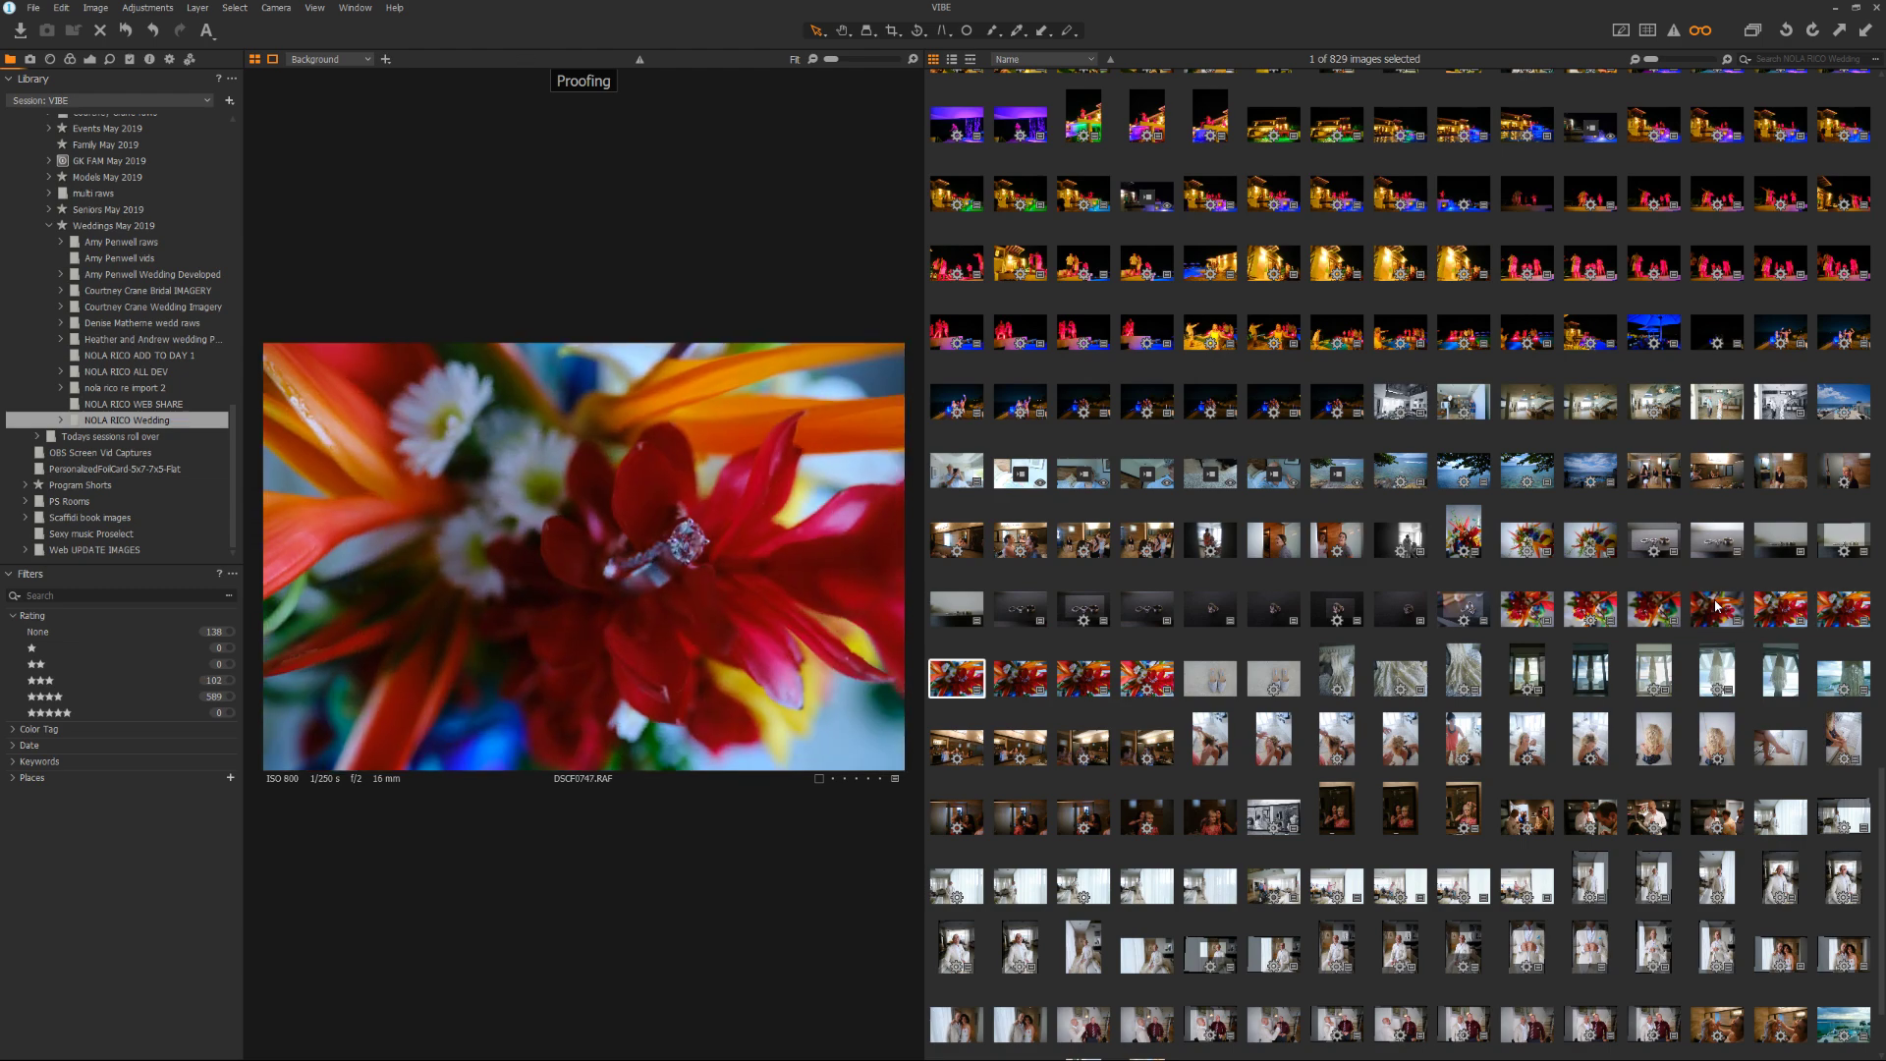
pyautogui.press('Right')
pyautogui.press('Right')
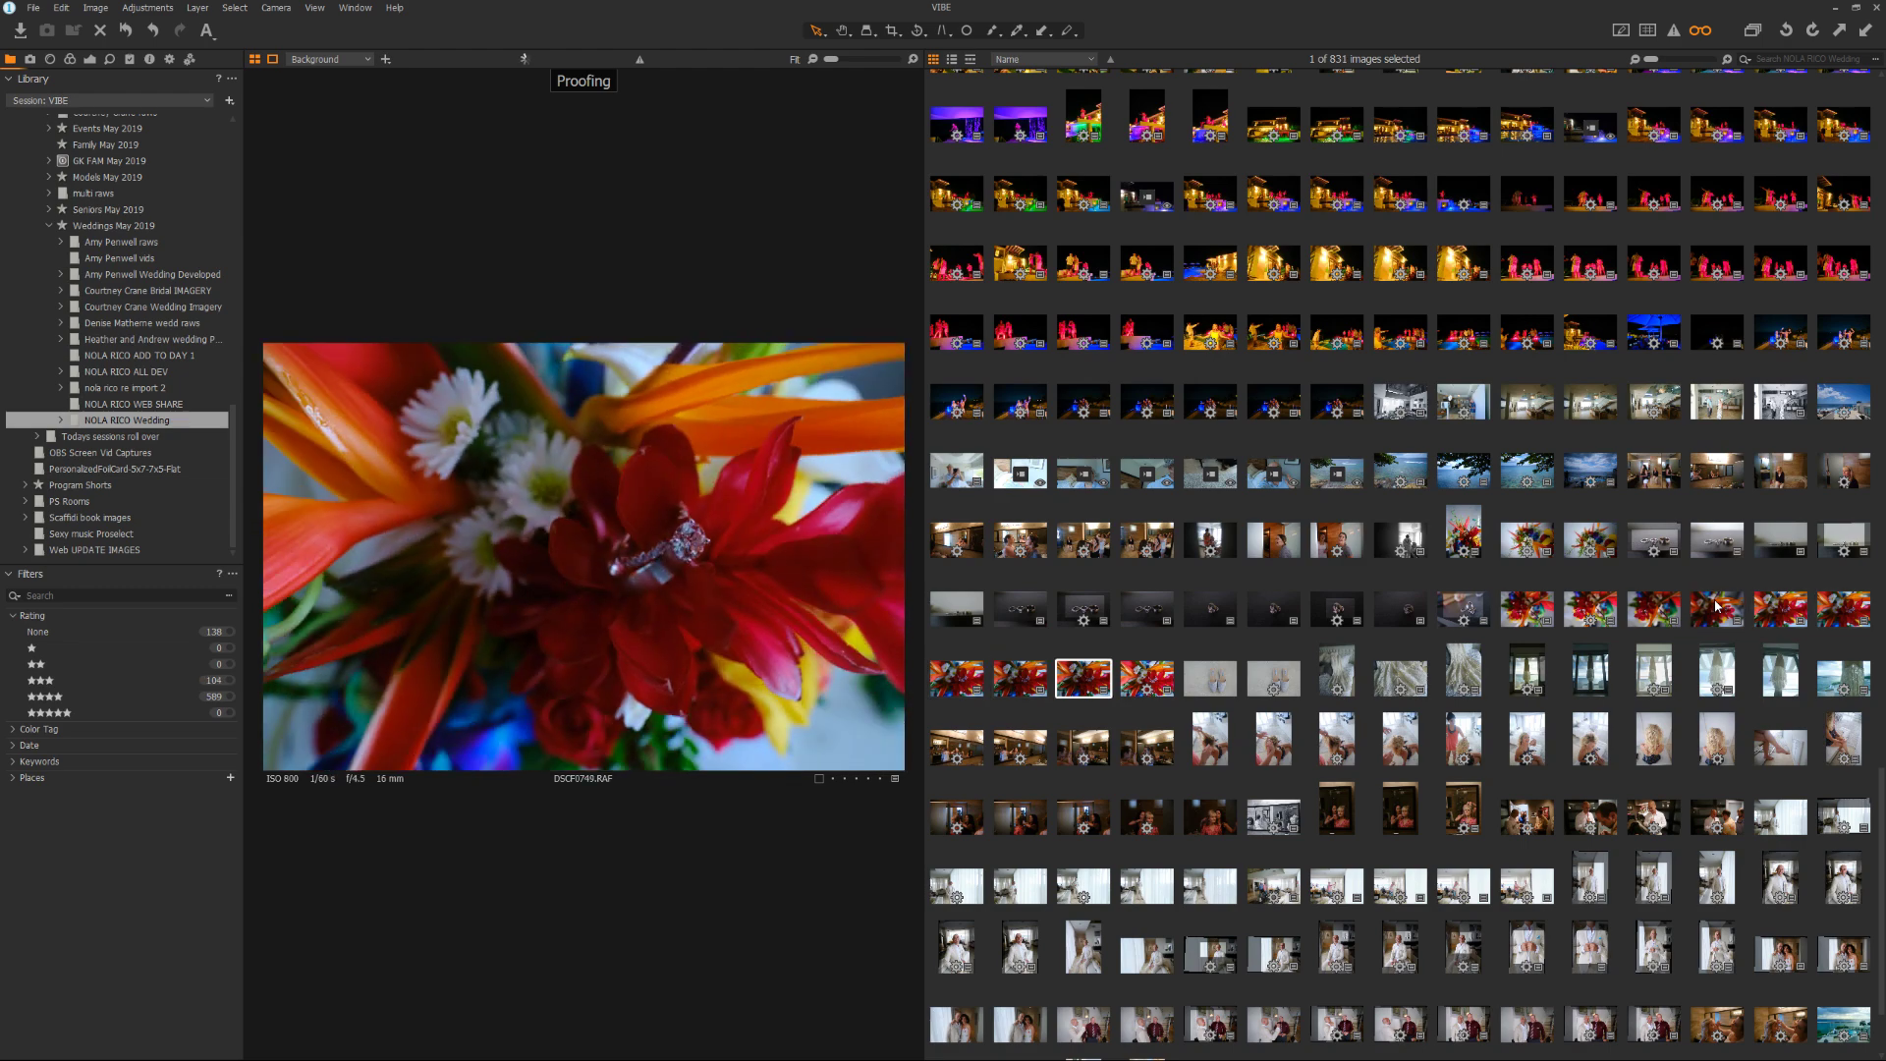
pyautogui.press('Right')
pyautogui.press('Right')
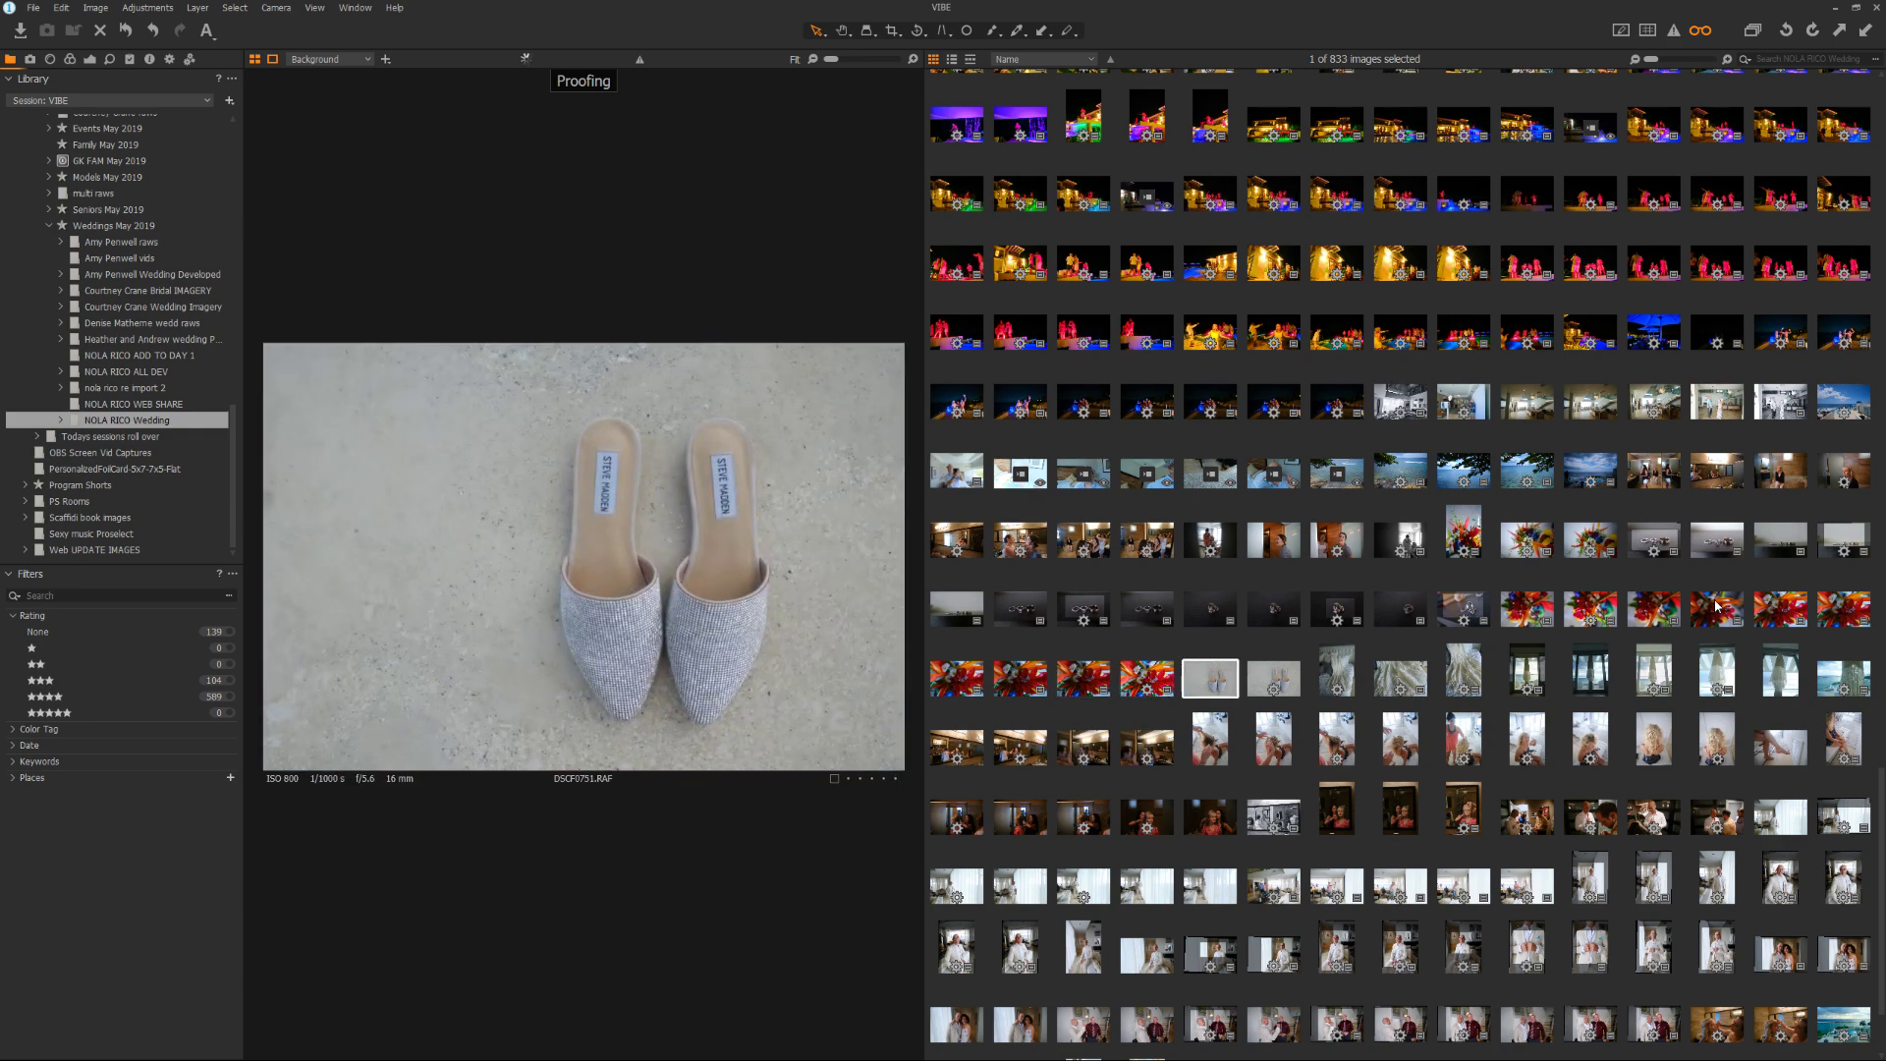
pyautogui.press('Left')
pyautogui.press('Left')
pyautogui.press('Right')
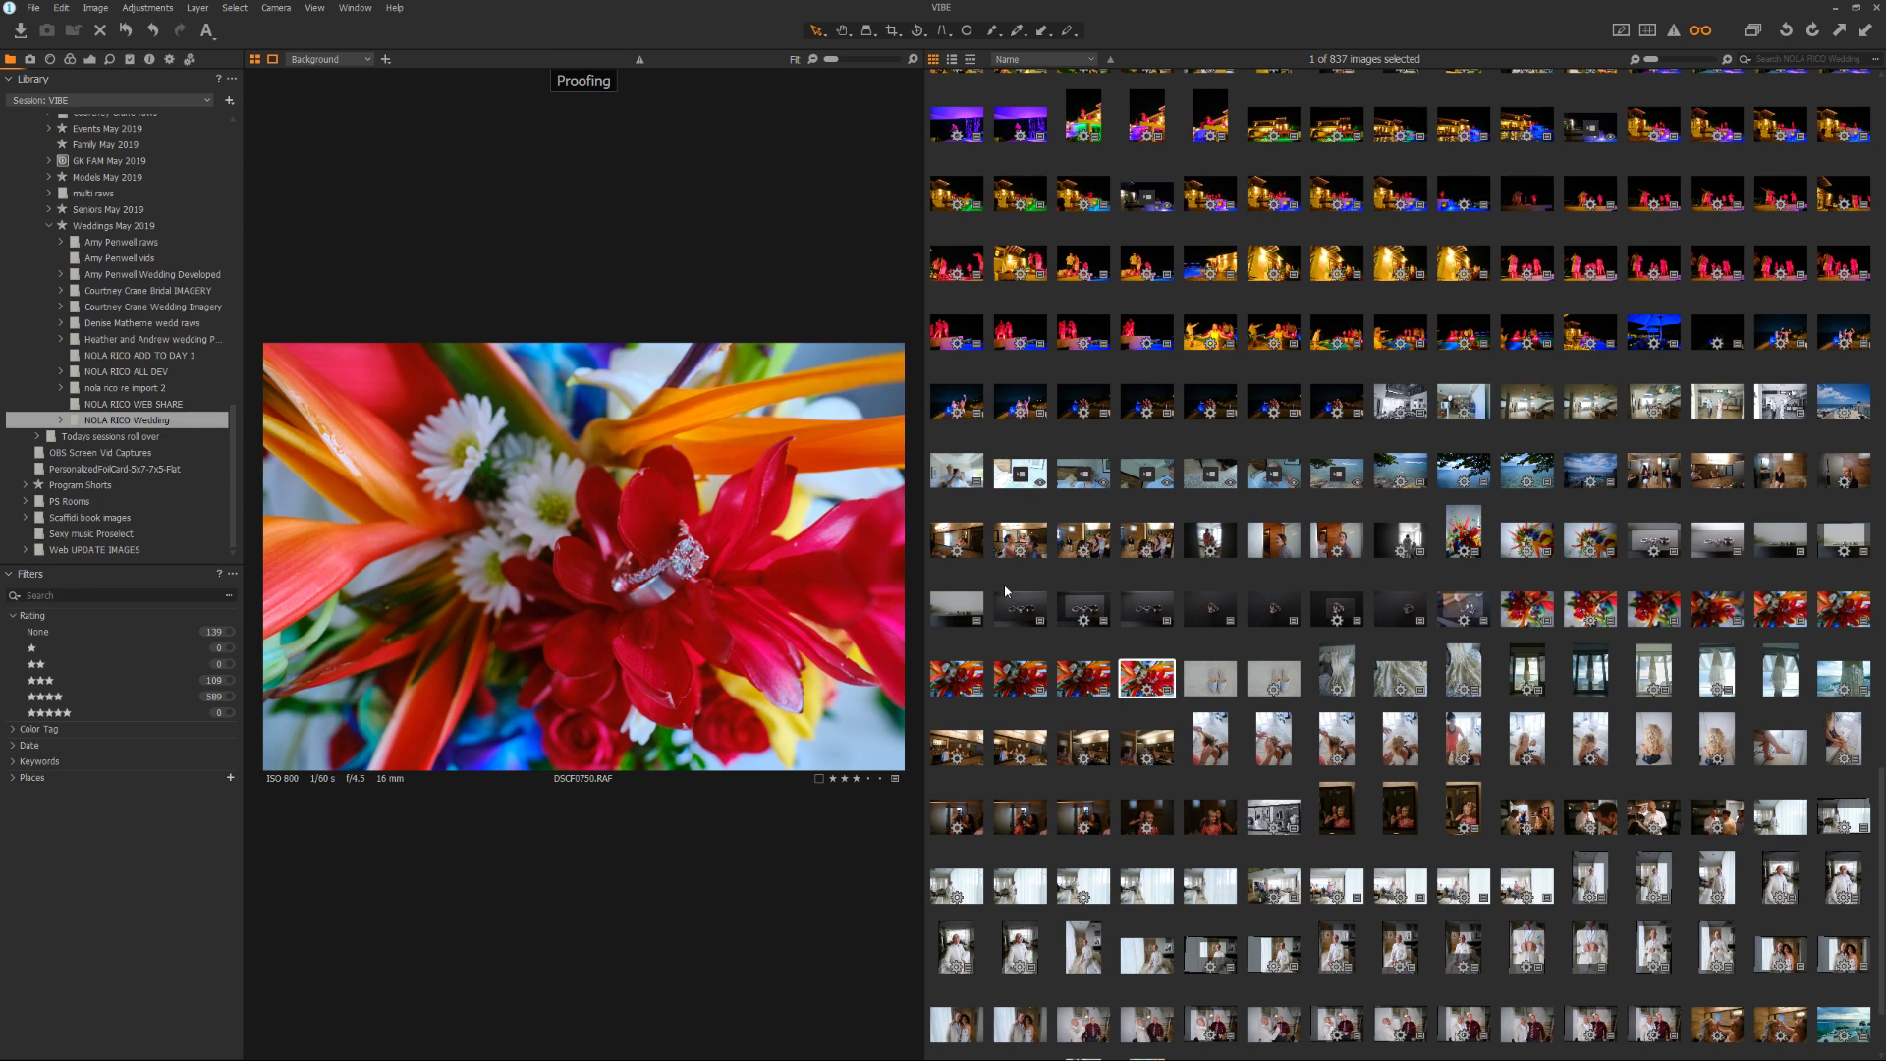
# Enlarge the viewer by narrowing the thumbnail browser, and preview the pool photo DSCF0712.RAF and the shoes photo DSCF0751.RAF
pyautogui.moveTo(928, 587); pyautogui.dragTo(1481, 590)
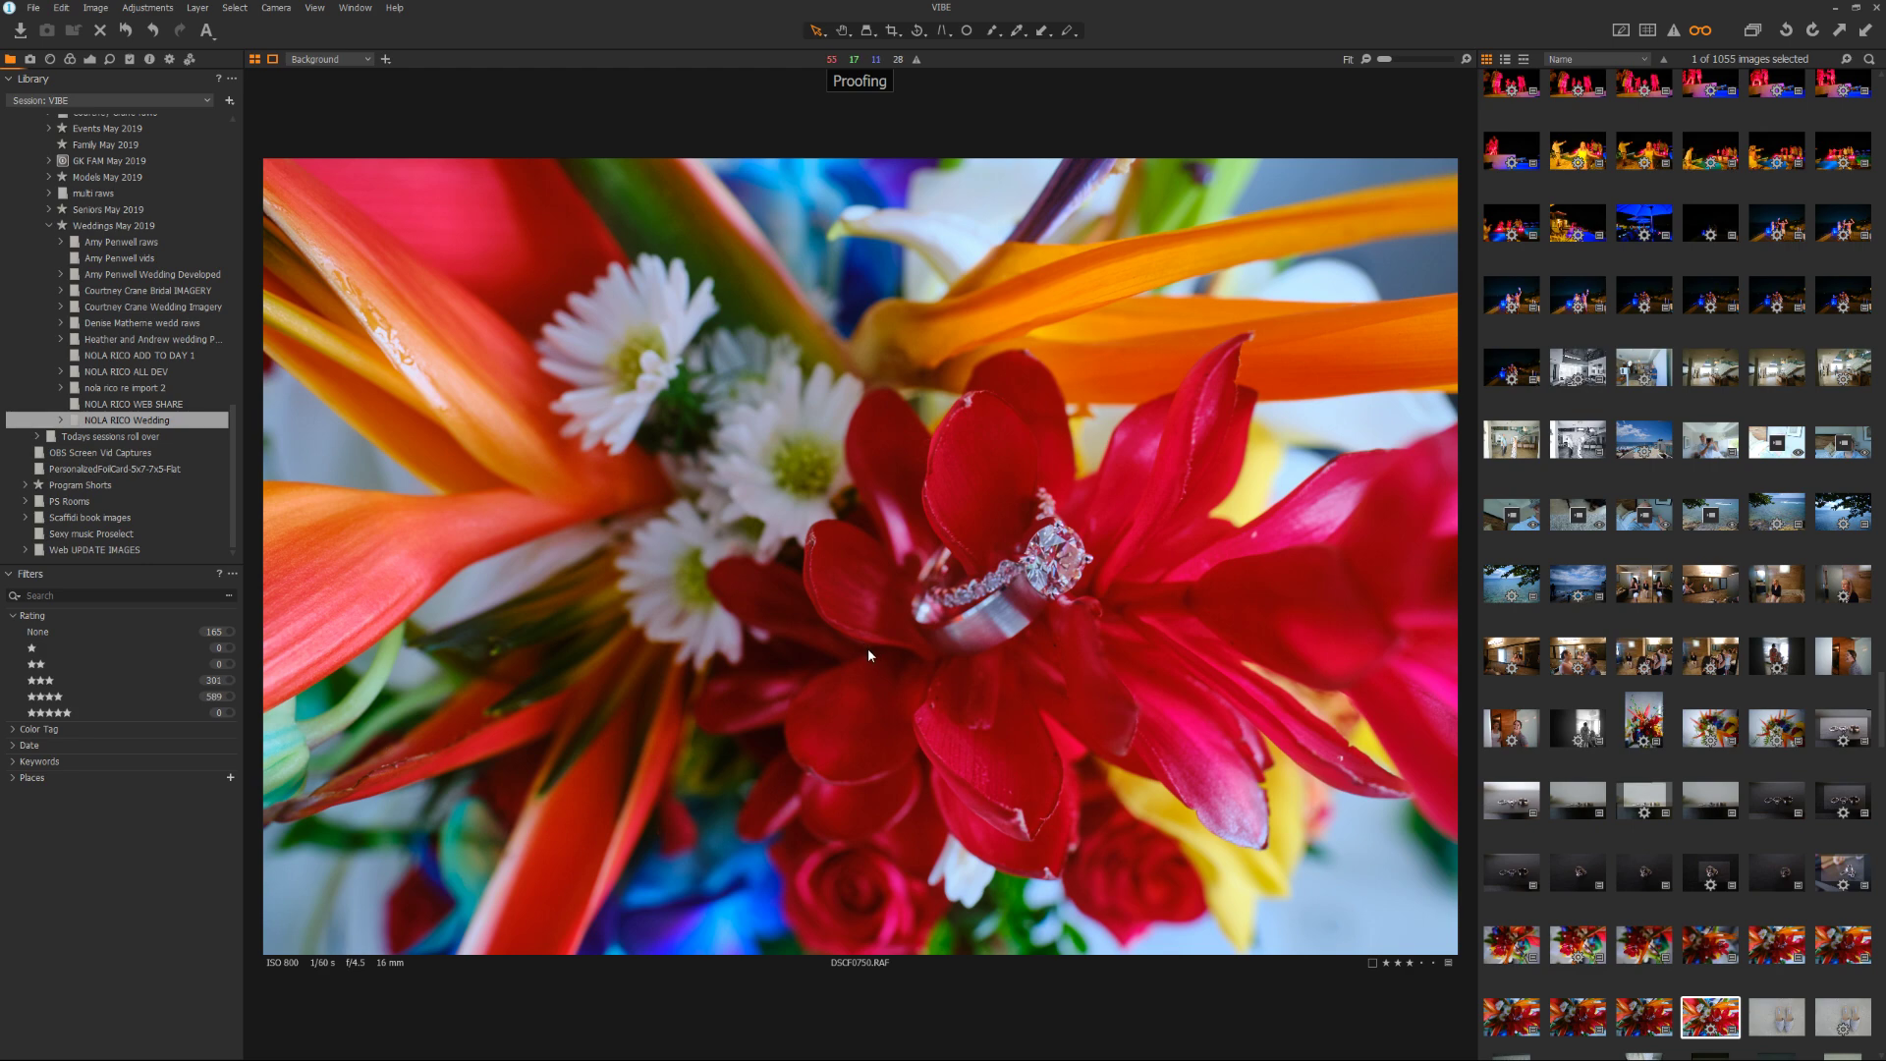
pyautogui.click(1594, 586)
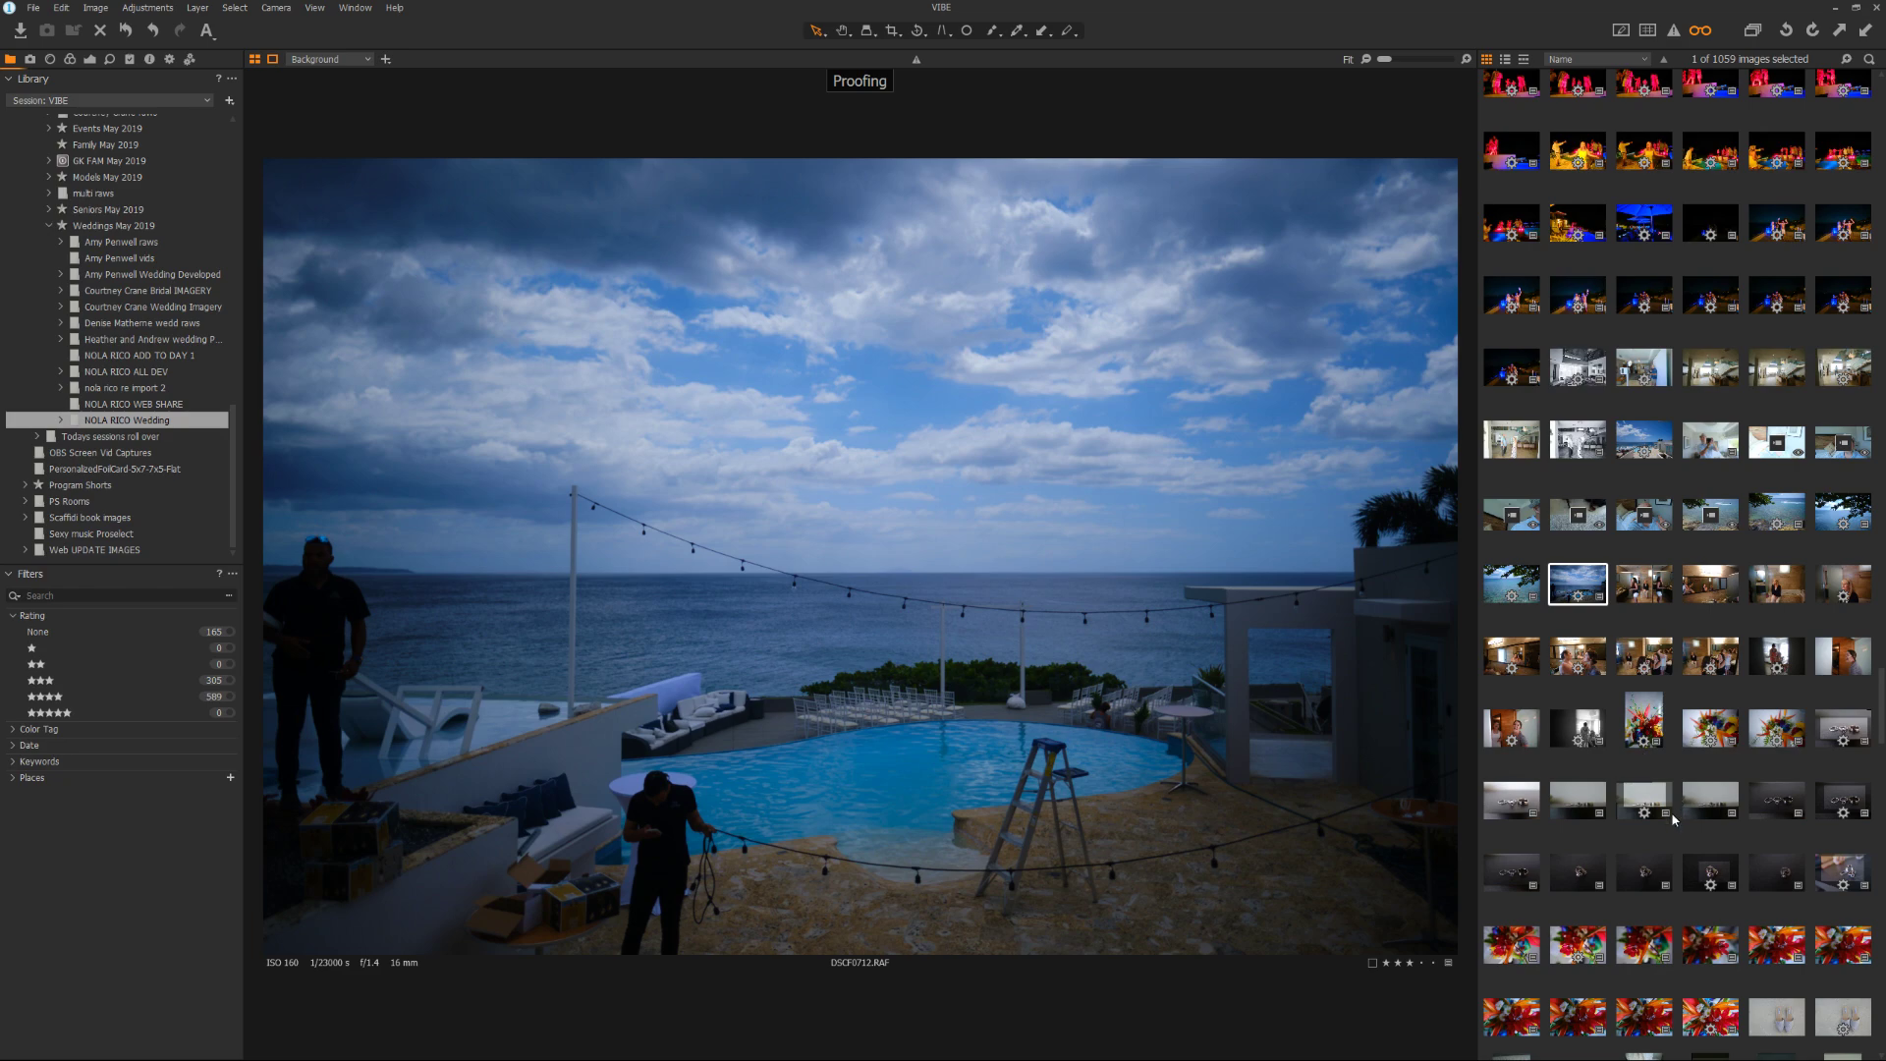
pyautogui.click(1774, 1012)
pyautogui.scroll(-1, 1774, 1015)
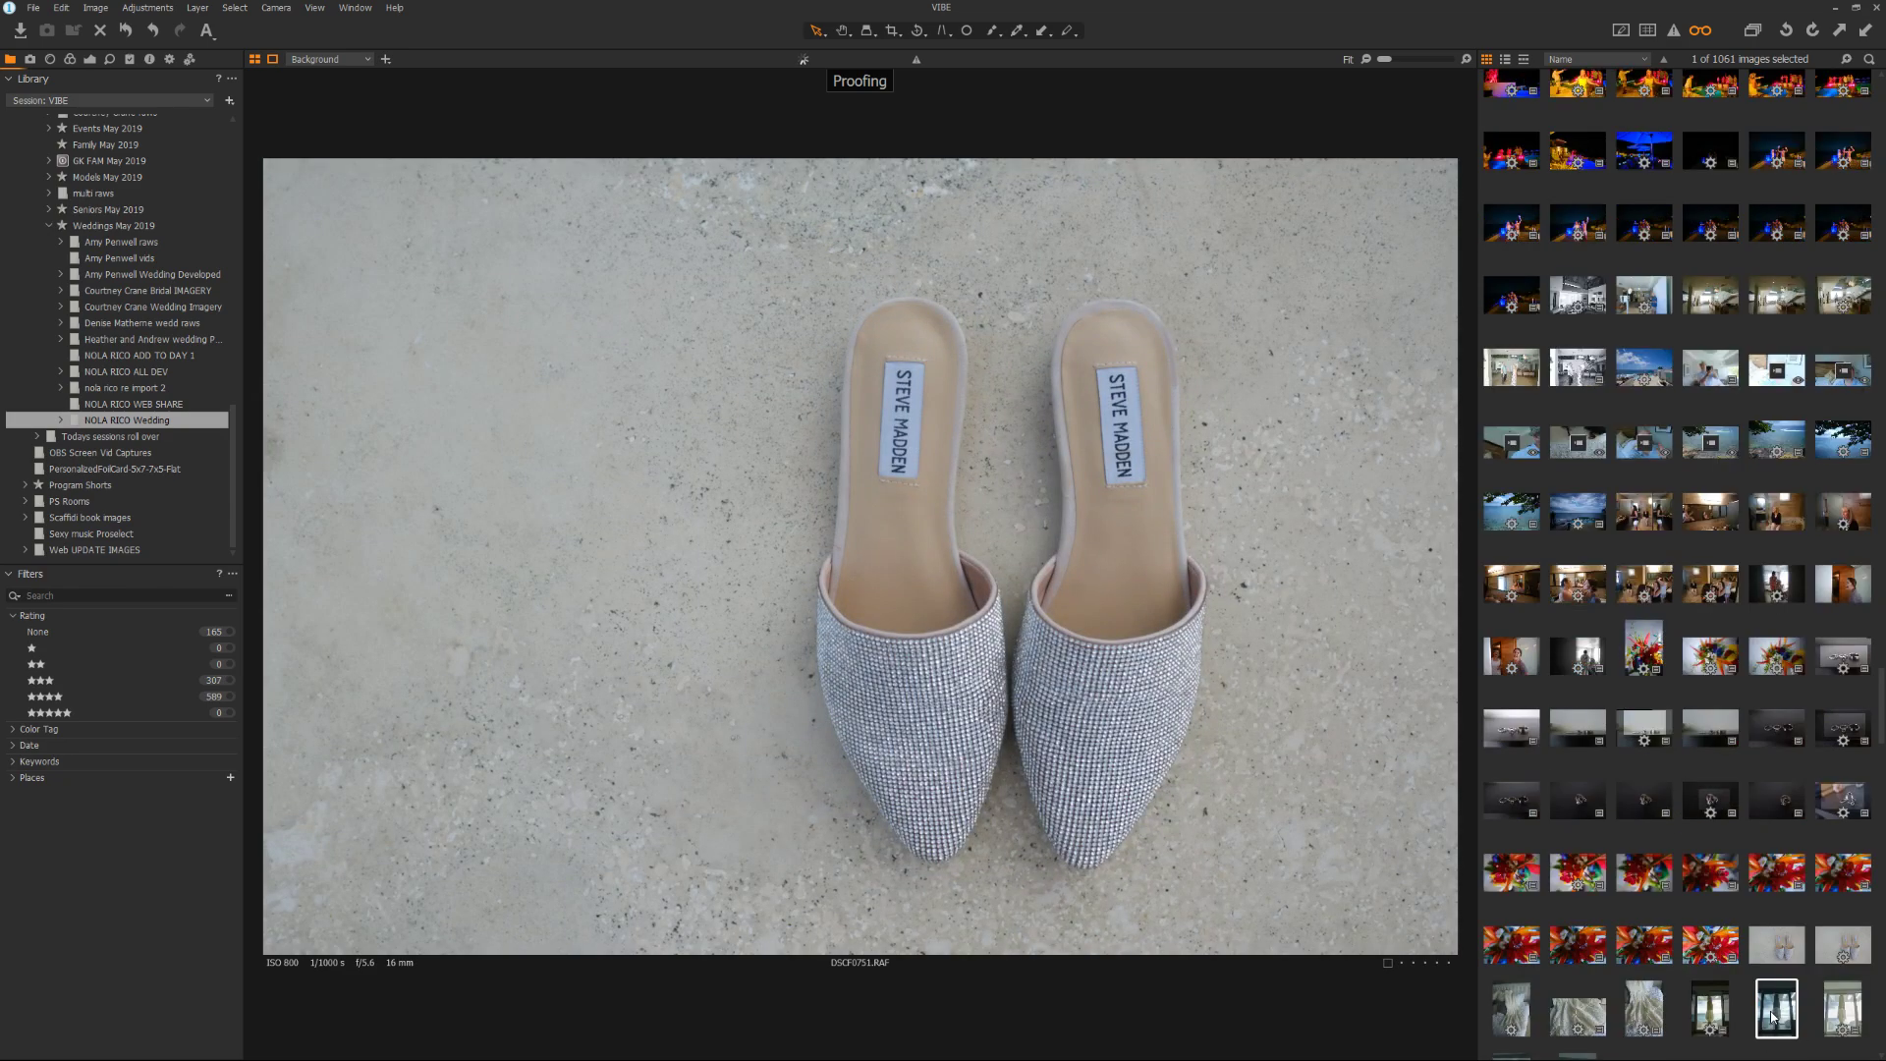
# Browse down the thumbnail rows from the shoes photo to DSCF0811.RAF of the man in the beige suit
pyautogui.press('Down')
pyautogui.press('Down')
pyautogui.press('Down')
pyautogui.press('Down')
pyautogui.press('Down')
pyautogui.press('Down')
pyautogui.press('Down')
pyautogui.press('Down')
pyautogui.press('Down')
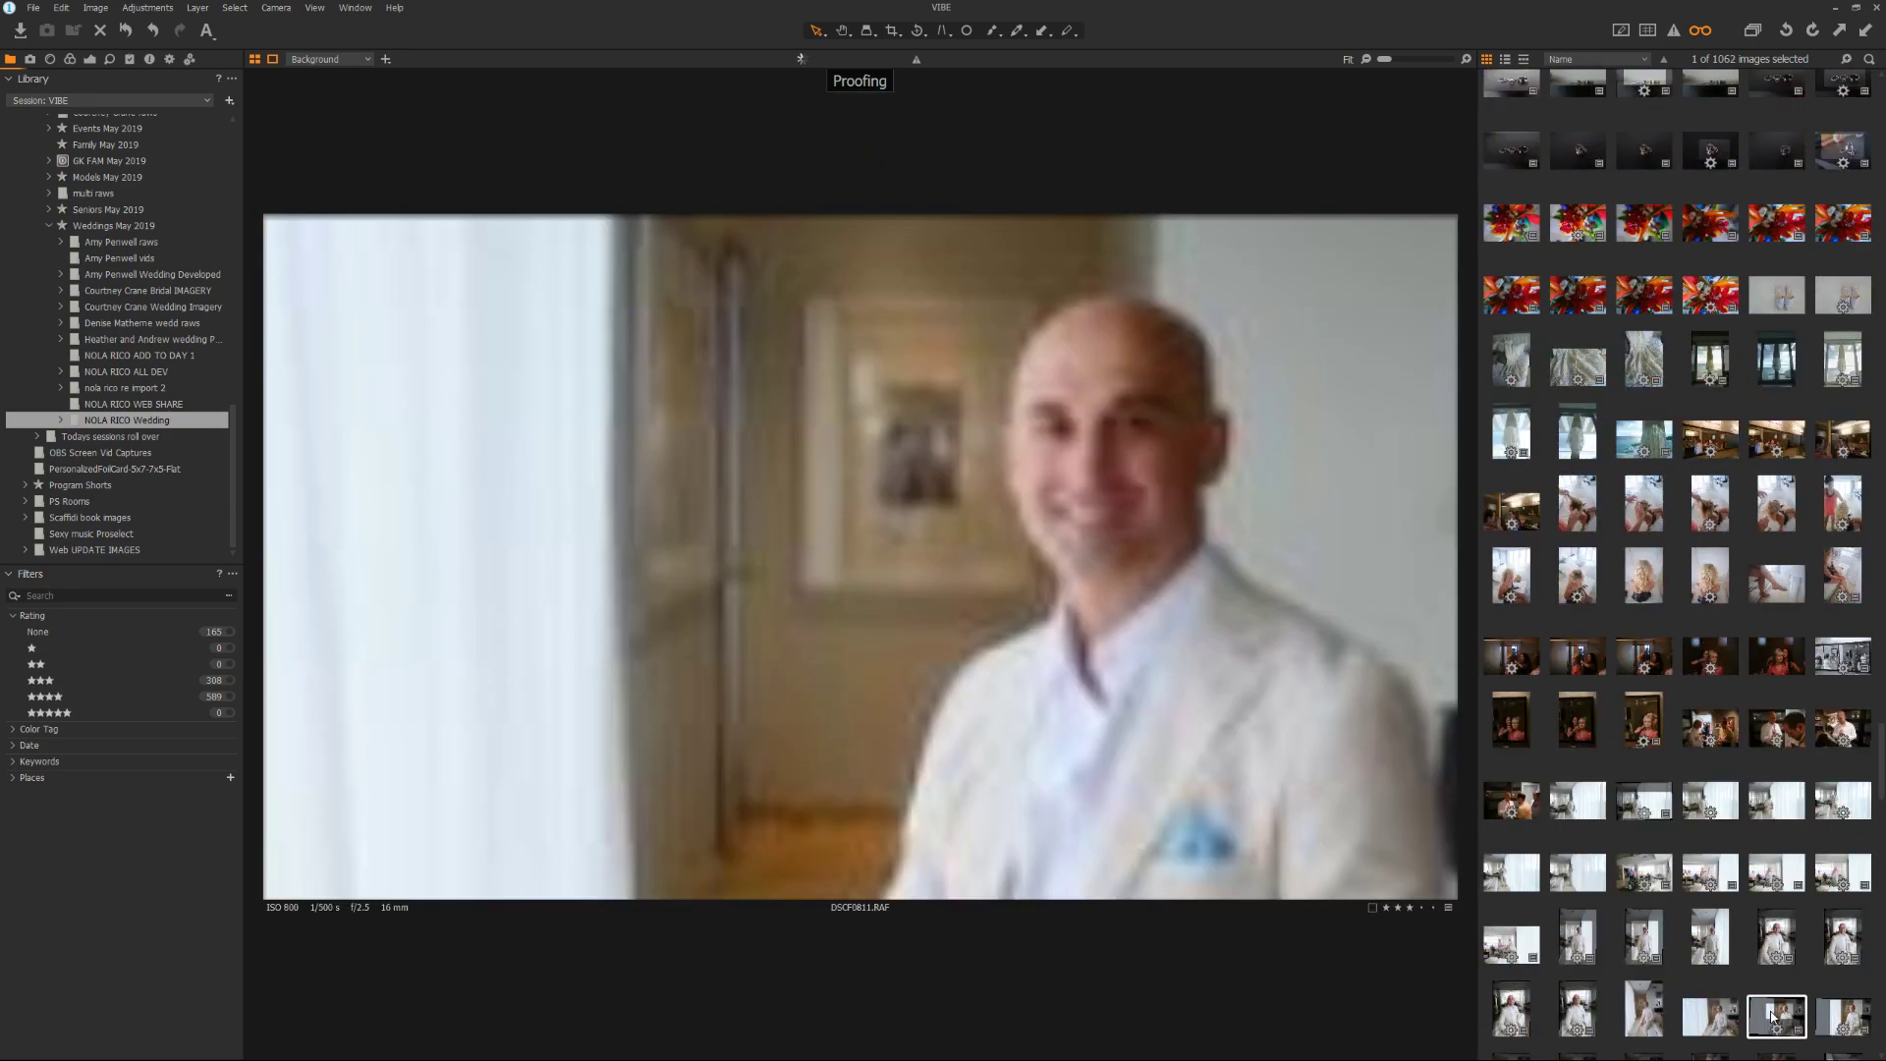
# Browse further down past the poolside villa photo DSCF0865.RAF to the bride's preparation photo DSCF0877.RAF
pyautogui.press('Down')
pyautogui.press('Down')
pyautogui.press('Down')
pyautogui.press('Down')
pyautogui.press('Down')
pyautogui.press('Down')
pyautogui.press('Down')
pyautogui.press('Down')
pyautogui.press('Down')
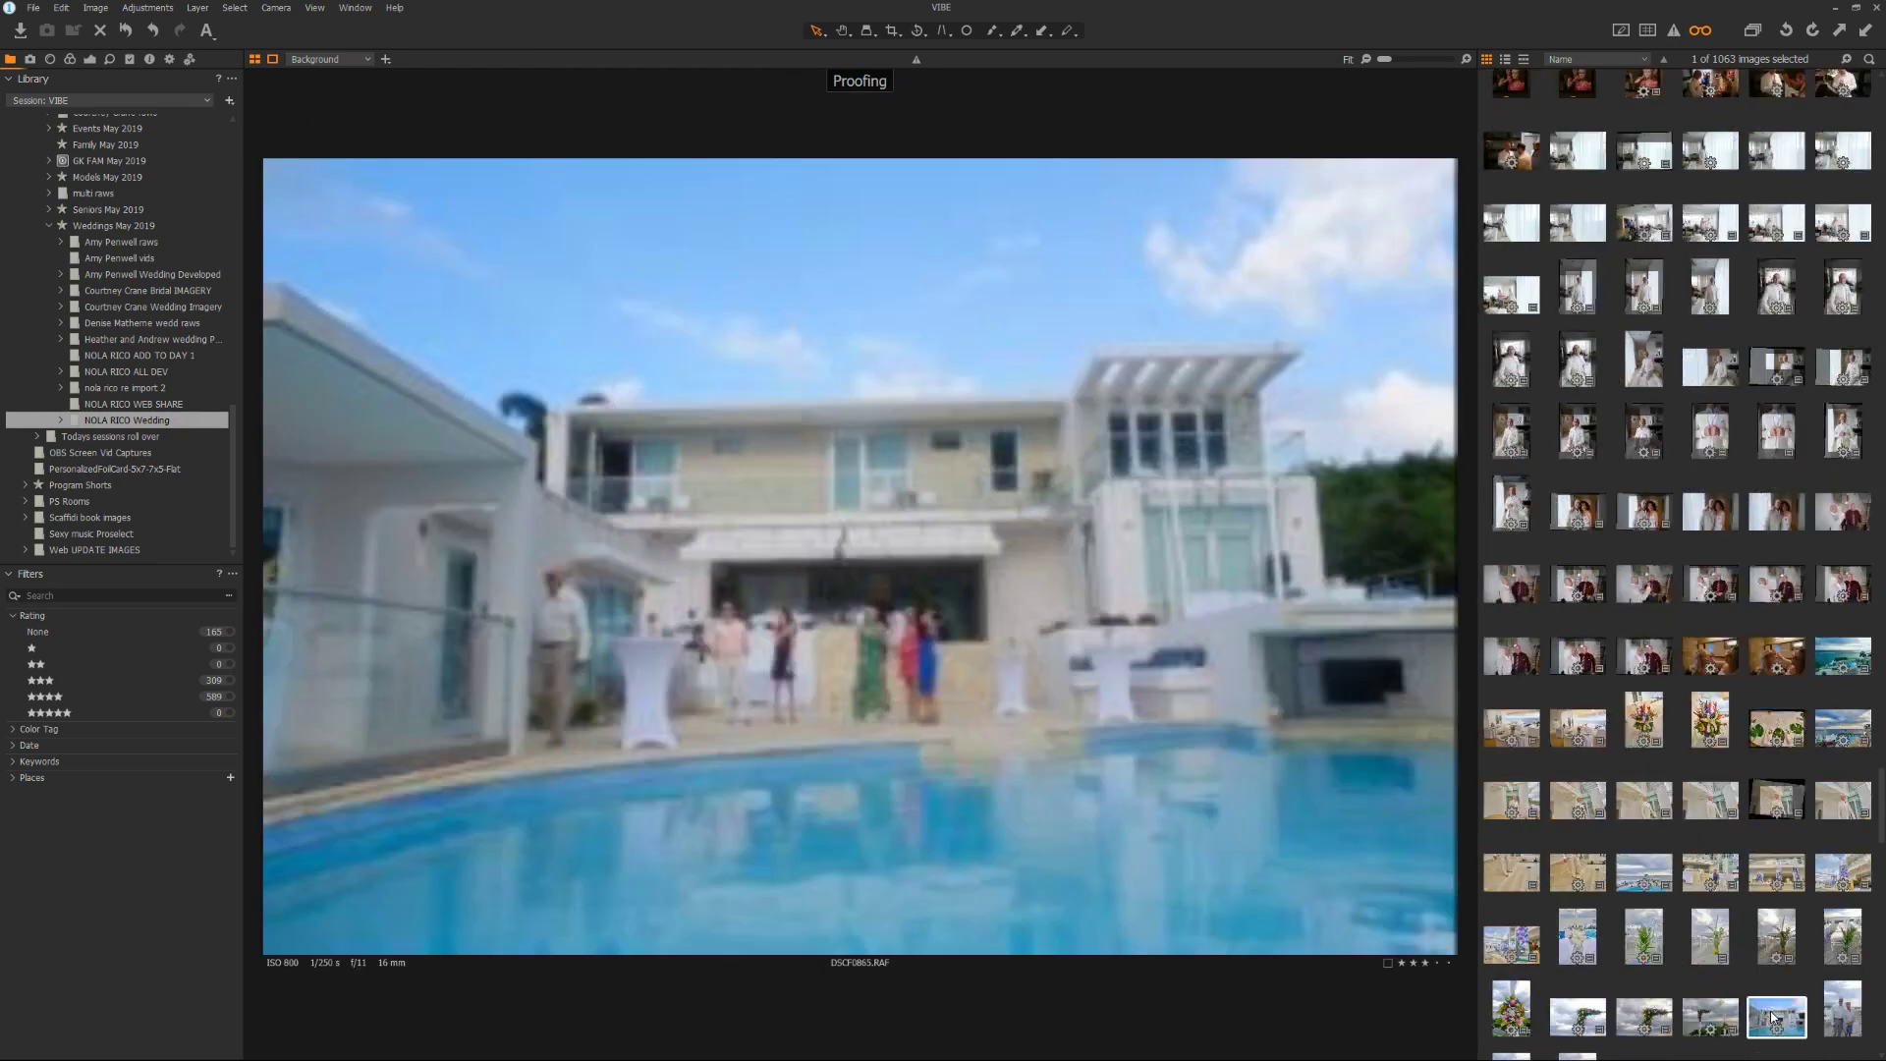
pyautogui.press('Down')
pyautogui.press('Down')
pyautogui.press('Down')
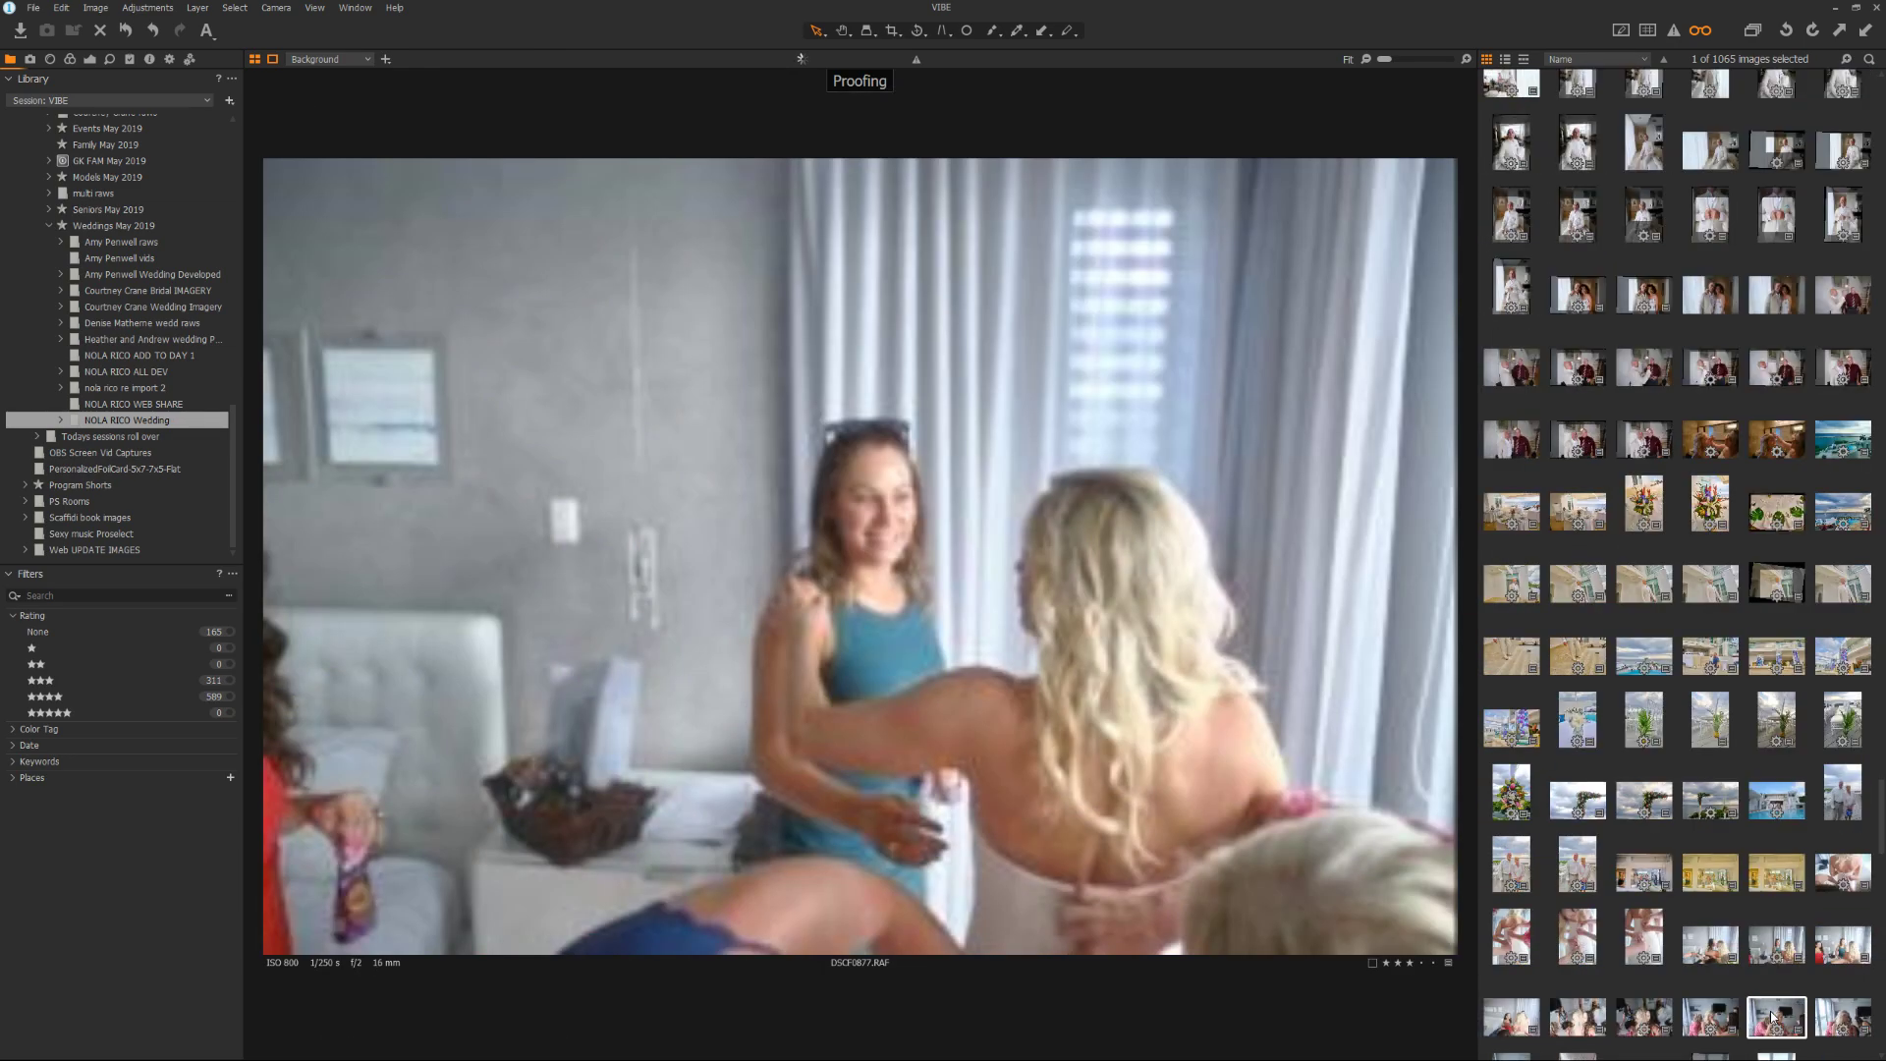
# Browse down through the bridal preparation rows to the photo of the bride with the woman in the pink dress
pyautogui.press('Down')
pyautogui.press('Down')
pyautogui.press('Down')
pyautogui.press('Down')
pyautogui.press('Down')
pyautogui.press('Down')
pyautogui.press('Down')
pyautogui.press('Down')
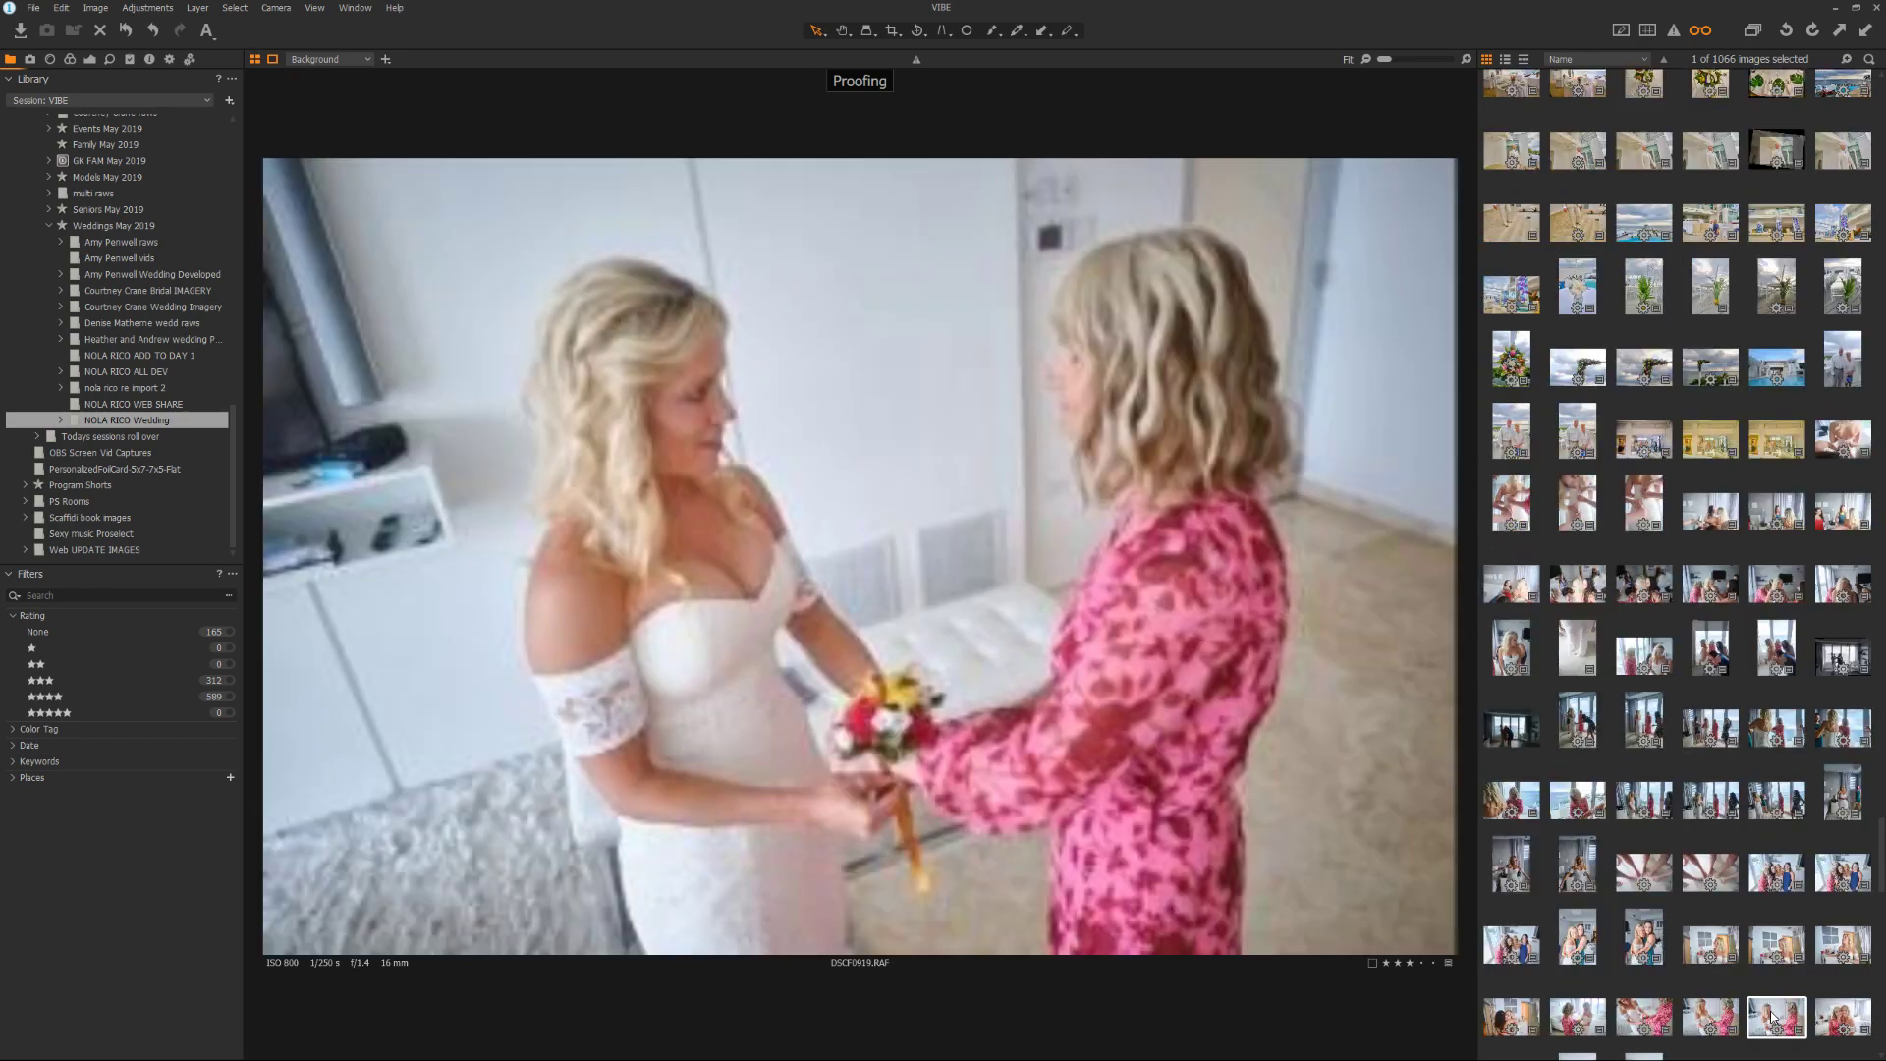
# Browse down past the bride's hug photo DSCF0943.RAF and the cake photo DSCF0967.RAF to DSCF0985.RAF of two men in sunglasses
pyautogui.press('Down')
pyautogui.press('Down')
pyautogui.press('Down')
pyautogui.press('Down')
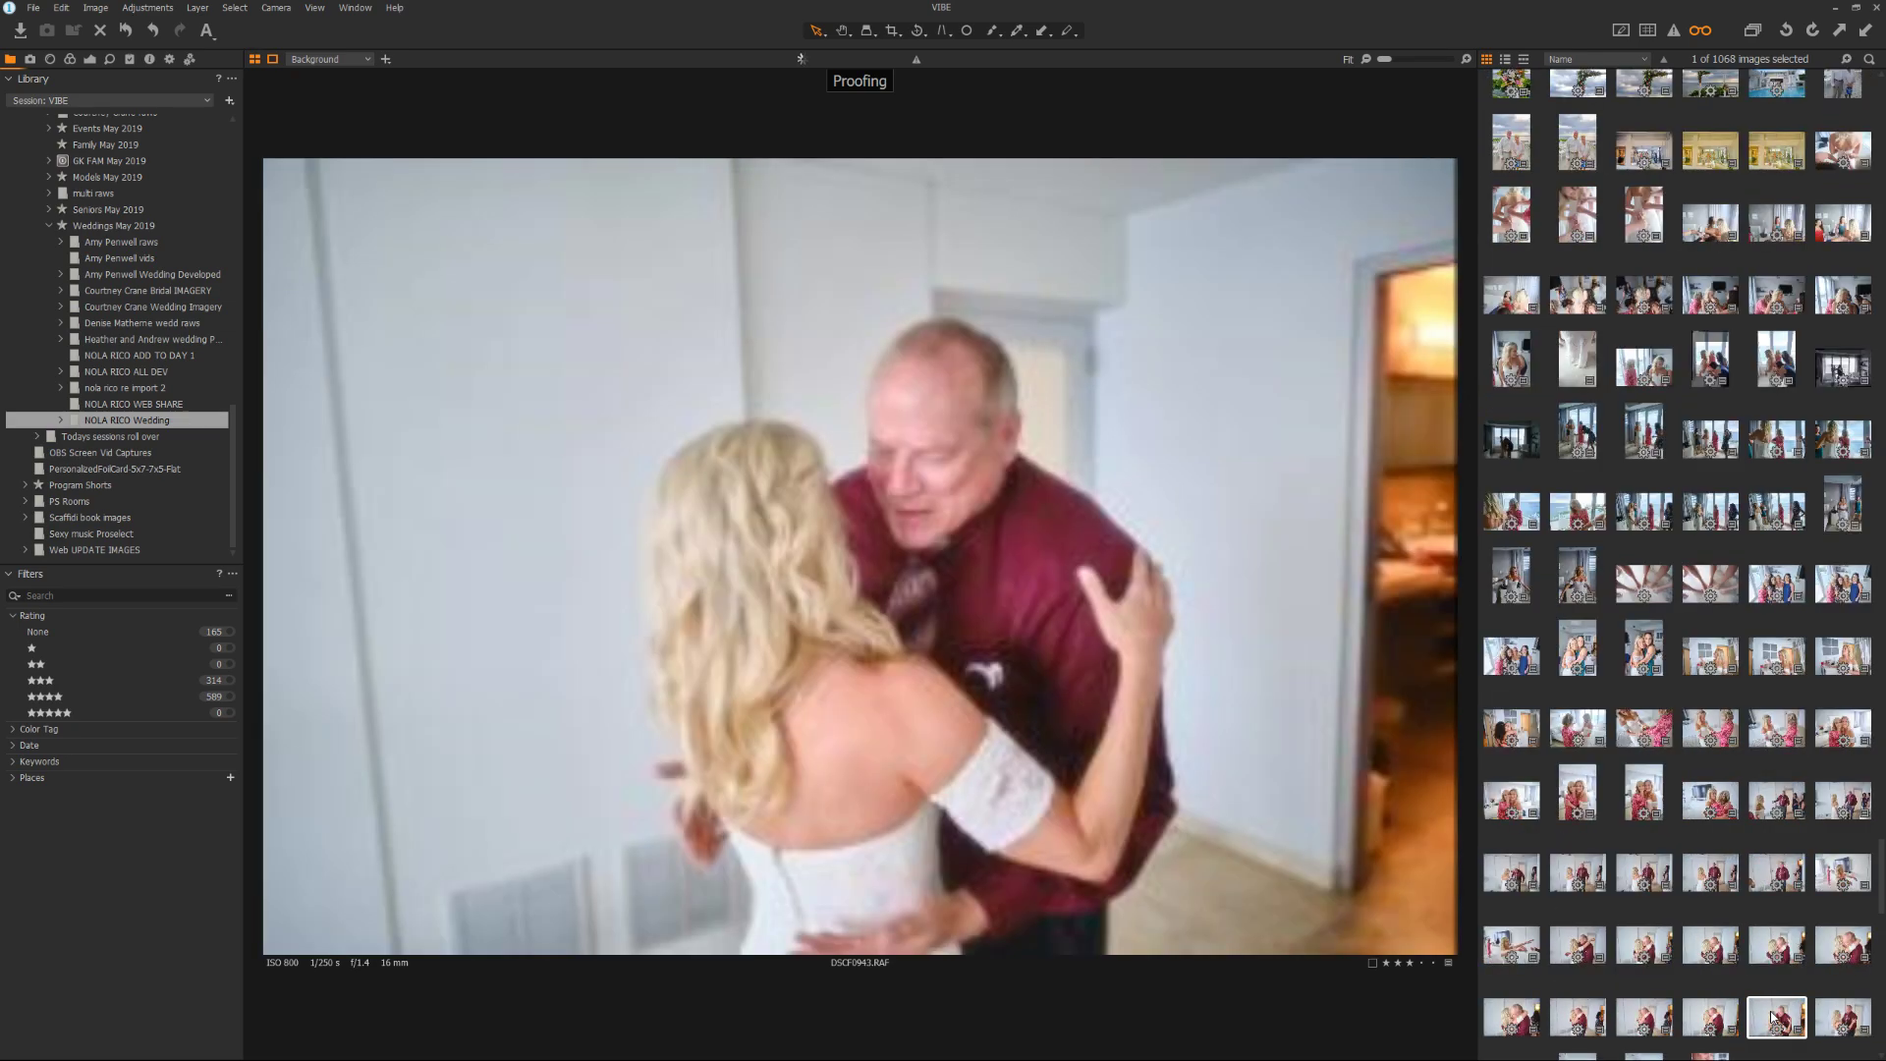
pyautogui.press('Down')
pyautogui.press('Down')
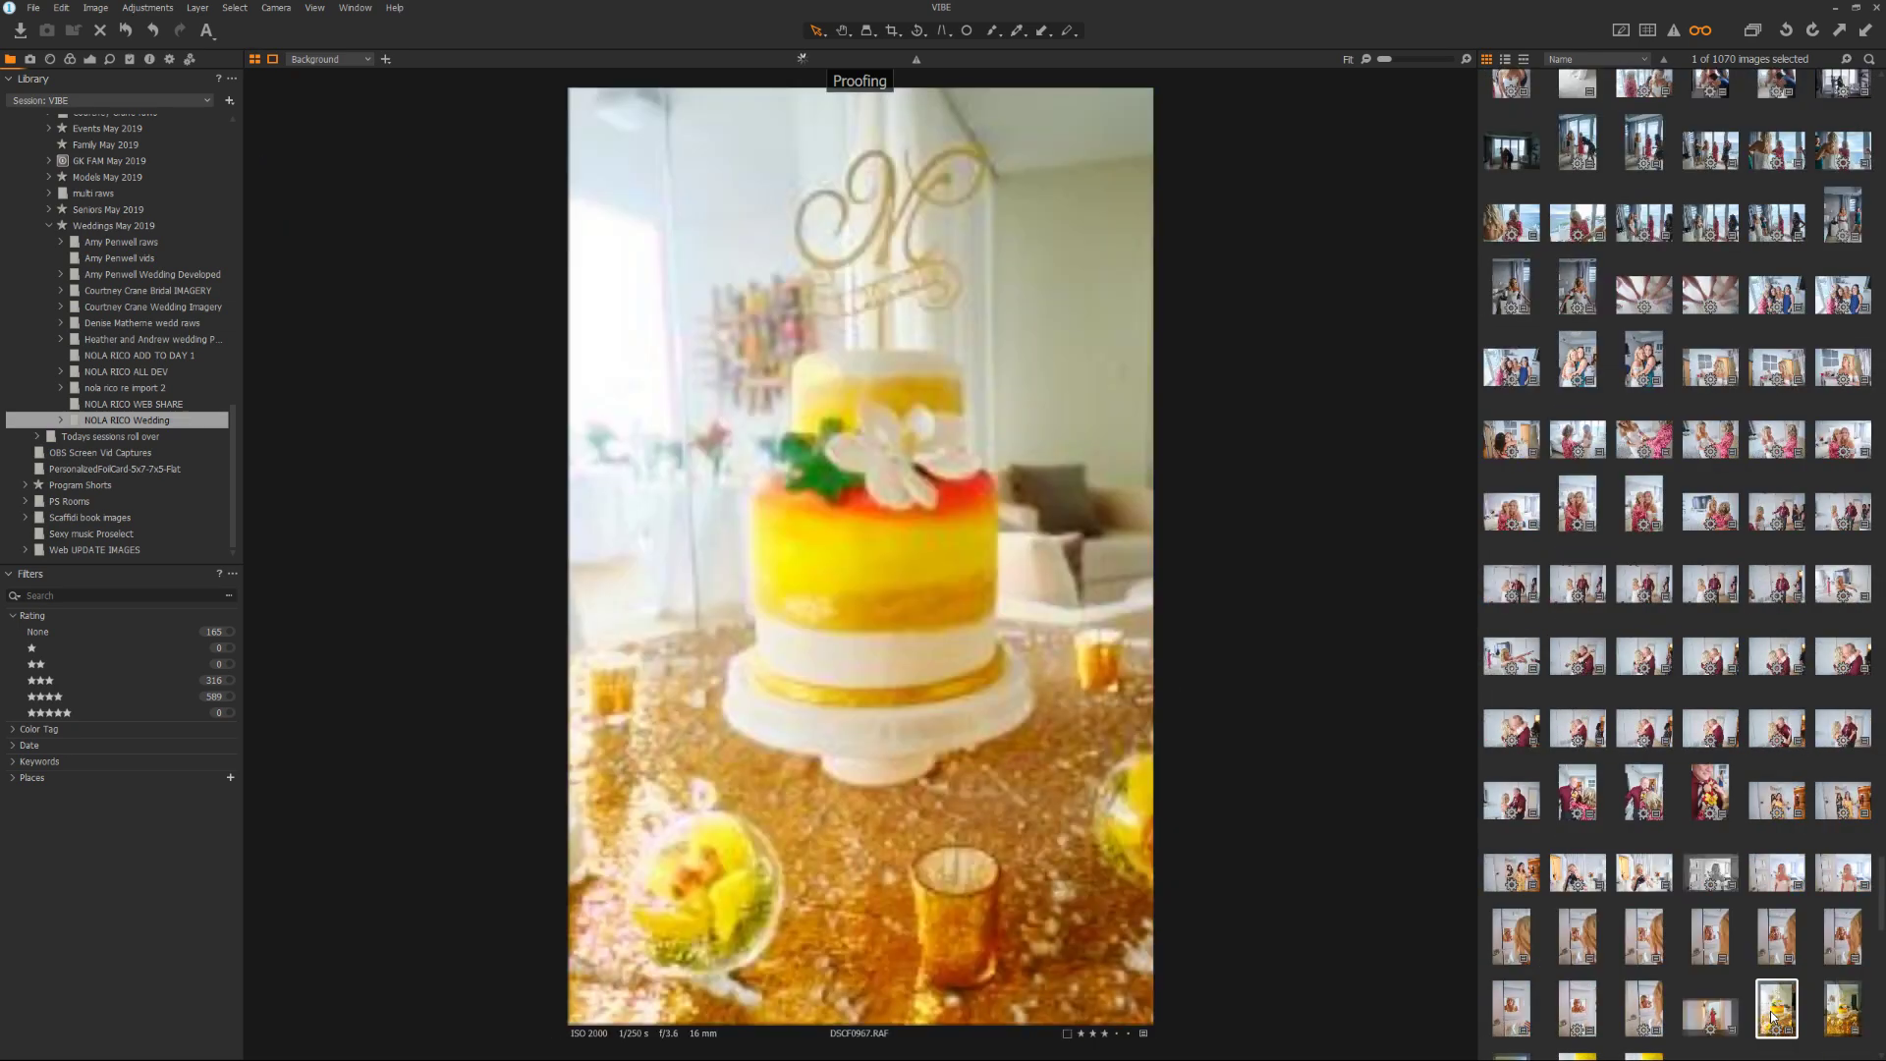
pyautogui.press('Down')
pyautogui.press('Down')
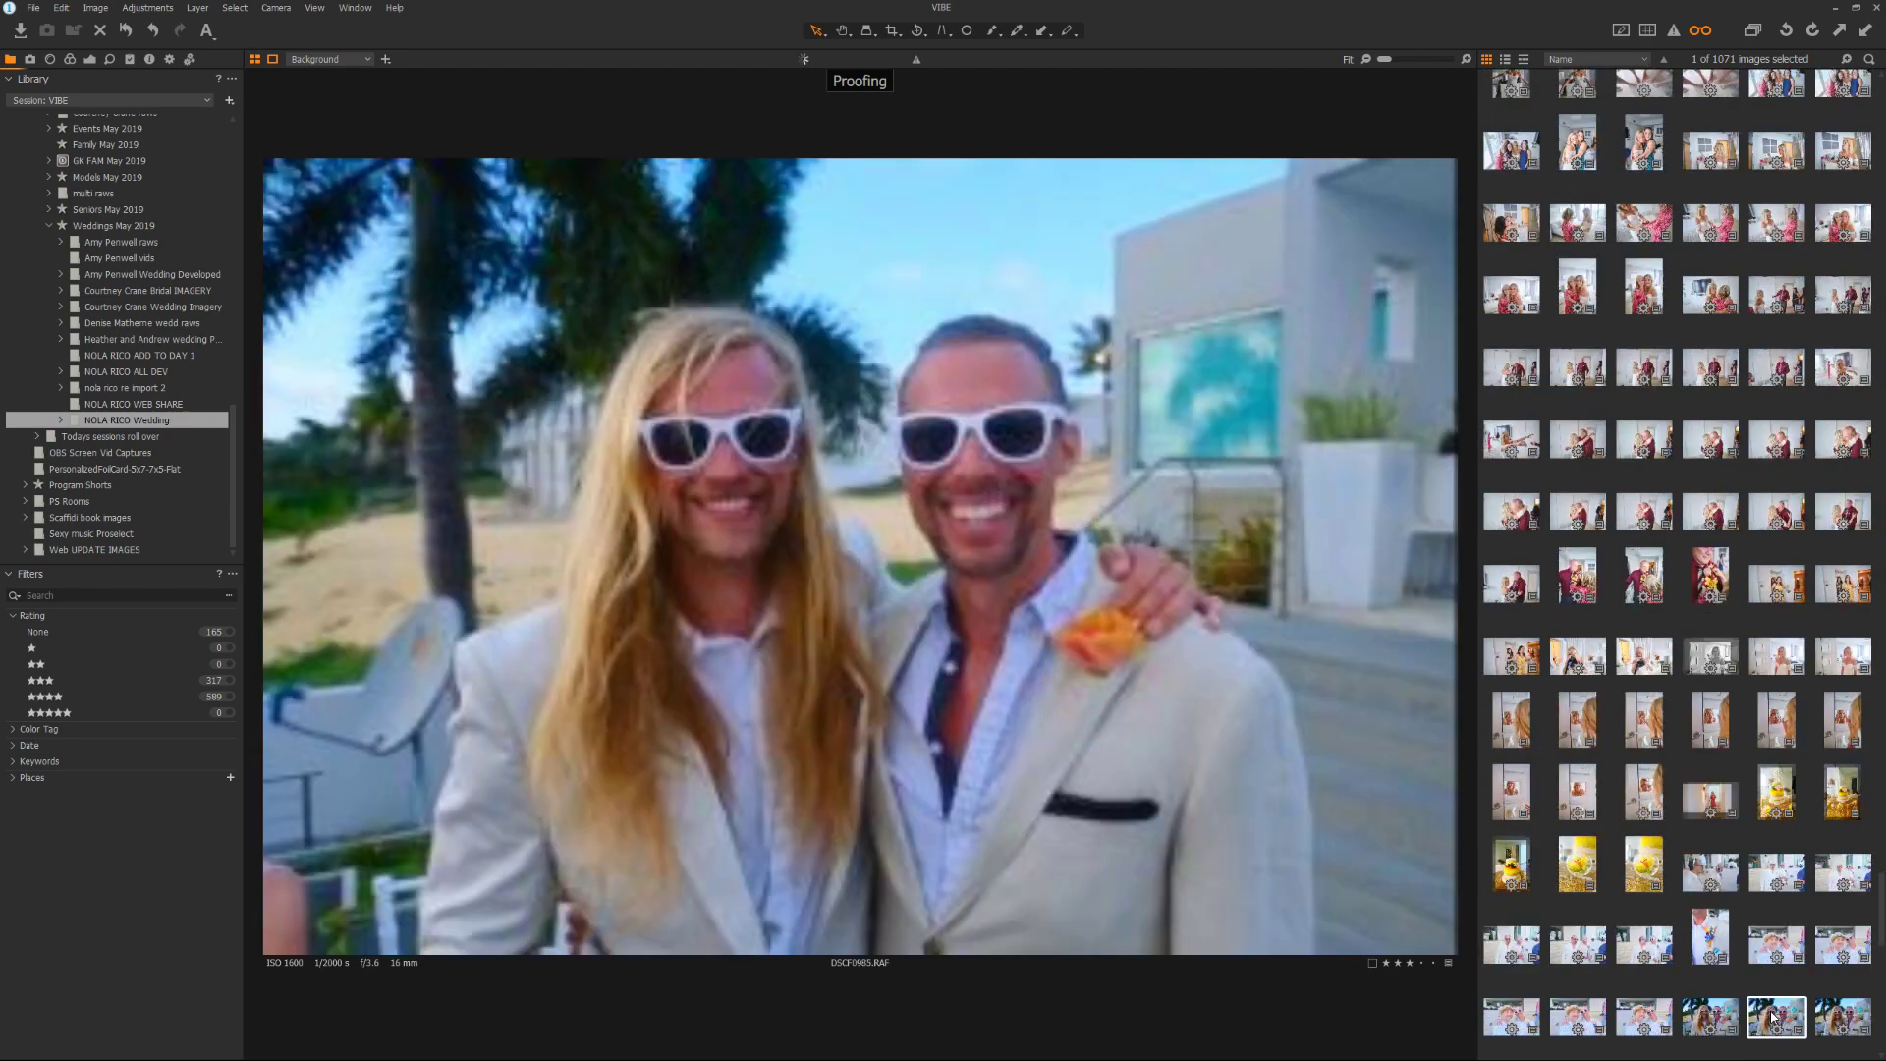
# Browse down through the processional photos DSCF0997.RAF and DSCF1010.RAF to the bride's entrance in DSCF1028.RAF
pyautogui.press('Down')
pyautogui.press('Down')
pyautogui.press('Down')
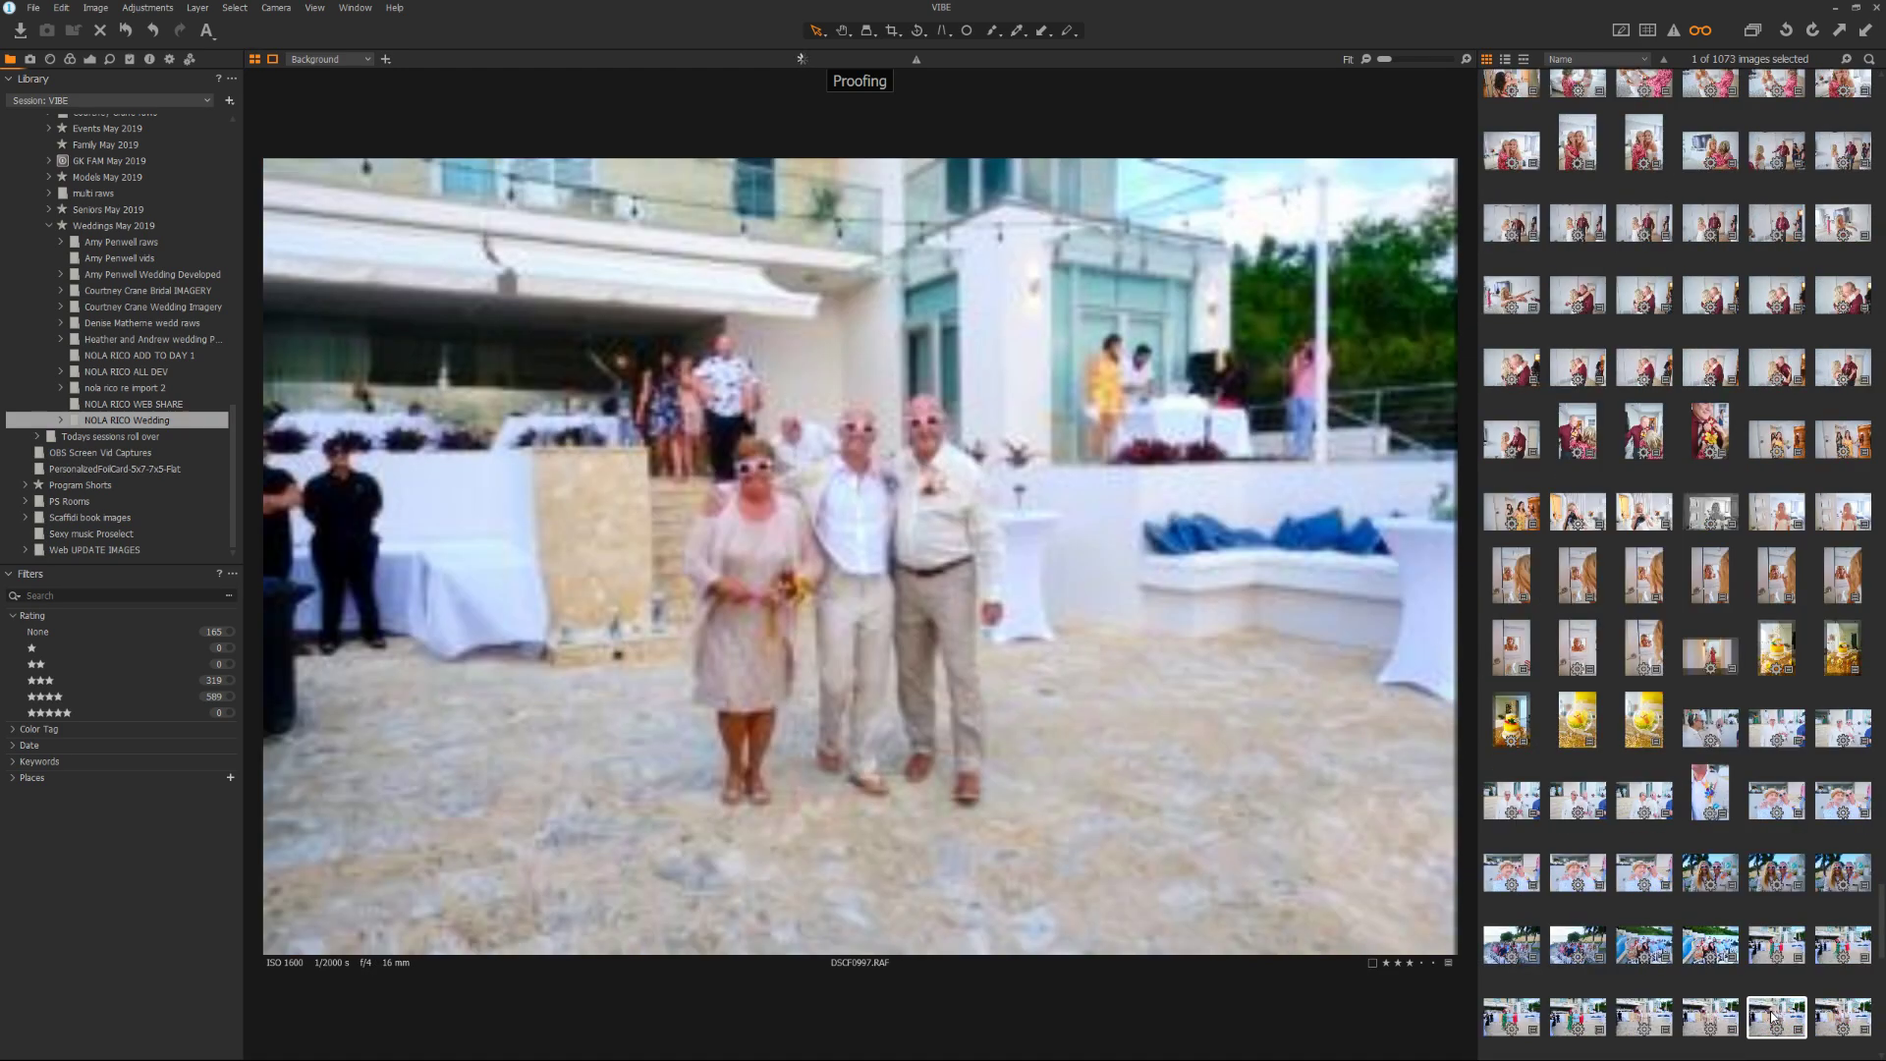
pyautogui.press('Down')
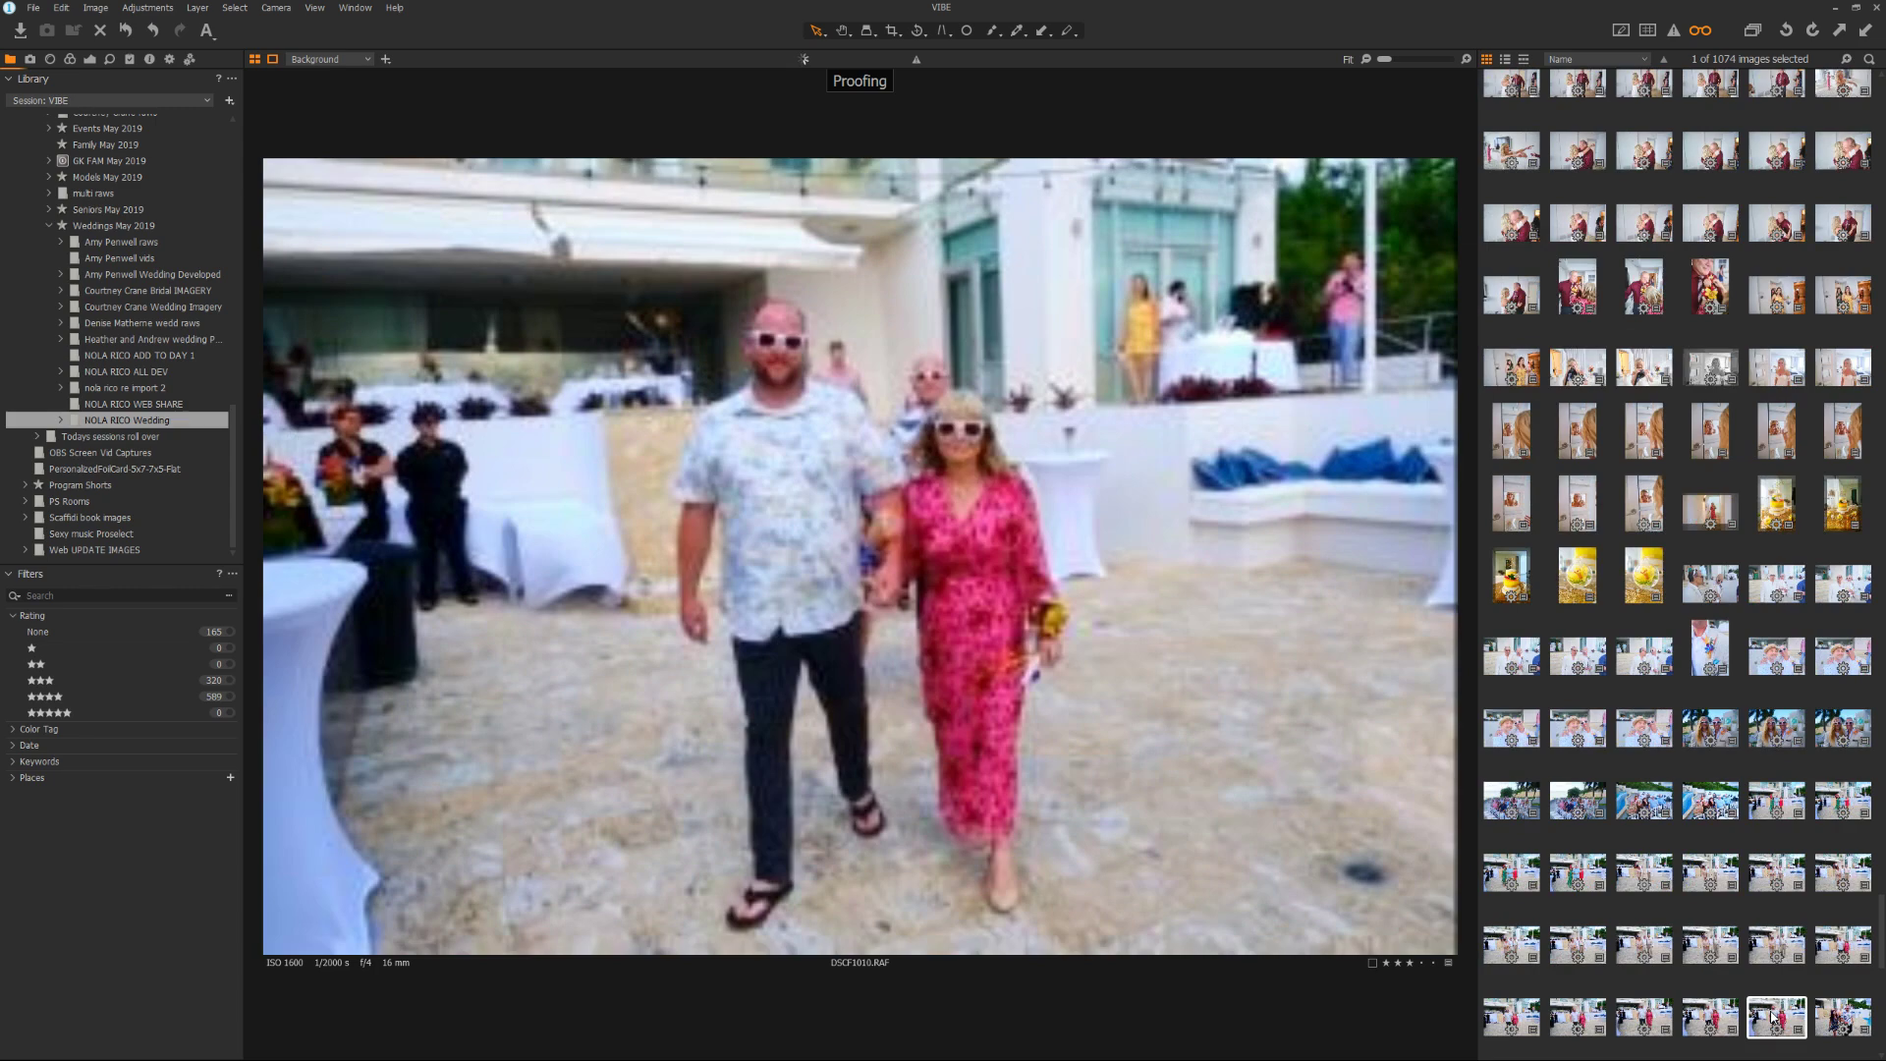
pyautogui.press('Down')
pyautogui.press('Down')
pyautogui.press('Down')
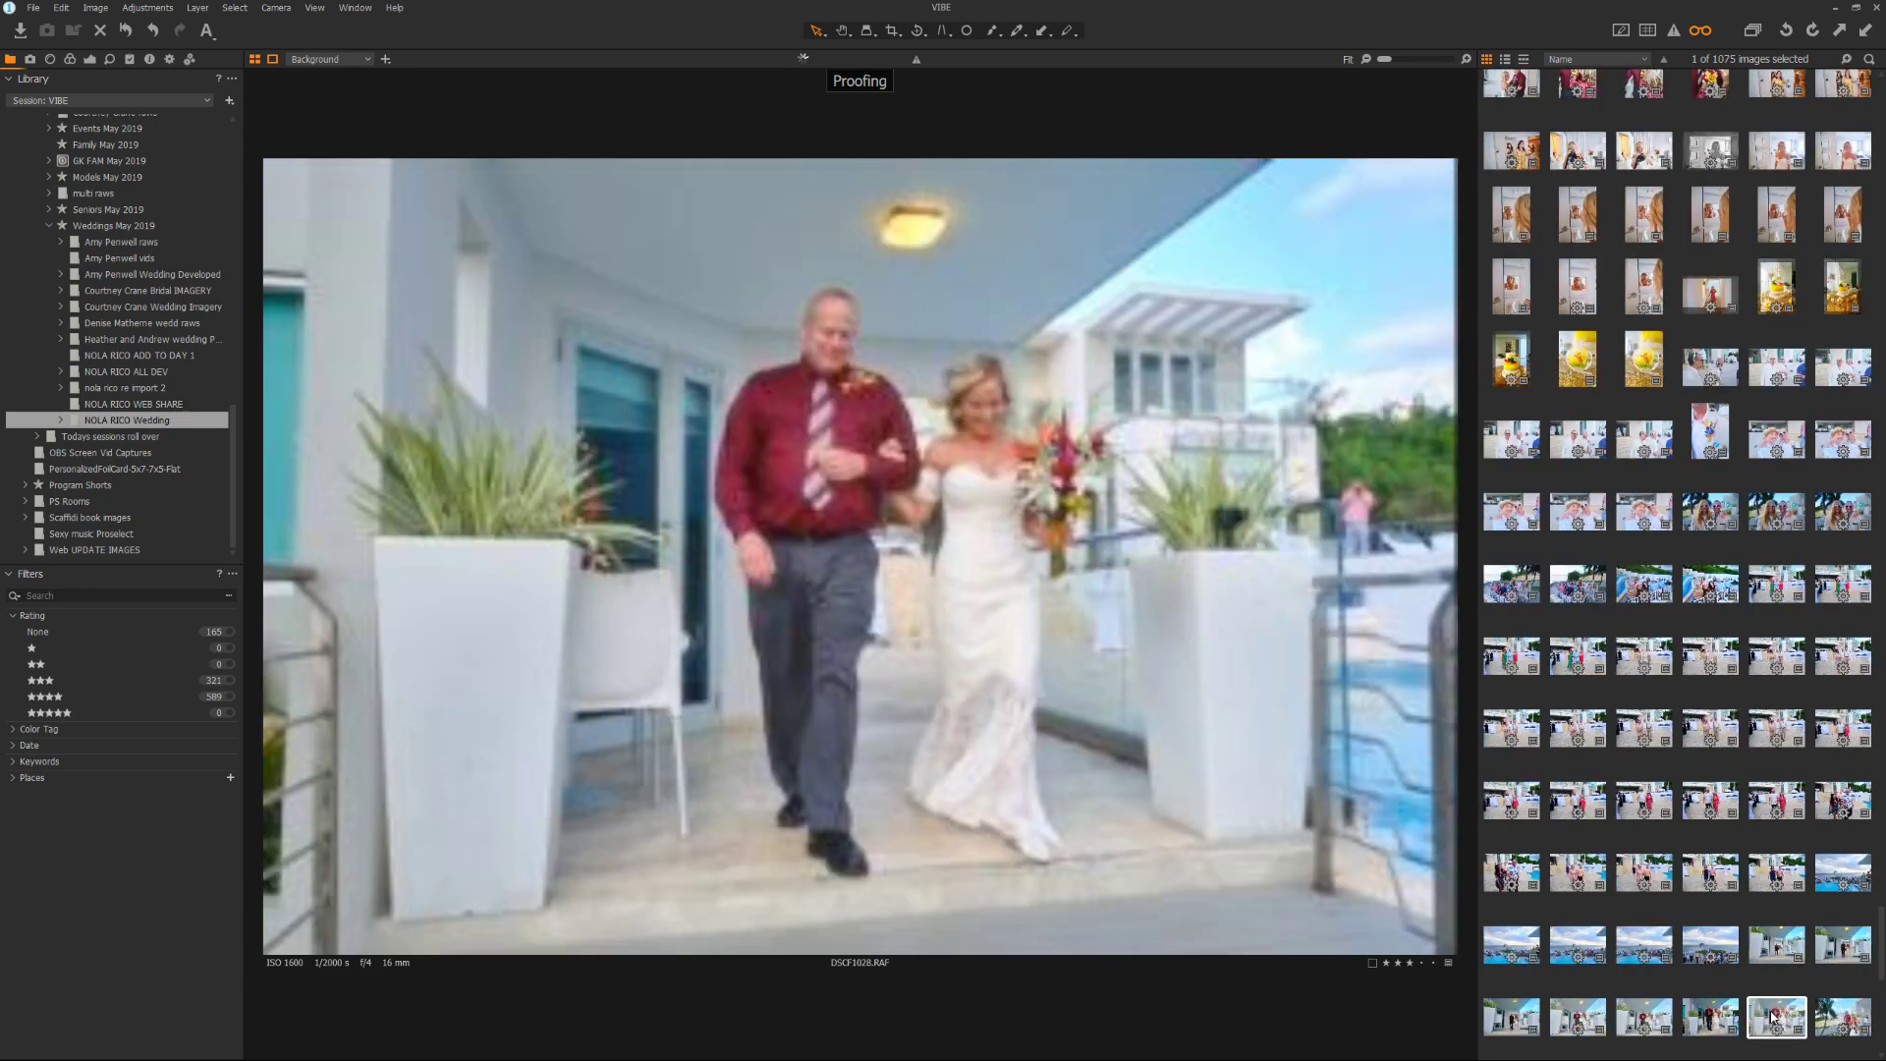
# Preview the ceremony photo DSCF1052.RAF and the floral arch photo DSCF1046.RAF, and continue down to the vows close-up DSCF1082.RAF
pyautogui.press('Down')
pyautogui.press('Down')
pyautogui.press('Down')
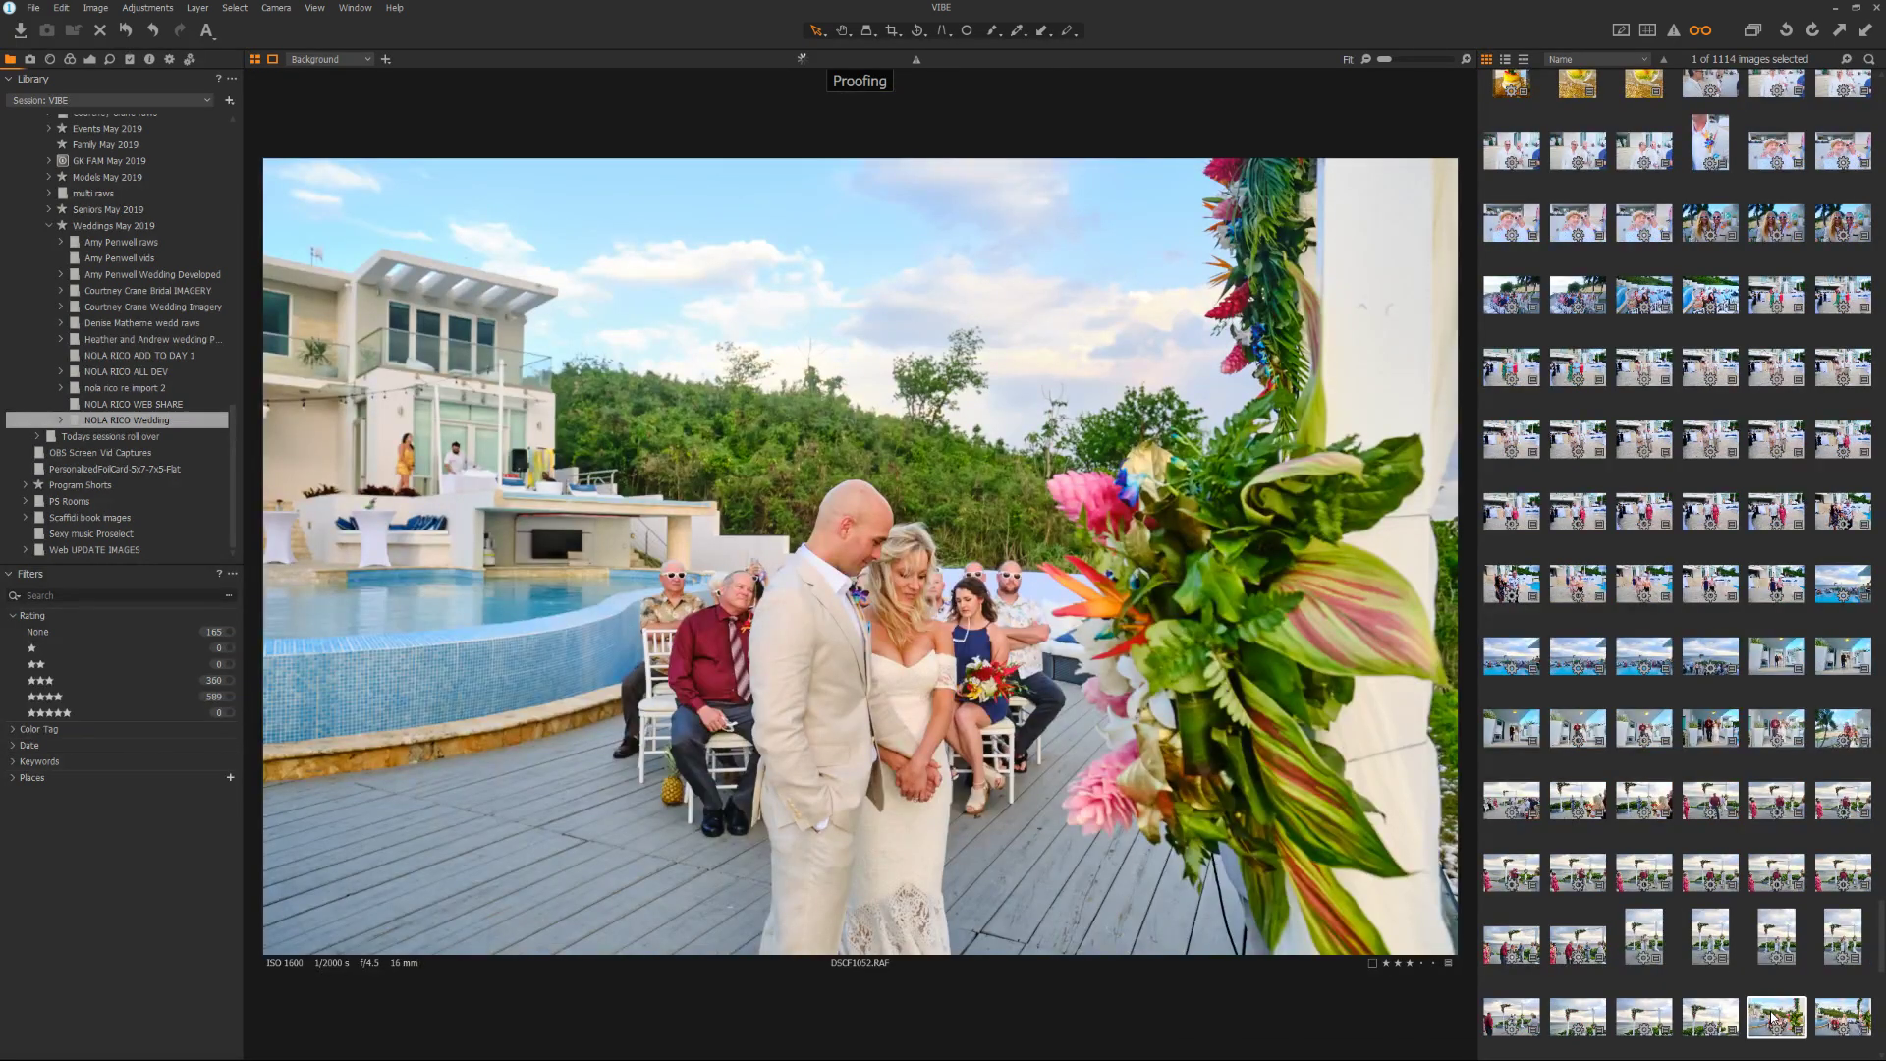
pyautogui.press('Up')
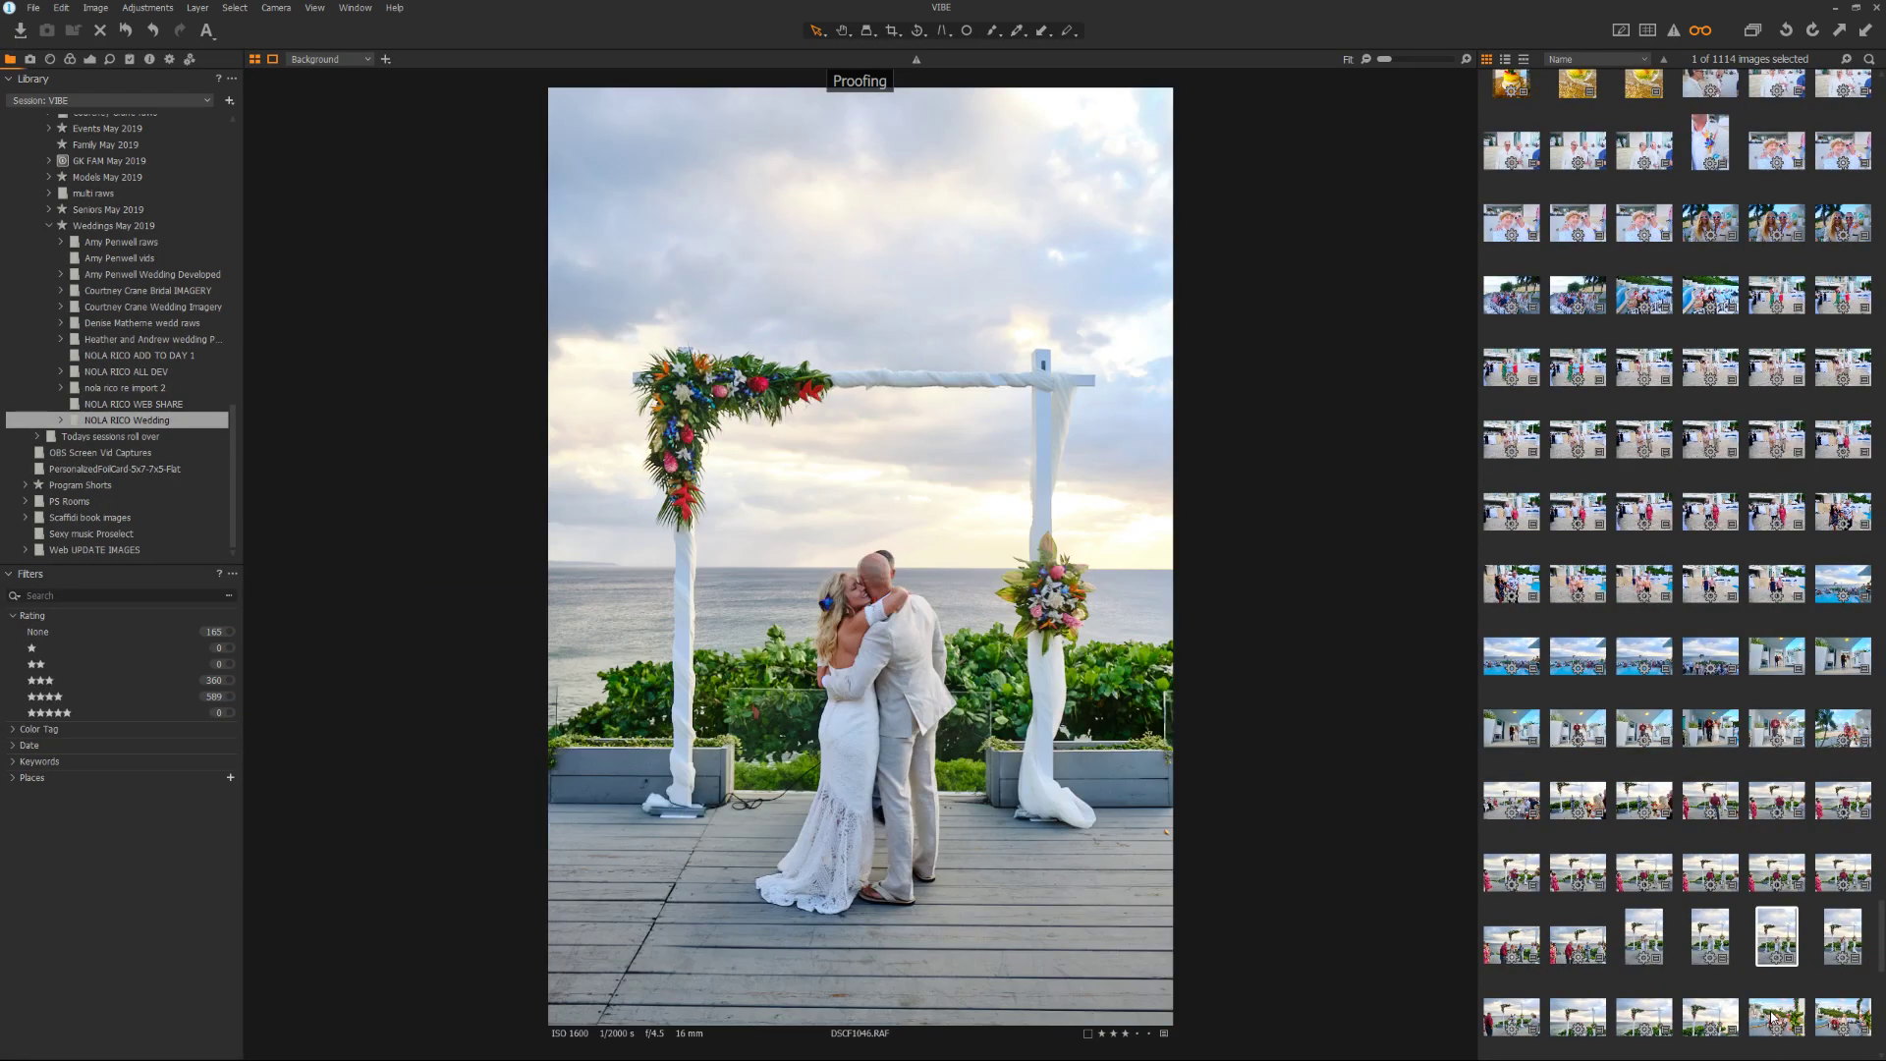
pyautogui.press('Down')
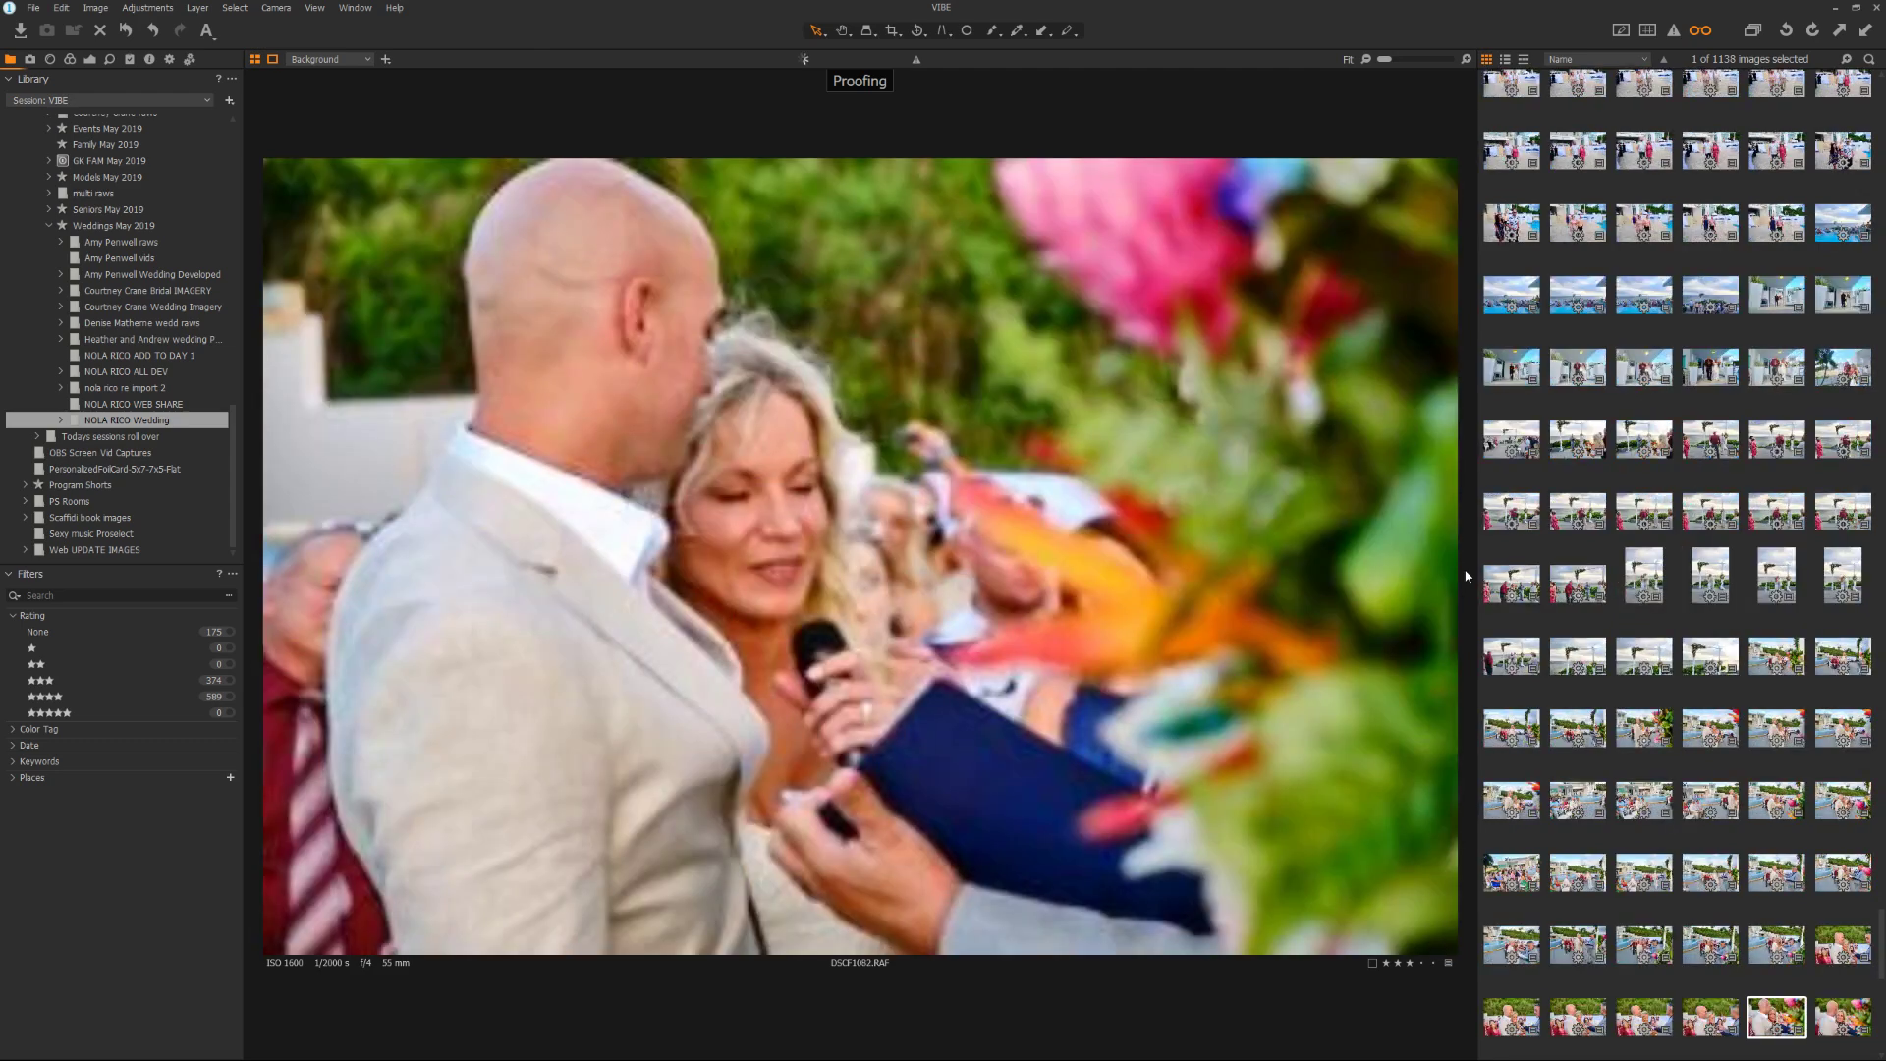
# Preview the vows close-up DSCF1088.RAF and browse down through the similar shots to DSCF1118.RAF
pyautogui.press('Up')
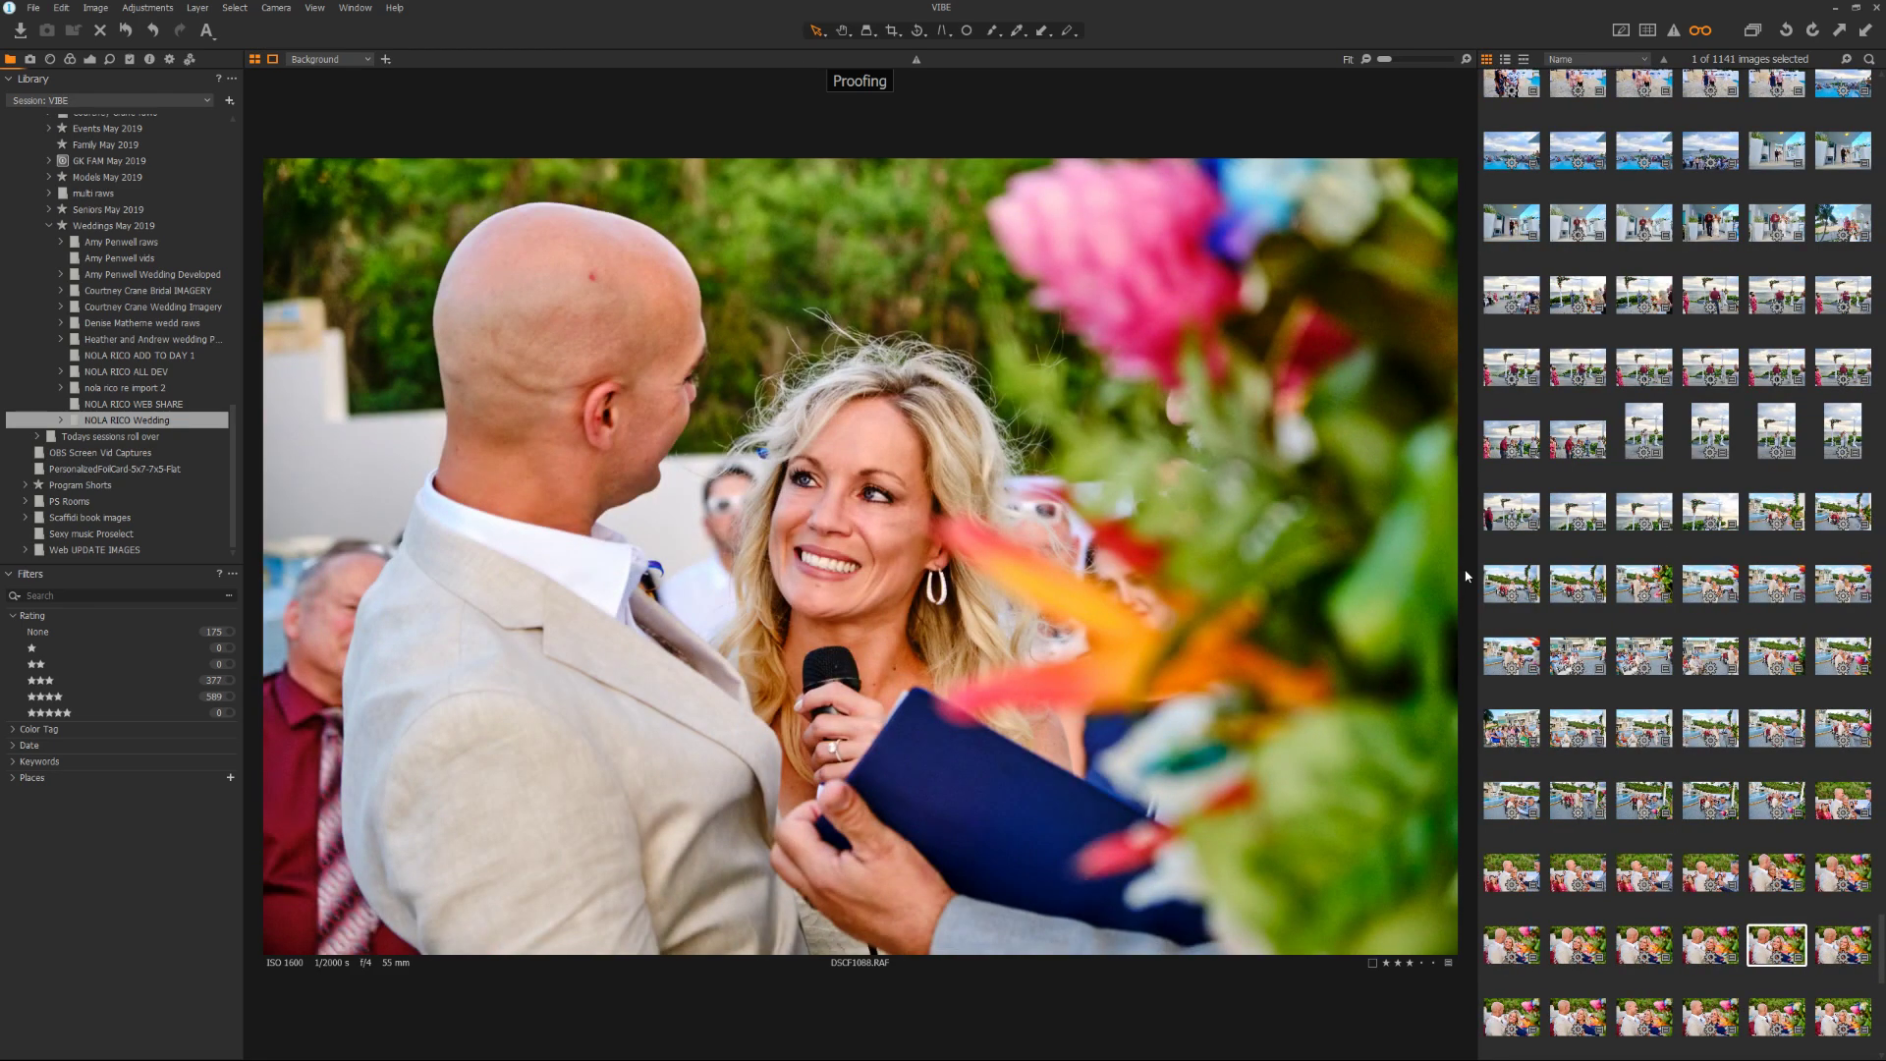
pyautogui.press('Down')
pyautogui.press('Down')
pyautogui.press('Down')
pyautogui.press('Down')
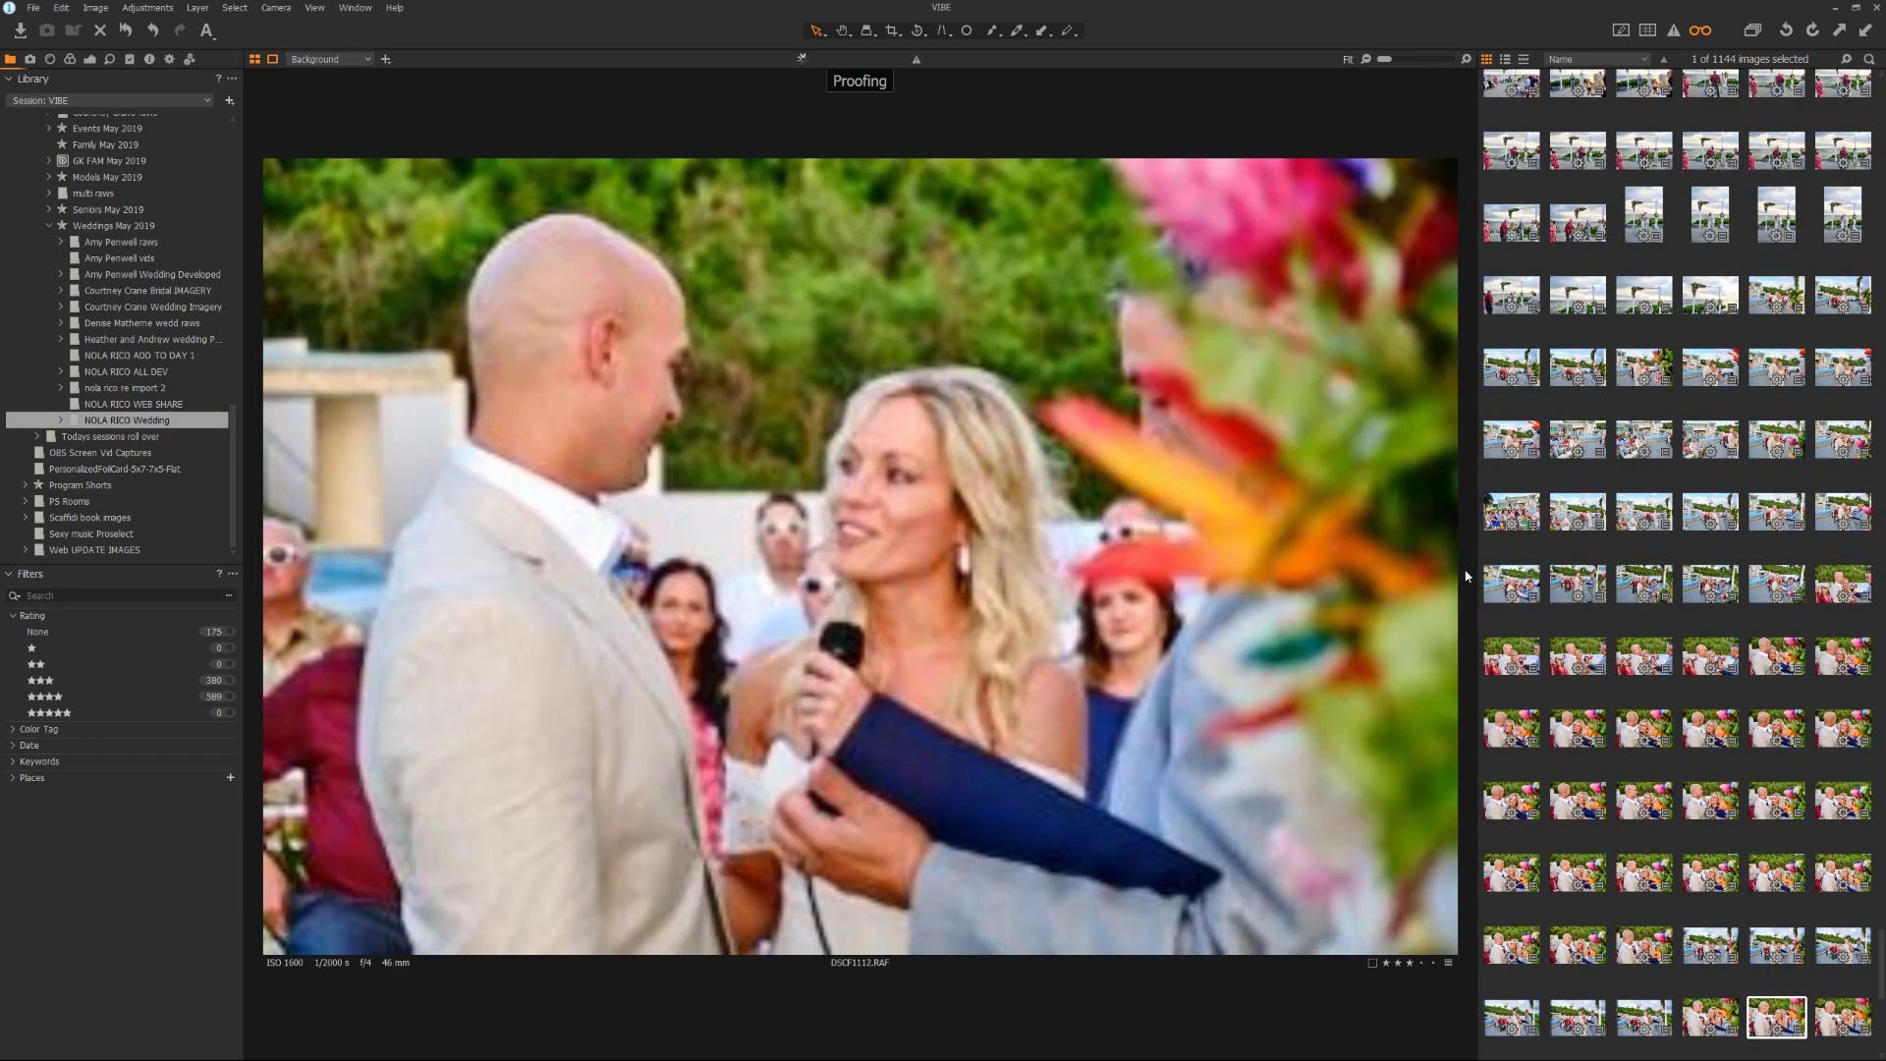
pyautogui.press('Down')
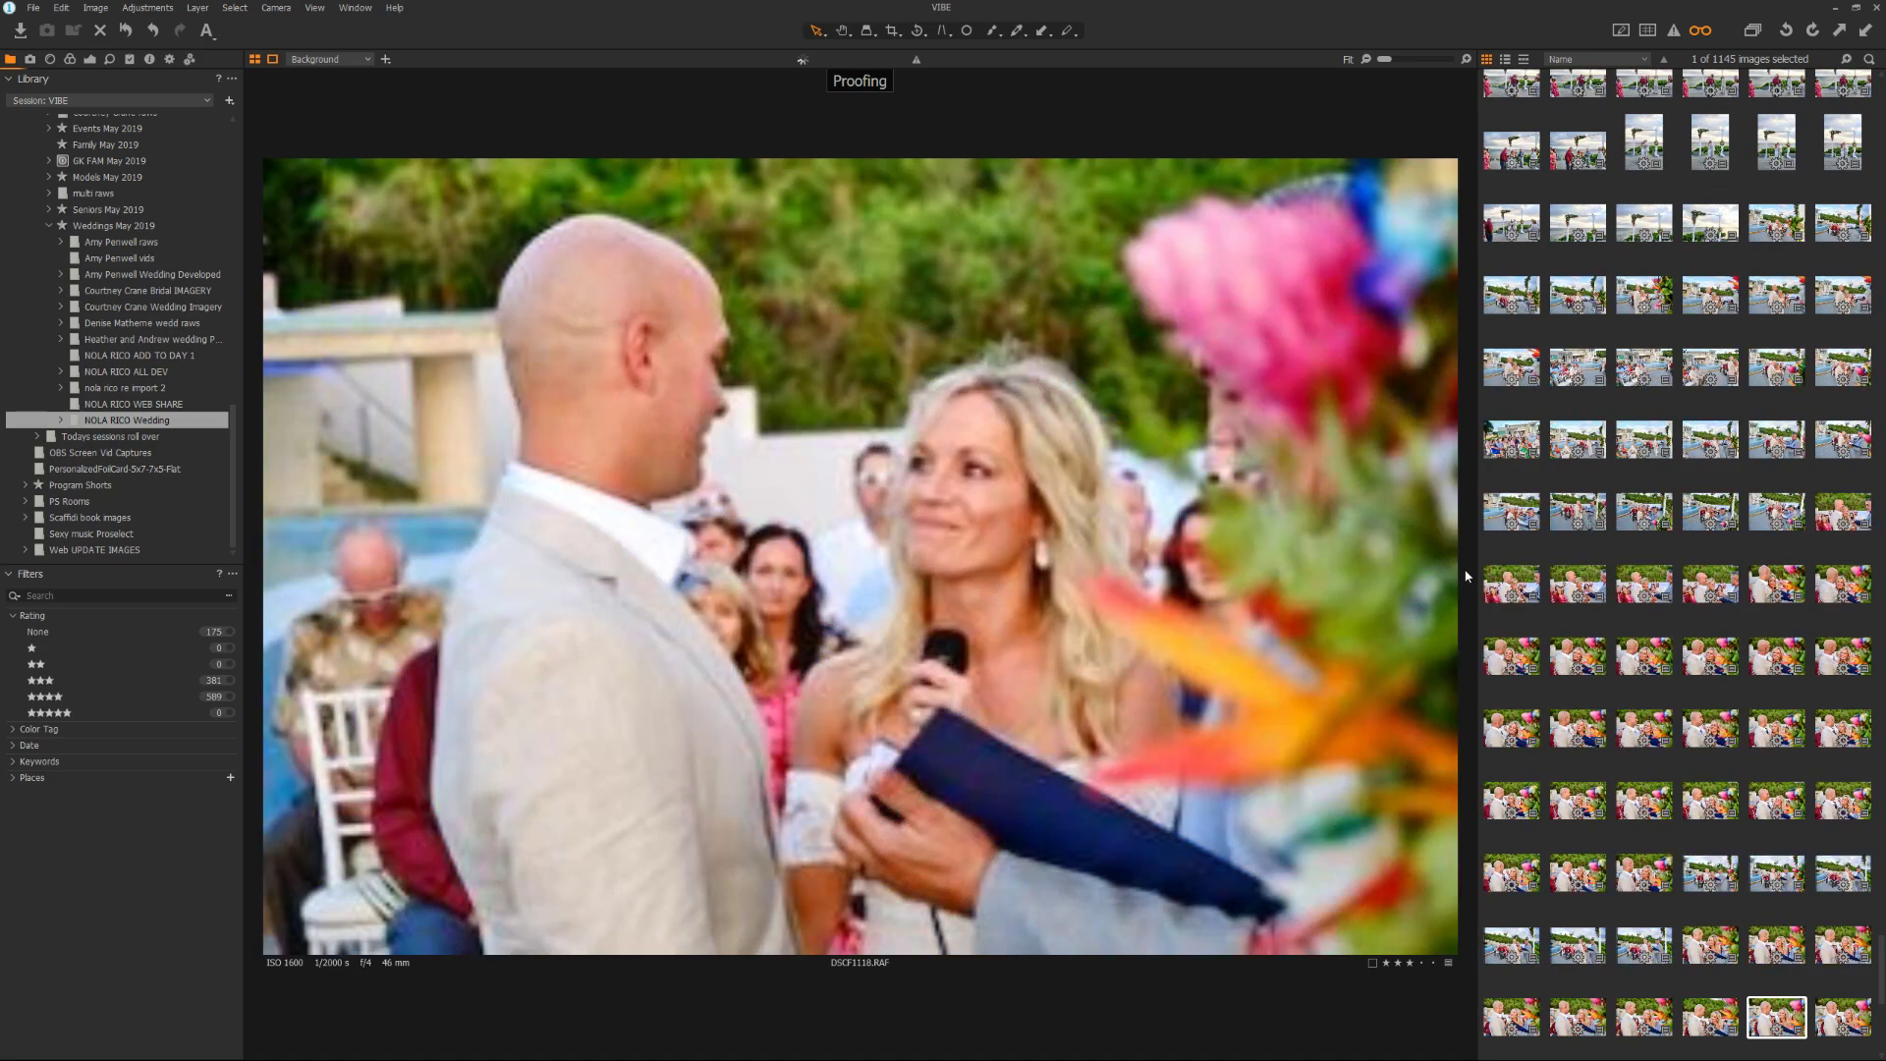
# Browse down past the wide ceremony shot DSCF1142.RAF to the sunset ceremony photo DSCF1159.RAF
pyautogui.press('Down')
pyautogui.press('Down')
pyautogui.press('Down')
pyautogui.press('Down')
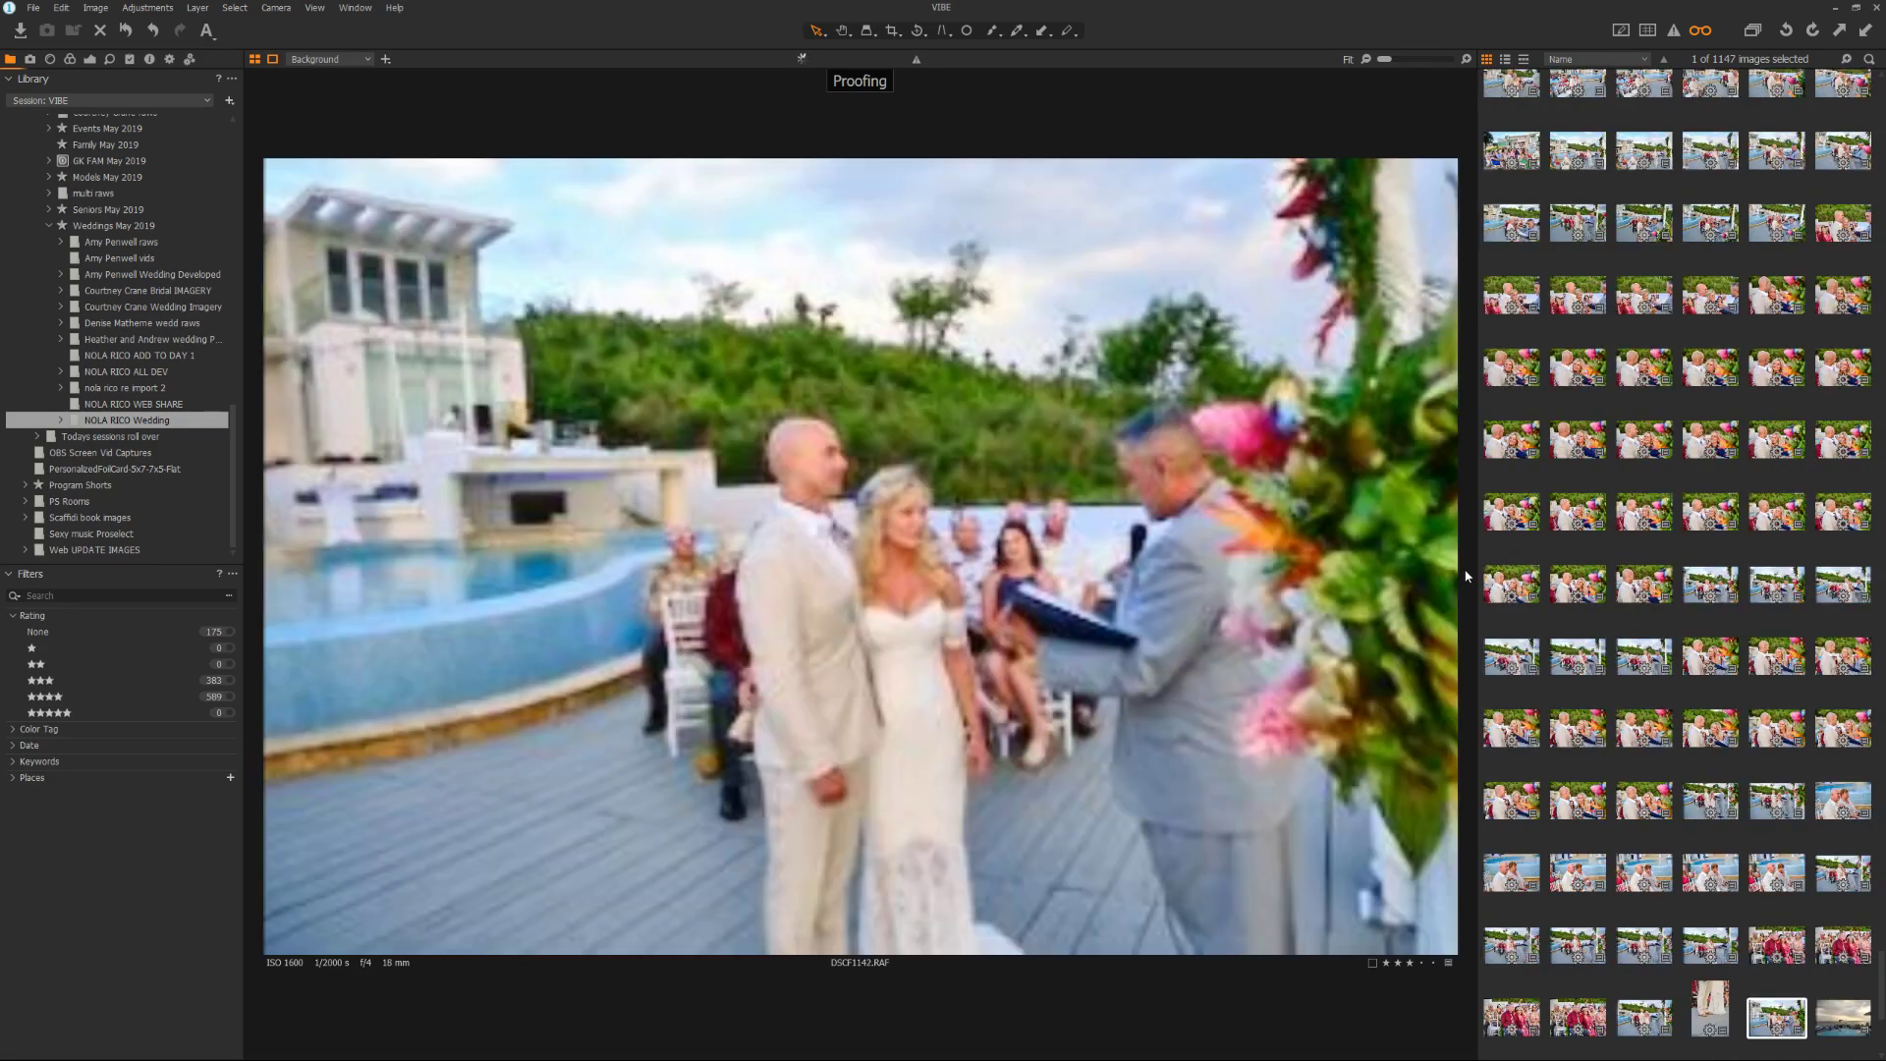
pyautogui.press('Down')
pyautogui.press('Down')
pyautogui.press('Down')
pyautogui.press('Down')
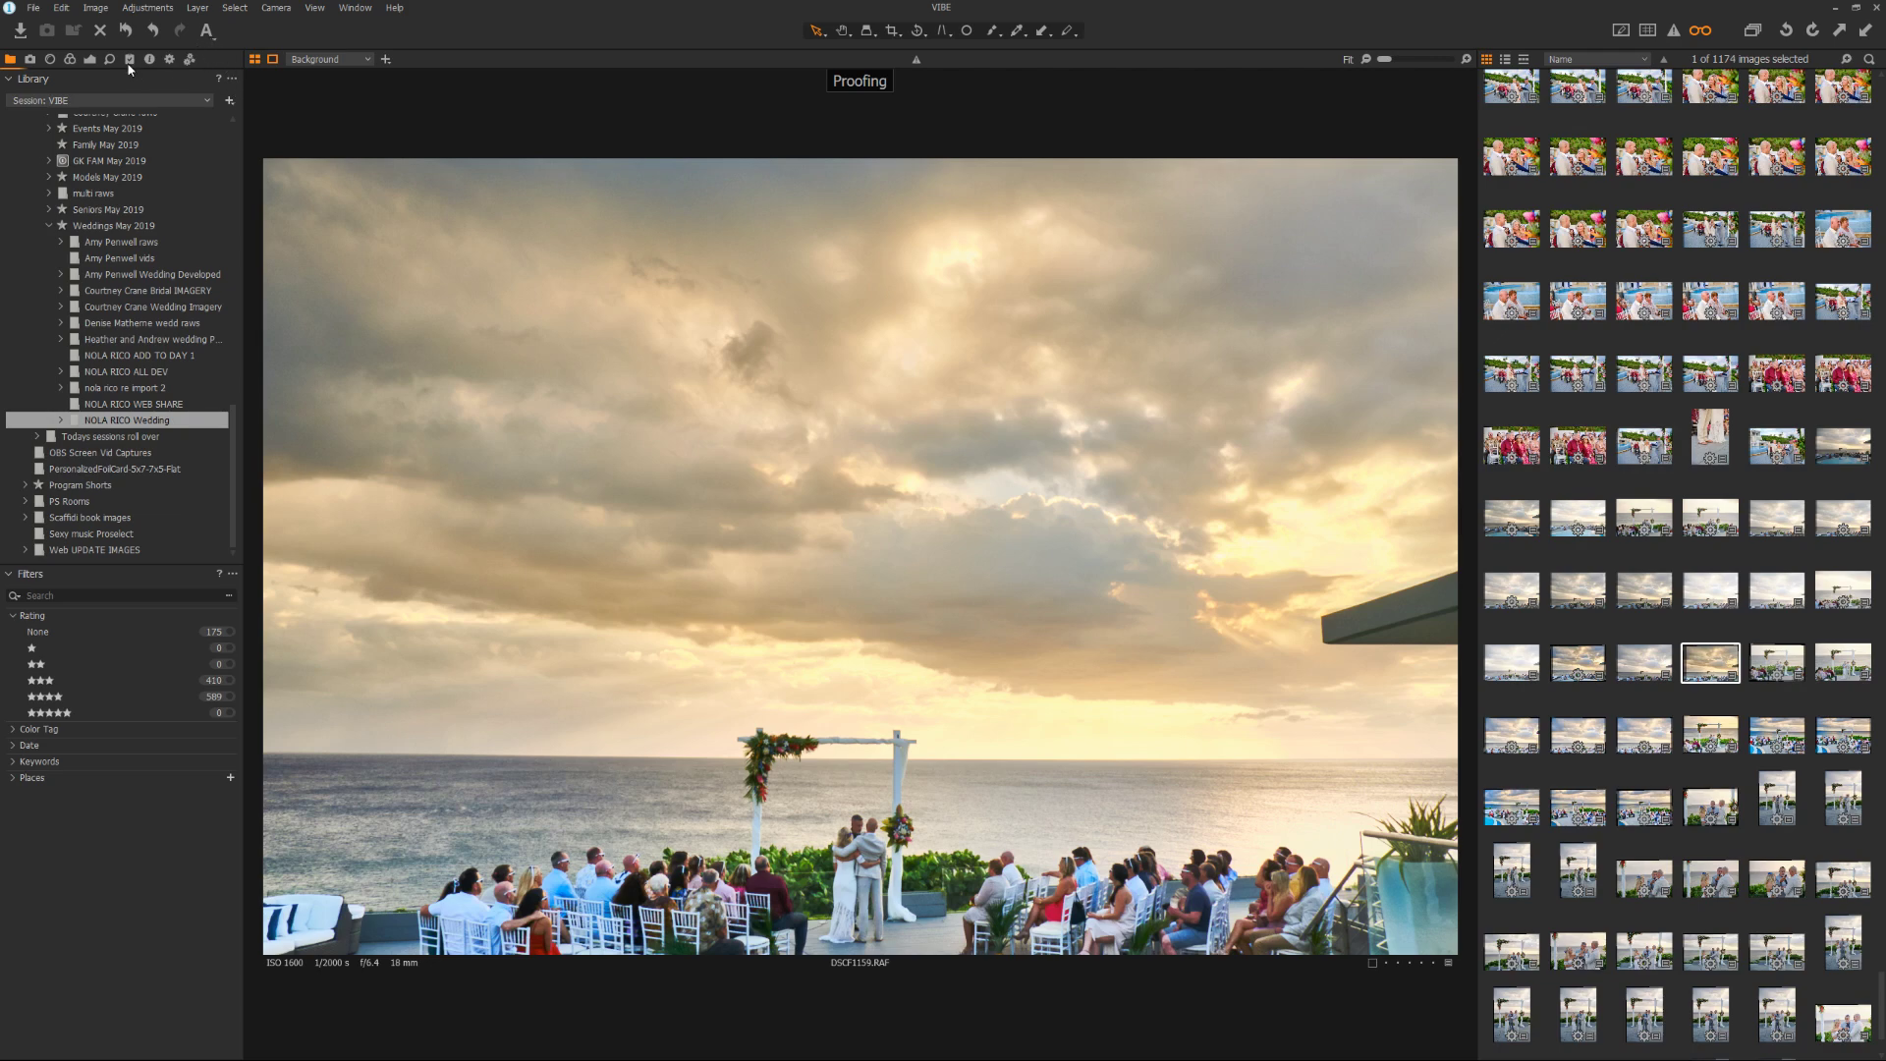
# On the background of DSCF1159.RAF, set Clarity to 25 and the High Dynamic Range Shadow to 28
pyautogui.click(90, 59)
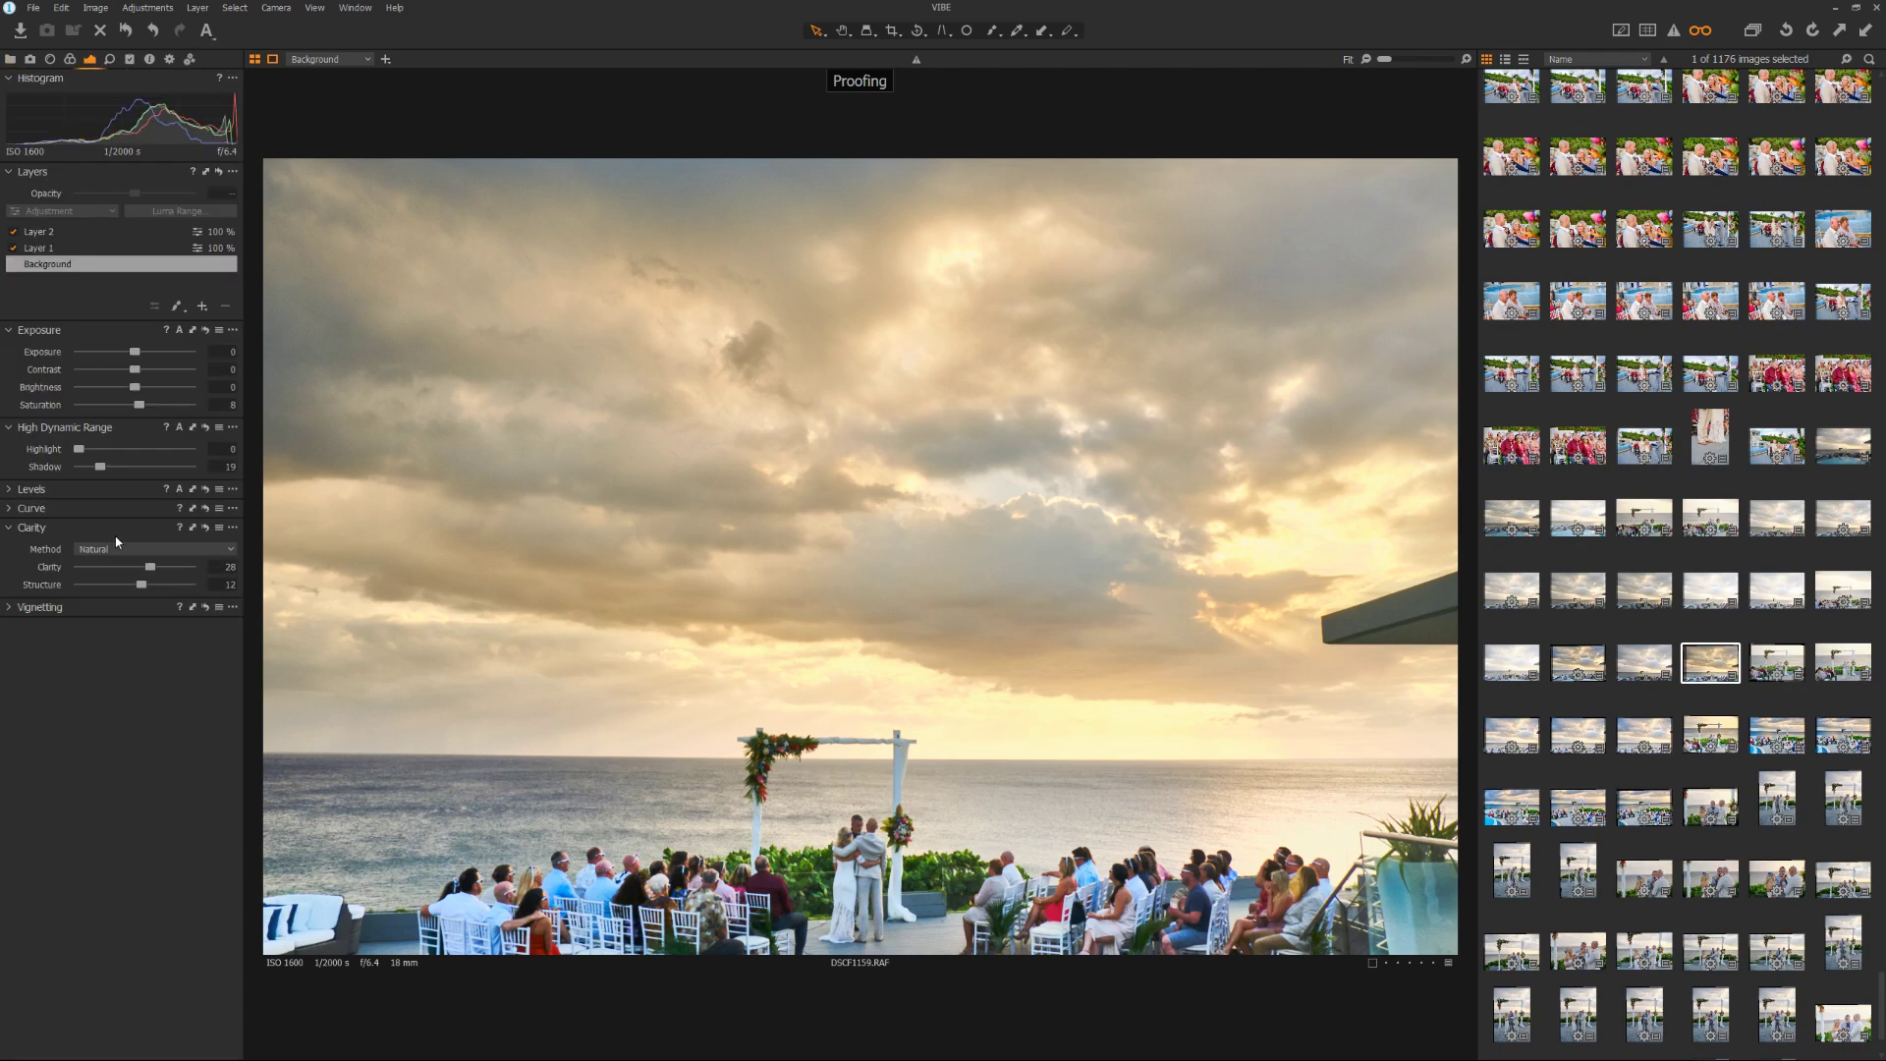
pyautogui.moveTo(150, 568); pyautogui.dragTo(148, 569)
pyautogui.moveTo(100, 466); pyautogui.dragTo(35, 473)
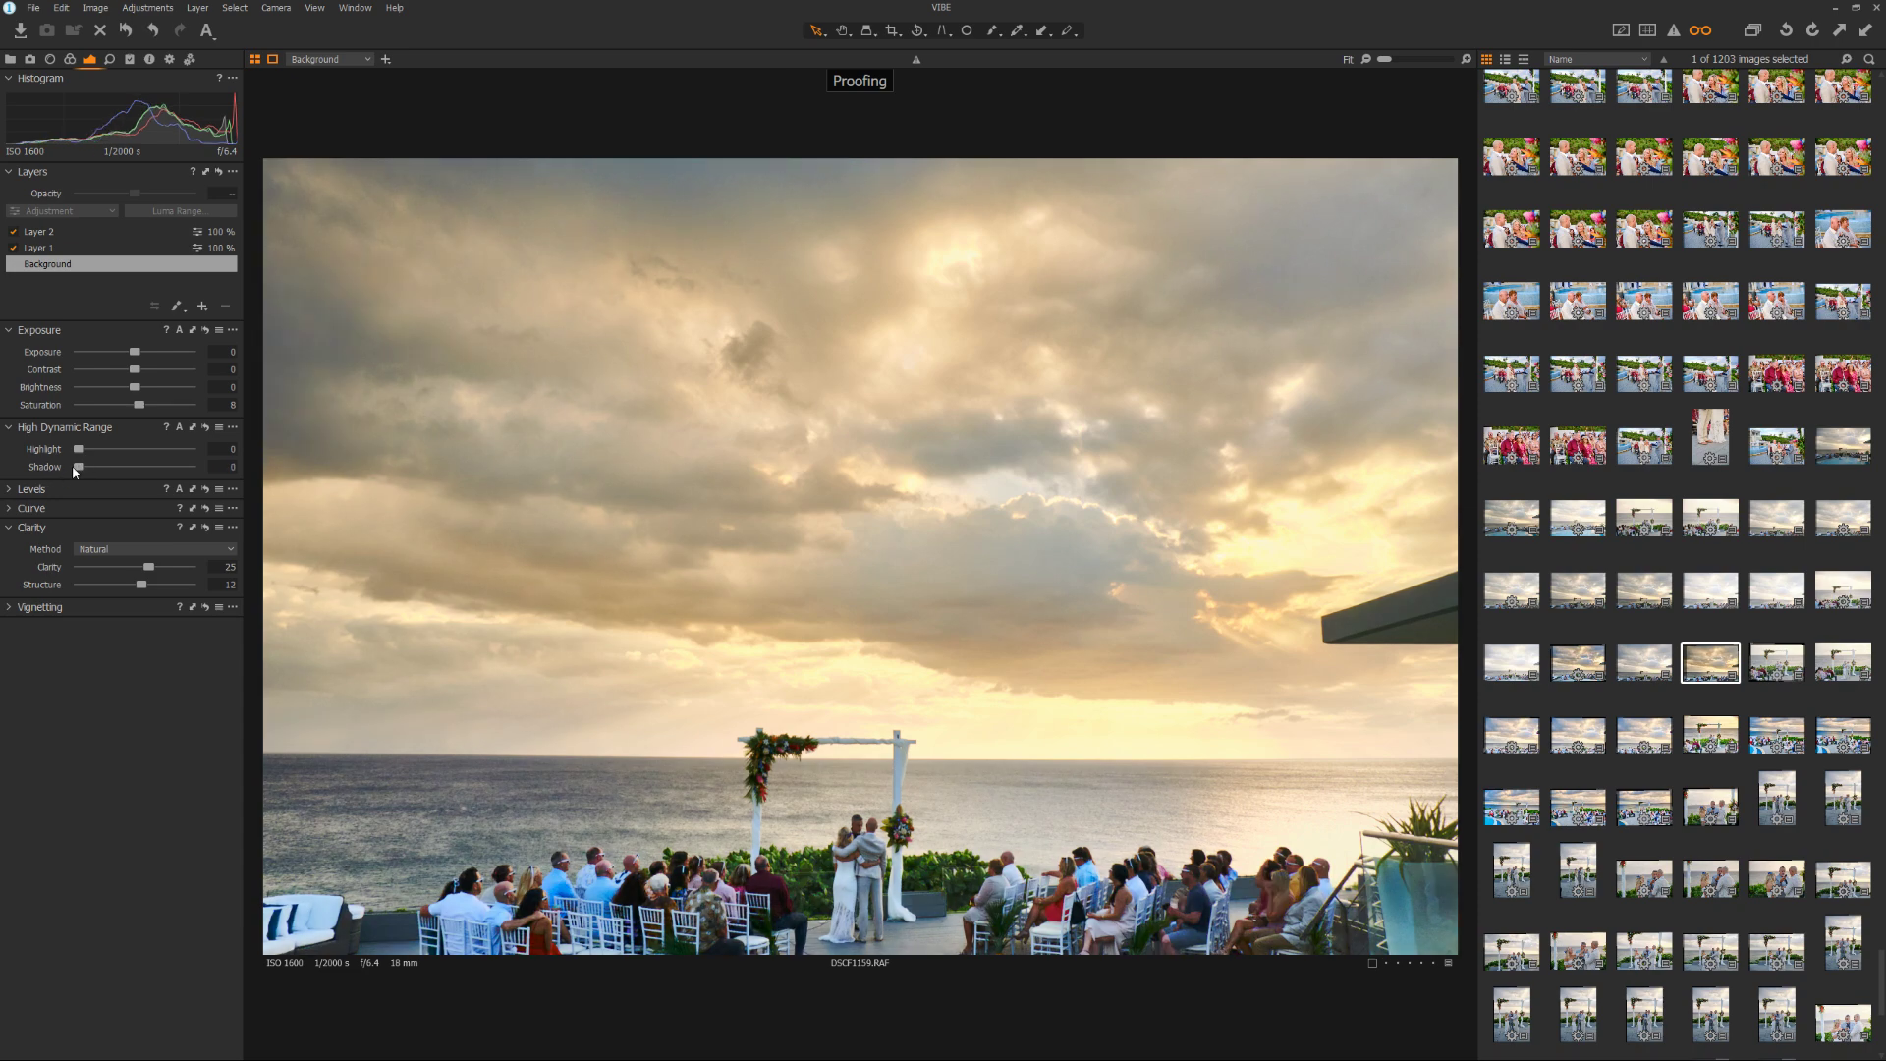
pyautogui.moveTo(81, 467); pyautogui.dragTo(109, 466)
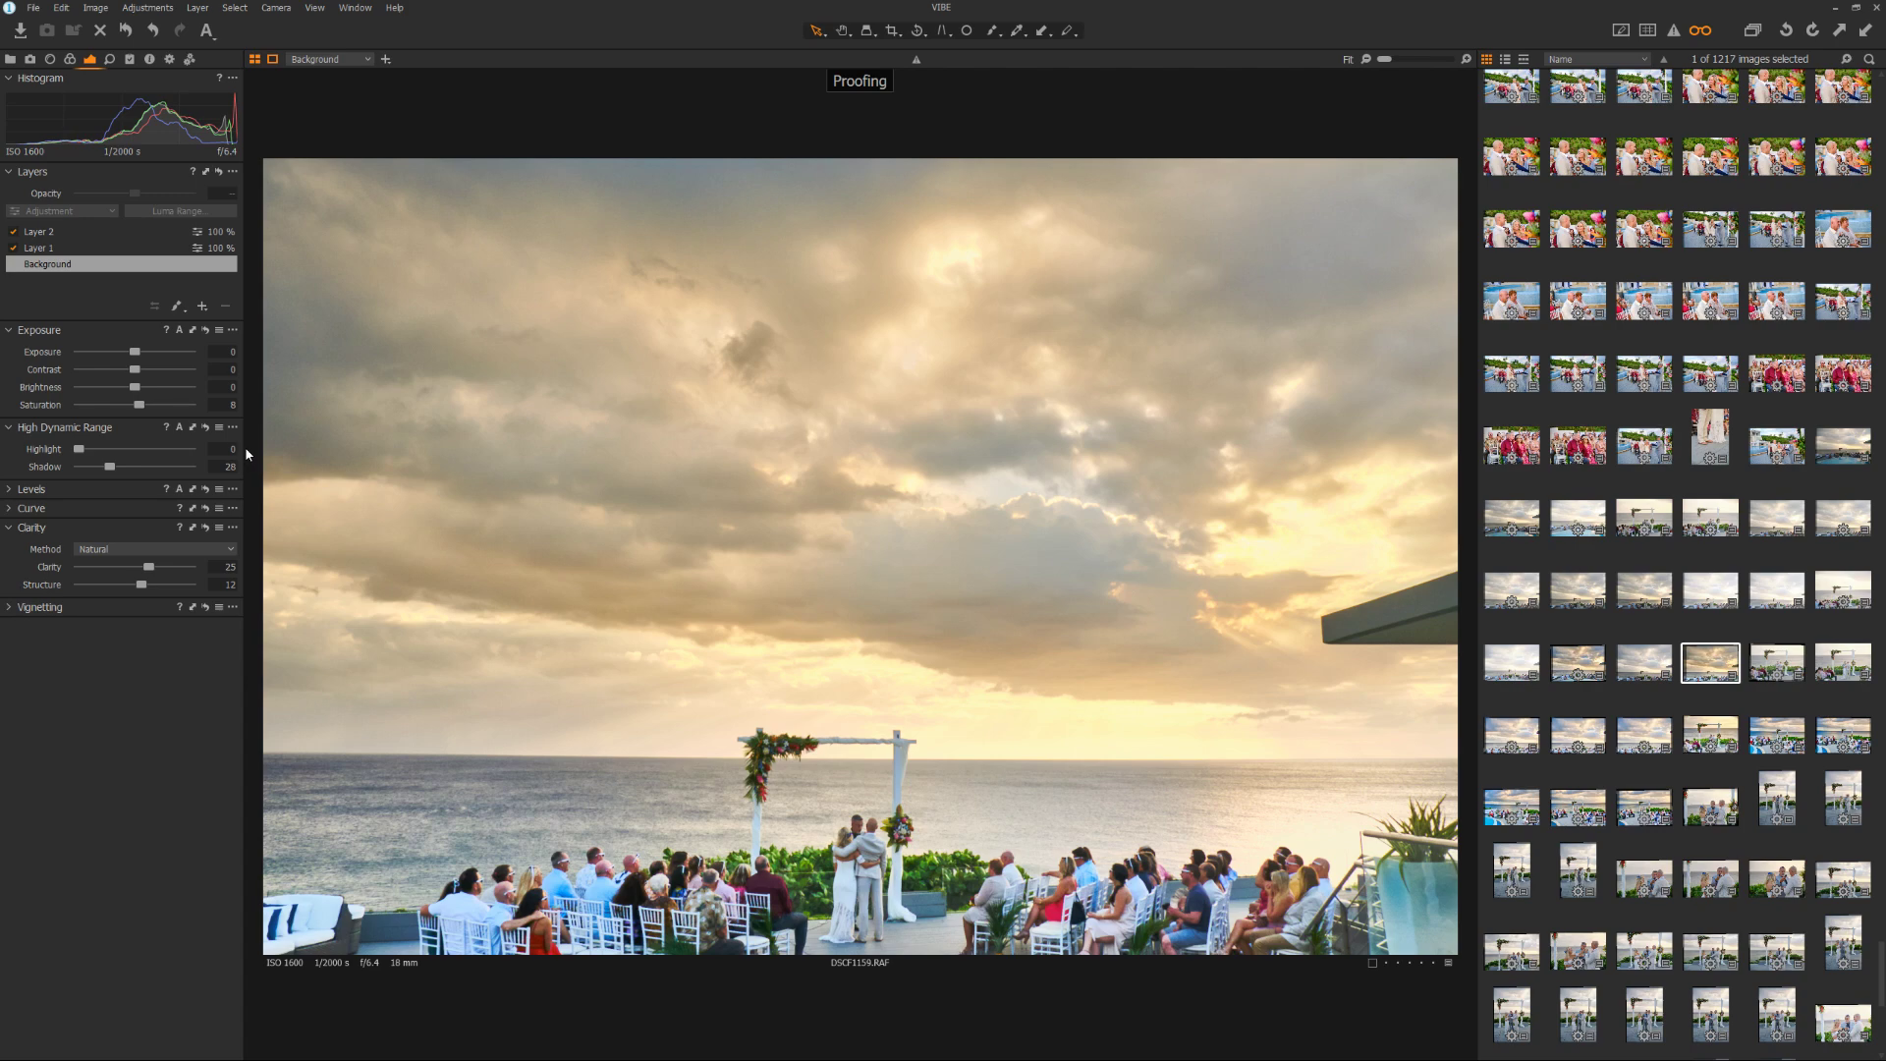
# Try High Dynamic Range Highlight values of 100, 7 and 30 on the sunset sky, and set it to 86
pyautogui.moveTo(79, 449); pyautogui.dragTo(194, 460)
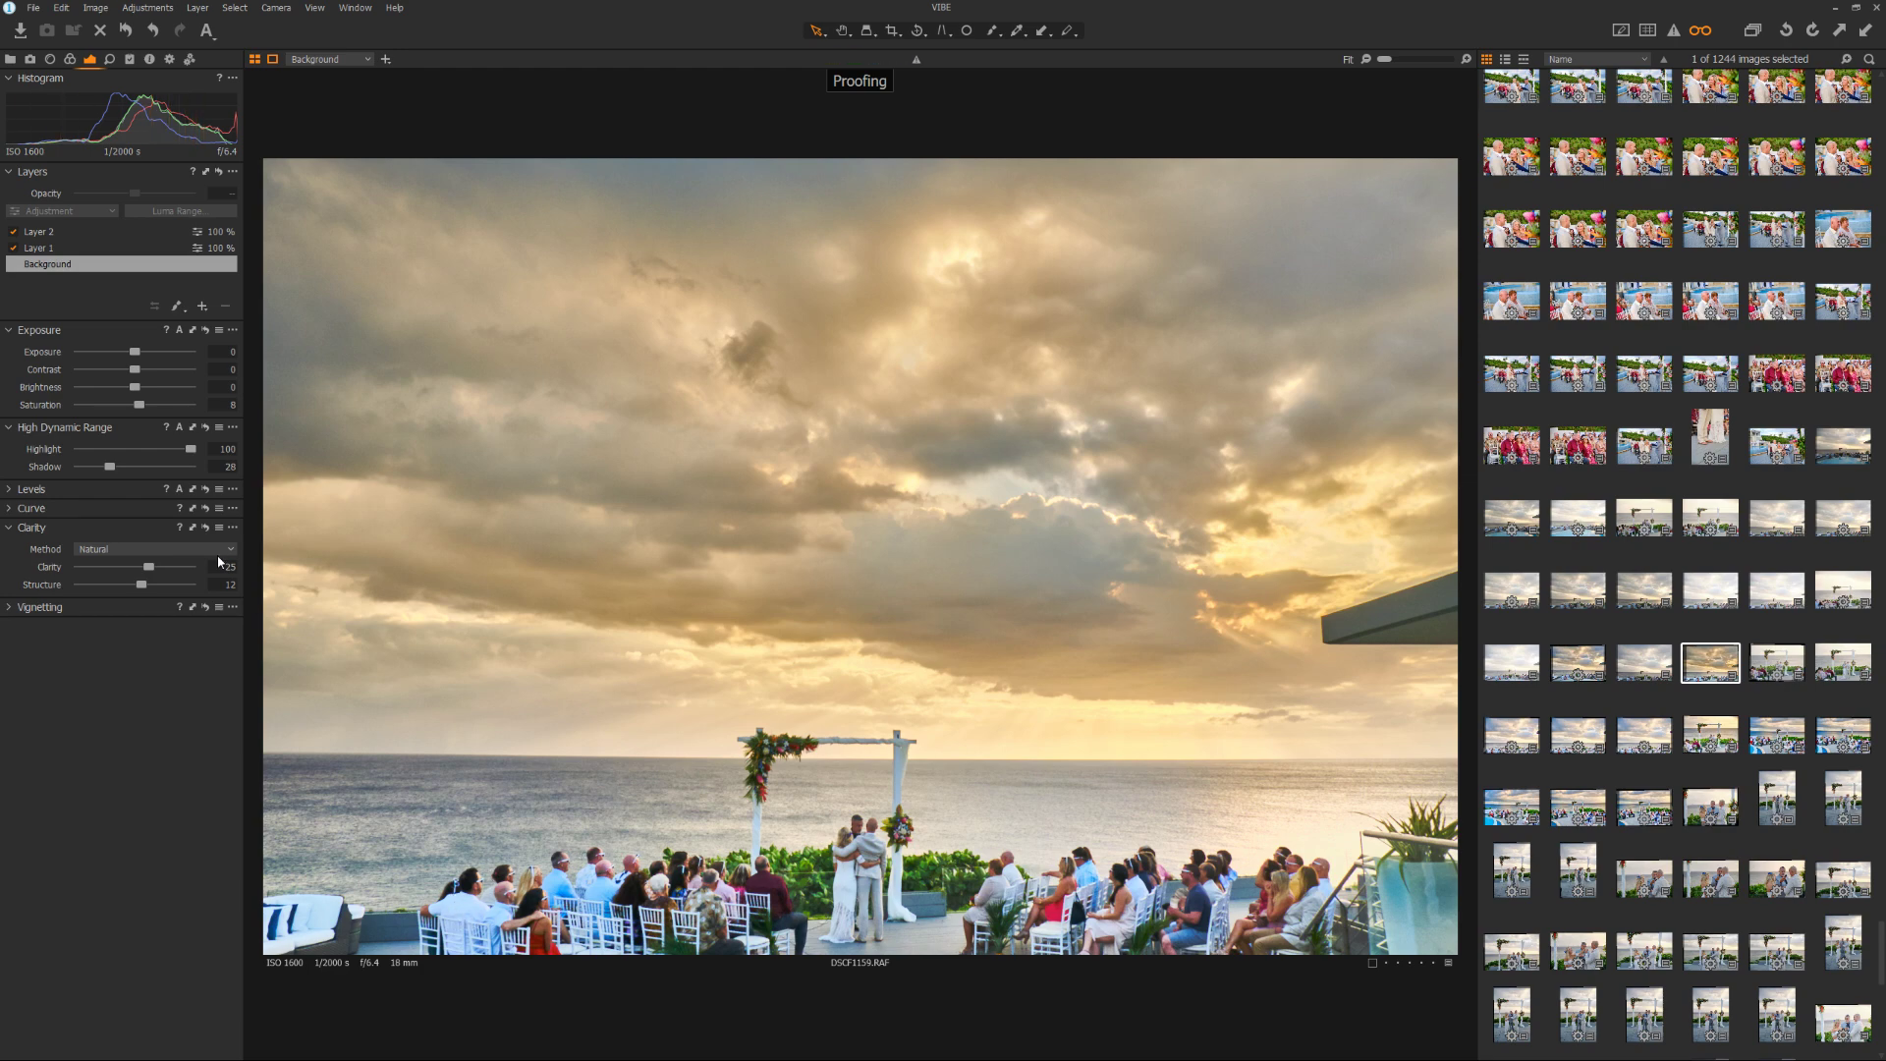
pyautogui.moveTo(192, 455); pyautogui.dragTo(86, 456)
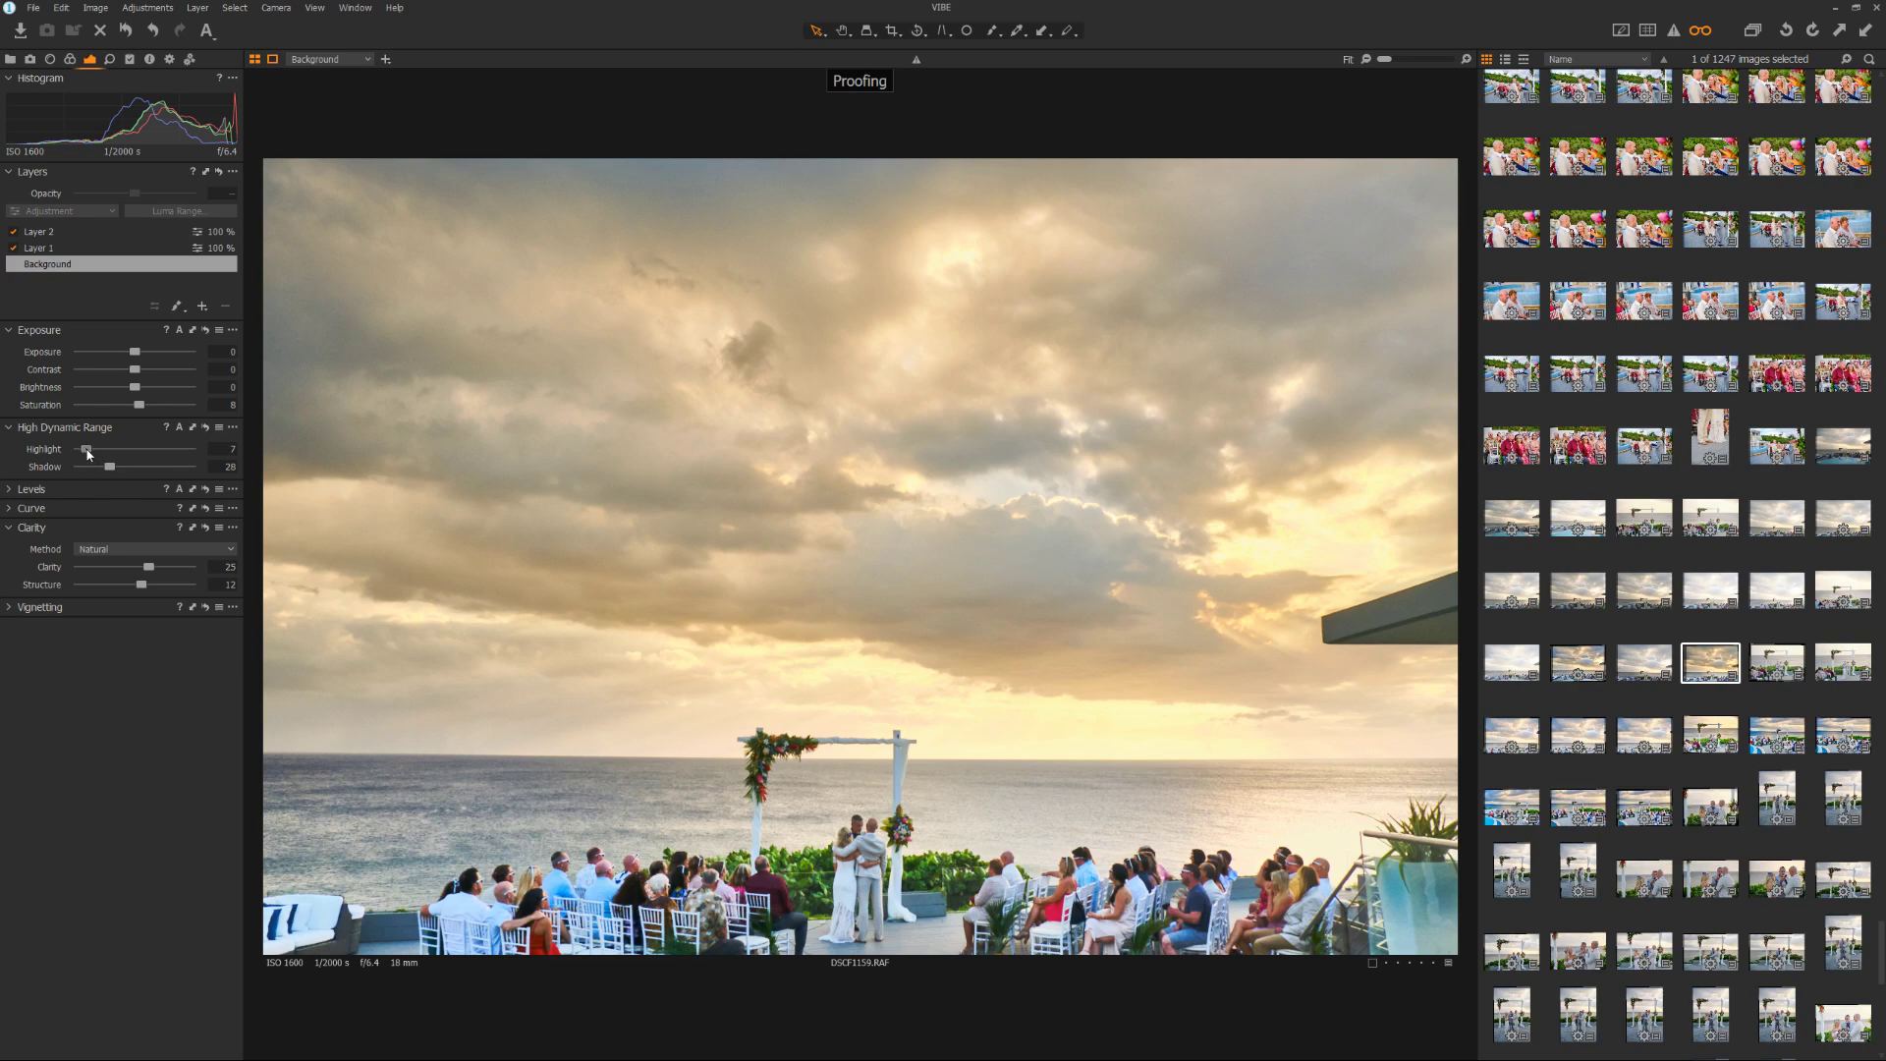
pyautogui.moveTo(88, 450); pyautogui.dragTo(114, 450)
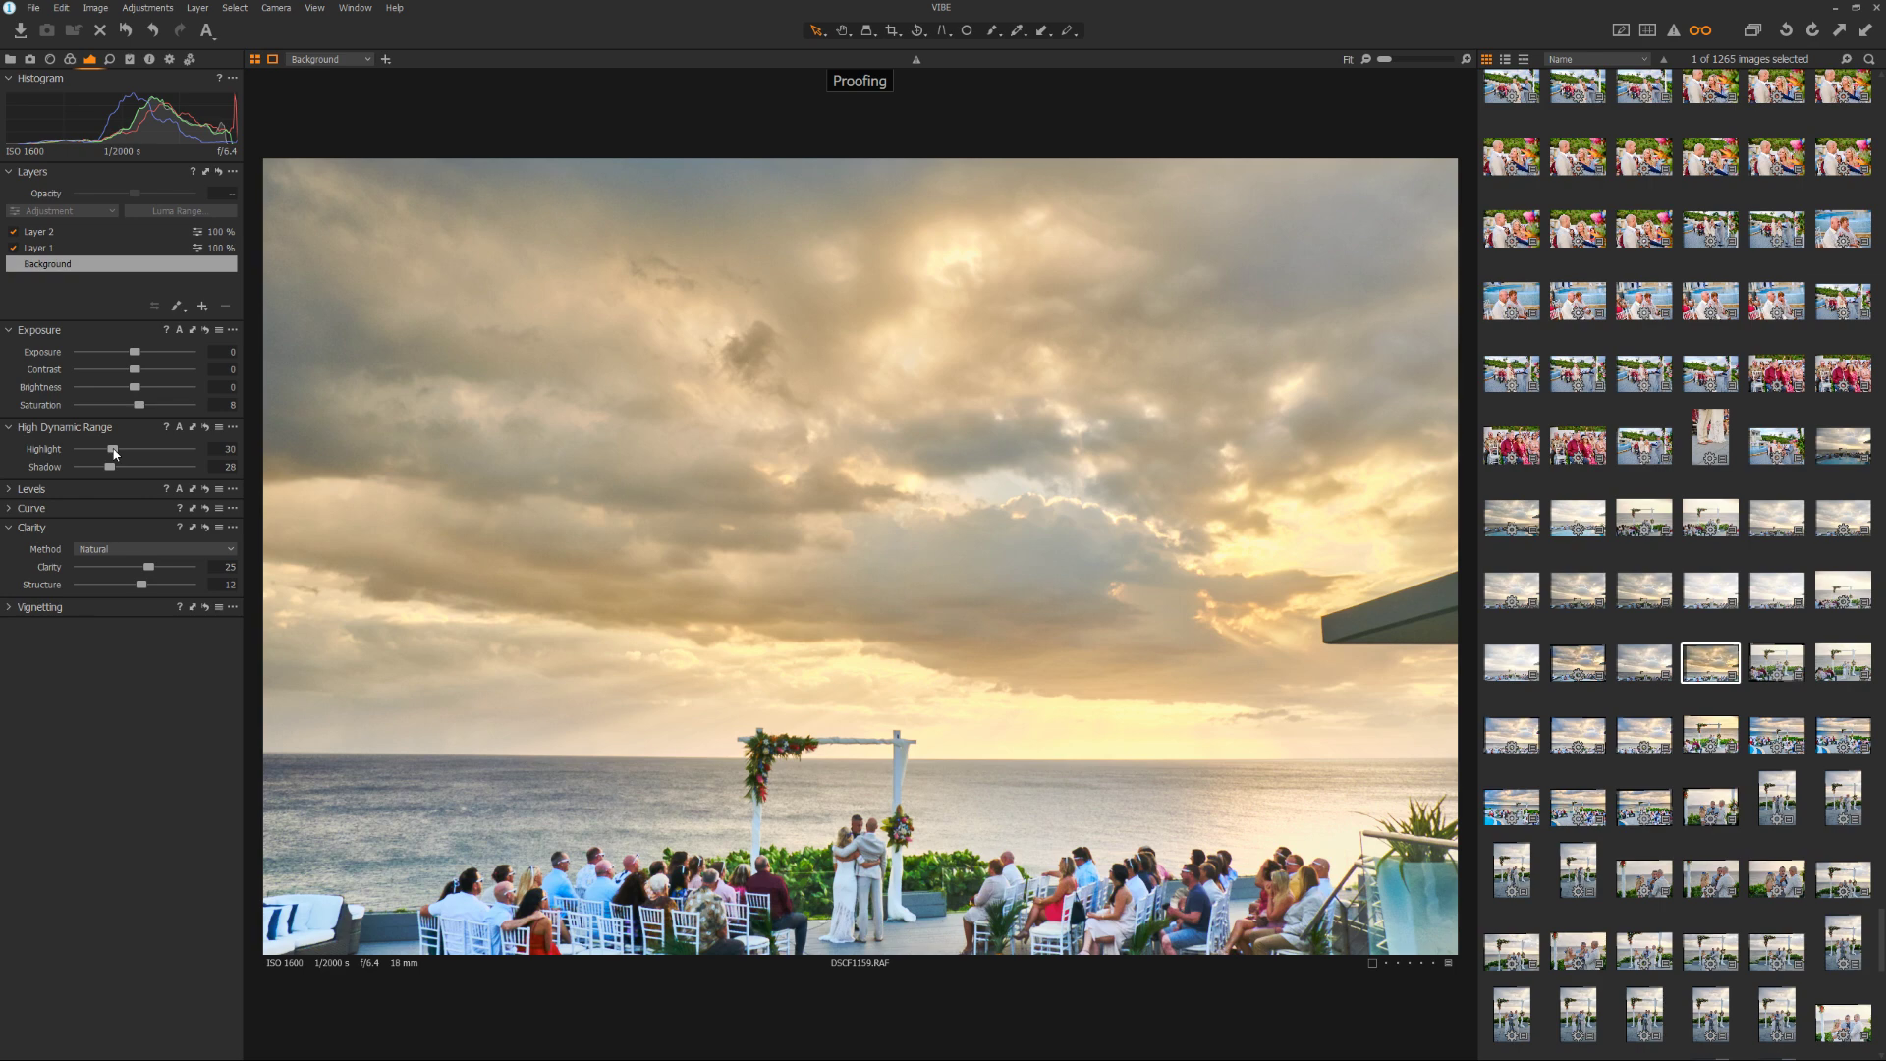
pyautogui.moveTo(114, 451); pyautogui.dragTo(177, 449)
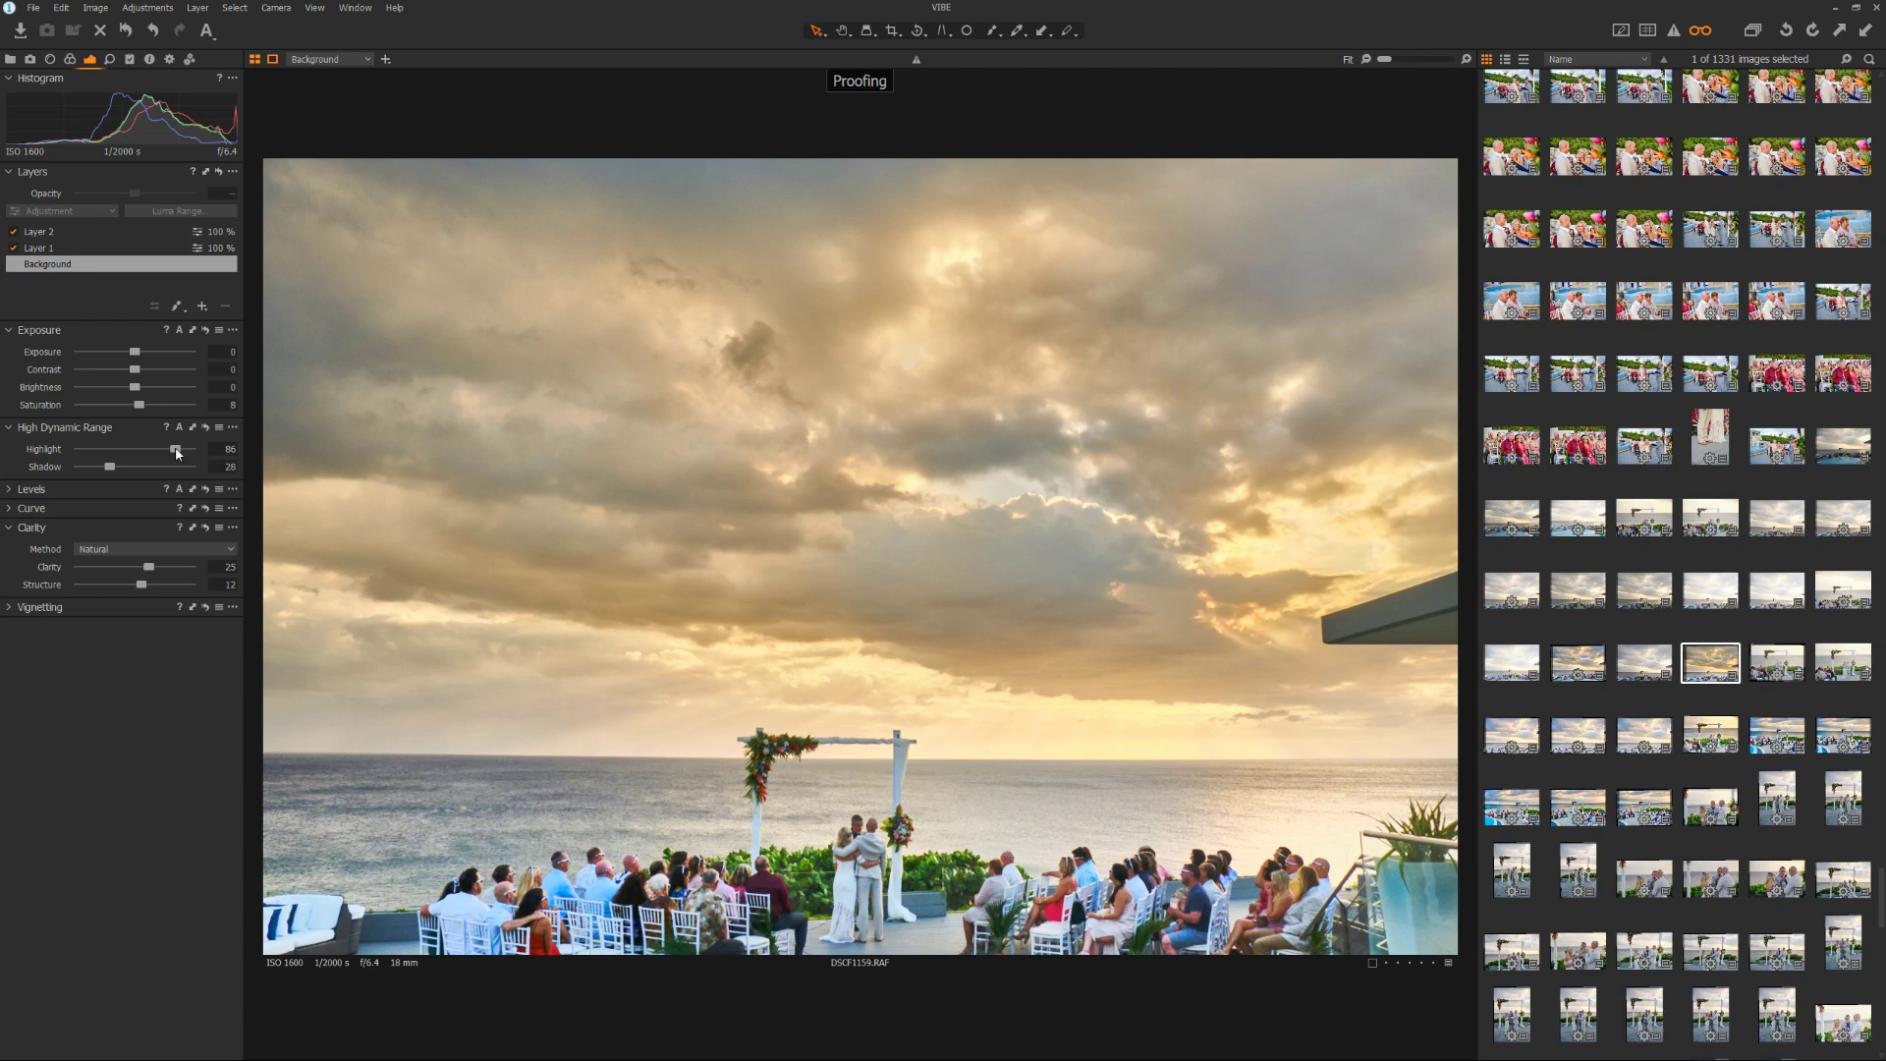
# Try warmer white balance settings on the sunset ceremony photo, and set Kelvin to 5911
pyautogui.click(69, 59)
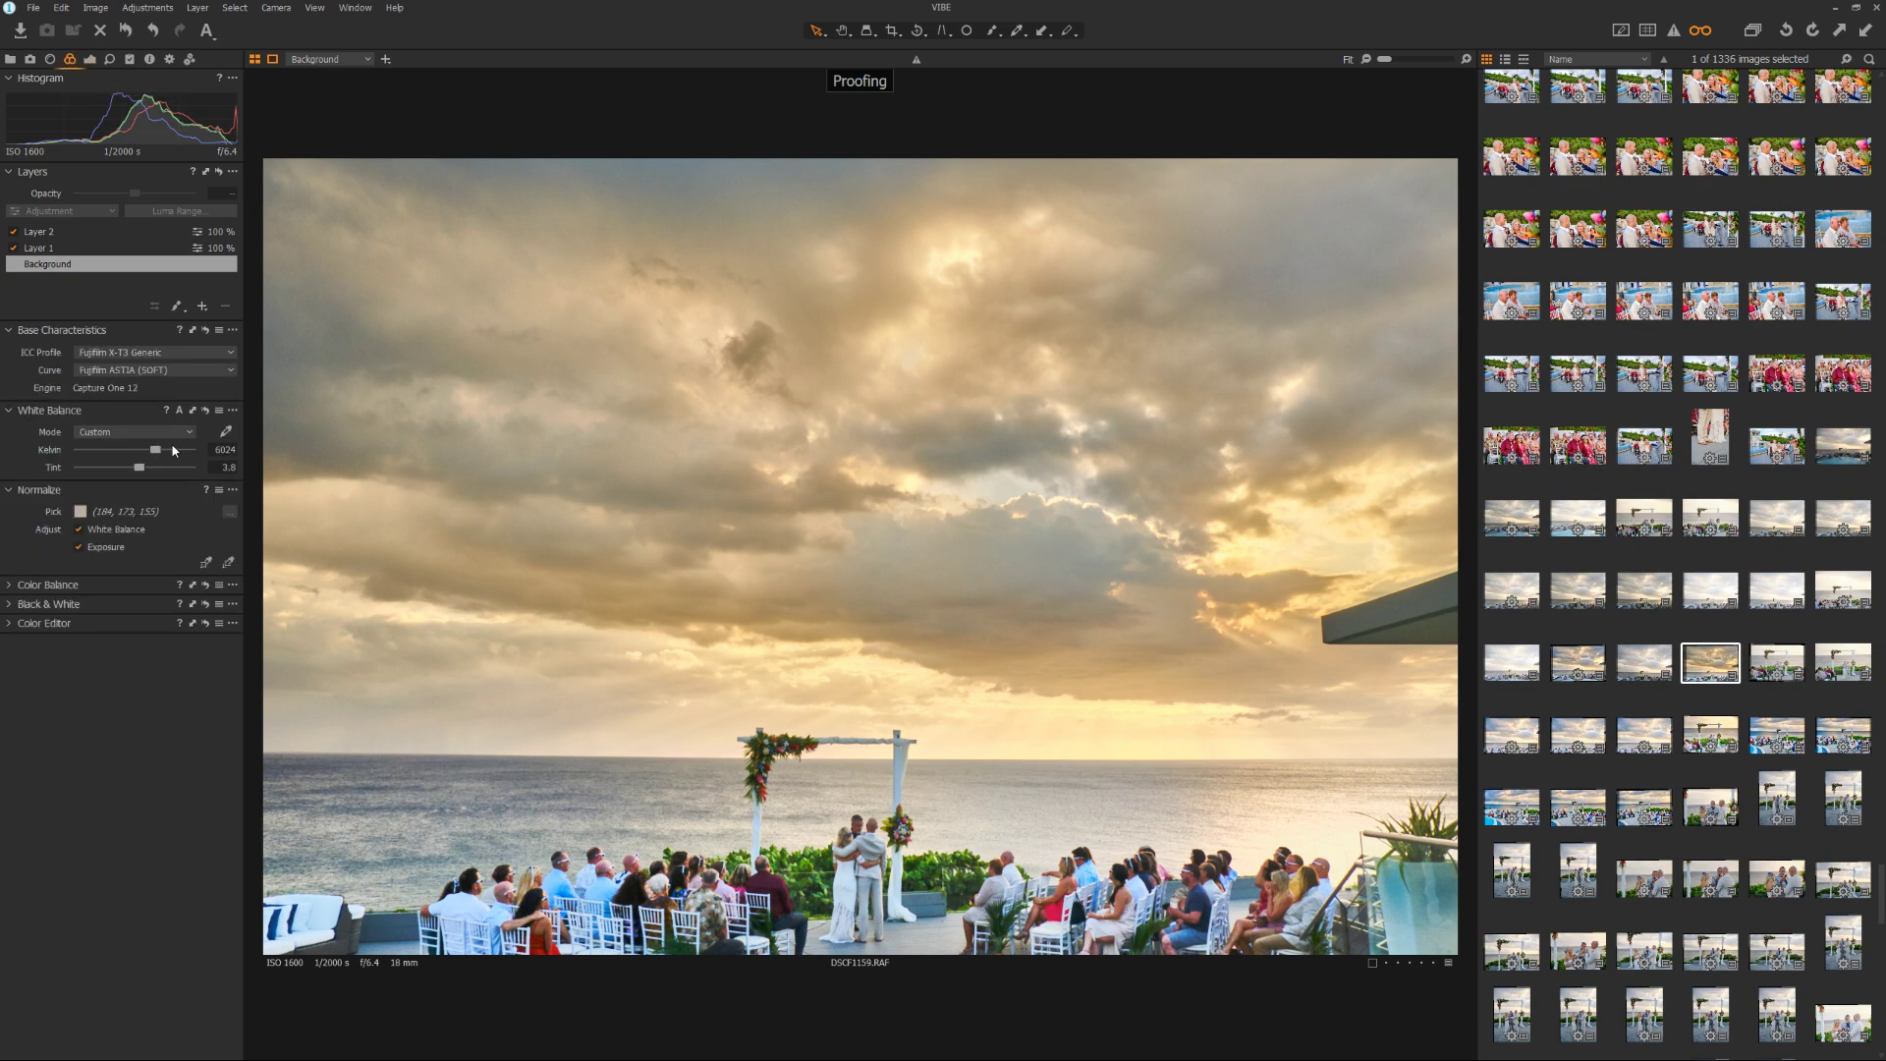
pyautogui.moveTo(158, 452); pyautogui.dragTo(176, 453)
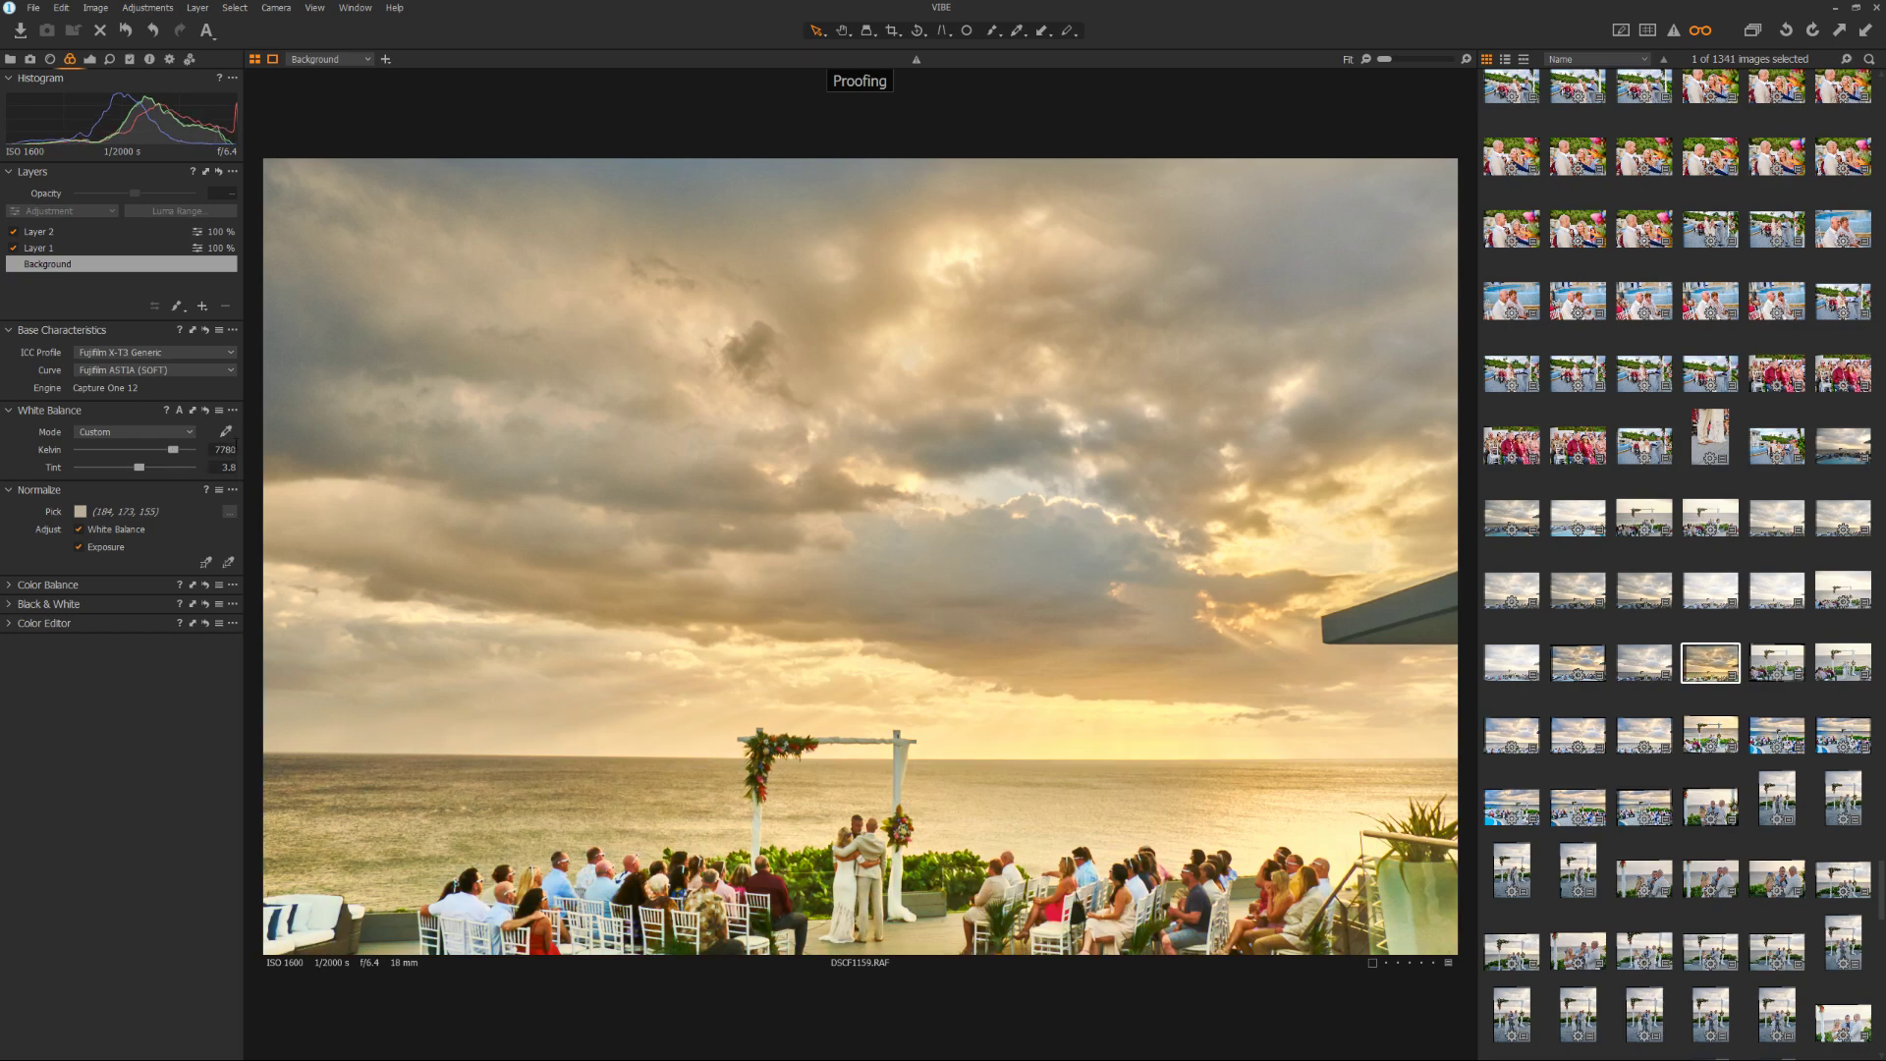
pyautogui.moveTo(175, 452); pyautogui.dragTo(175, 453)
pyautogui.moveTo(173, 450); pyautogui.dragTo(165, 452)
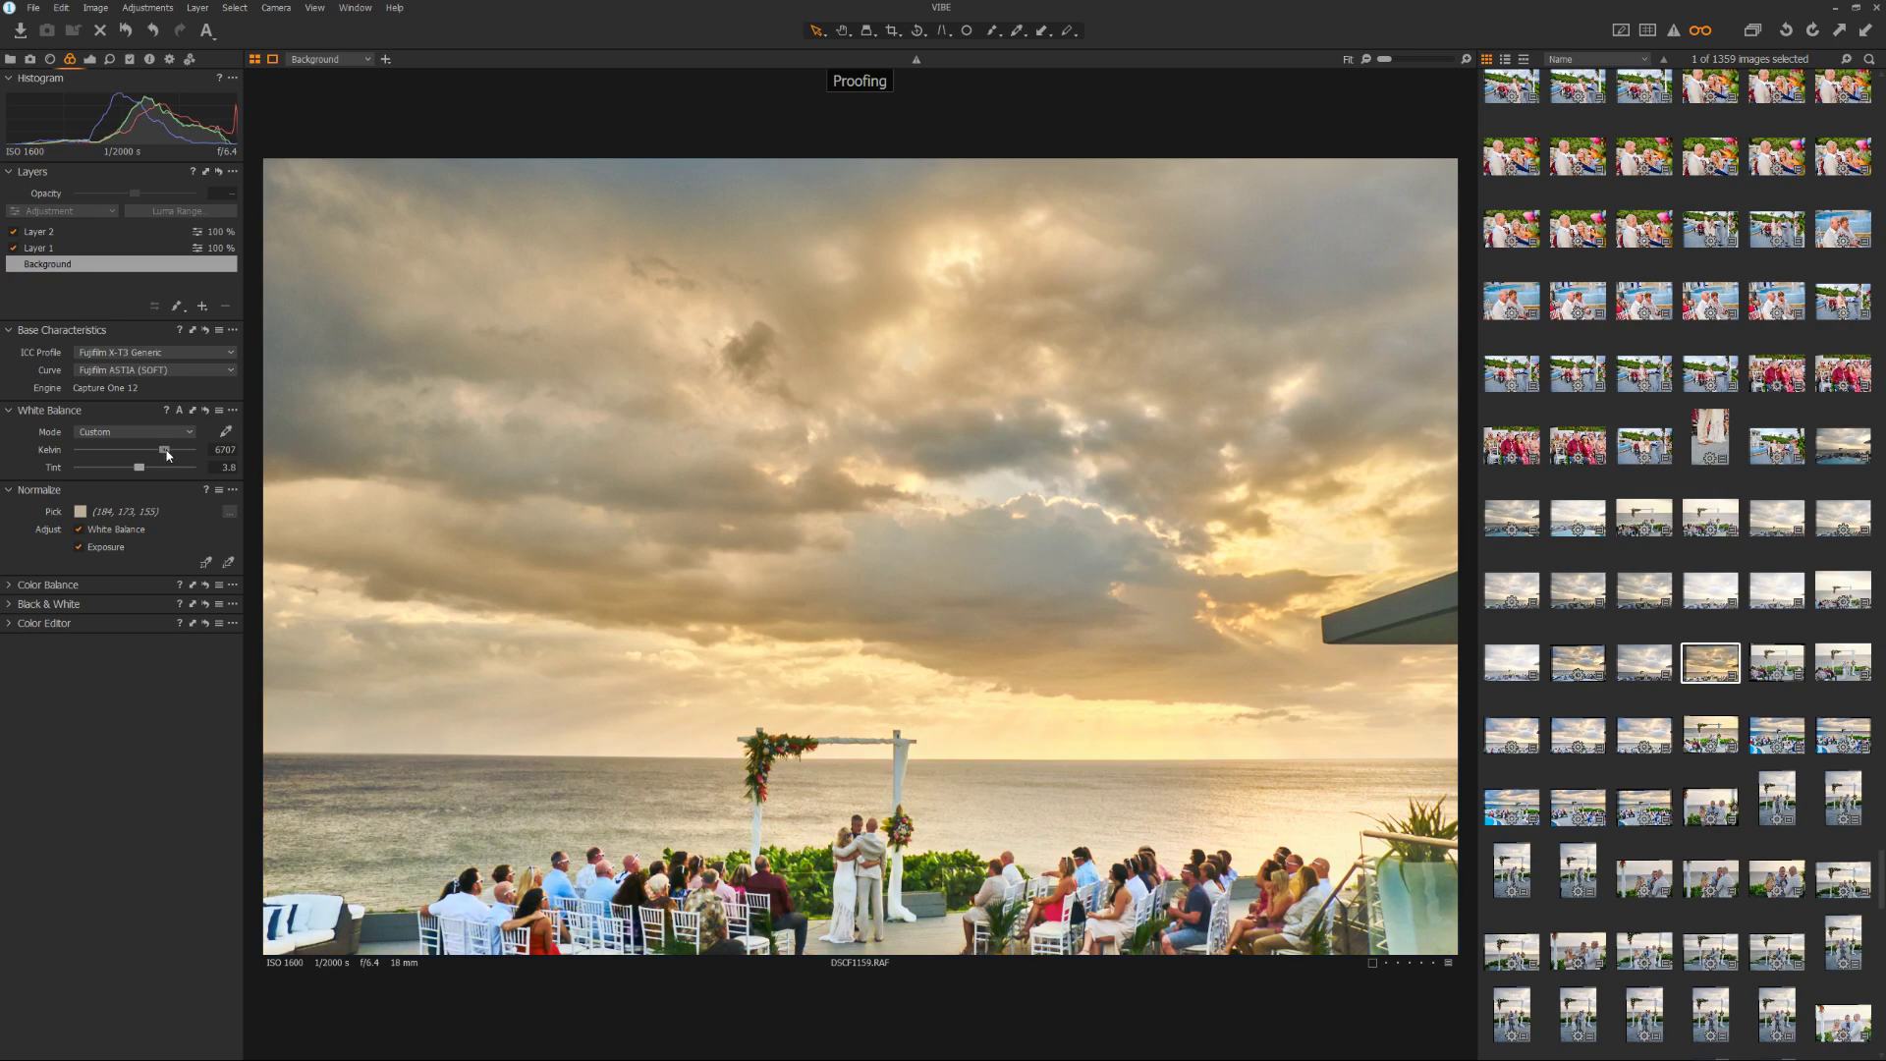
pyautogui.moveTo(167, 453); pyautogui.dragTo(169, 455)
pyautogui.moveTo(165, 450); pyautogui.dragTo(153, 457)
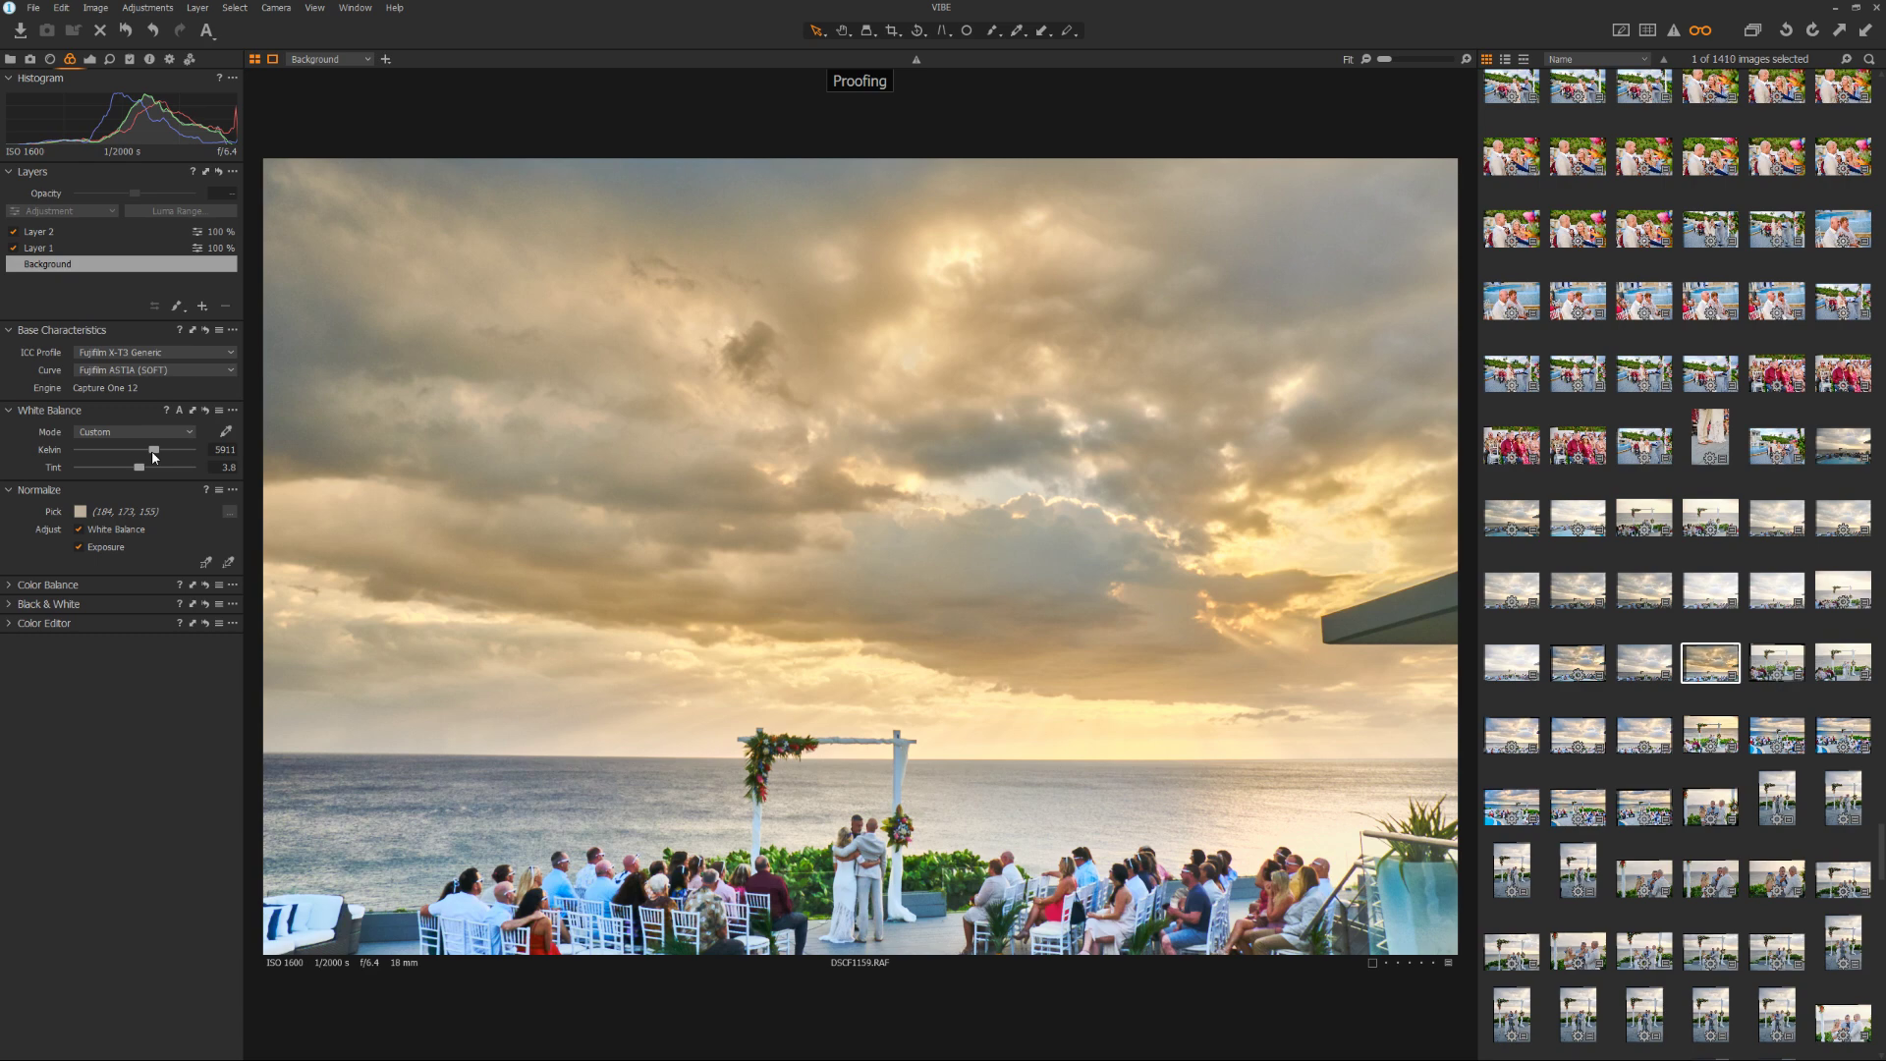
# Add two new adjustment layers and brush a mask over the upper clouds of DSCF1159.RAF on the topmost one
pyautogui.click(386, 59)
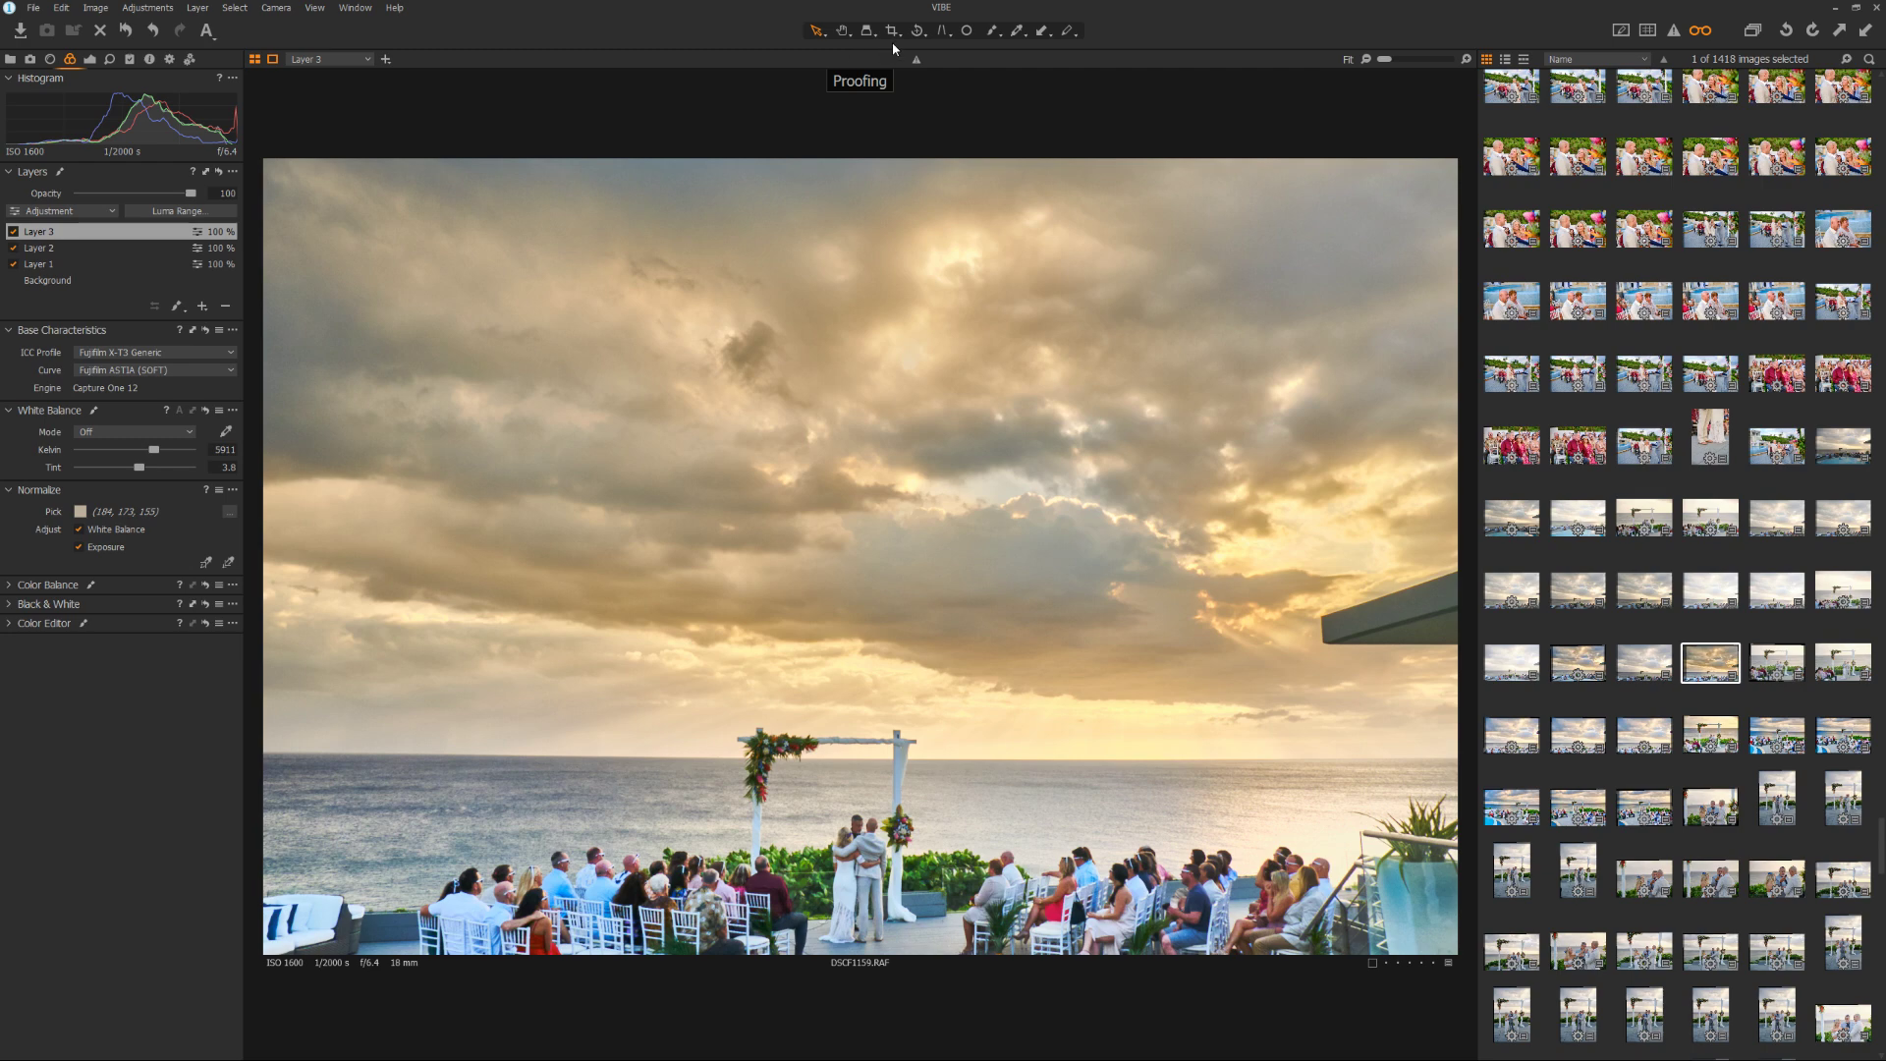
pyautogui.click(1001, 33)
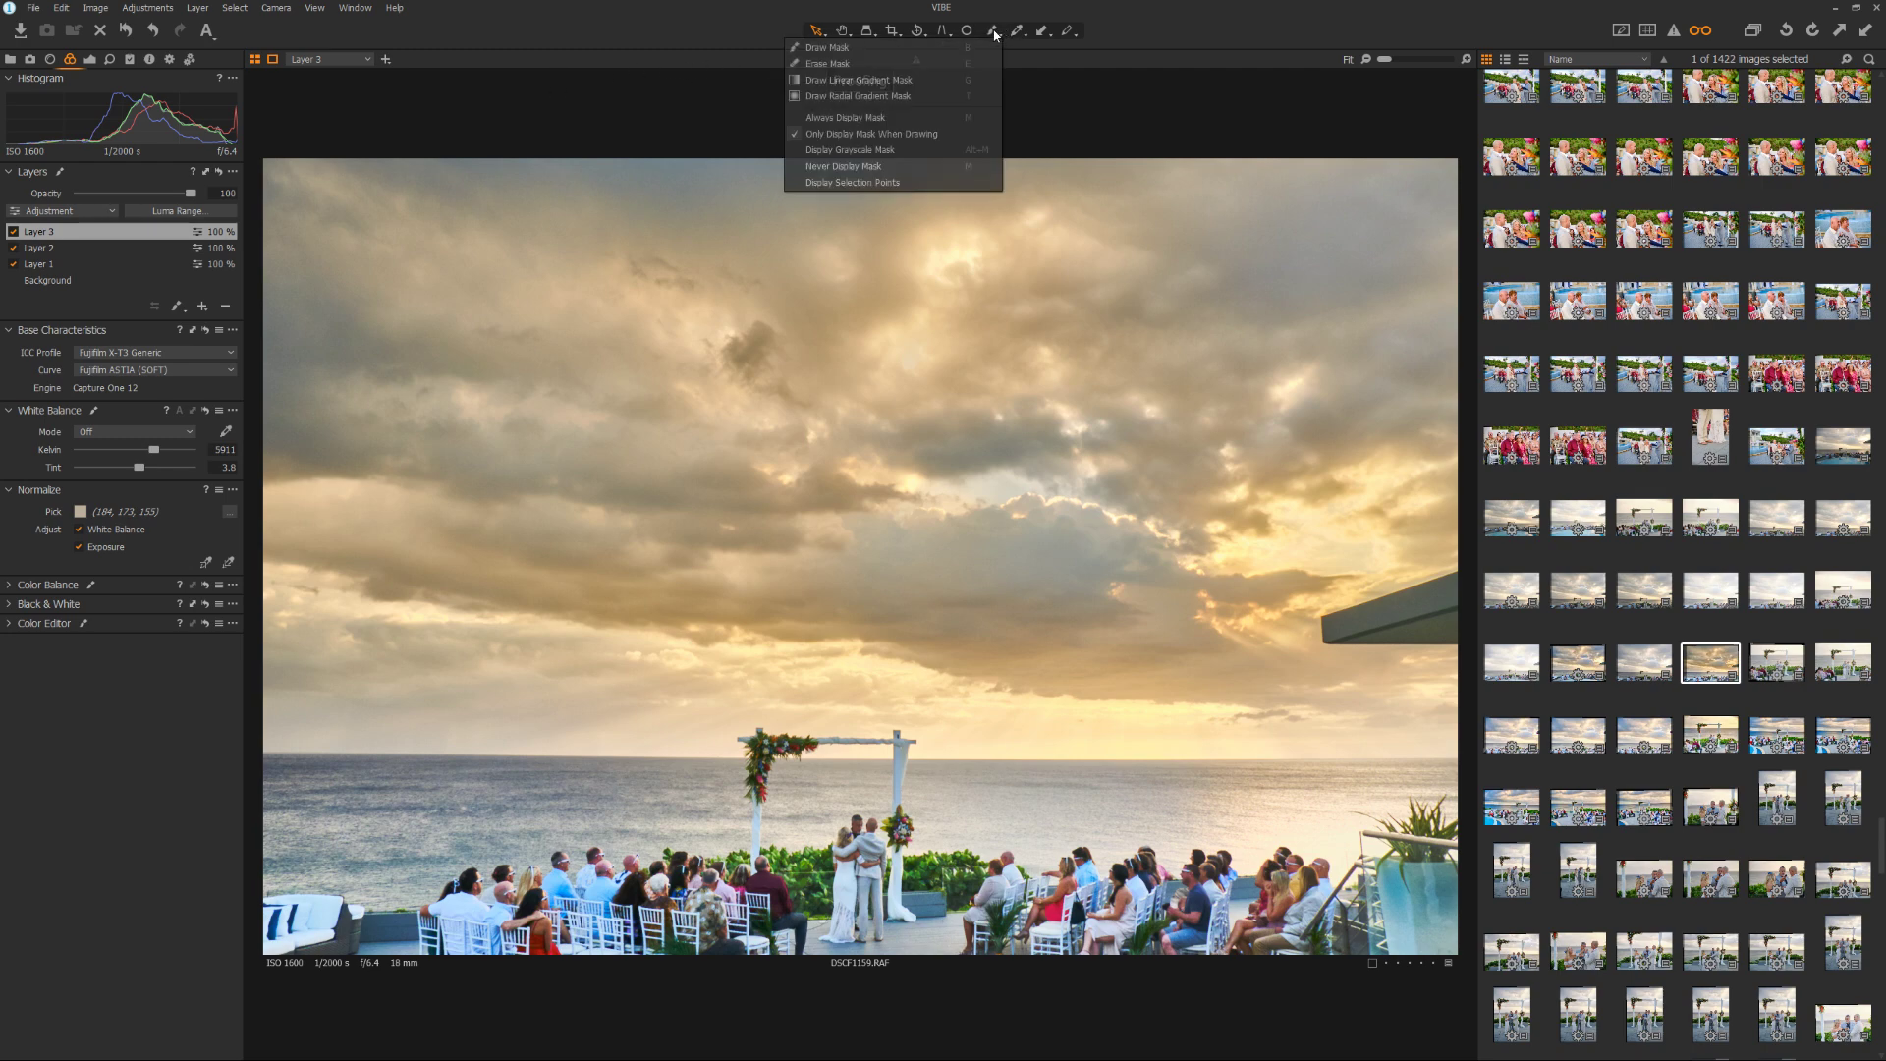
pyautogui.click(930, 49)
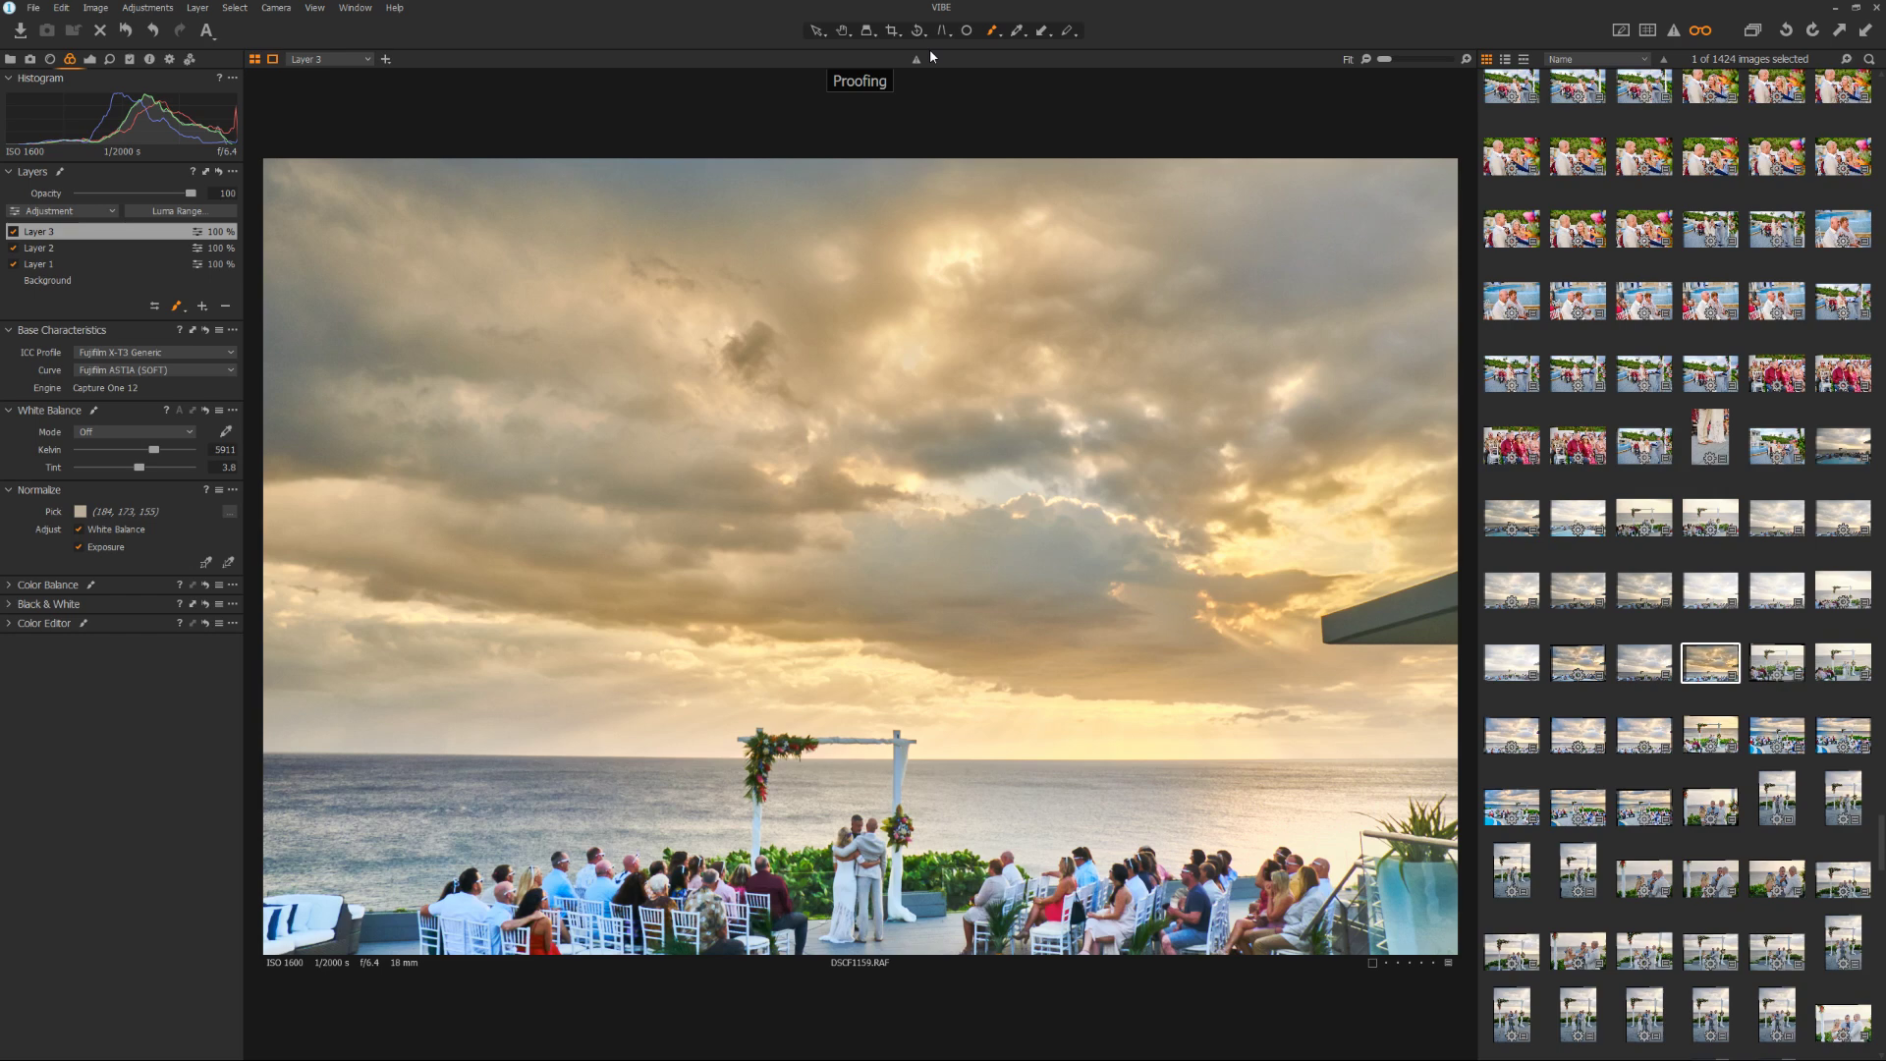
pyautogui.click(385, 59)
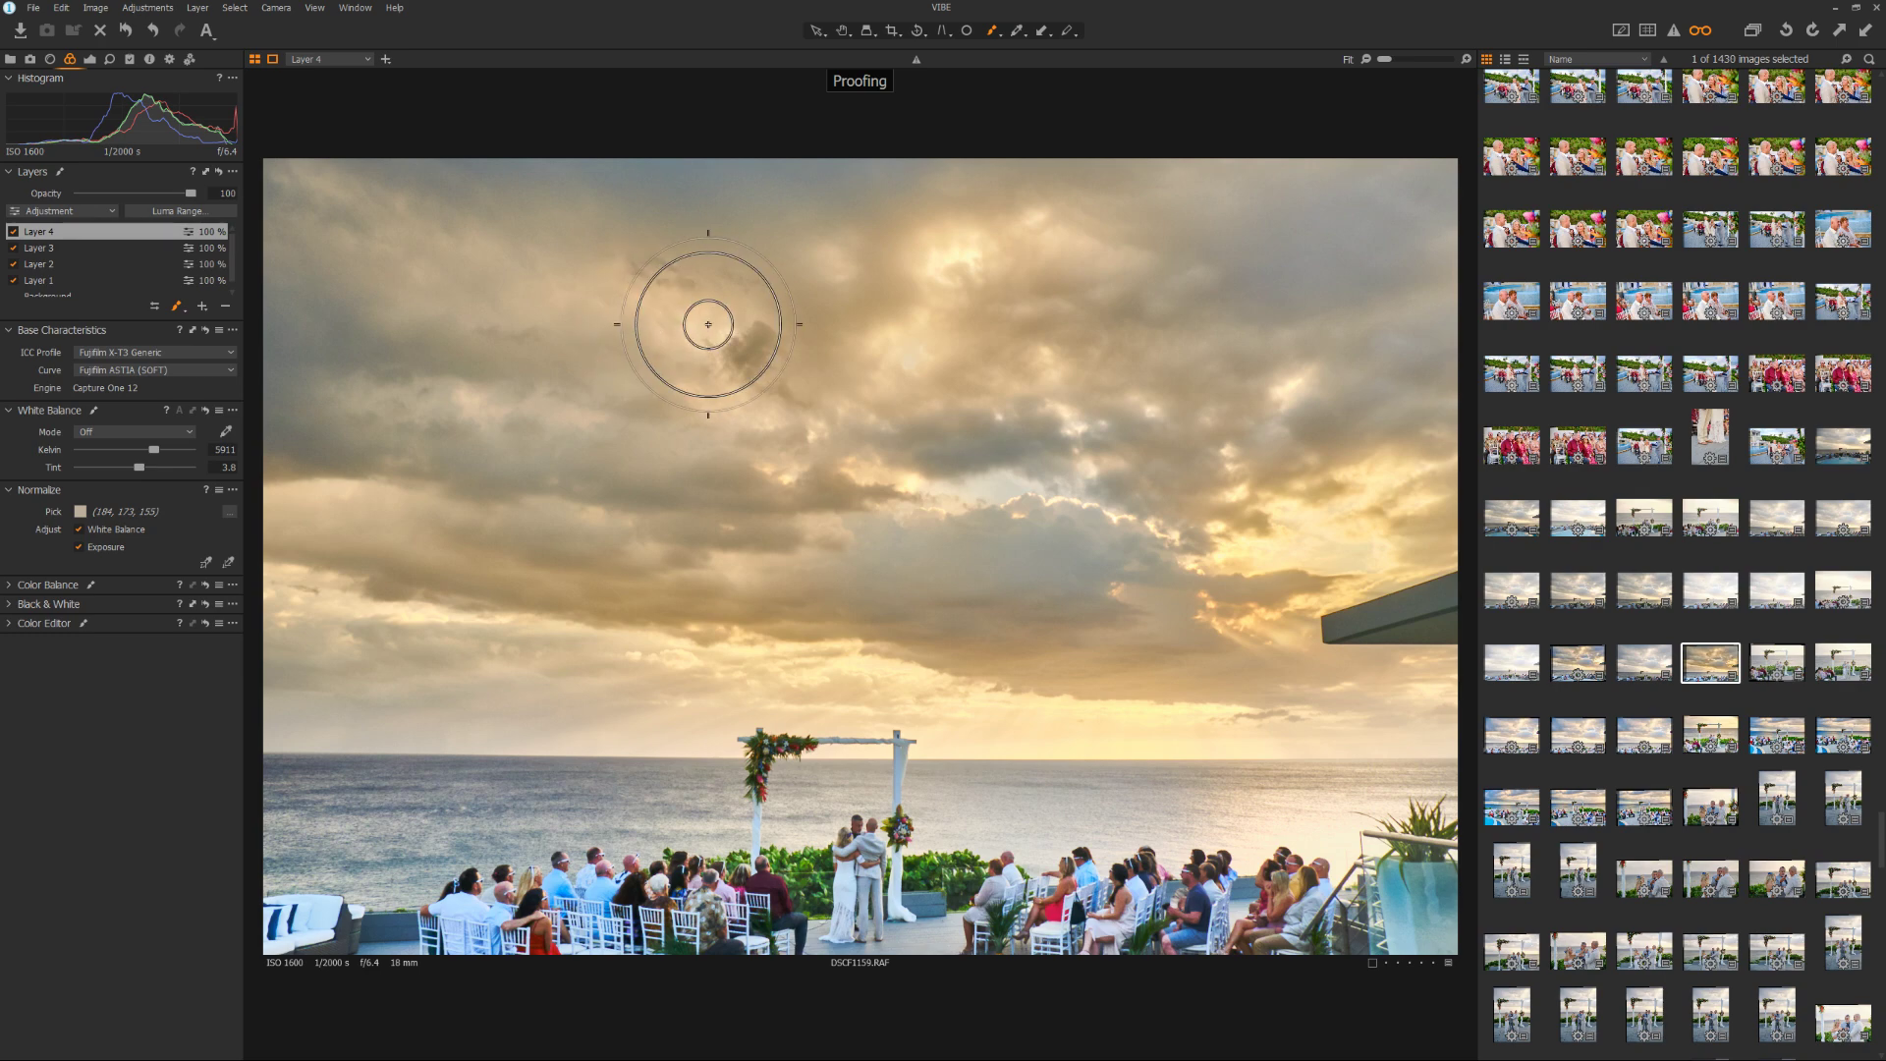
pyautogui.moveTo(708, 324)
pyautogui.mouseDown()
pyautogui.moveTo(841, 423)
pyautogui.moveTo(864, 504)
pyautogui.mouseUp()
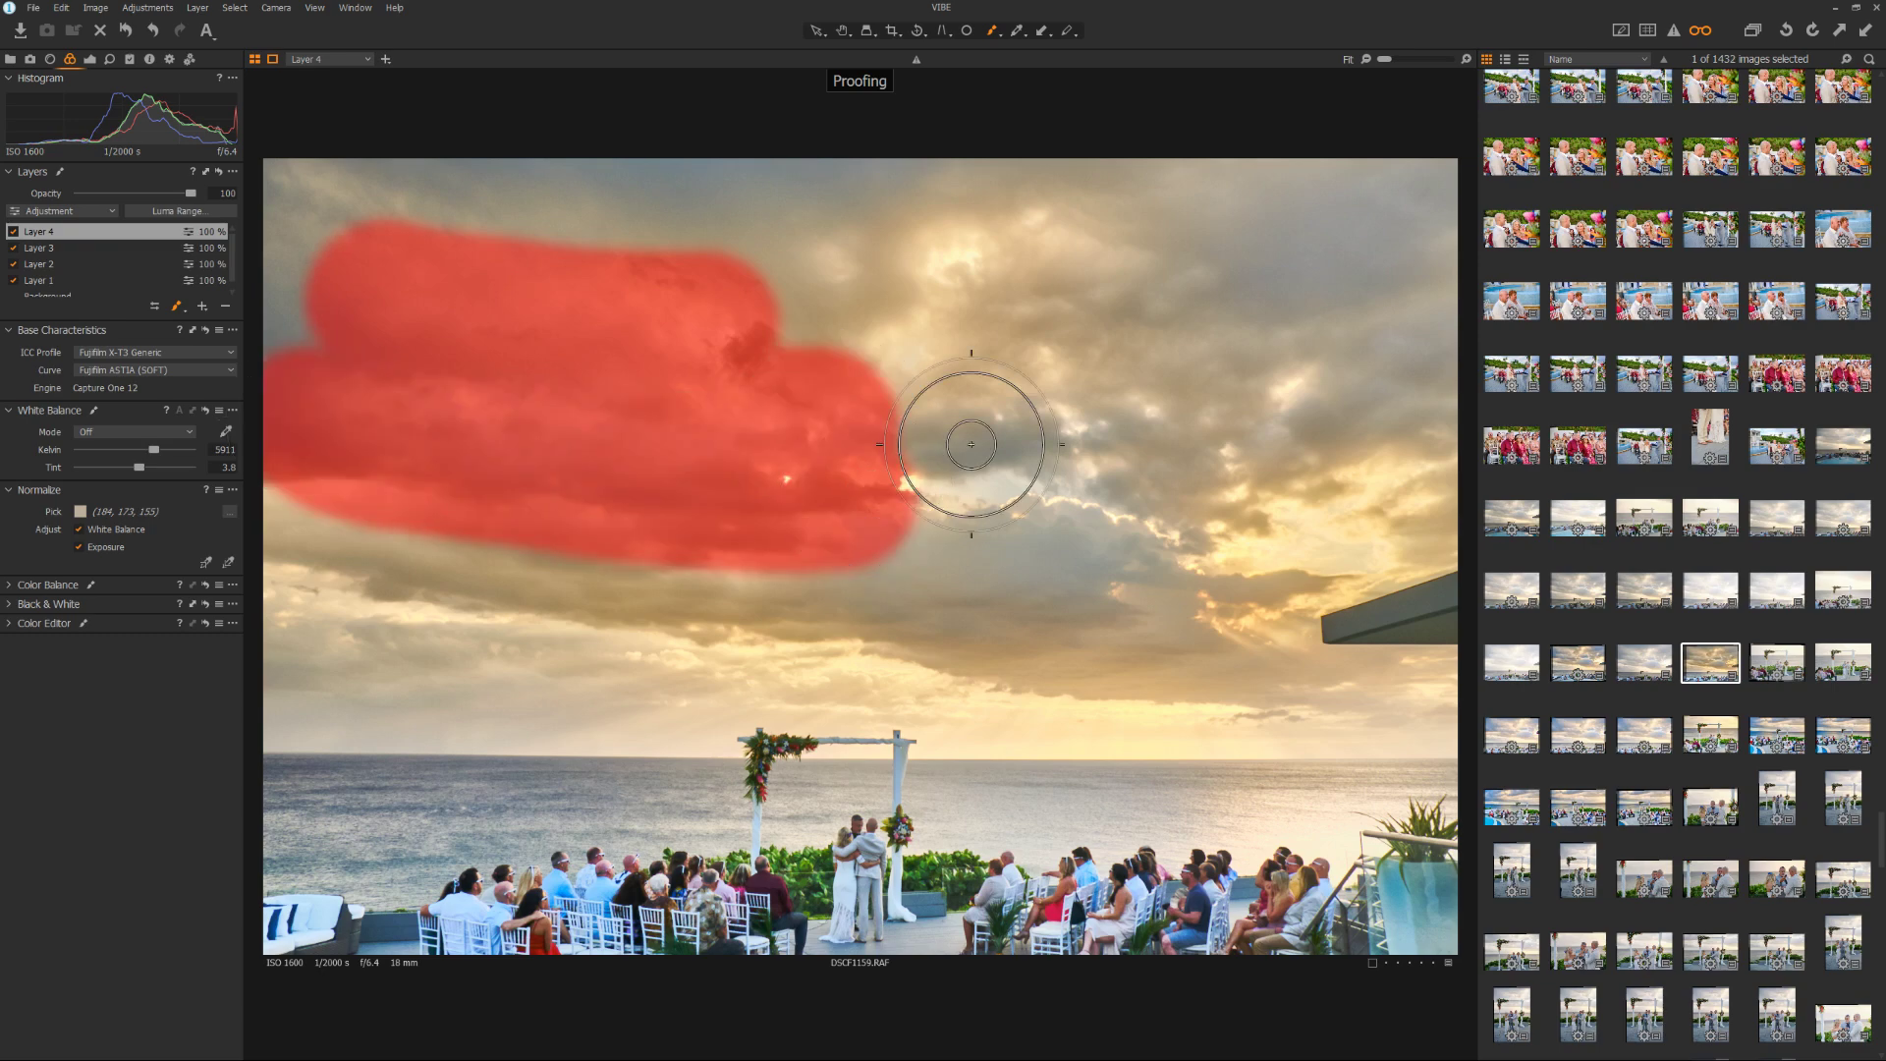
pyautogui.moveTo(971, 444)
pyautogui.mouseDown()
pyautogui.moveTo(1217, 315)
pyautogui.moveTo(1247, 324)
pyautogui.mouseUp()
pyautogui.moveTo(1368, 283)
pyautogui.mouseDown()
pyautogui.moveTo(1234, 255)
pyautogui.moveTo(1280, 189)
pyautogui.mouseUp()
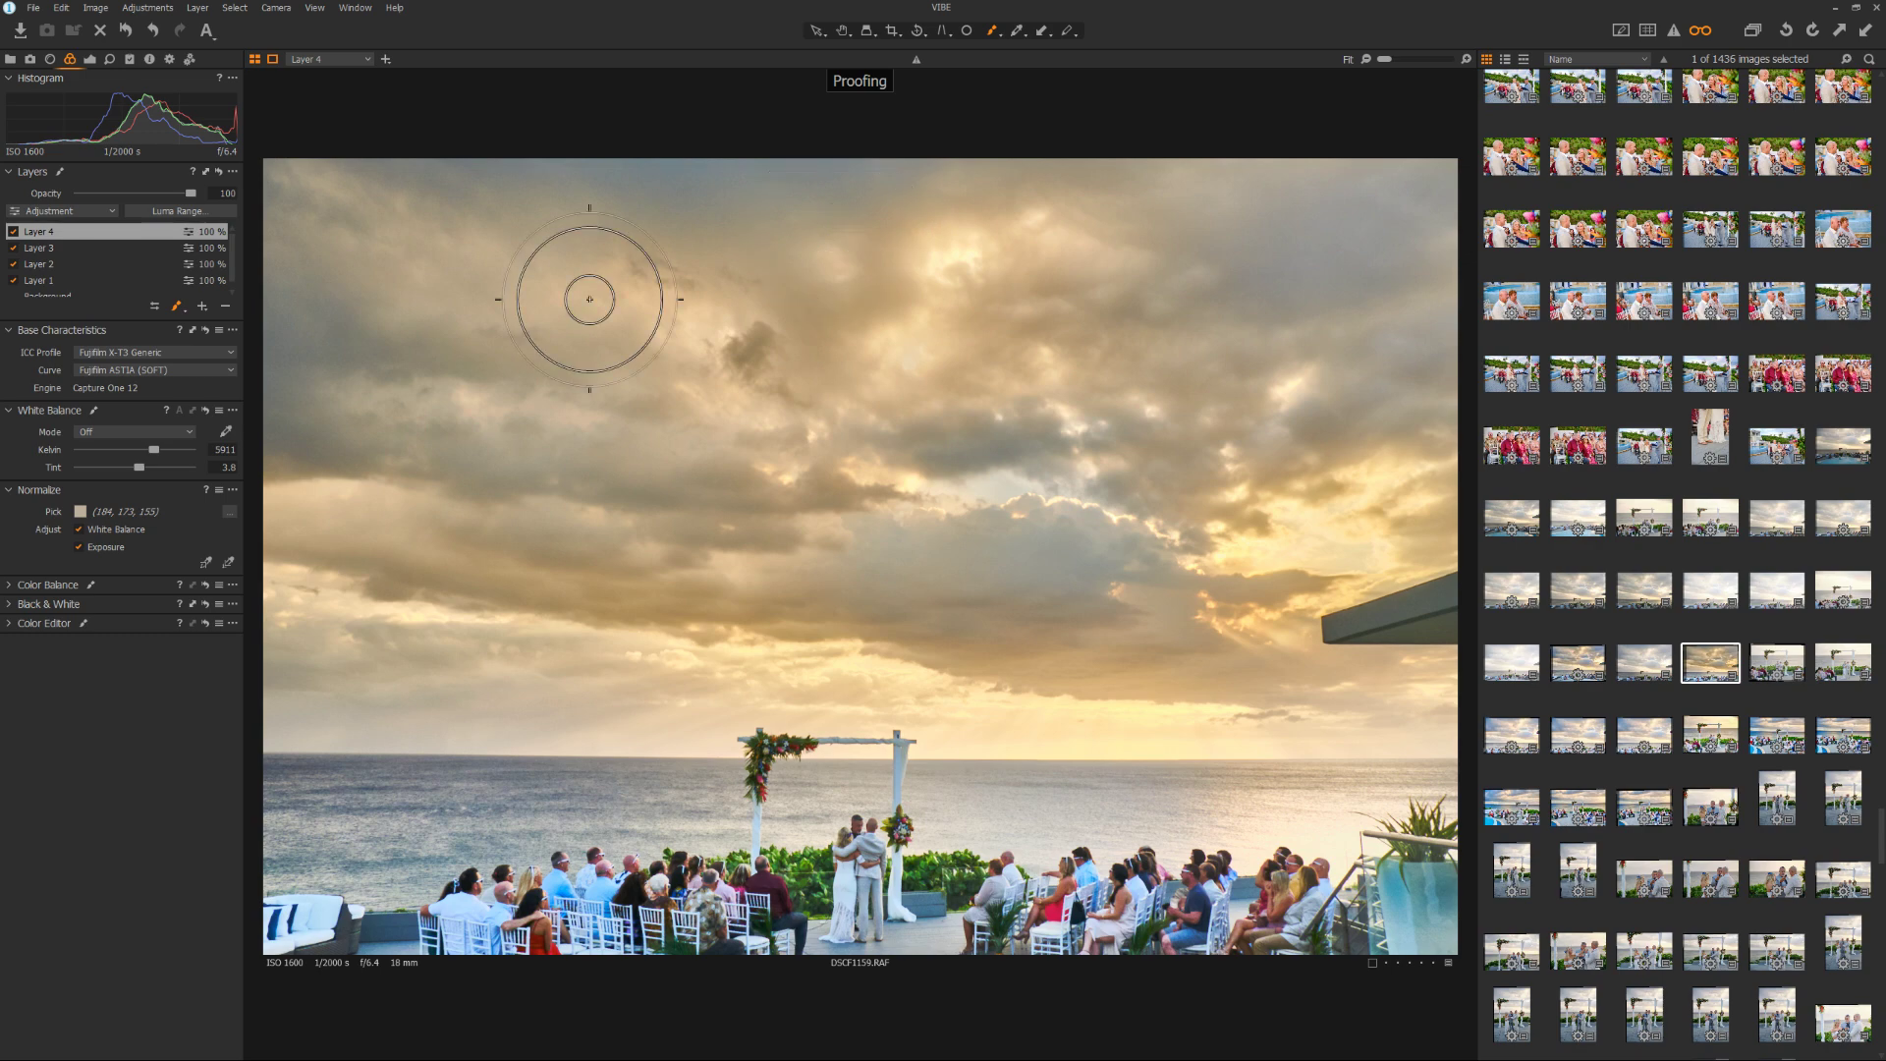
# On the masked cloud layer, set Contrast to 5, Brightness to -7 and Saturation to 67
pyautogui.click(90, 60)
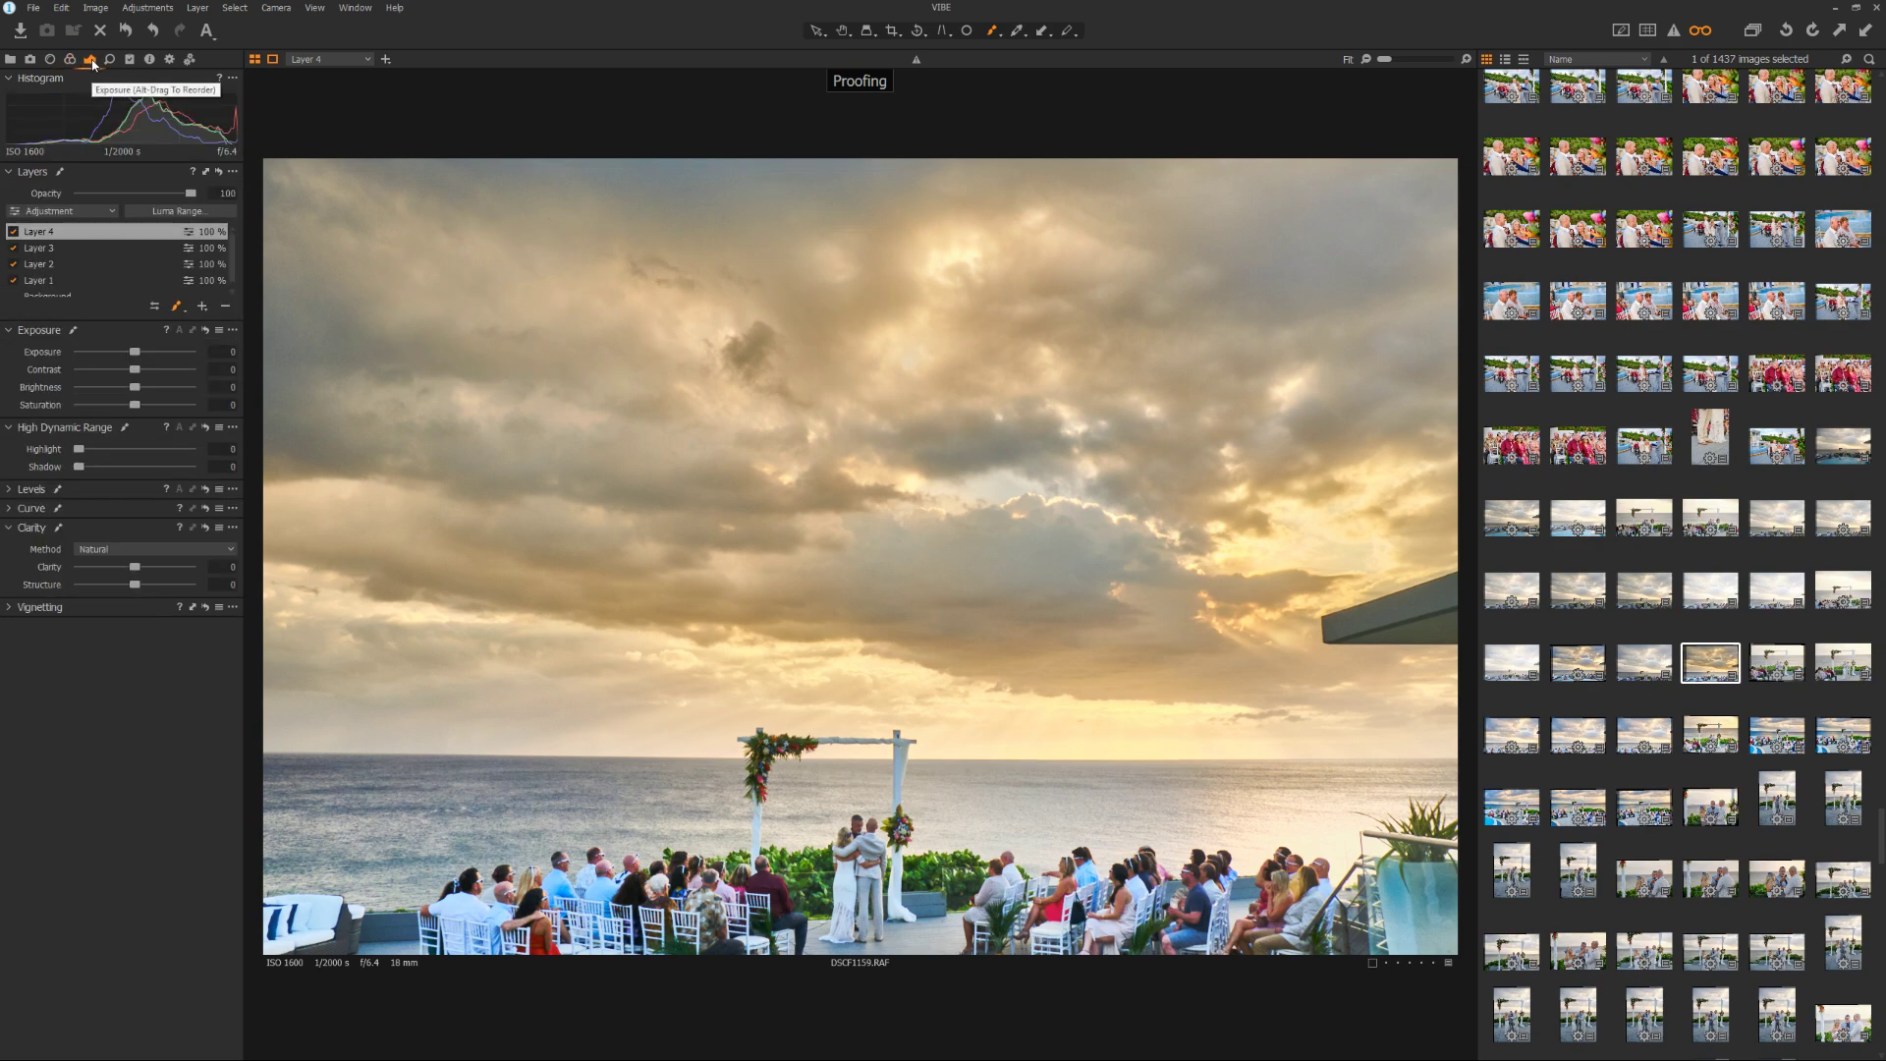
pyautogui.moveTo(135, 371); pyautogui.dragTo(174, 412)
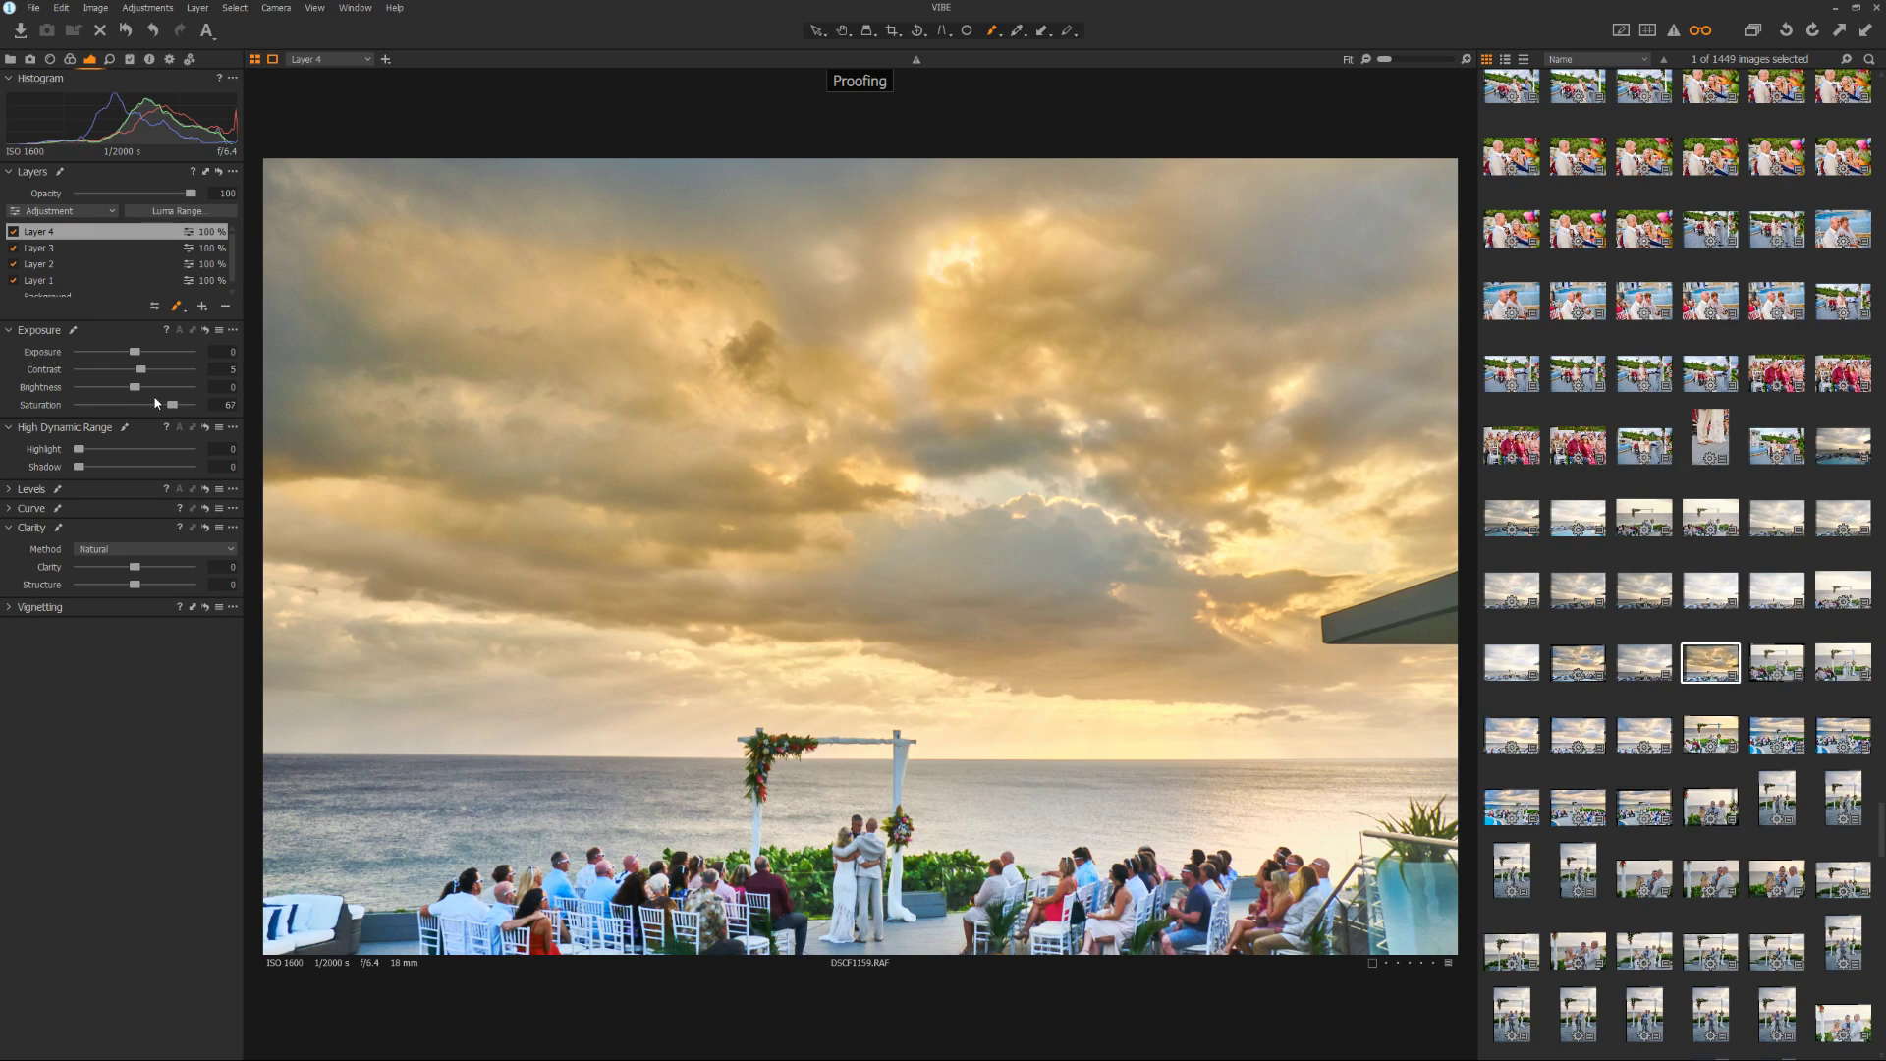
pyautogui.moveTo(136, 388); pyautogui.dragTo(133, 391)
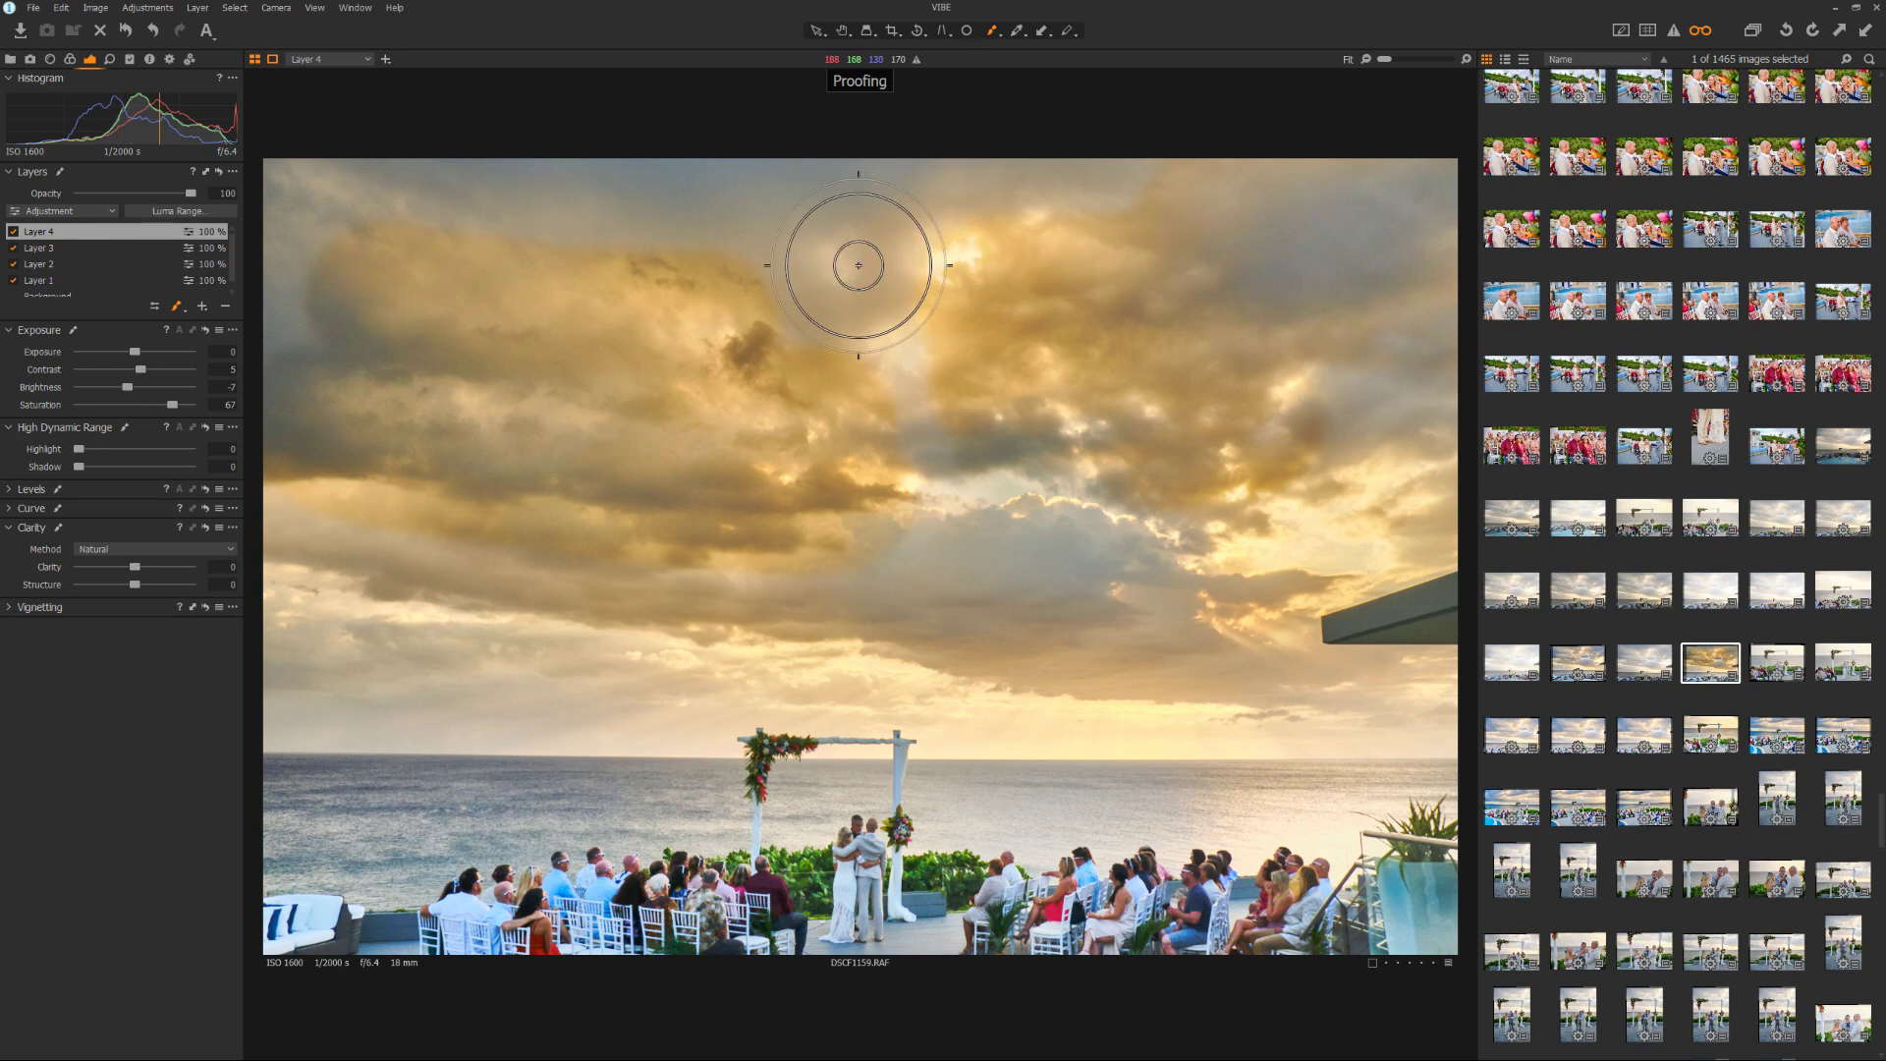
# Extend the layer's brushed mask across the rest of the sky down to the horizon, checking the mask overlay
pyautogui.press('m')
pyautogui.moveTo(802, 210)
pyautogui.mouseDown()
pyautogui.moveTo(428, 178)
pyautogui.moveTo(341, 198)
pyautogui.moveTo(294, 326)
pyautogui.moveTo(308, 169)
pyautogui.moveTo(988, 220)
pyautogui.moveTo(814, 258)
pyautogui.moveTo(1119, 182)
pyautogui.moveTo(728, 301)
pyautogui.moveTo(1069, 309)
pyautogui.moveTo(820, 397)
pyautogui.moveTo(1007, 487)
pyautogui.moveTo(1327, 462)
pyautogui.moveTo(1288, 413)
pyautogui.moveTo(1467, 375)
pyautogui.moveTo(1359, 464)
pyautogui.moveTo(1425, 484)
pyautogui.moveTo(1352, 523)
pyautogui.moveTo(1411, 549)
pyautogui.moveTo(1073, 576)
pyautogui.moveTo(701, 561)
pyautogui.moveTo(422, 516)
pyautogui.mouseUp()
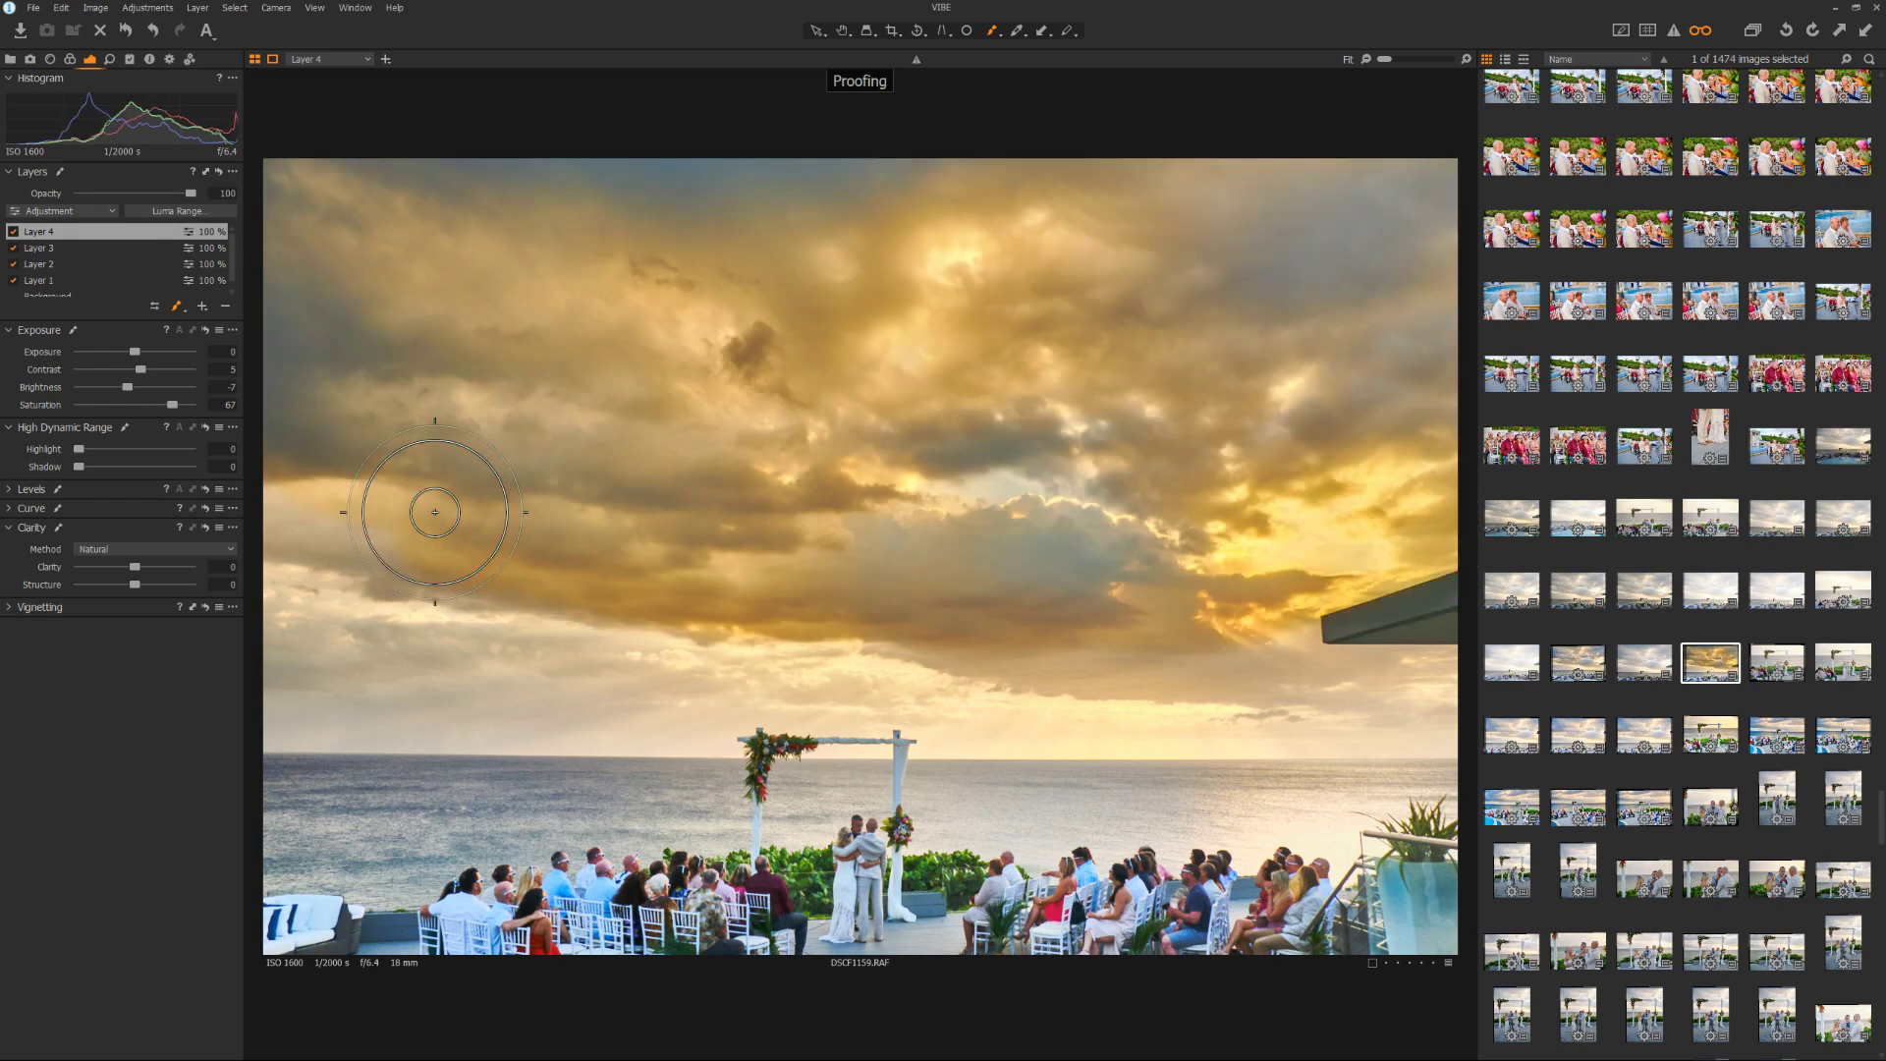
pyautogui.press('m')
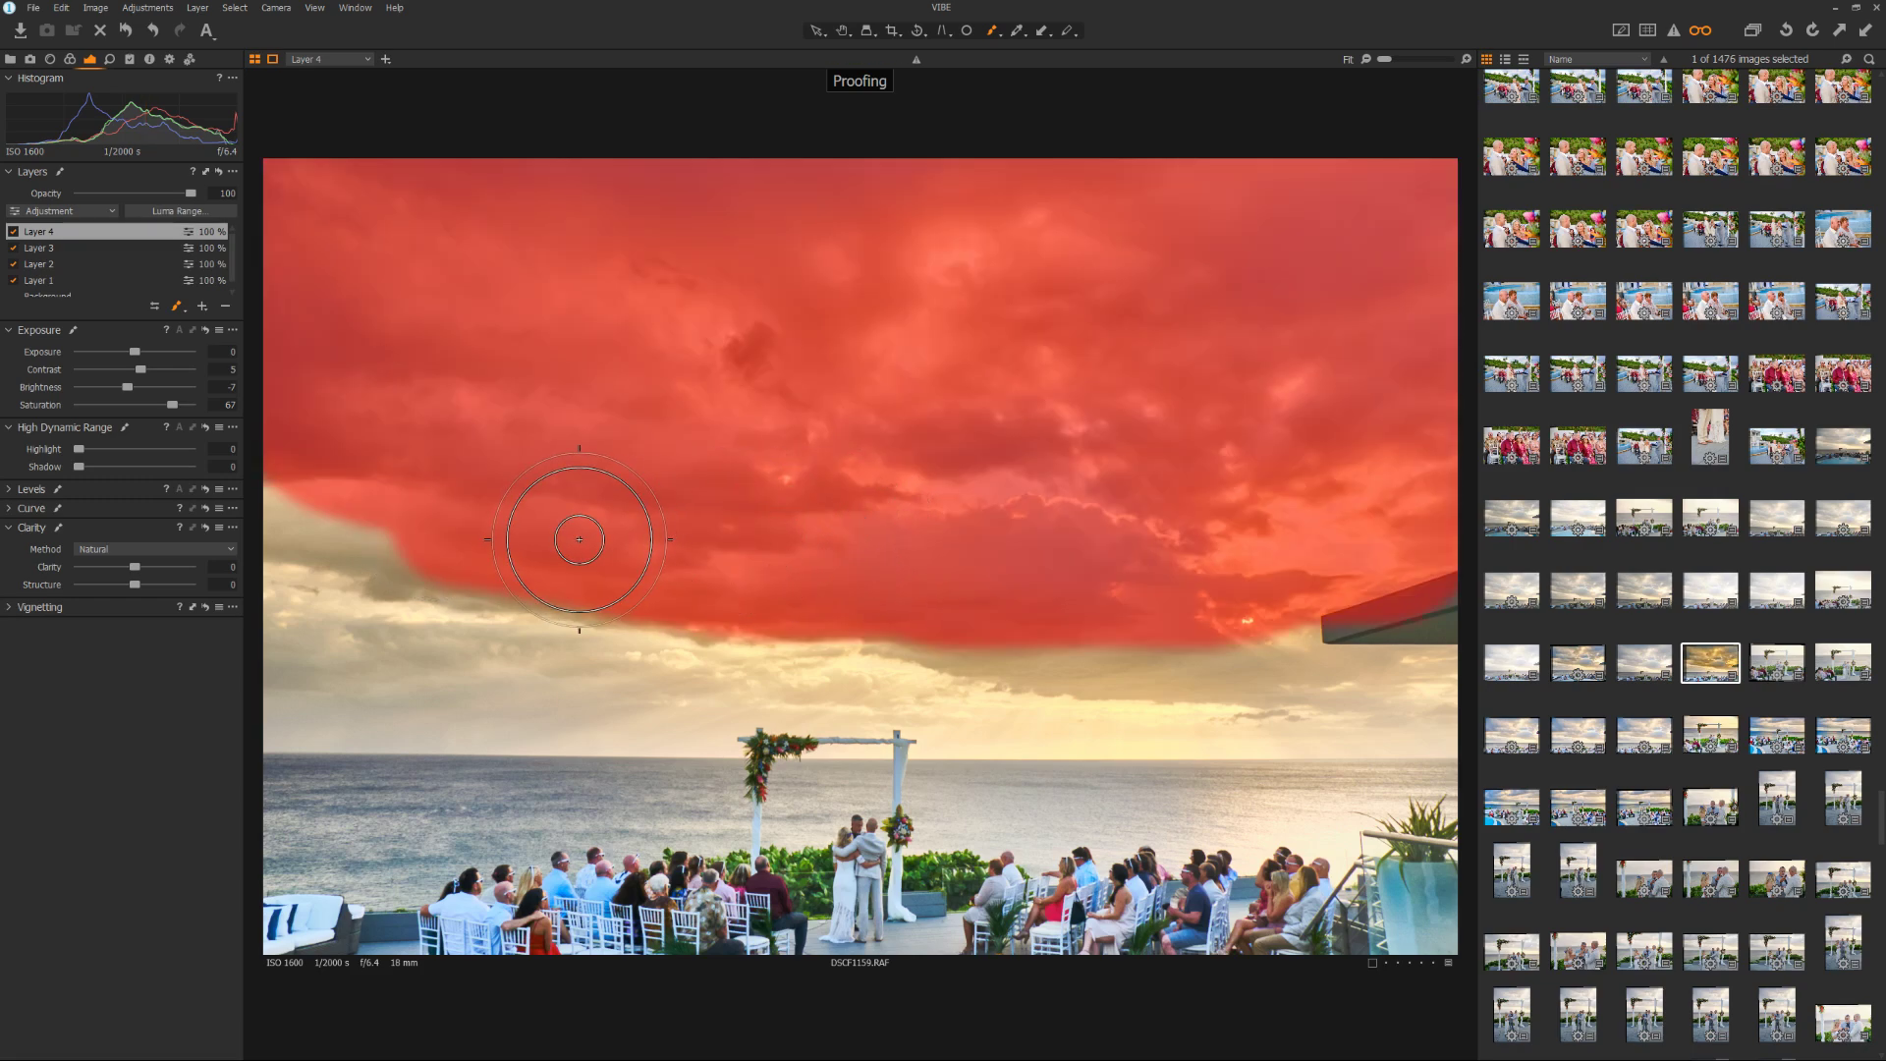
pyautogui.moveTo(916, 673); pyautogui.dragTo(1532, 639)
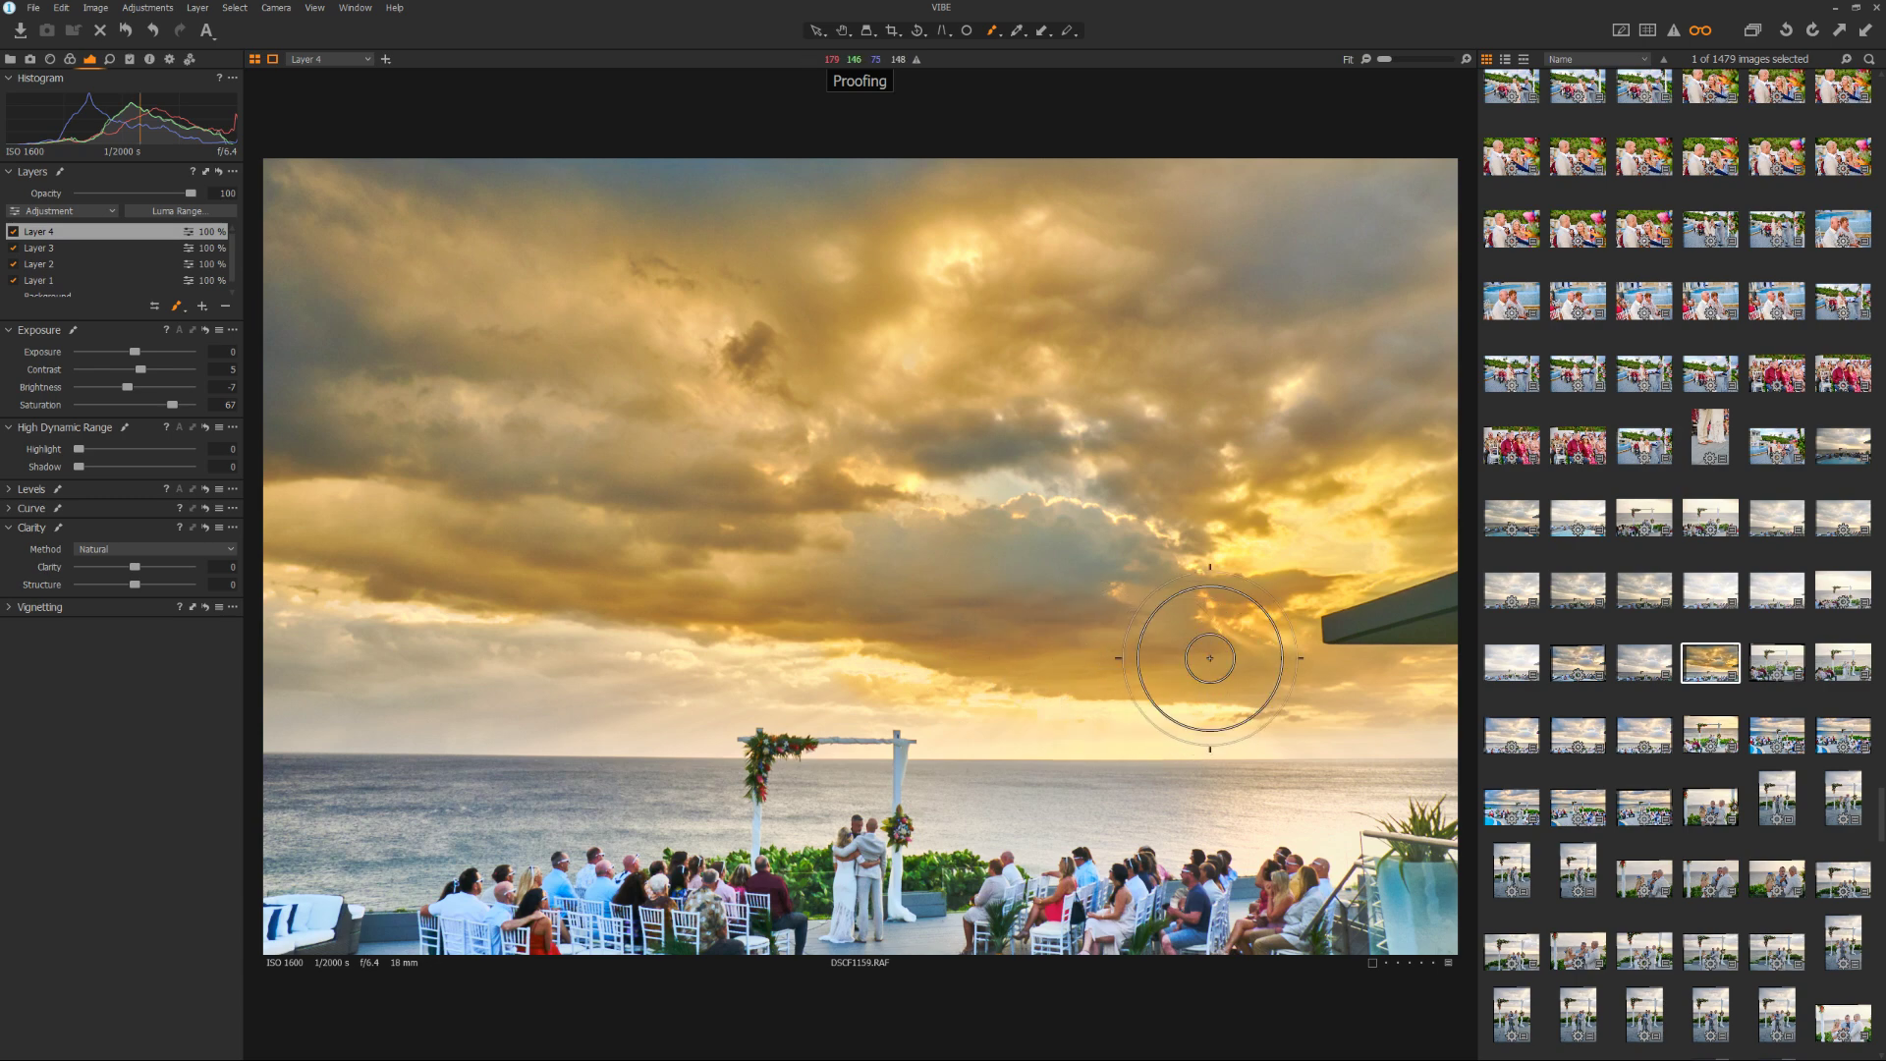
pyautogui.moveTo(589, 611)
pyautogui.mouseDown()
pyautogui.moveTo(236, 638)
pyautogui.moveTo(364, 671)
pyautogui.moveTo(1444, 678)
pyautogui.moveTo(1284, 707)
pyautogui.moveTo(379, 674)
pyautogui.moveTo(177, 694)
pyautogui.mouseUp()
pyautogui.press('m')
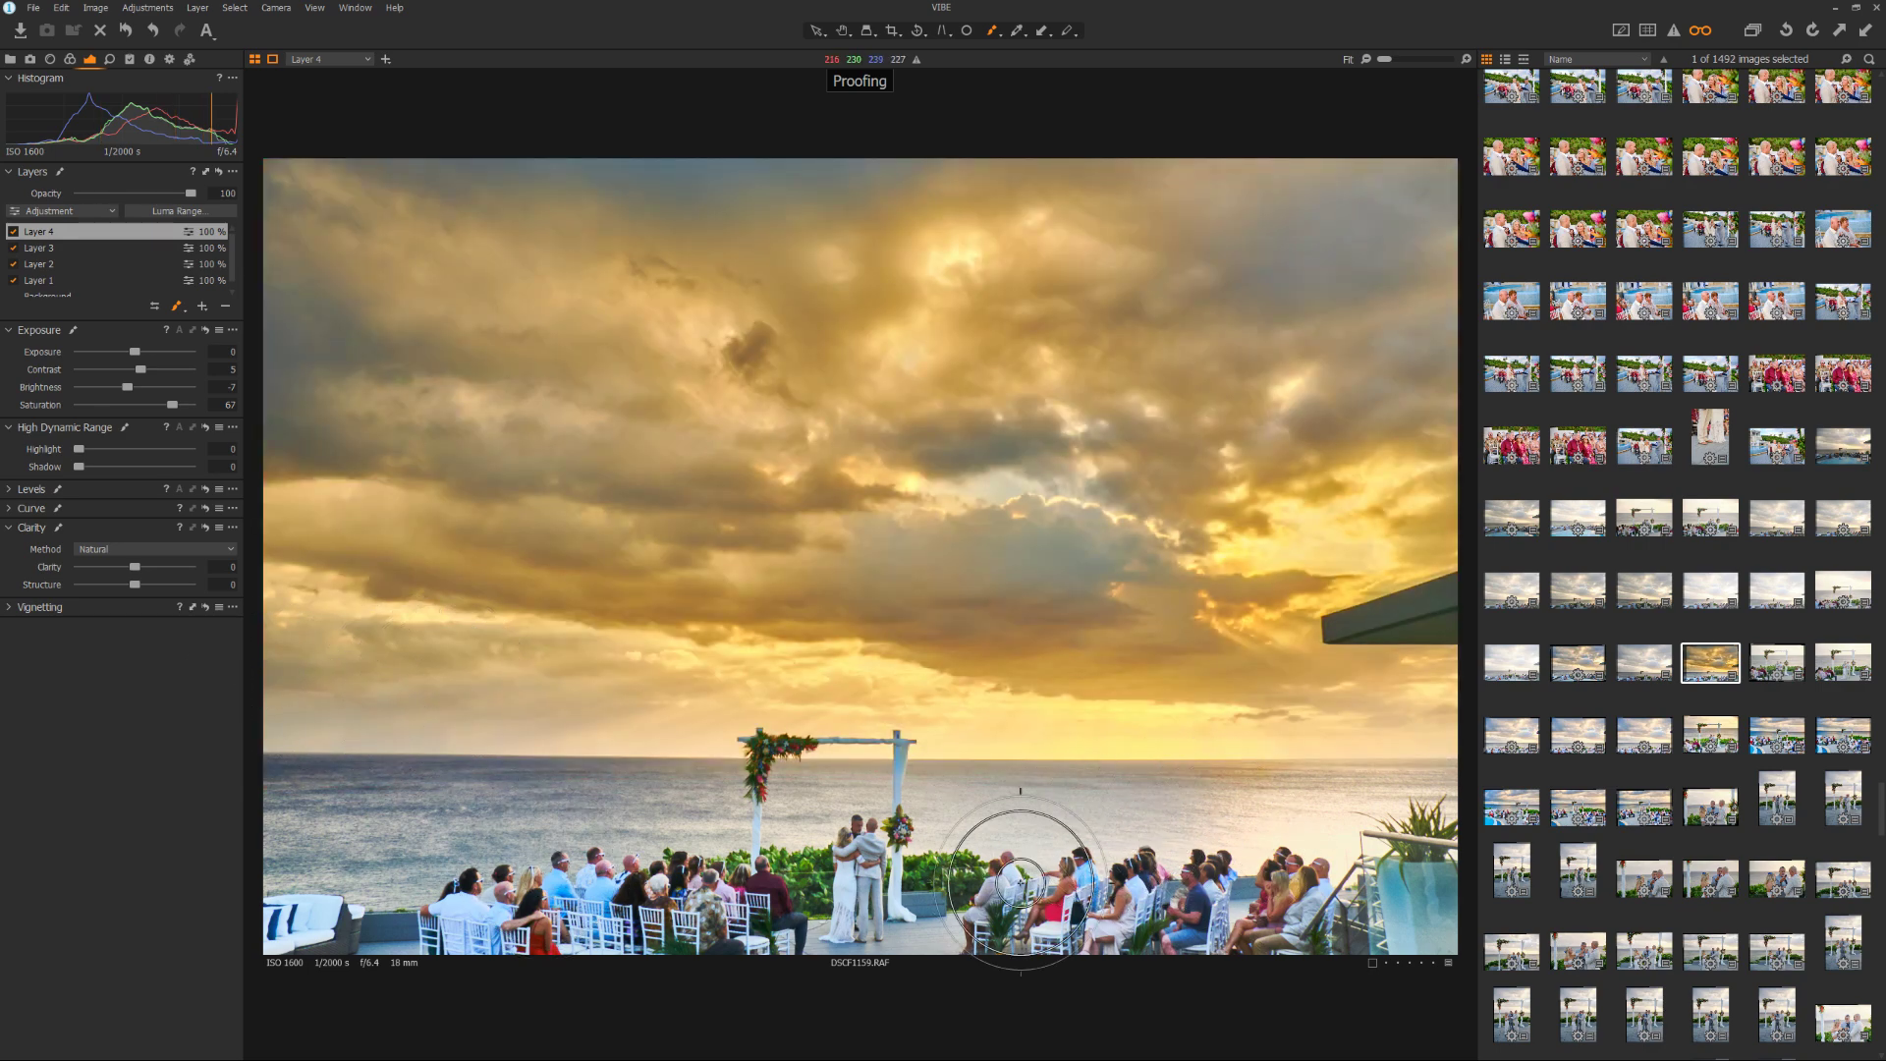
# Erase the stray sky mask from the seated guests beside the wedding arch
pyautogui.press('m')
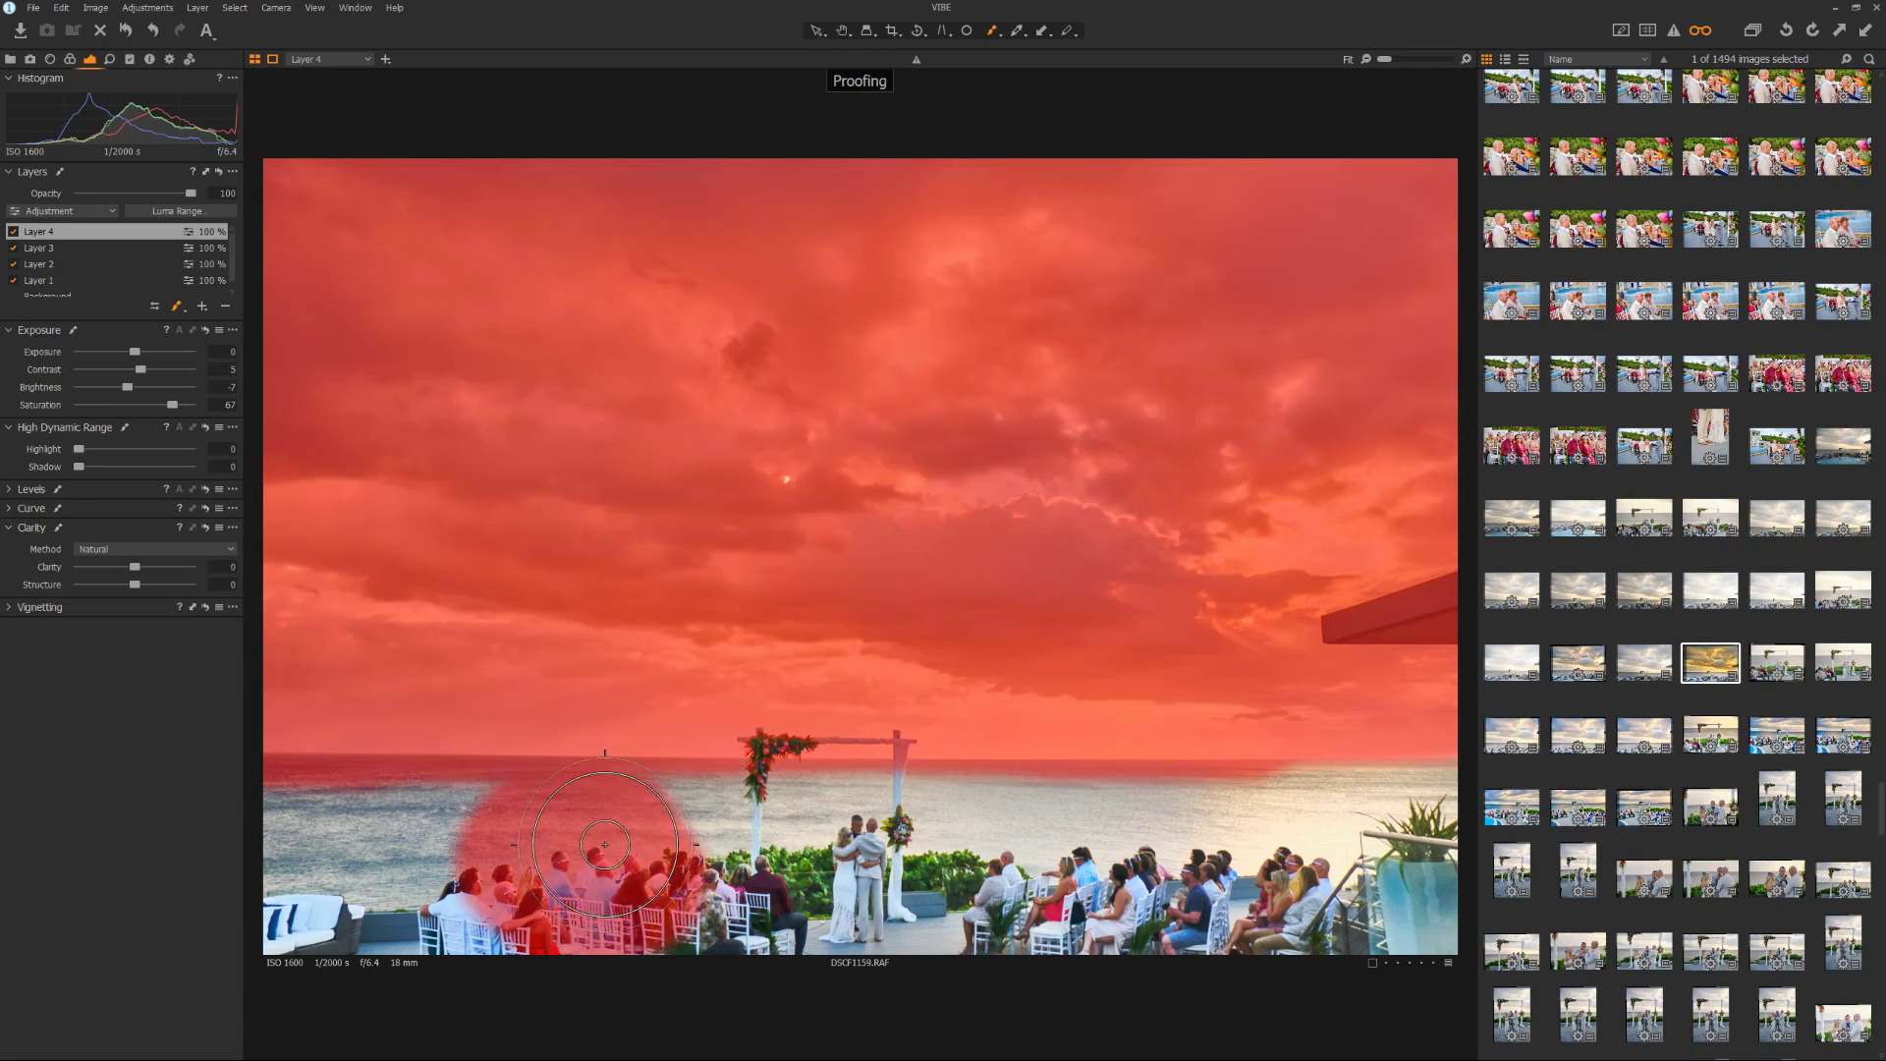
pyautogui.press('m')
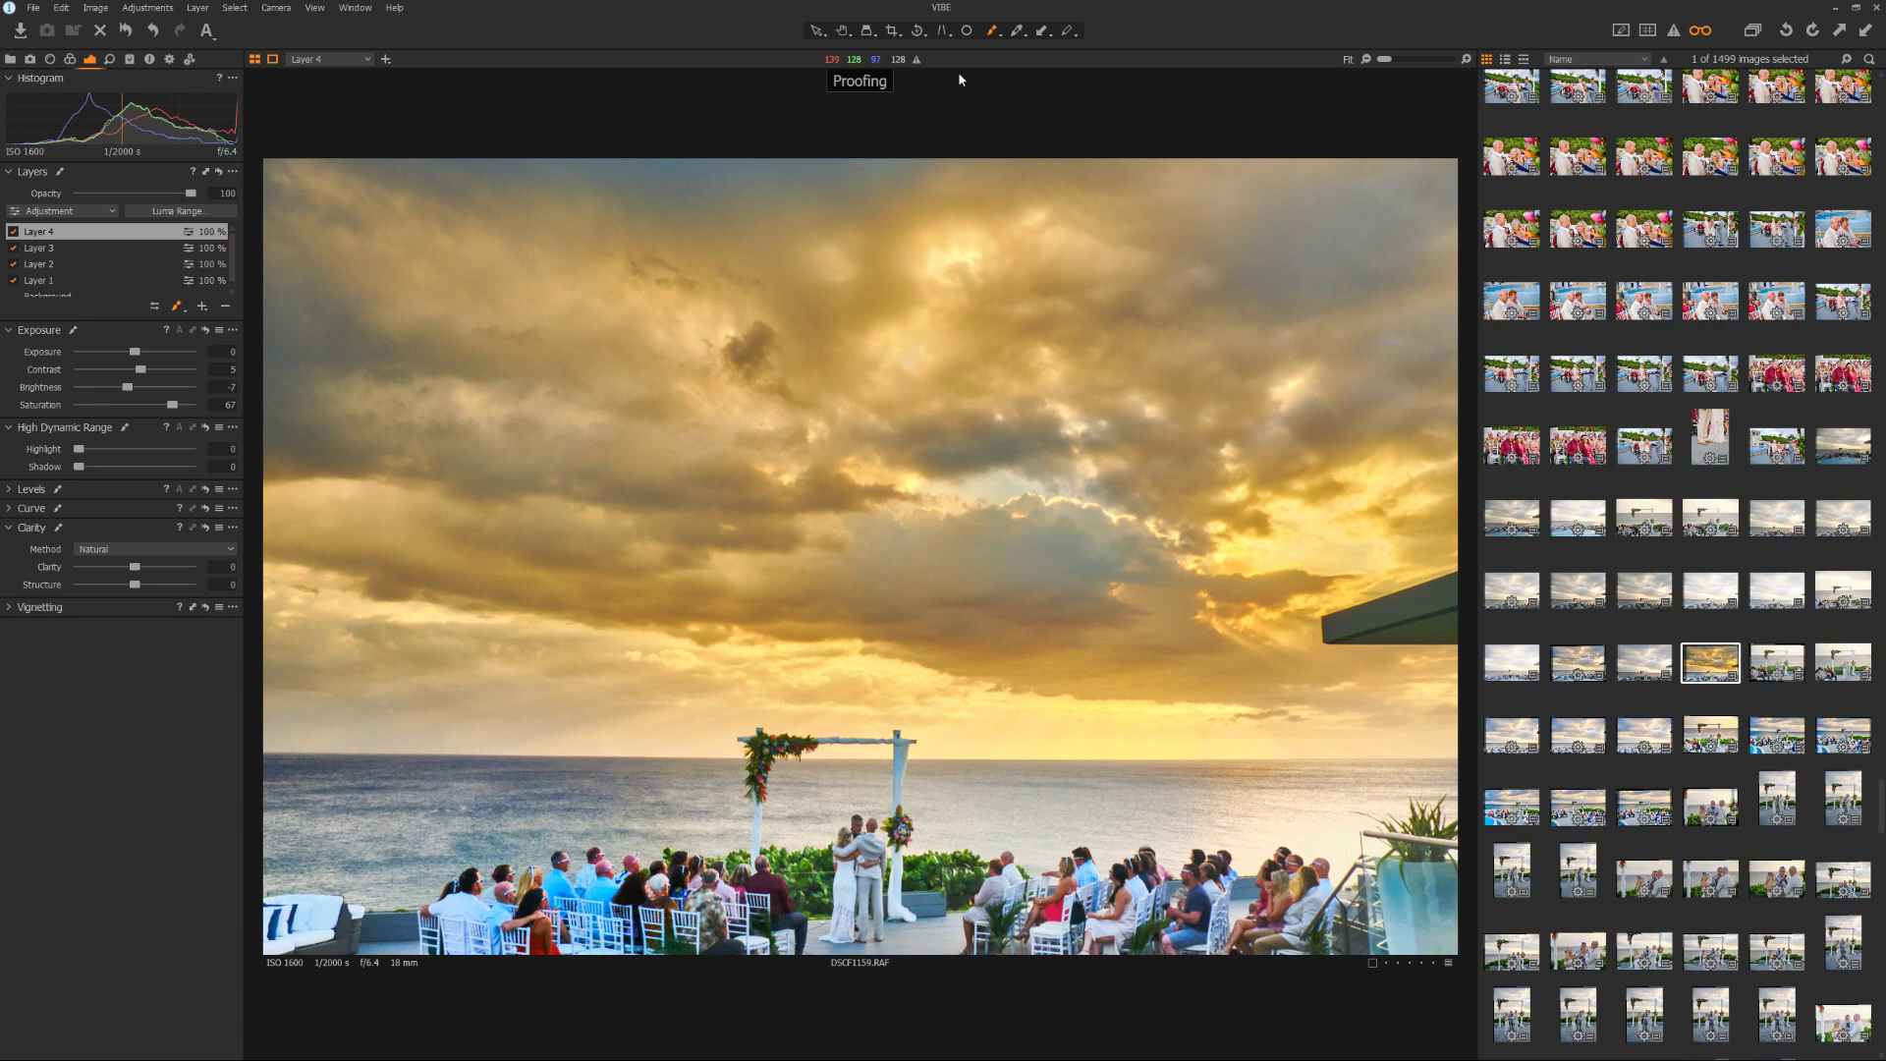
pyautogui.click(994, 31)
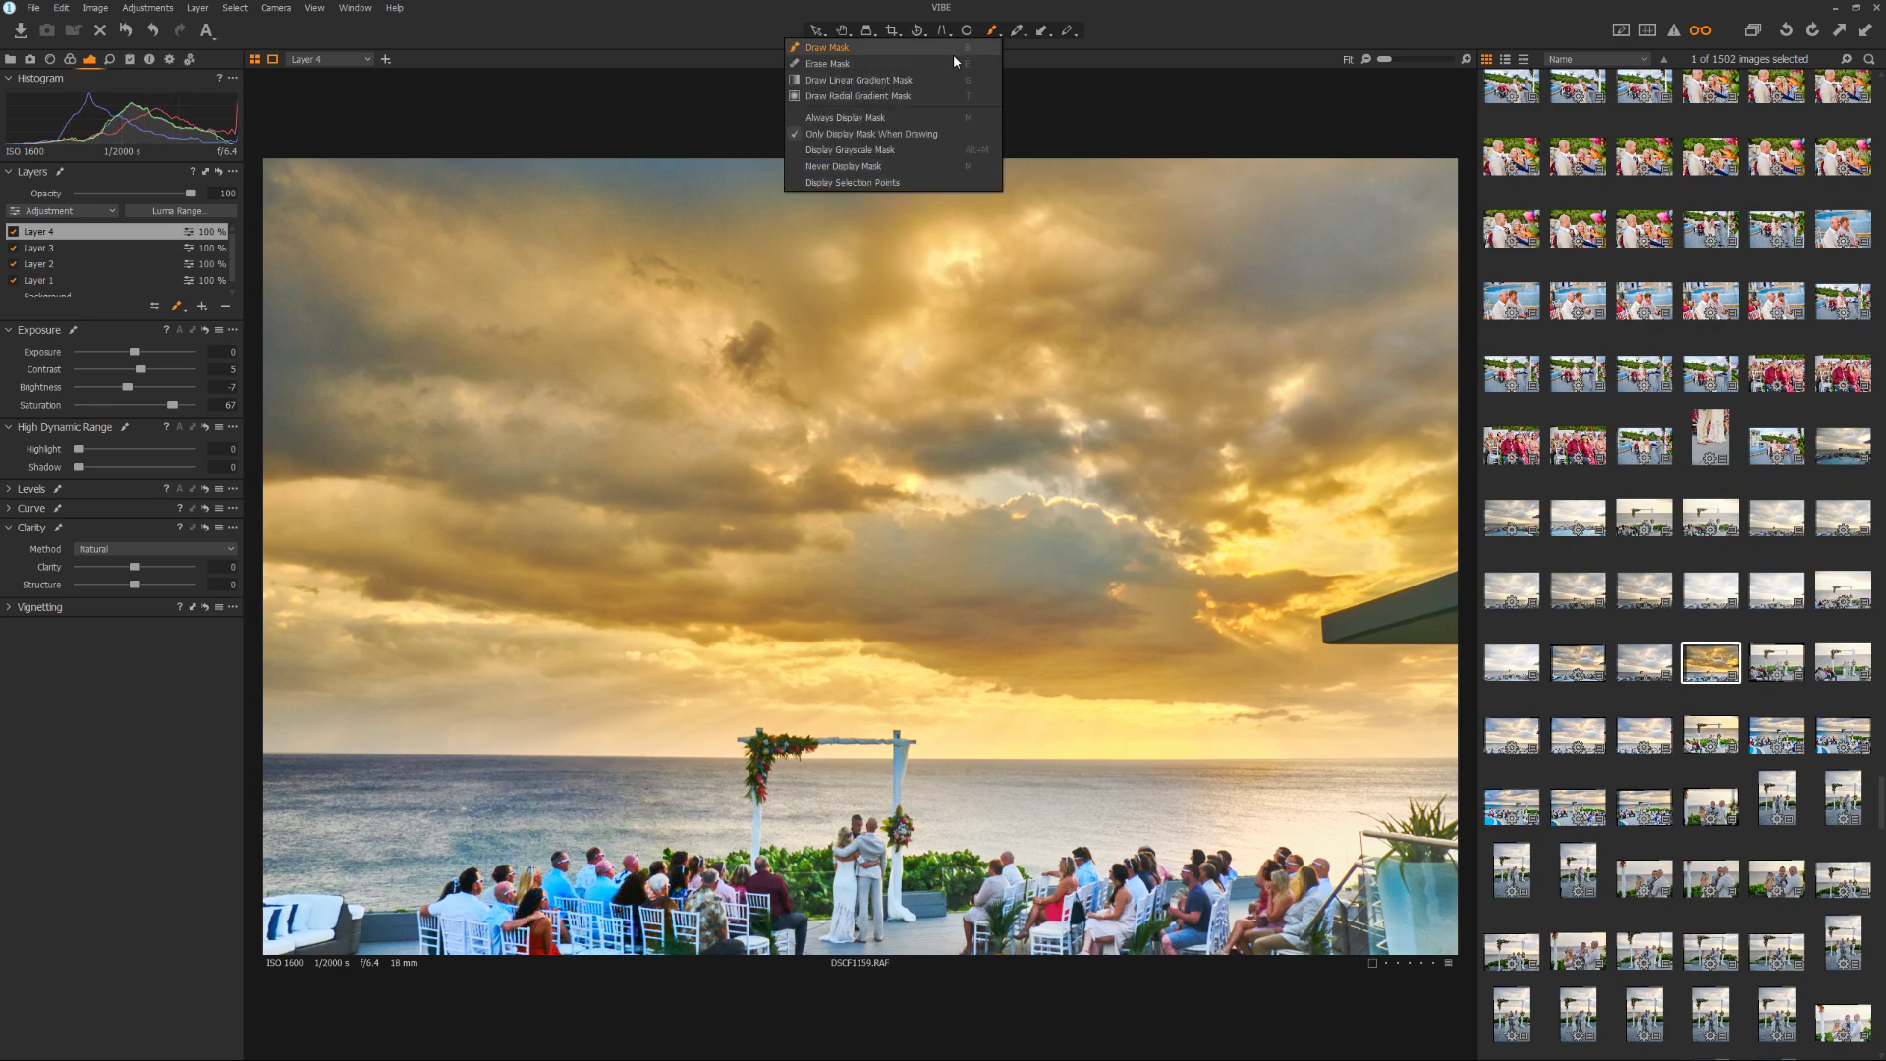
pyautogui.click(953, 60)
pyautogui.moveTo(690, 827)
pyautogui.mouseDown()
pyautogui.moveTo(691, 853)
pyautogui.moveTo(668, 847)
pyautogui.moveTo(638, 879)
pyautogui.mouseUp()
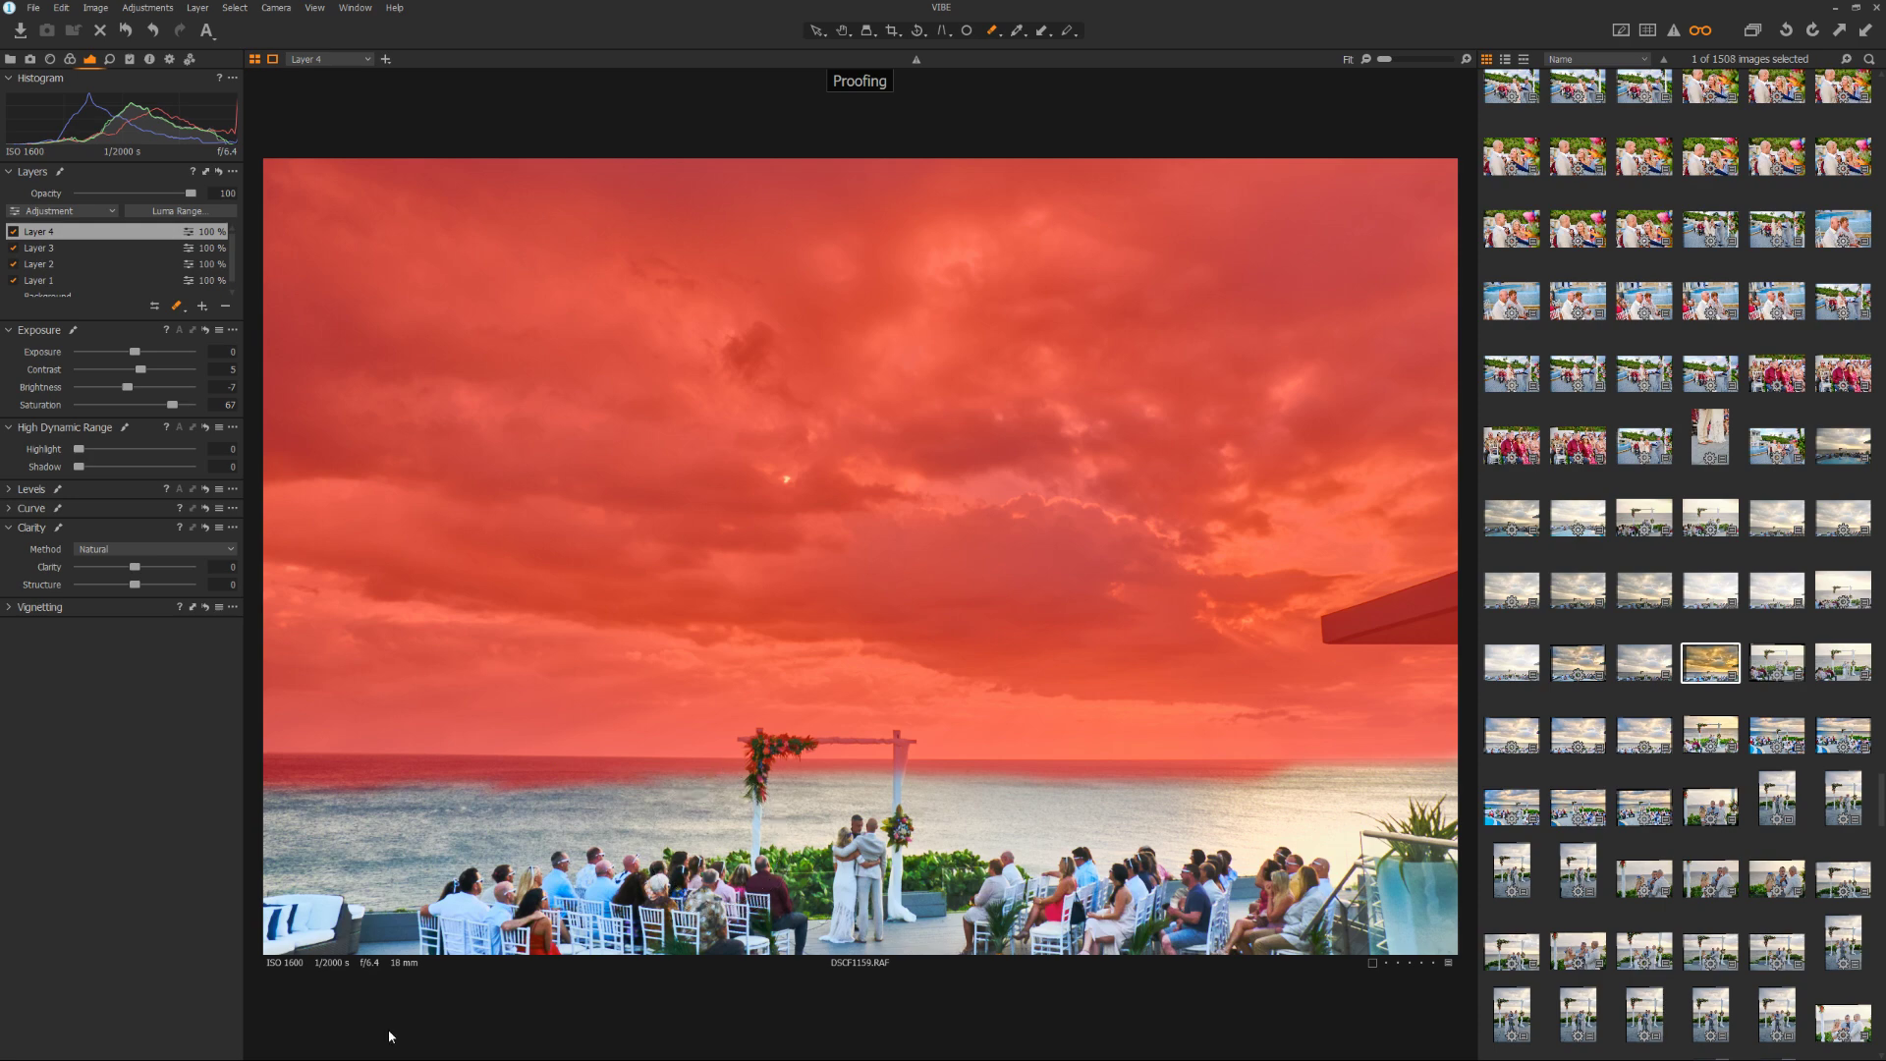
# Hide the mask overlay and set the sky layer's High Dynamic Range Highlight to 95
pyautogui.press('m')
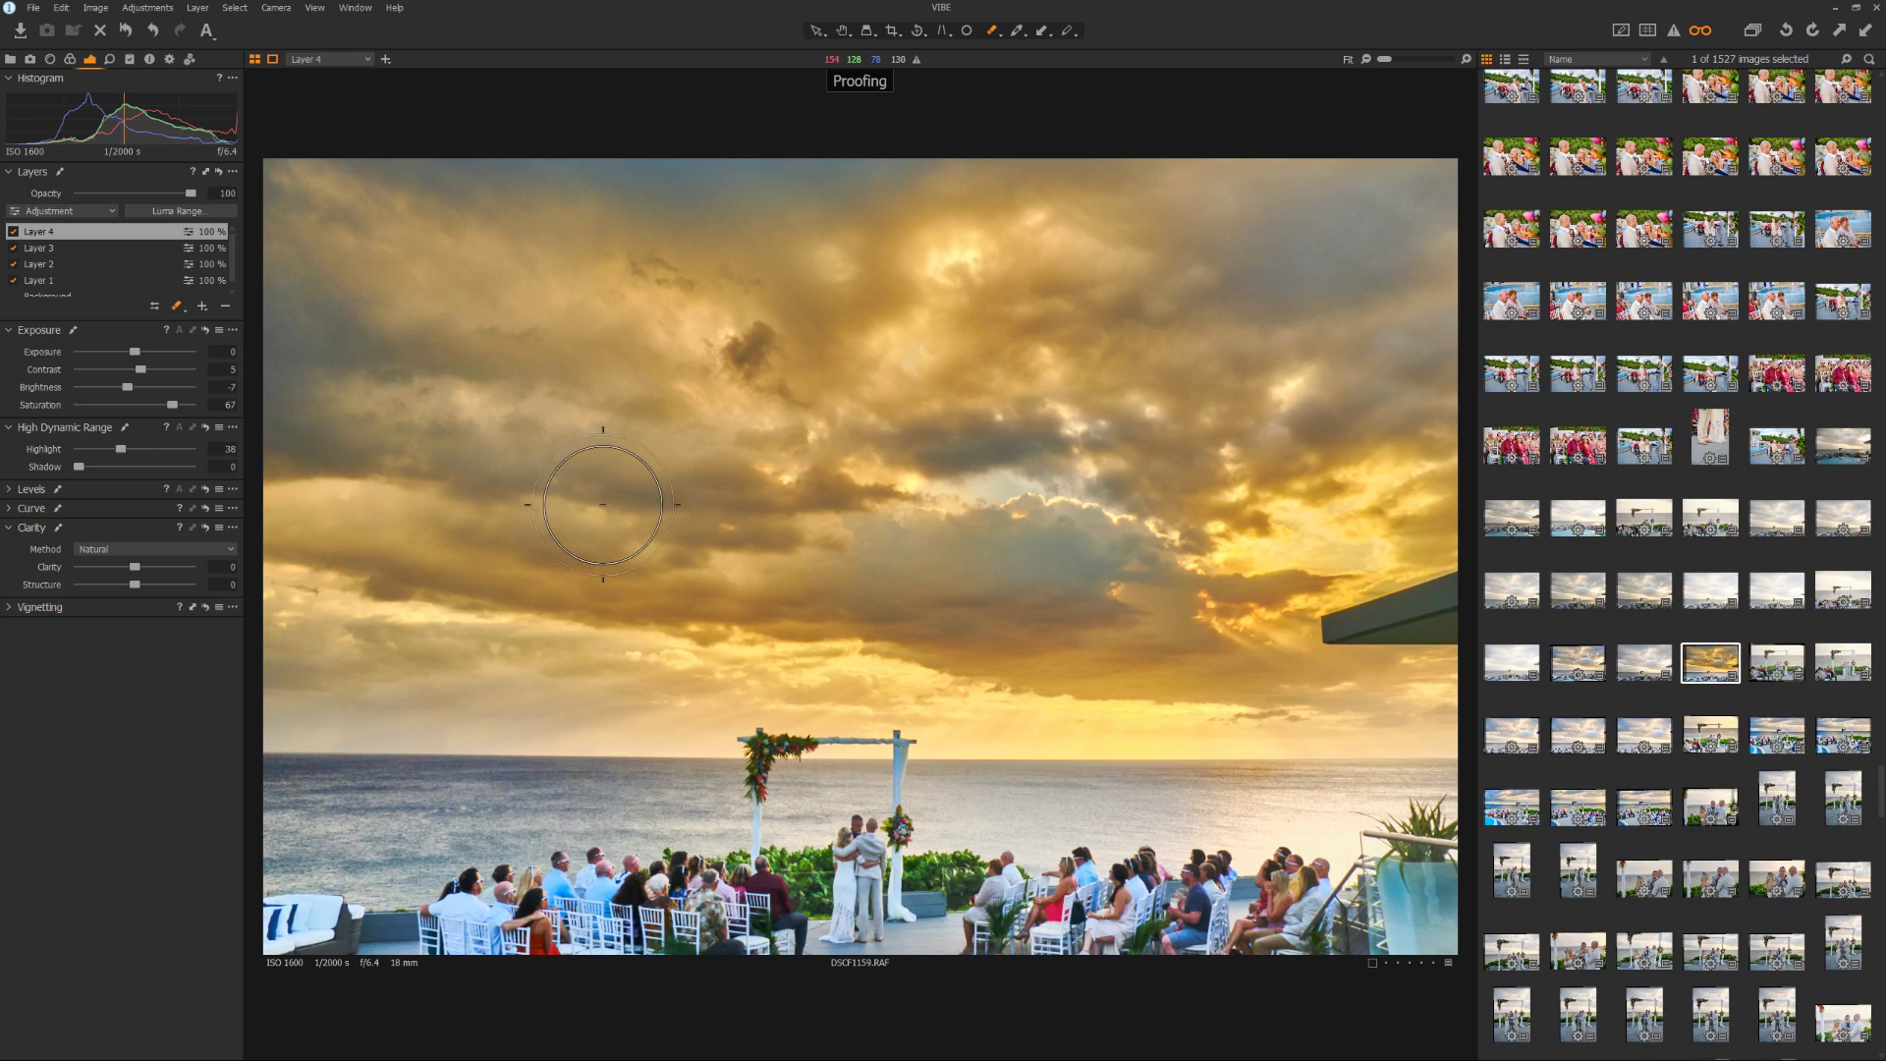
pyautogui.click(156, 449)
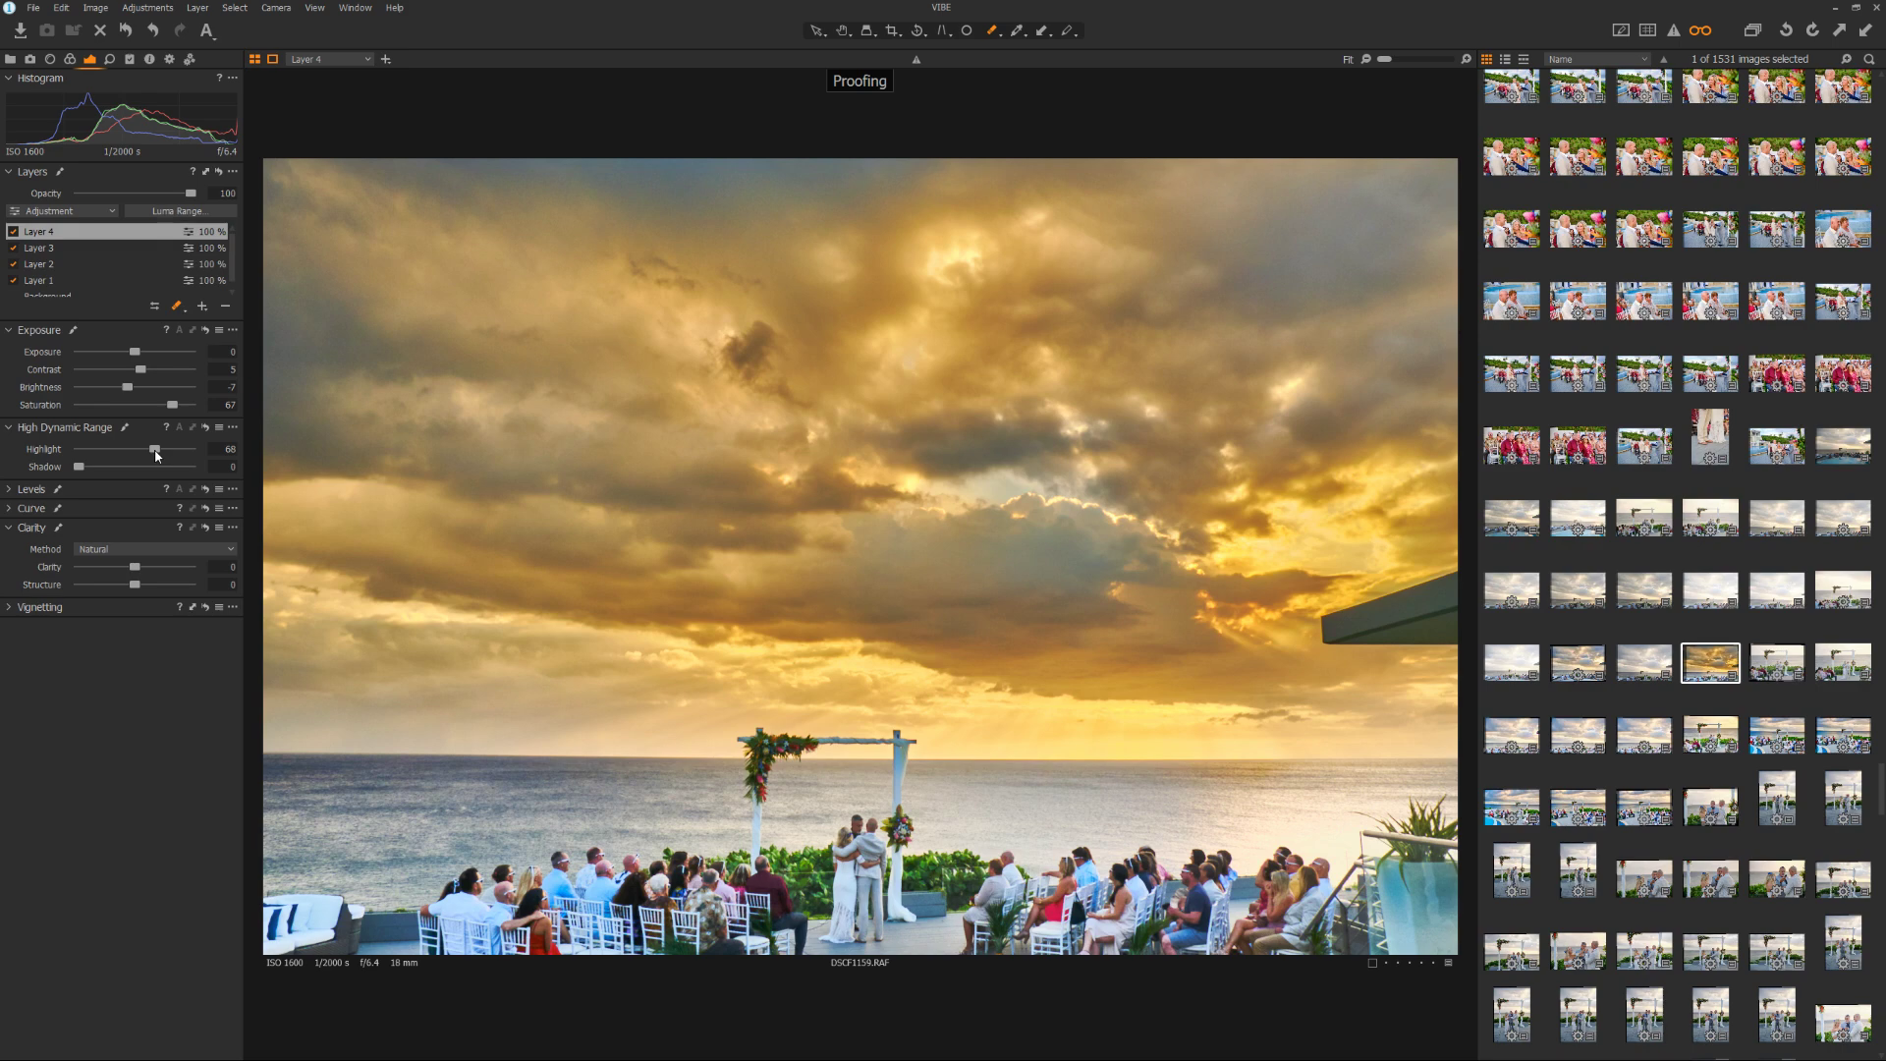
pyautogui.click(186, 450)
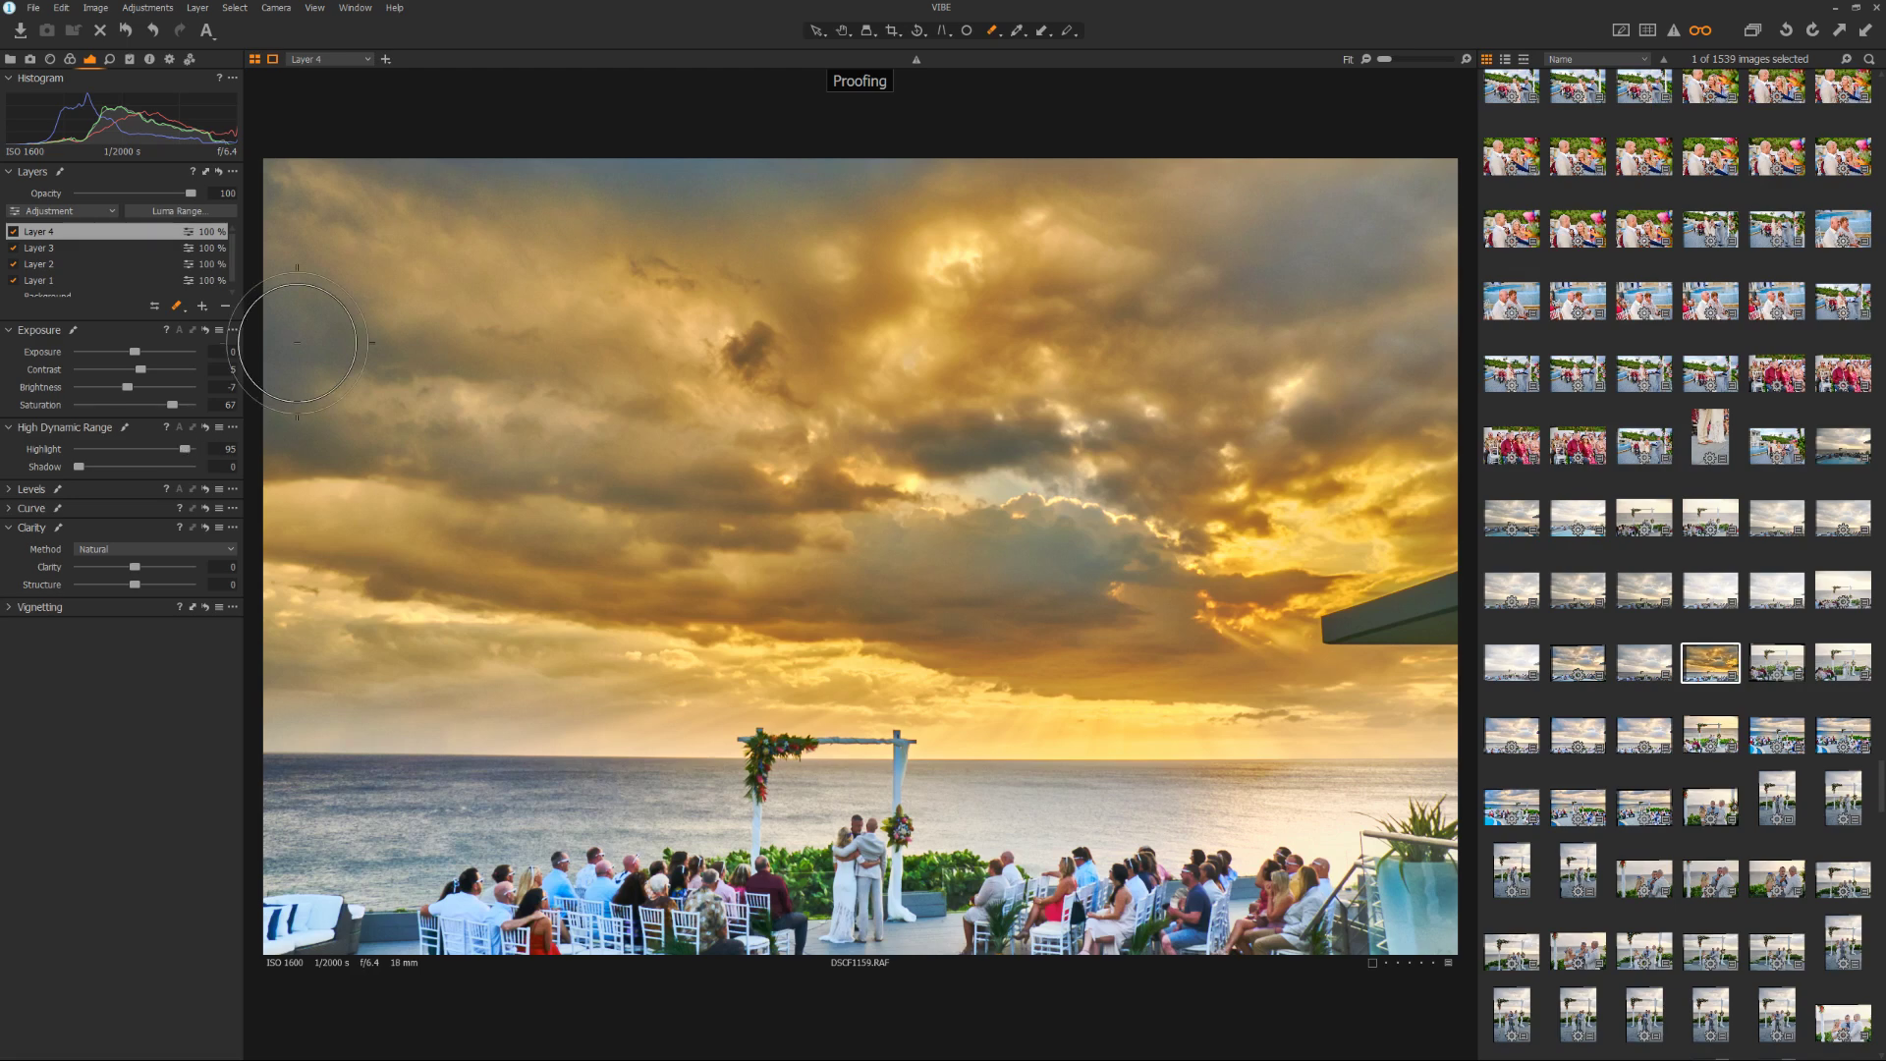
# Crop and slightly rotate the photo to show only the clouds above the horizon, about 18.2 by 9.2 in
pyautogui.click(898, 32)
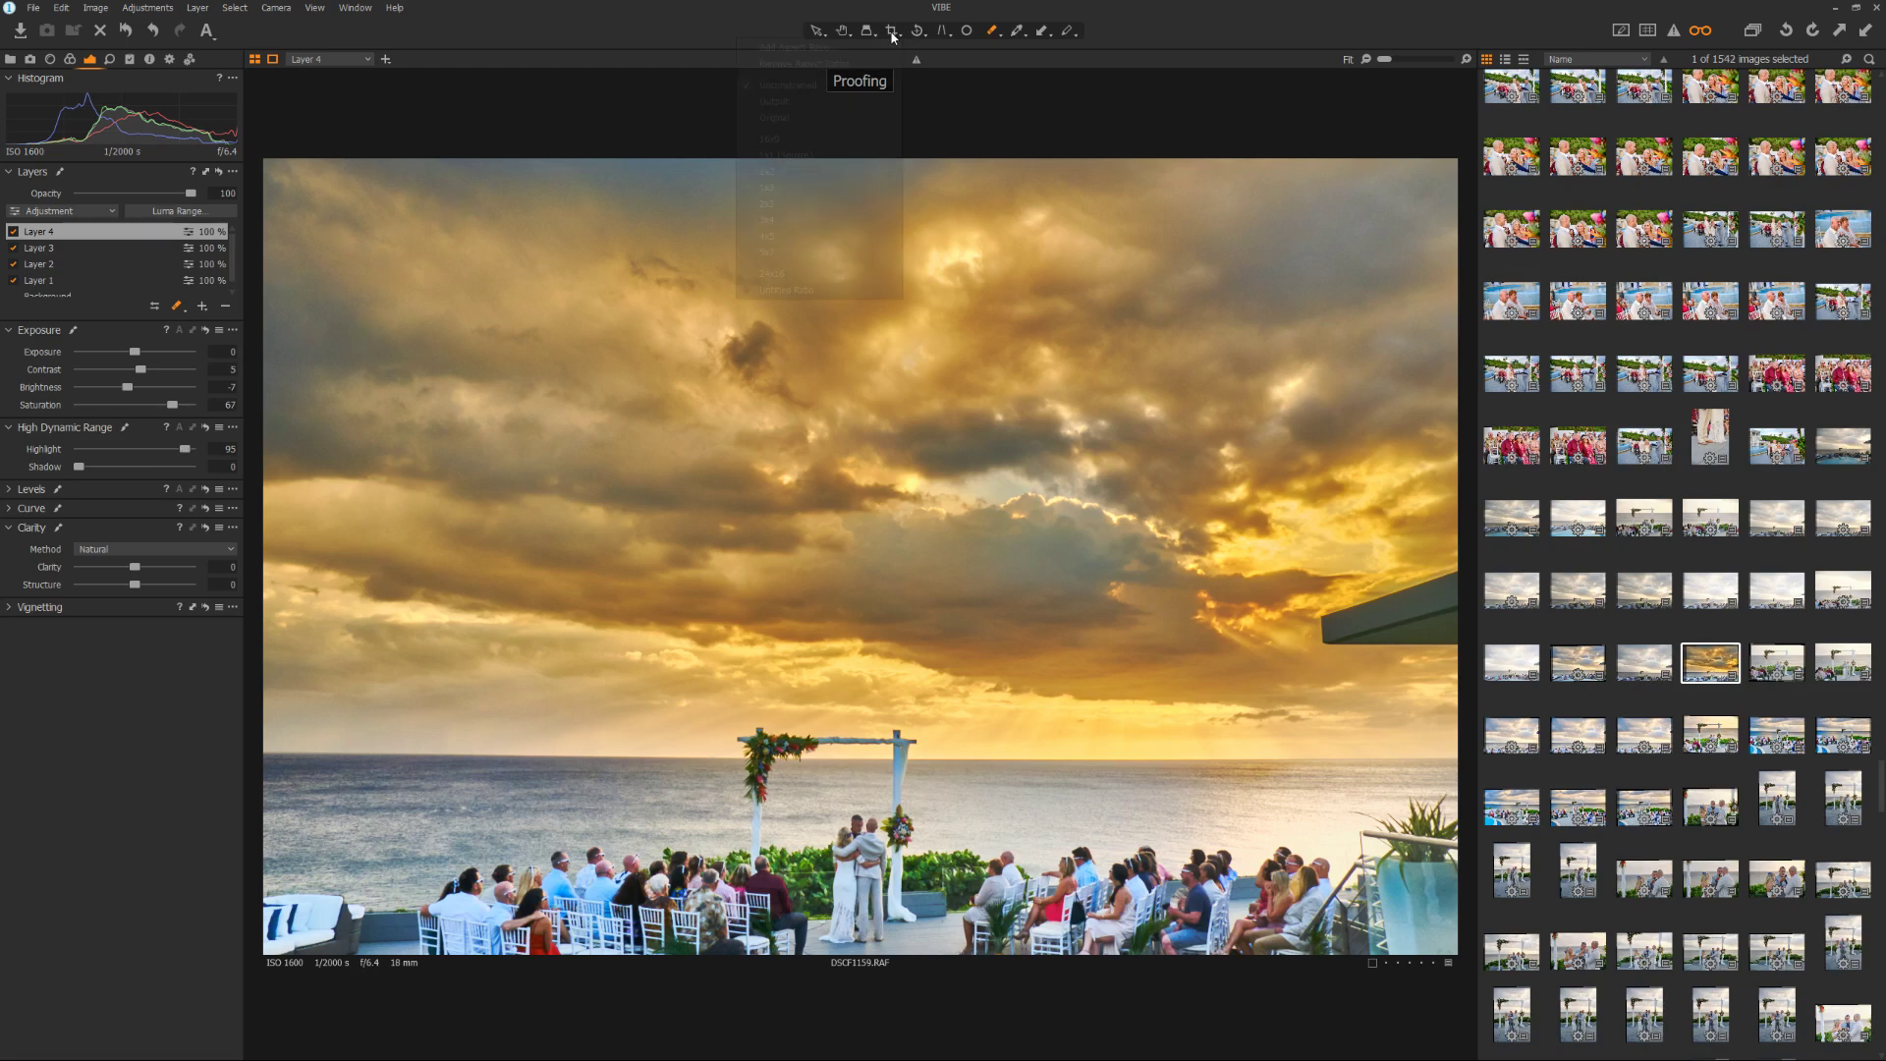
pyautogui.click(788, 85)
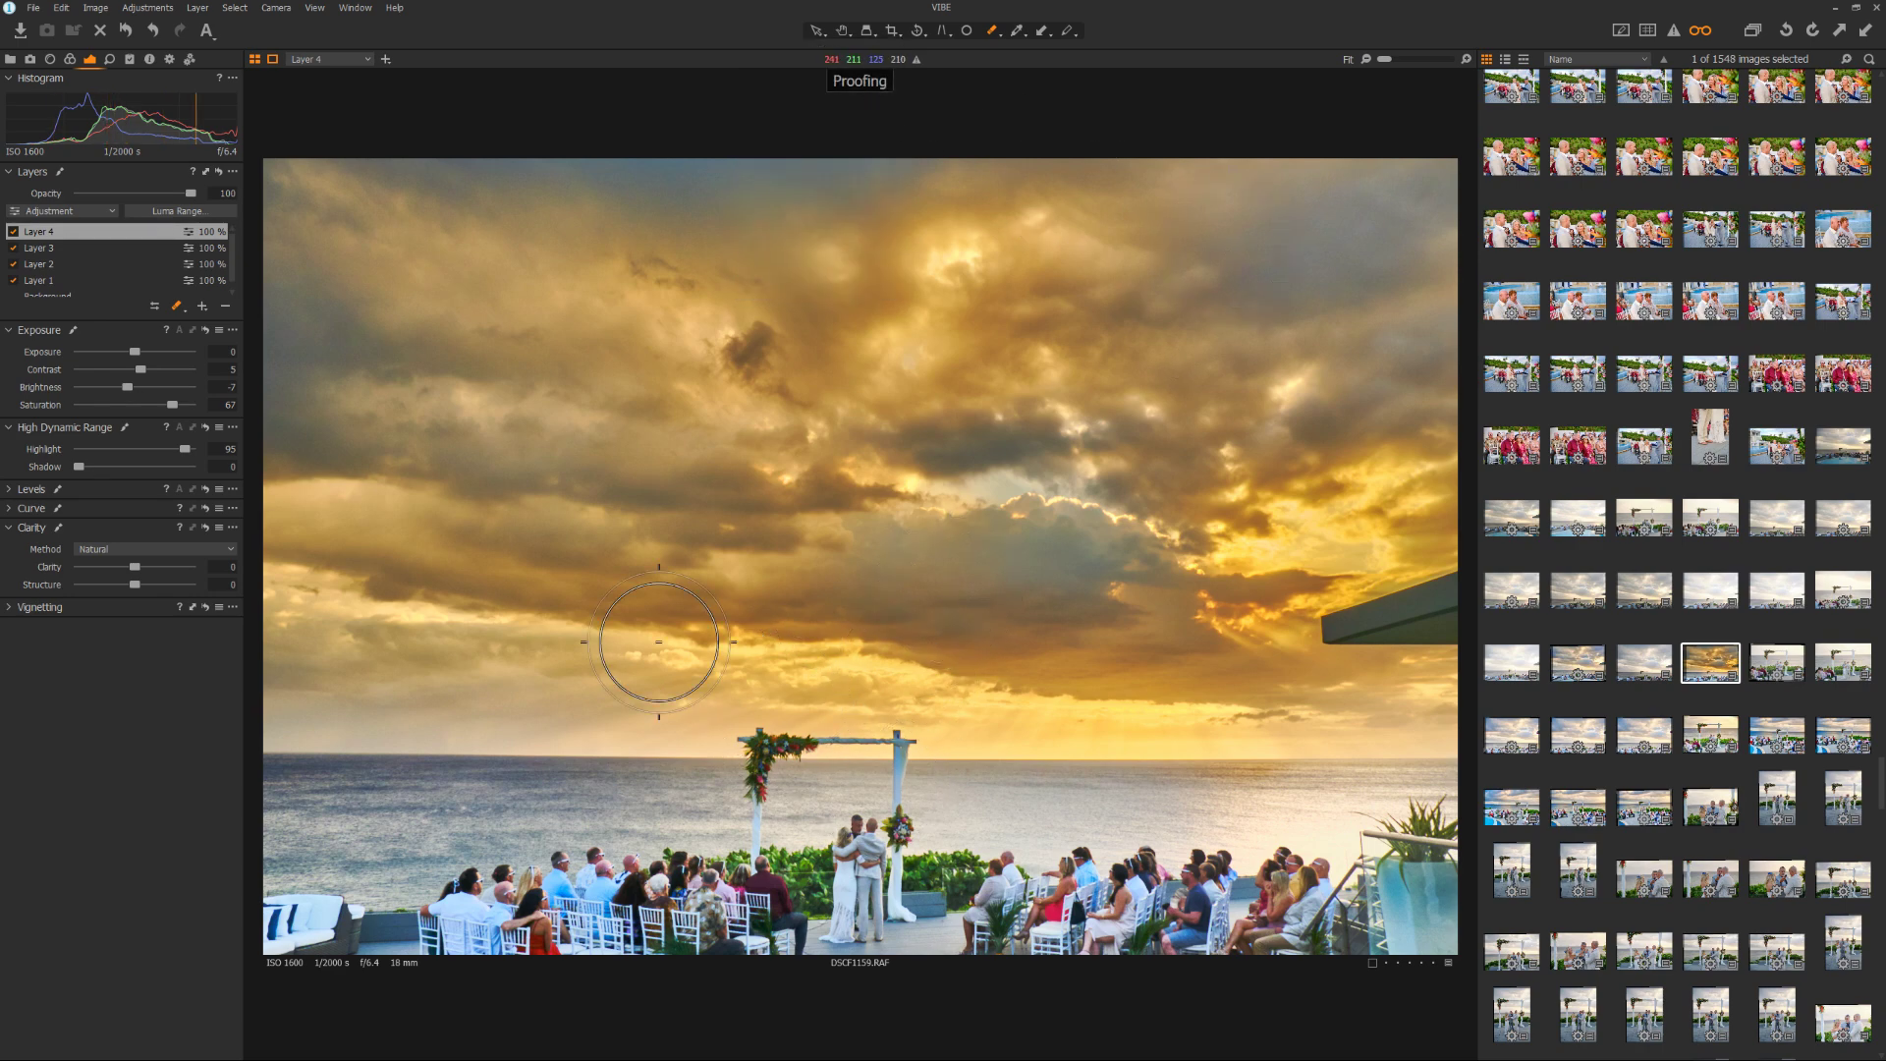
pyautogui.click(893, 31)
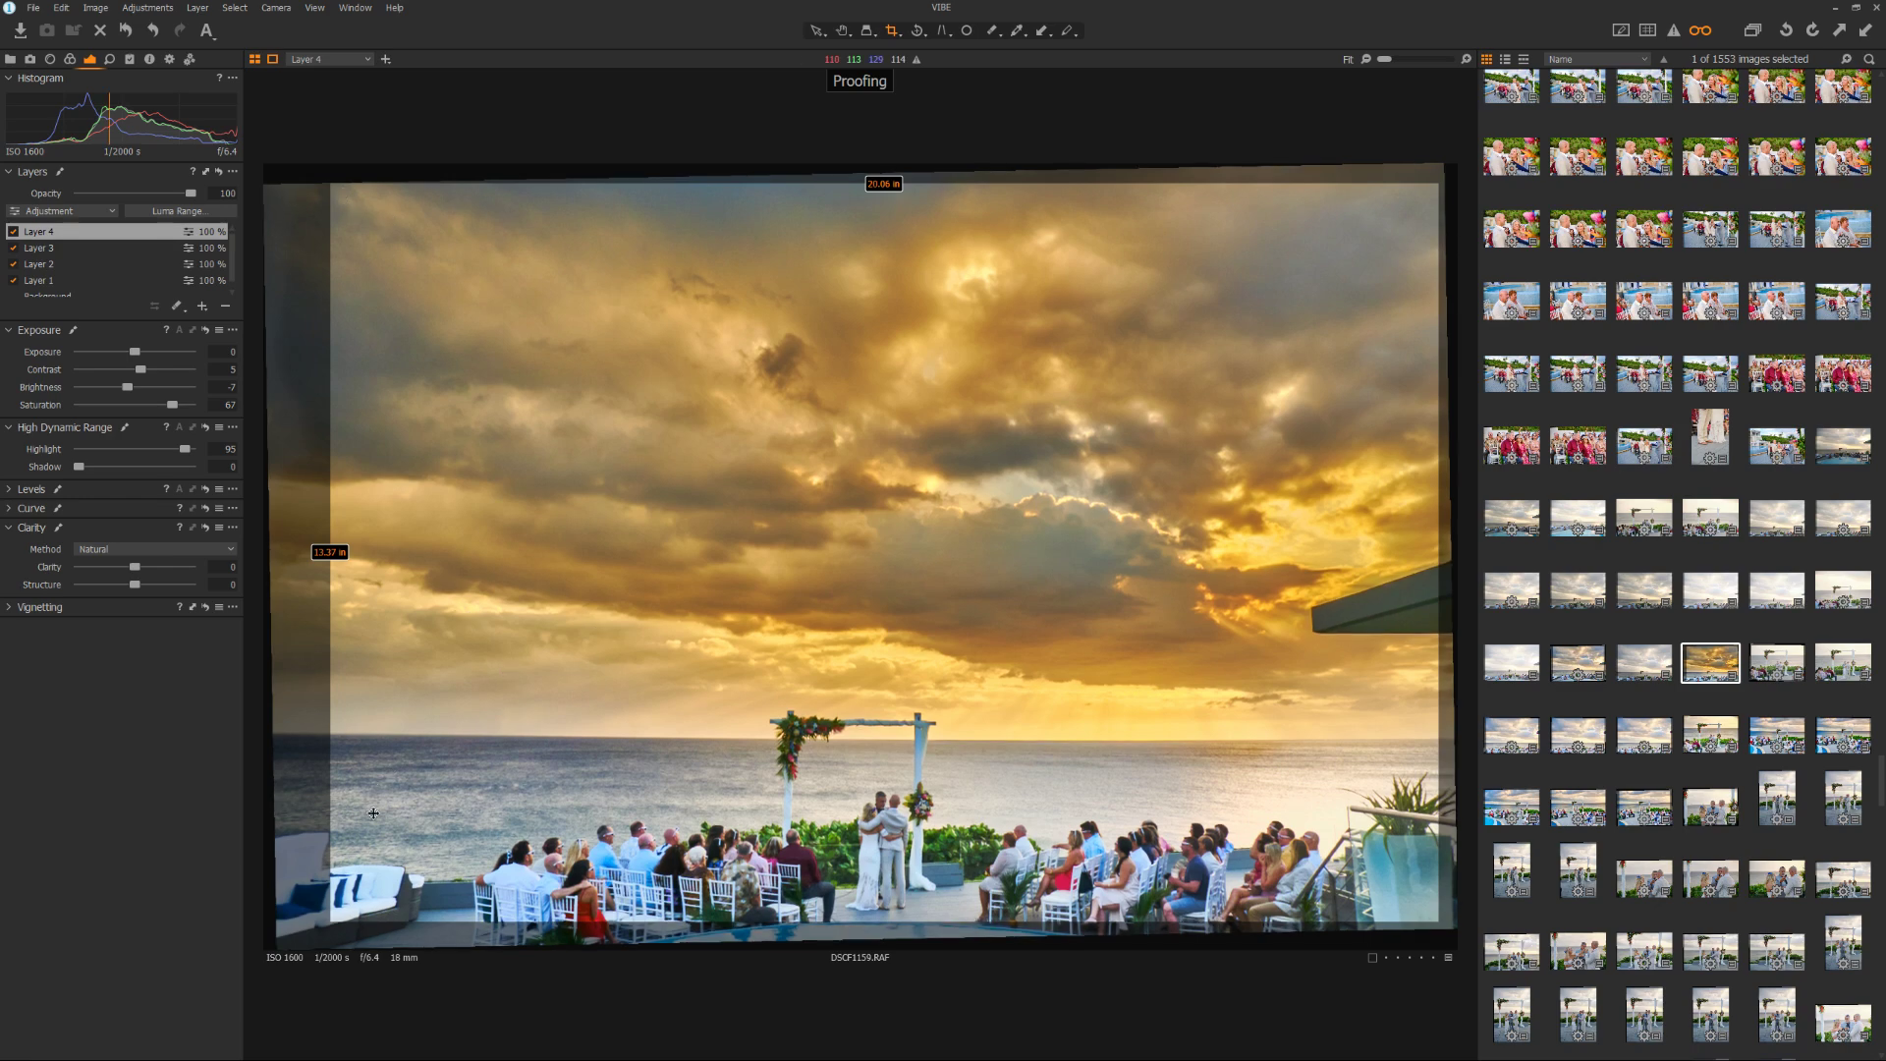
pyautogui.moveTo(693, 183); pyautogui.dragTo(699, 389)
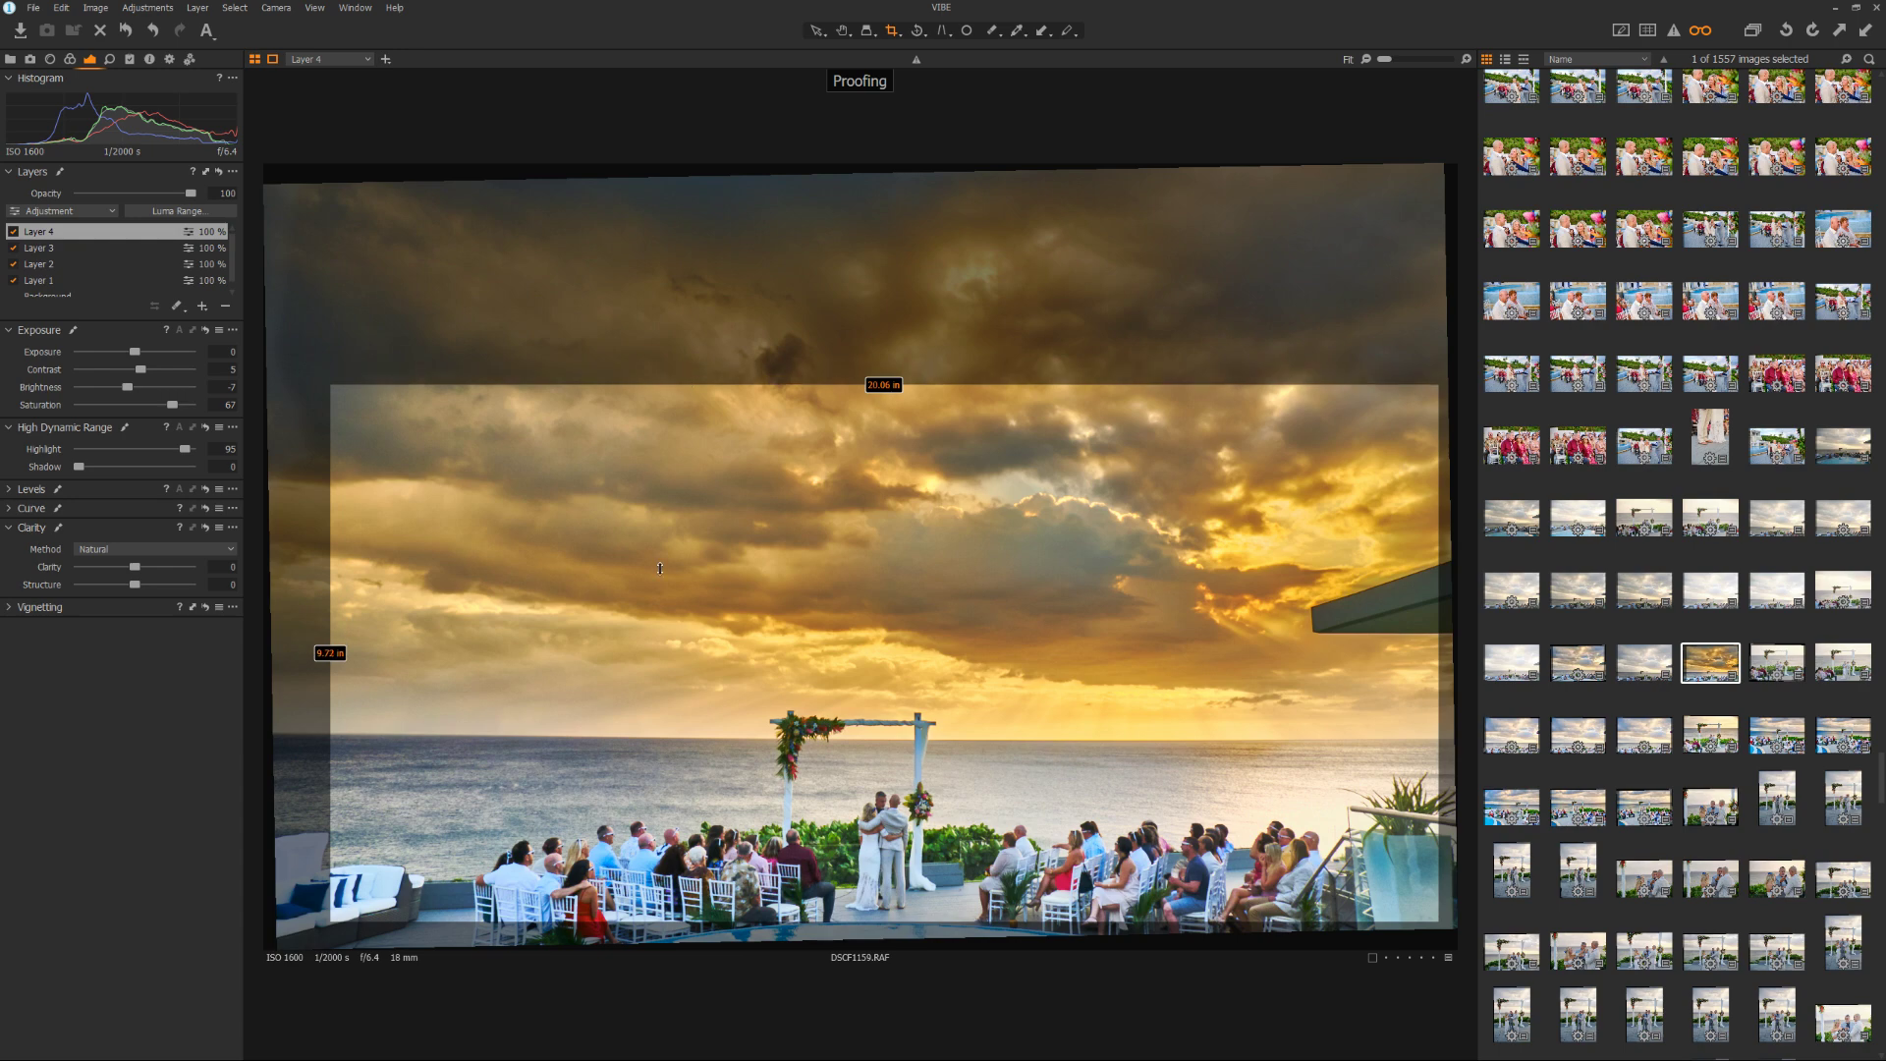
pyautogui.moveTo(659, 539); pyautogui.dragTo(601, 320)
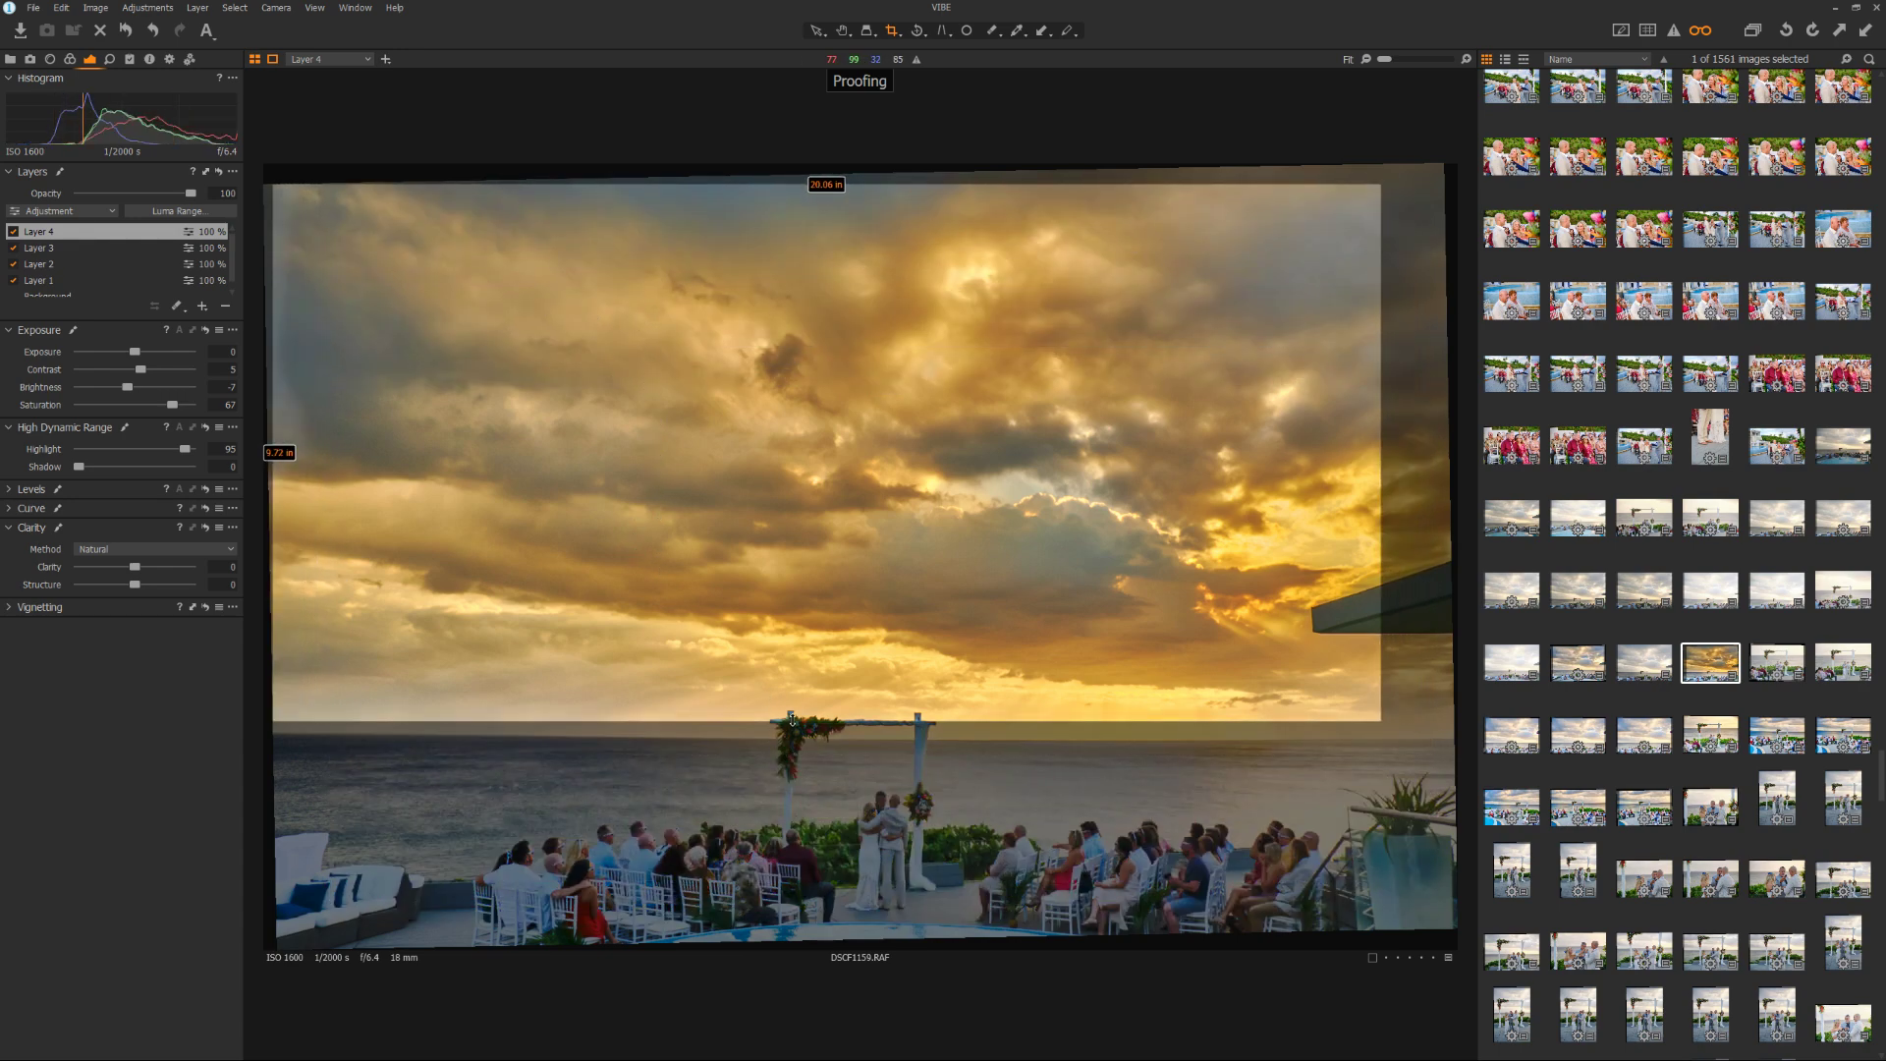
pyautogui.moveTo(791, 721); pyautogui.dragTo(792, 701)
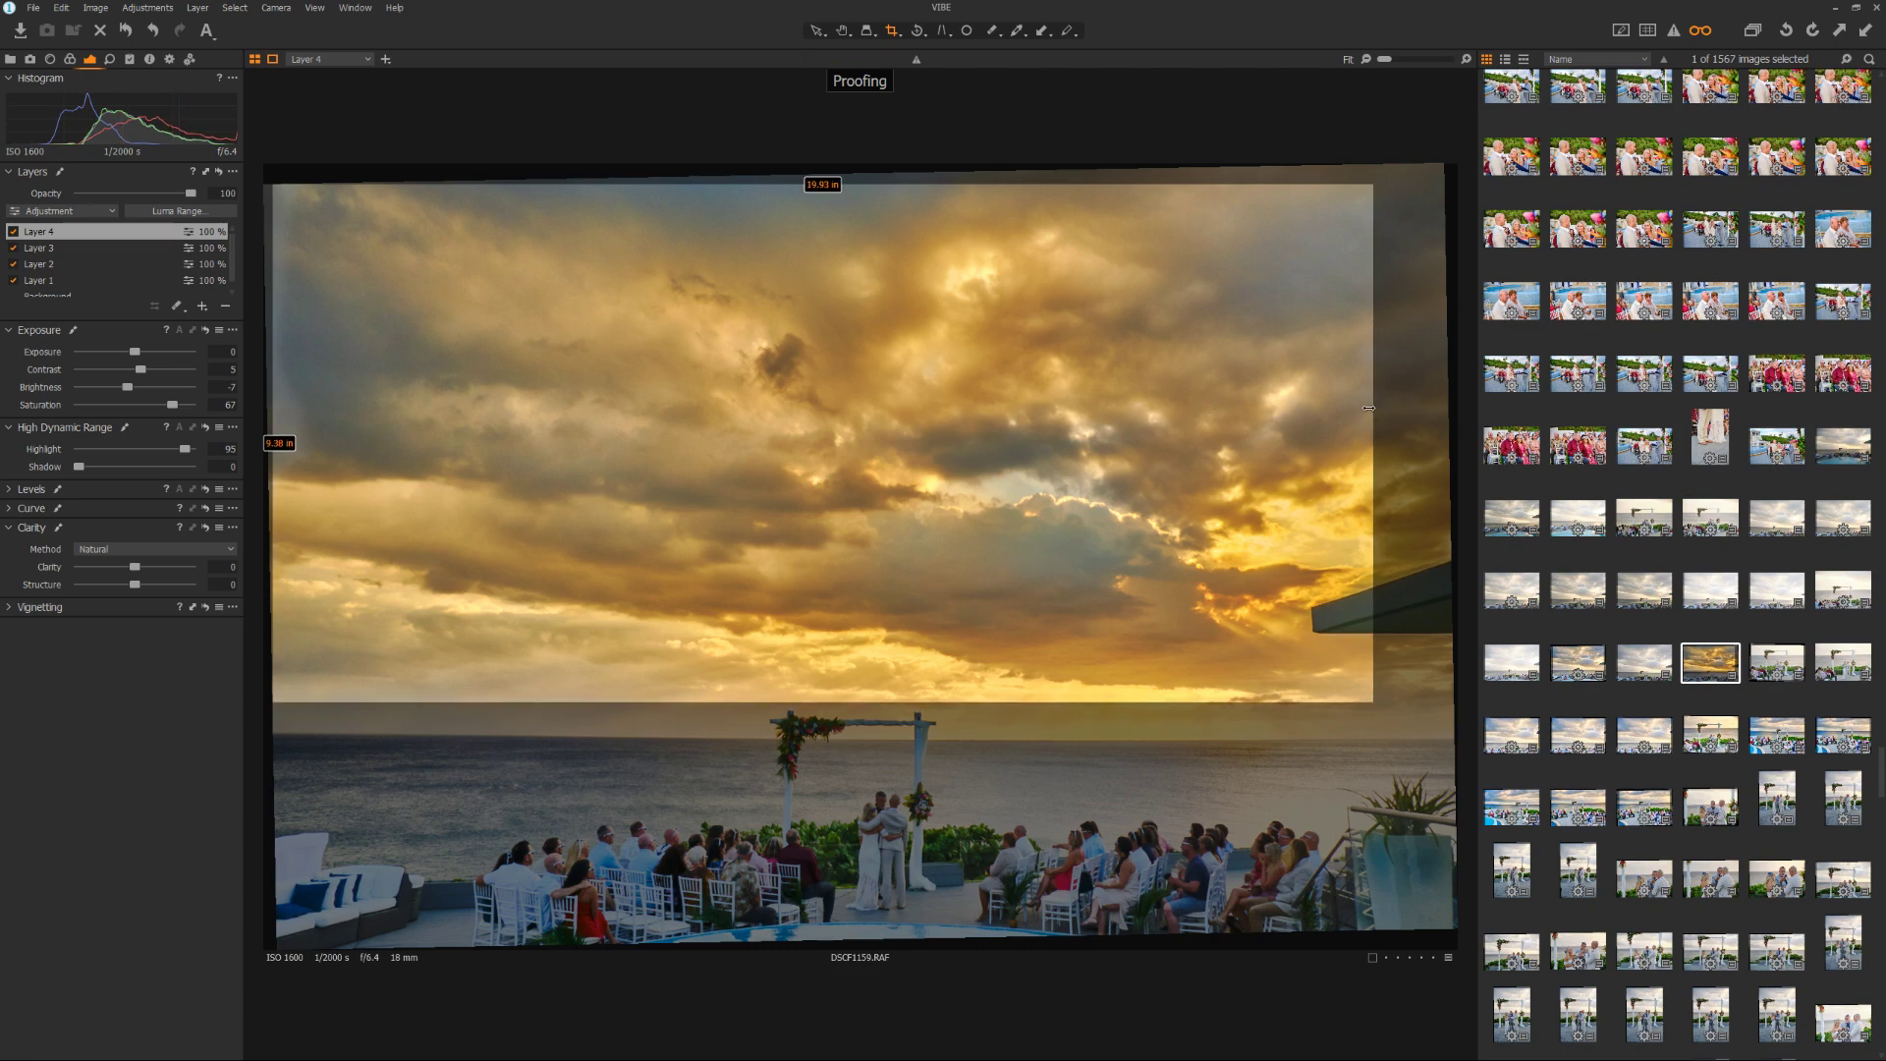
pyautogui.moveTo(1387, 401); pyautogui.dragTo(1299, 409)
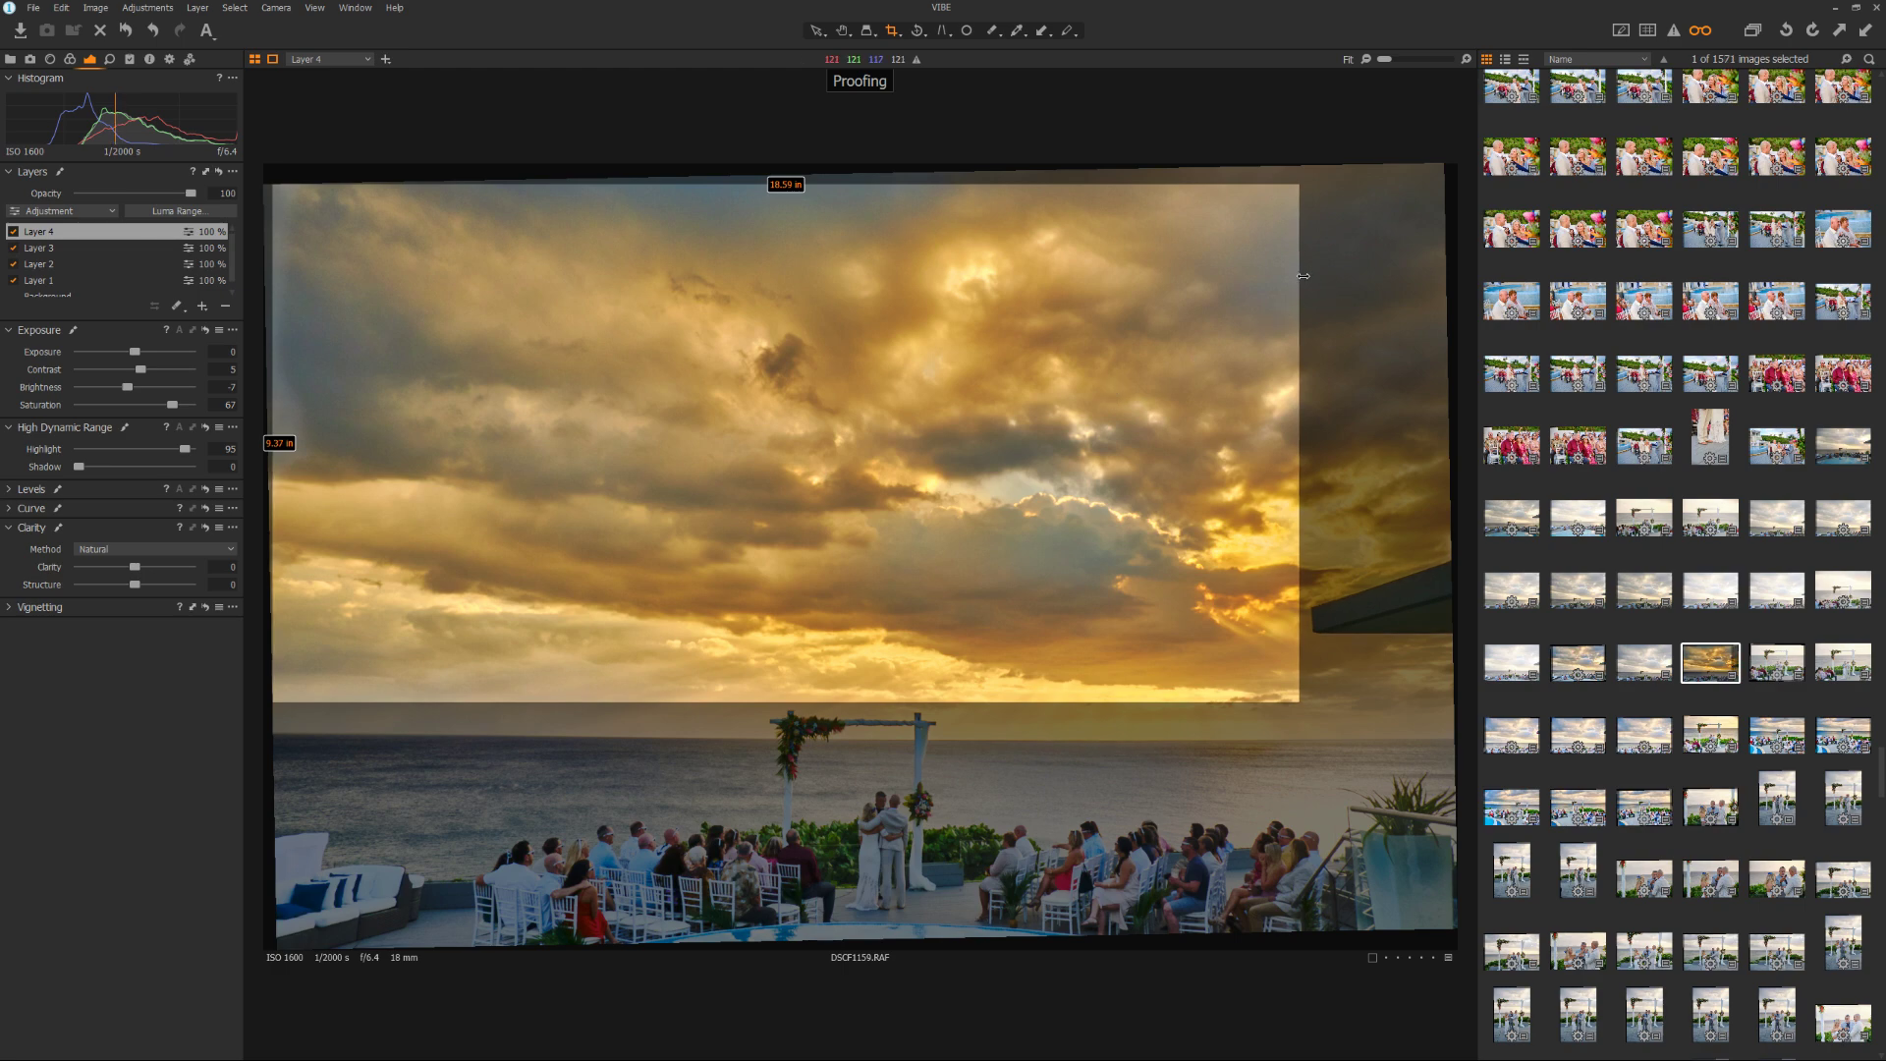
pyautogui.moveTo(1300, 177); pyautogui.dragTo(1299, 167)
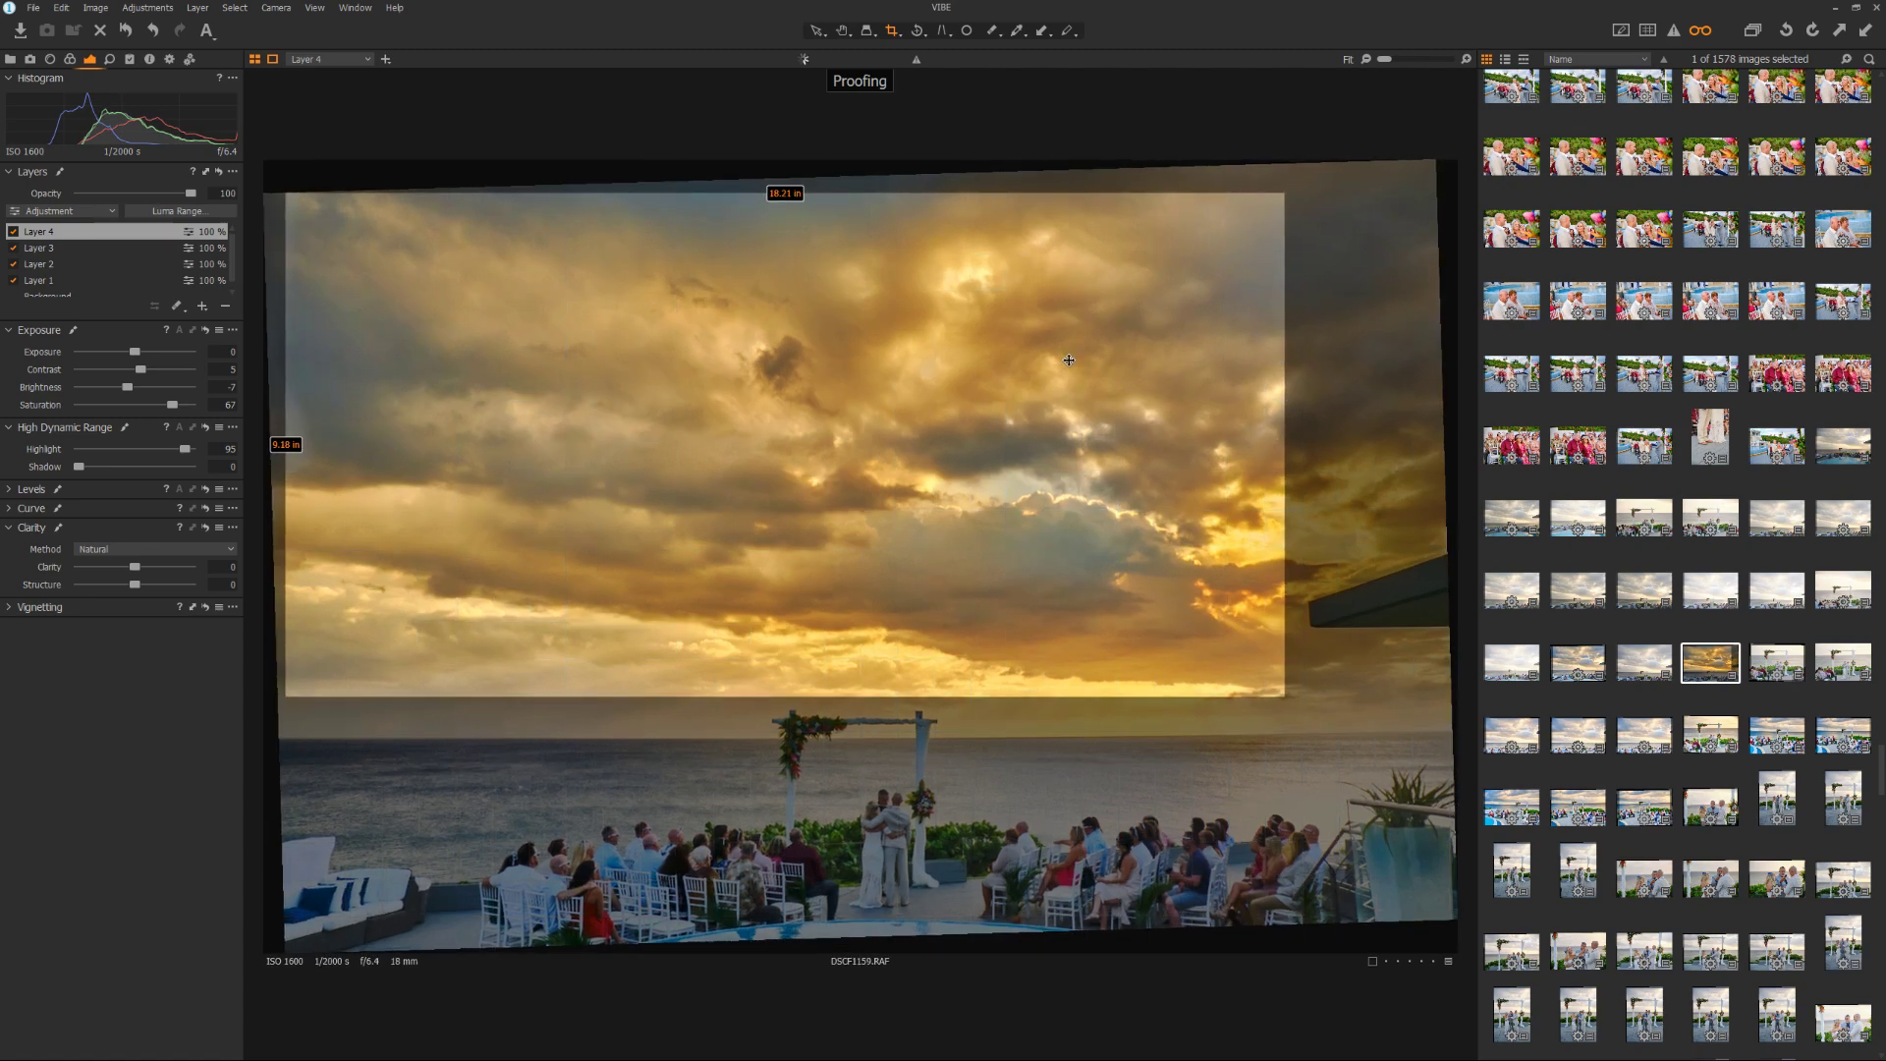
pyautogui.press('v')
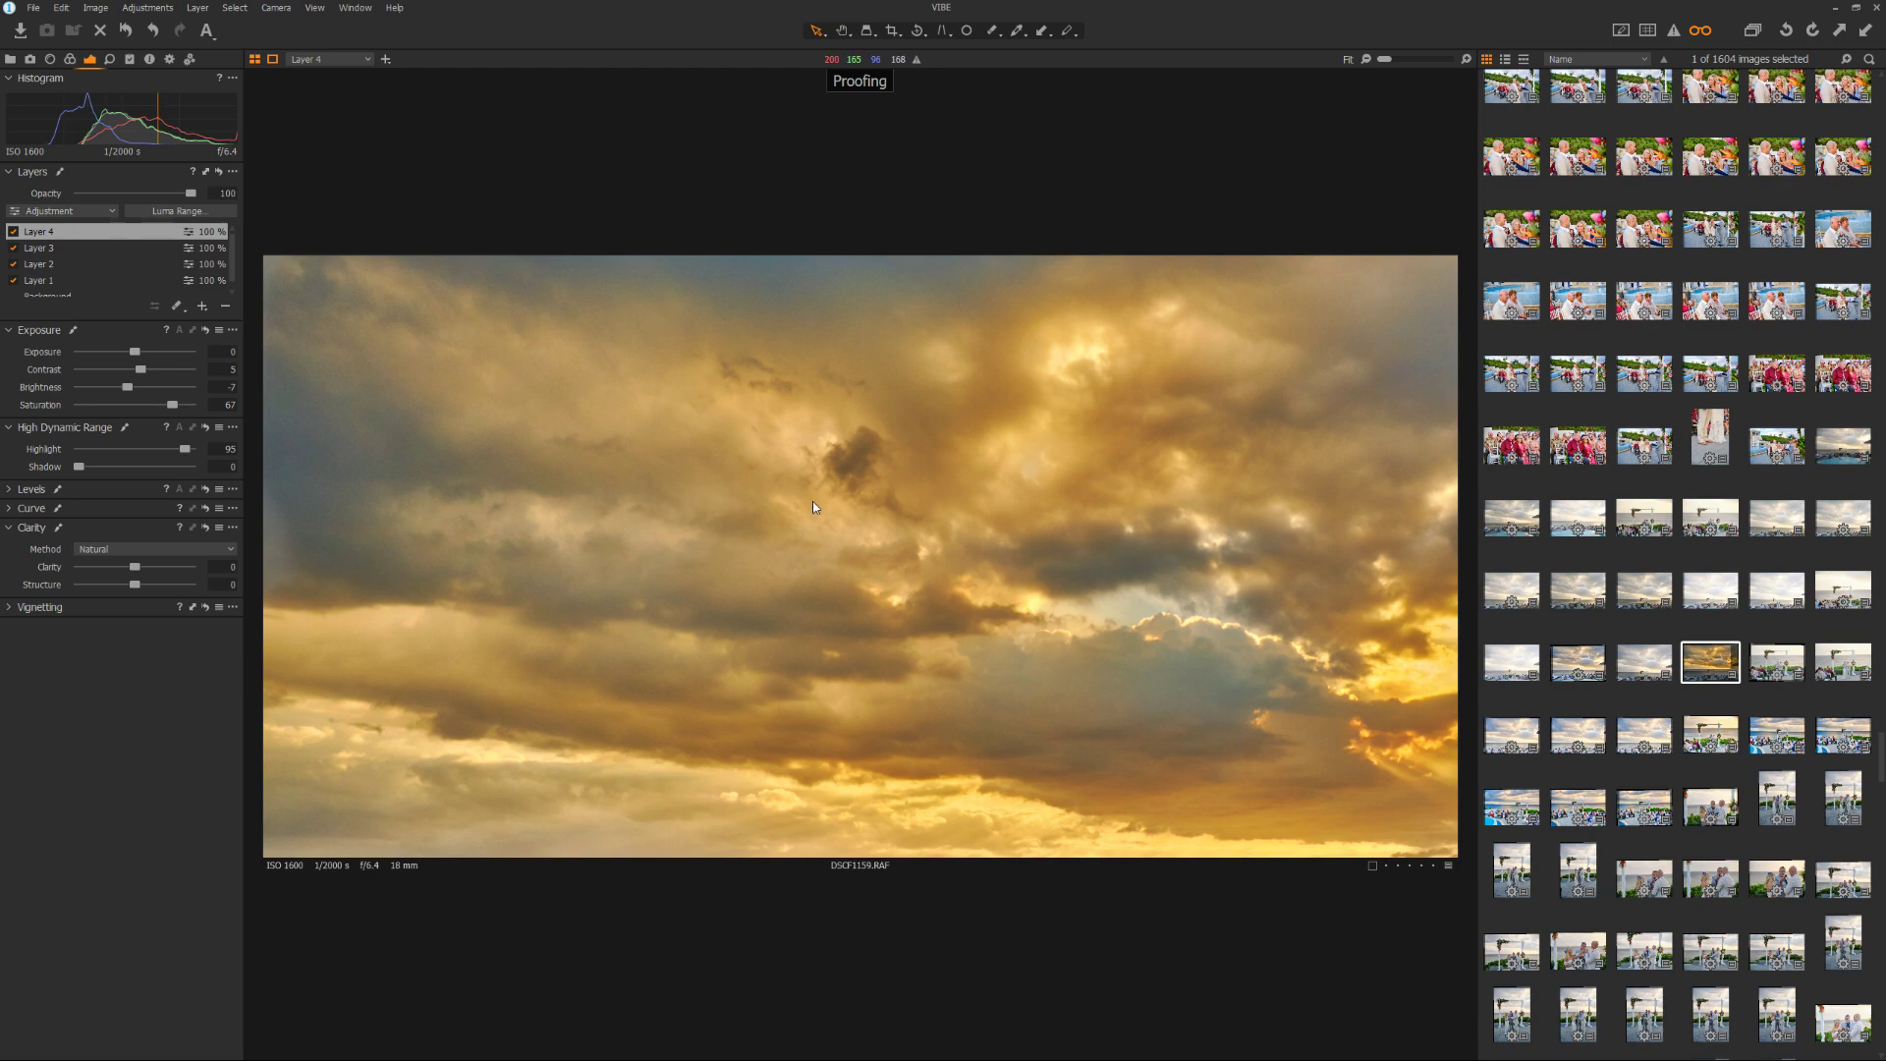
# Browse from the poolside ceremony photo DSCF1145.RAF down to the laughing bride photo DSCF1181.RAF
pyautogui.click(1590, 518)
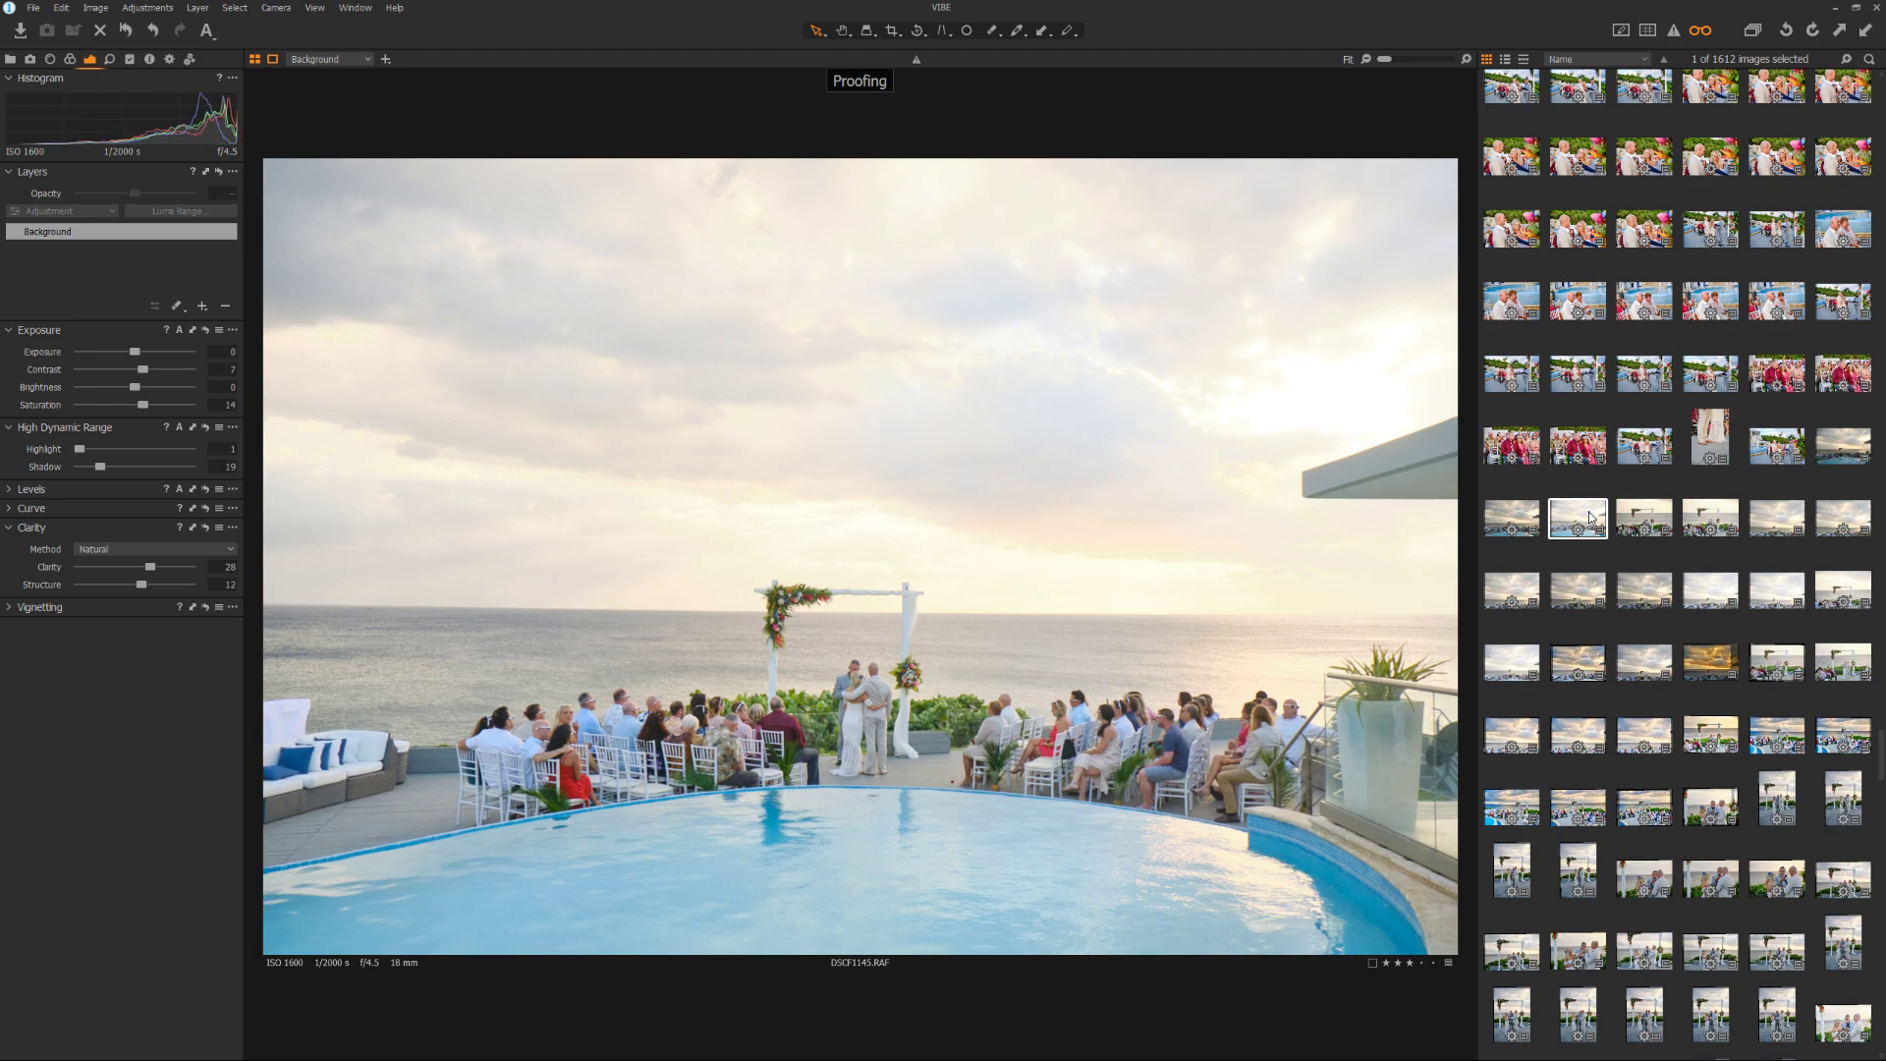
pyautogui.press('Down')
pyautogui.press('Down')
pyautogui.press('Down')
pyautogui.press('Down')
pyautogui.press('Down')
pyautogui.press('Down')
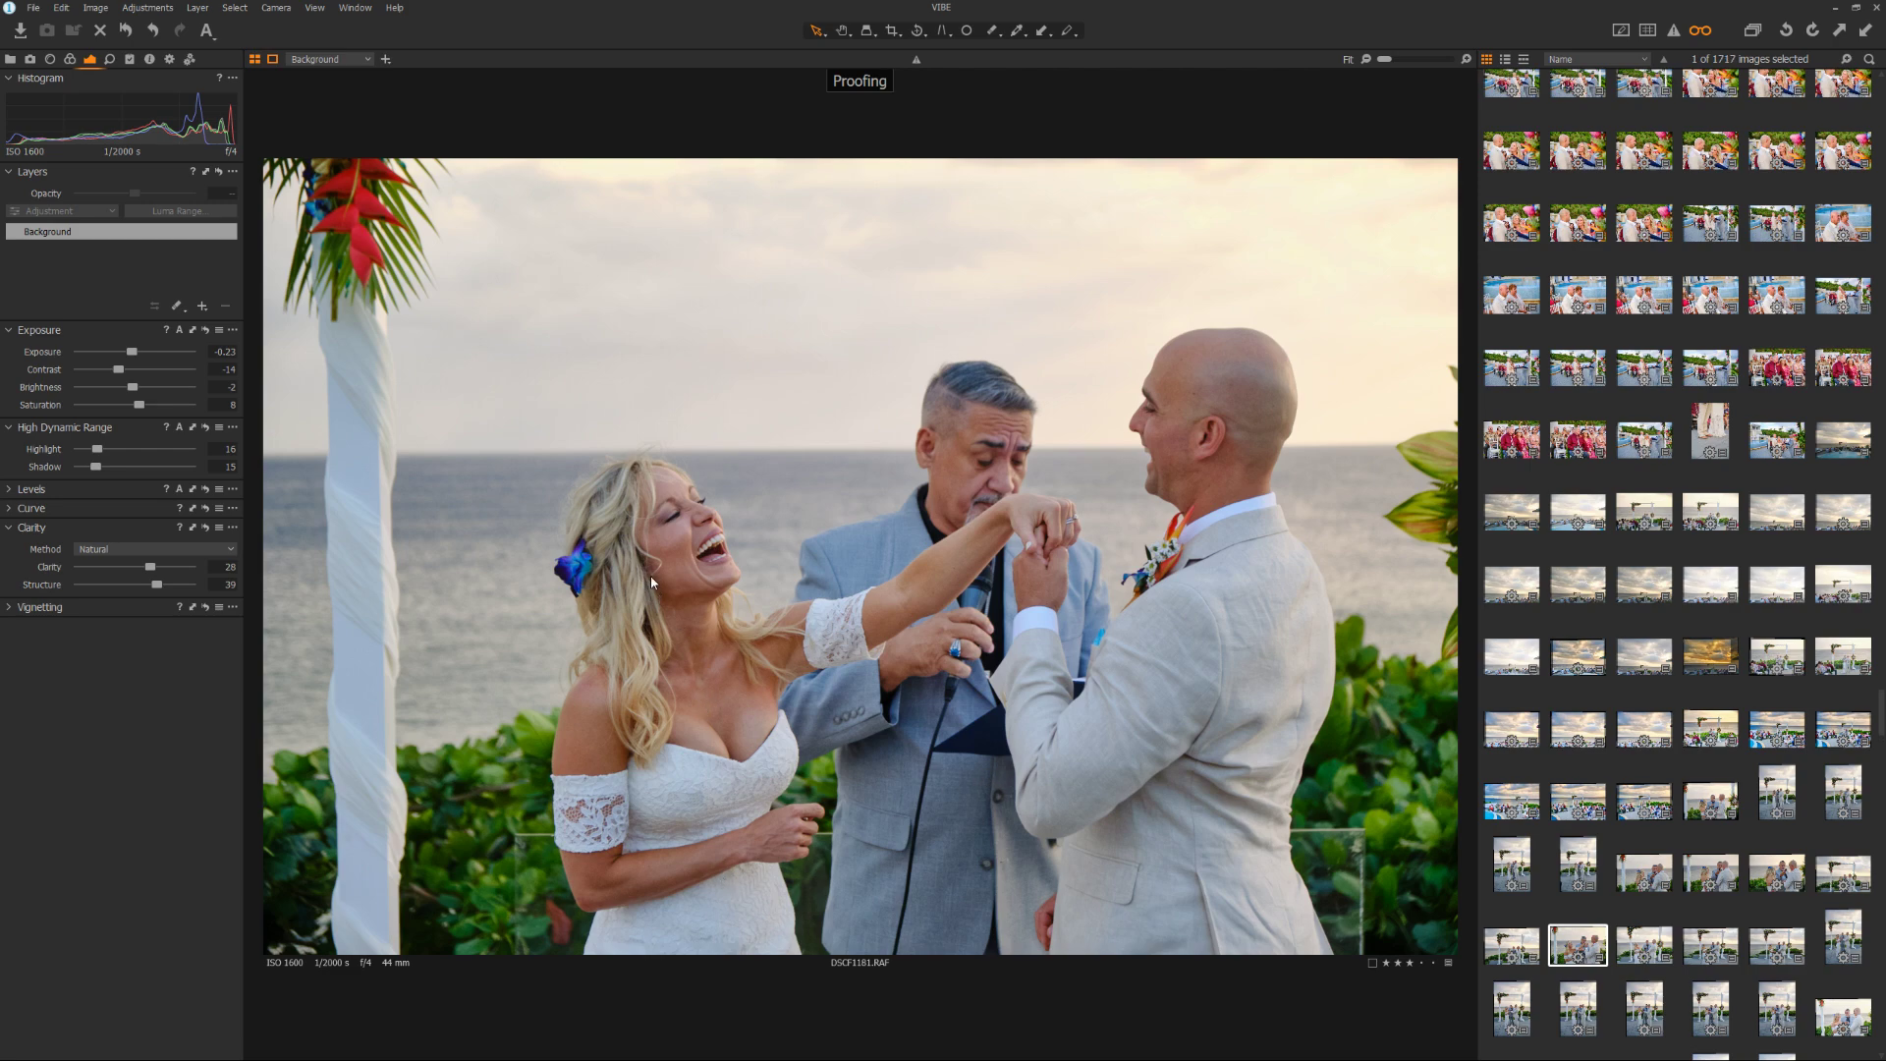
# Try the automatic adjustments on DSCF1181.RAF and undo them
pyautogui.click(206, 31)
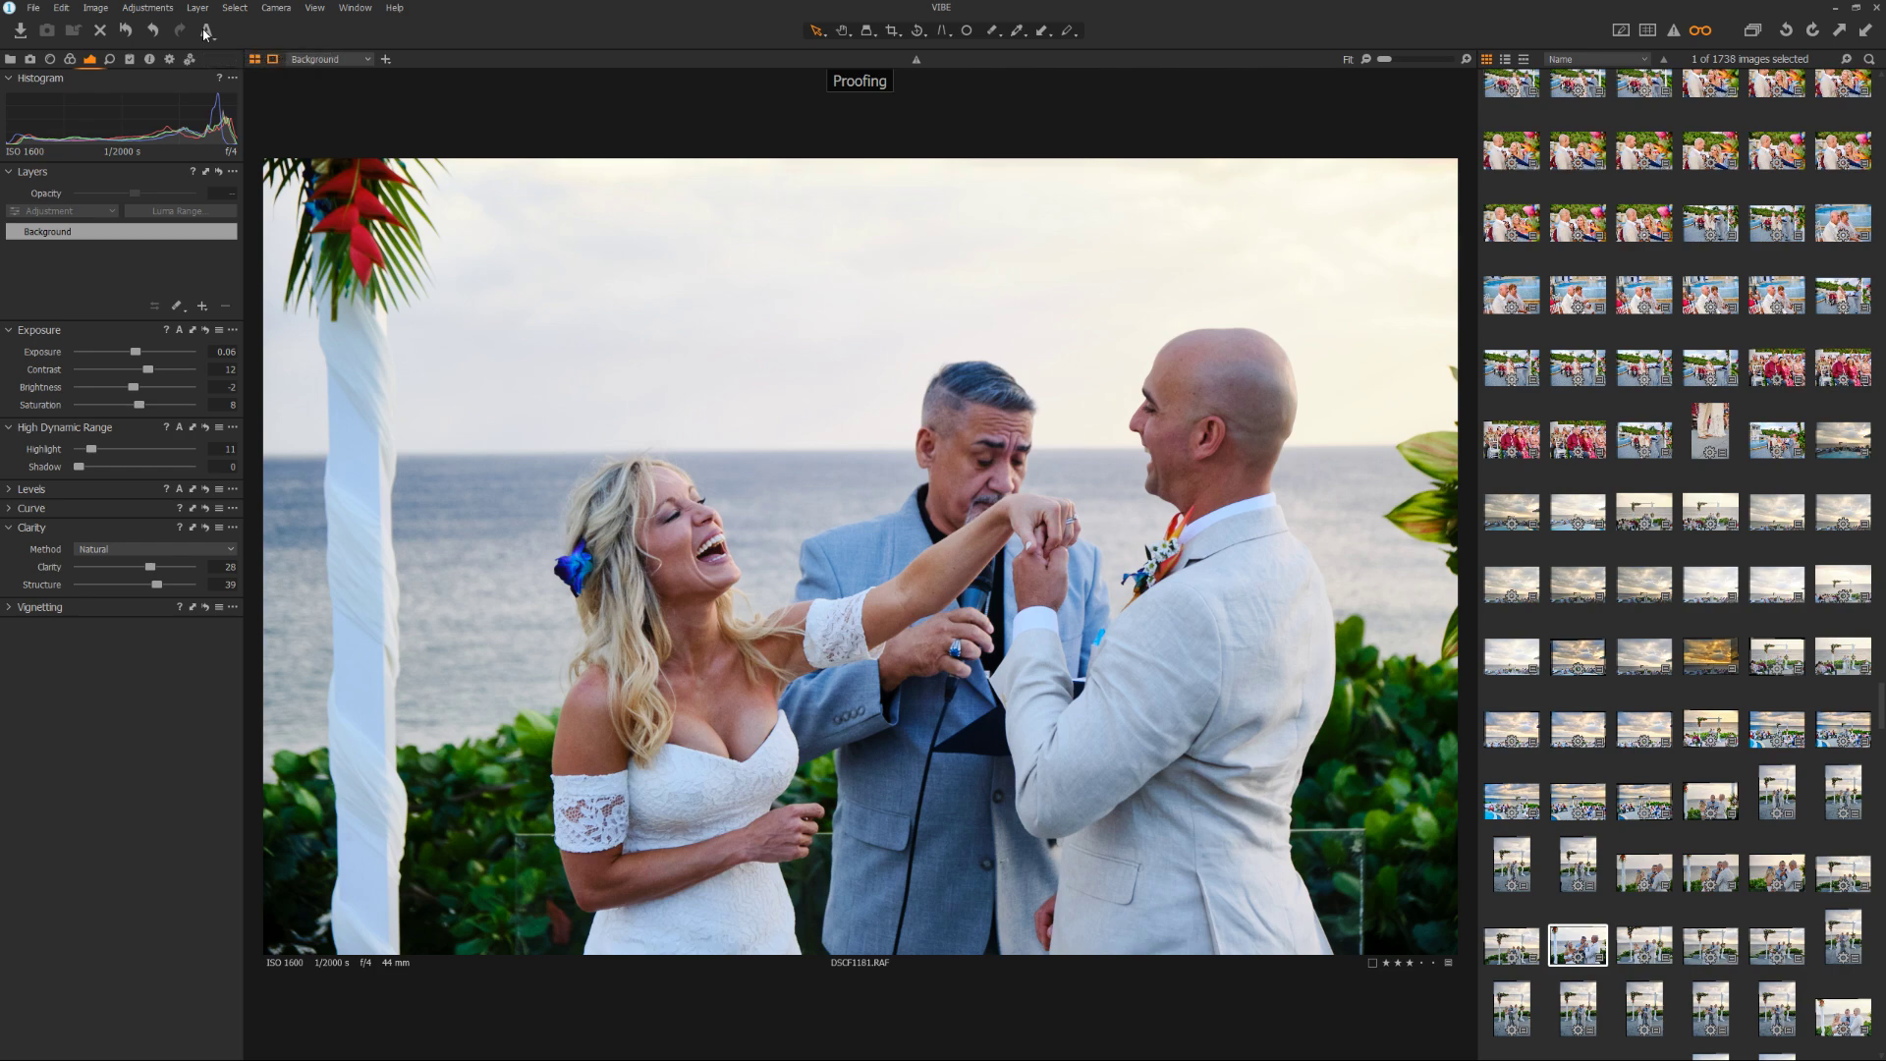
pyautogui.hotkey('ctrl', 'z')
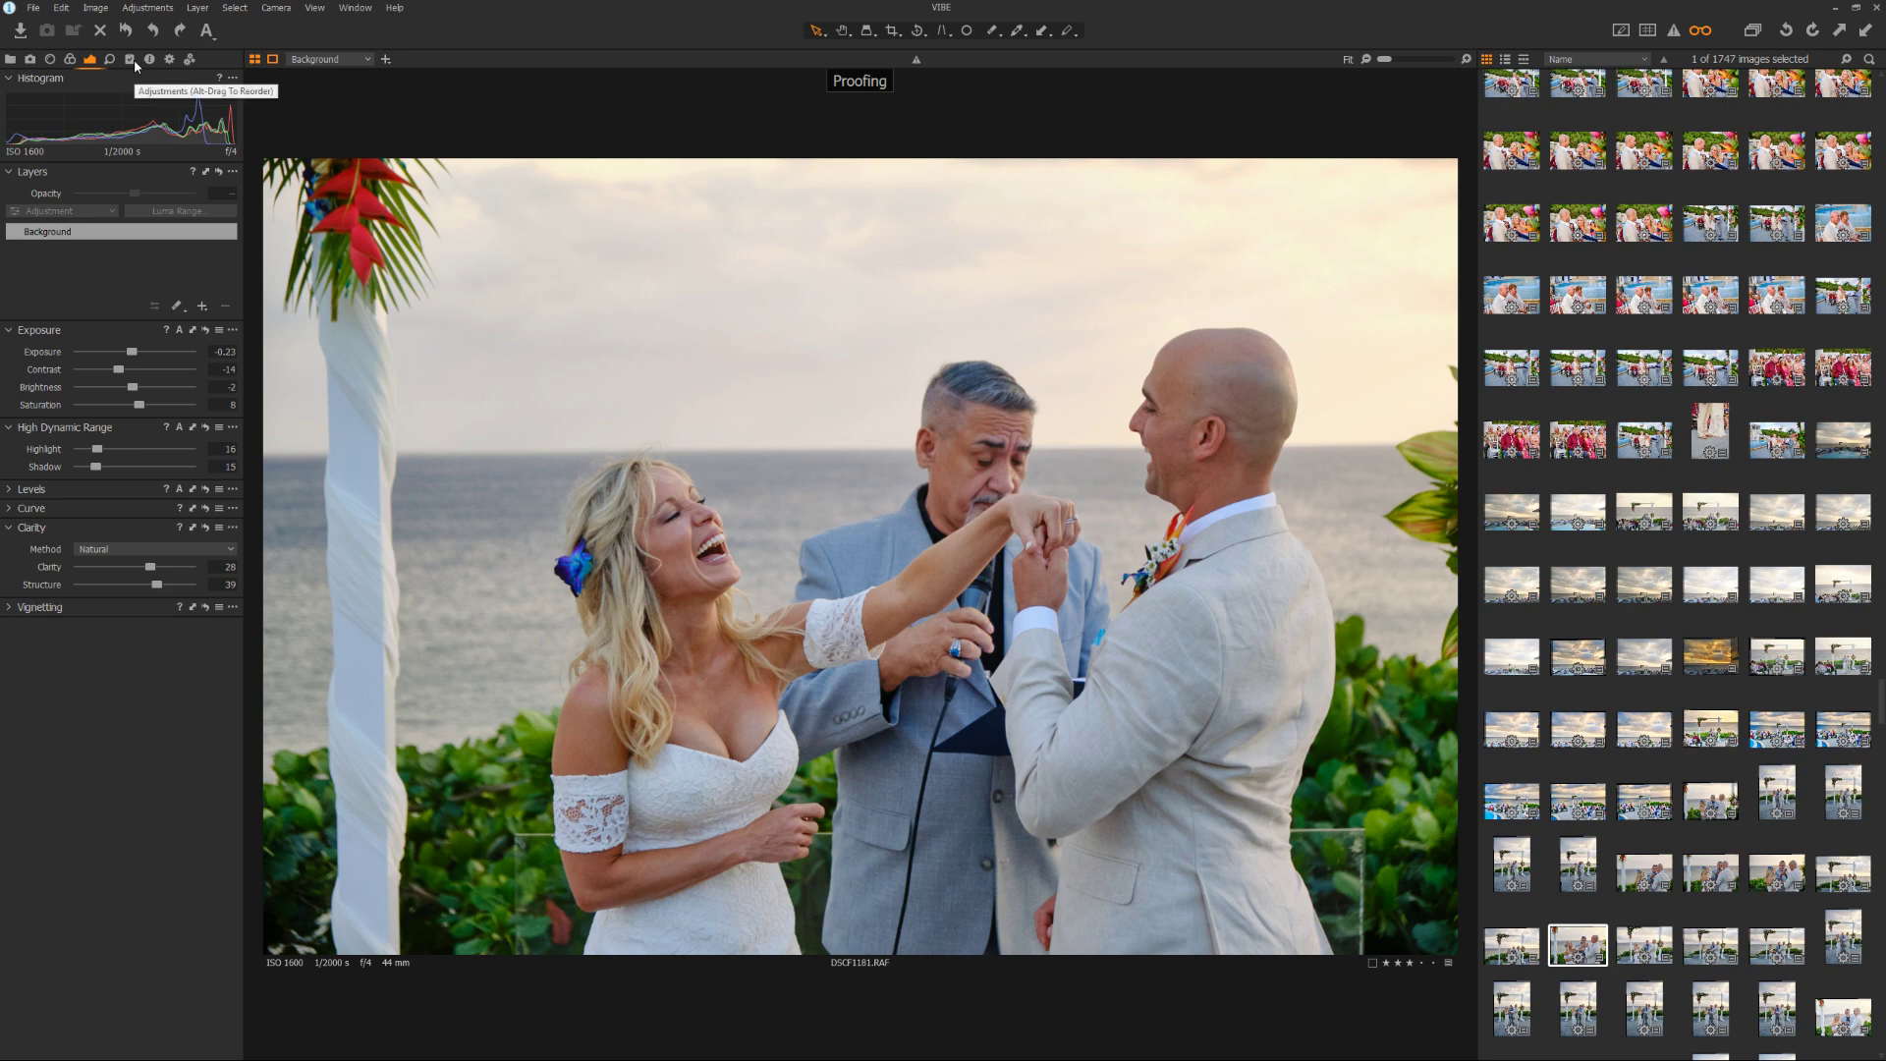
# On DSCF1181.RAF, set Contrast to -9 and the High Dynamic Range Highlight to 51
pyautogui.moveTo(122, 373); pyautogui.dragTo(128, 372)
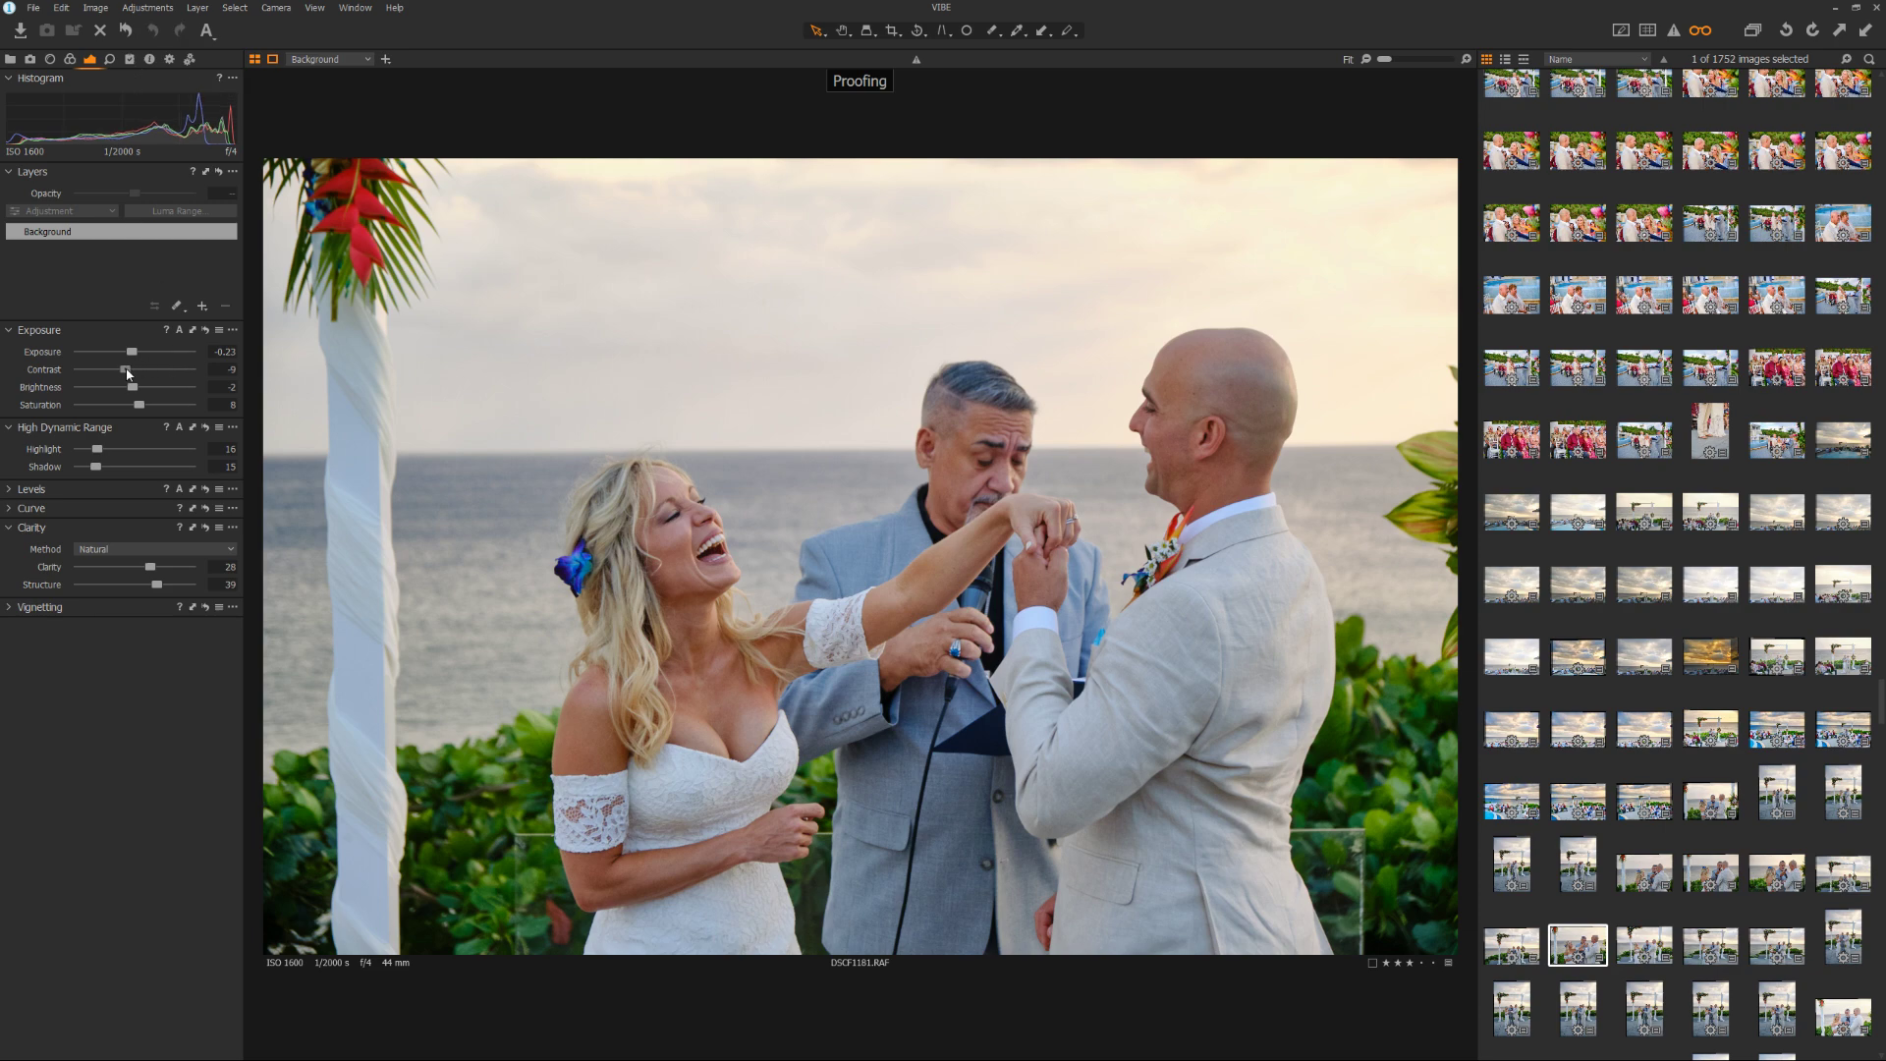
pyautogui.click(139, 454)
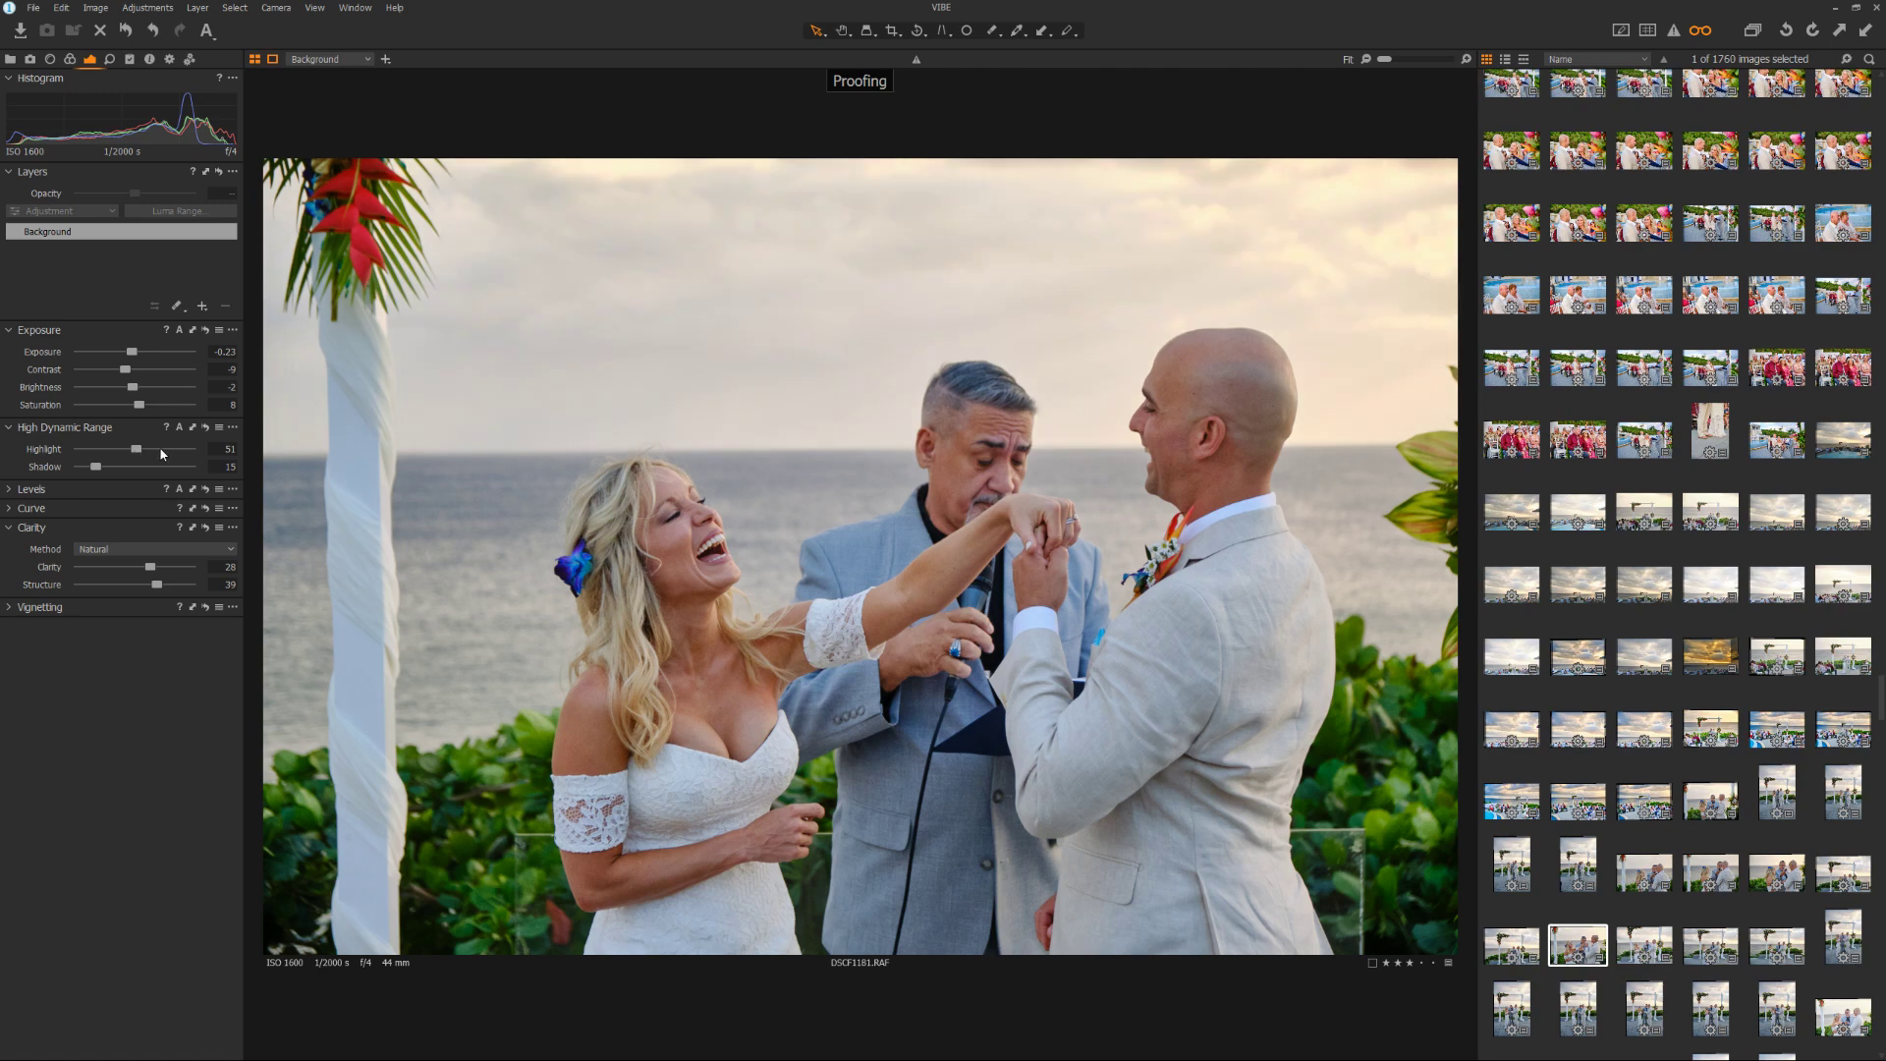
# On DSCF1181.RAF, set the High Dynamic Range Highlight to 72 and warm the white balance to Kelvin 6821, Tint 5.1
pyautogui.click(161, 450)
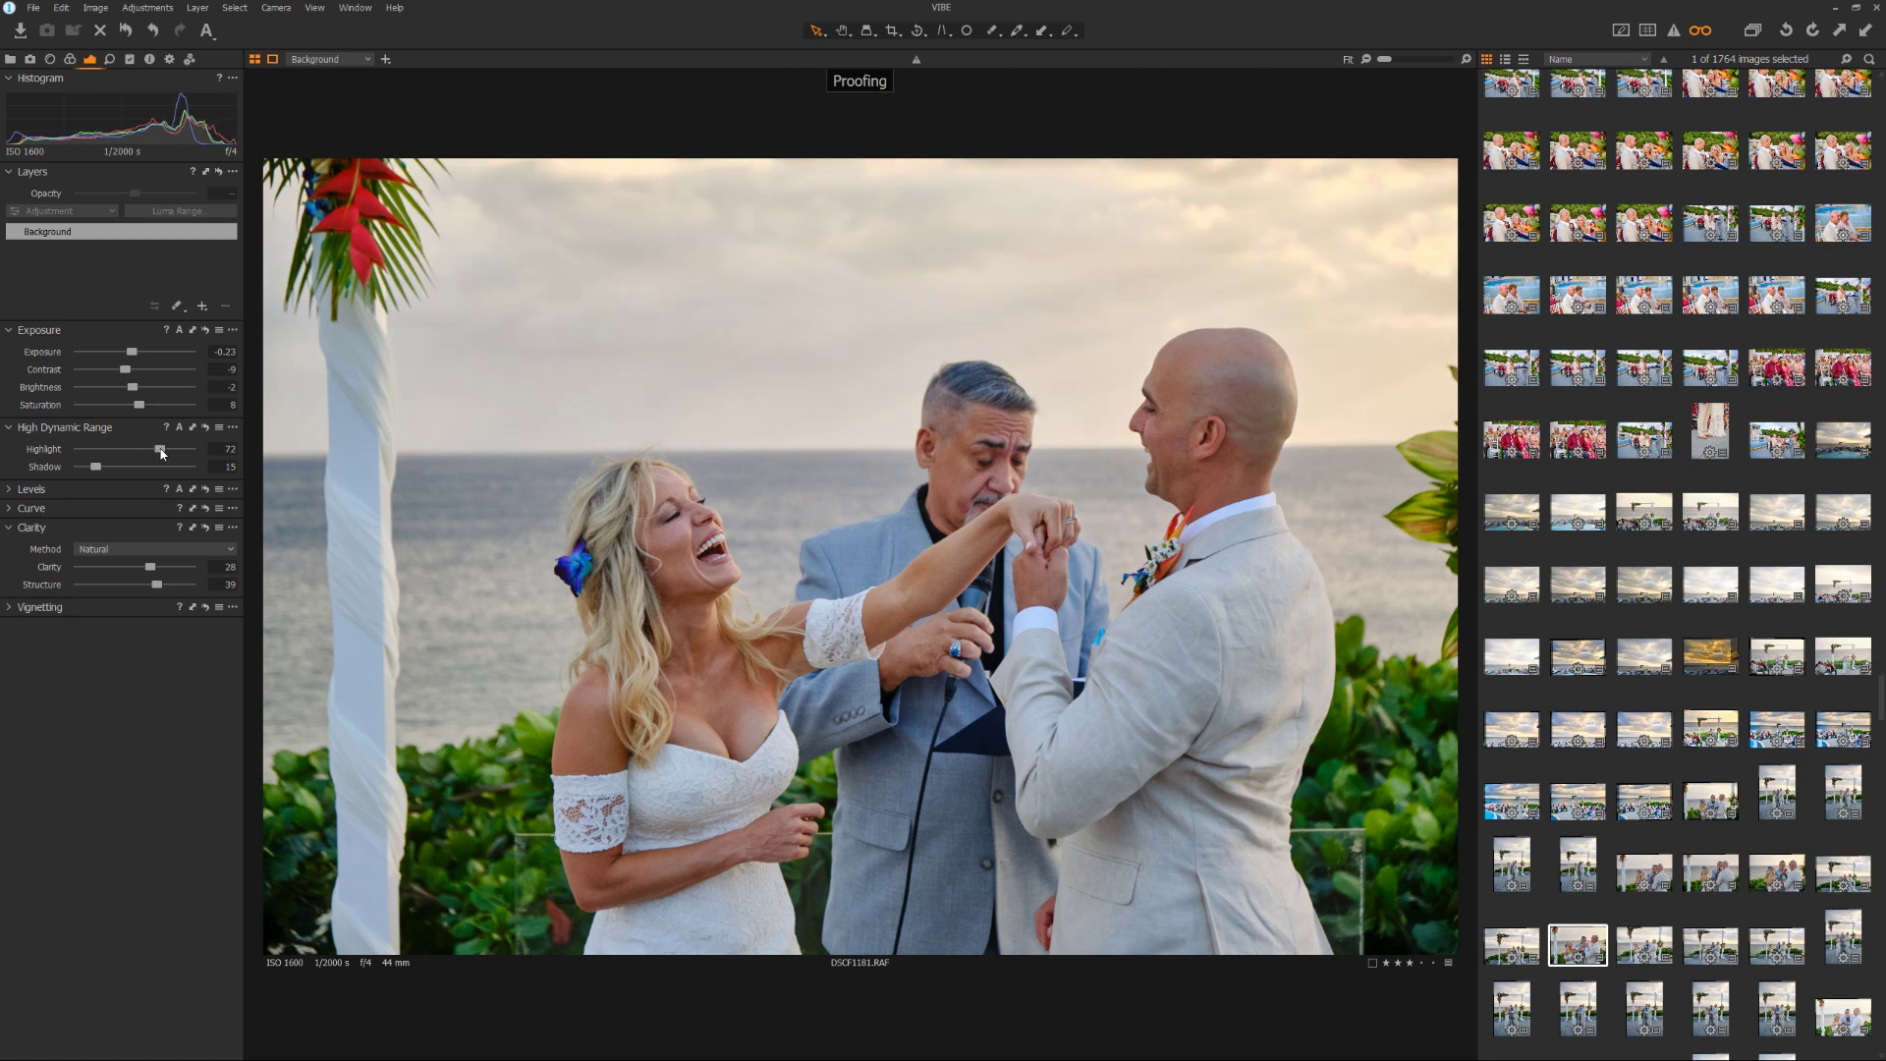
pyautogui.click(69, 59)
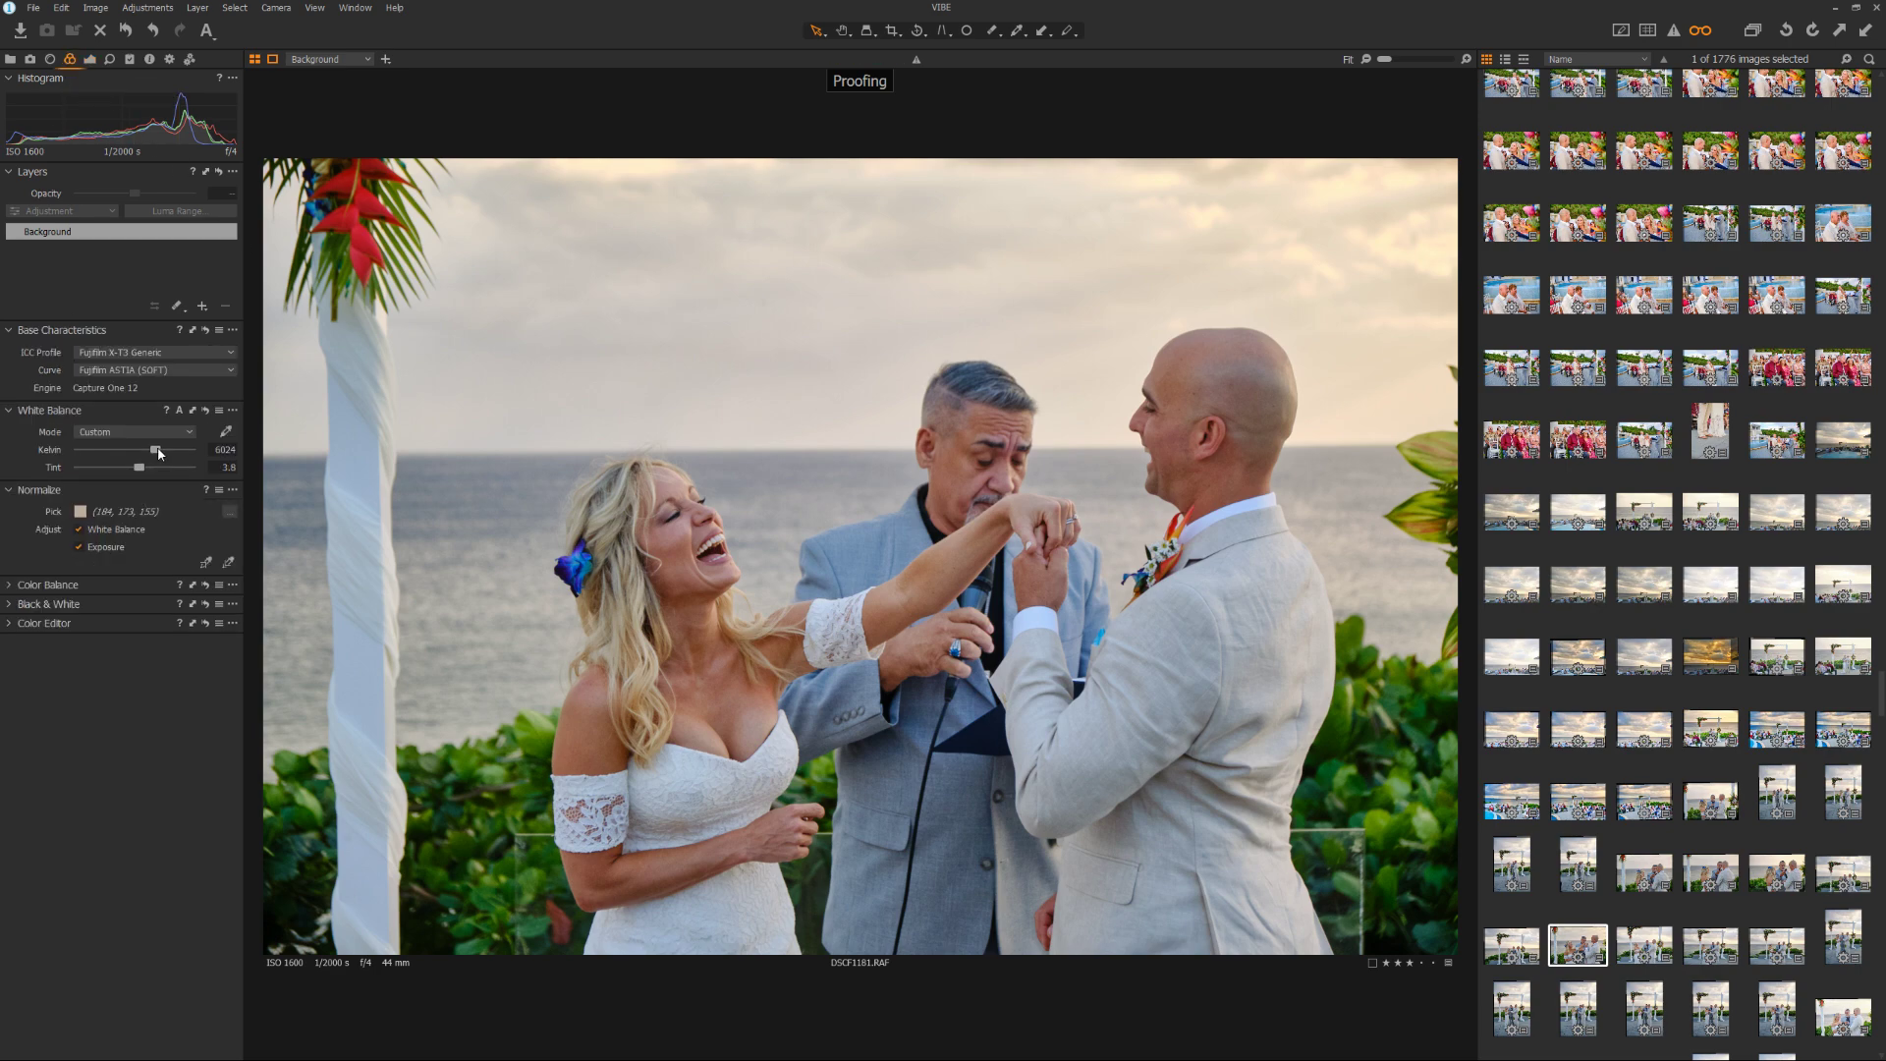
pyautogui.moveTo(158, 447); pyautogui.dragTo(166, 453)
pyautogui.moveTo(166, 453); pyautogui.dragTo(170, 455)
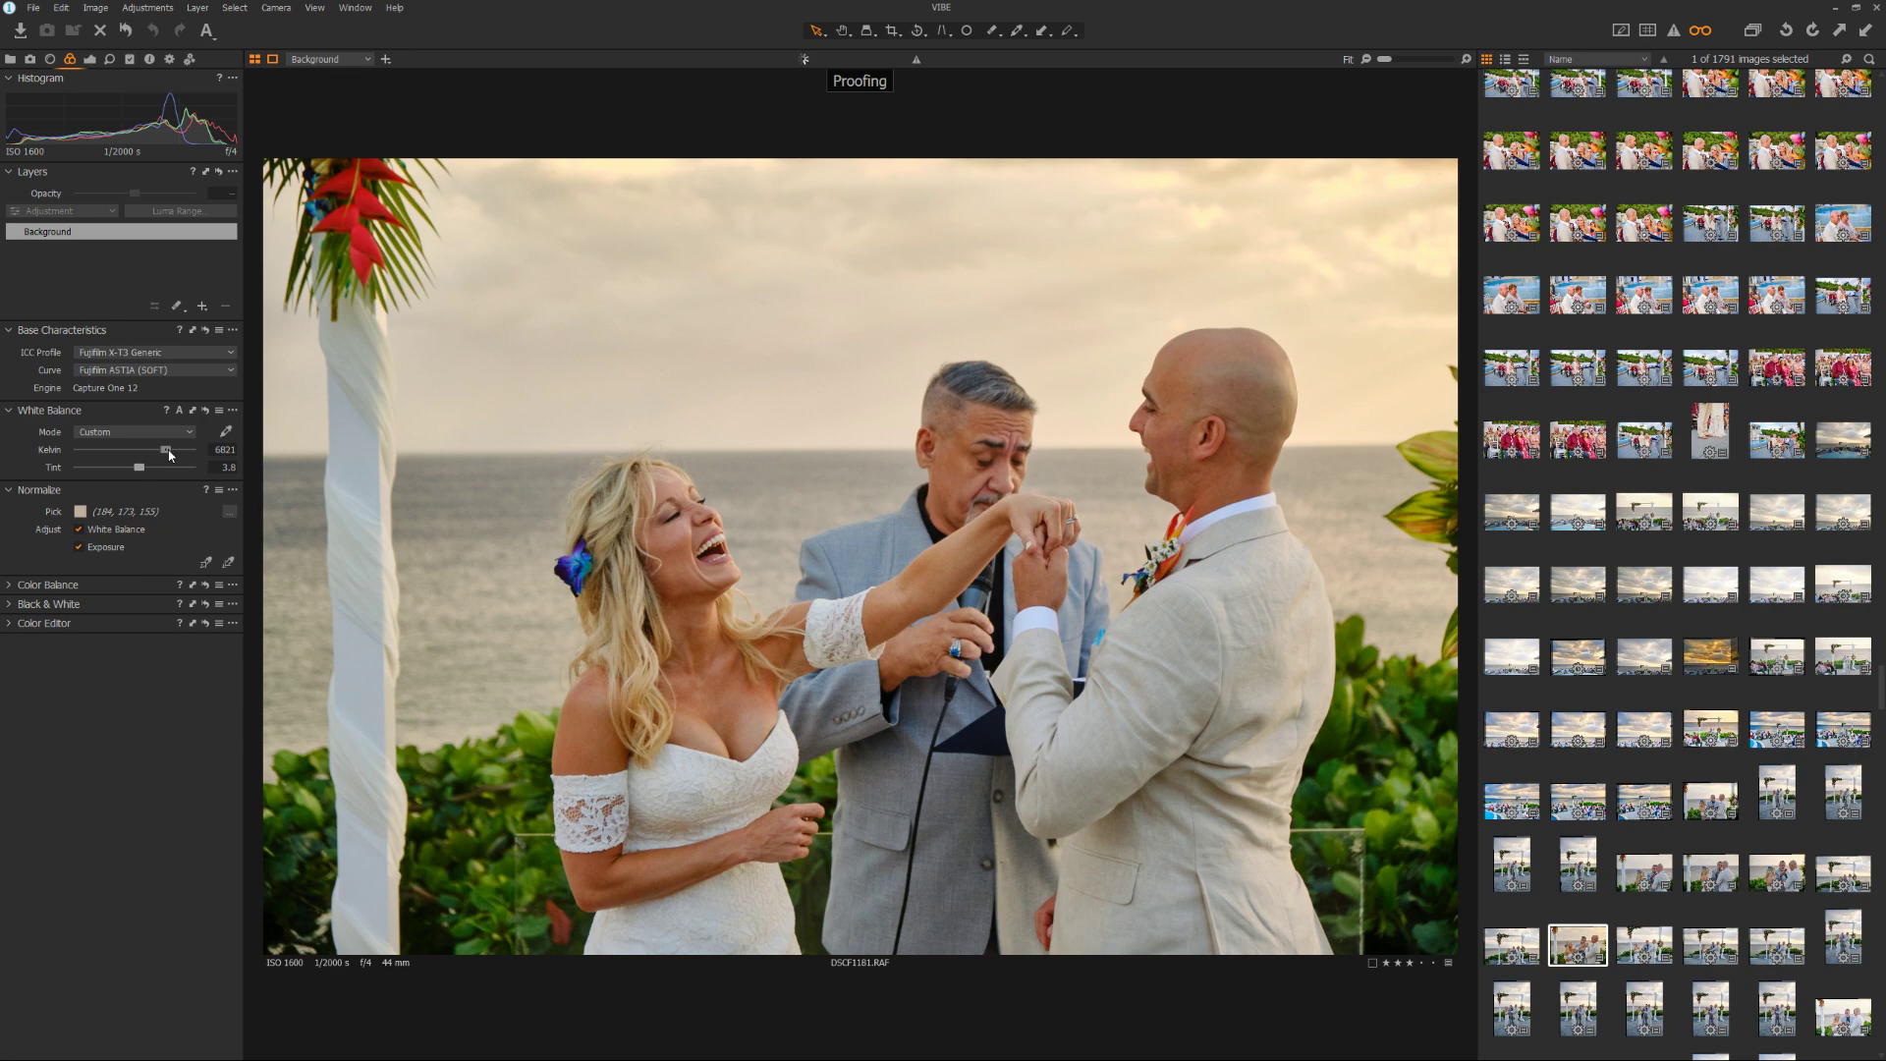
pyautogui.moveTo(167, 450); pyautogui.dragTo(144, 469)
pyautogui.click(171, 451)
pyautogui.moveTo(171, 453); pyautogui.dragTo(168, 453)
# Review the neighbouring ceremony photos between DSCF1145.RAF and DSCF1175.RAF to compare their colour and tone, and return to DSCF1181.RAF
pyautogui.click(1591, 658)
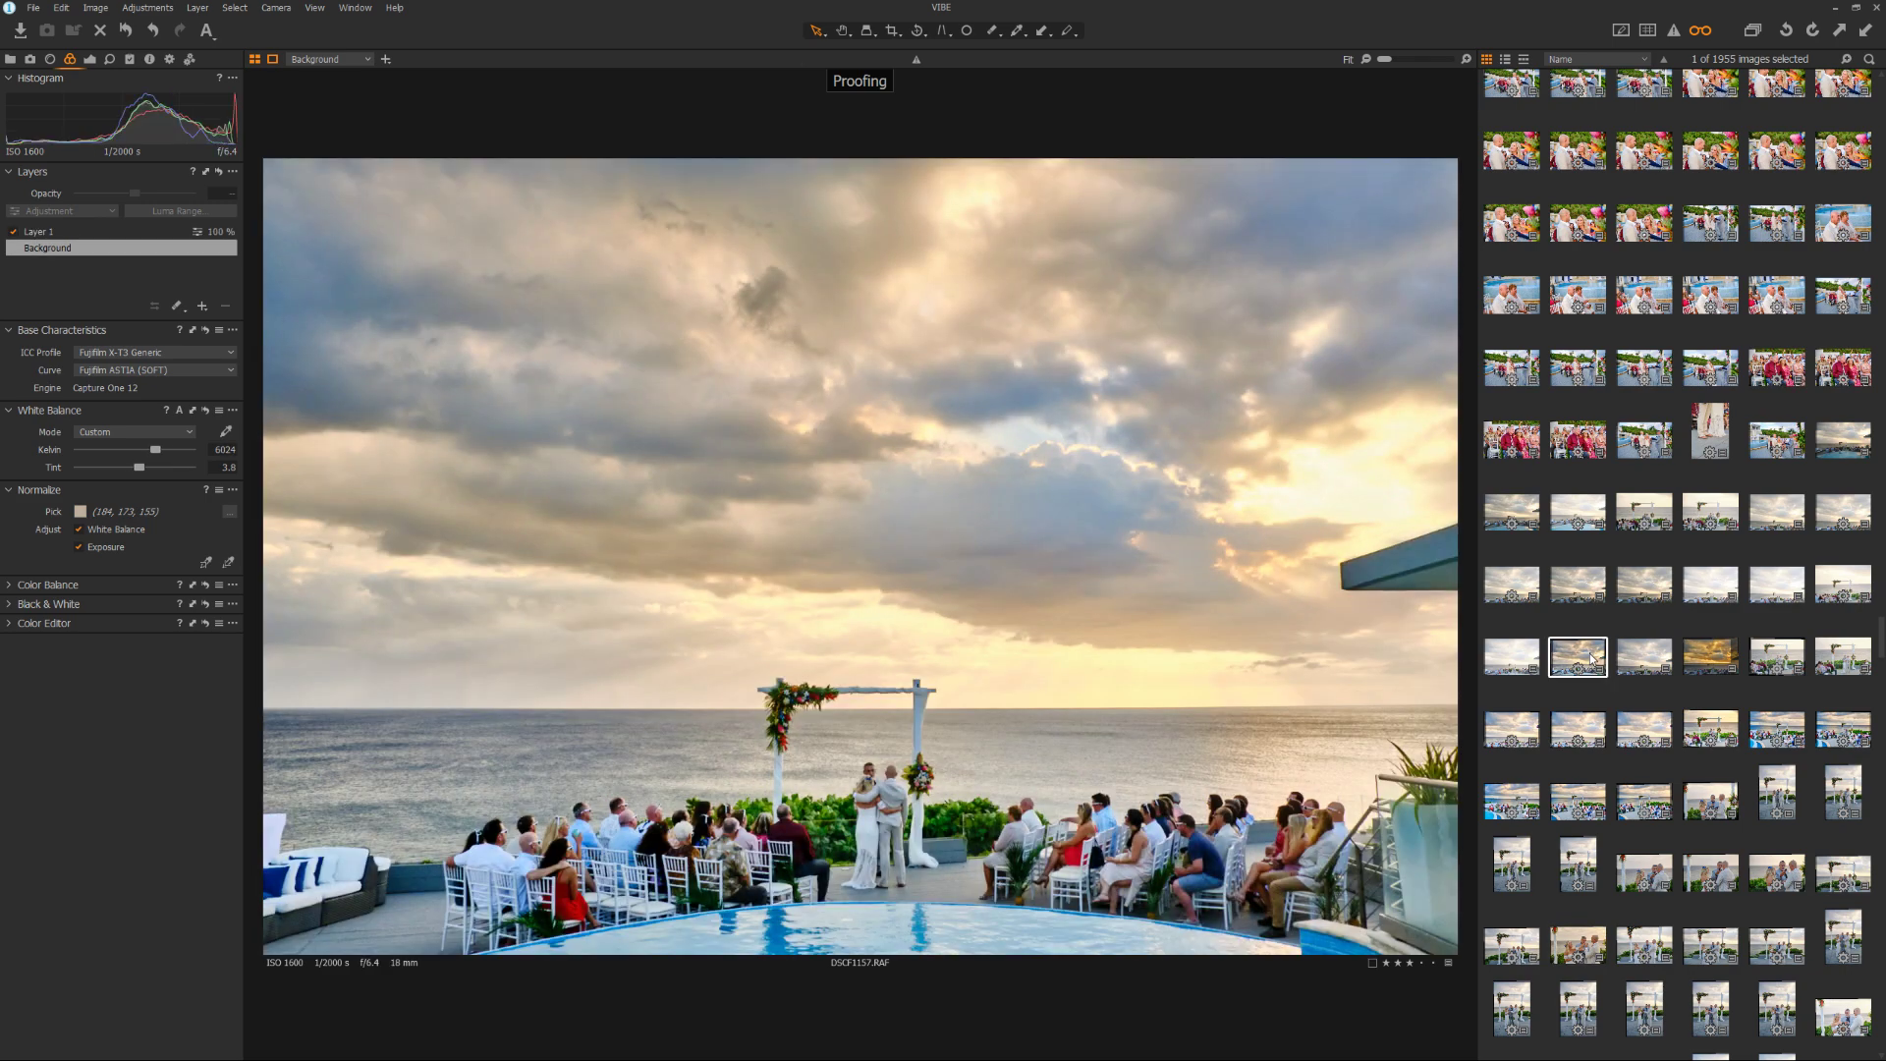
pyautogui.press('Down')
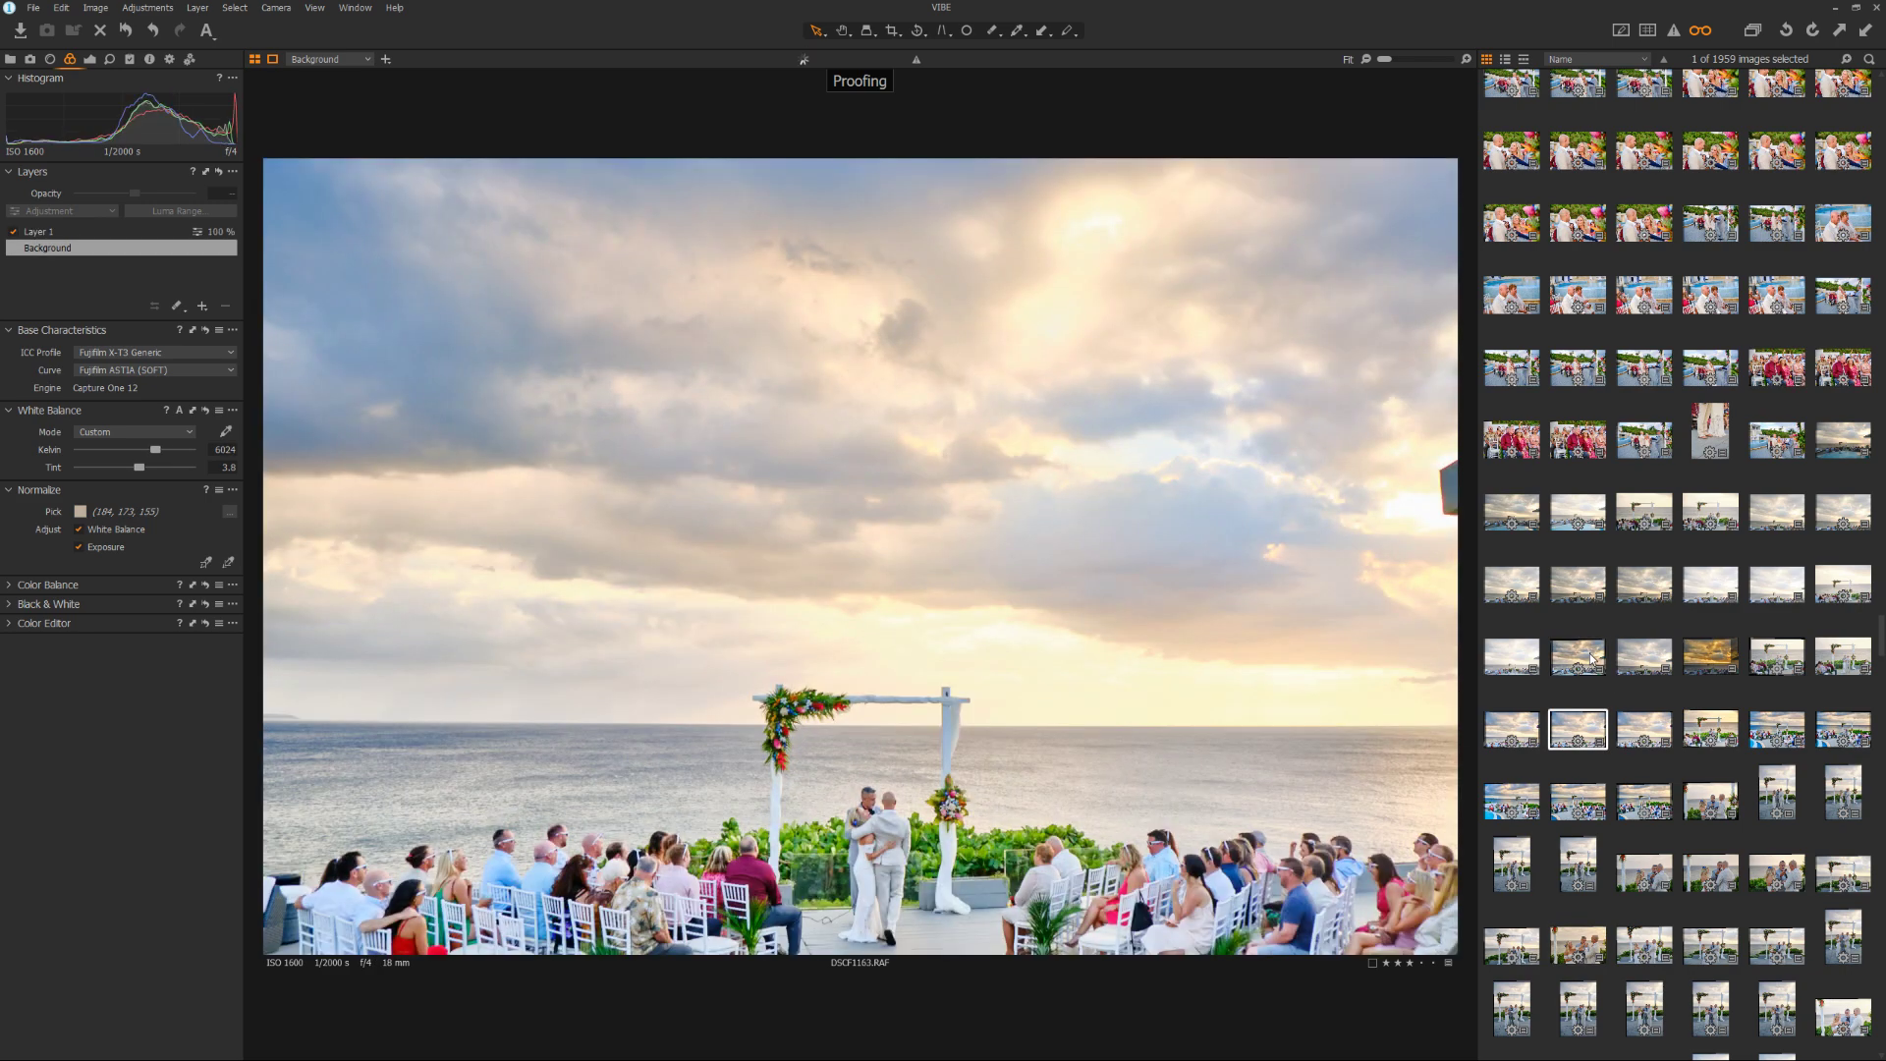
pyautogui.press('Down')
pyautogui.press('Down')
pyautogui.press('Down')
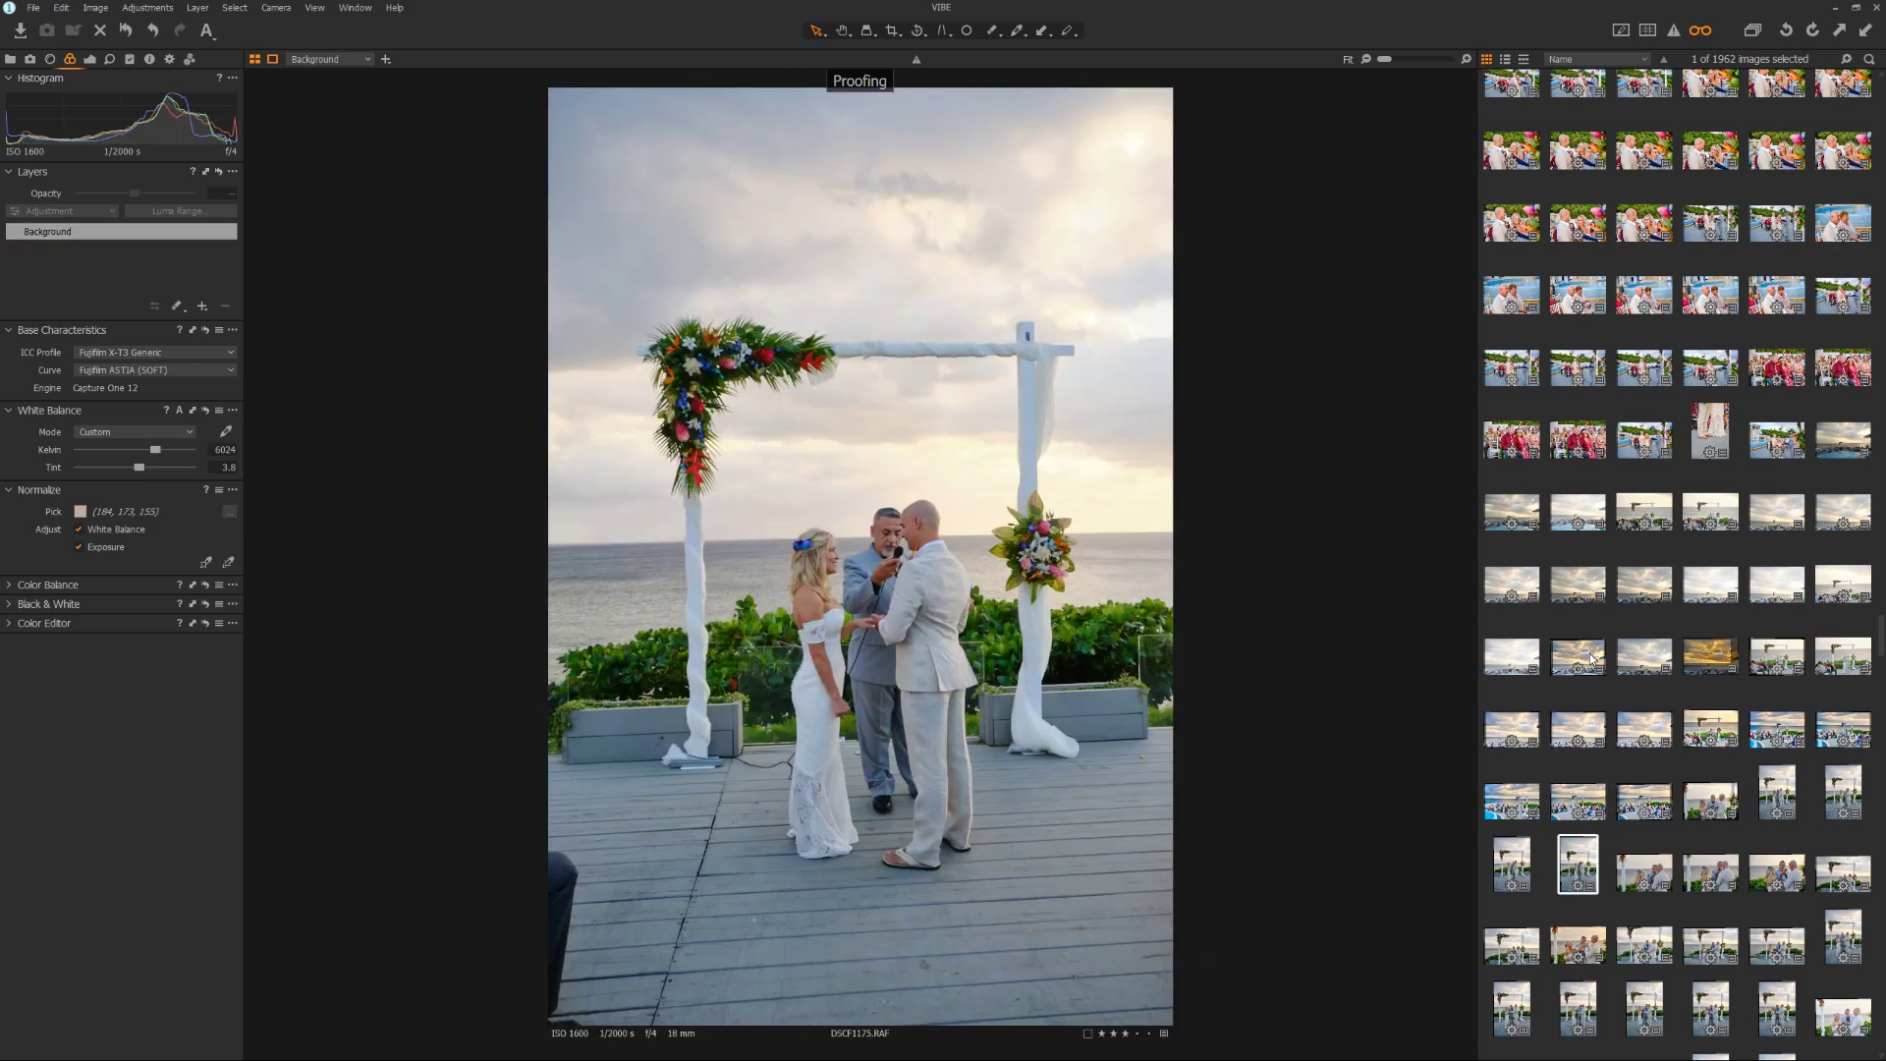
pyautogui.press('Up')
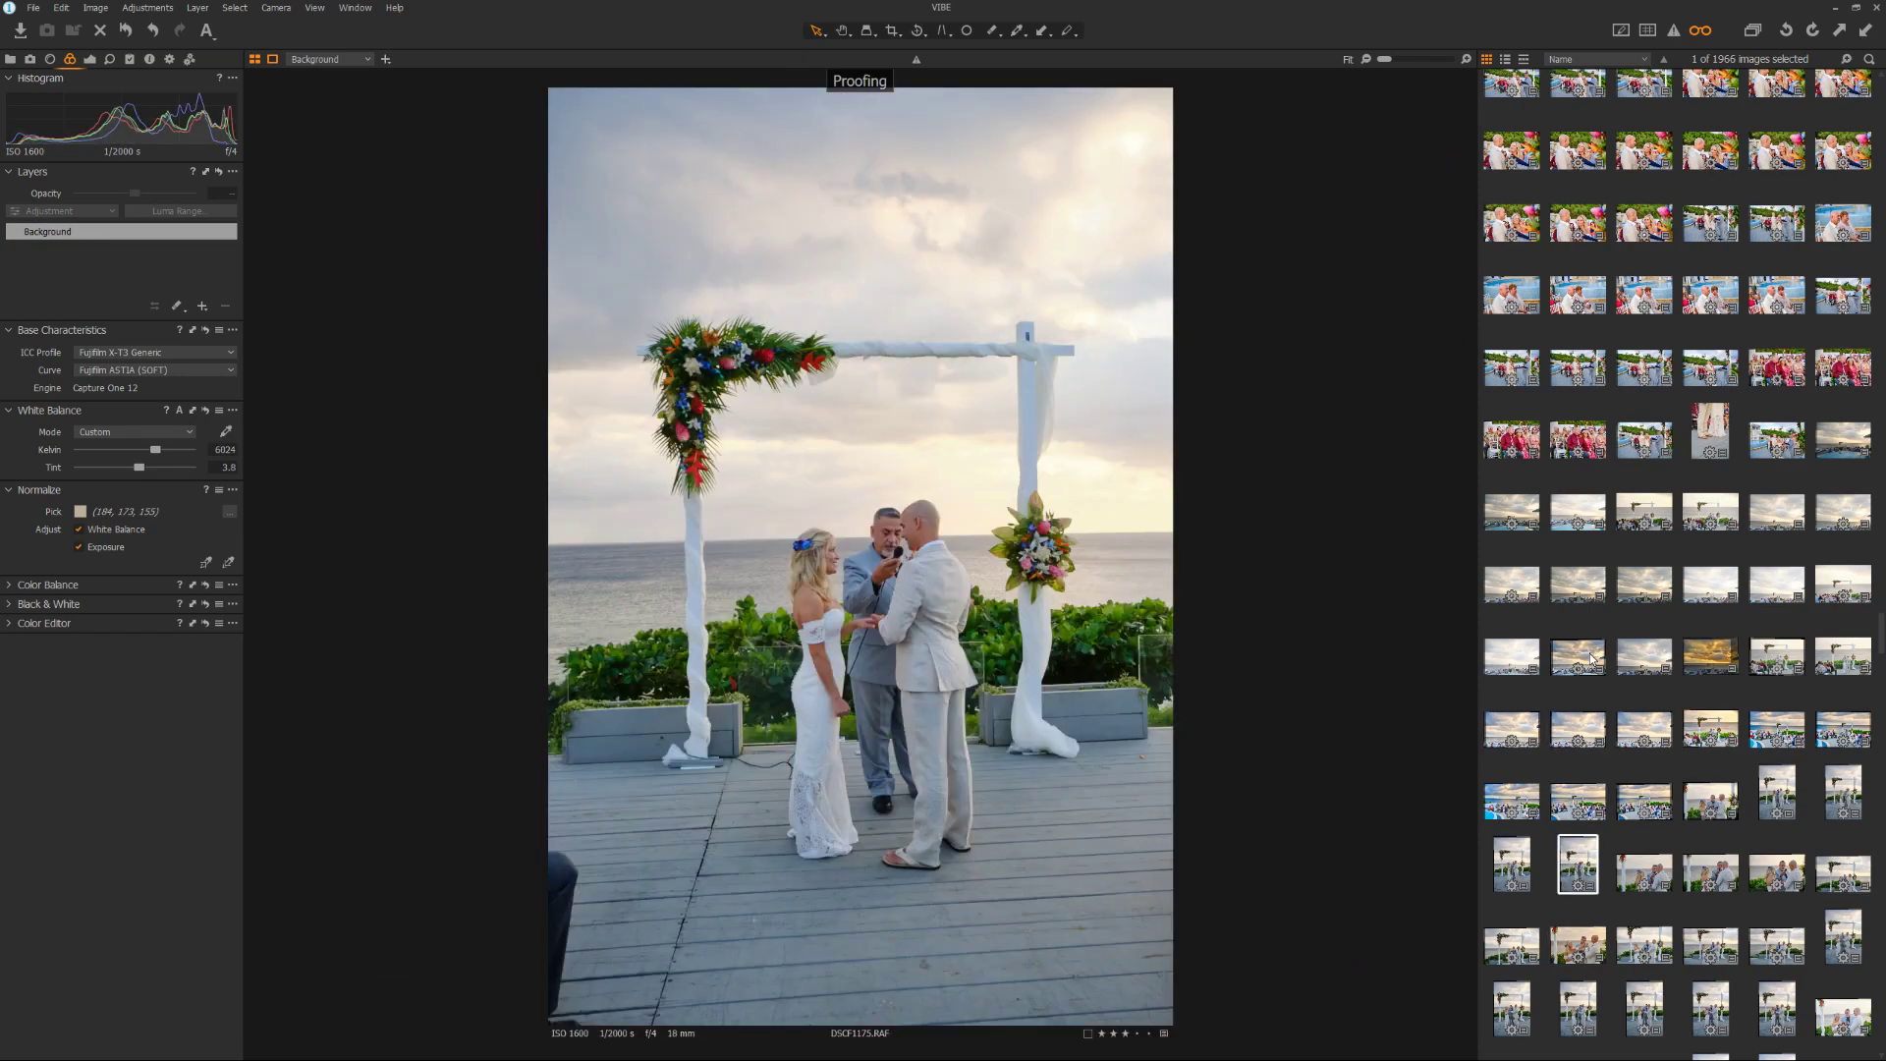
pyautogui.press('Up')
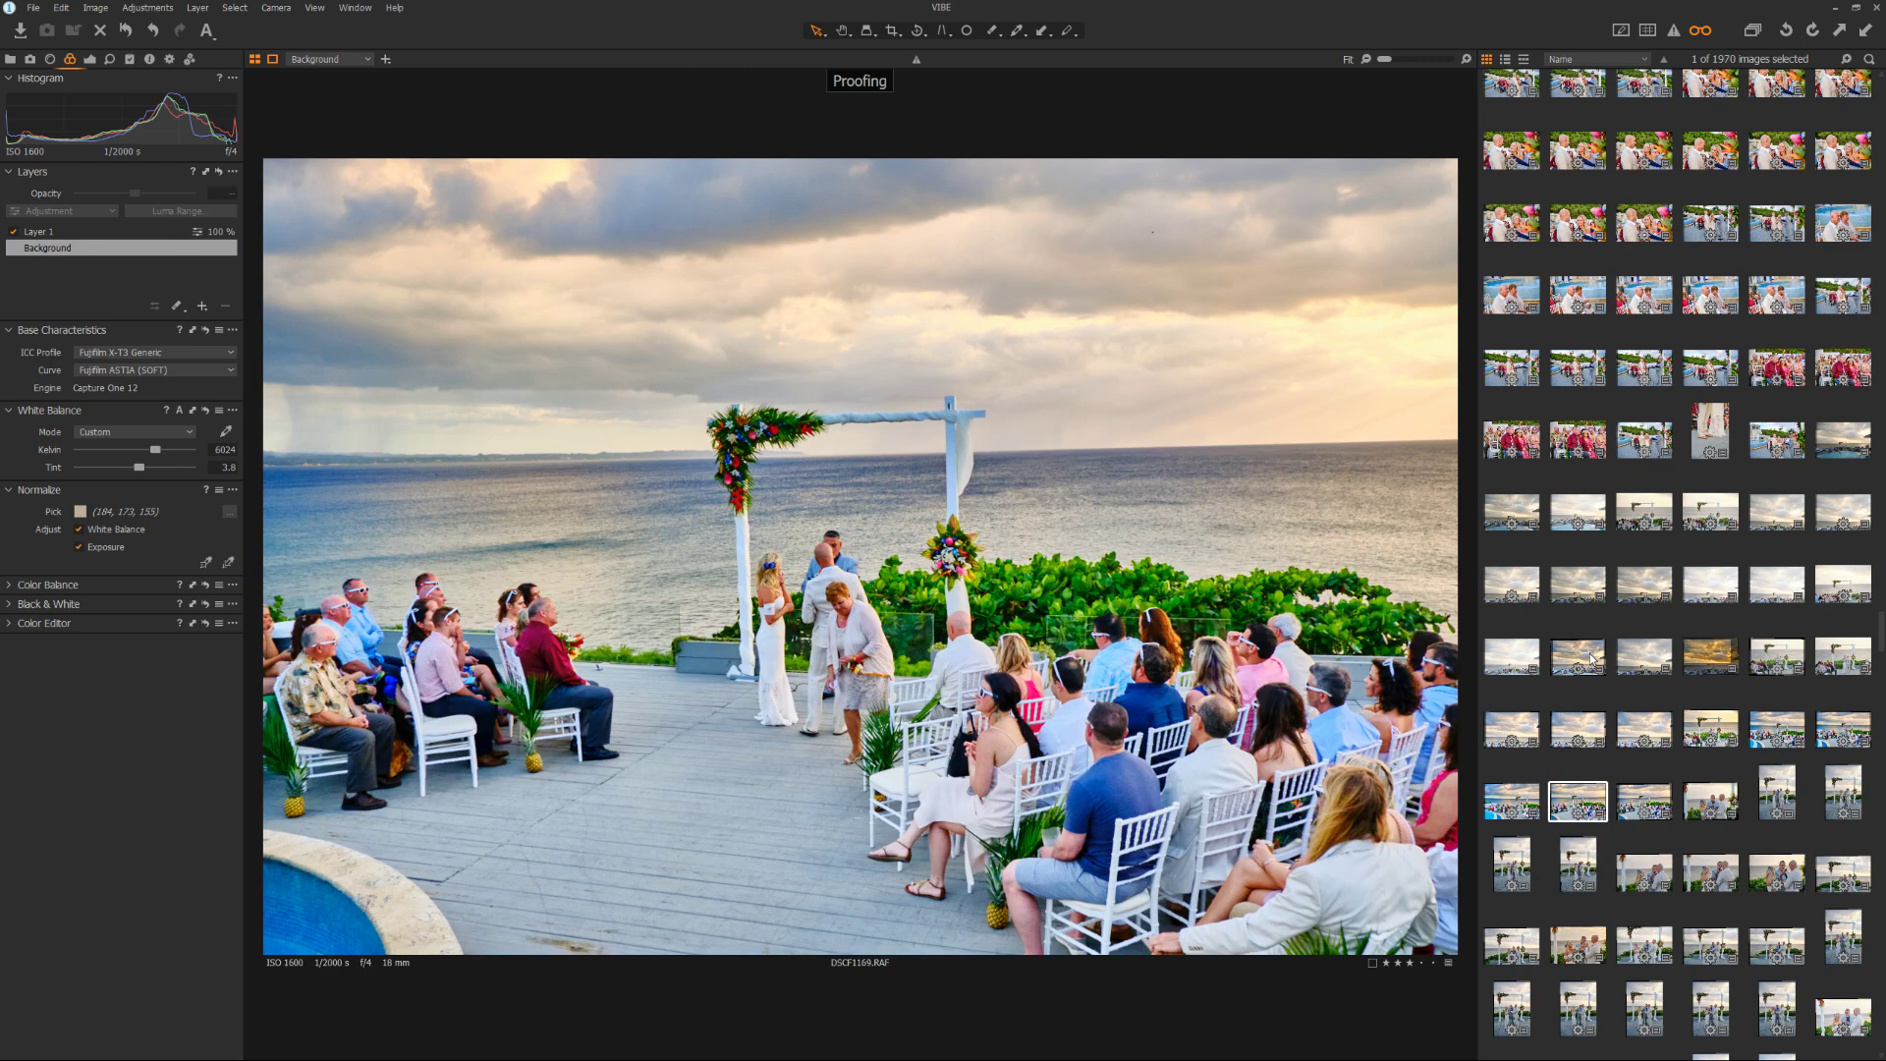
pyautogui.press('Up')
pyautogui.press('Up')
pyautogui.press('Up')
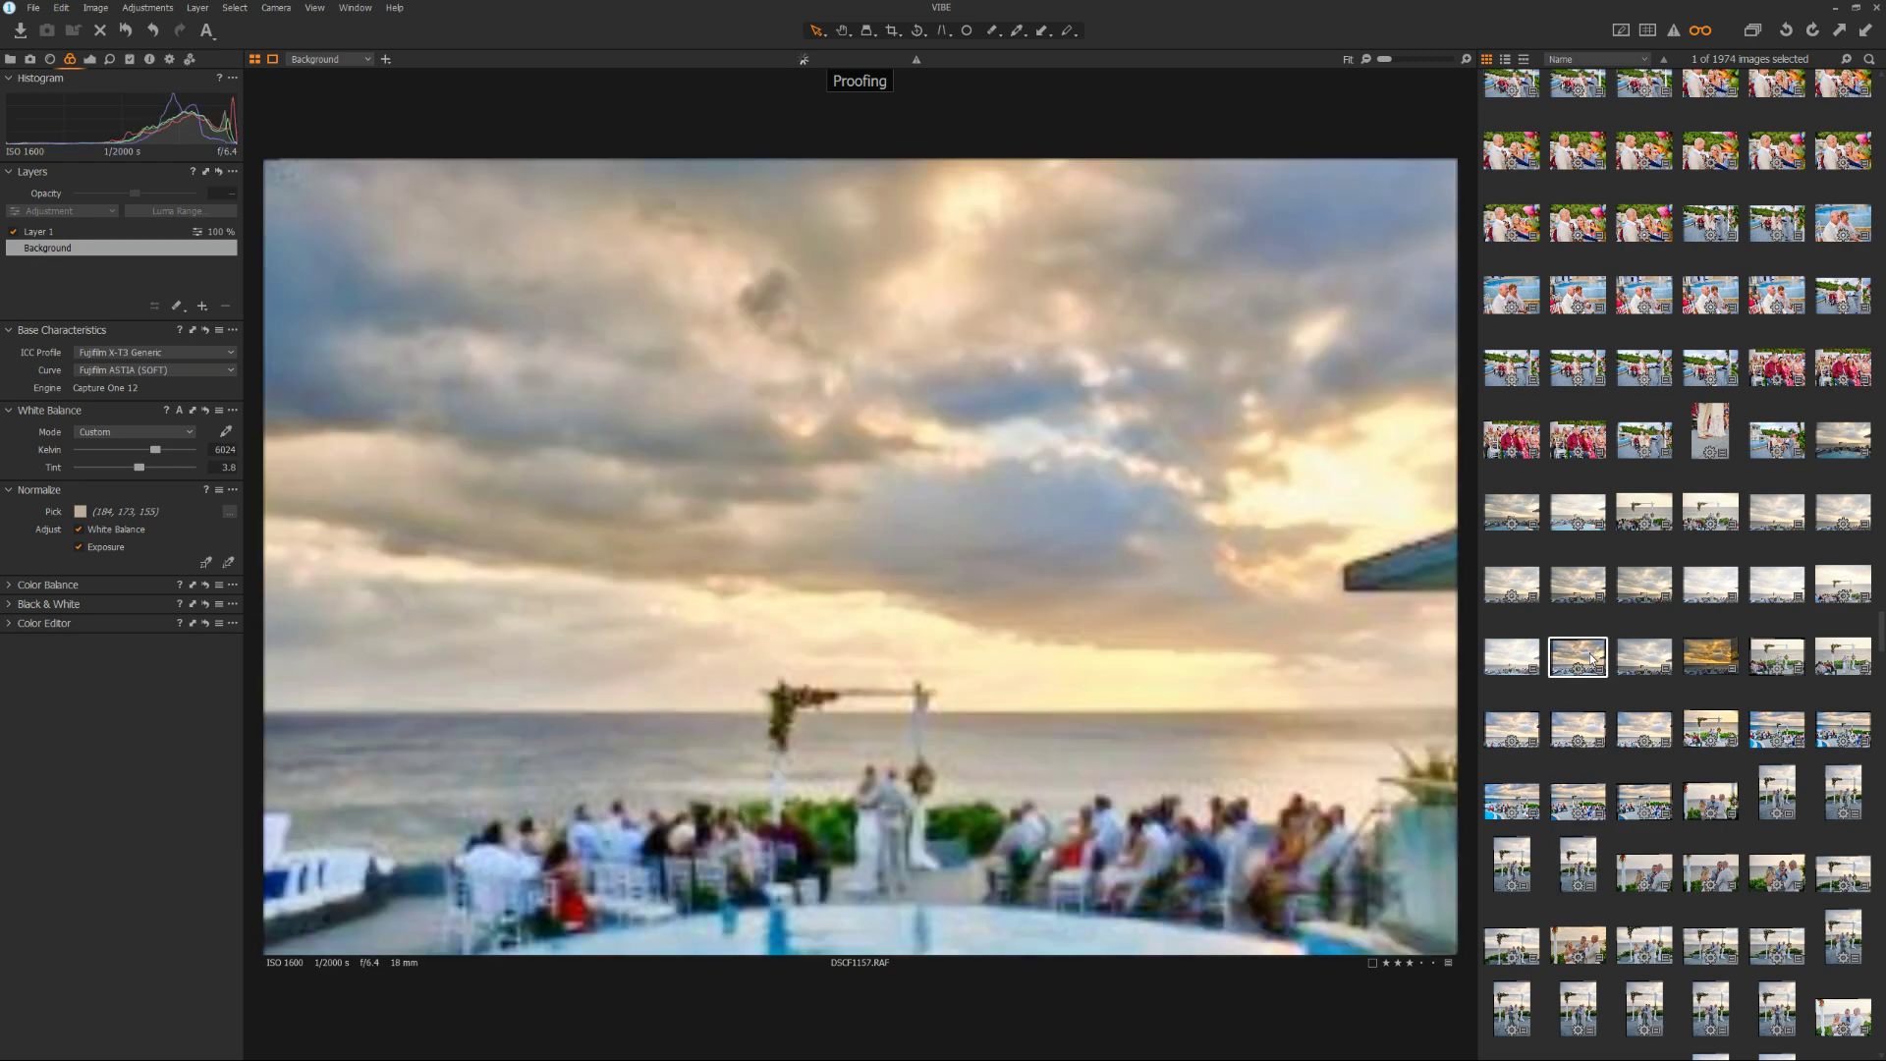
pyautogui.press('Up')
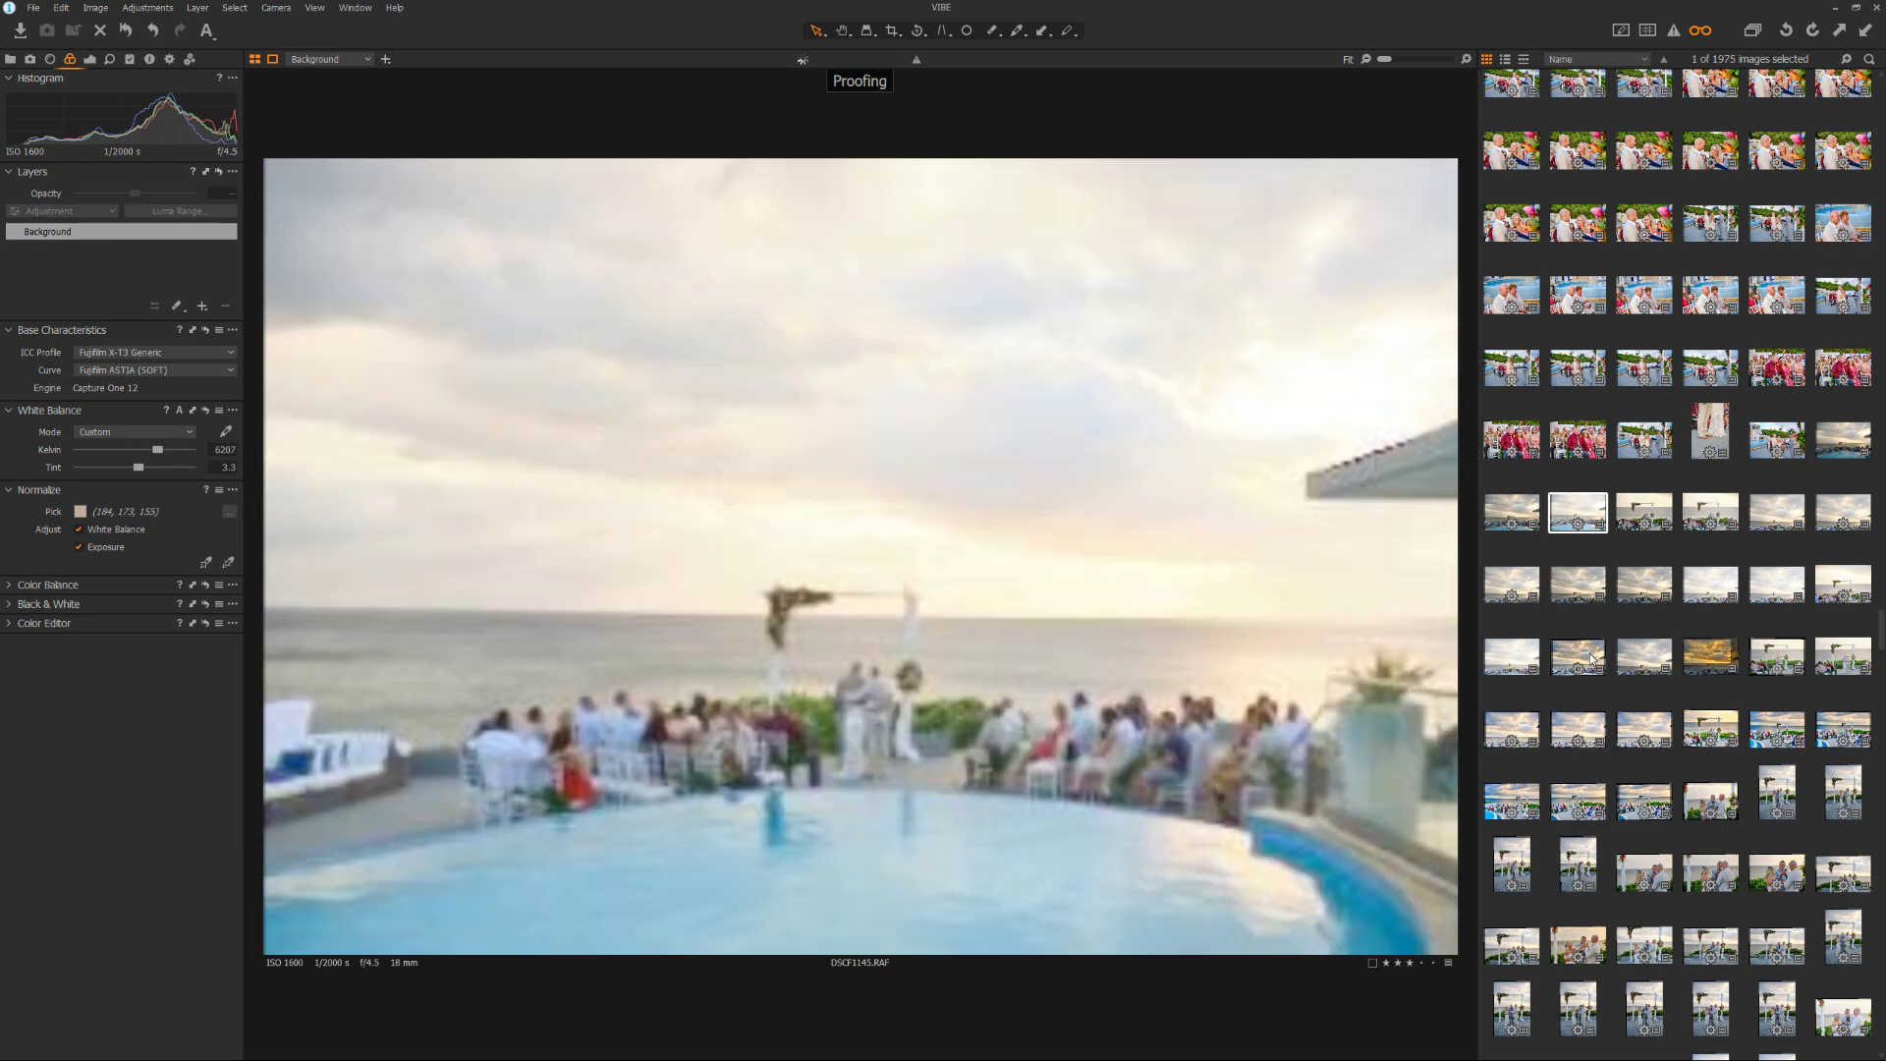
pyautogui.press('Up')
pyautogui.press('Down')
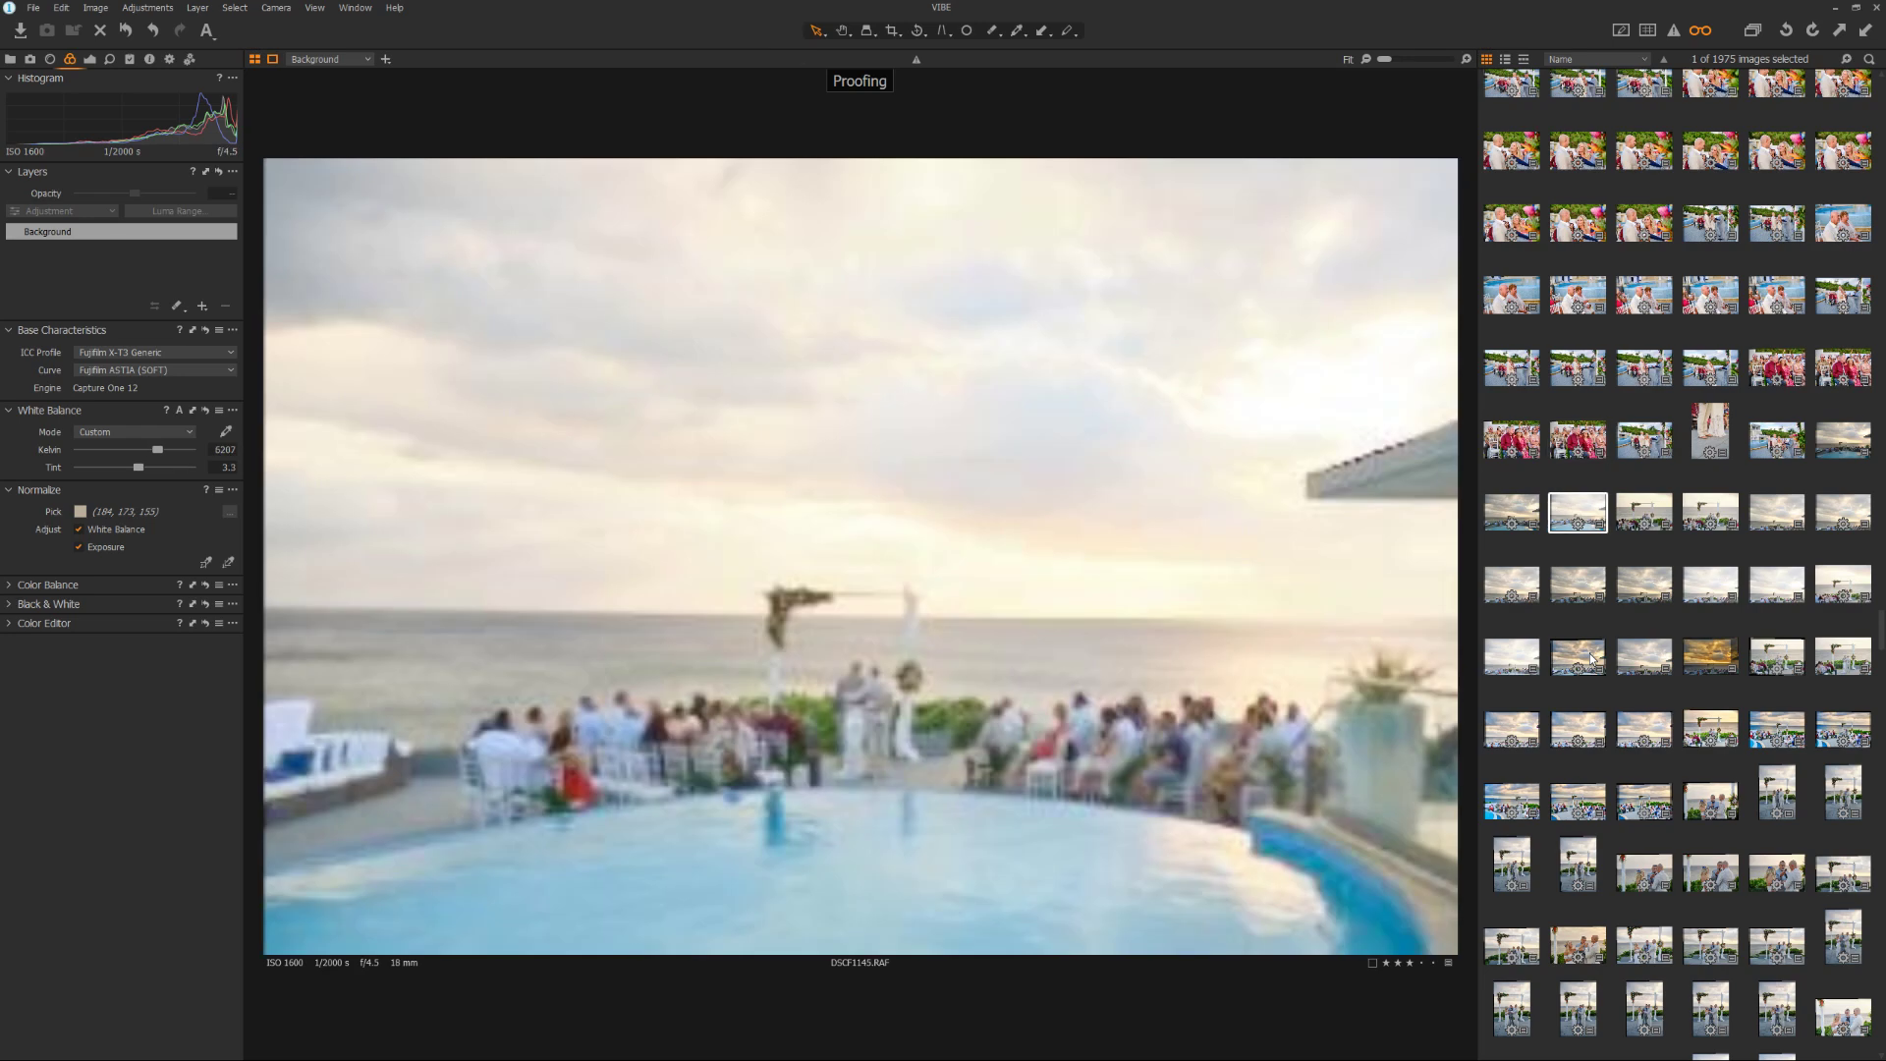
pyautogui.press('Down')
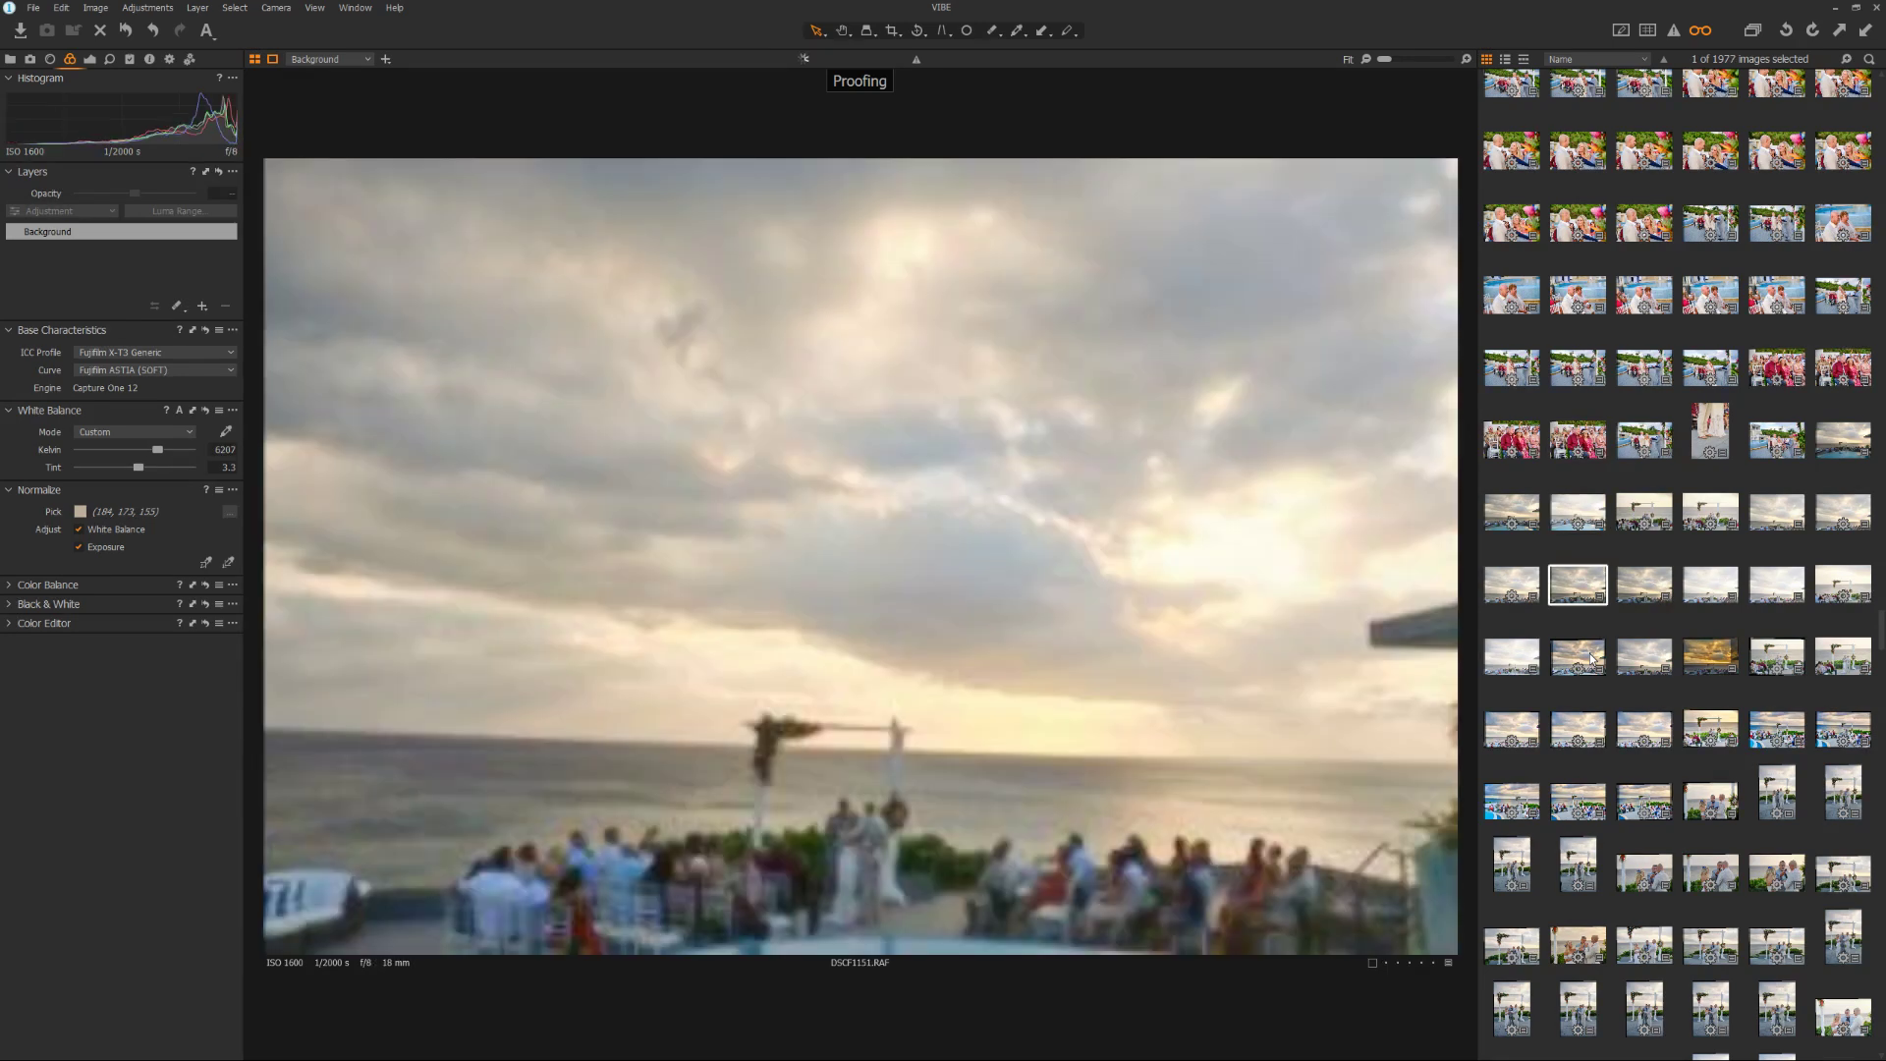
pyautogui.press('Down')
pyautogui.press('Down')
pyautogui.press('Down')
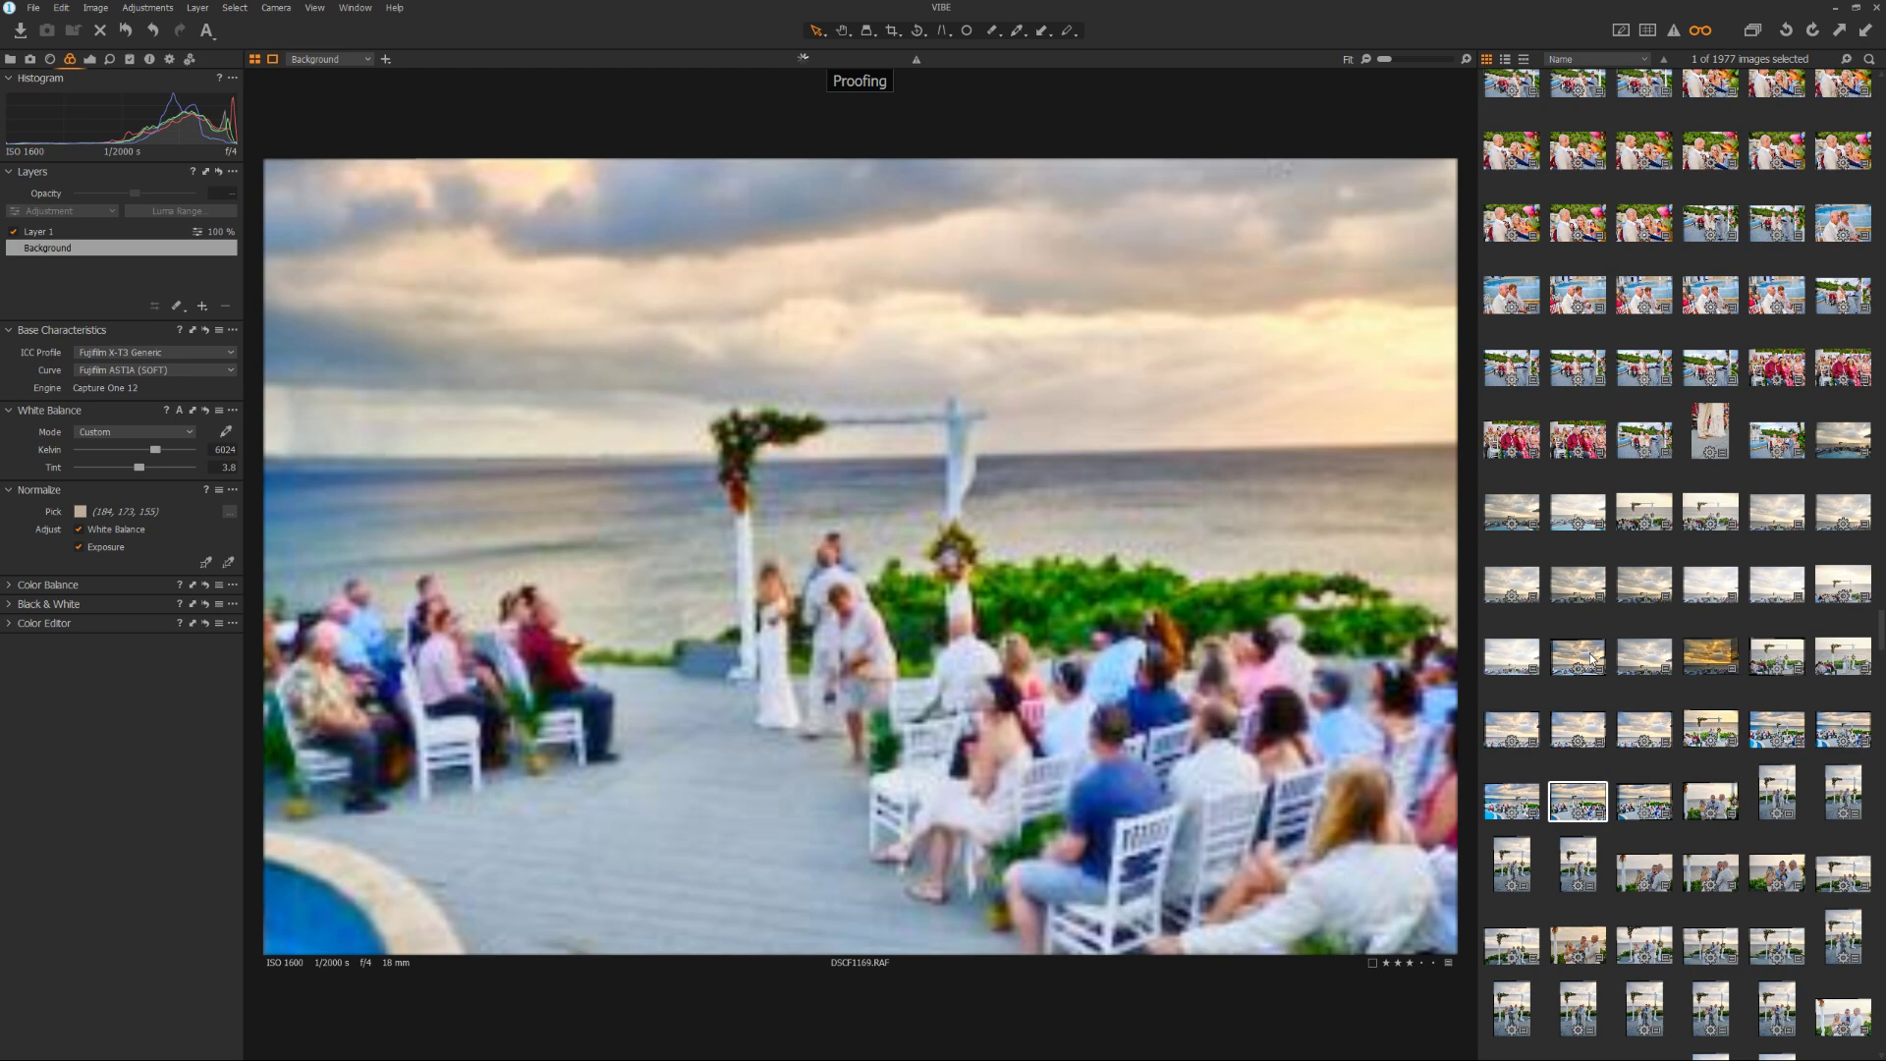
pyautogui.press('Down')
pyautogui.press('Down')
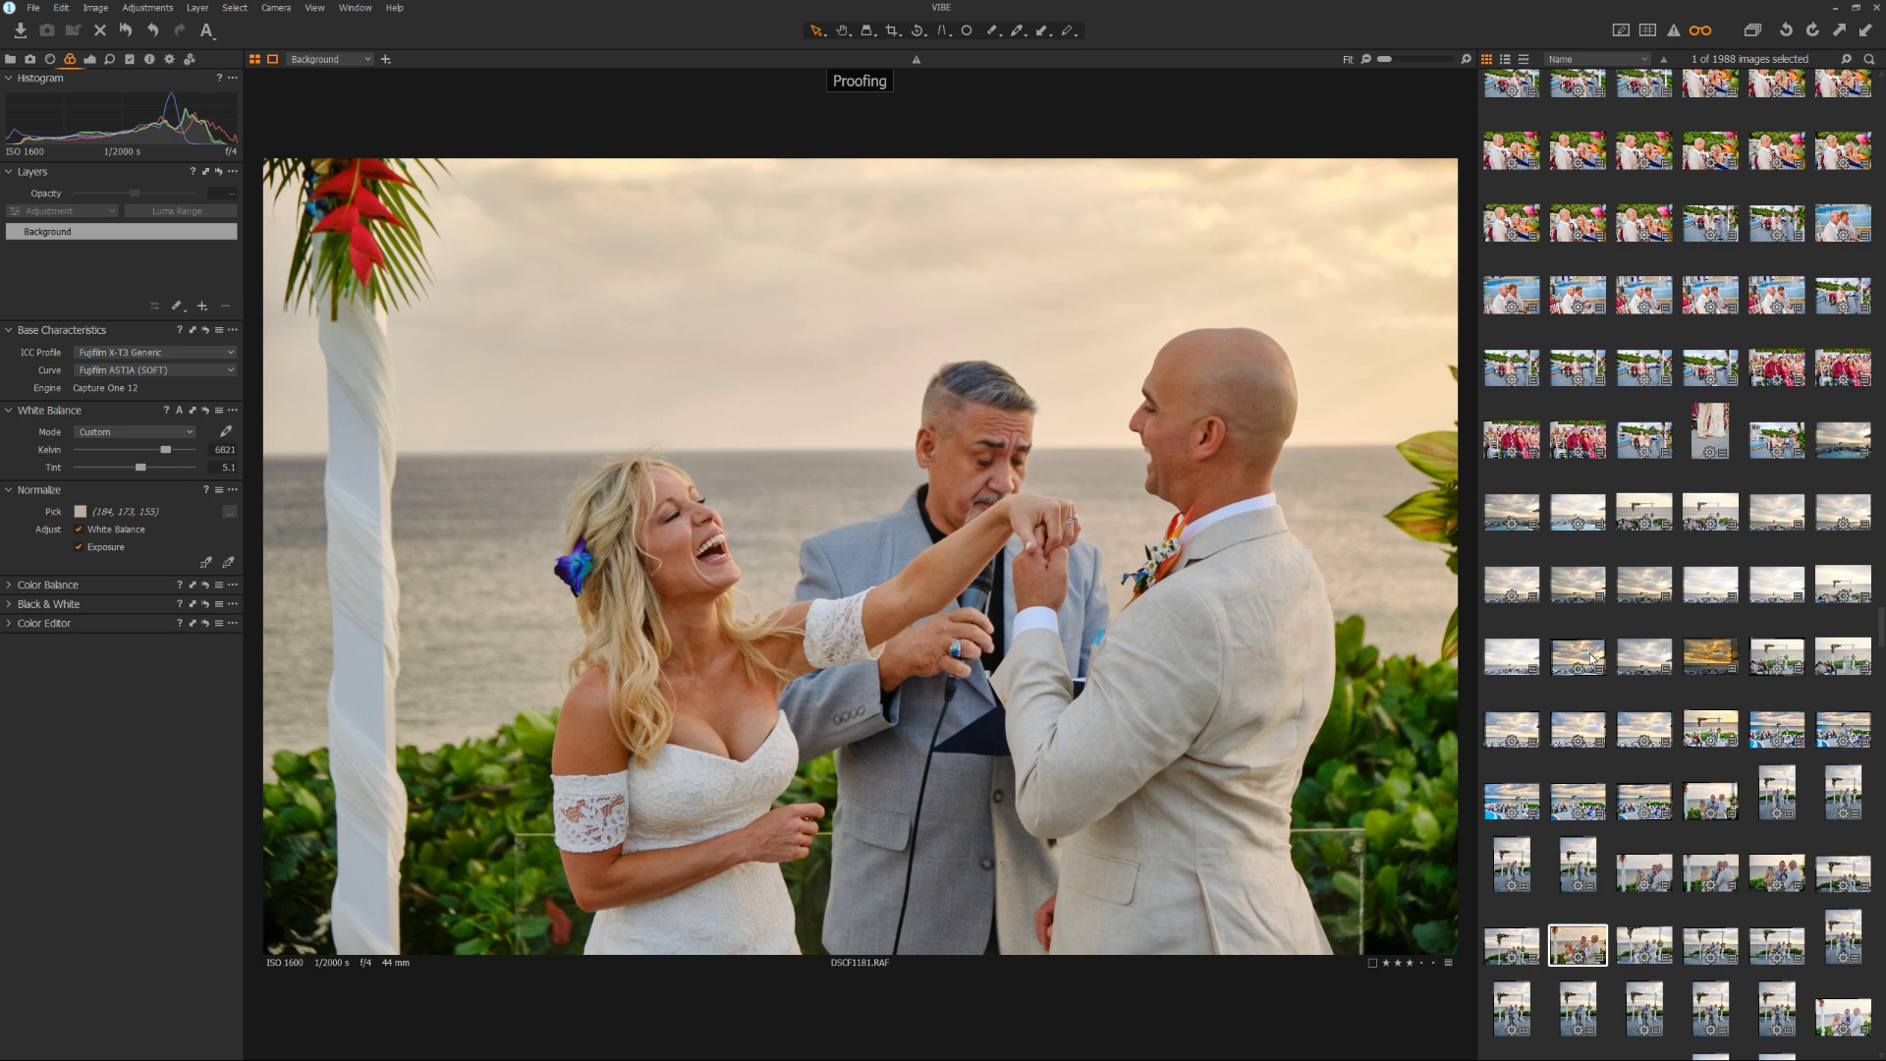
# Copy the adjustments of DSCF1181.RAF and apply them to the vertical wedding arch photo DSCF1175.RAF
pyautogui.click(1645, 660)
pyautogui.press('alt')
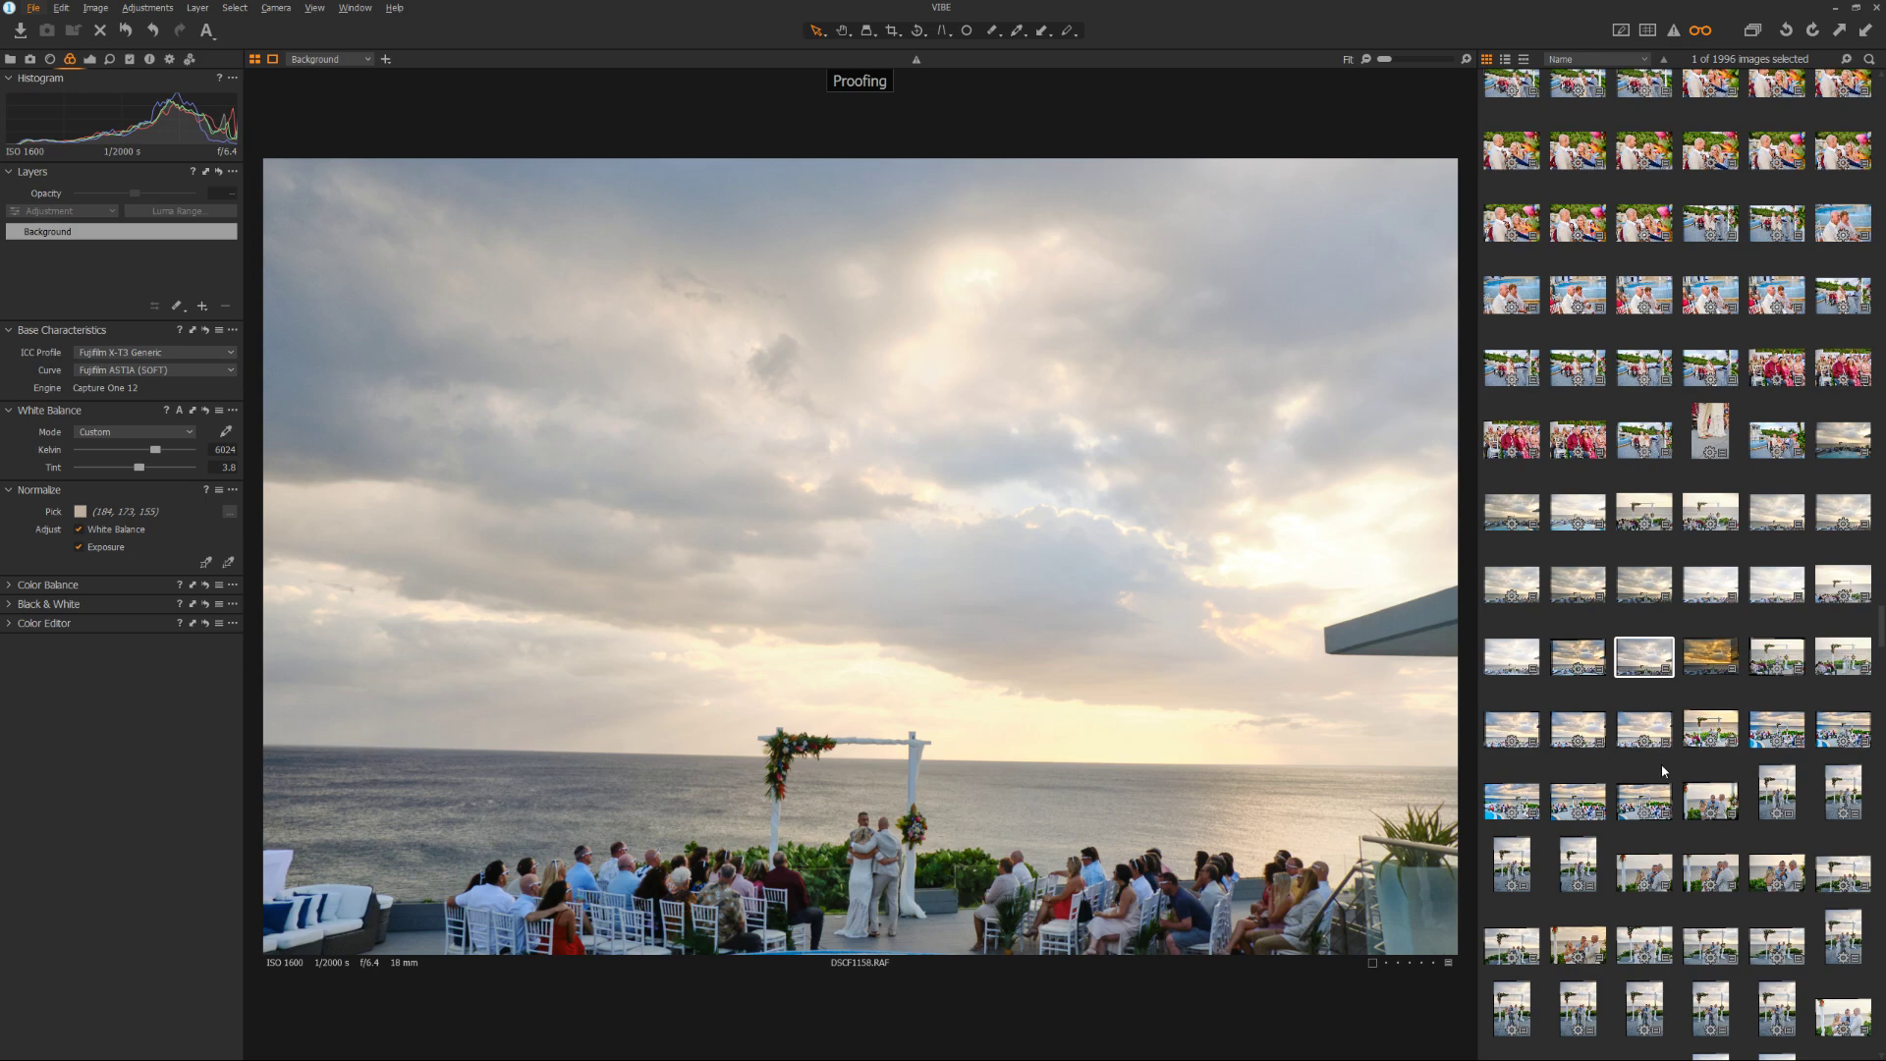
pyautogui.click(1579, 941)
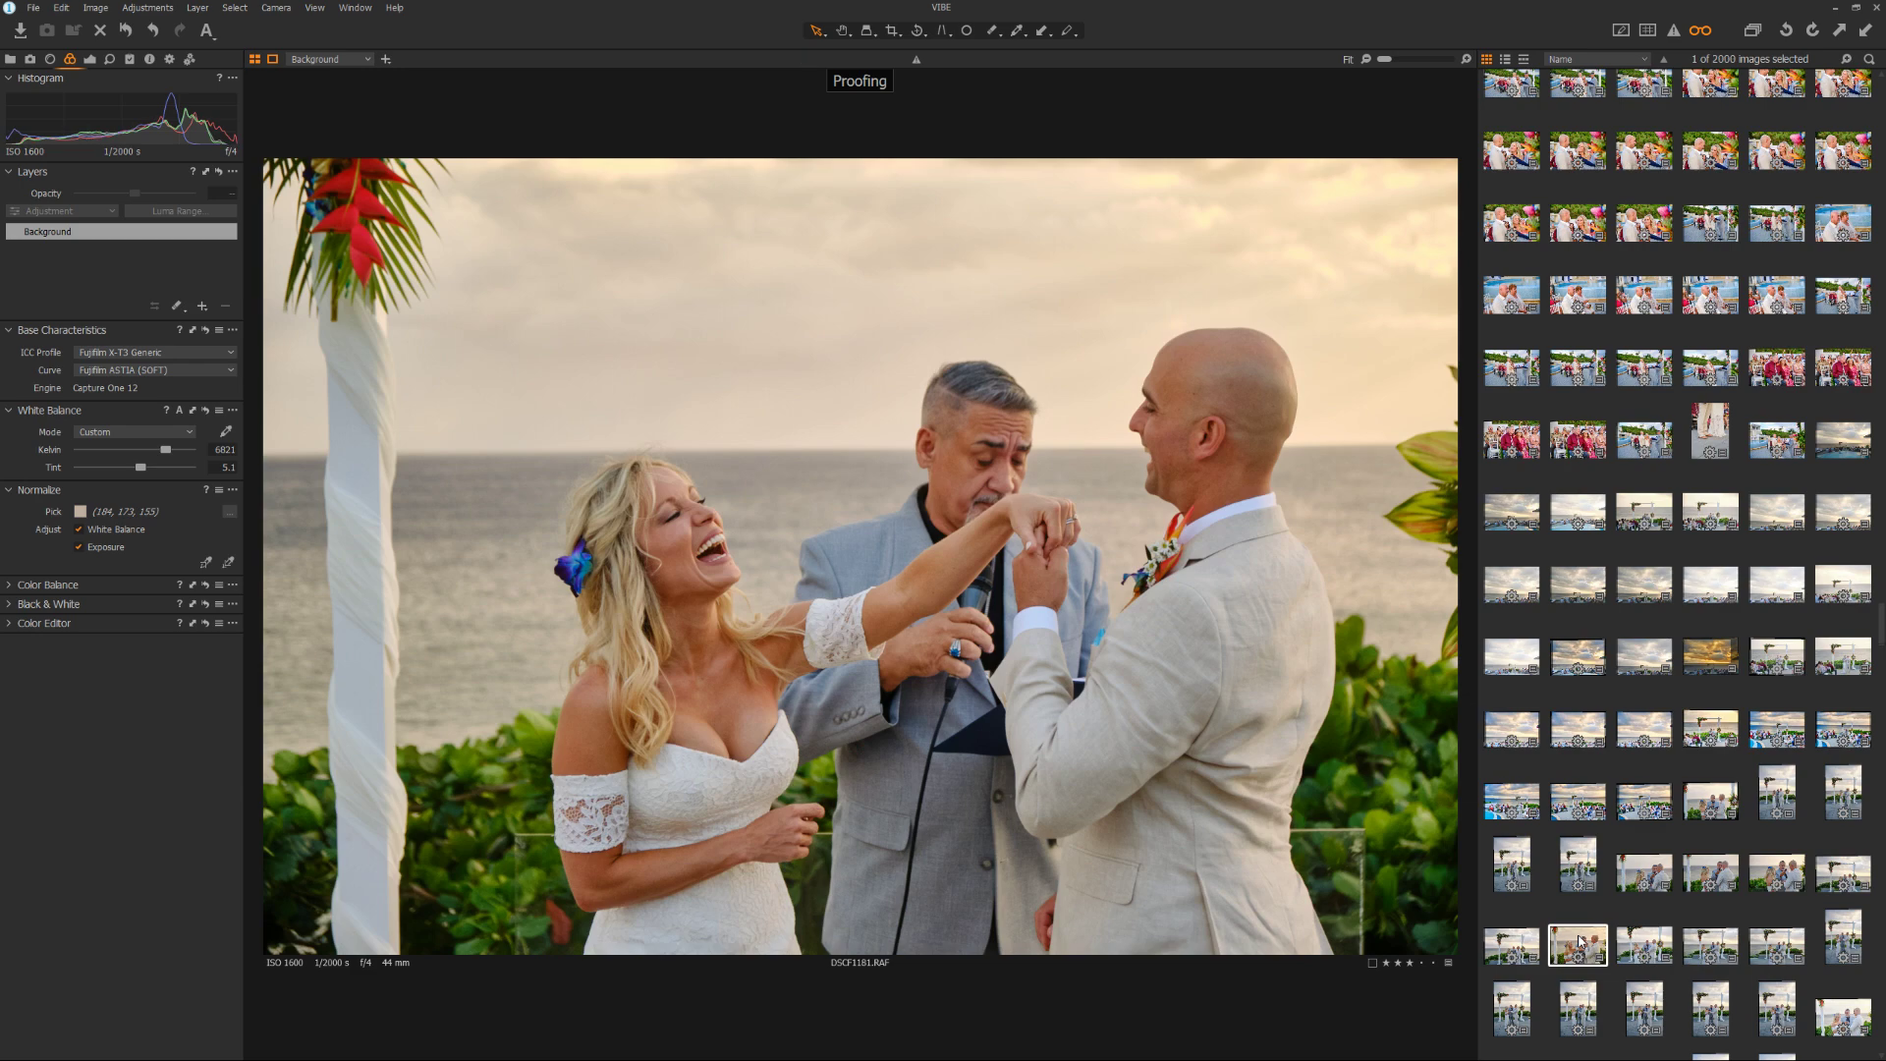
pyautogui.click(1579, 866)
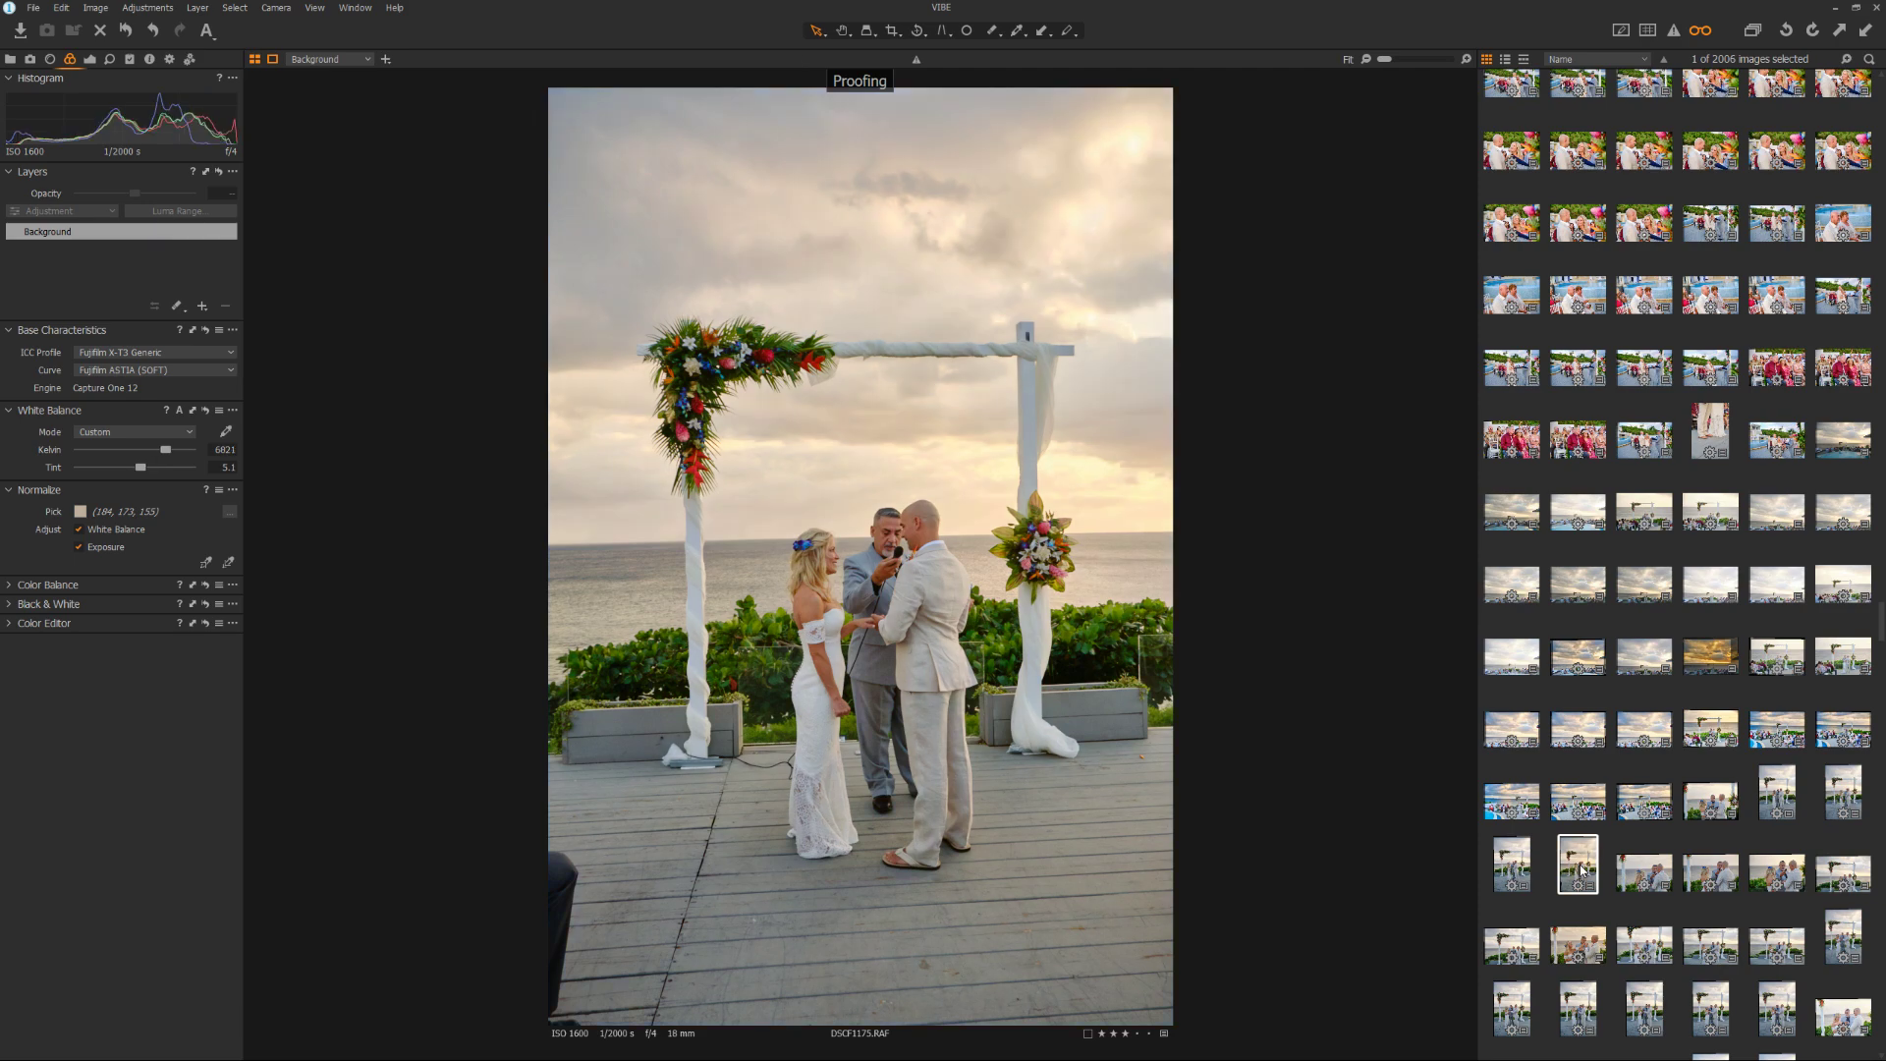
# Apply the adjustments of DSCF1181.RAF to the 14 sky and ceremony photos from DSCF1149.RAF through DSCF1162.RAF
pyautogui.click(1595, 950)
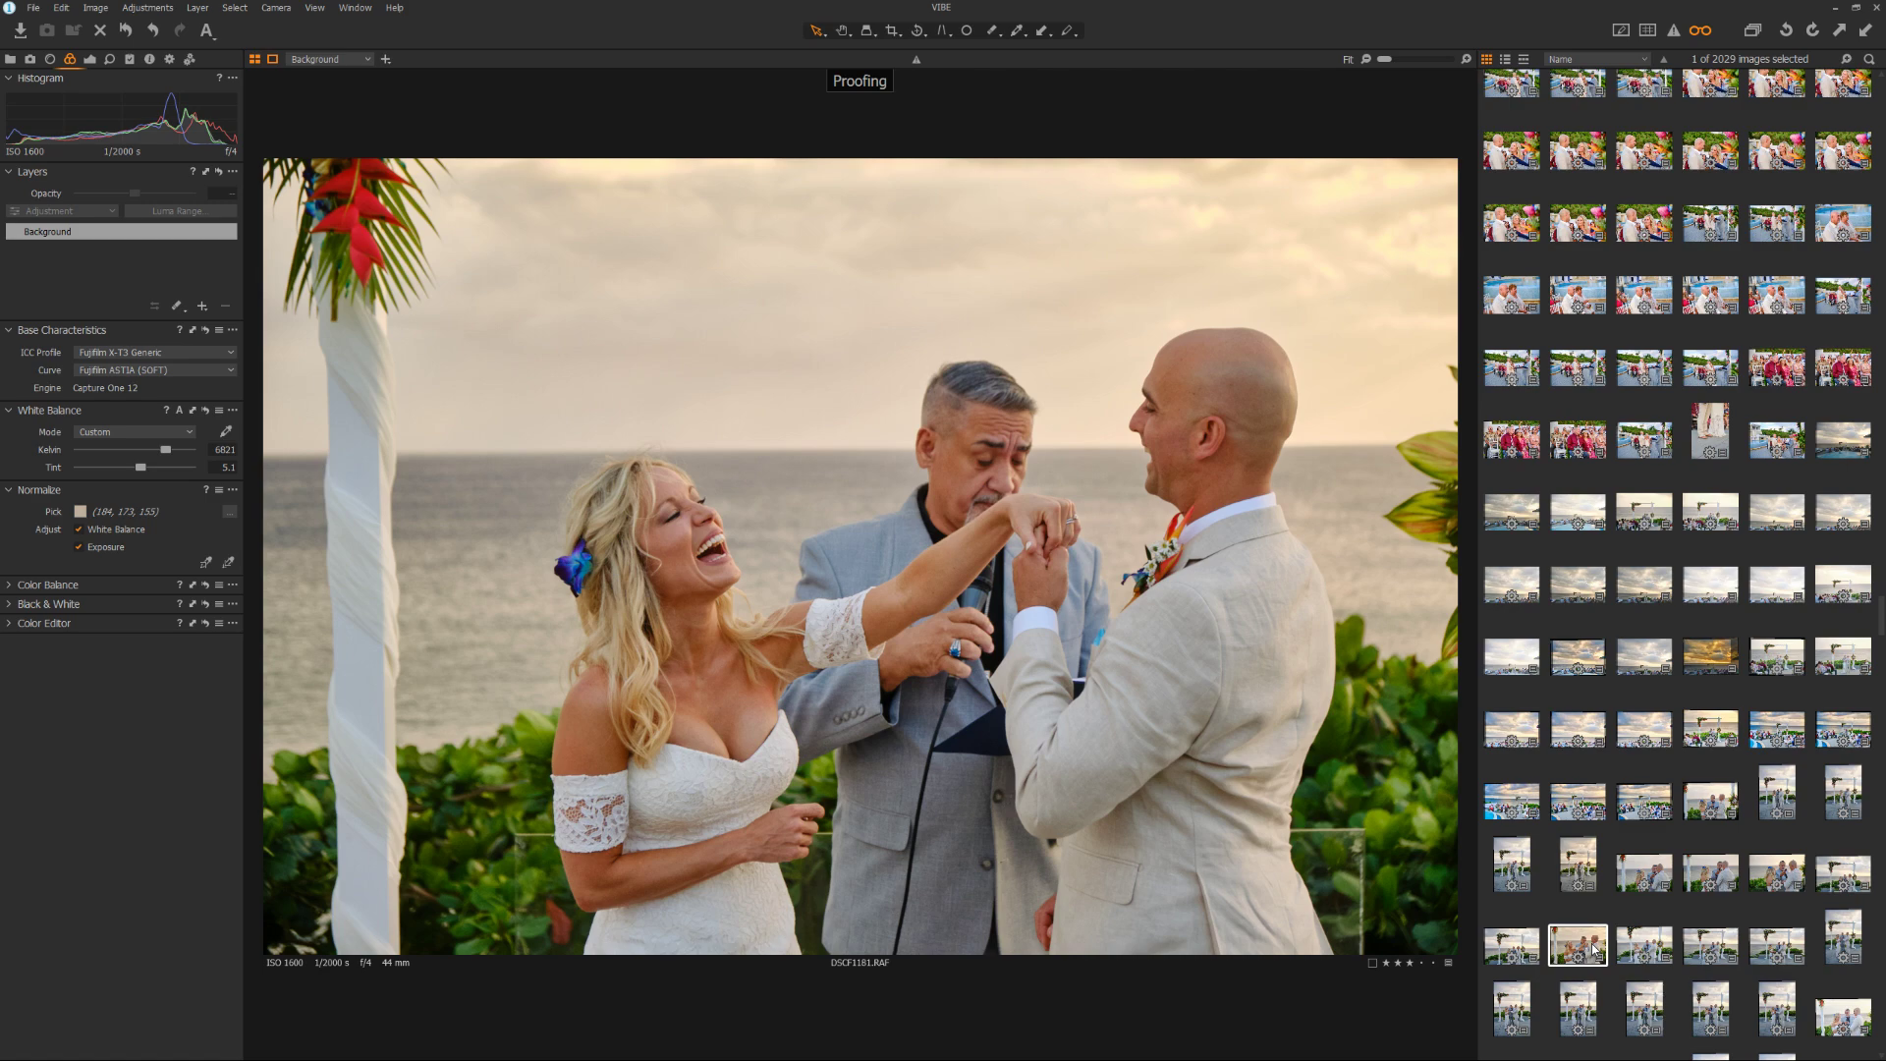
pyautogui.click(1514, 732)
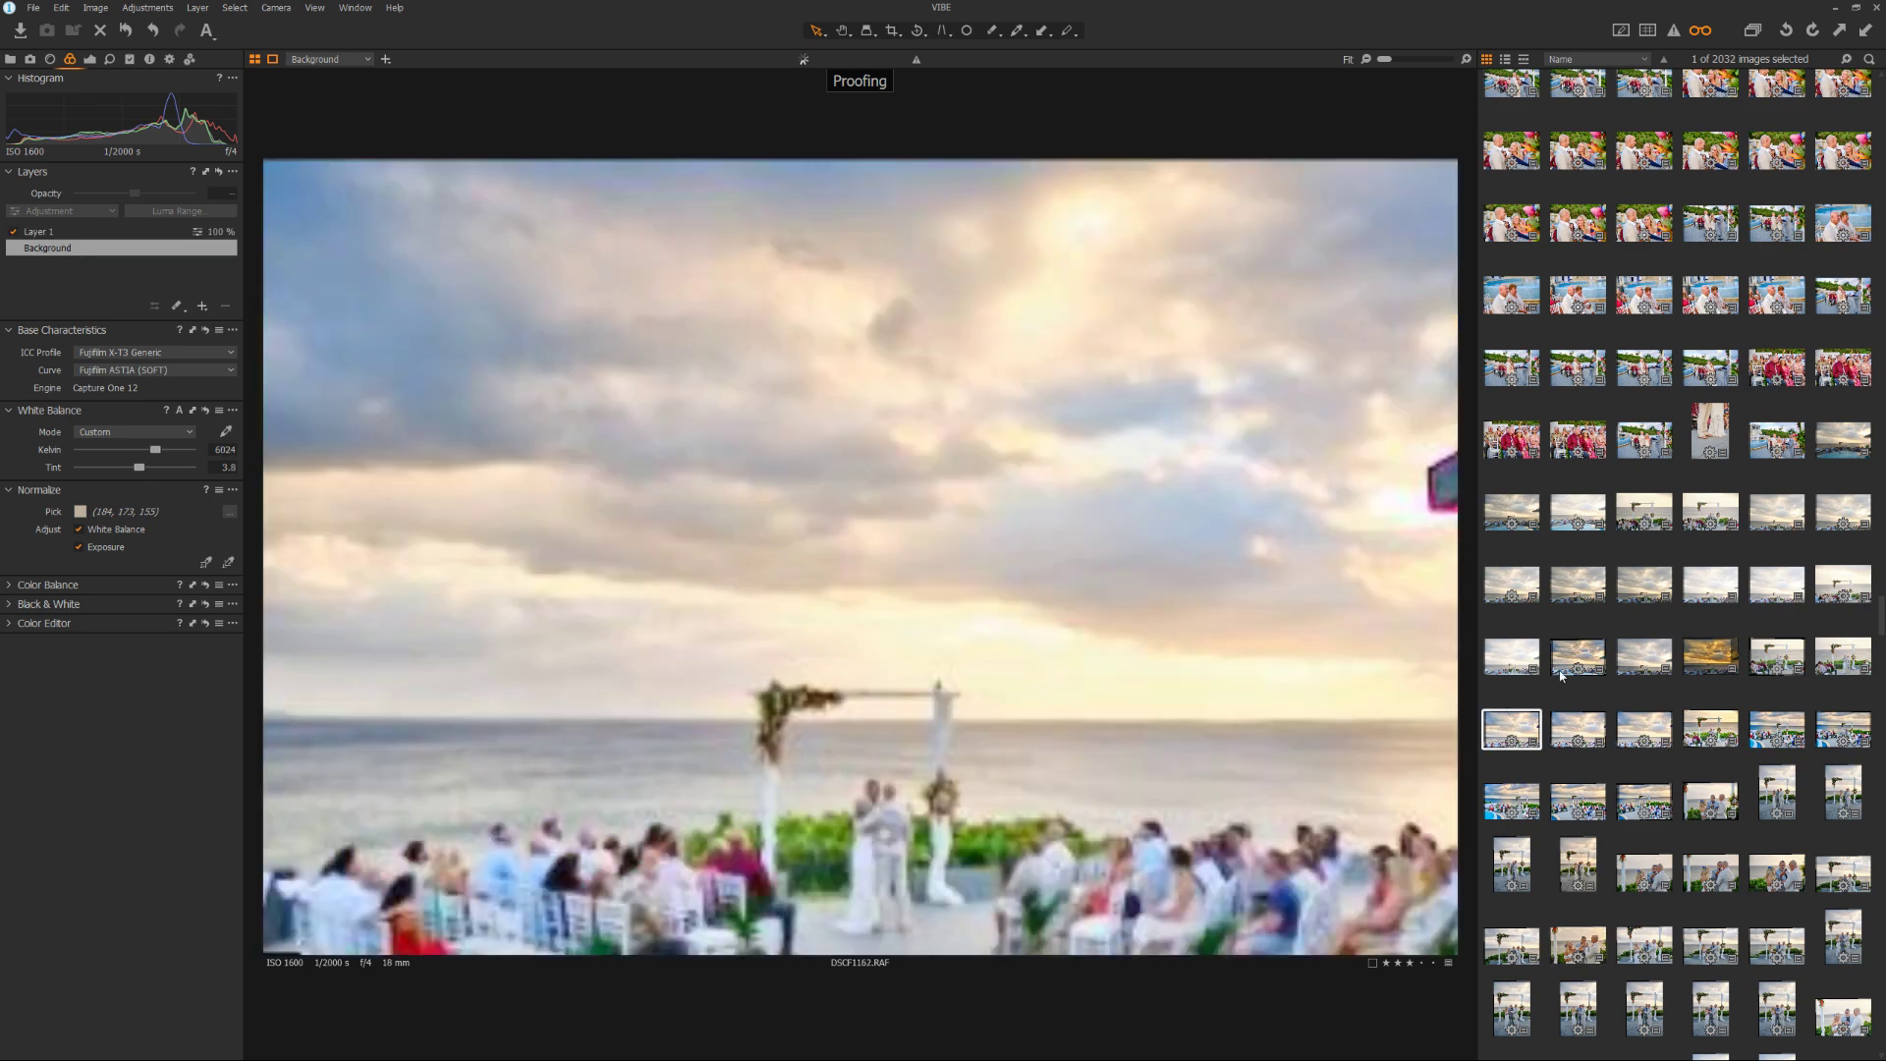
pyautogui.keyDown('shift'); pyautogui.click(1836, 518); pyautogui.keyUp('shift')
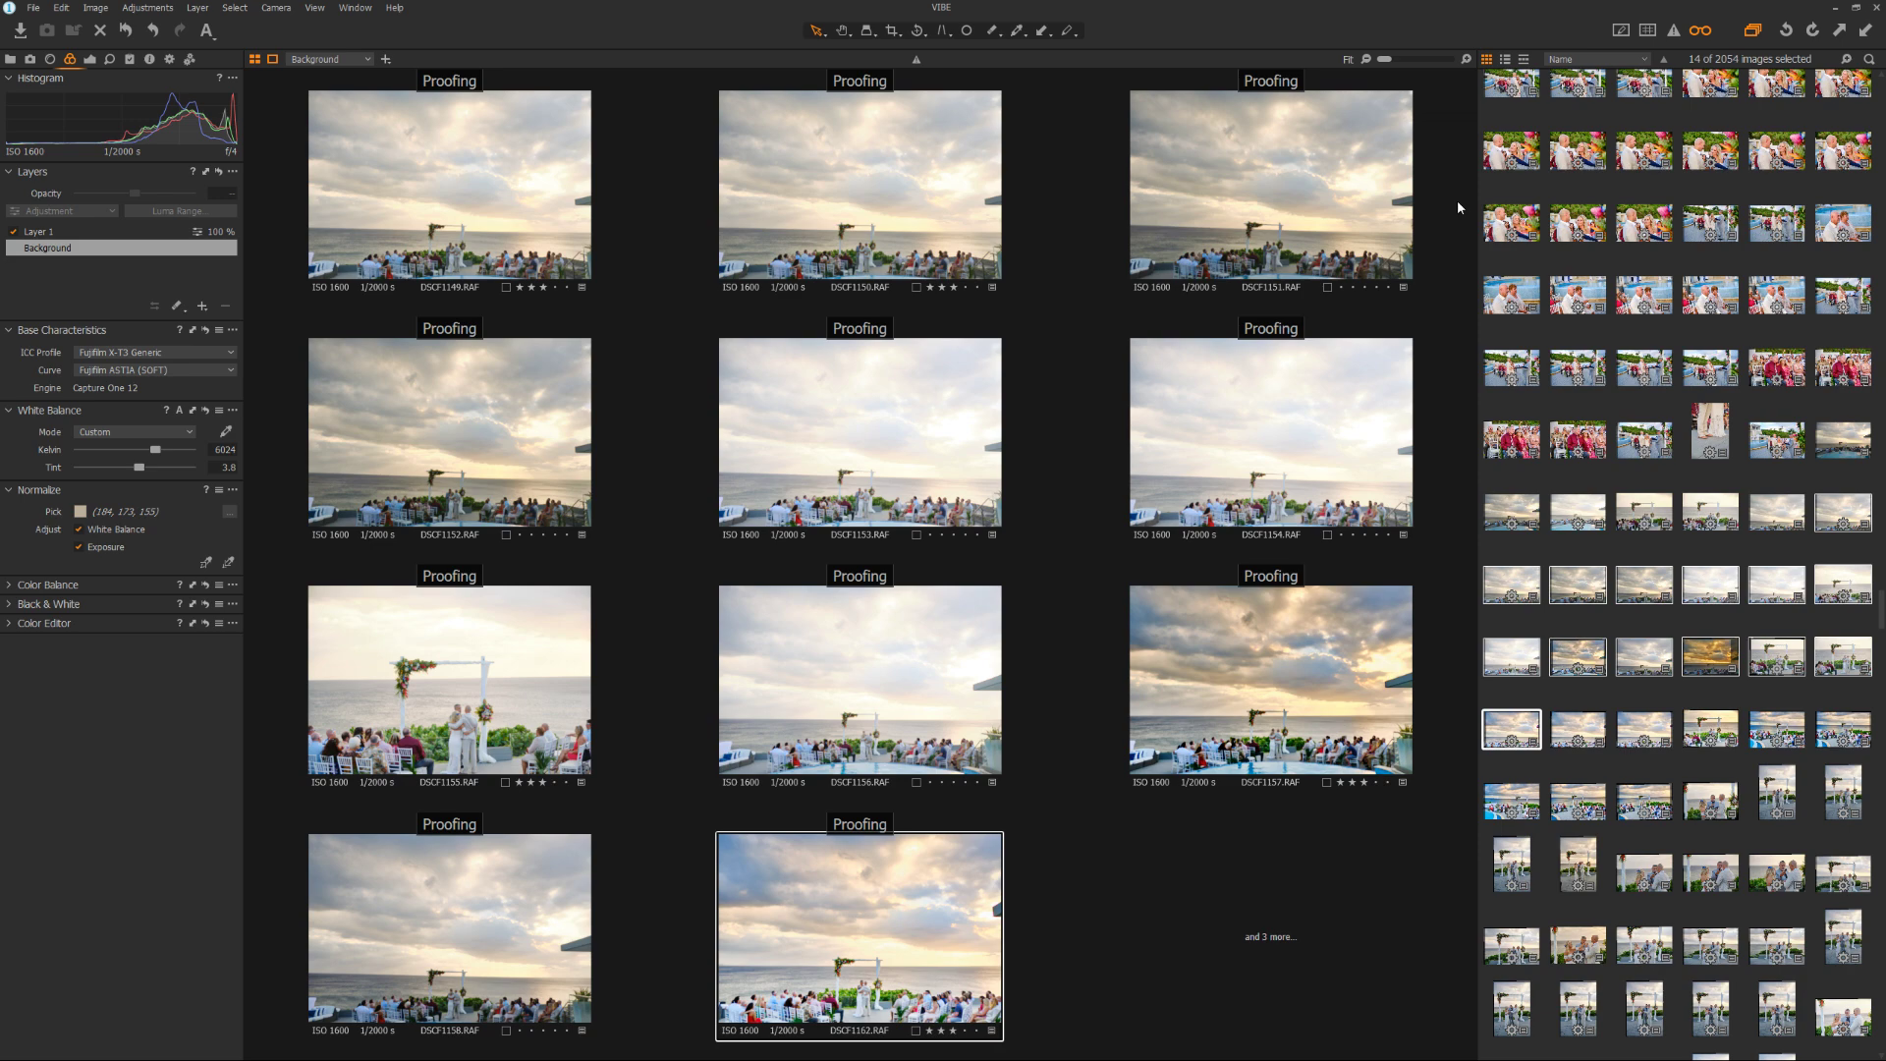
pyautogui.hotkey('ctrl', 'shift', 'v')
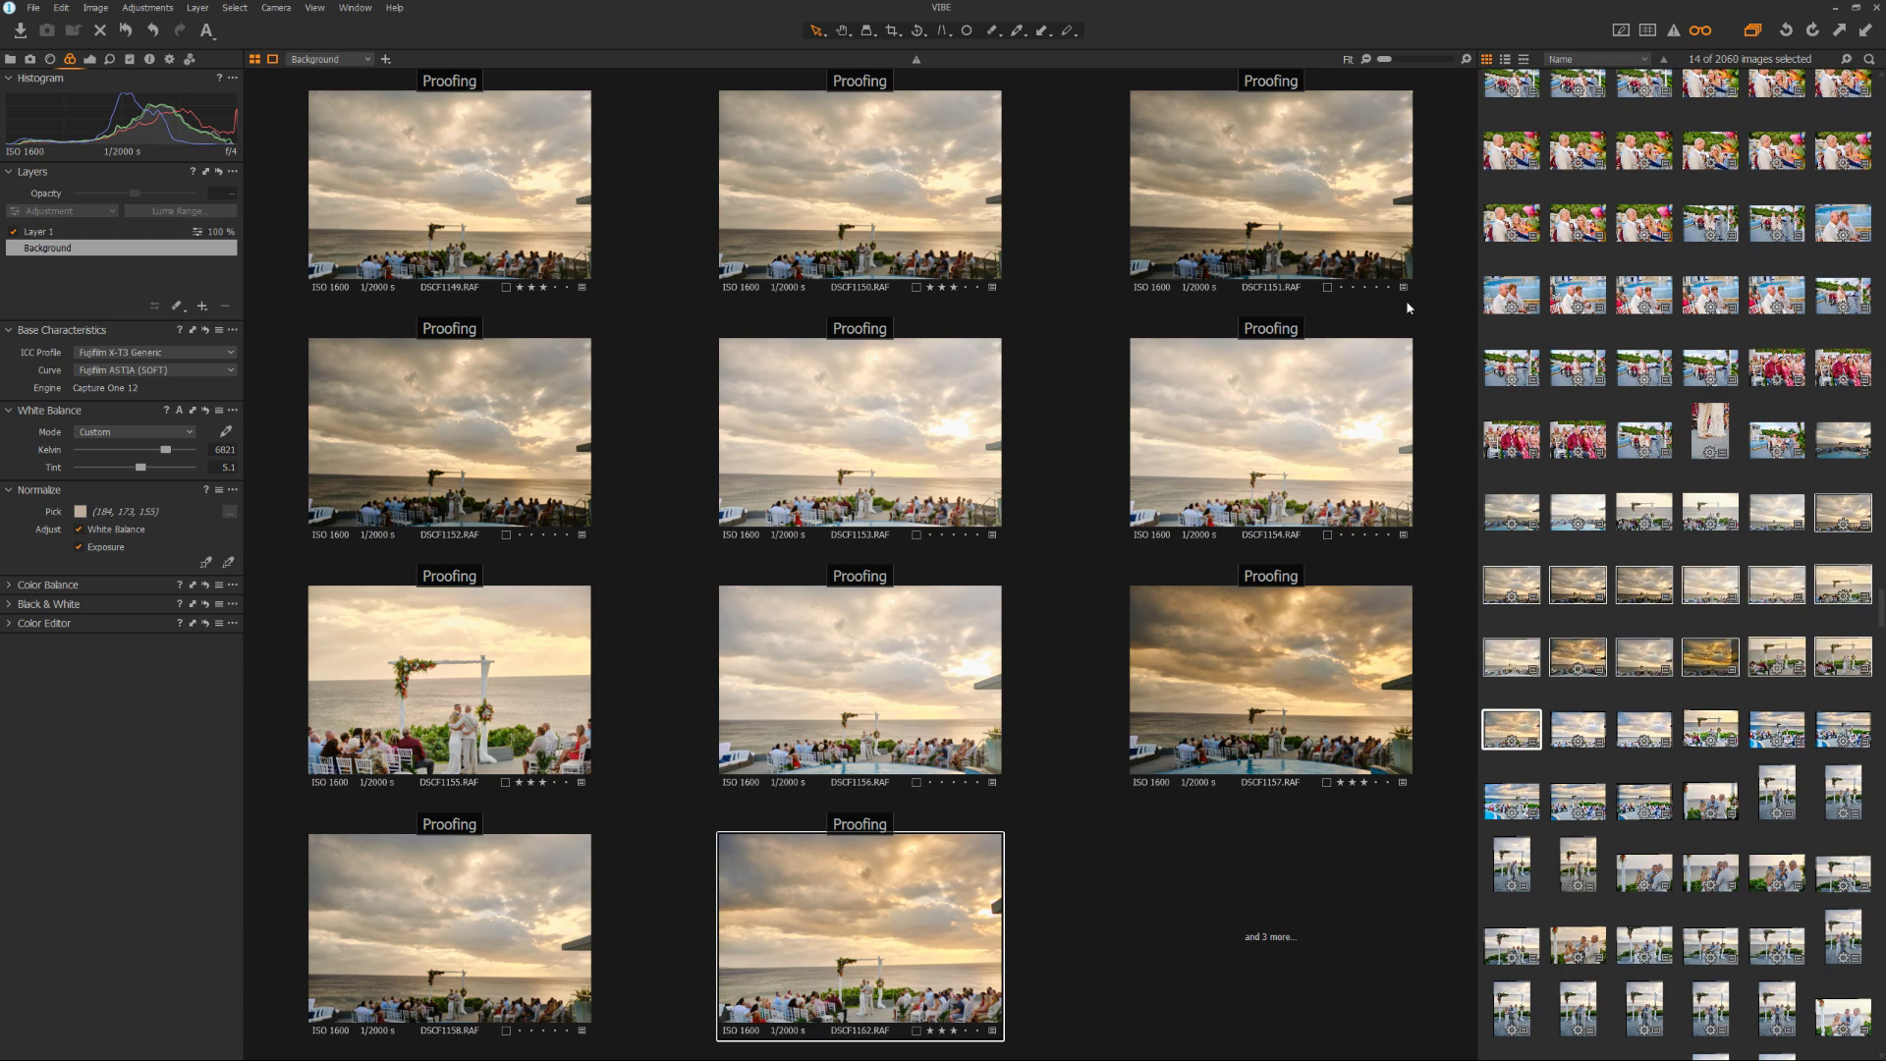
# Browse from the seated guests photo DSCF1170.RAF down through the couple portraits to the arch photo DSCF1243.RAF
pyautogui.click(1640, 799)
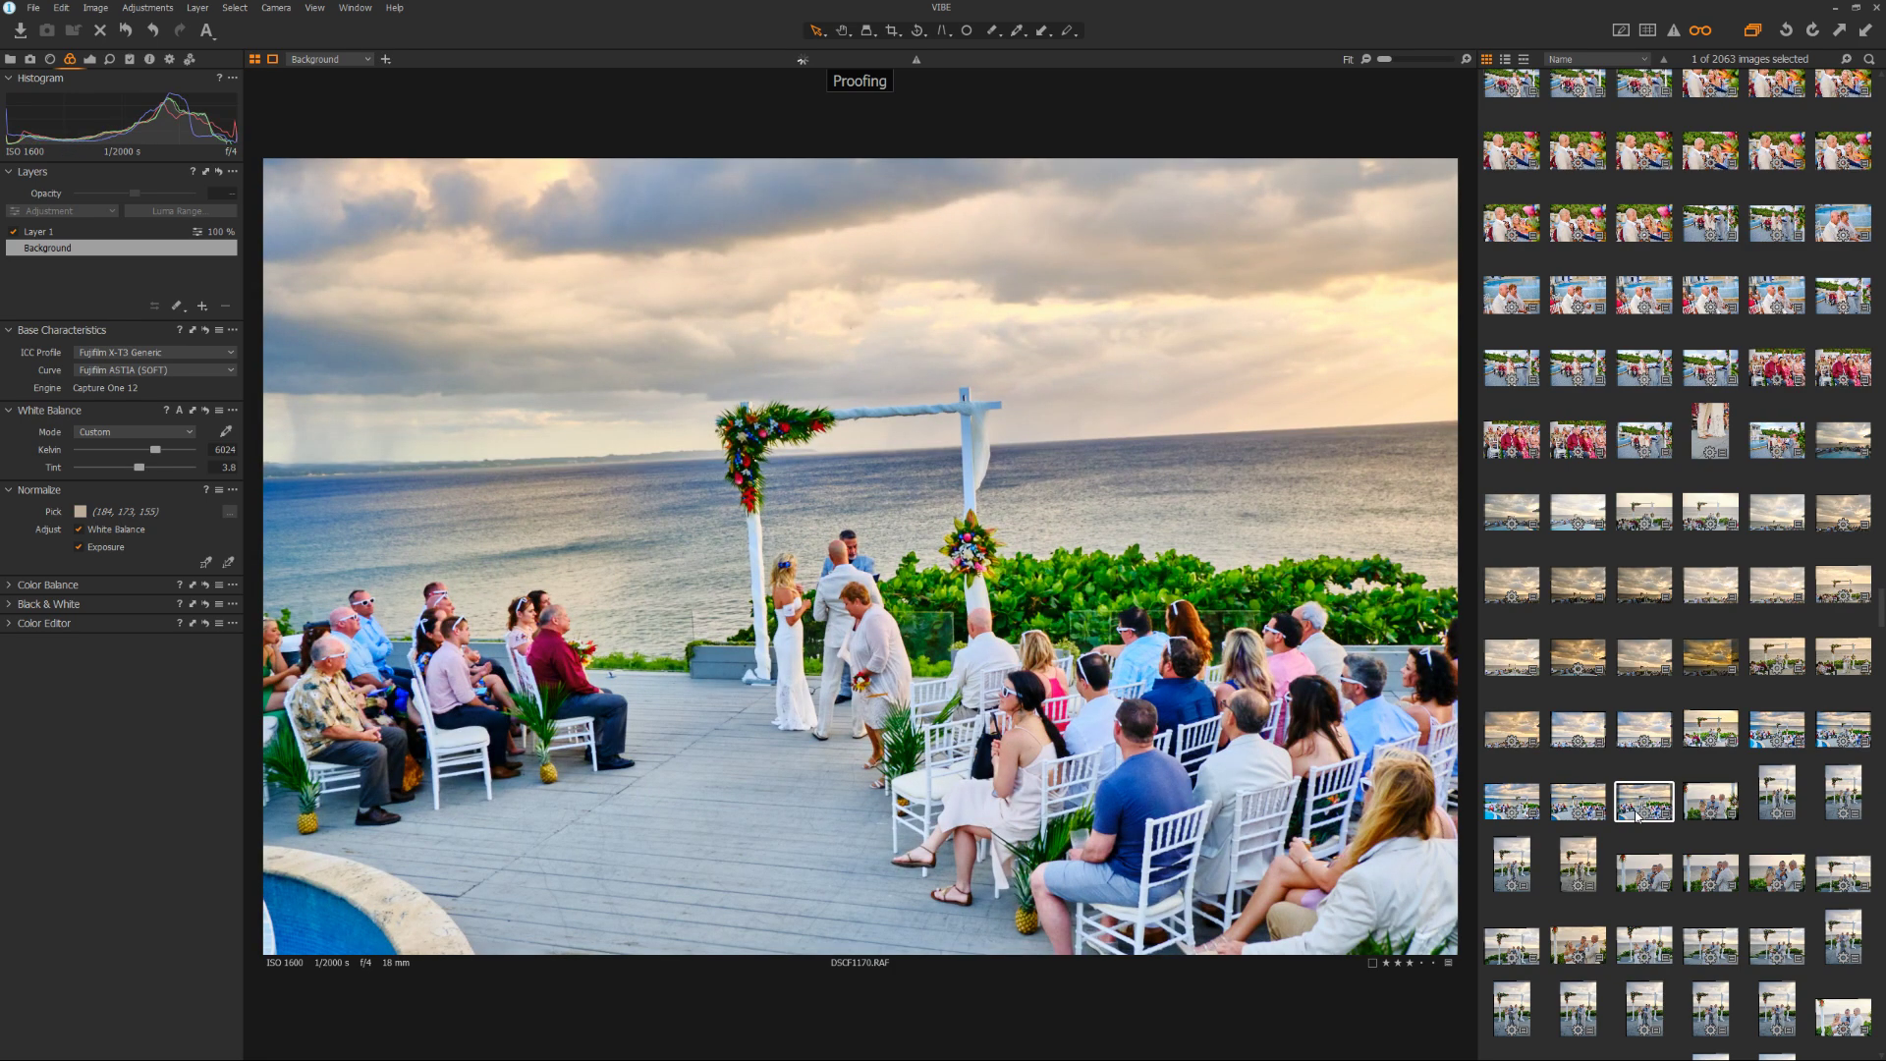
pyautogui.press('Down')
pyautogui.press('Down')
pyautogui.press('Down')
pyautogui.press('Down')
pyautogui.press('Down')
pyautogui.press('Down')
pyautogui.press('Down')
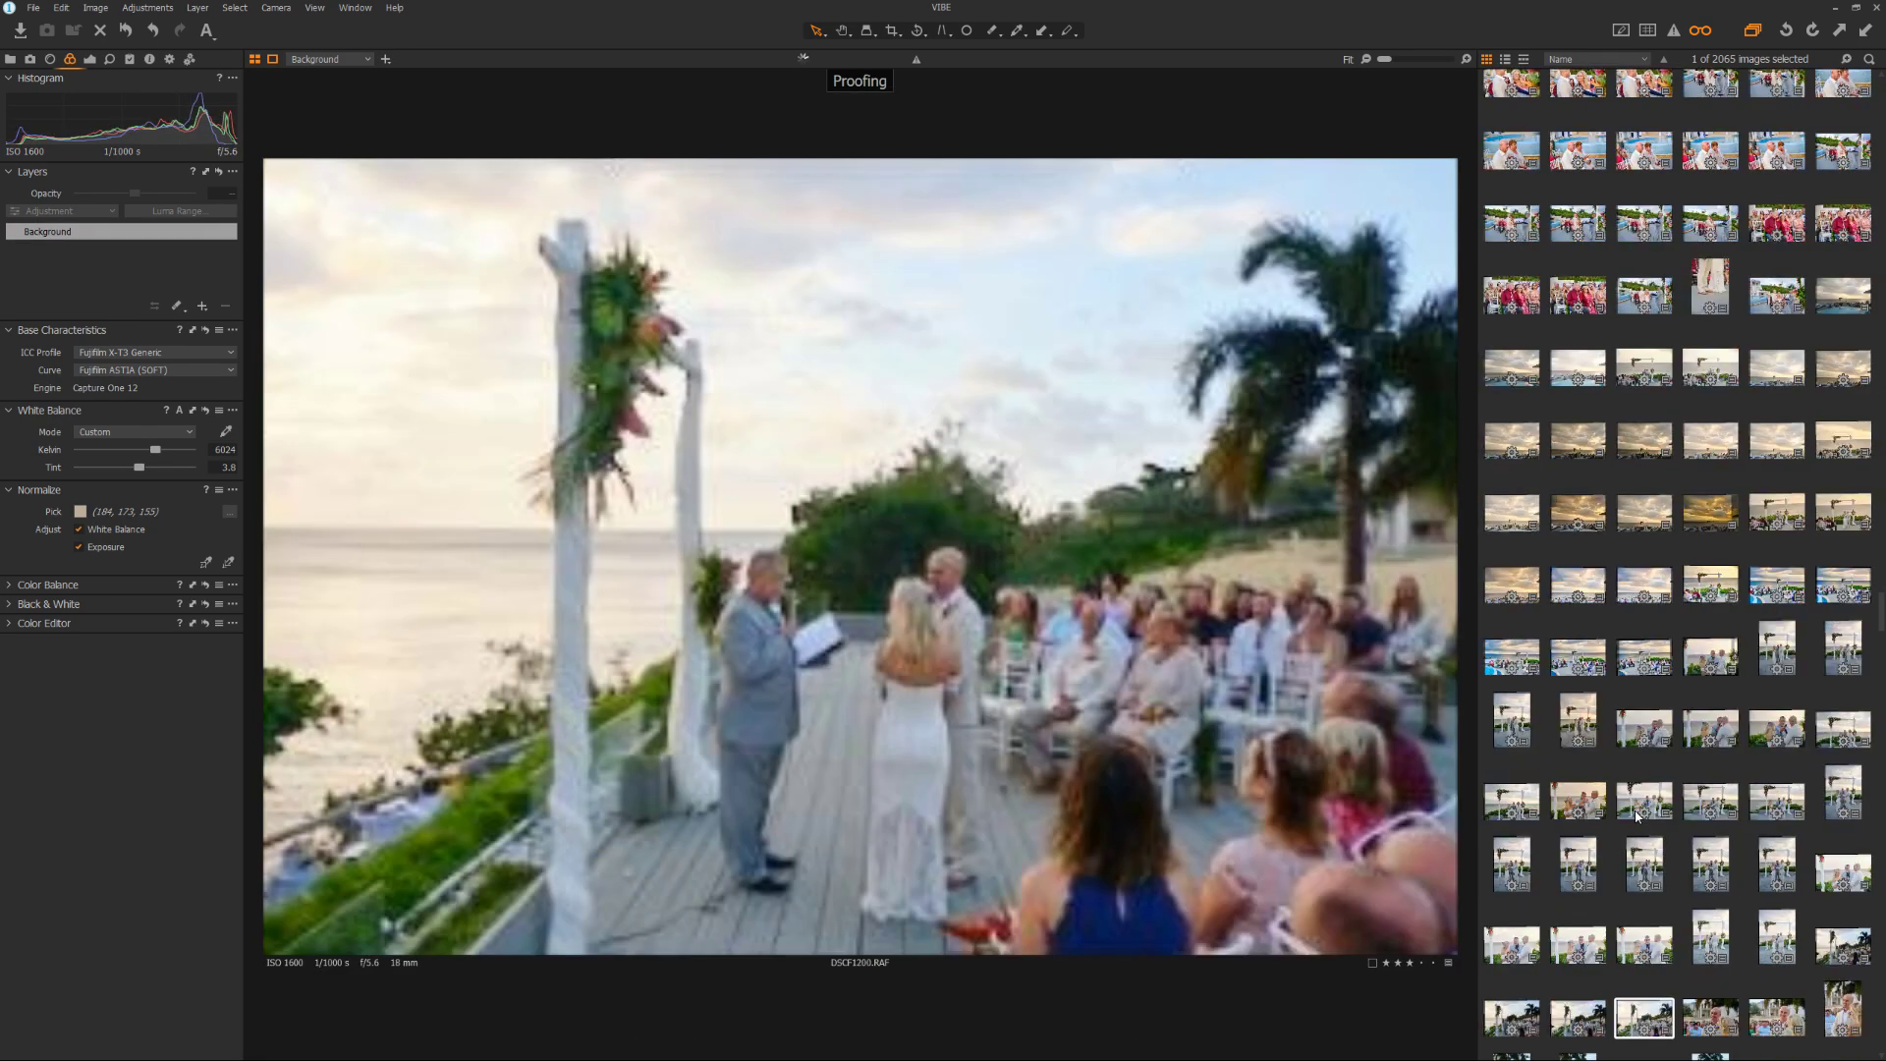
pyautogui.press('Down')
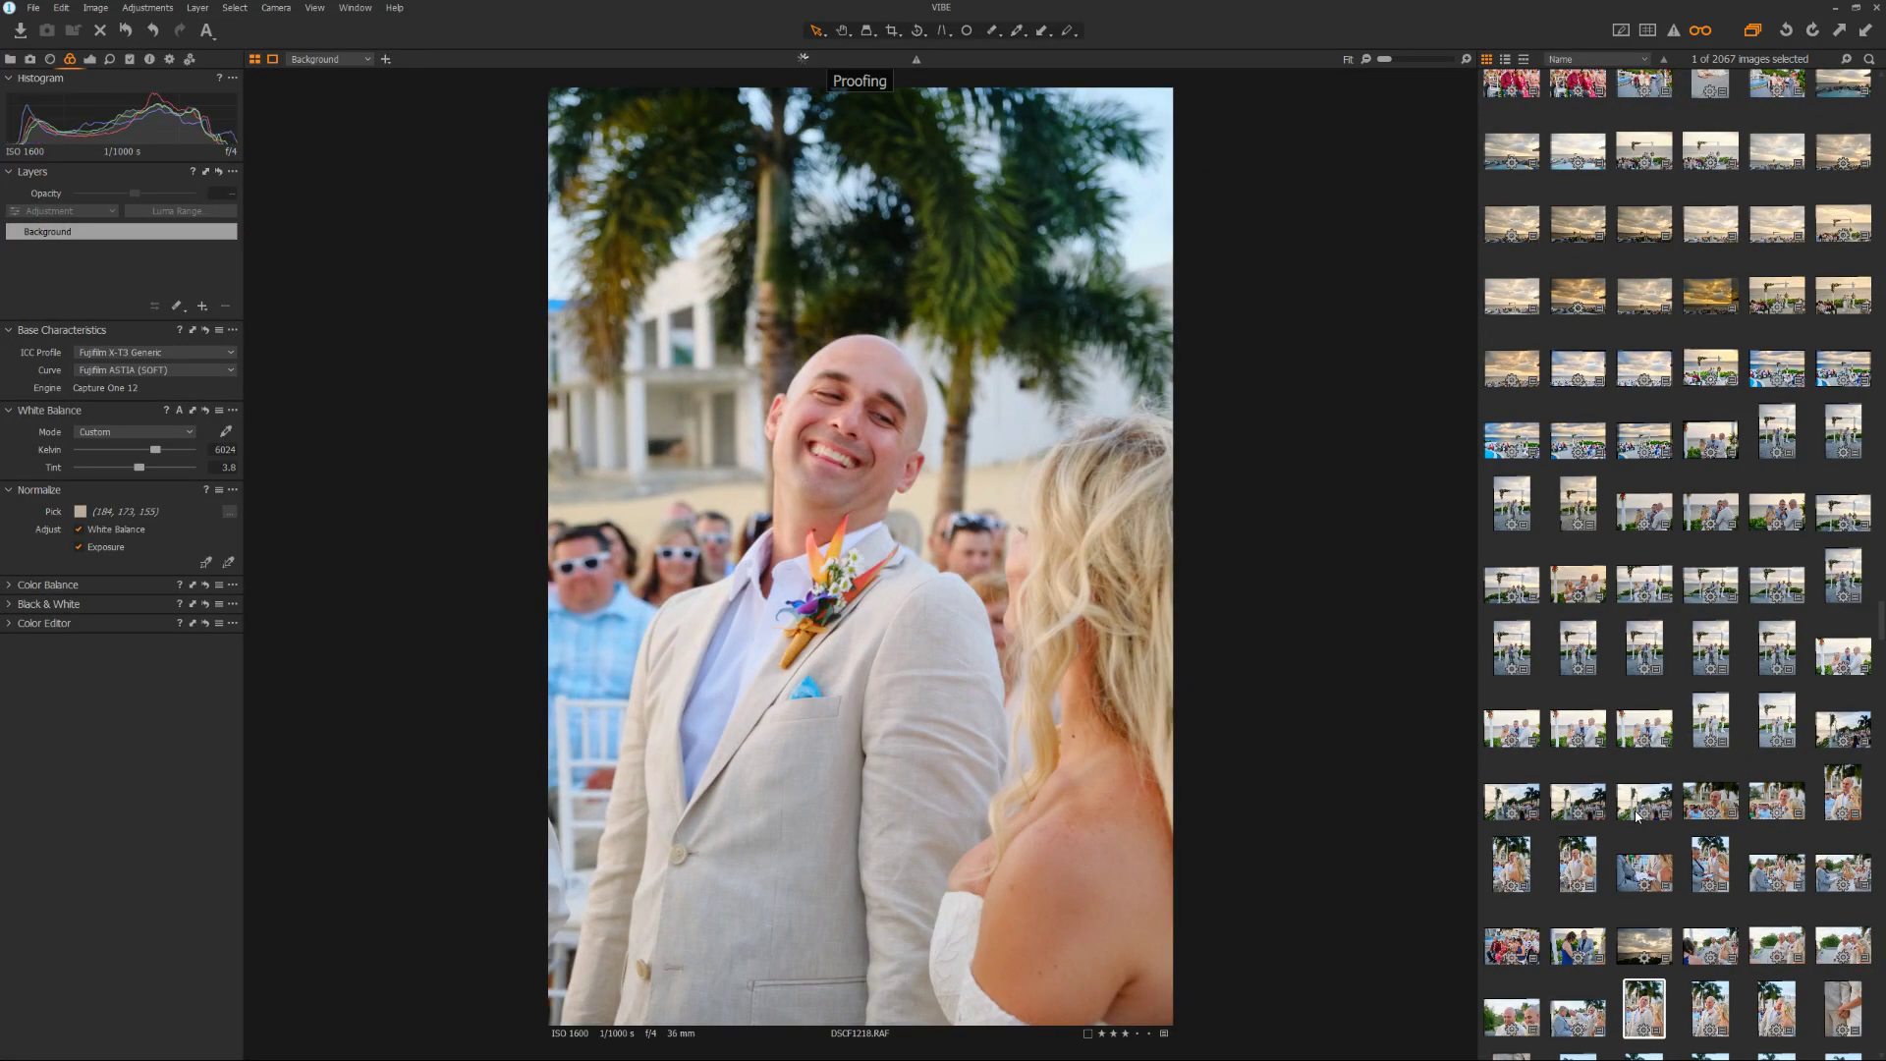
pyautogui.press('Down')
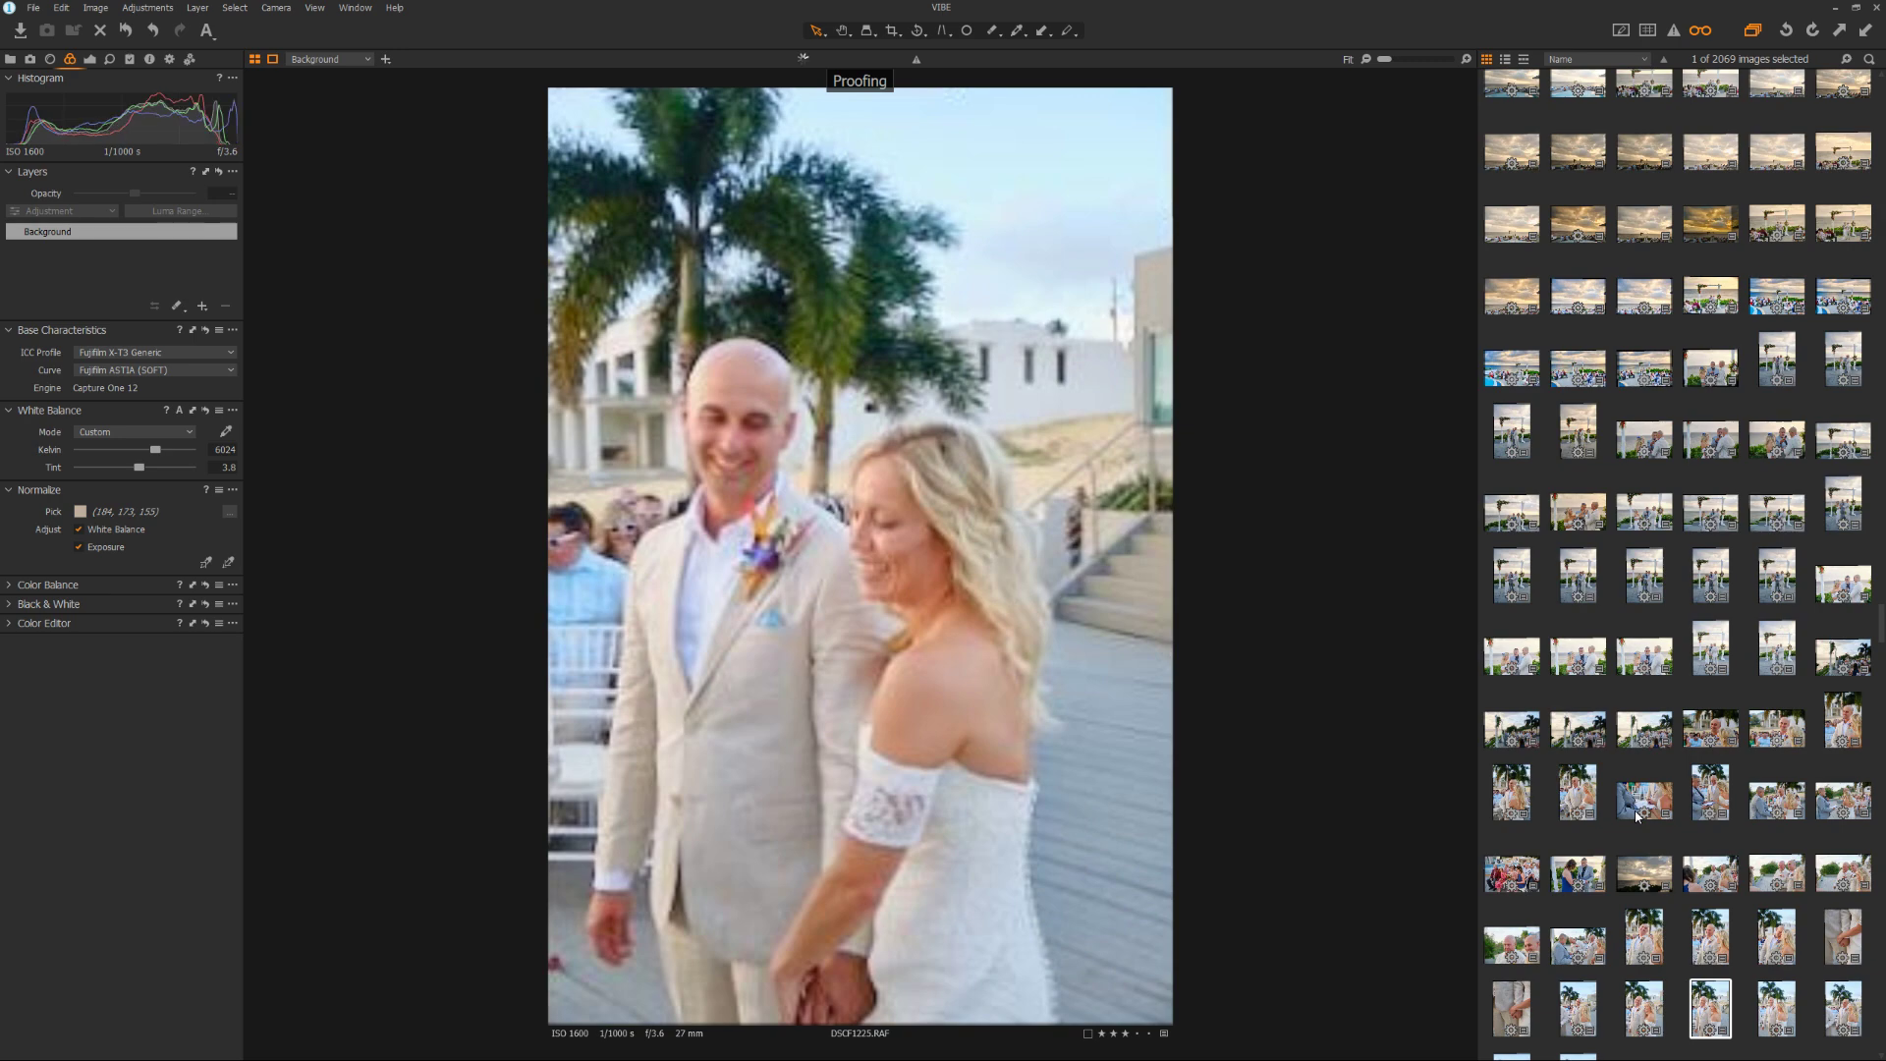
pyautogui.press('Down')
pyautogui.press('Down')
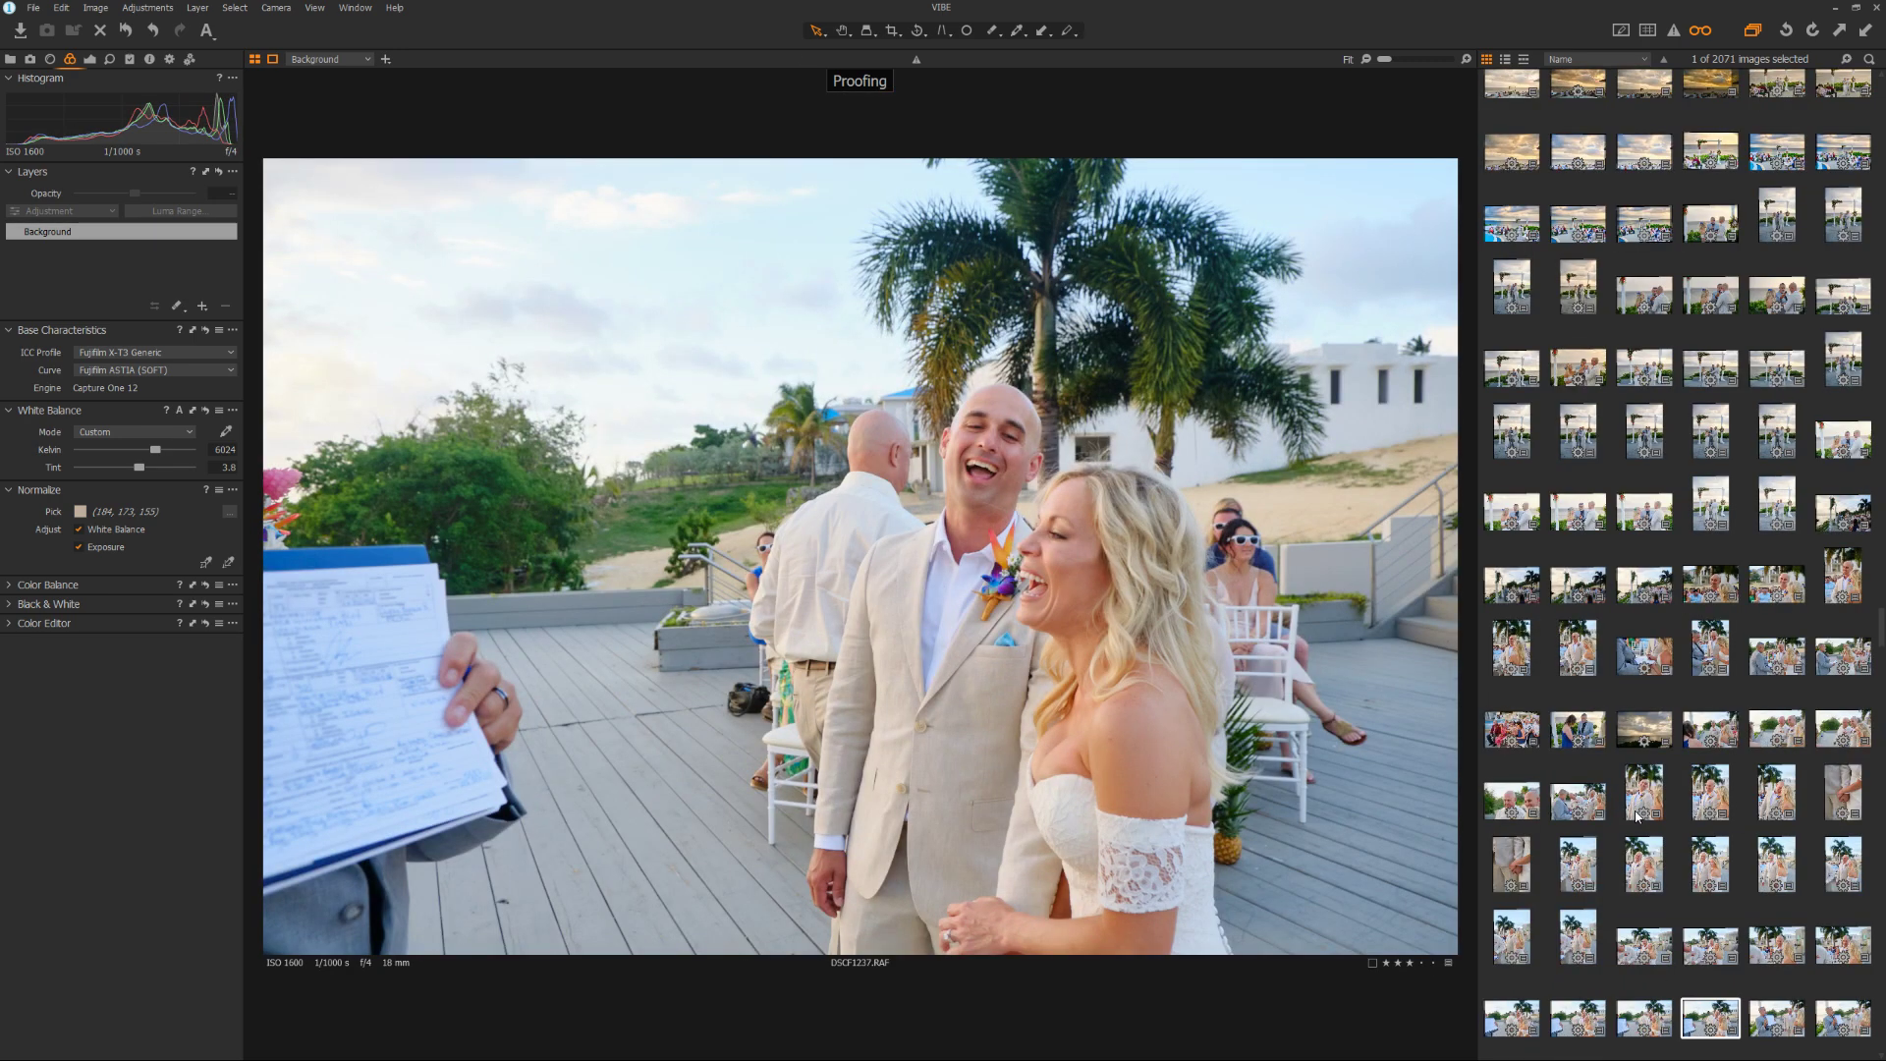
pyautogui.press('Down')
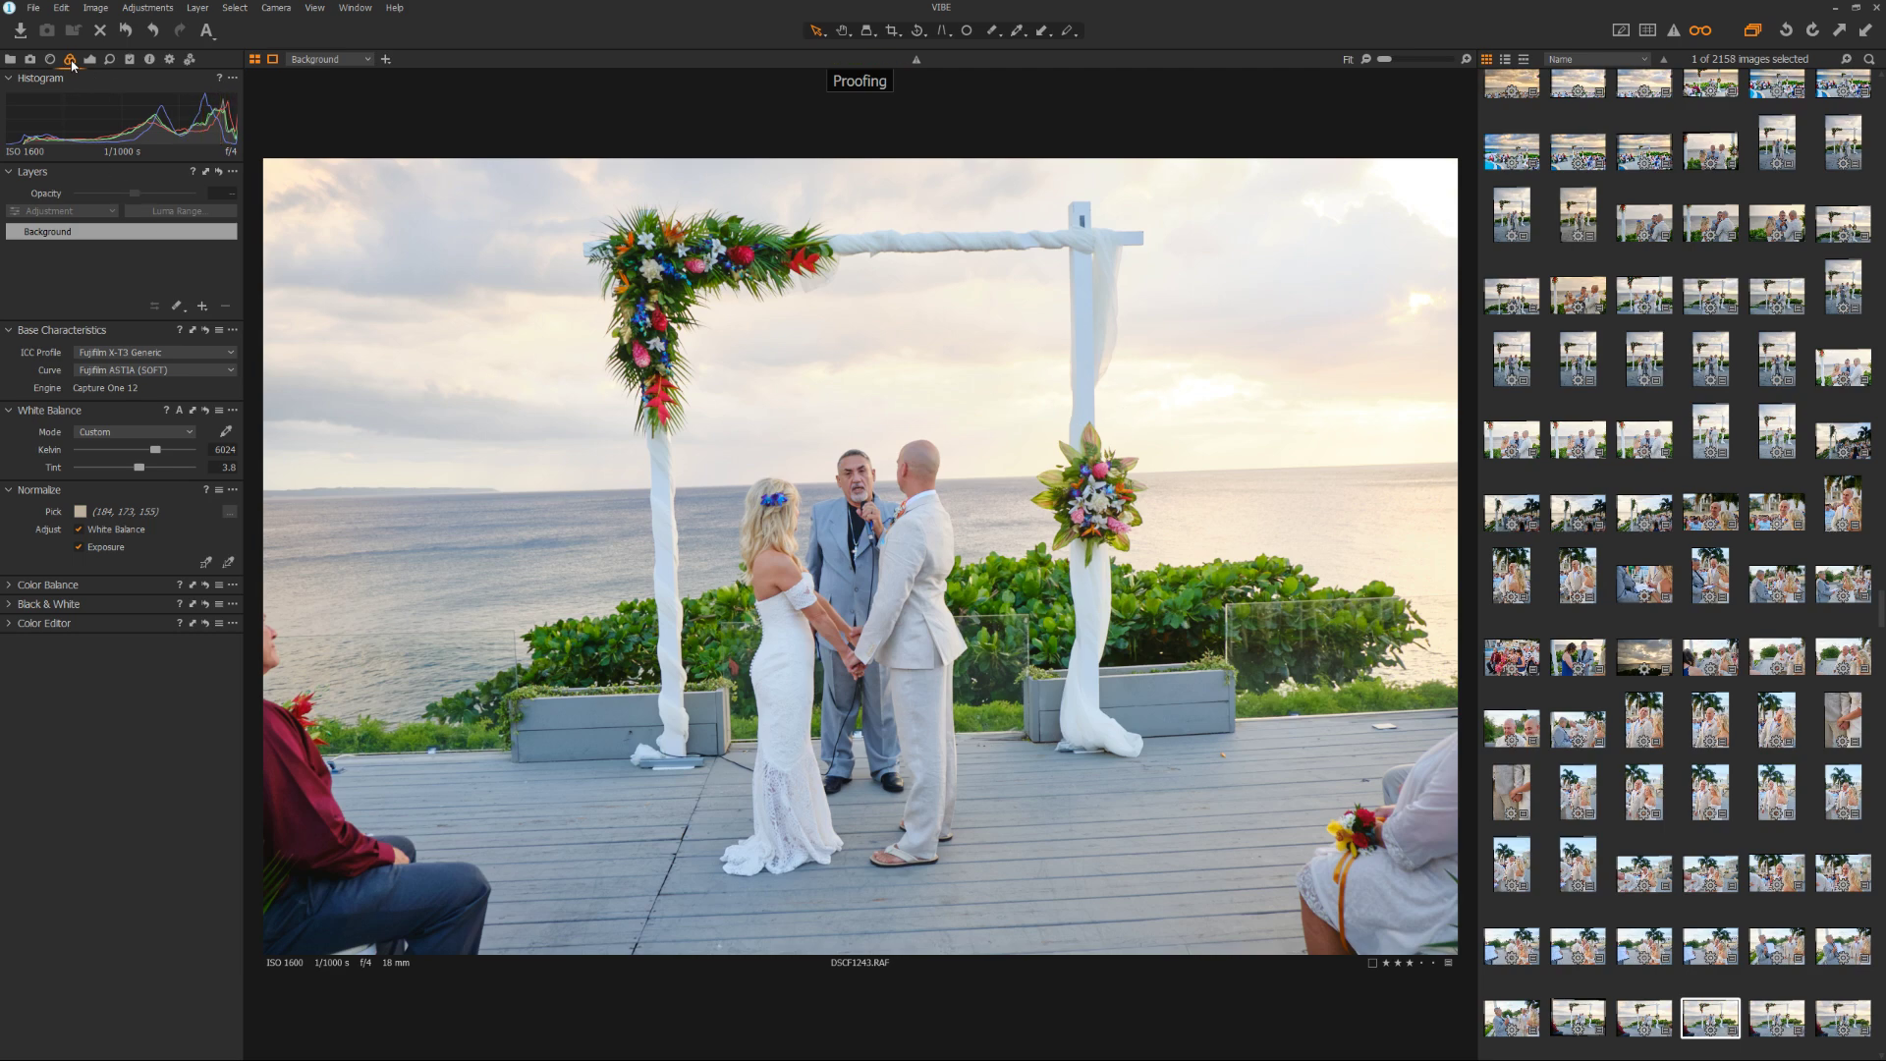
# On DSCF1243.RAF, sample the white balance from neutral areas such as the dress and officiant's clothing, and set Kelvin to 6984
pyautogui.moveTo(156, 450); pyautogui.dragTo(144, 469)
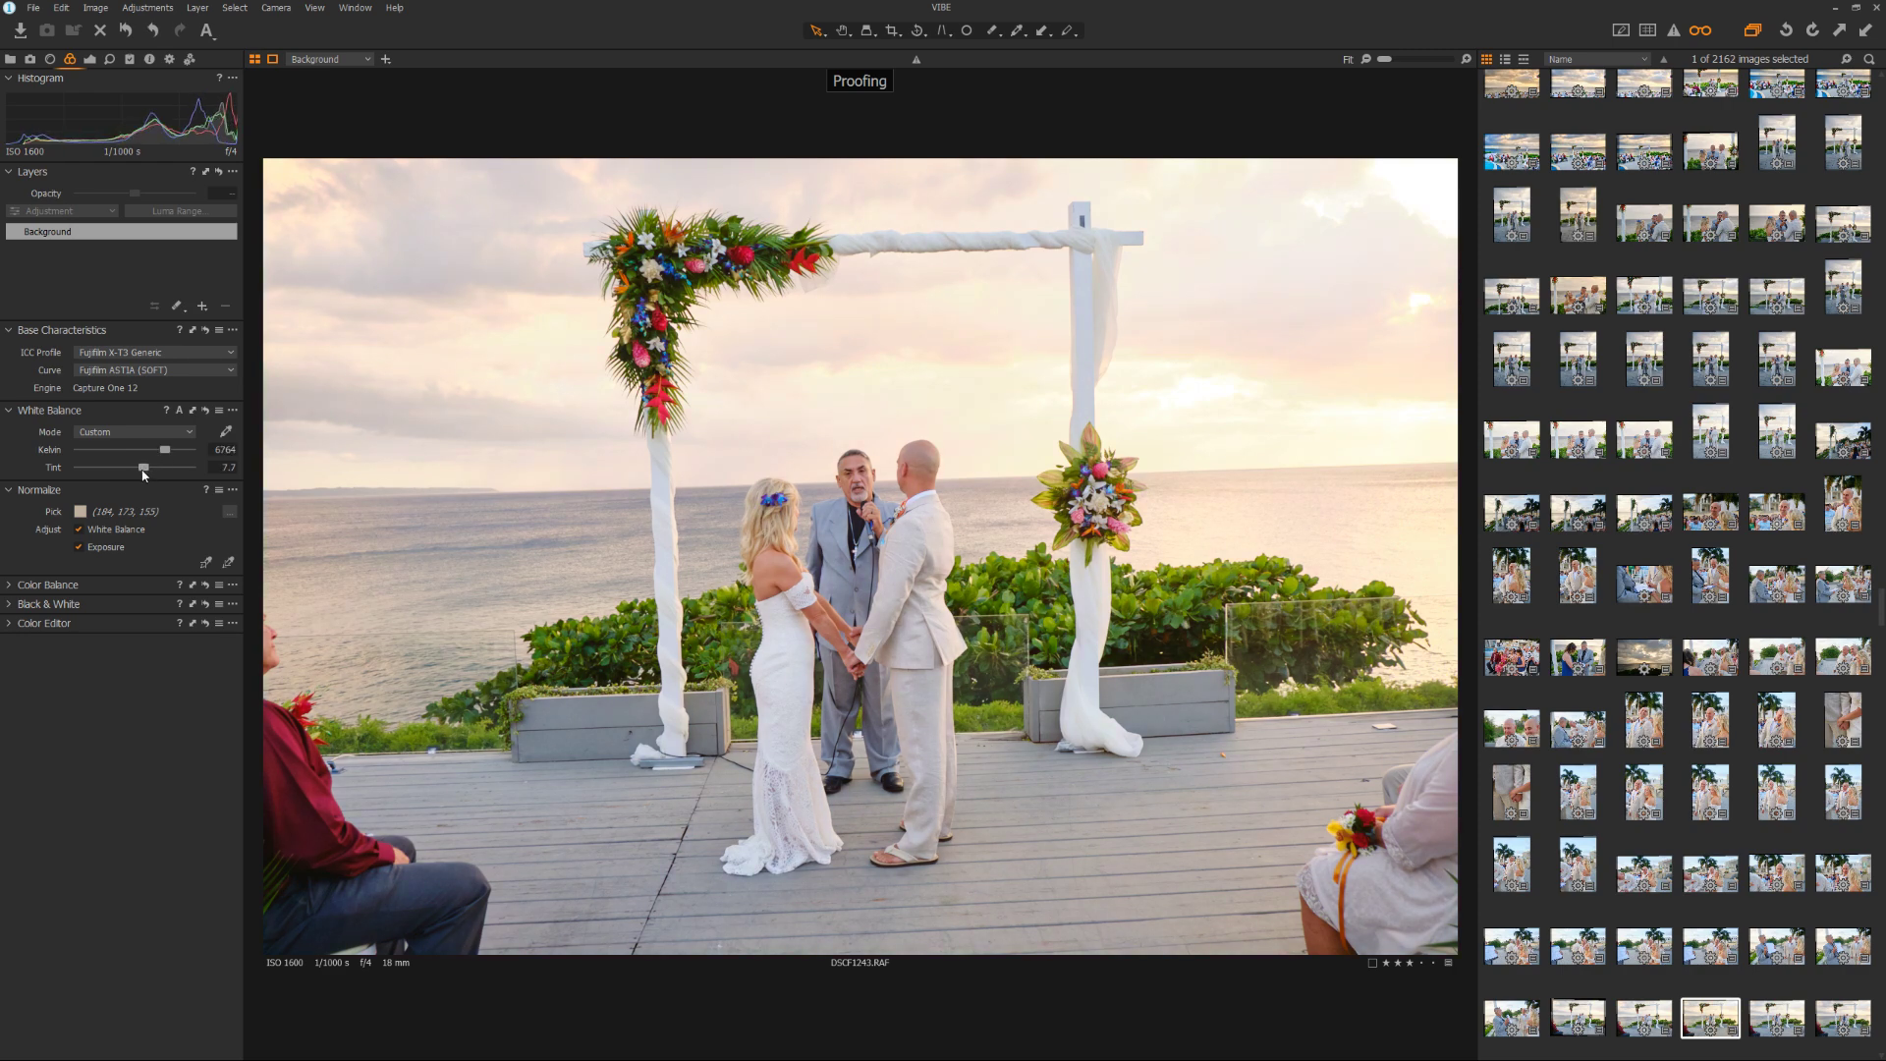
pyautogui.click(225, 430)
pyautogui.click(668, 498)
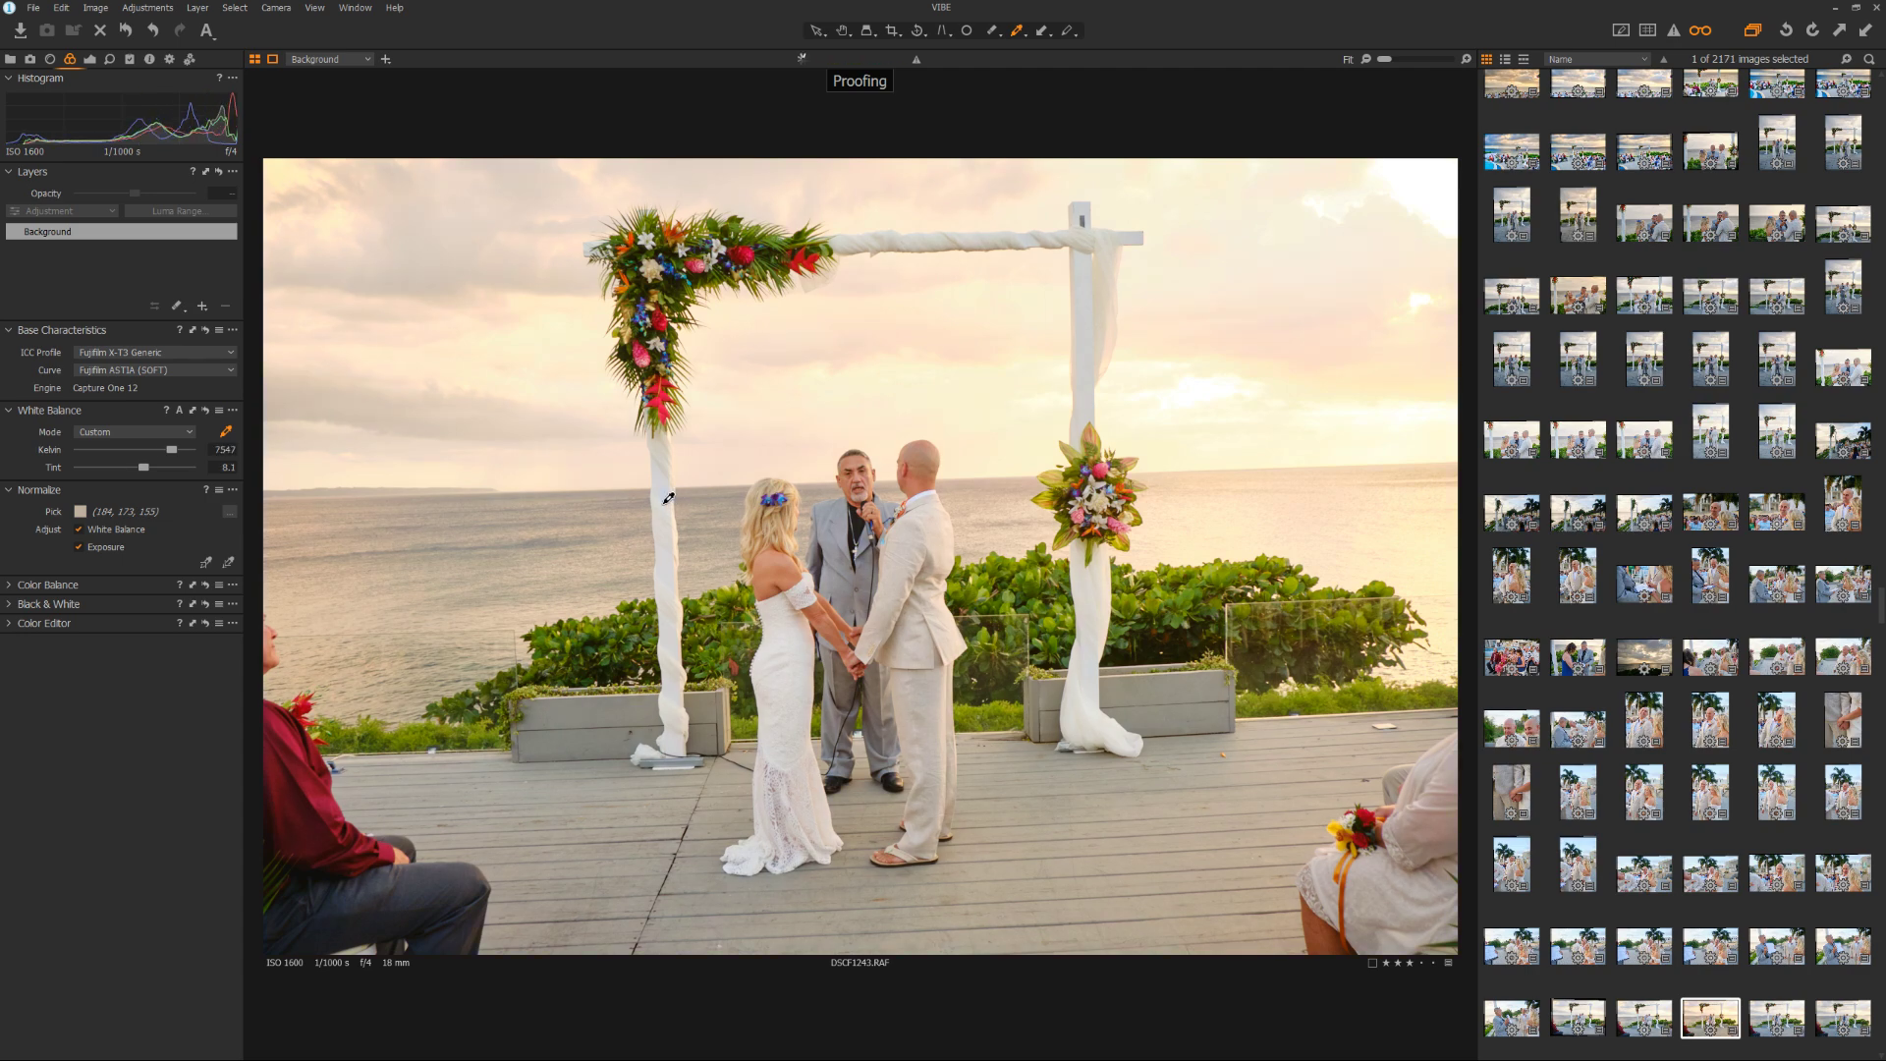
pyautogui.click(784, 626)
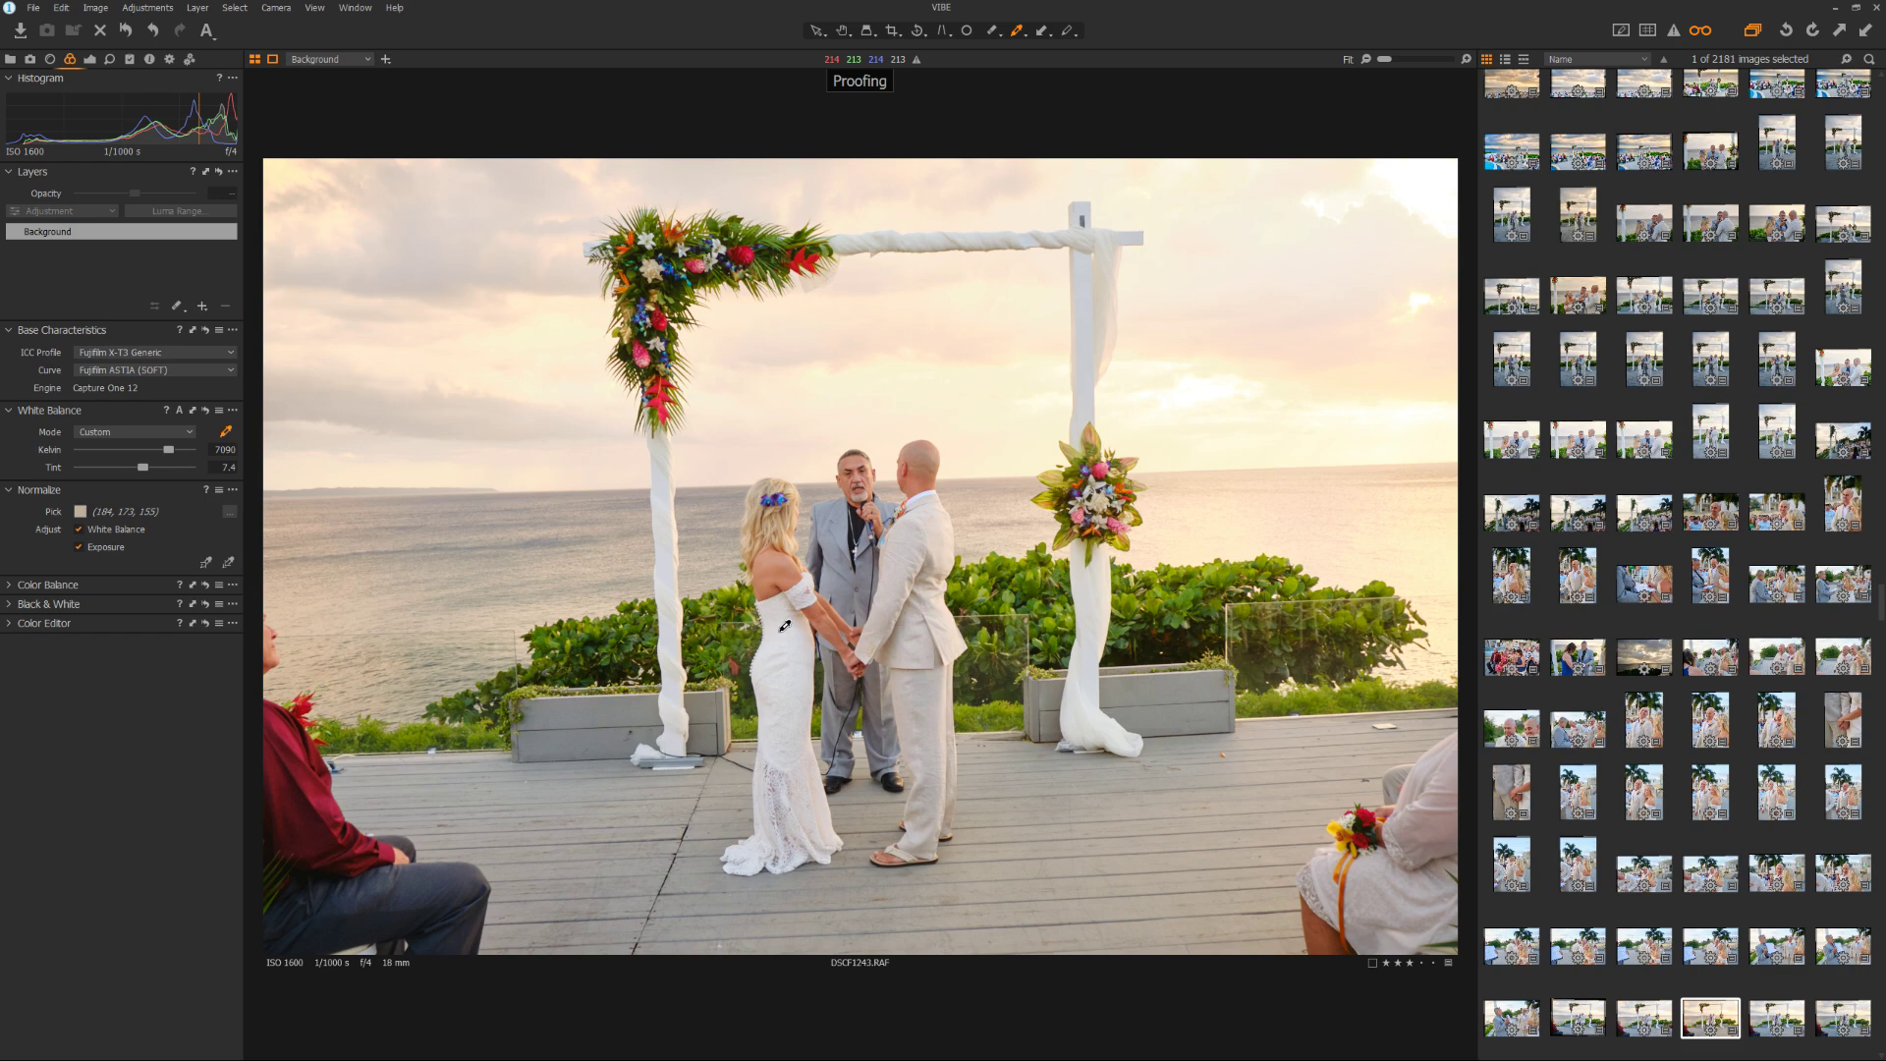
pyautogui.click(620, 707)
pyautogui.click(792, 636)
pyautogui.click(833, 510)
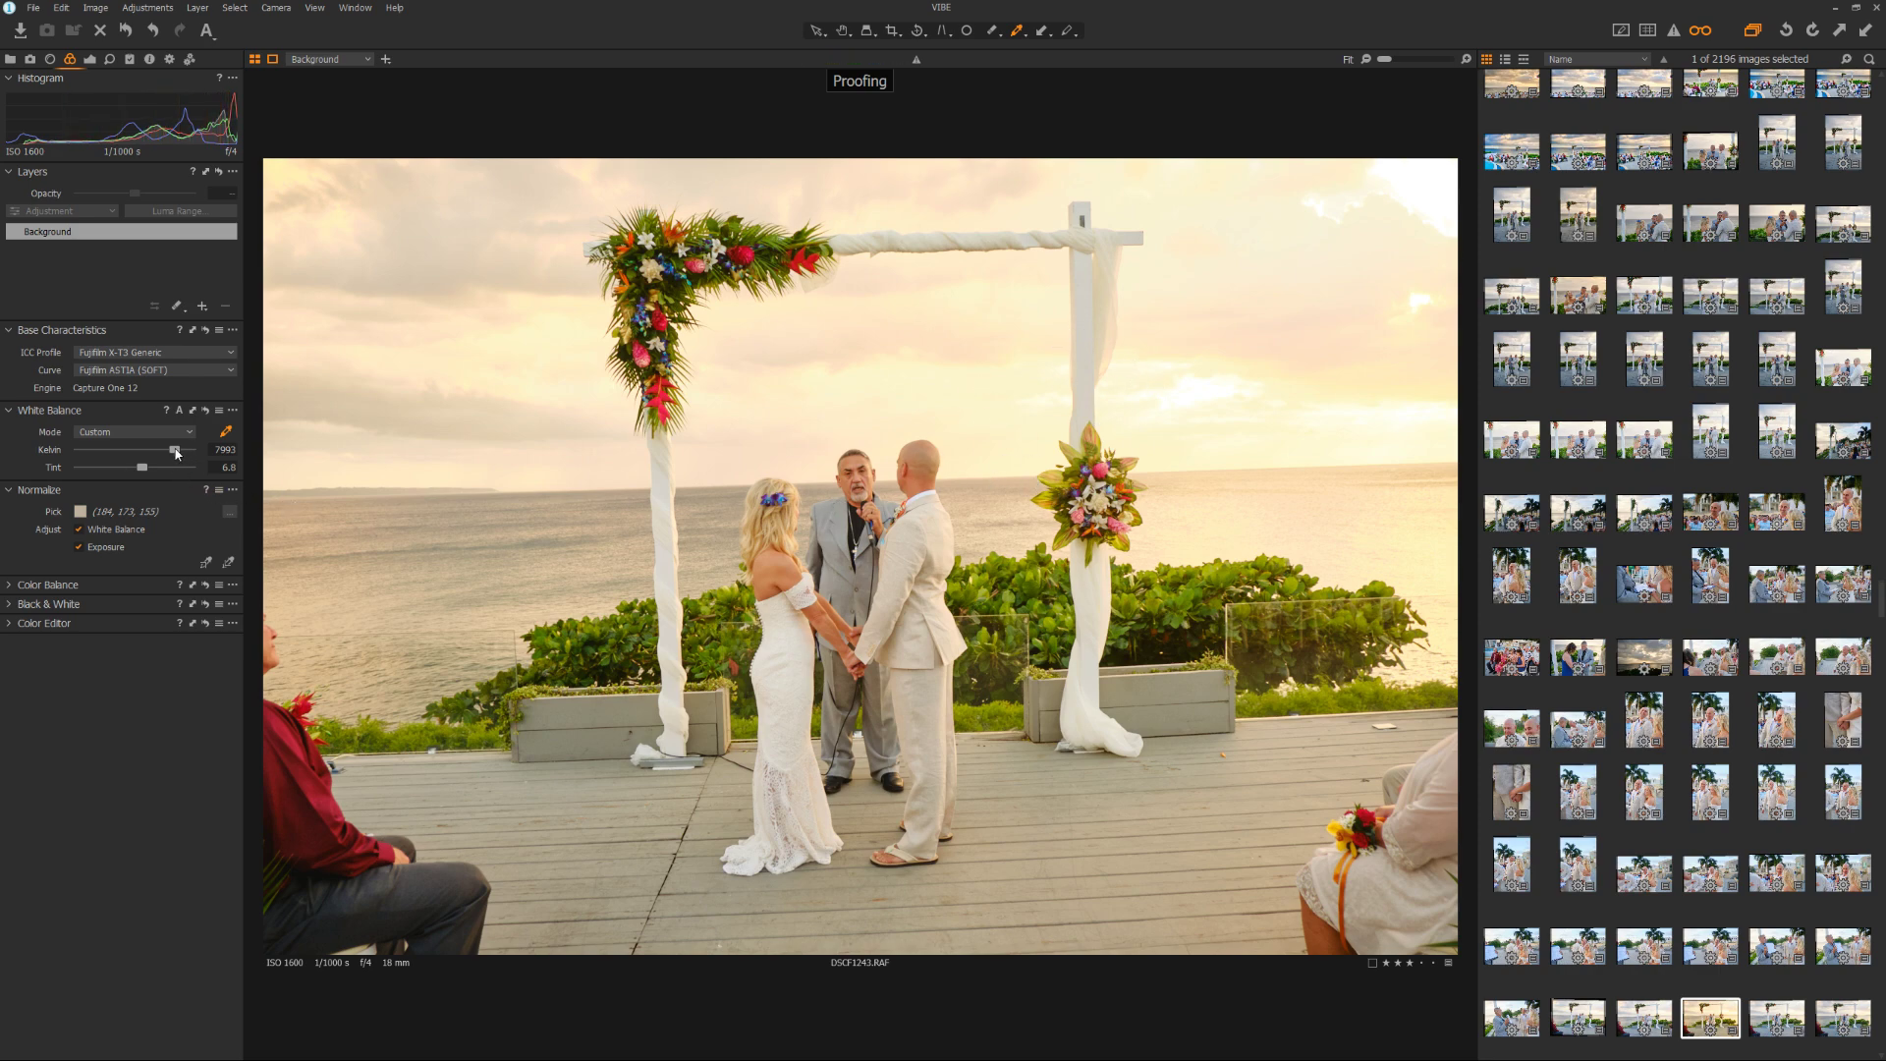
pyautogui.moveTo(175, 450); pyautogui.dragTo(169, 450)
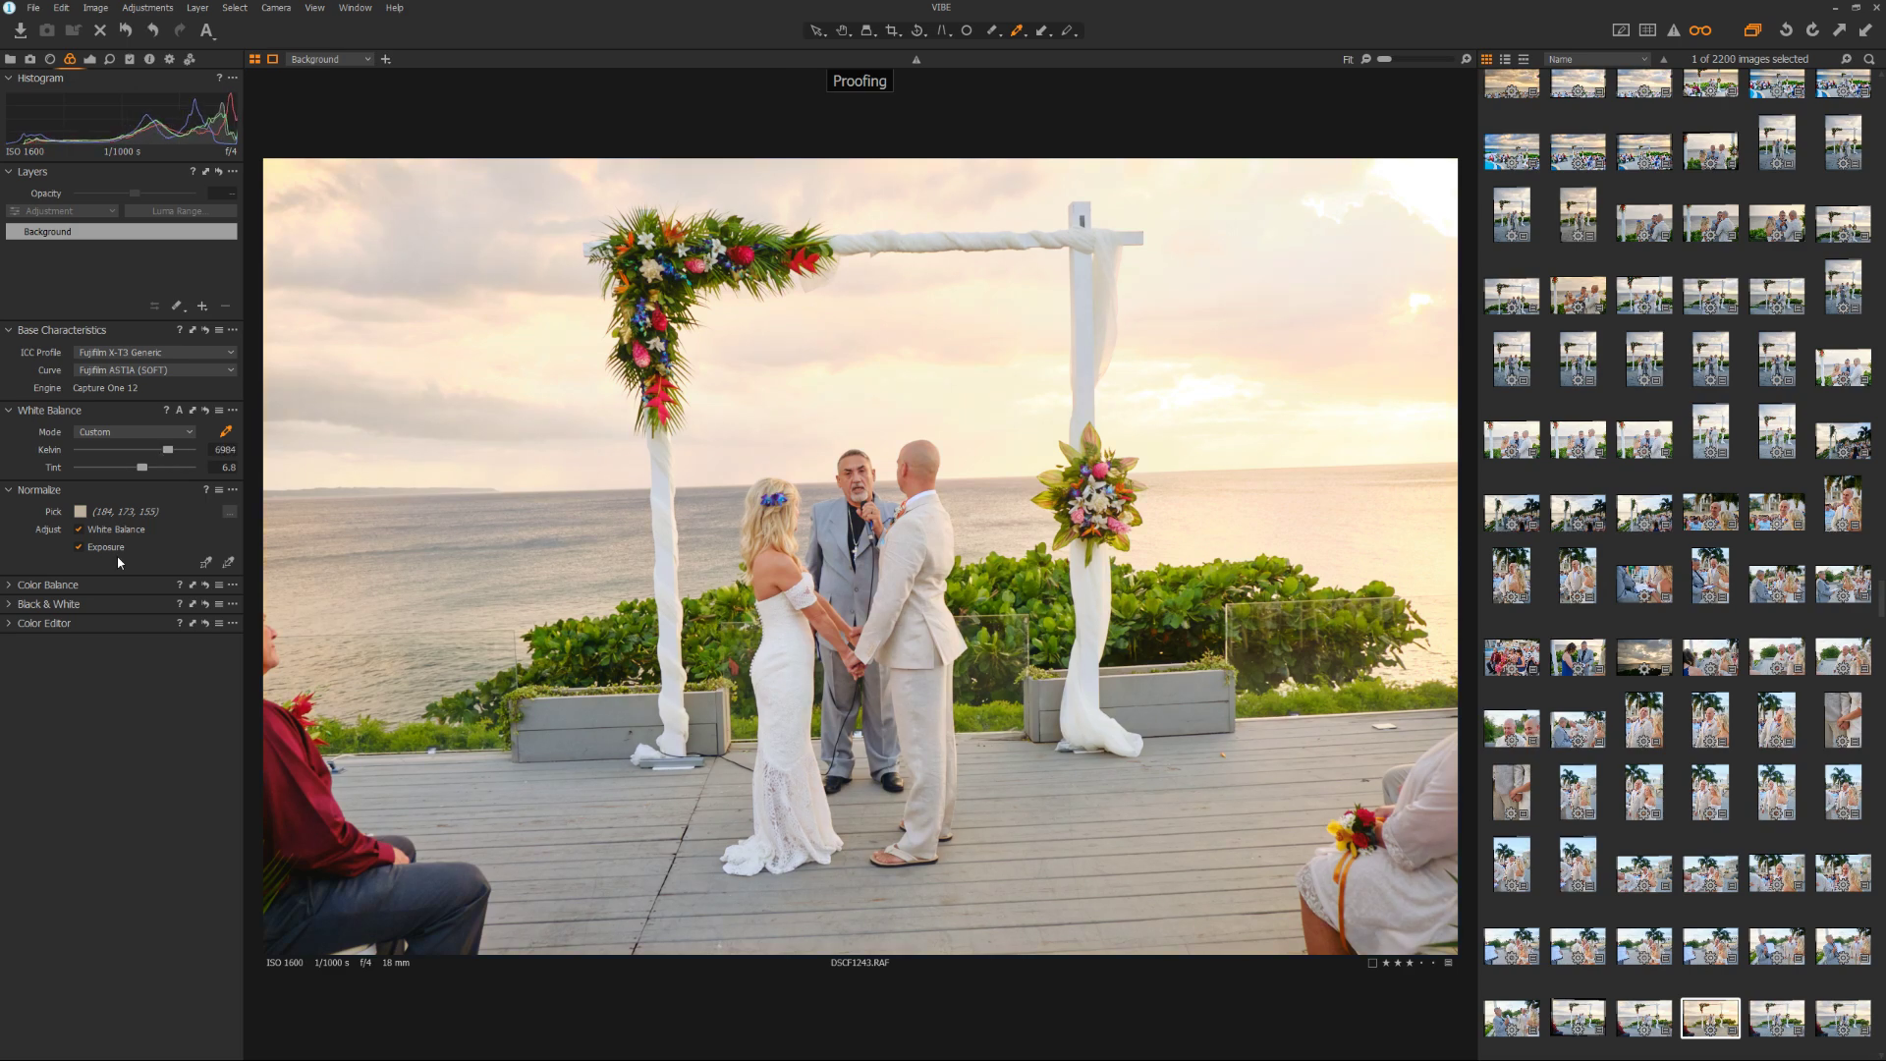
# Reduce Clarity to 16 and Structure to 14 on DSCF1243.RAF
pyautogui.click(89, 59)
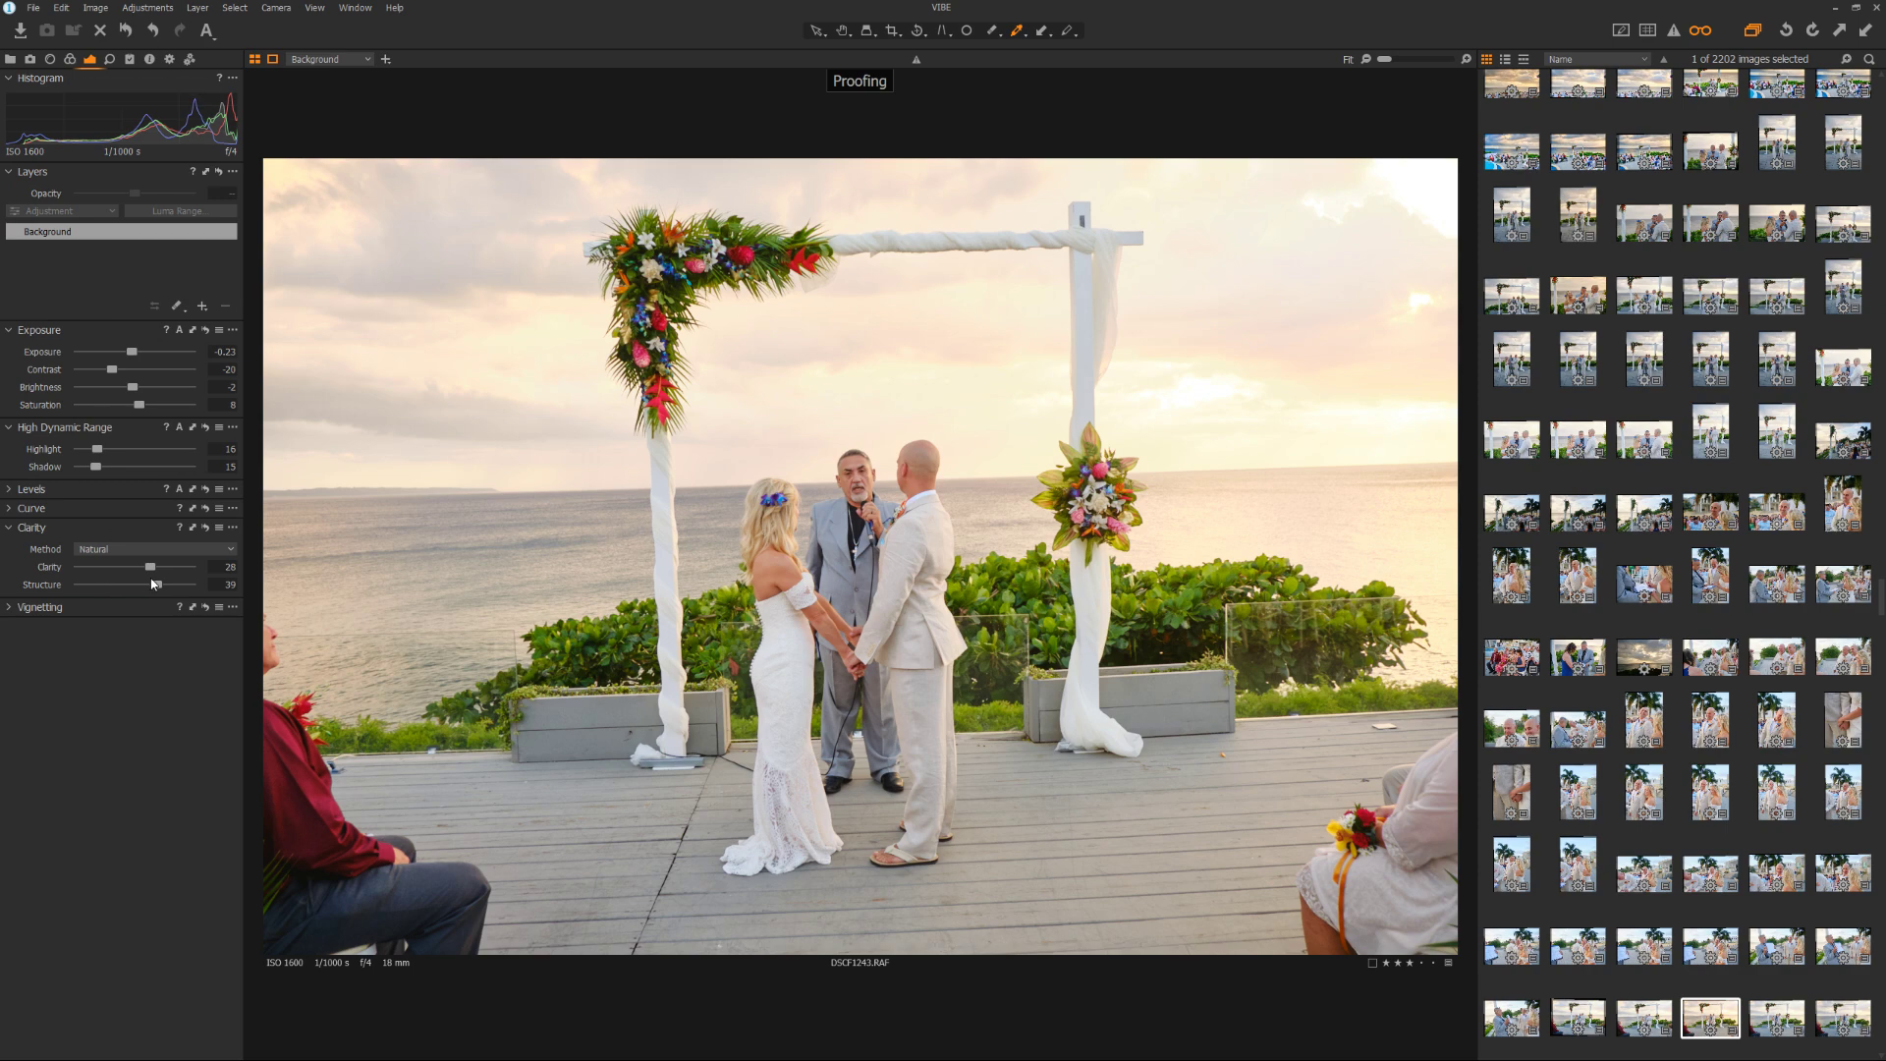
pyautogui.moveTo(157, 587); pyautogui.dragTo(143, 574)
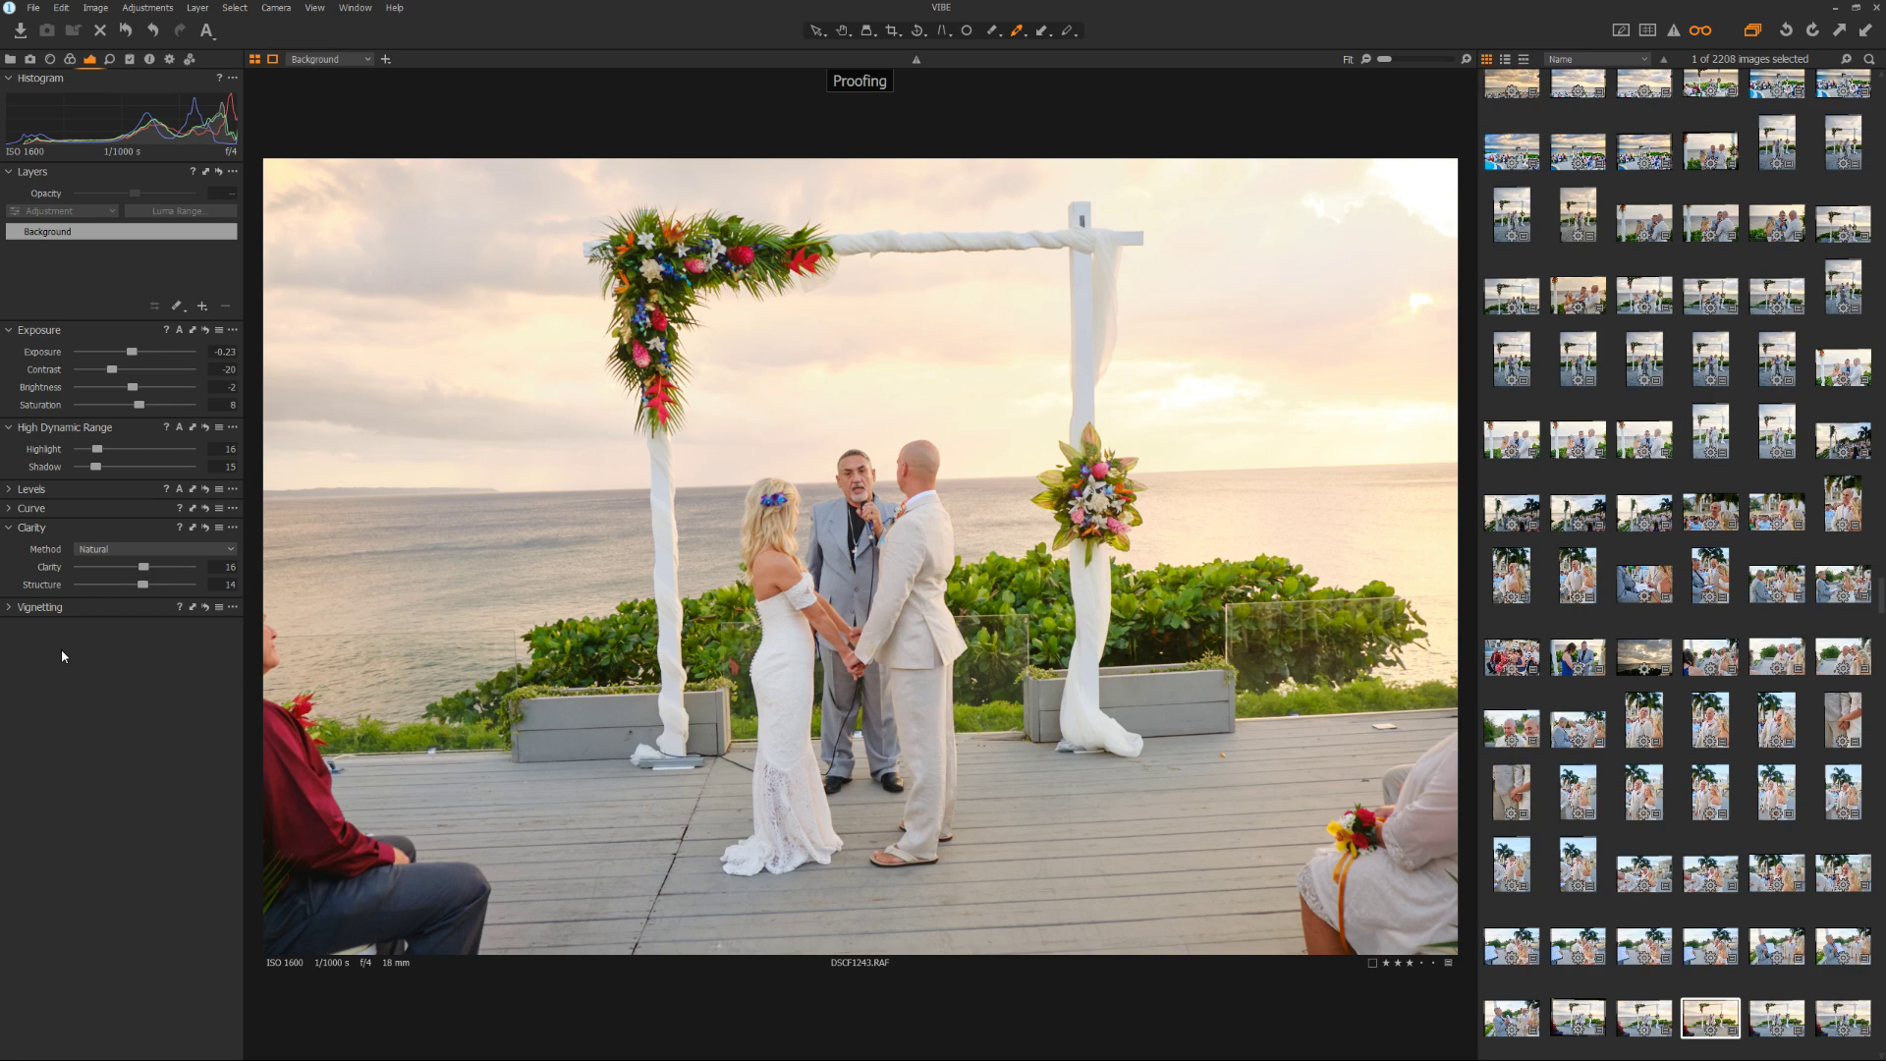
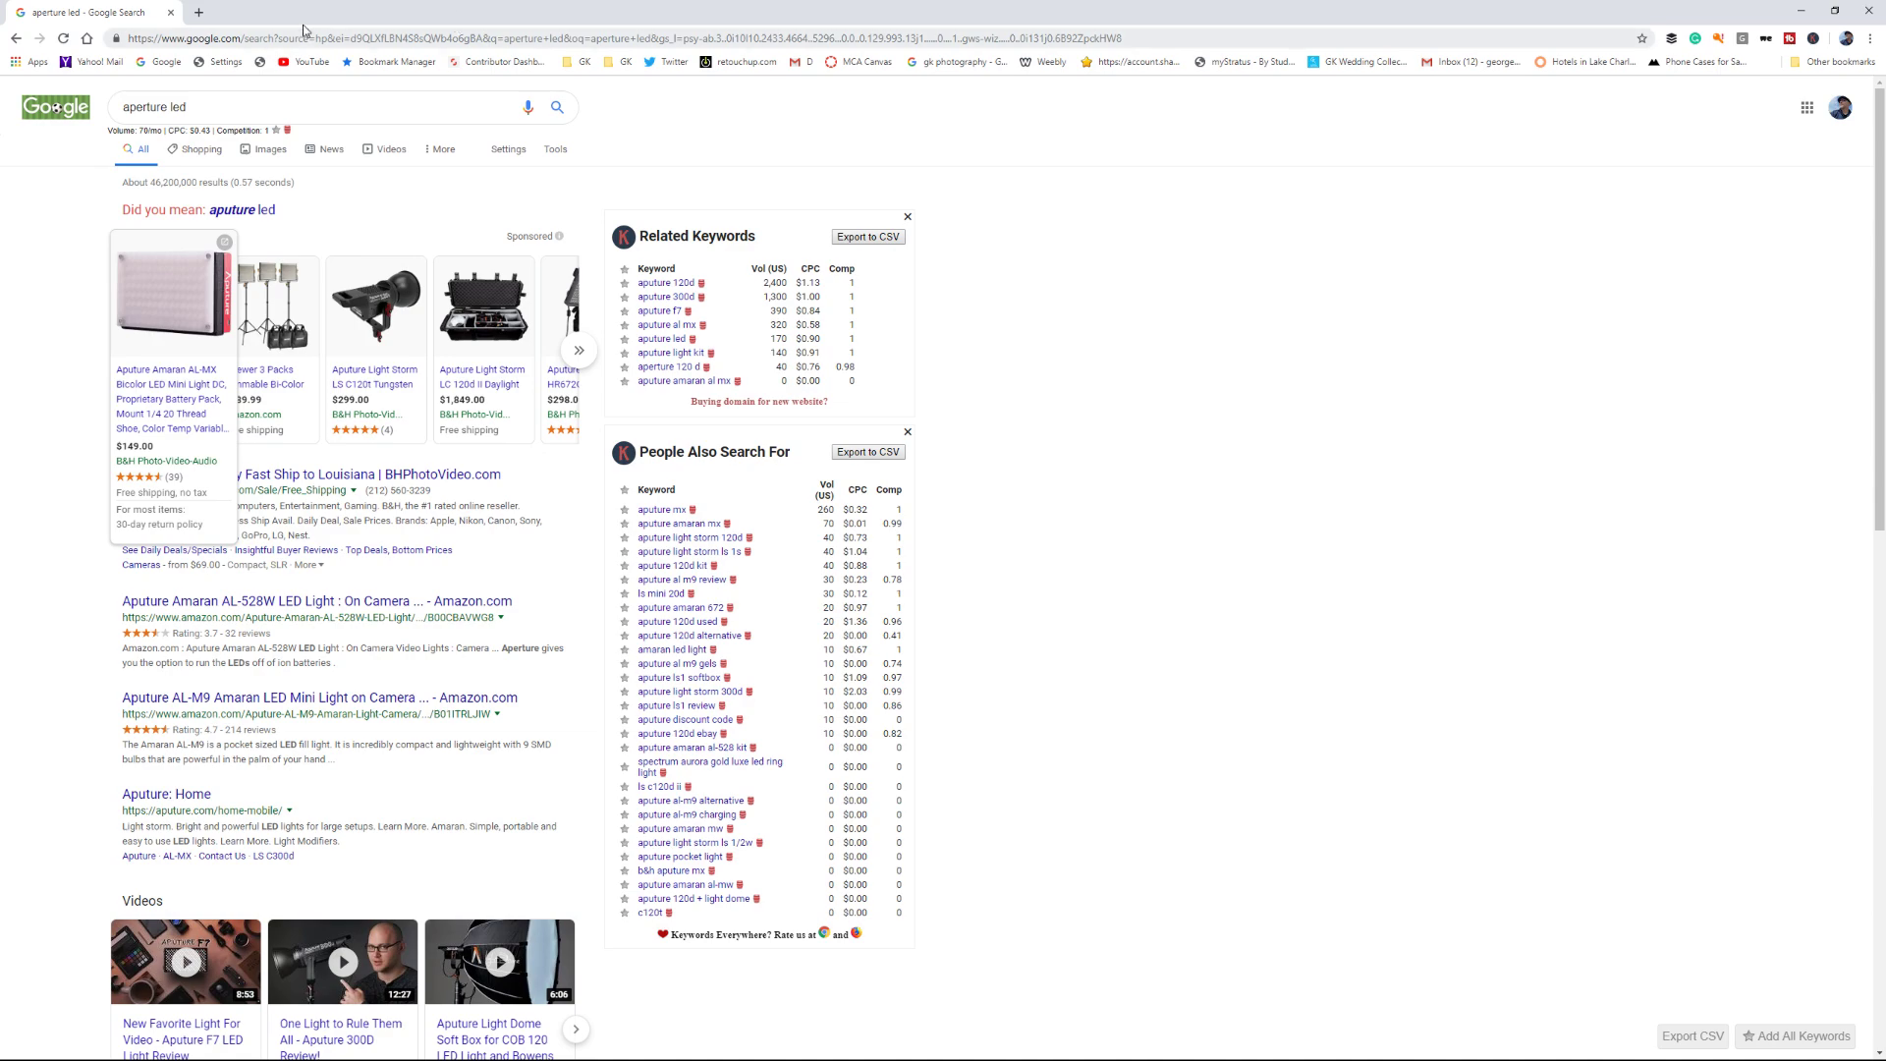
# Search Google for UH-72 and look through the image results of the helicopter
pyautogui.click(175, 63)
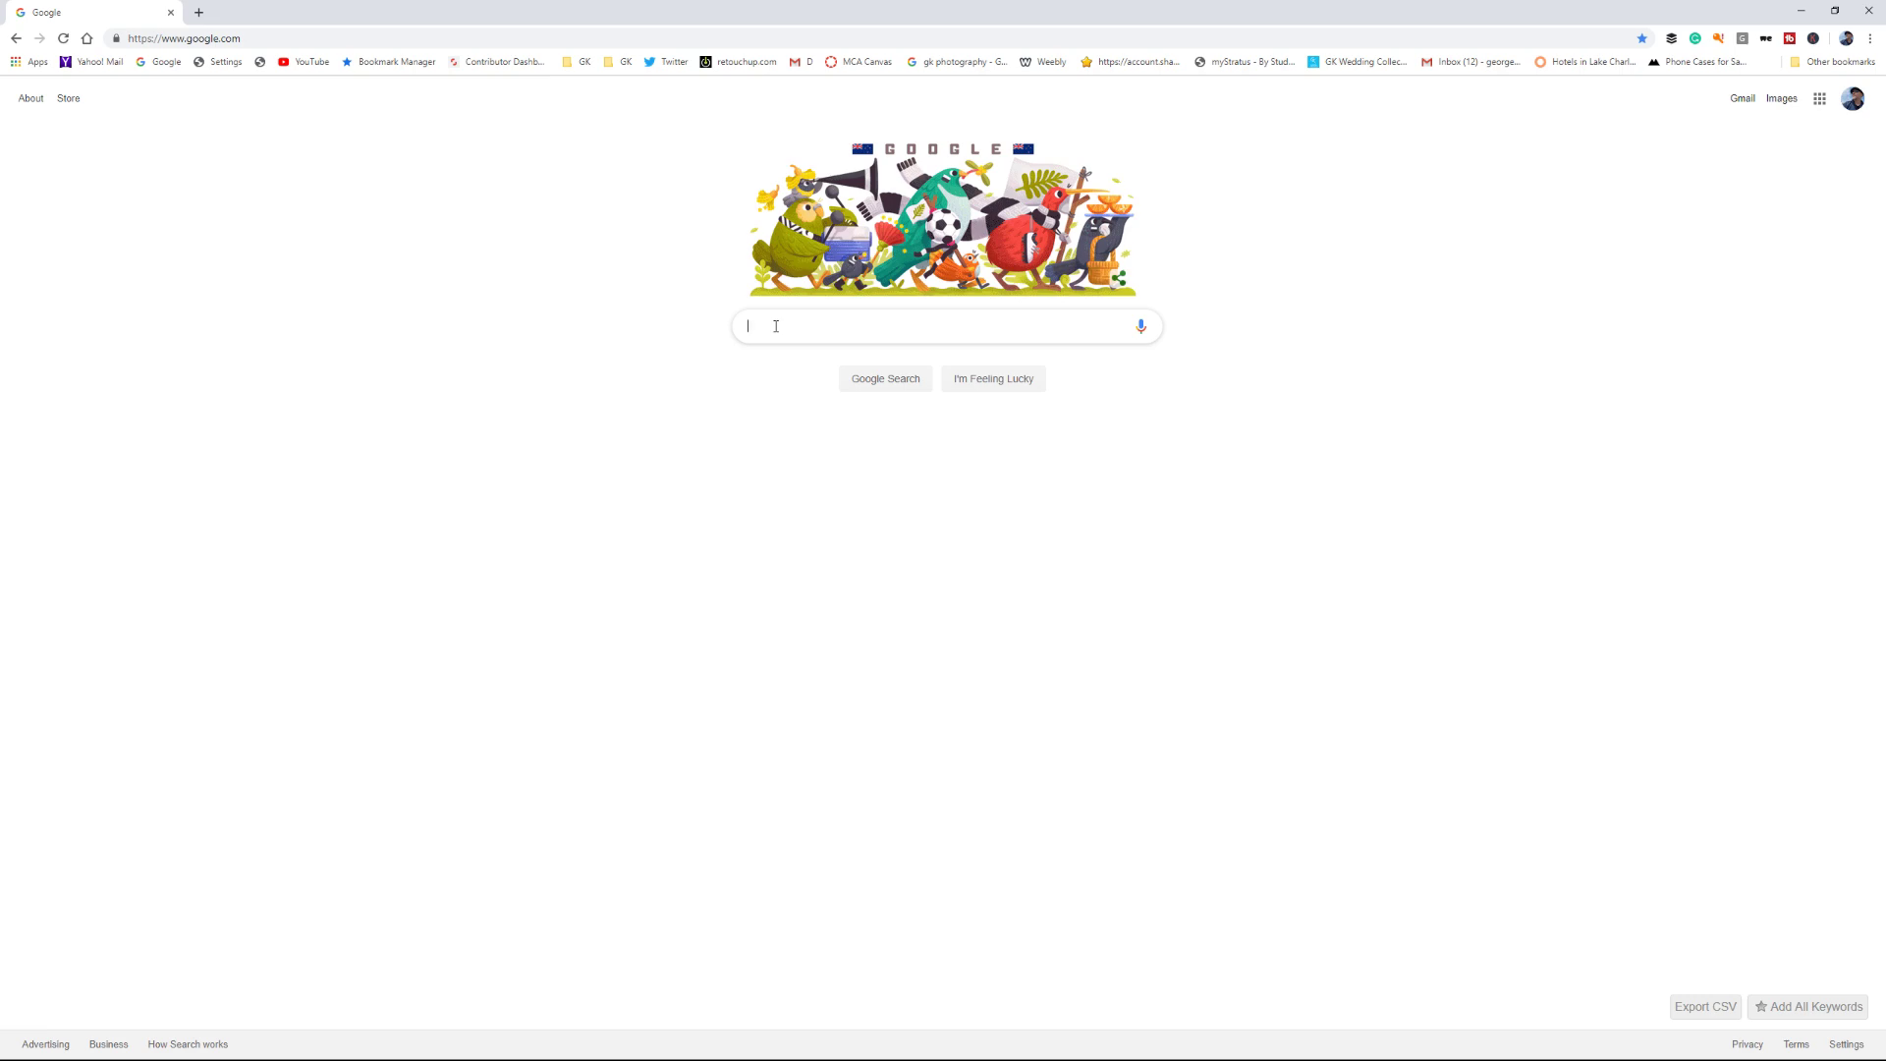
pyautogui.write('UH-7')
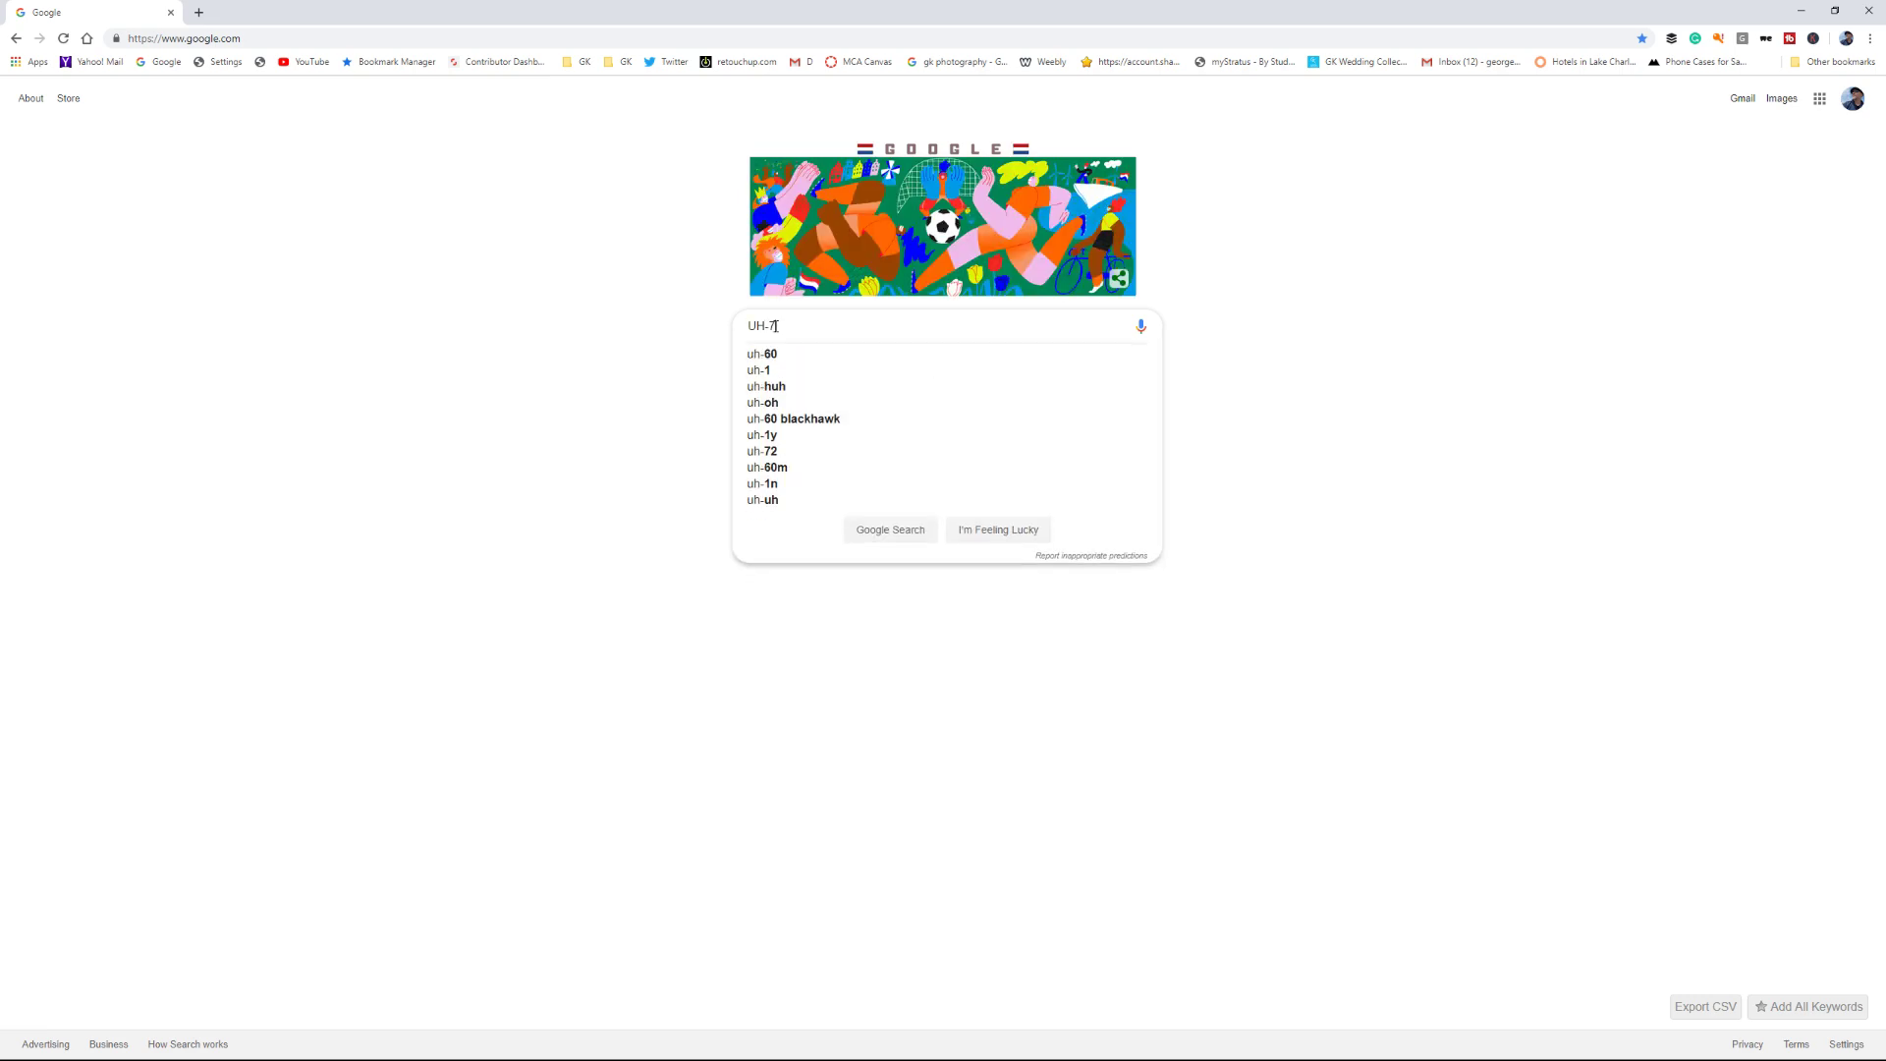
pyautogui.write('2')
pyautogui.press('Return')
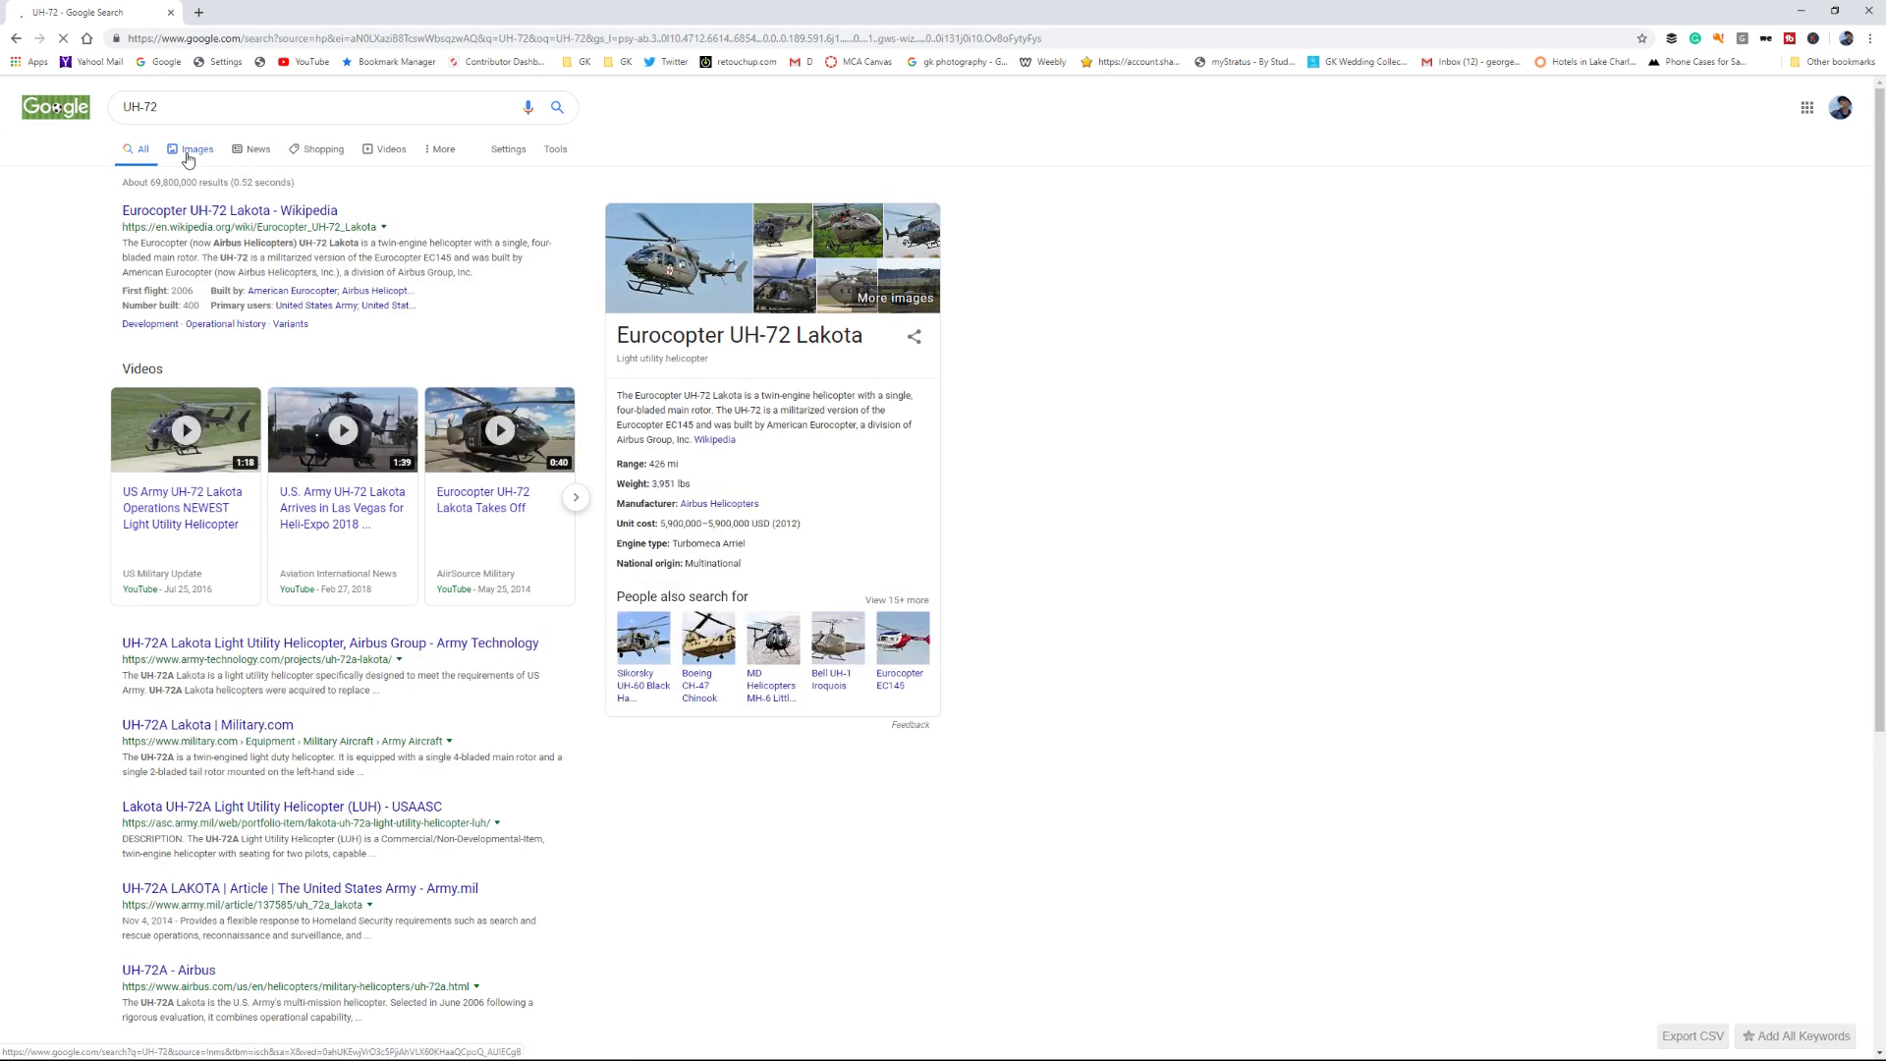
pyautogui.click(189, 158)
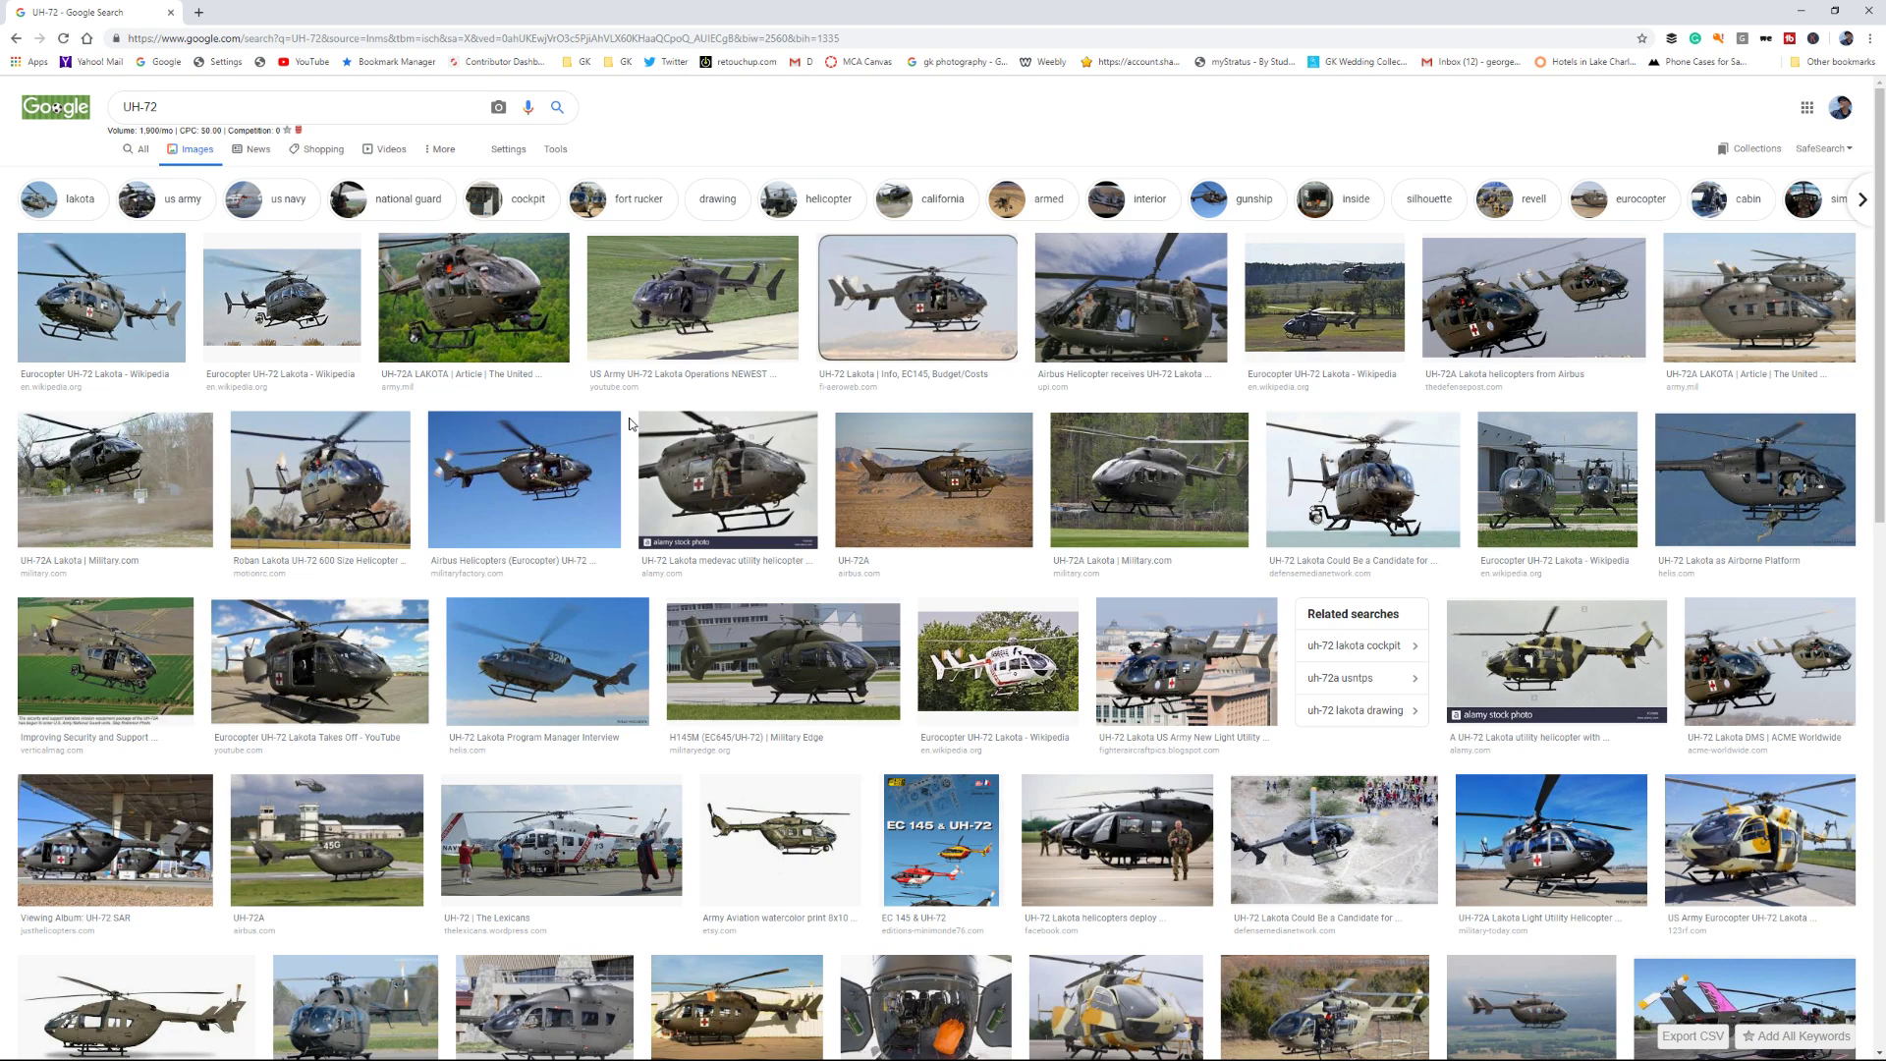
pyautogui.click(699, 678)
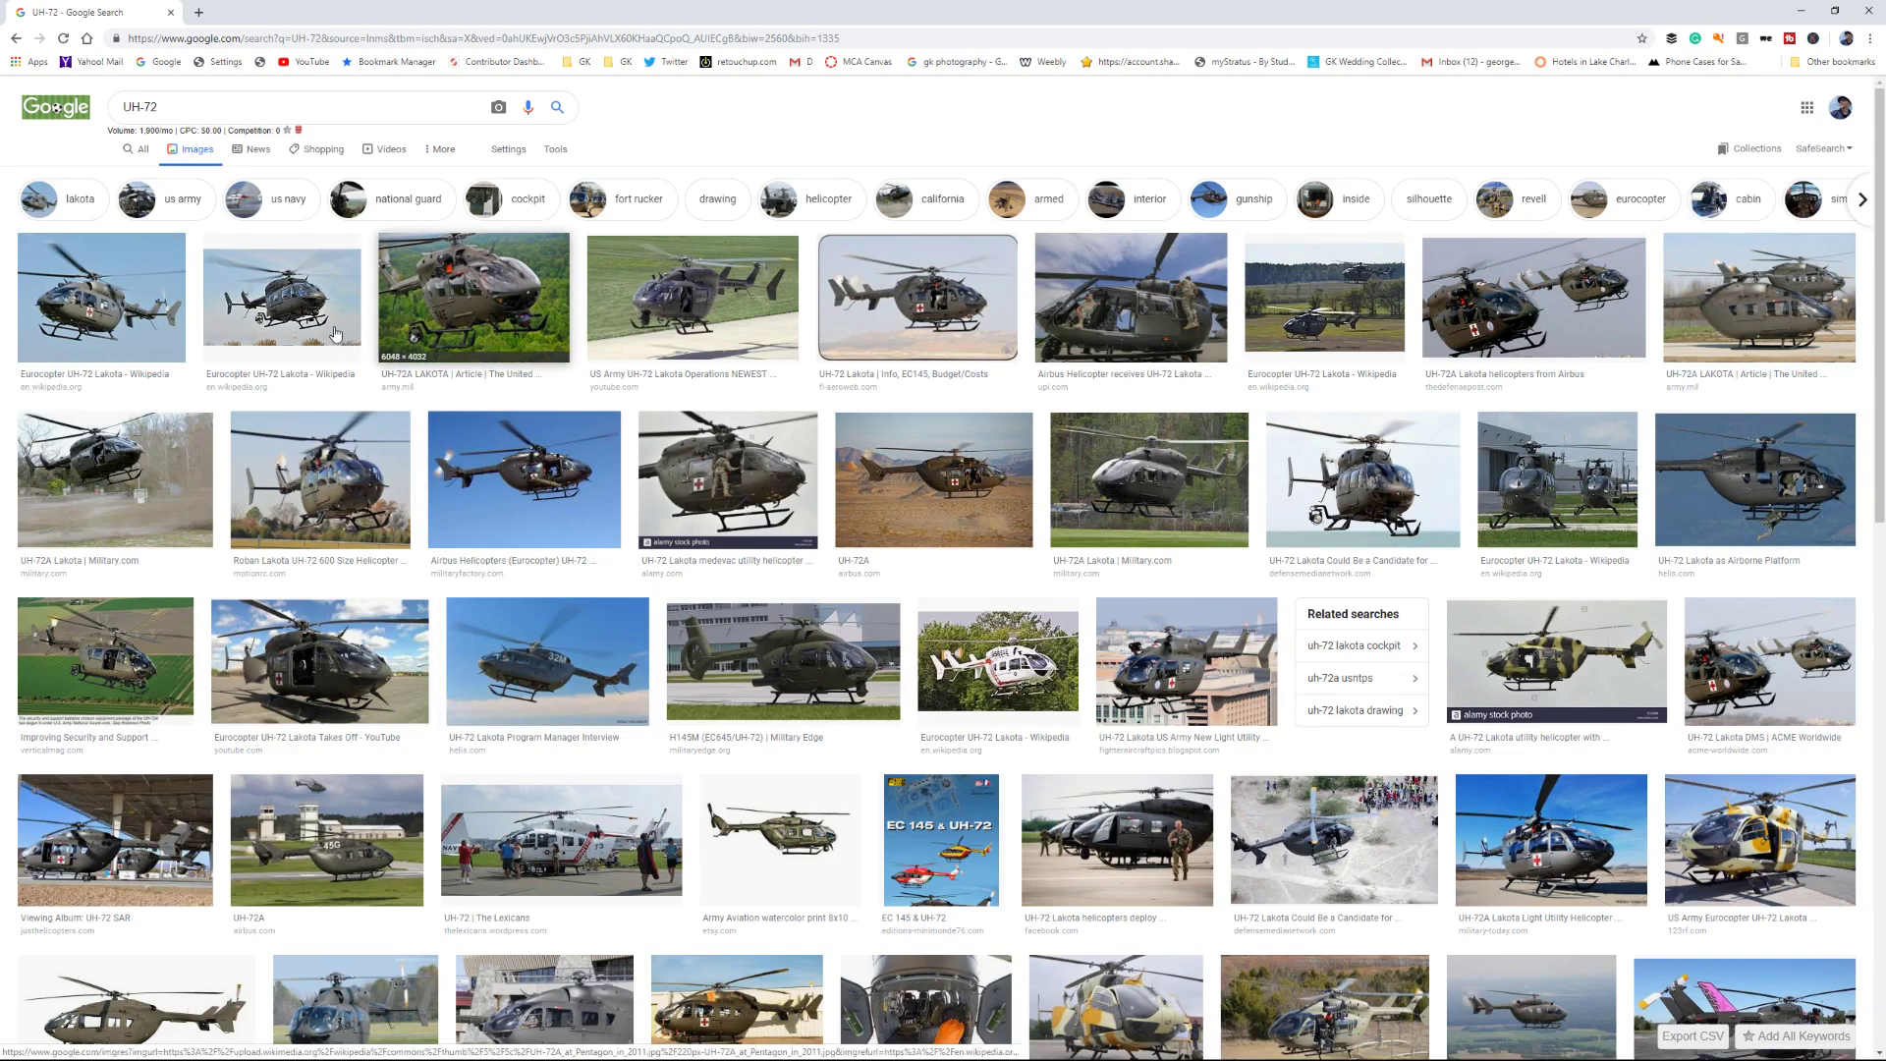
pyautogui.moveTo(165, 107); pyautogui.dragTo(67, 111)
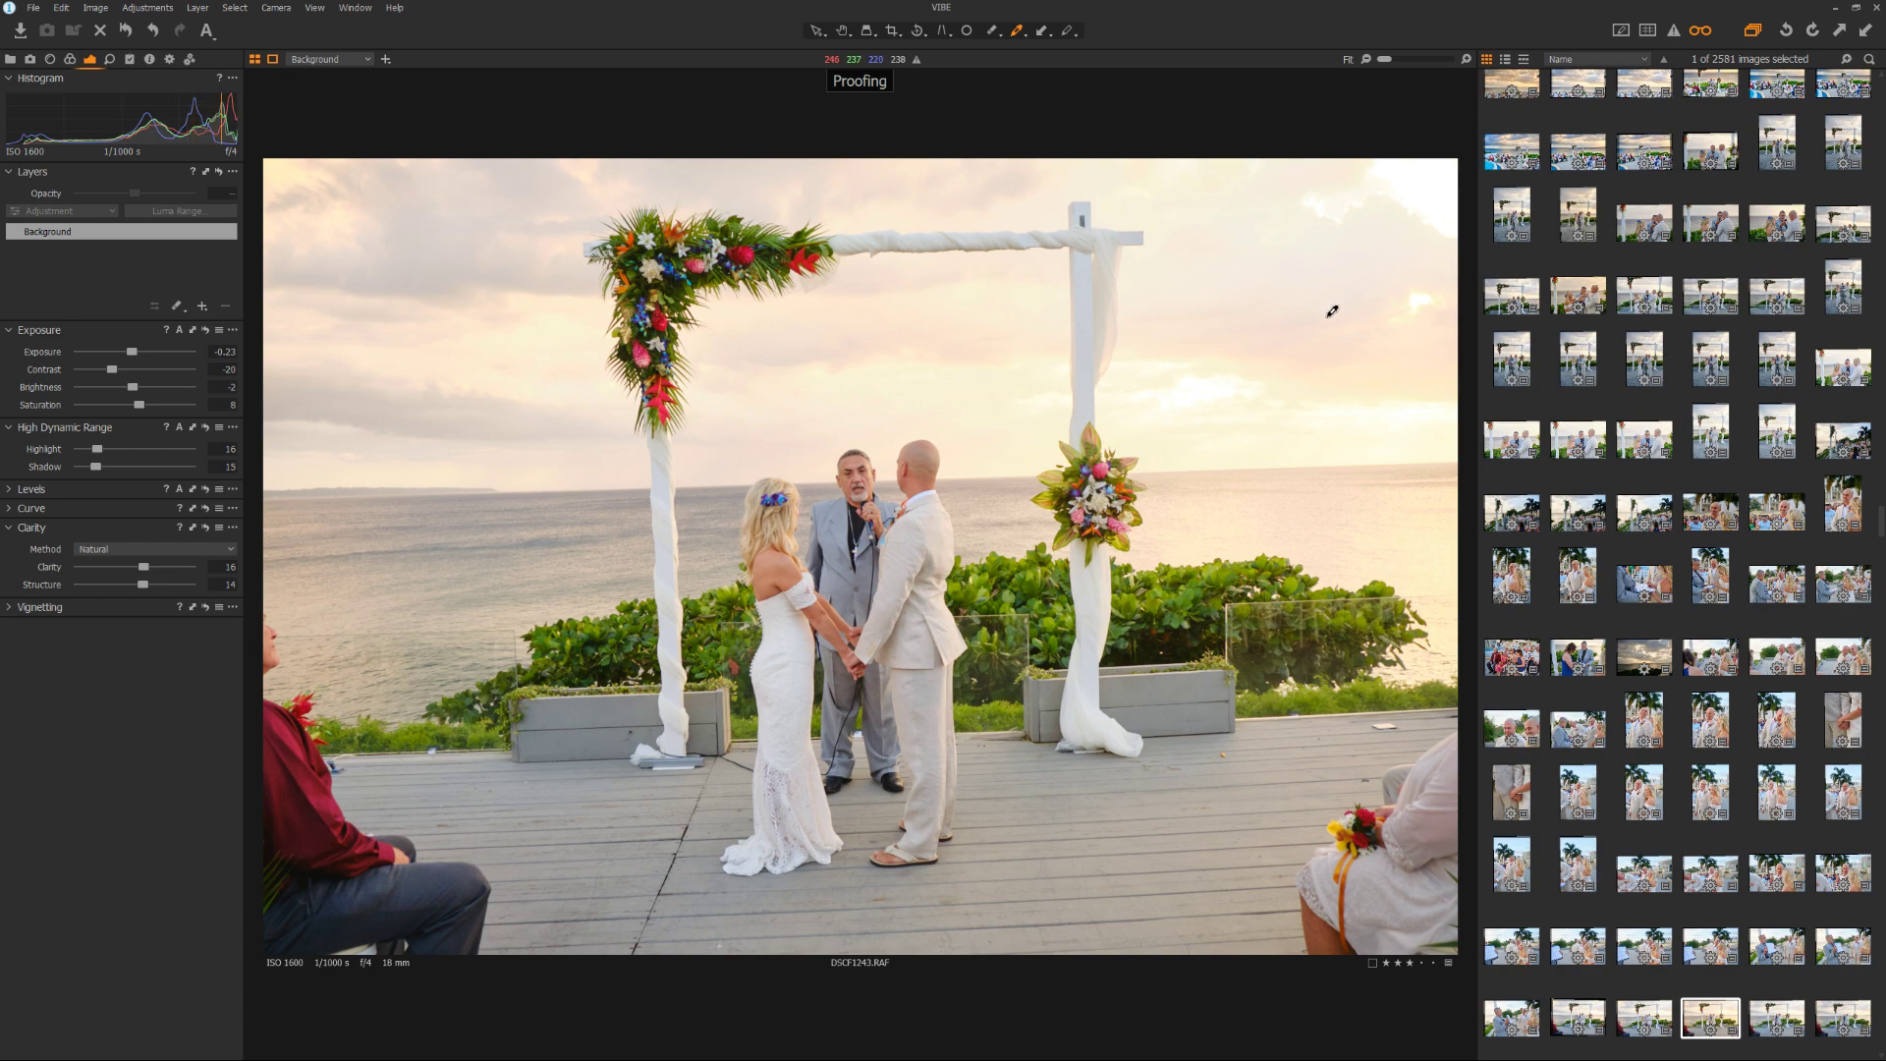
# Switch to Capture One and browse from the ceremony photo DSCF1217.RAF down to the kiss photo DSCF1247.RAF
pyautogui.click(1588, 724)
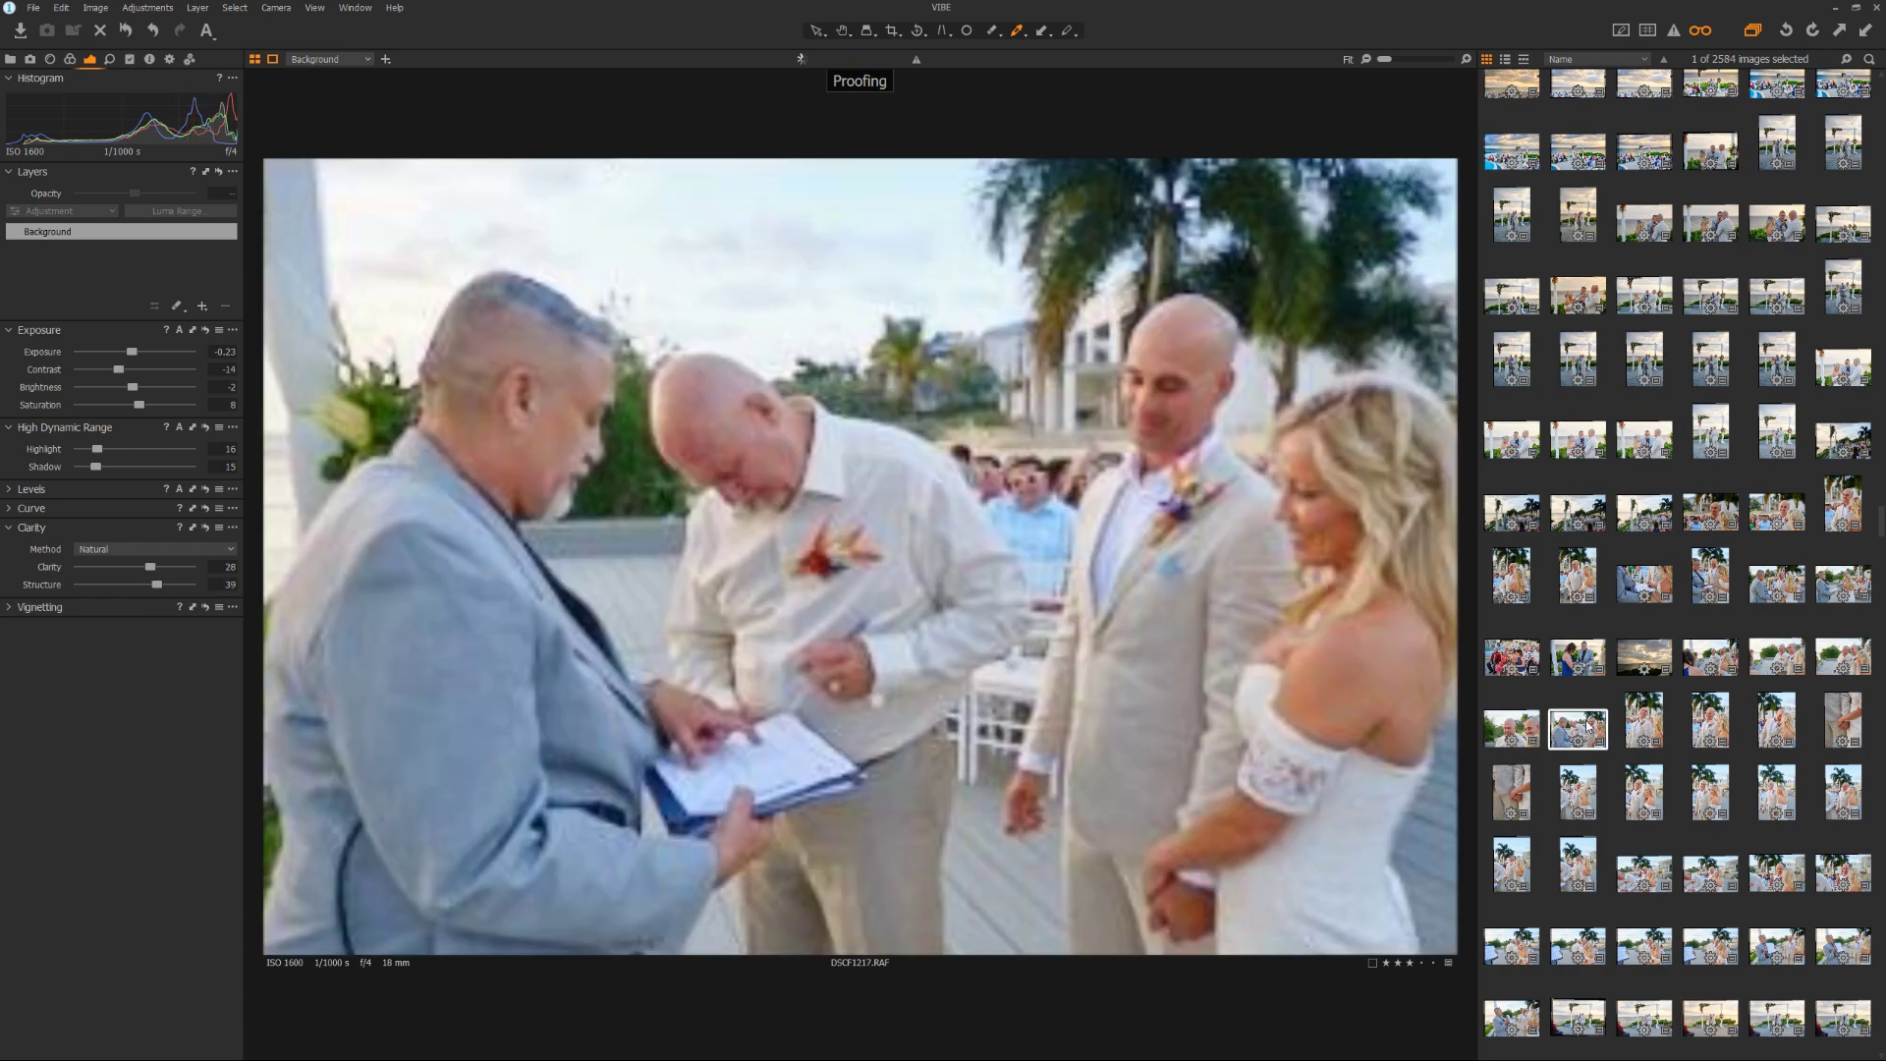
pyautogui.press('Down')
pyautogui.press('Down')
pyautogui.press('Down')
pyautogui.press('Down')
pyautogui.press('Down')
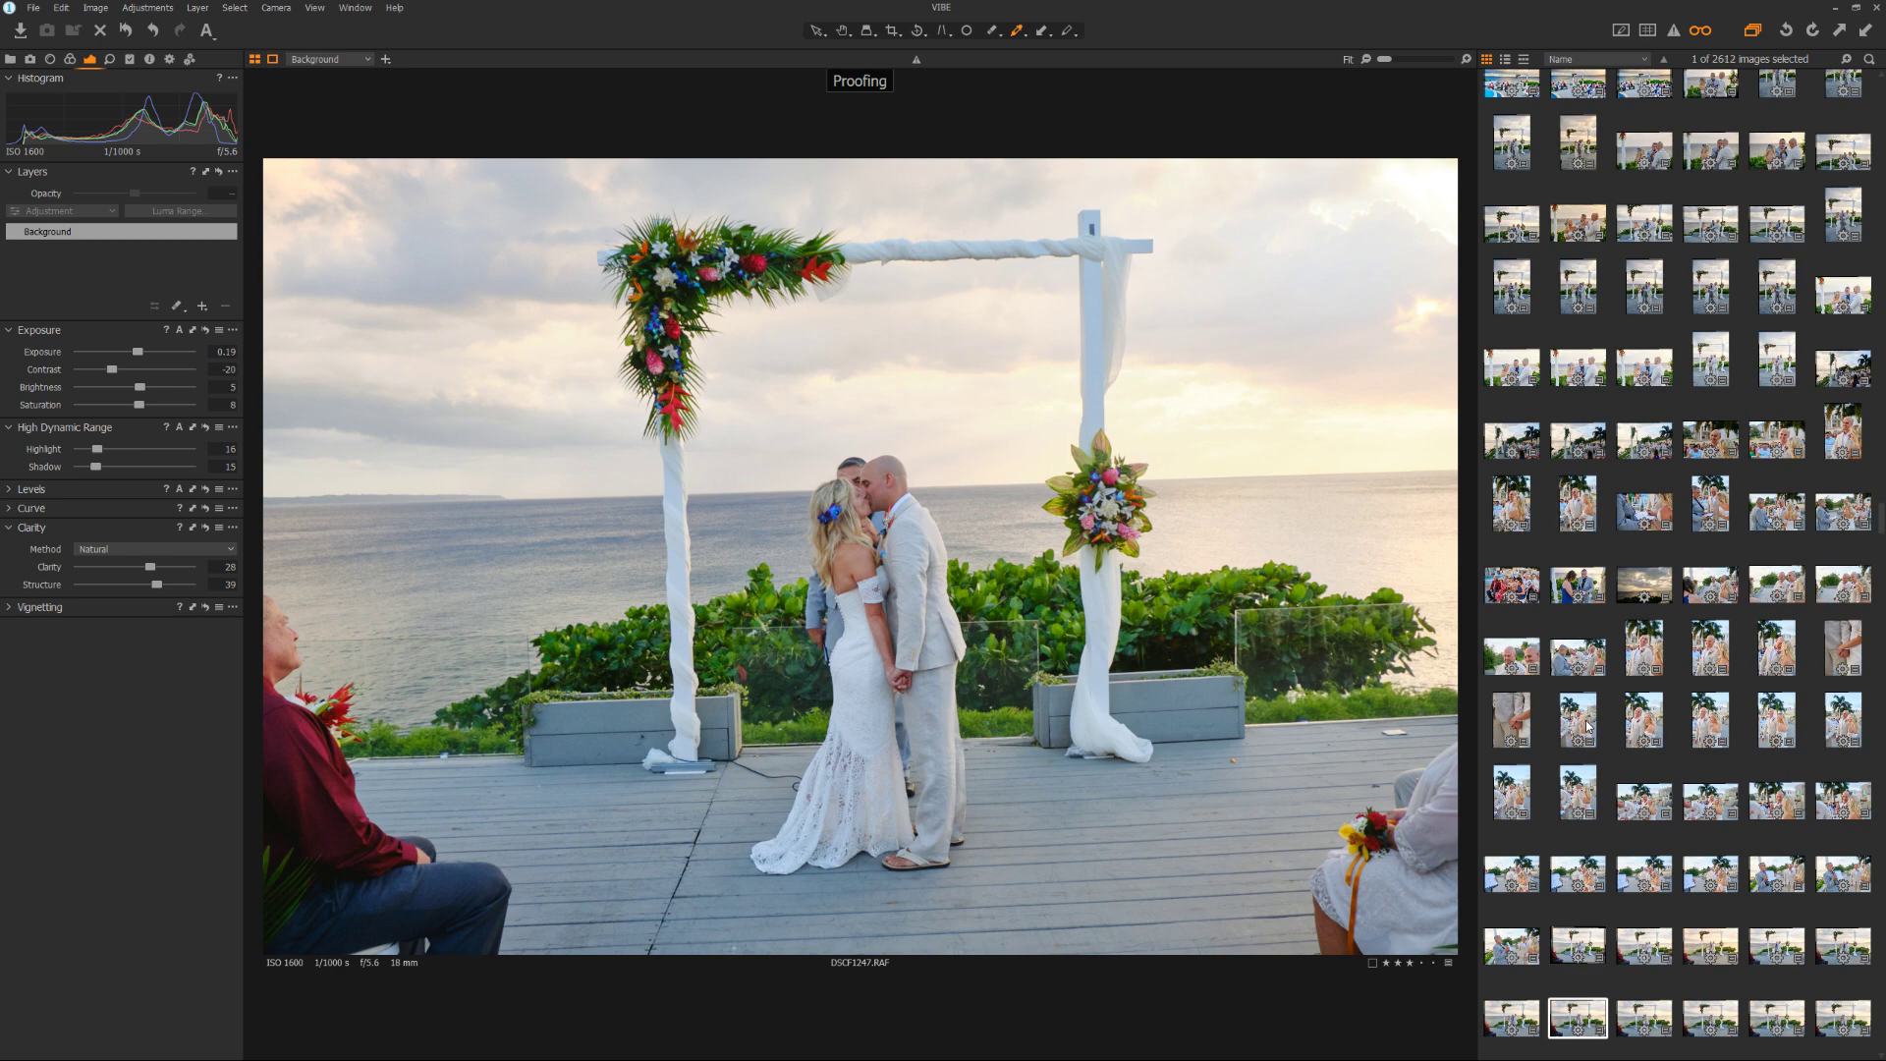
# On the dip kiss photo DSCF1266.RAF, set the white balance by sampling the white fabric on the arch's crossbar
pyautogui.click(1588, 725)
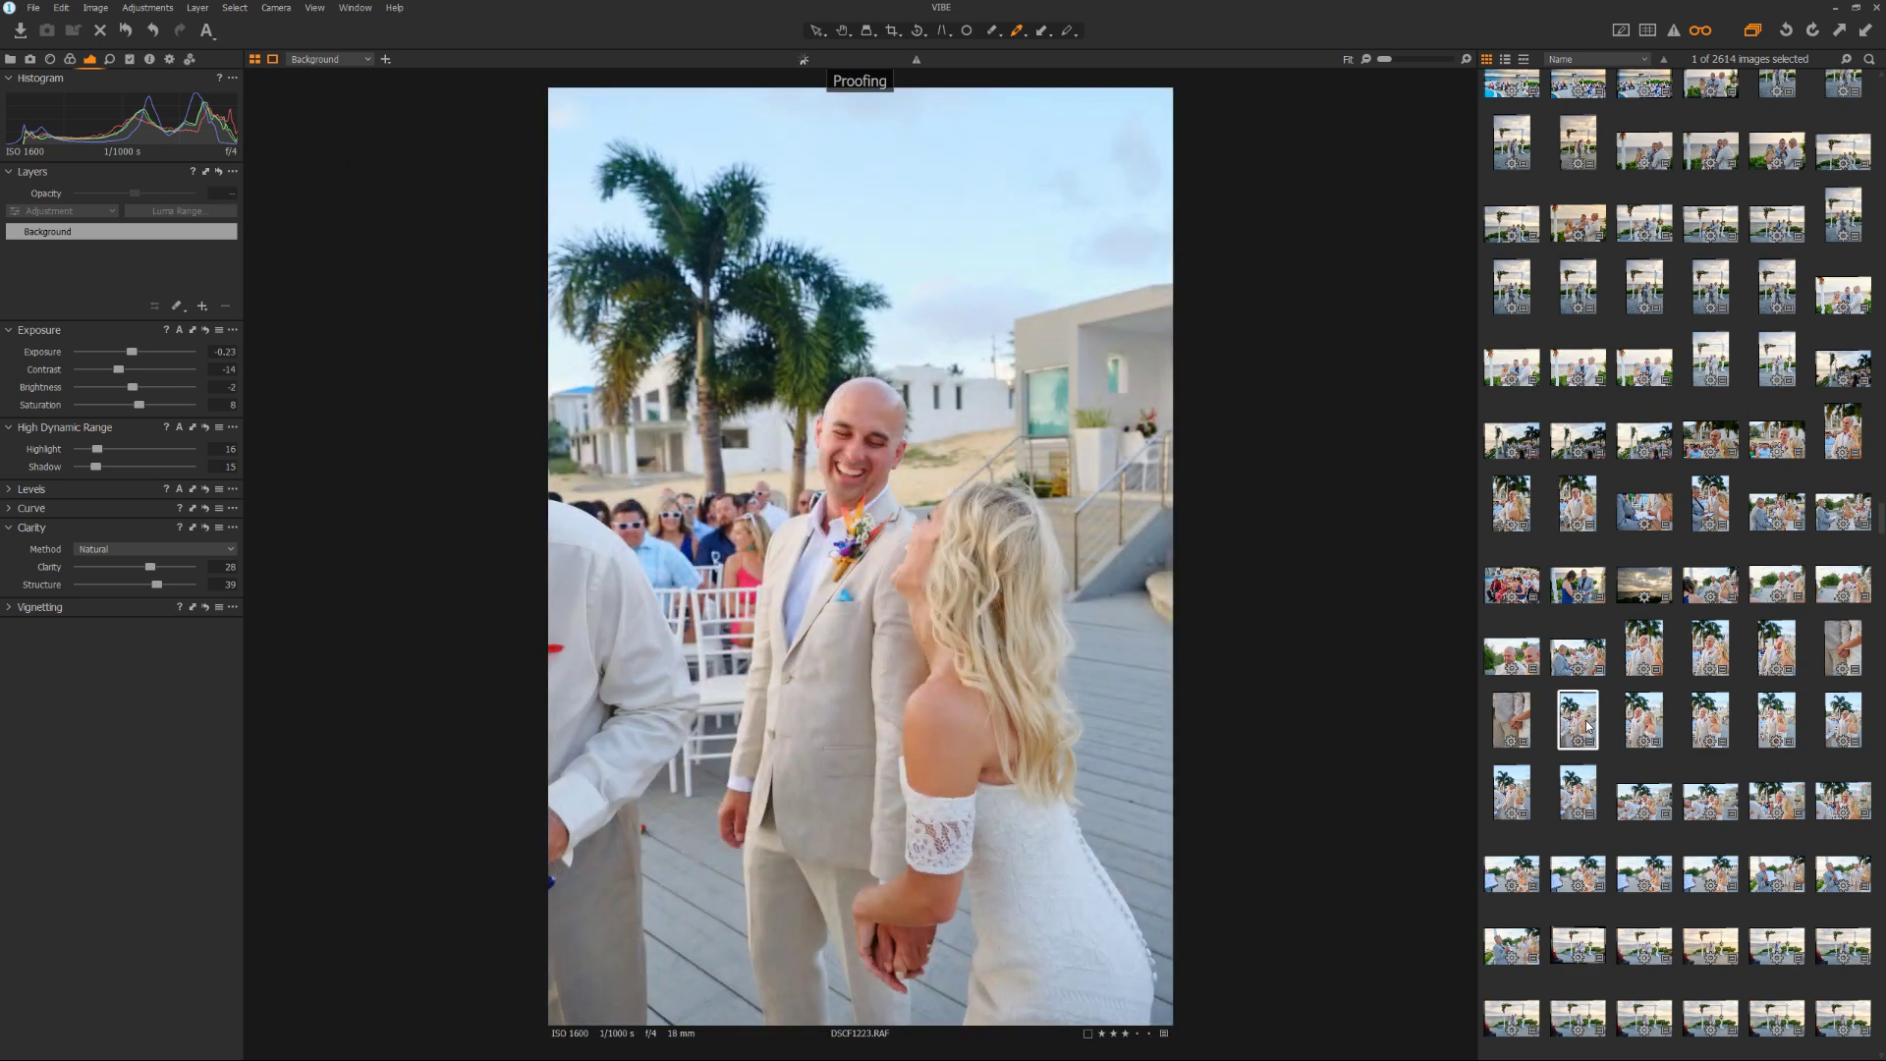
pyautogui.click(1646, 720)
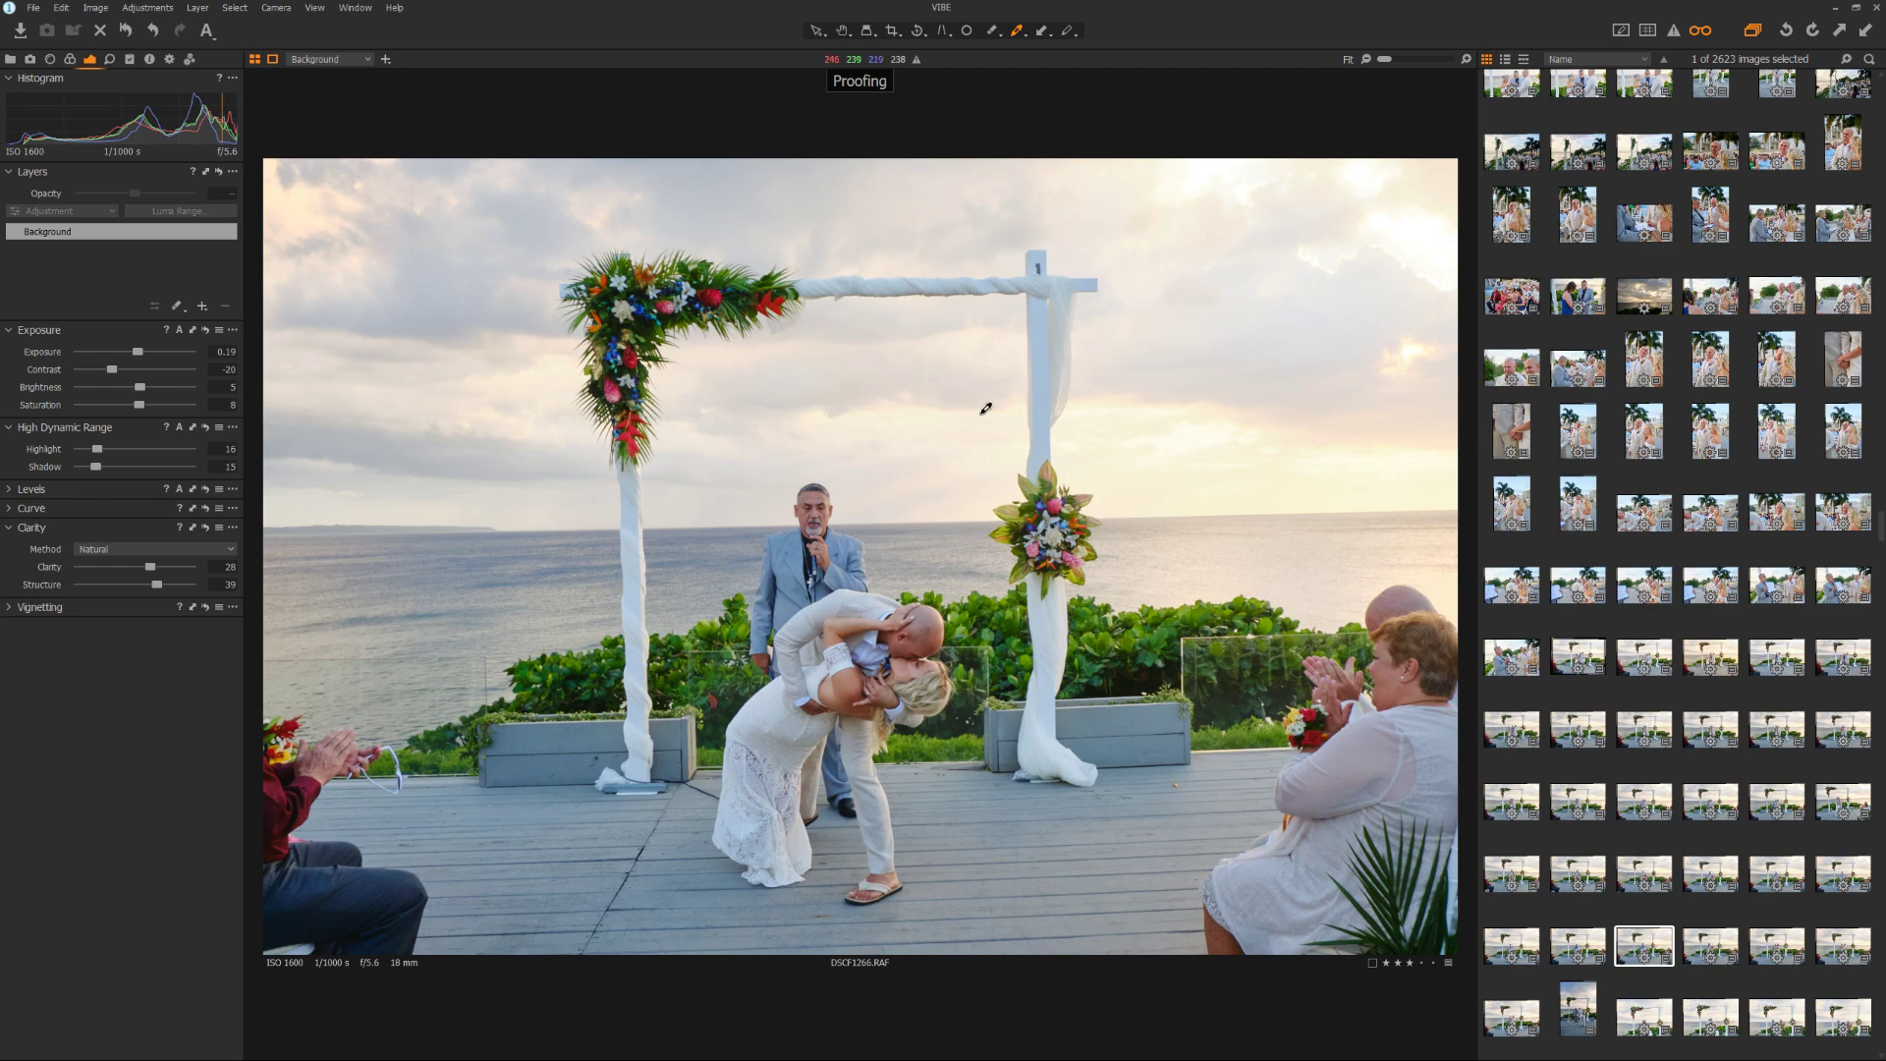
pyautogui.click(968, 283)
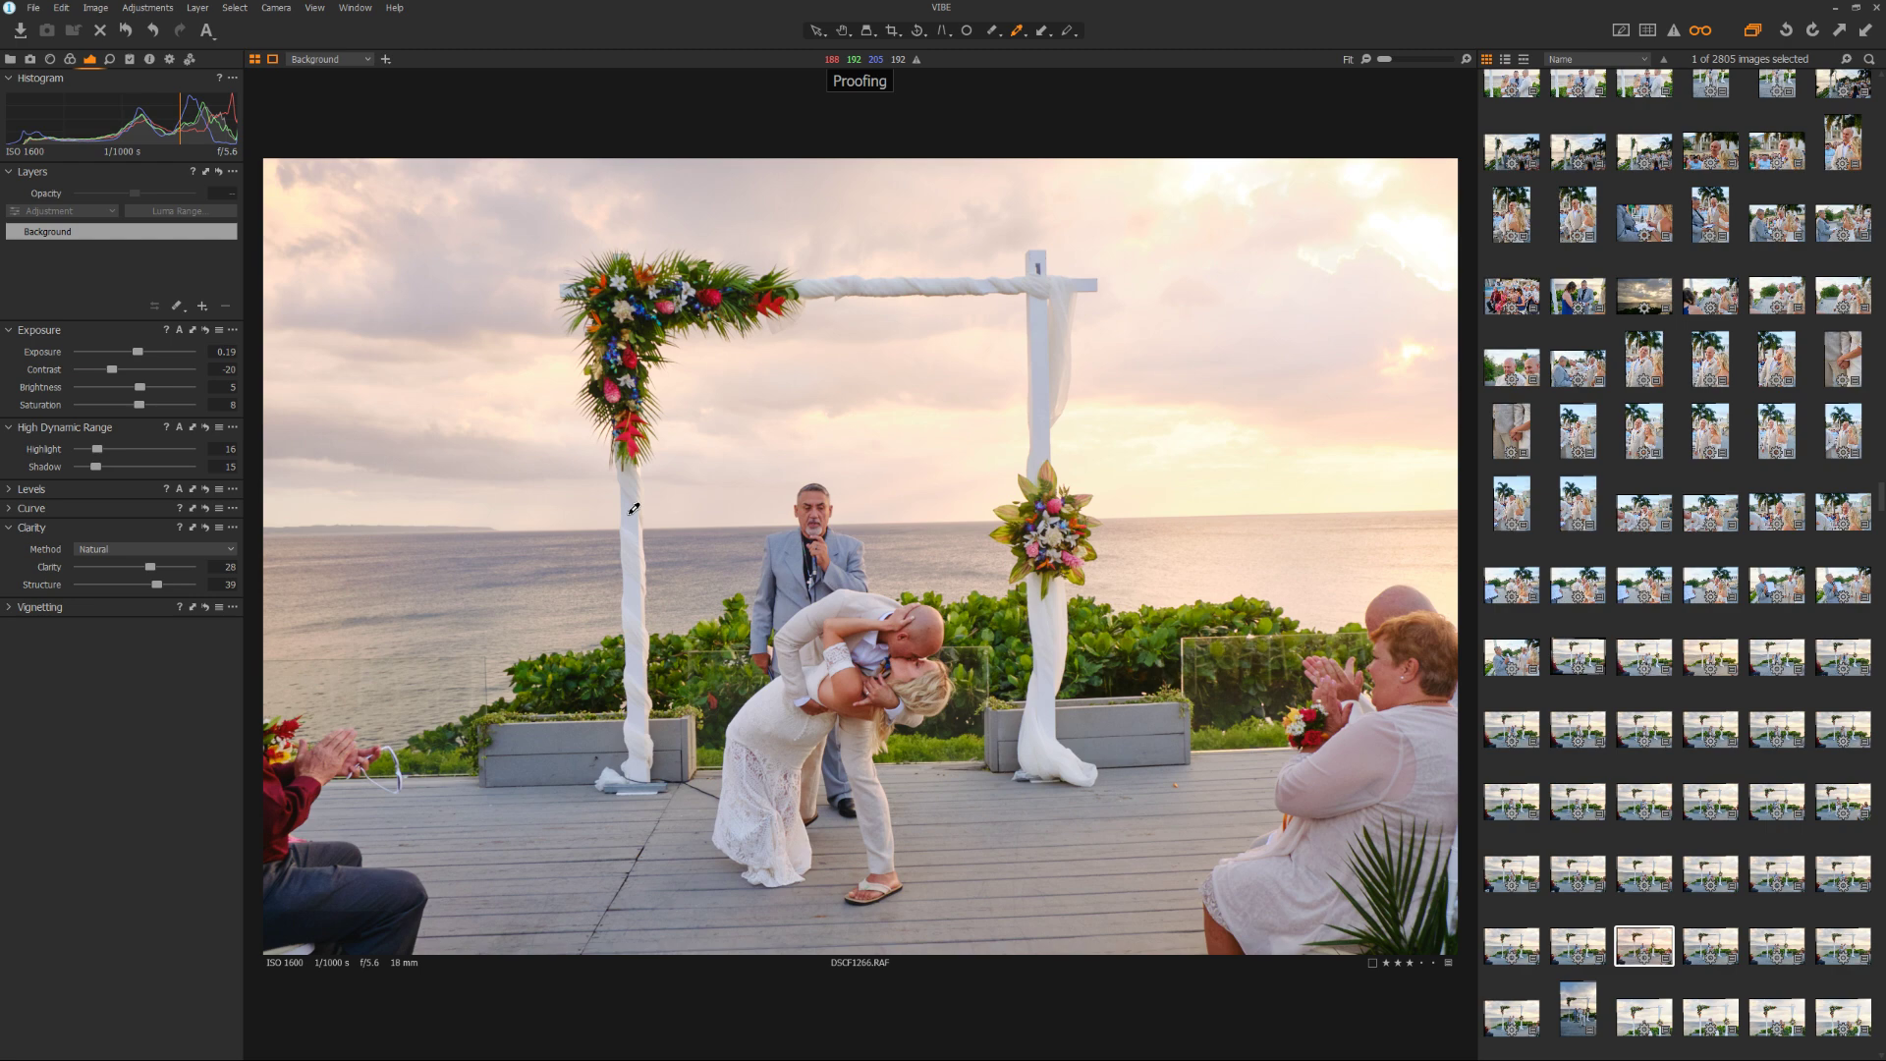
# Switch to Photoshop and view the open wedding images from the black-and-white rings crop back to the cake-cutting photo DSCF2537.jpg
pyautogui.click(1837, 8)
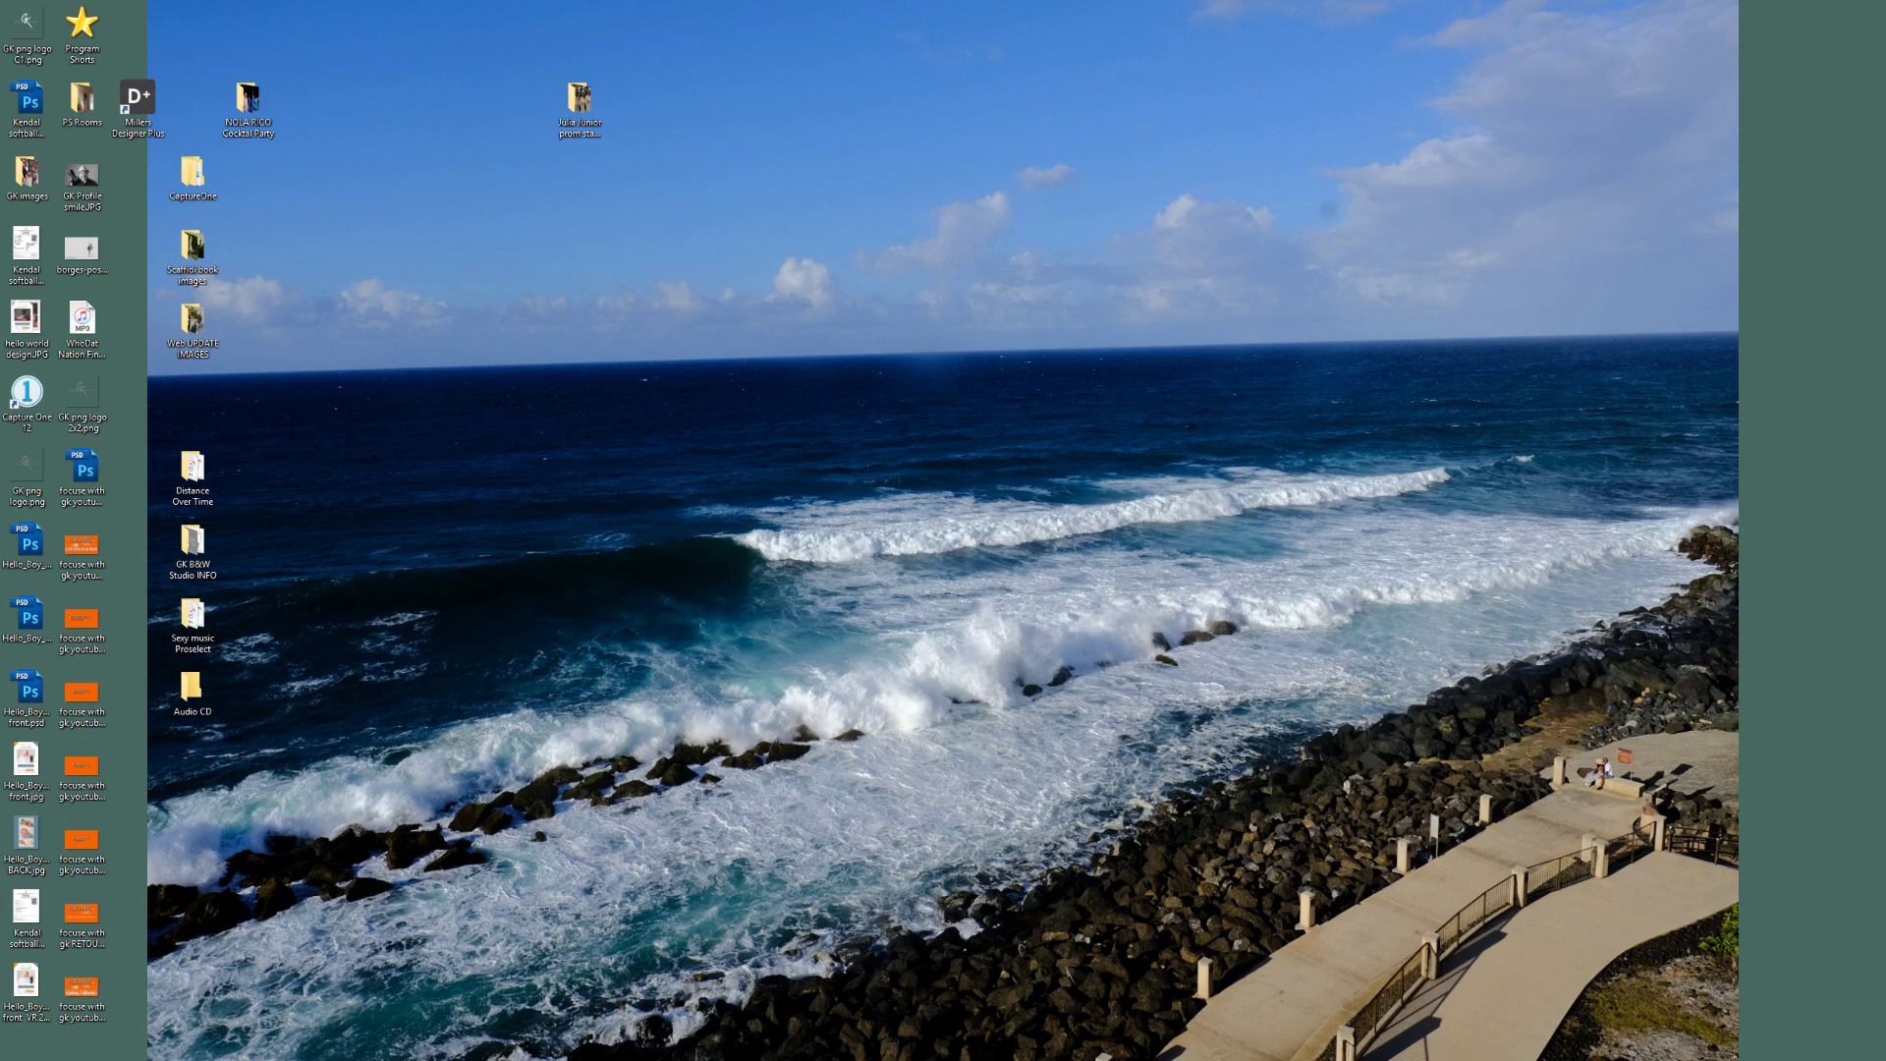
pyautogui.hotkey('alt', 'Tab')
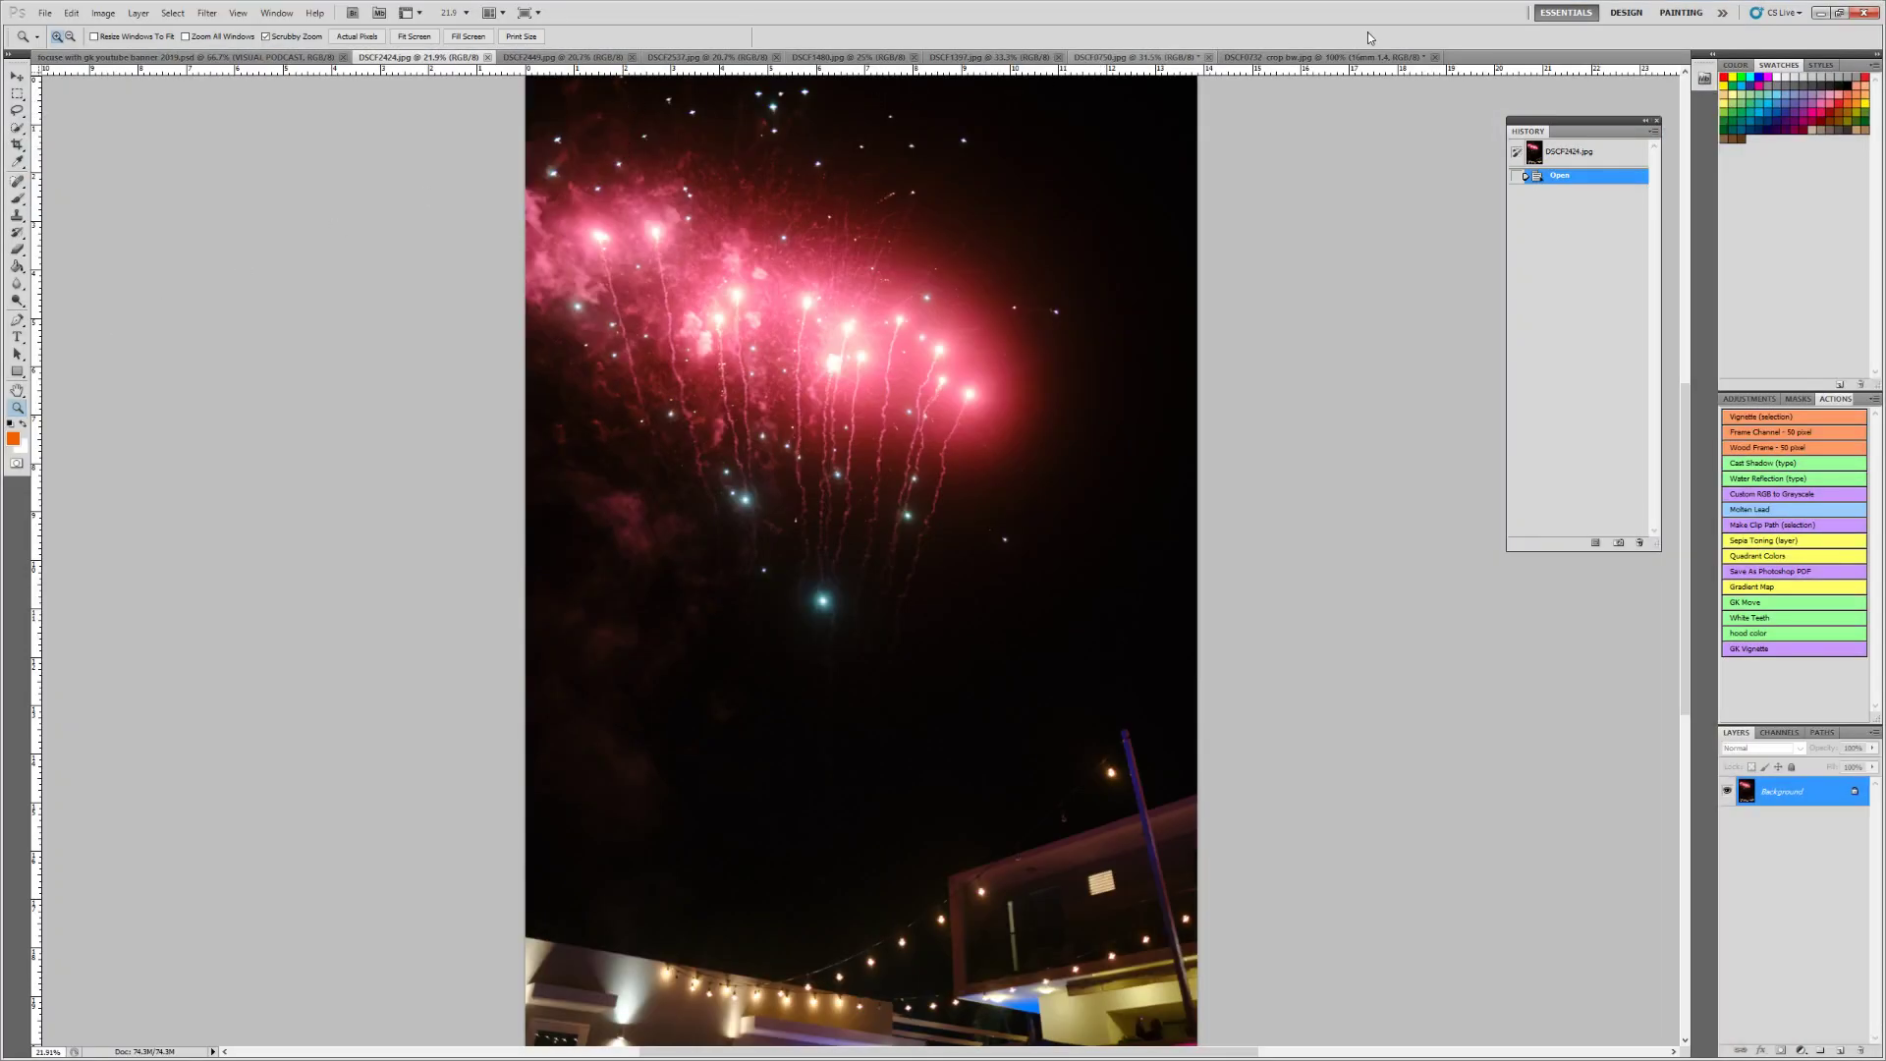
pyautogui.click(1380, 59)
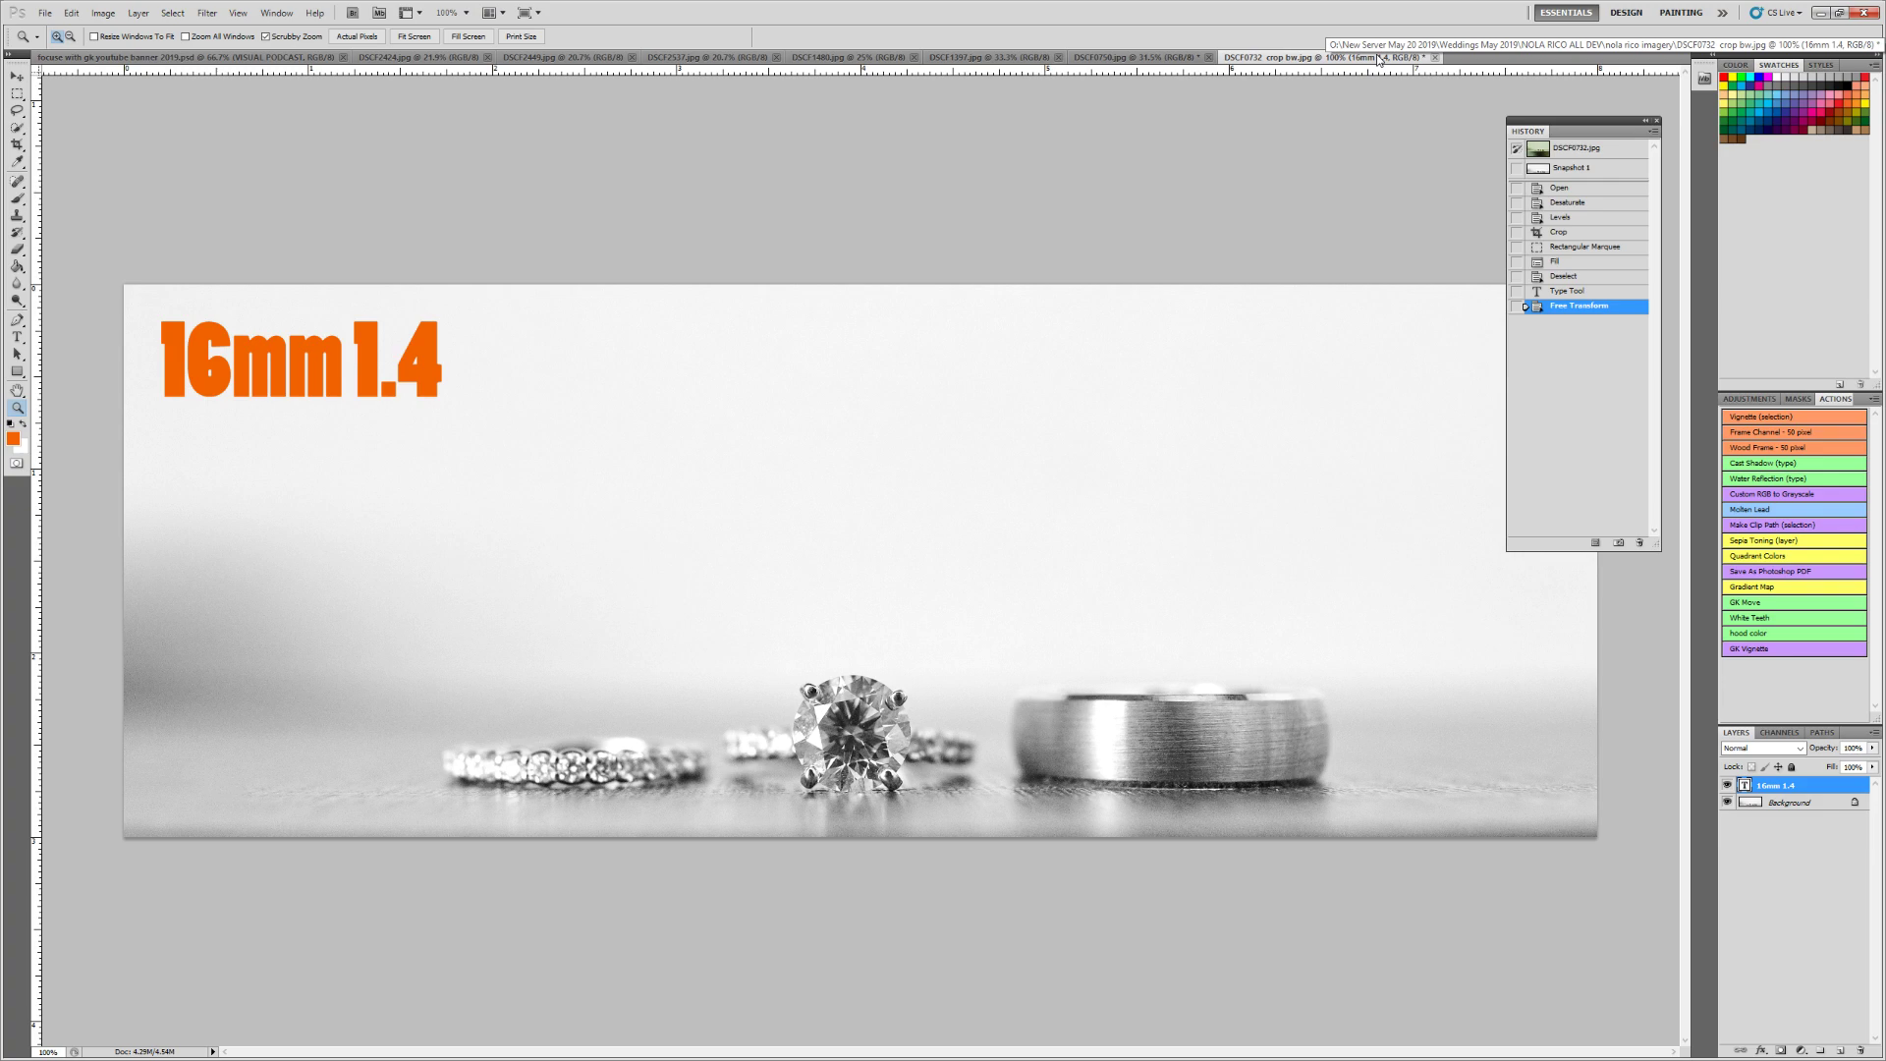
pyautogui.click(1159, 57)
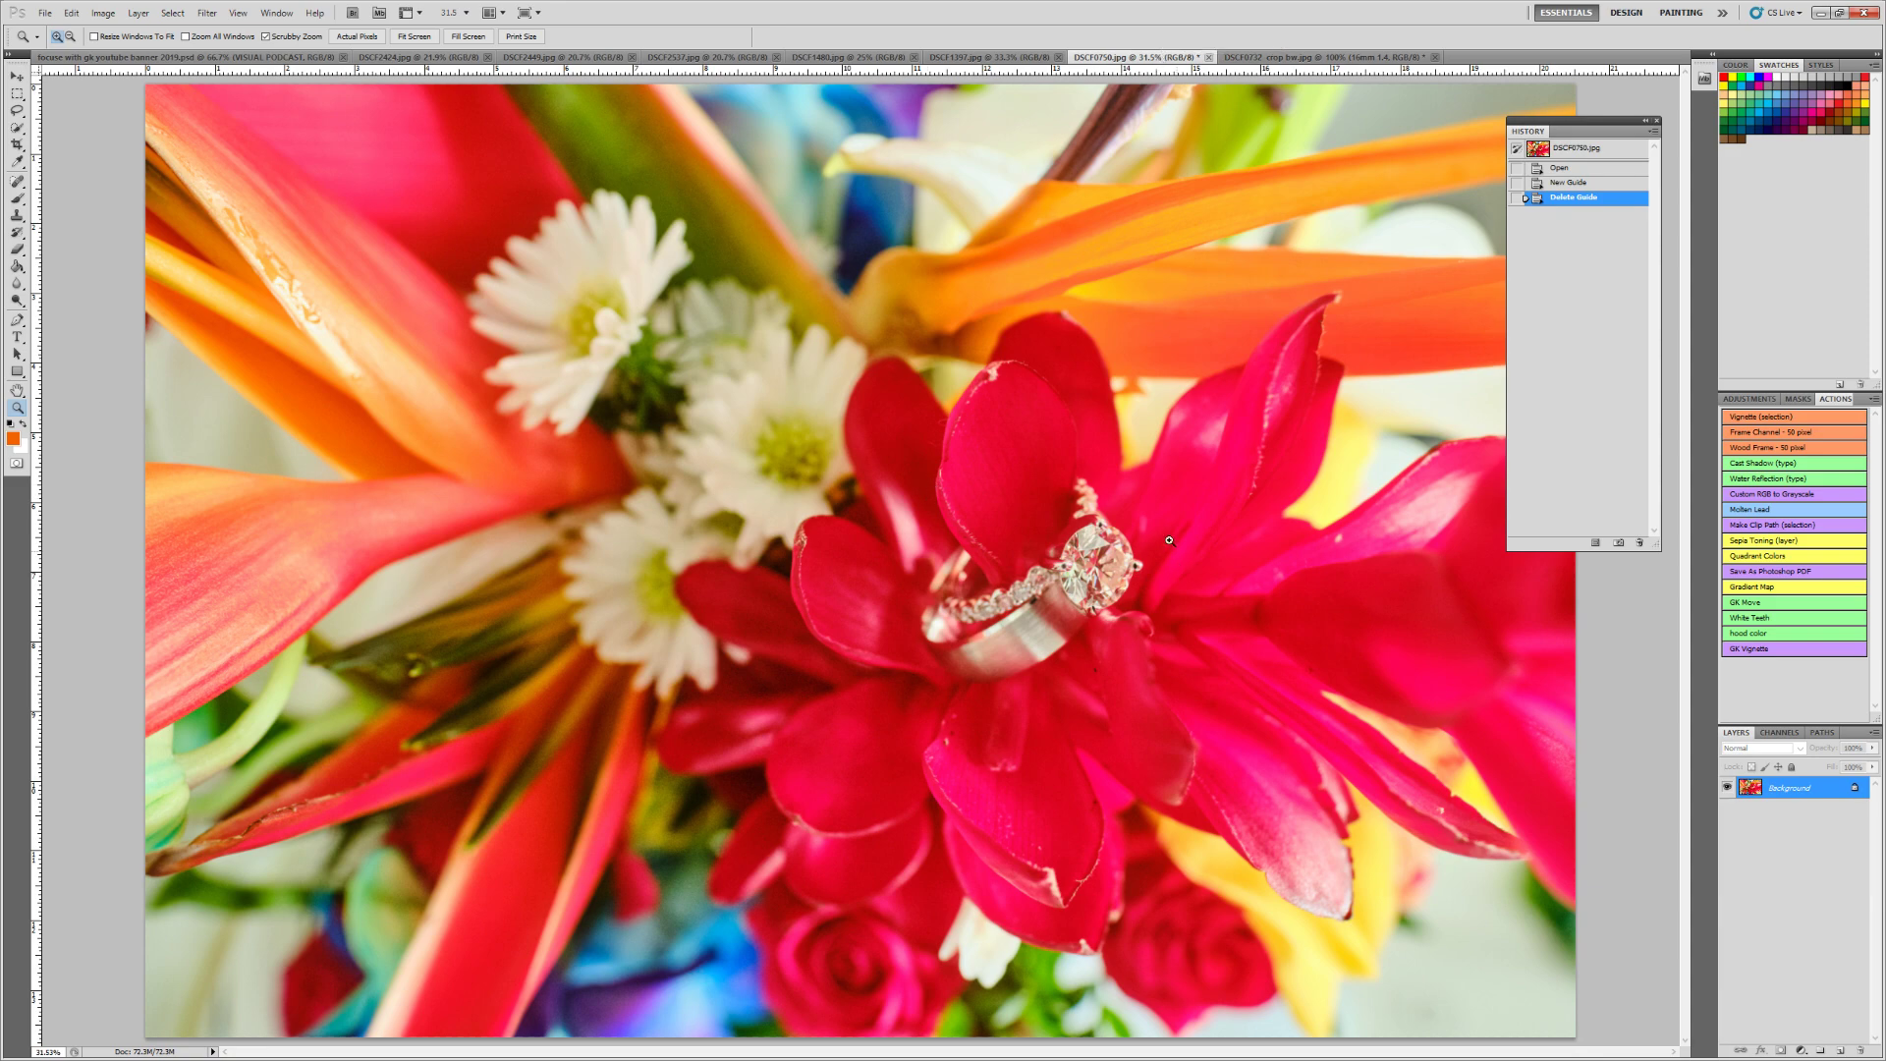
pyautogui.click(948, 59)
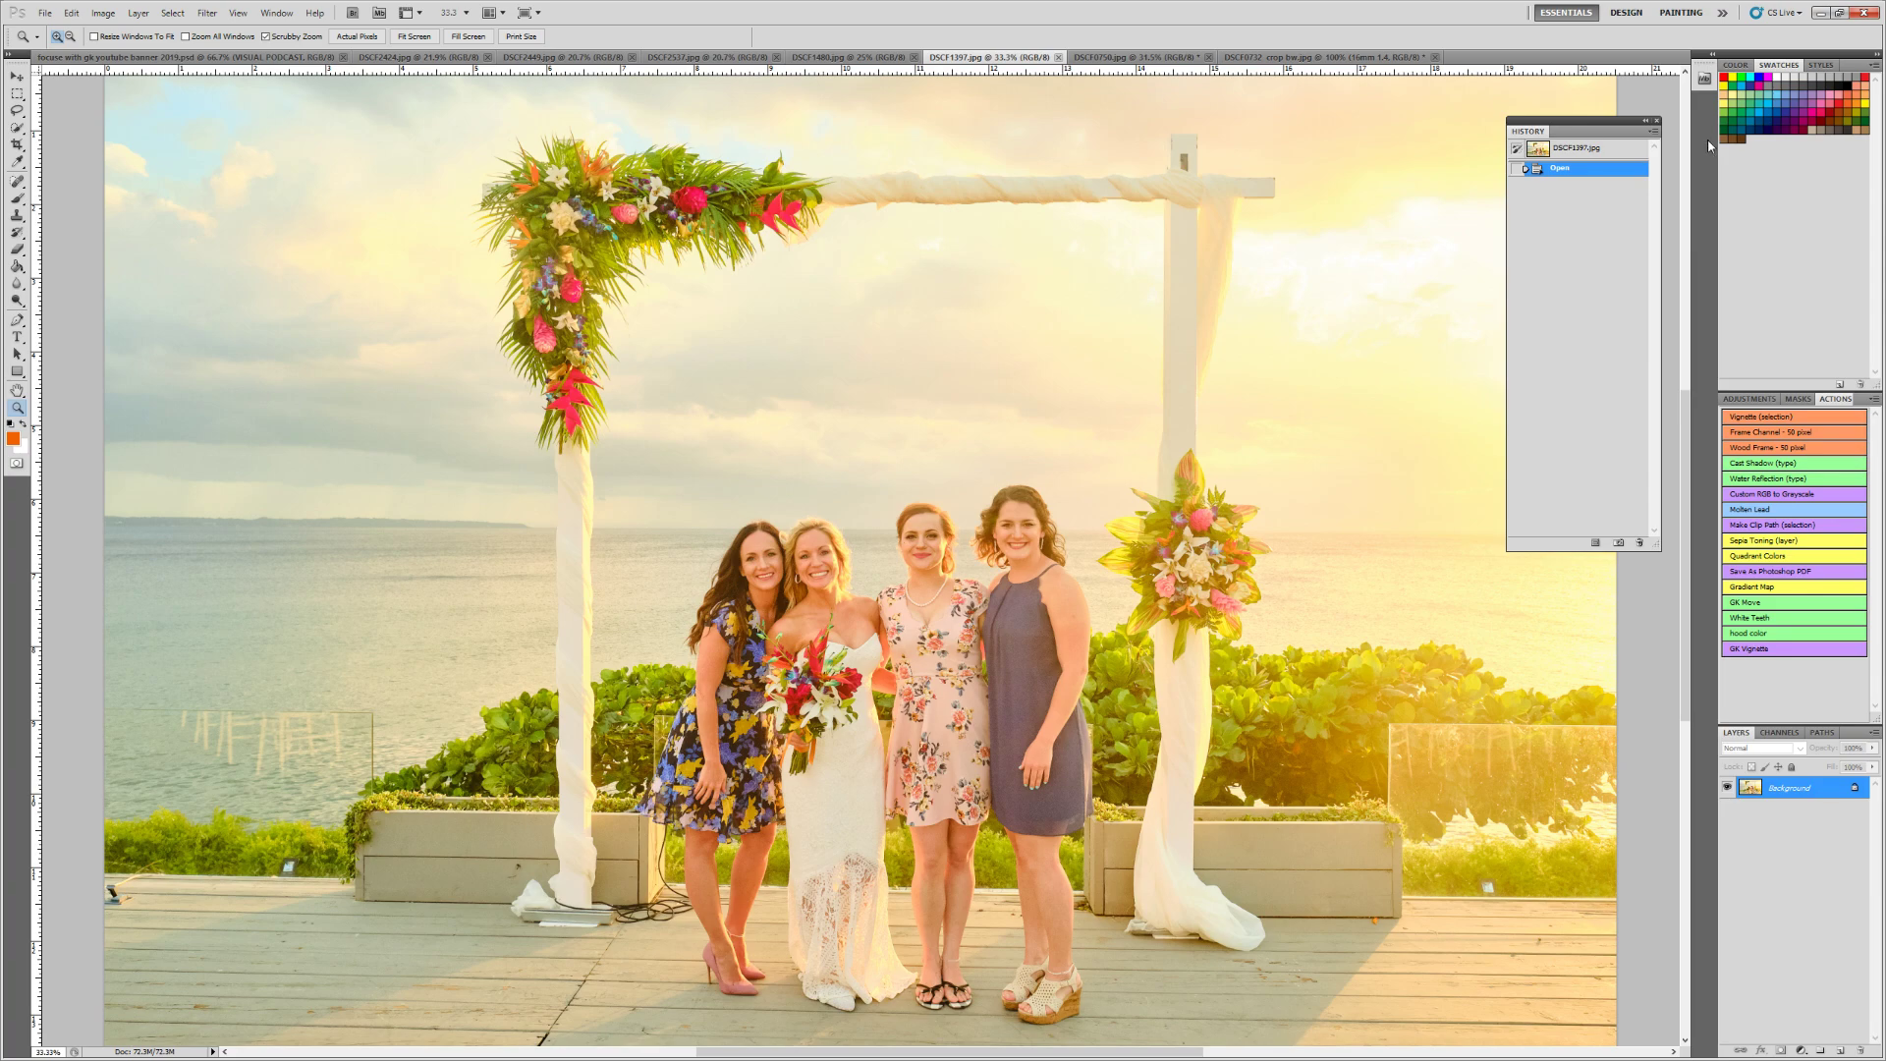
pyautogui.click(860, 59)
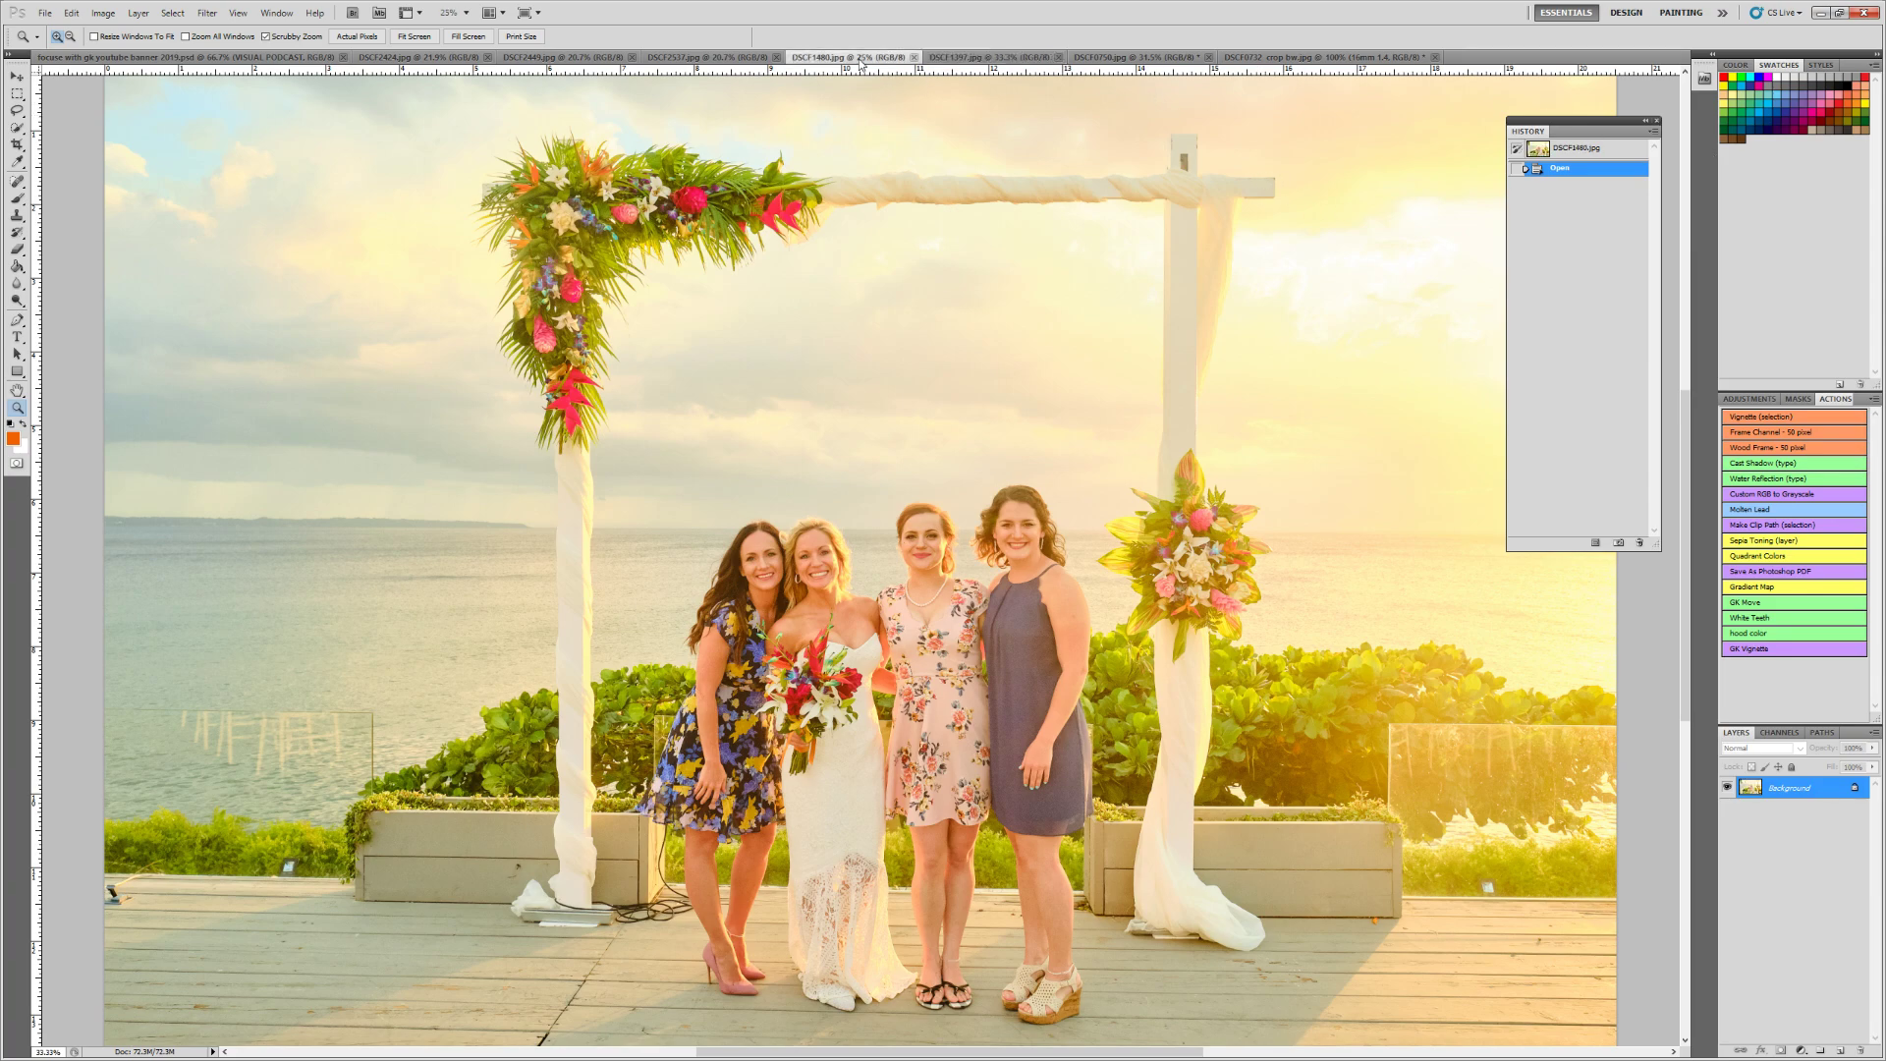
pyautogui.hotkey('ctrl', 'shift', 'Tab')
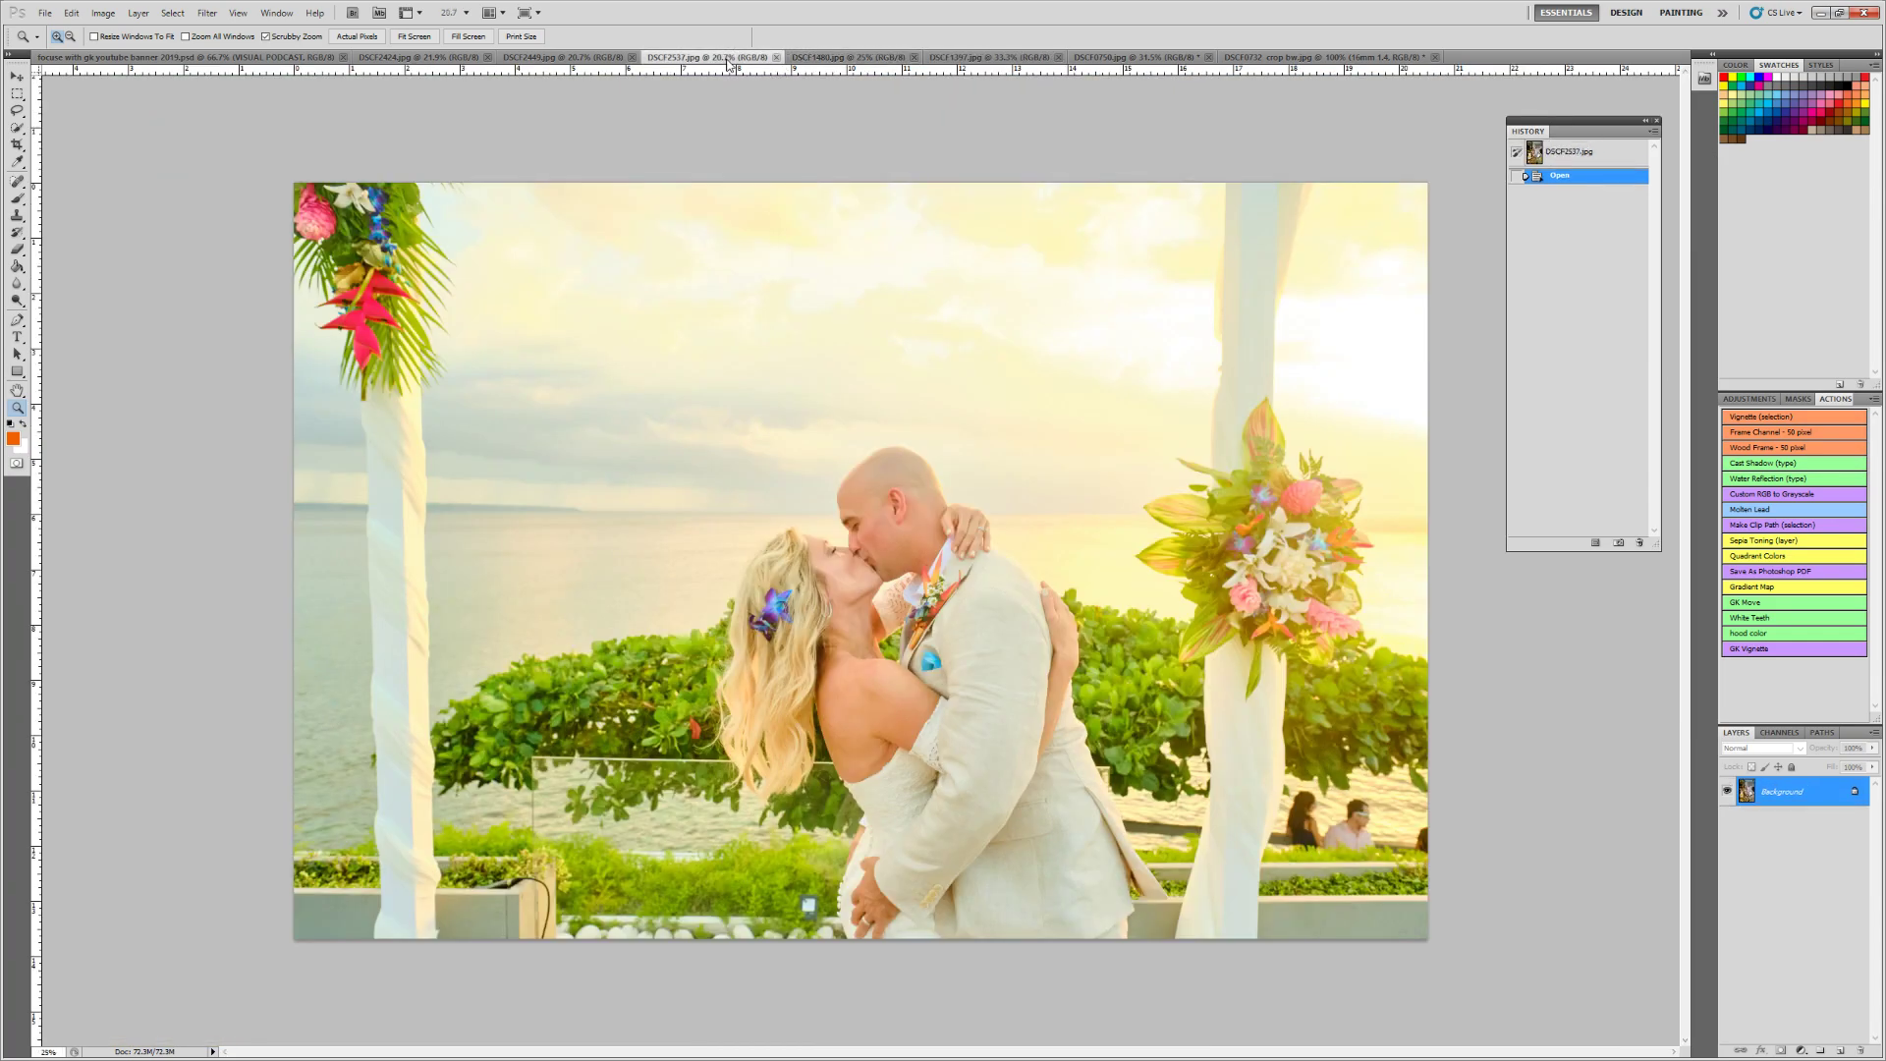
pyautogui.hotkey('ctrl', 'shift', 'Tab')
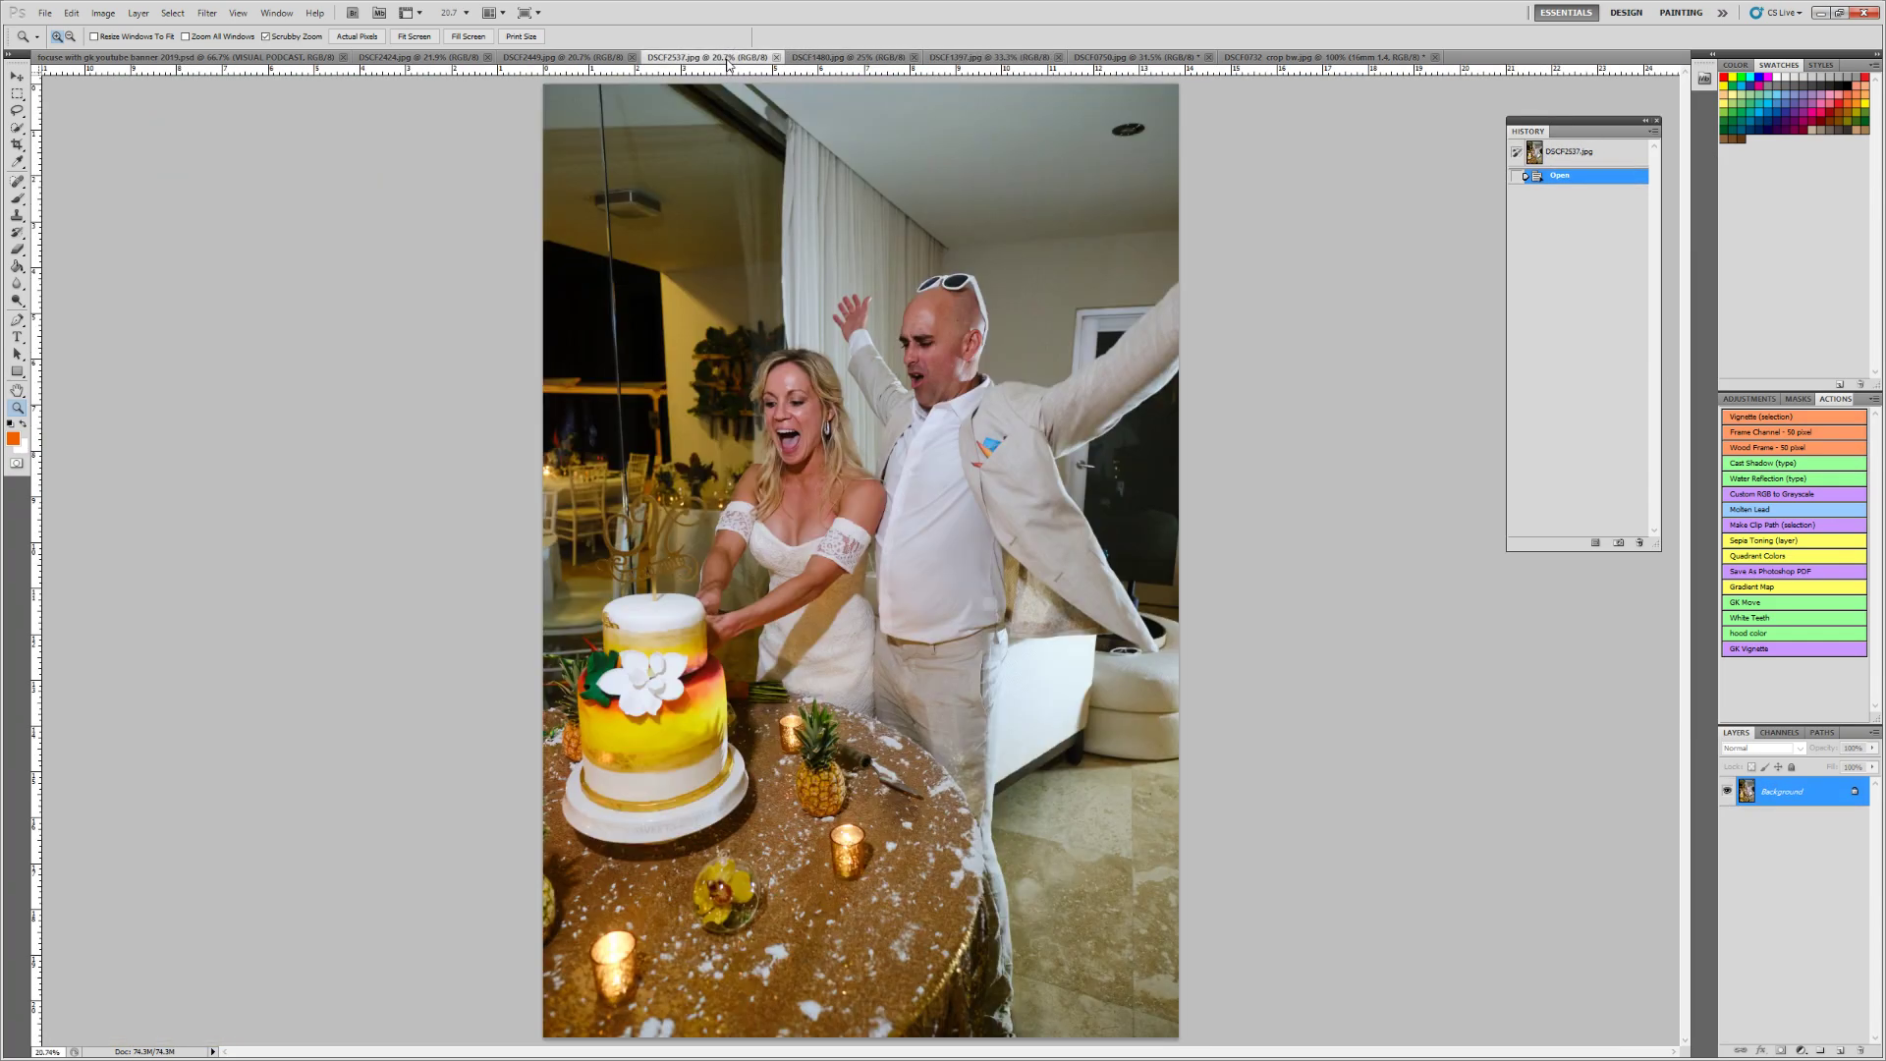
# Examine the smoke and sparks in the green fireworks photo DSCF2449.jpg at up to 50% zoom and fit the photo back on screen
pyautogui.click(577, 62)
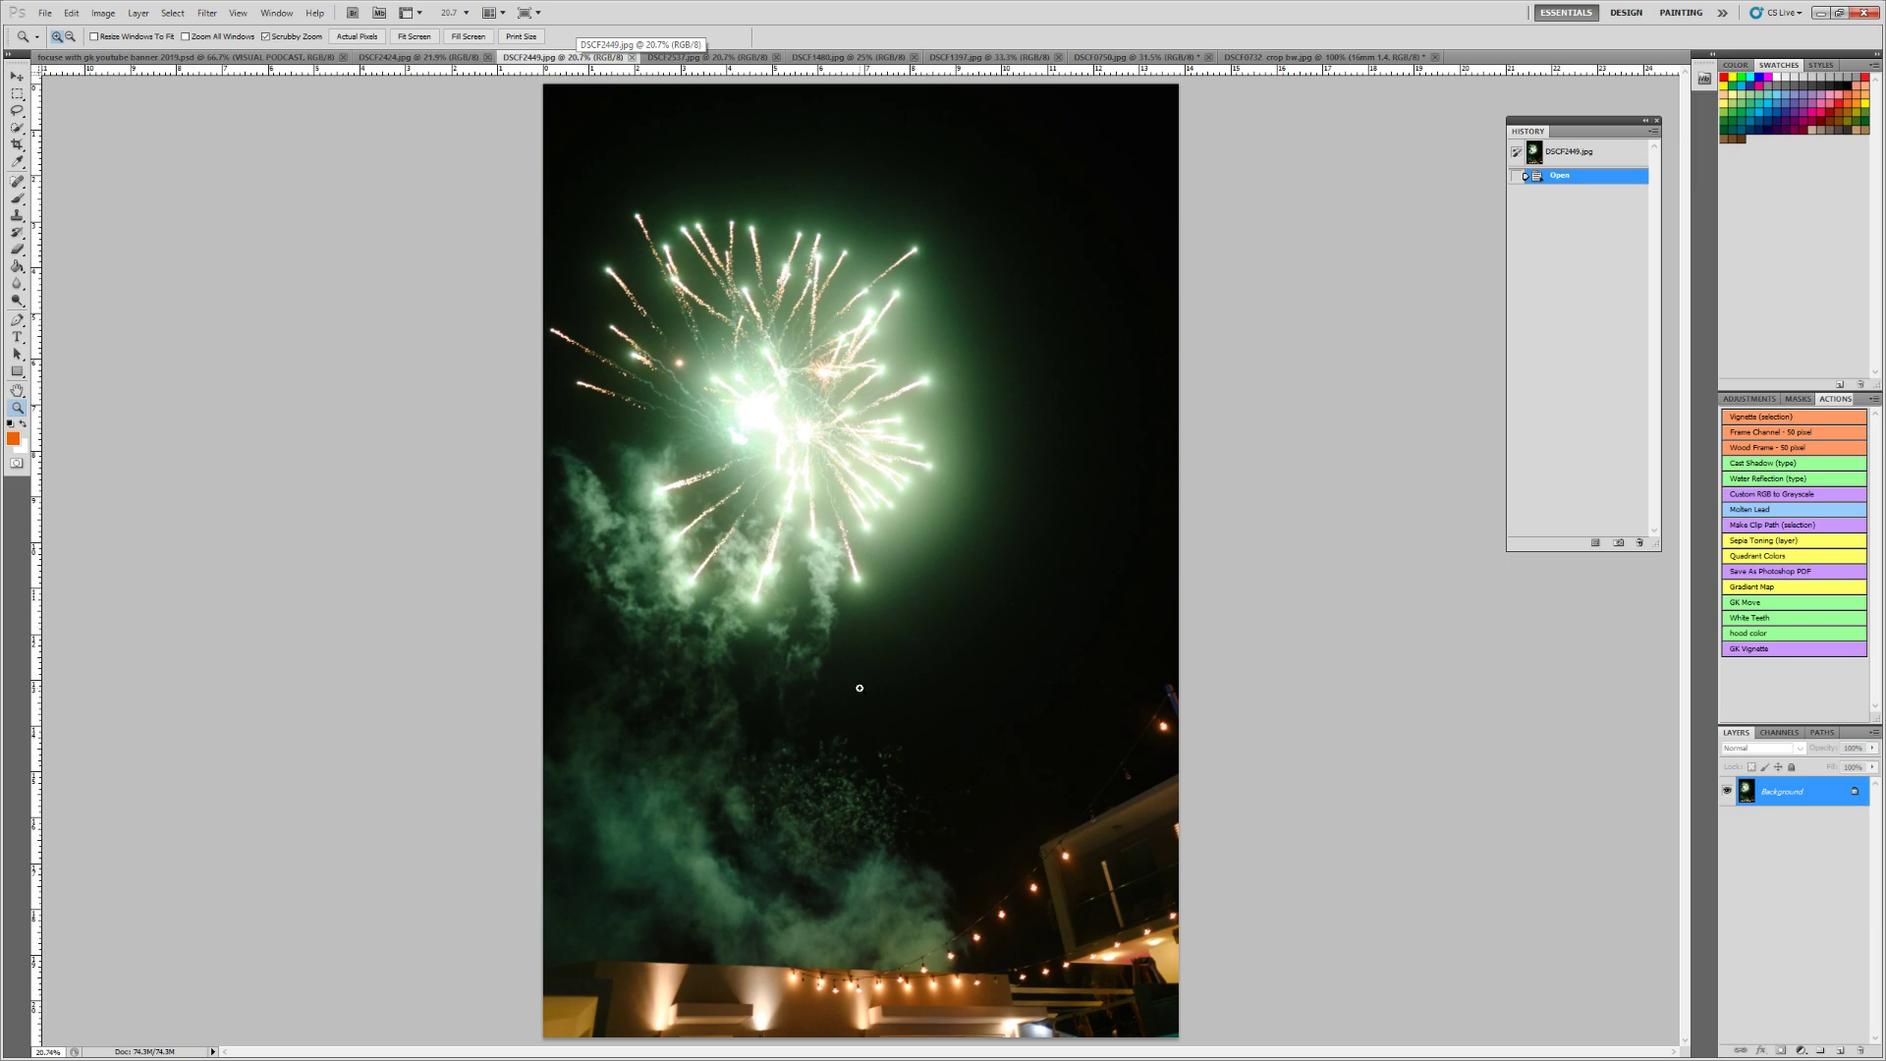
pyautogui.click(802, 680)
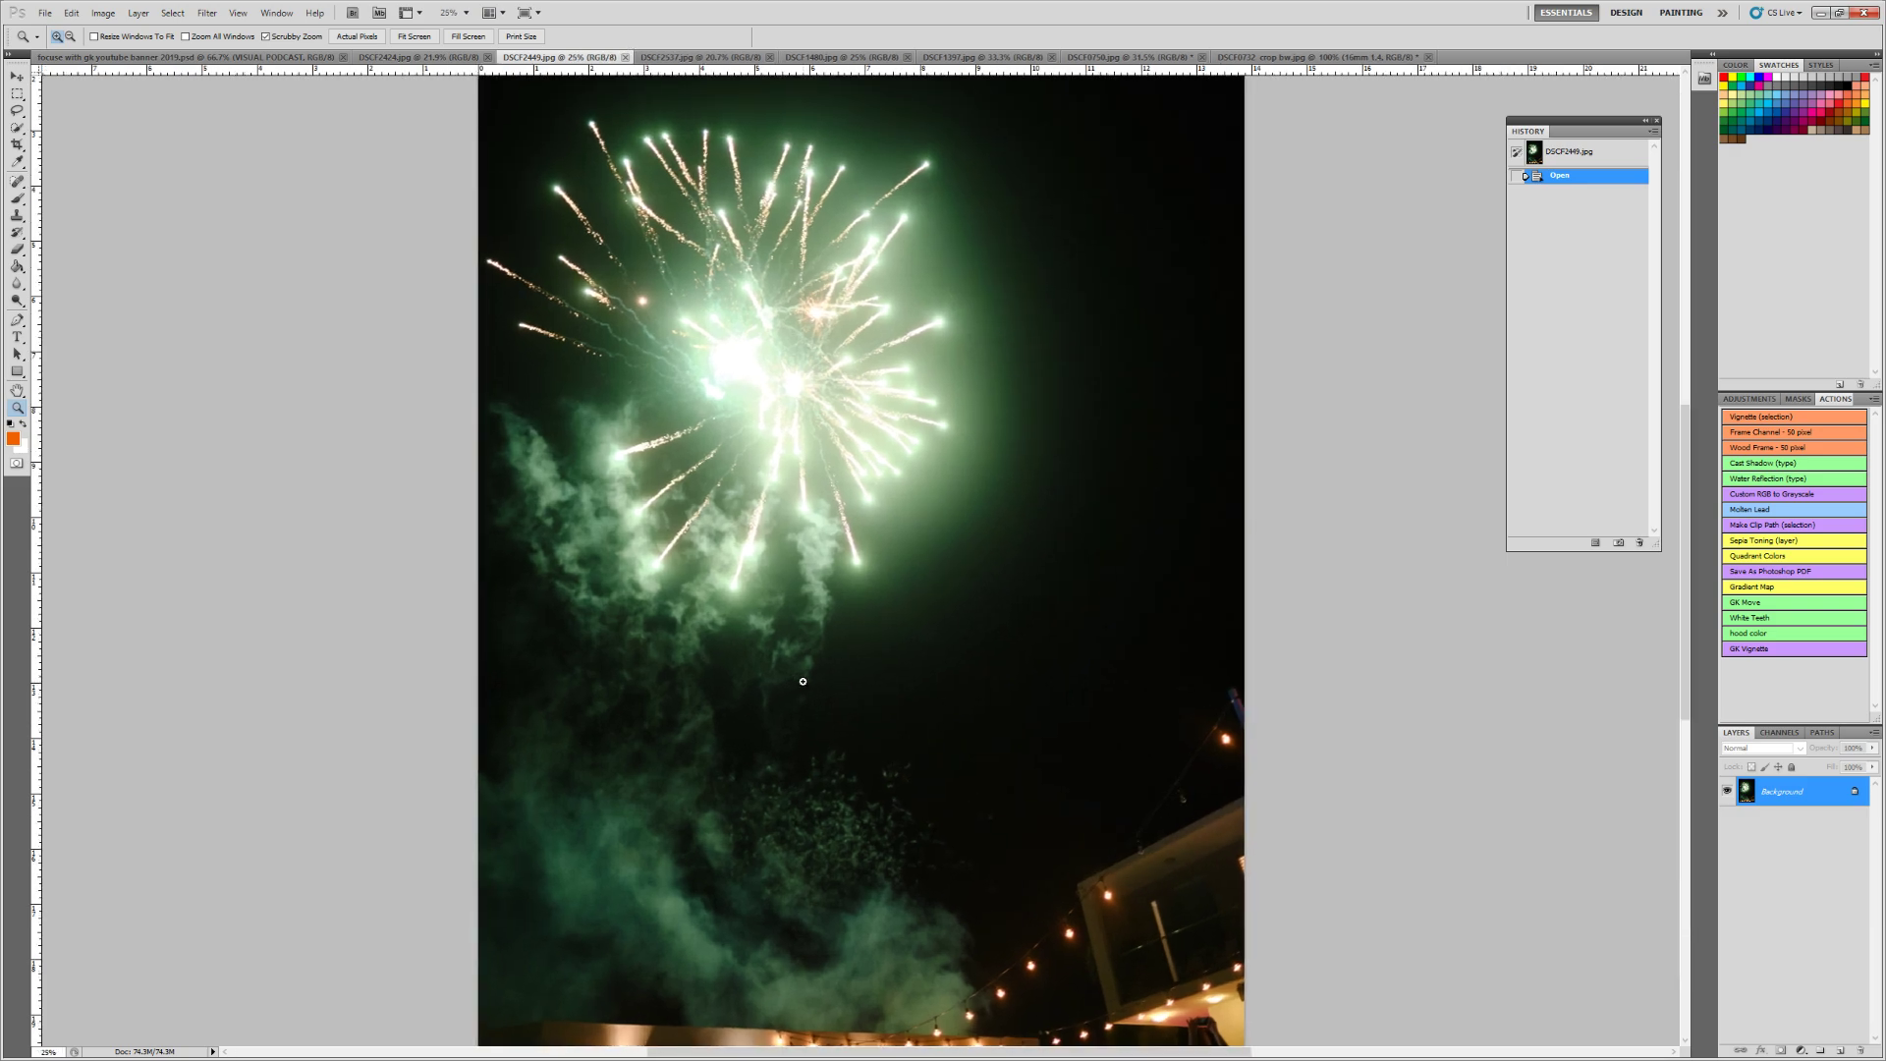
pyautogui.click(808, 674)
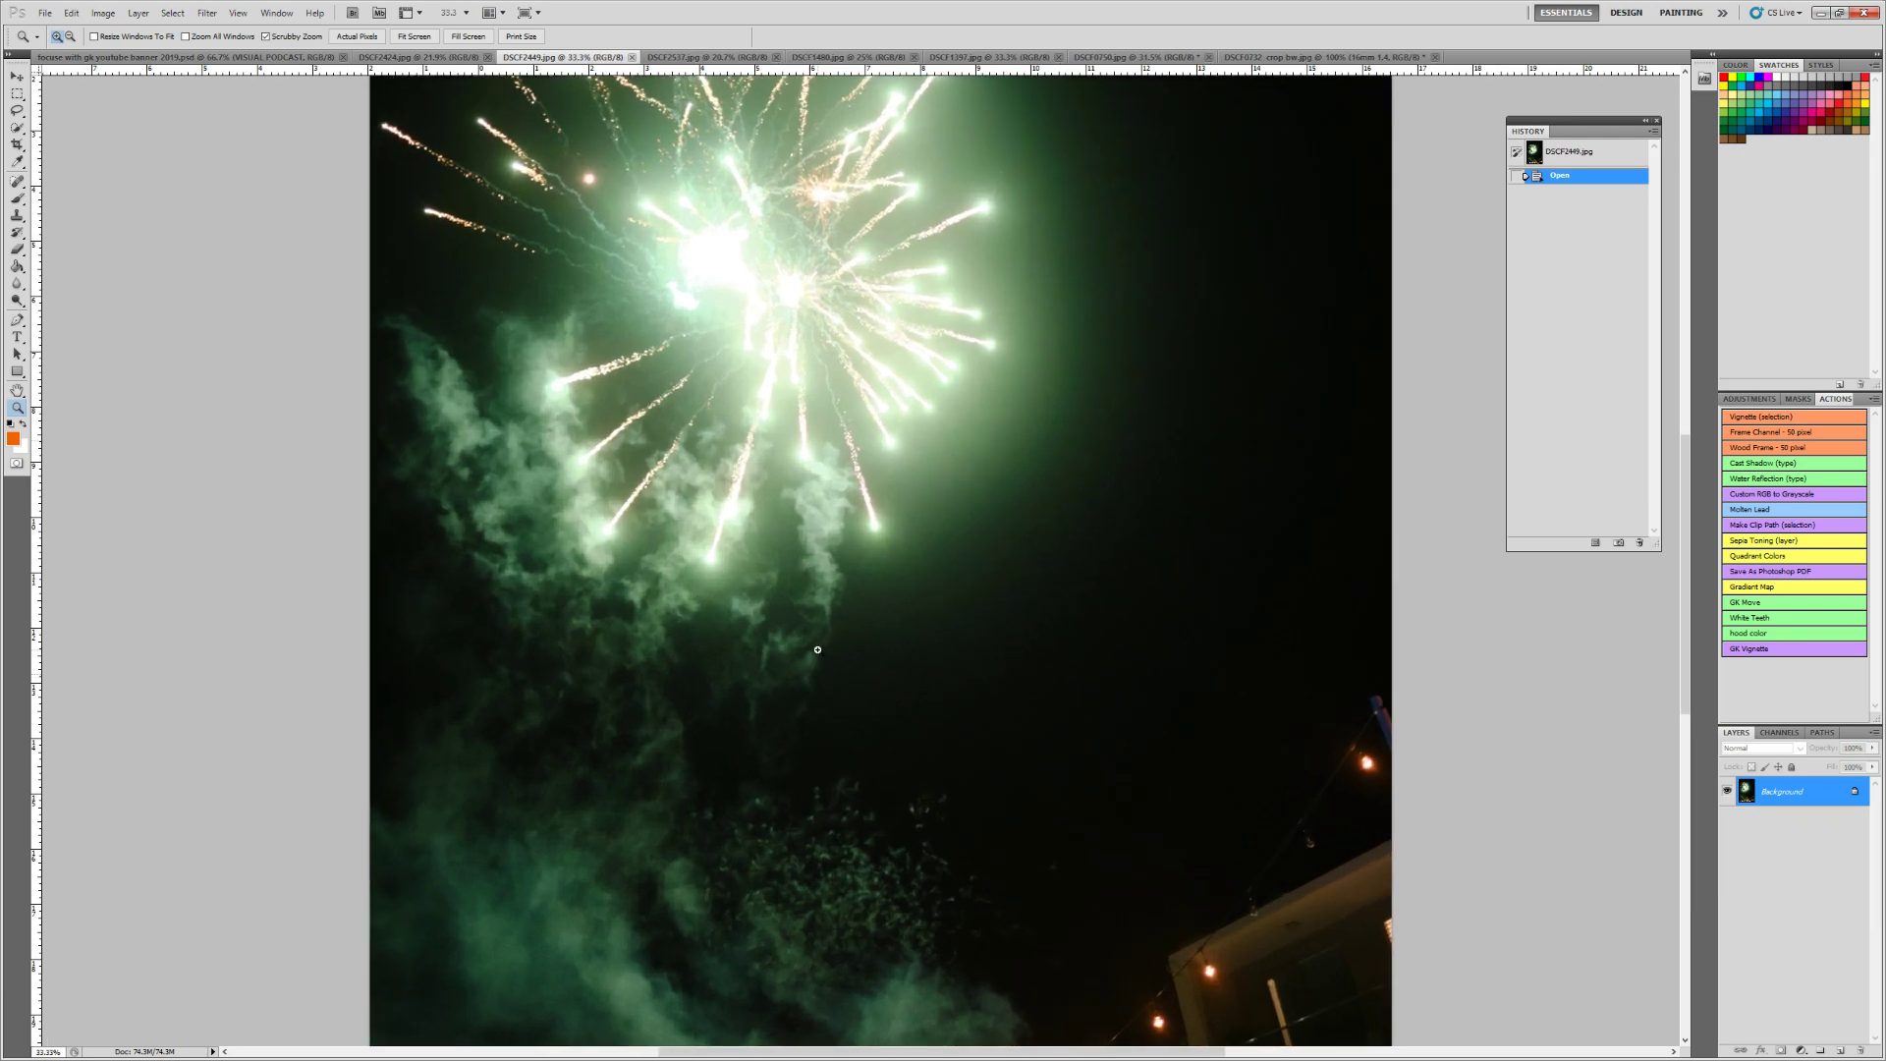
pyautogui.click(810, 674)
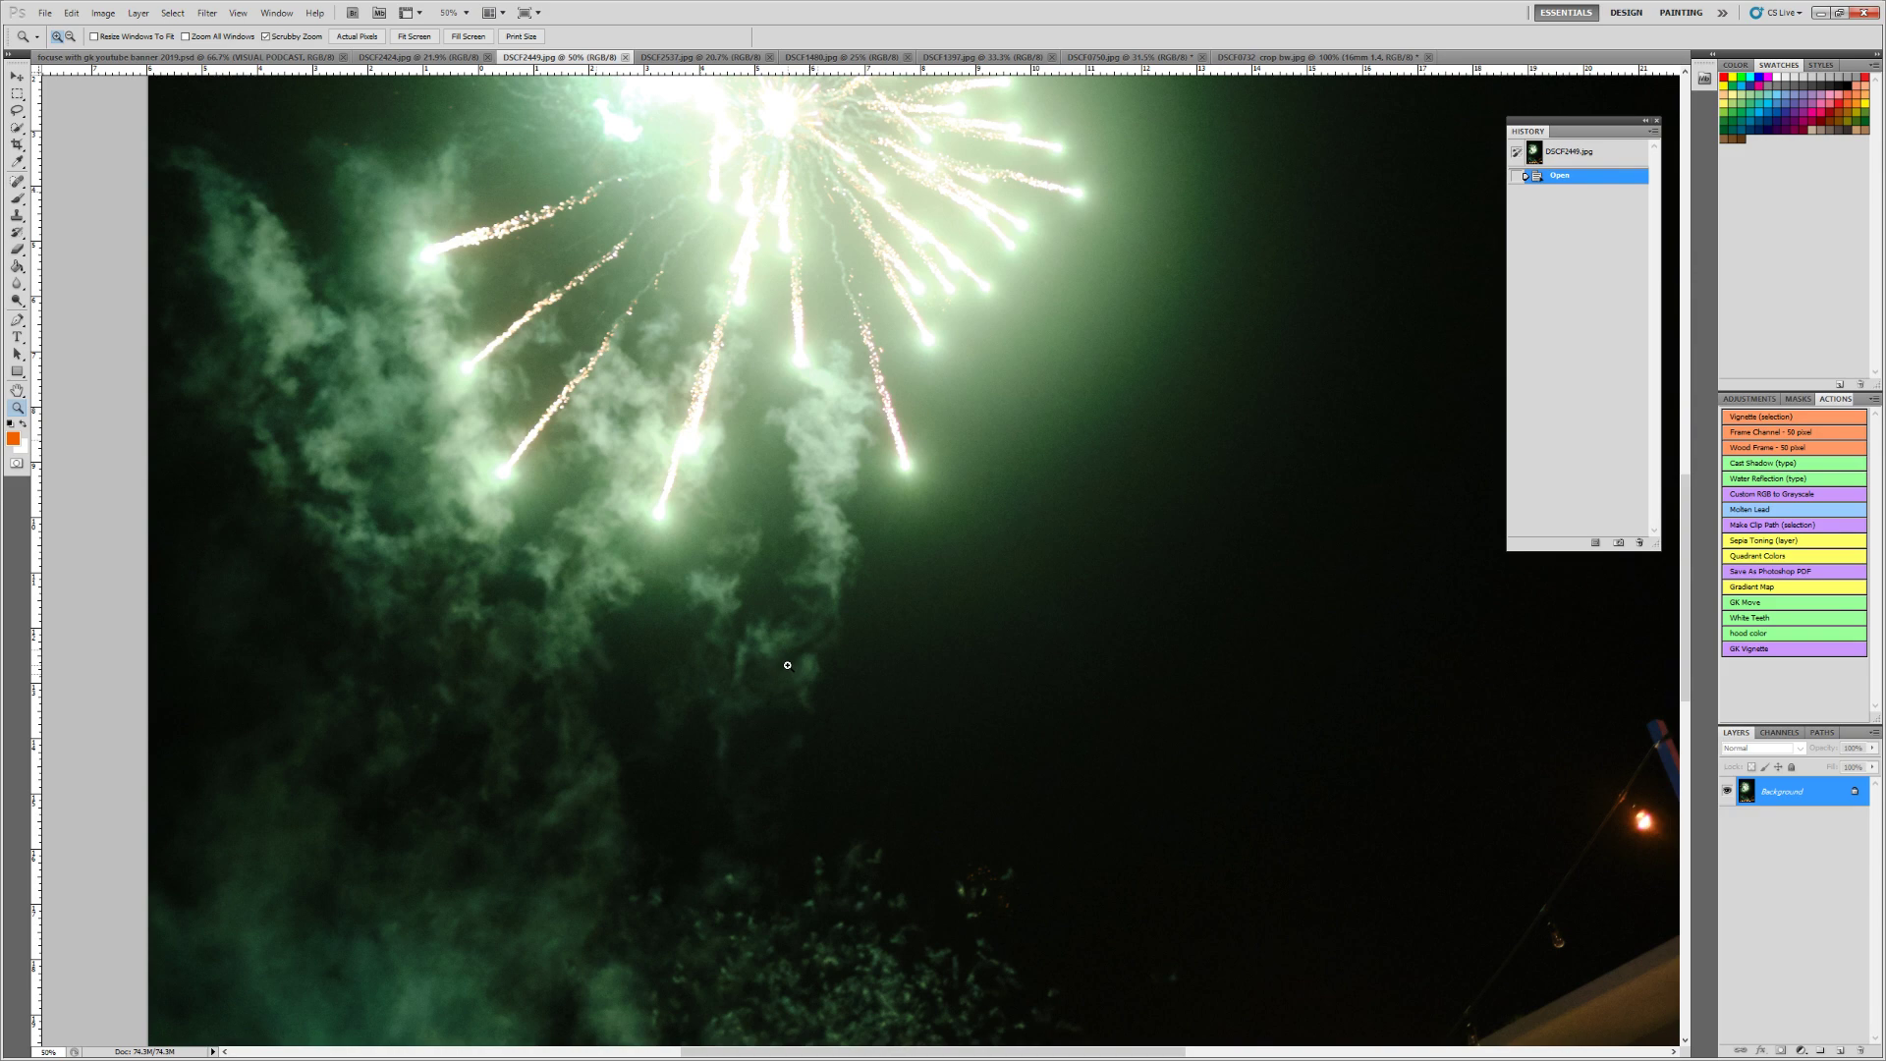
pyautogui.rightClick(817, 608)
pyautogui.click(879, 616)
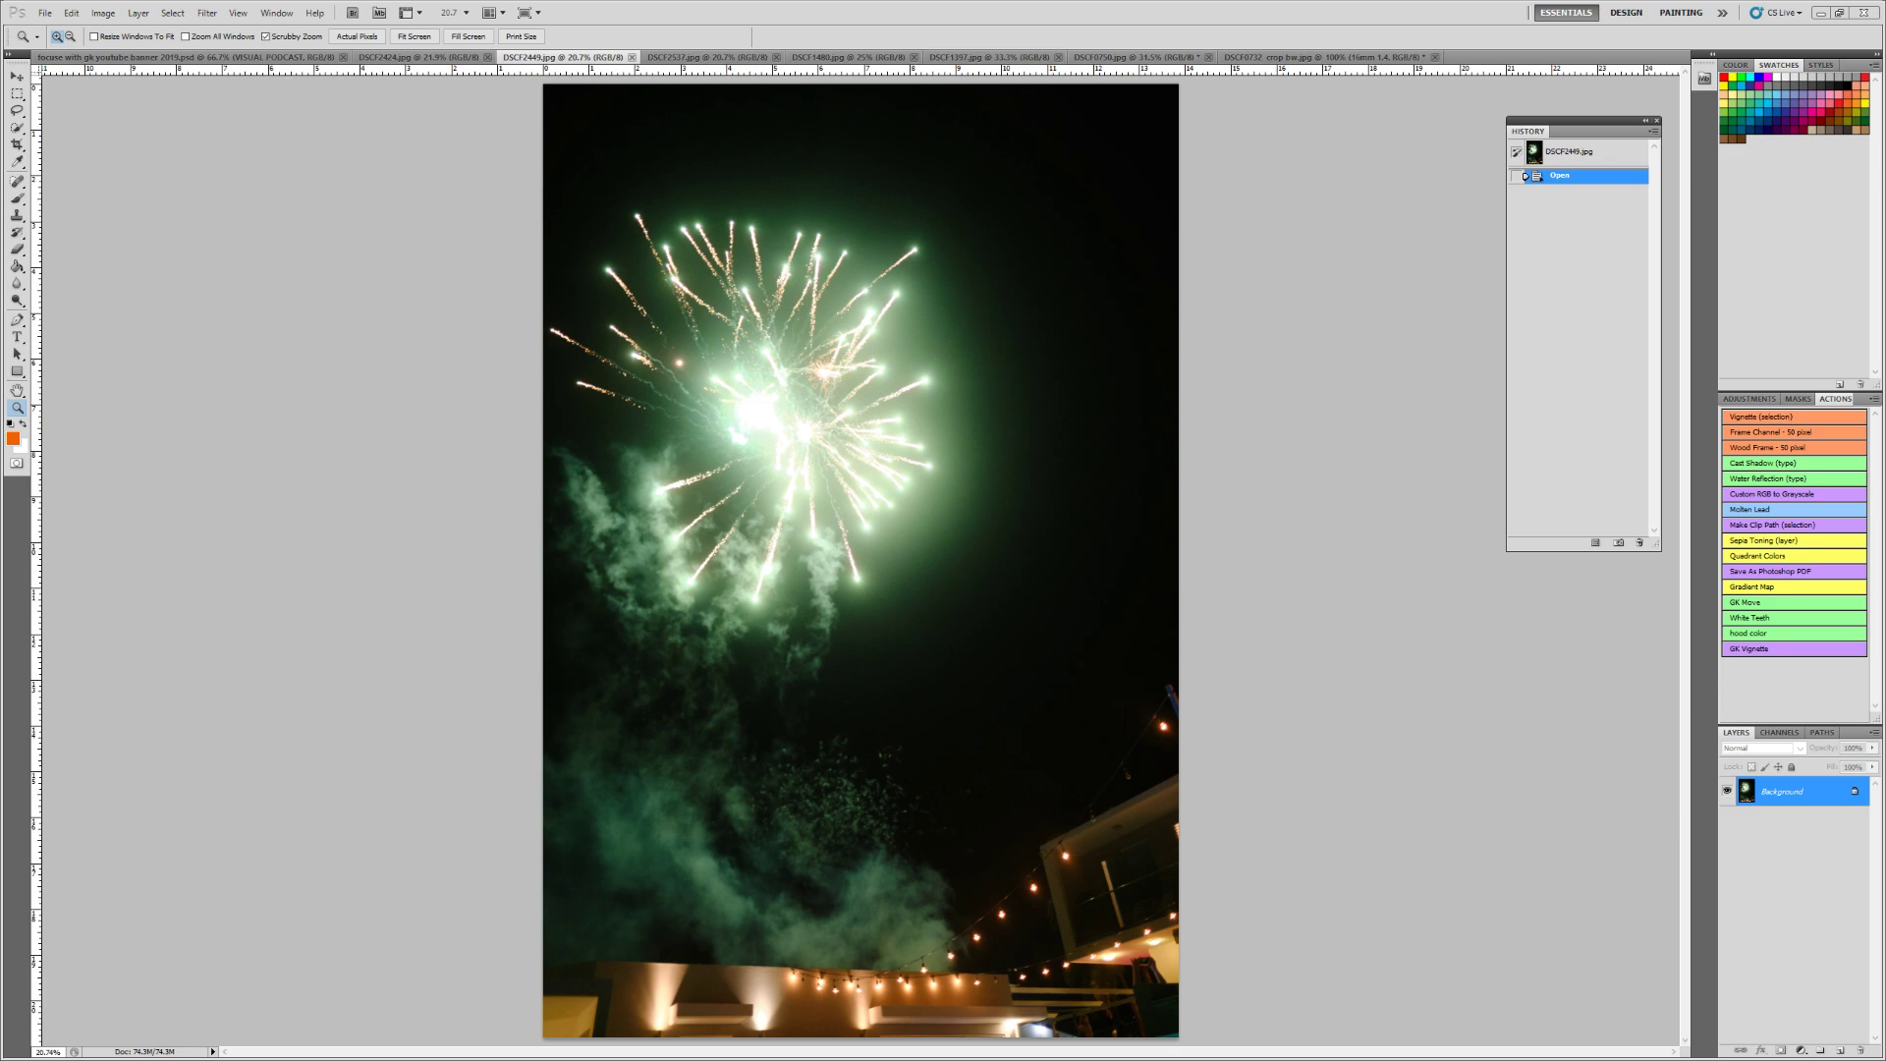
# View the red fireworks photo DSCF2424.jpg and the Visual Podcast banner, and minimize Photoshop
pyautogui.click(444, 59)
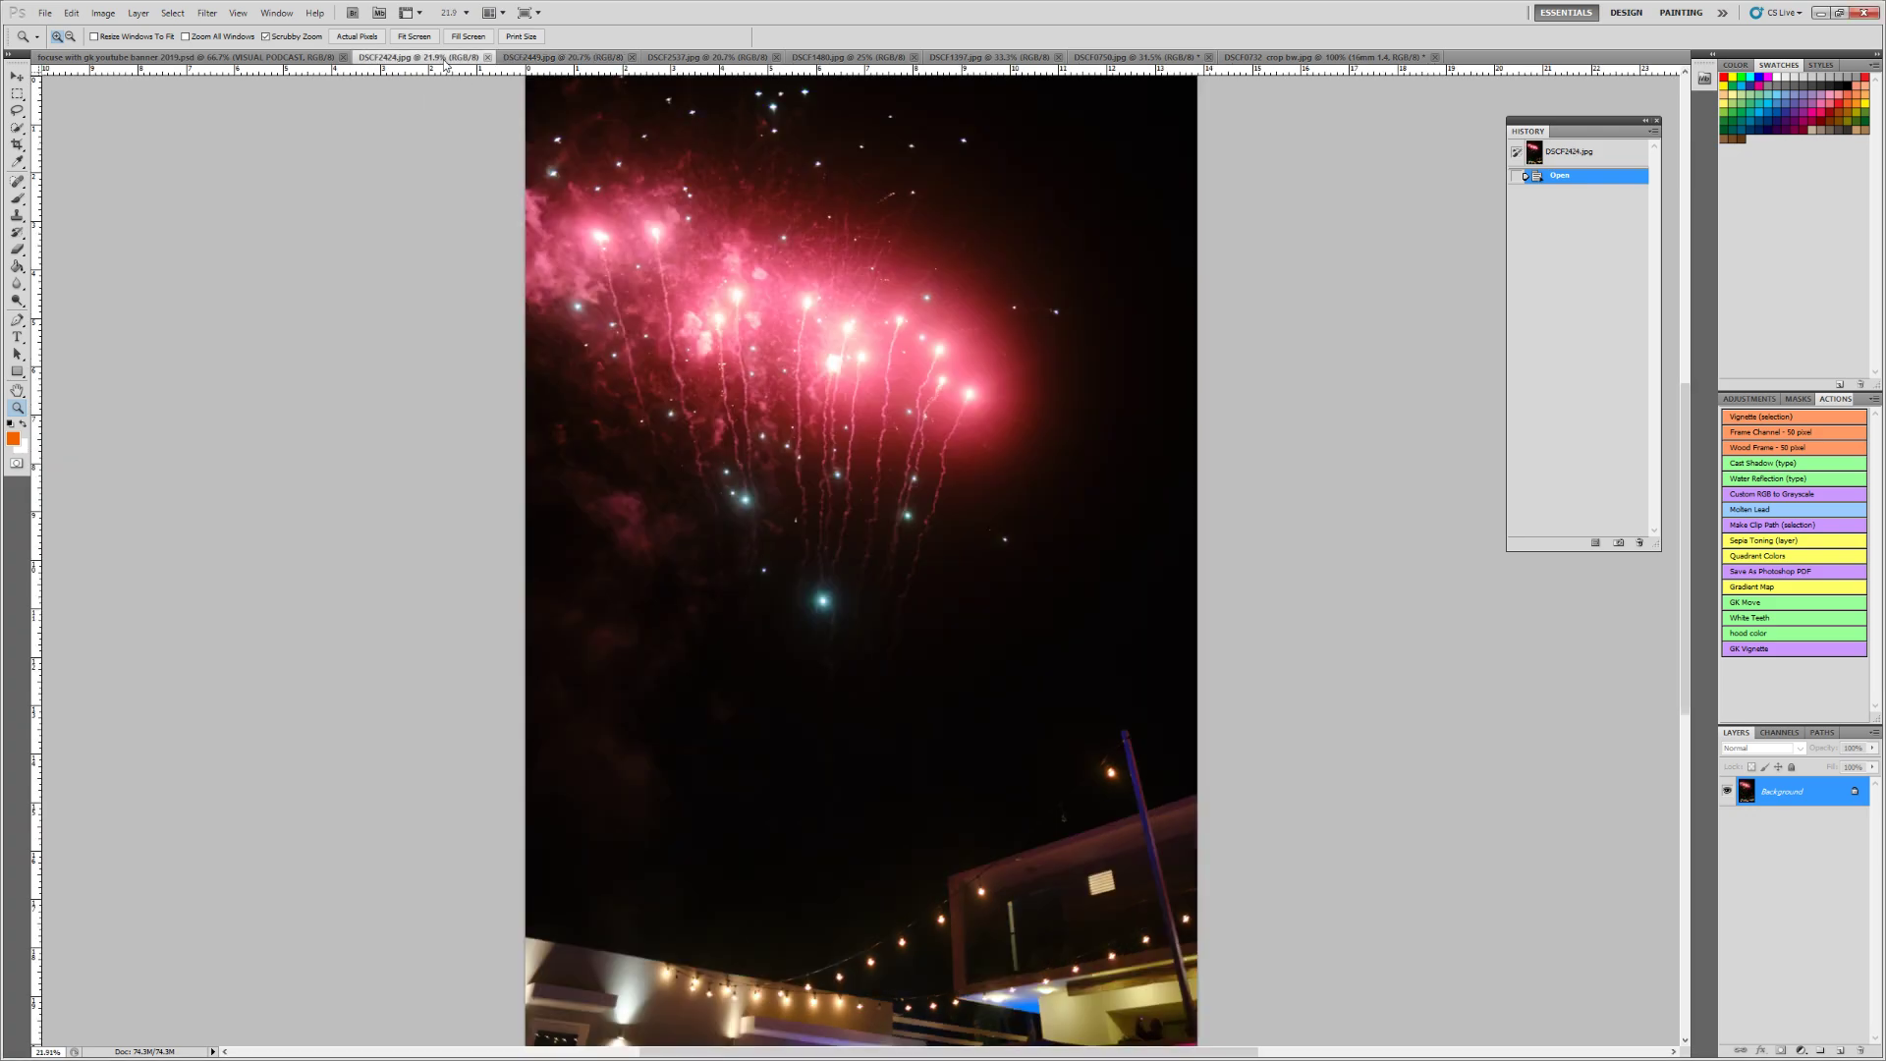
pyautogui.click(305, 61)
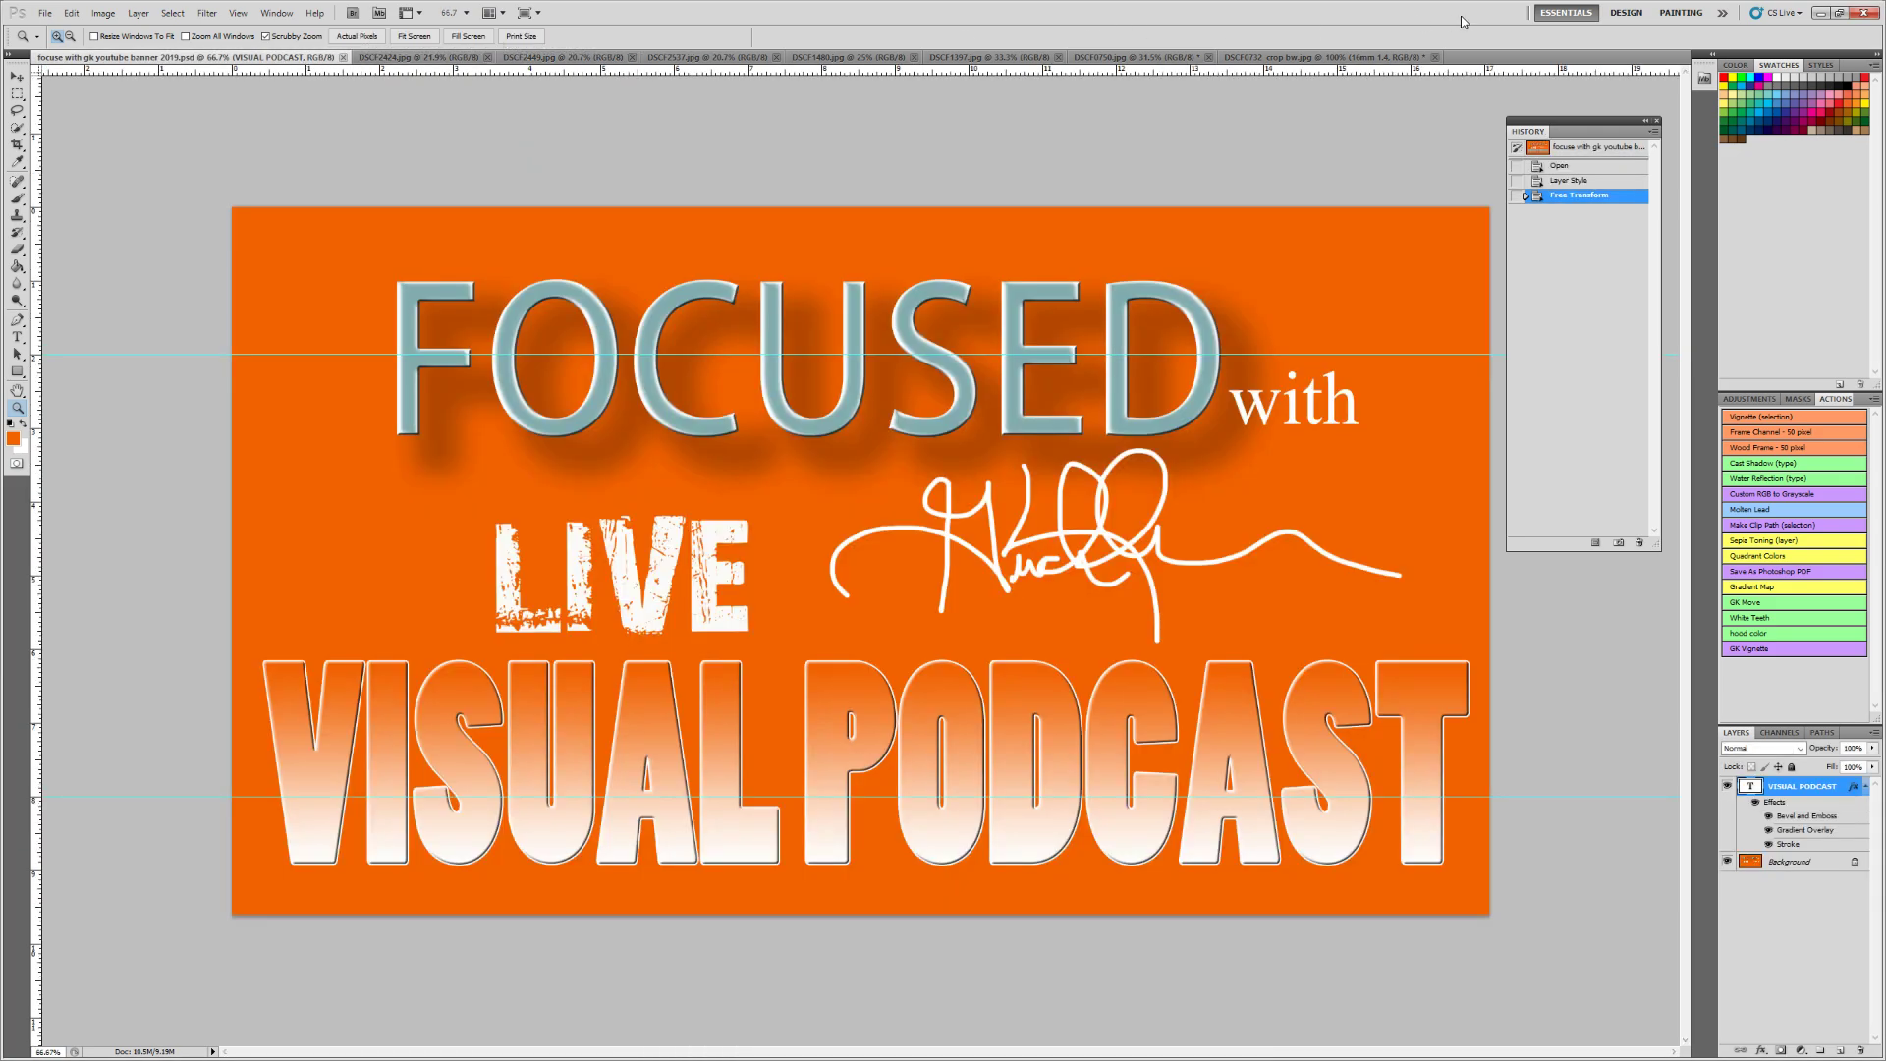
pyautogui.click(1819, 14)
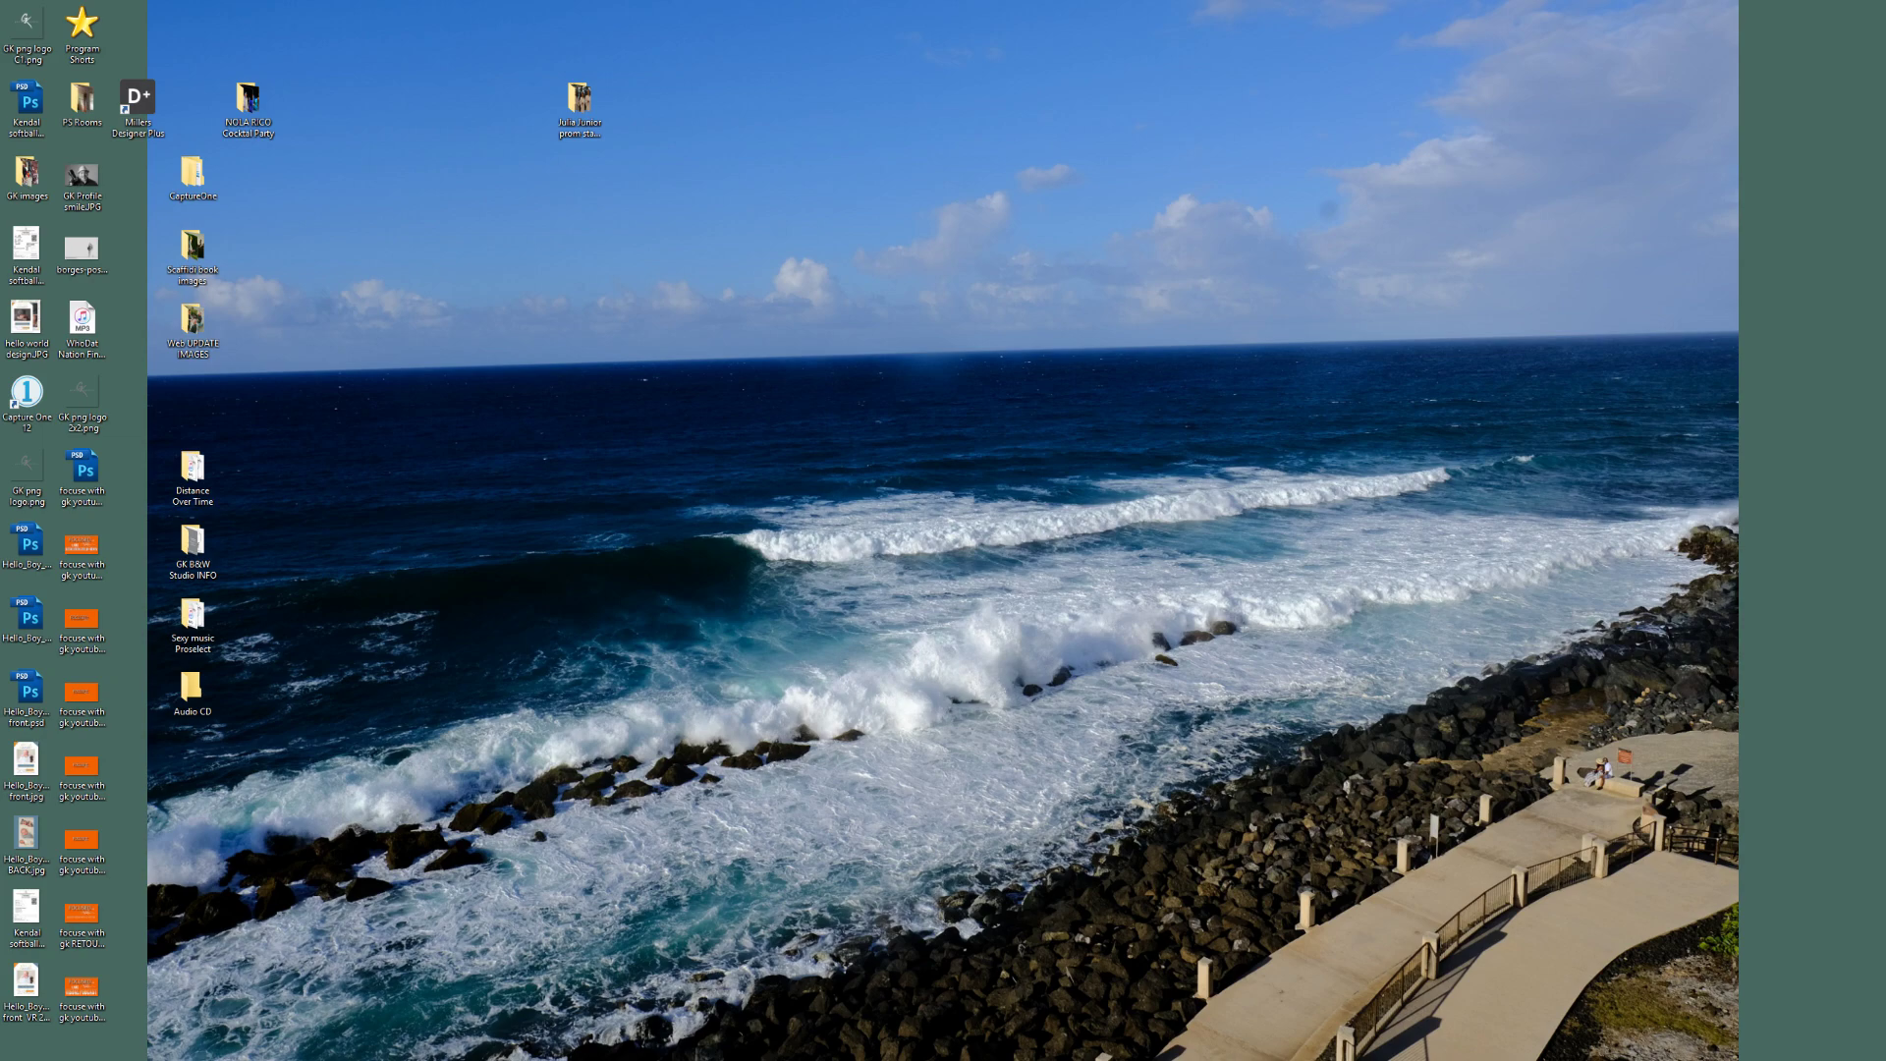
# Switch to File Explorer and open the BBC GE 2019 folder under New Server May 20 2019, Commercial May 2019
pyautogui.moveTo(0, 231); pyautogui.dragTo(1002, 5)
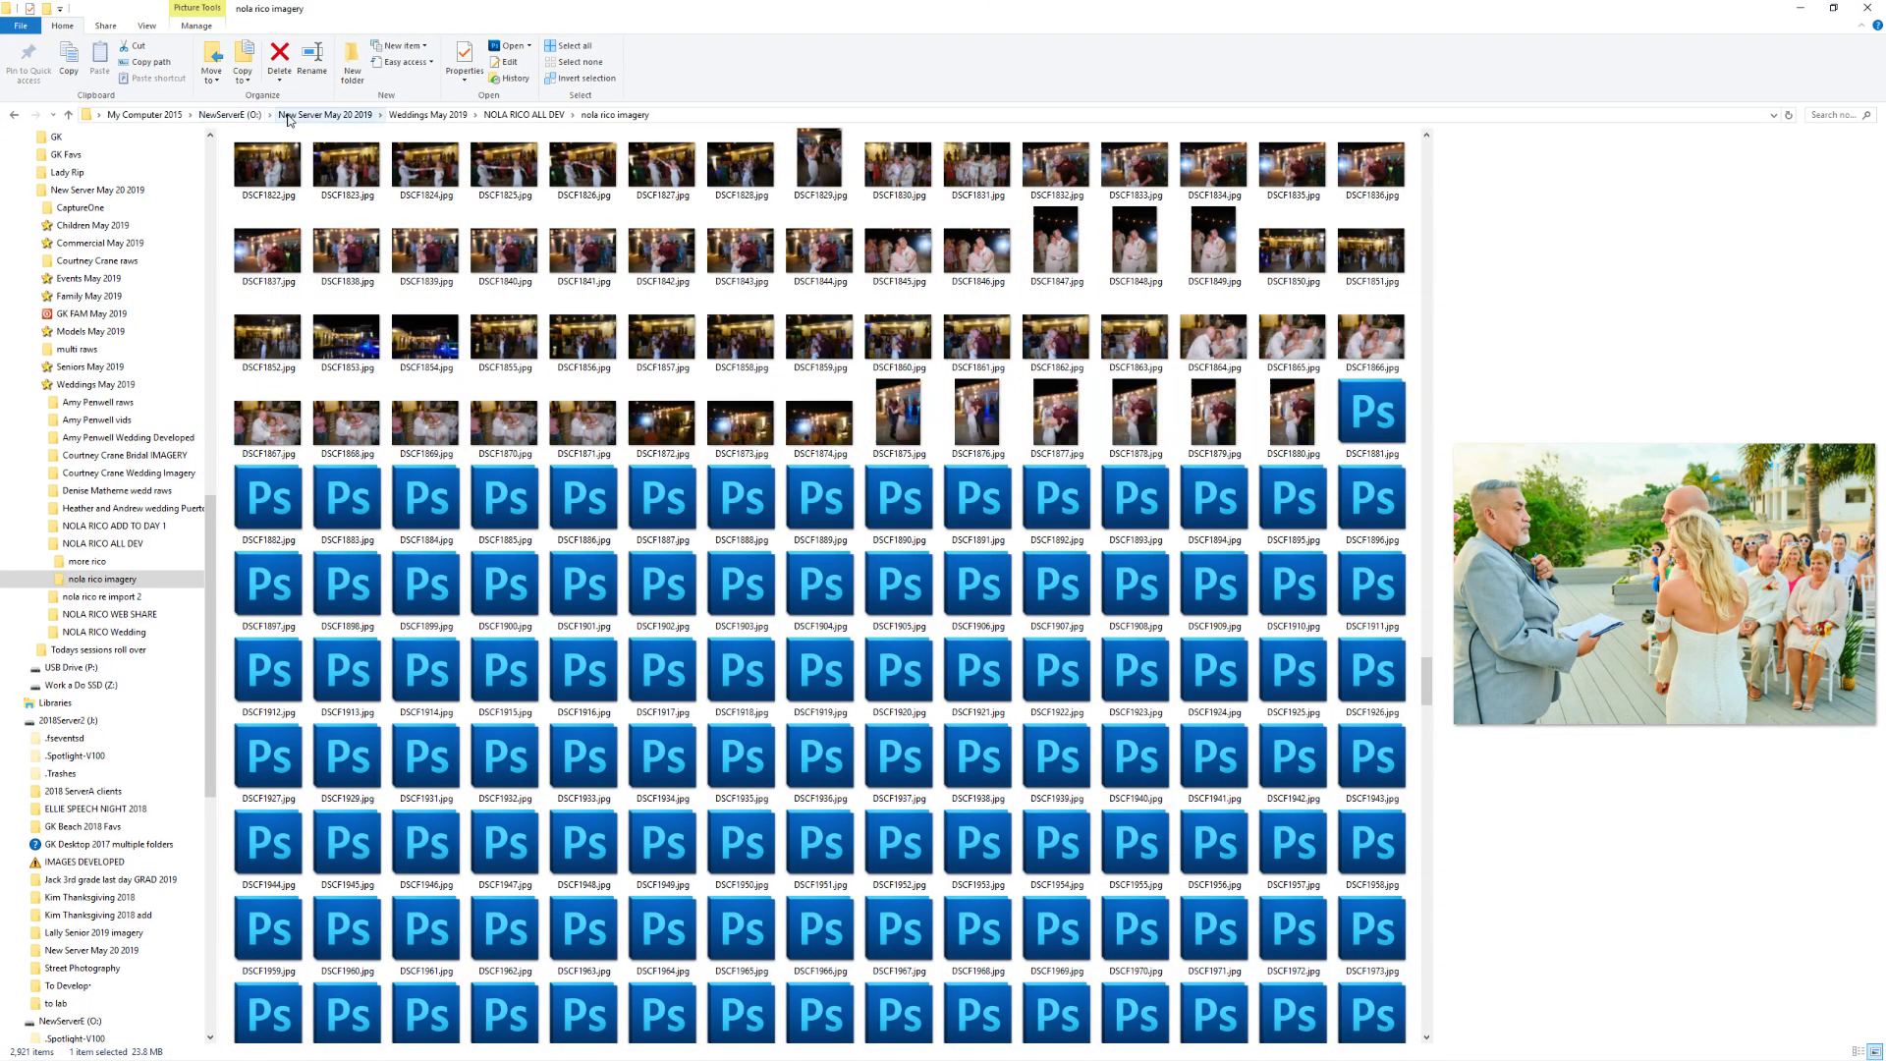
pyautogui.click(331, 117)
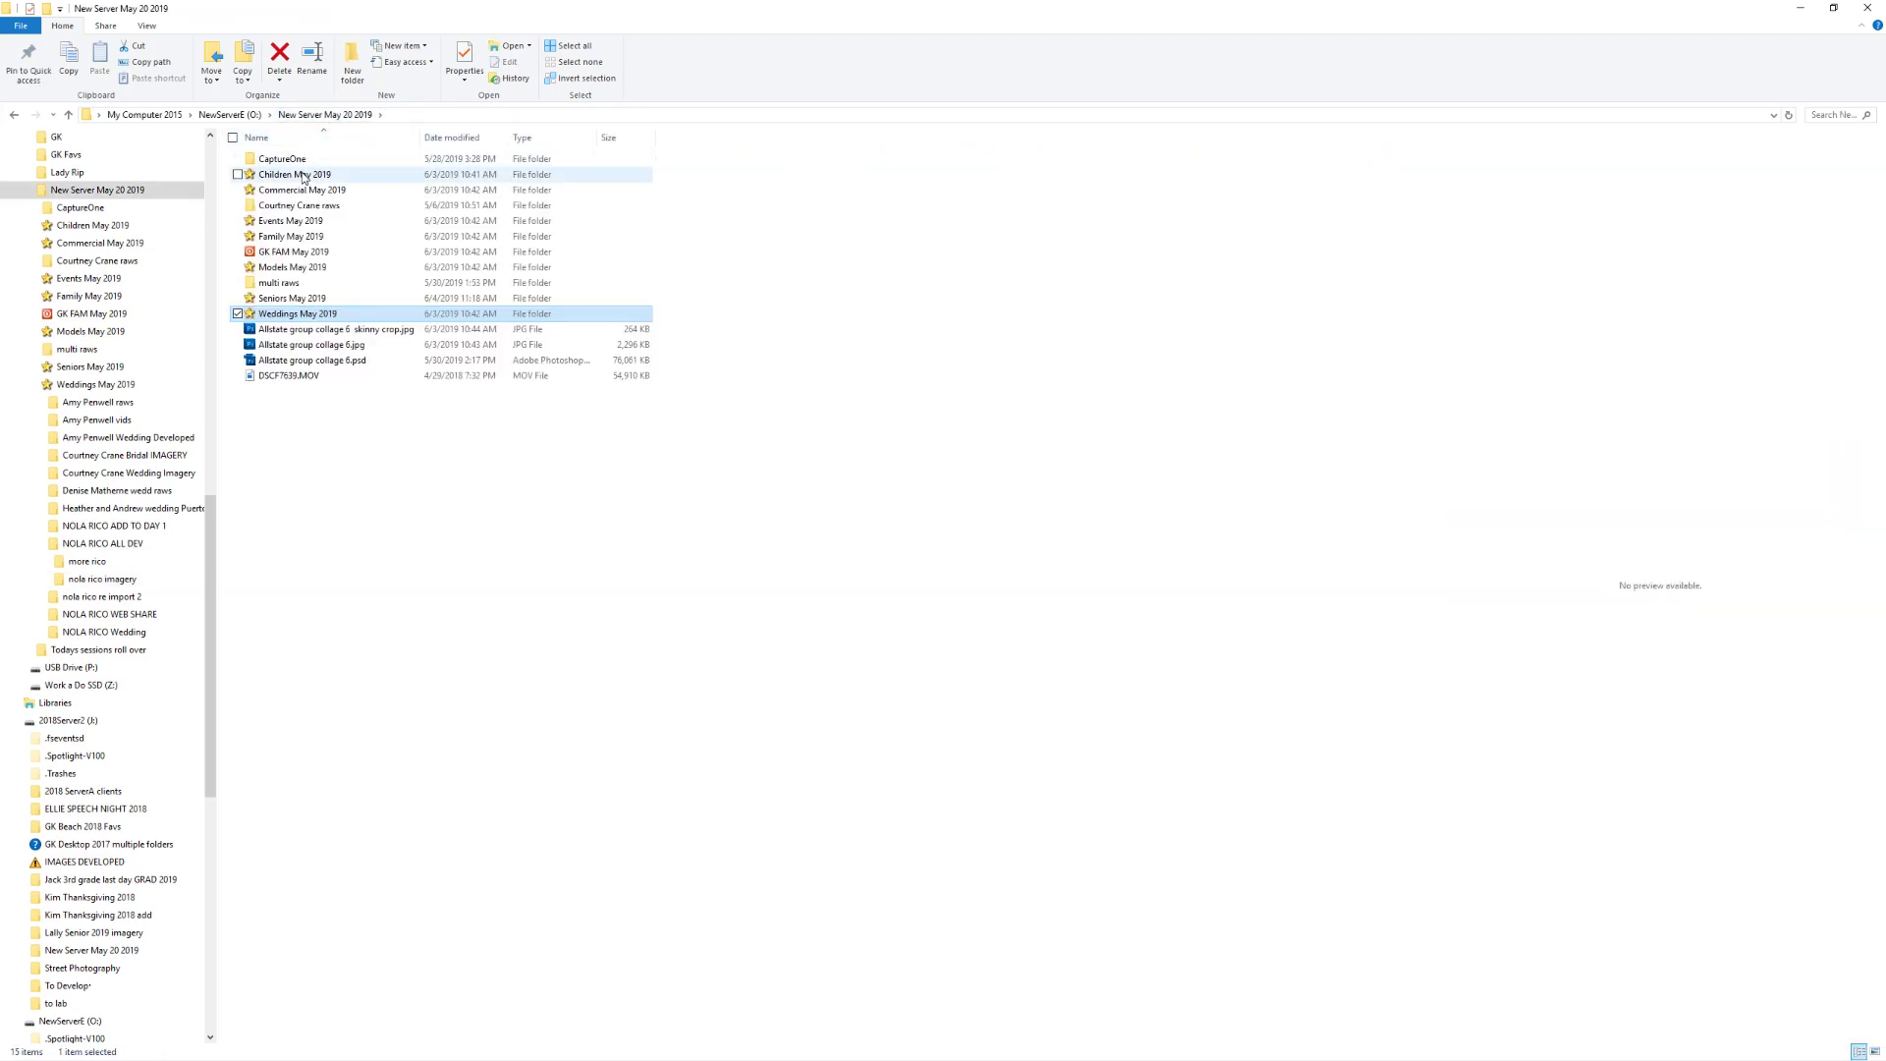
pyautogui.click(288, 192)
pyautogui.doubleClick(288, 196)
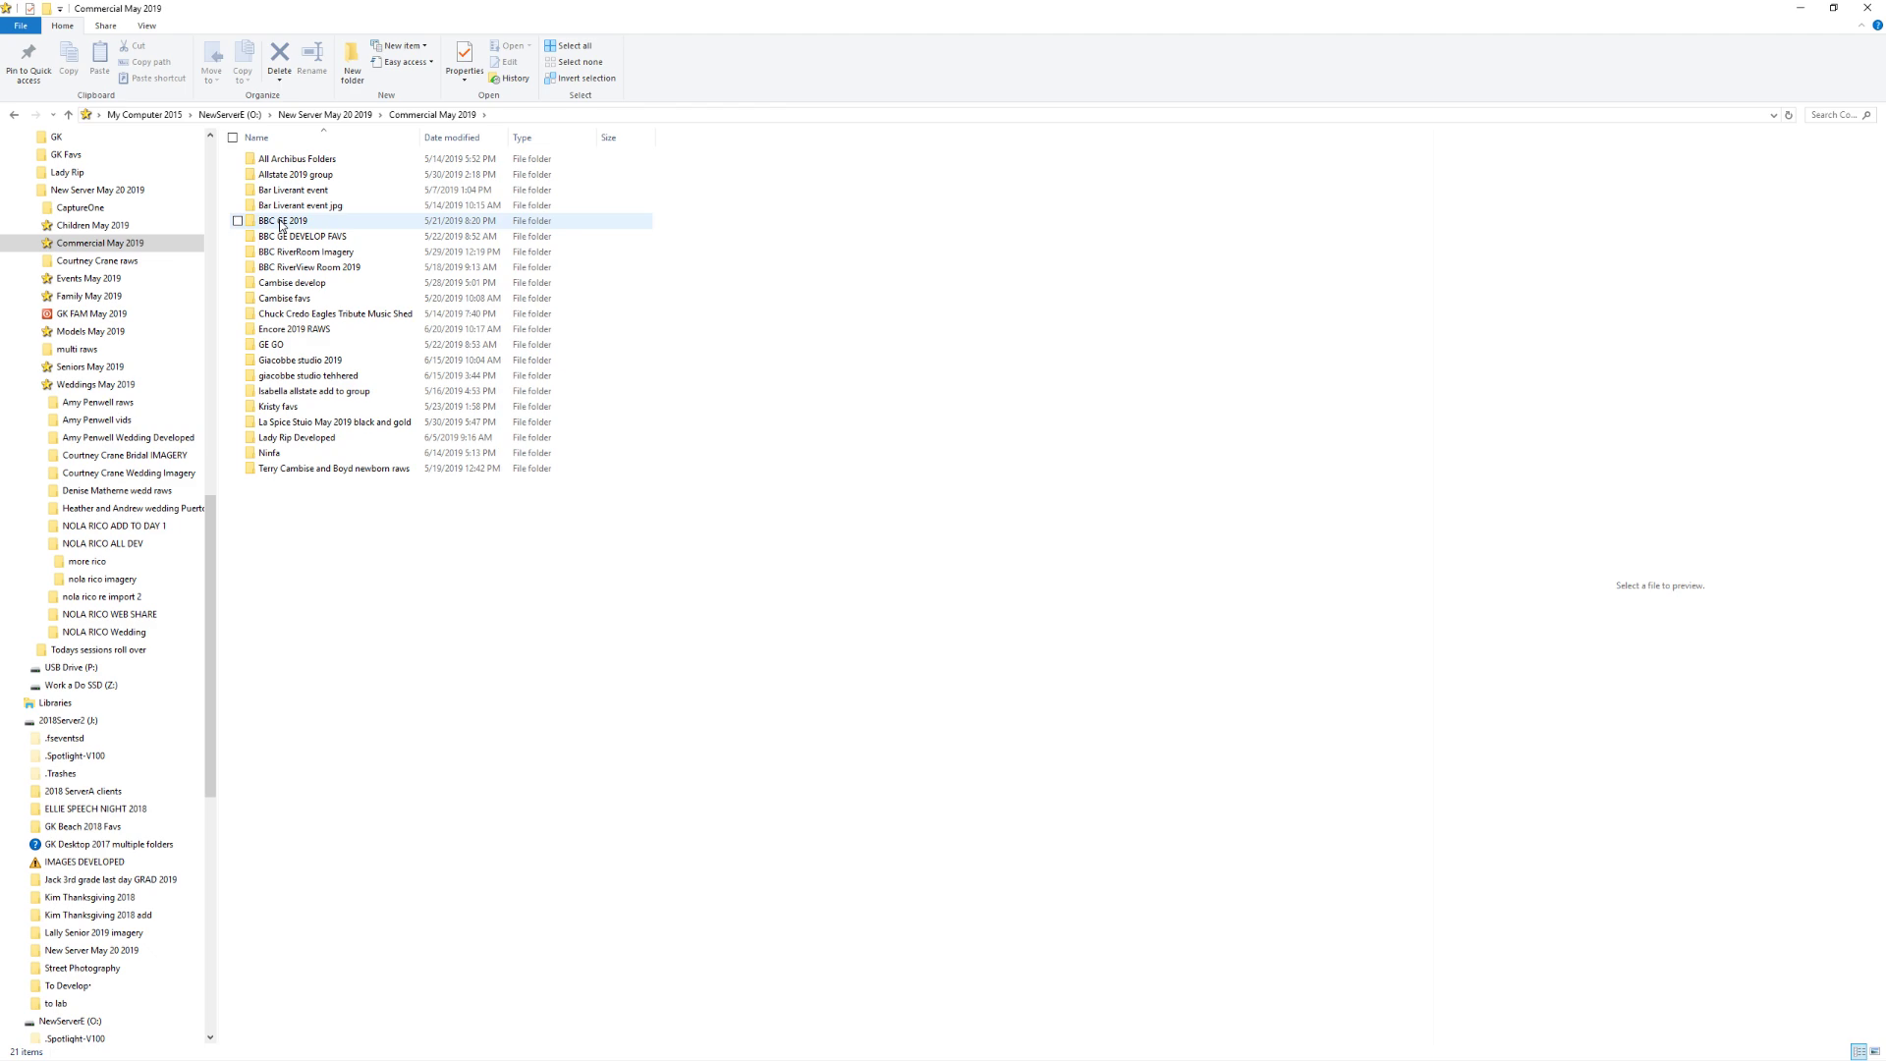
pyautogui.doubleClick(283, 222)
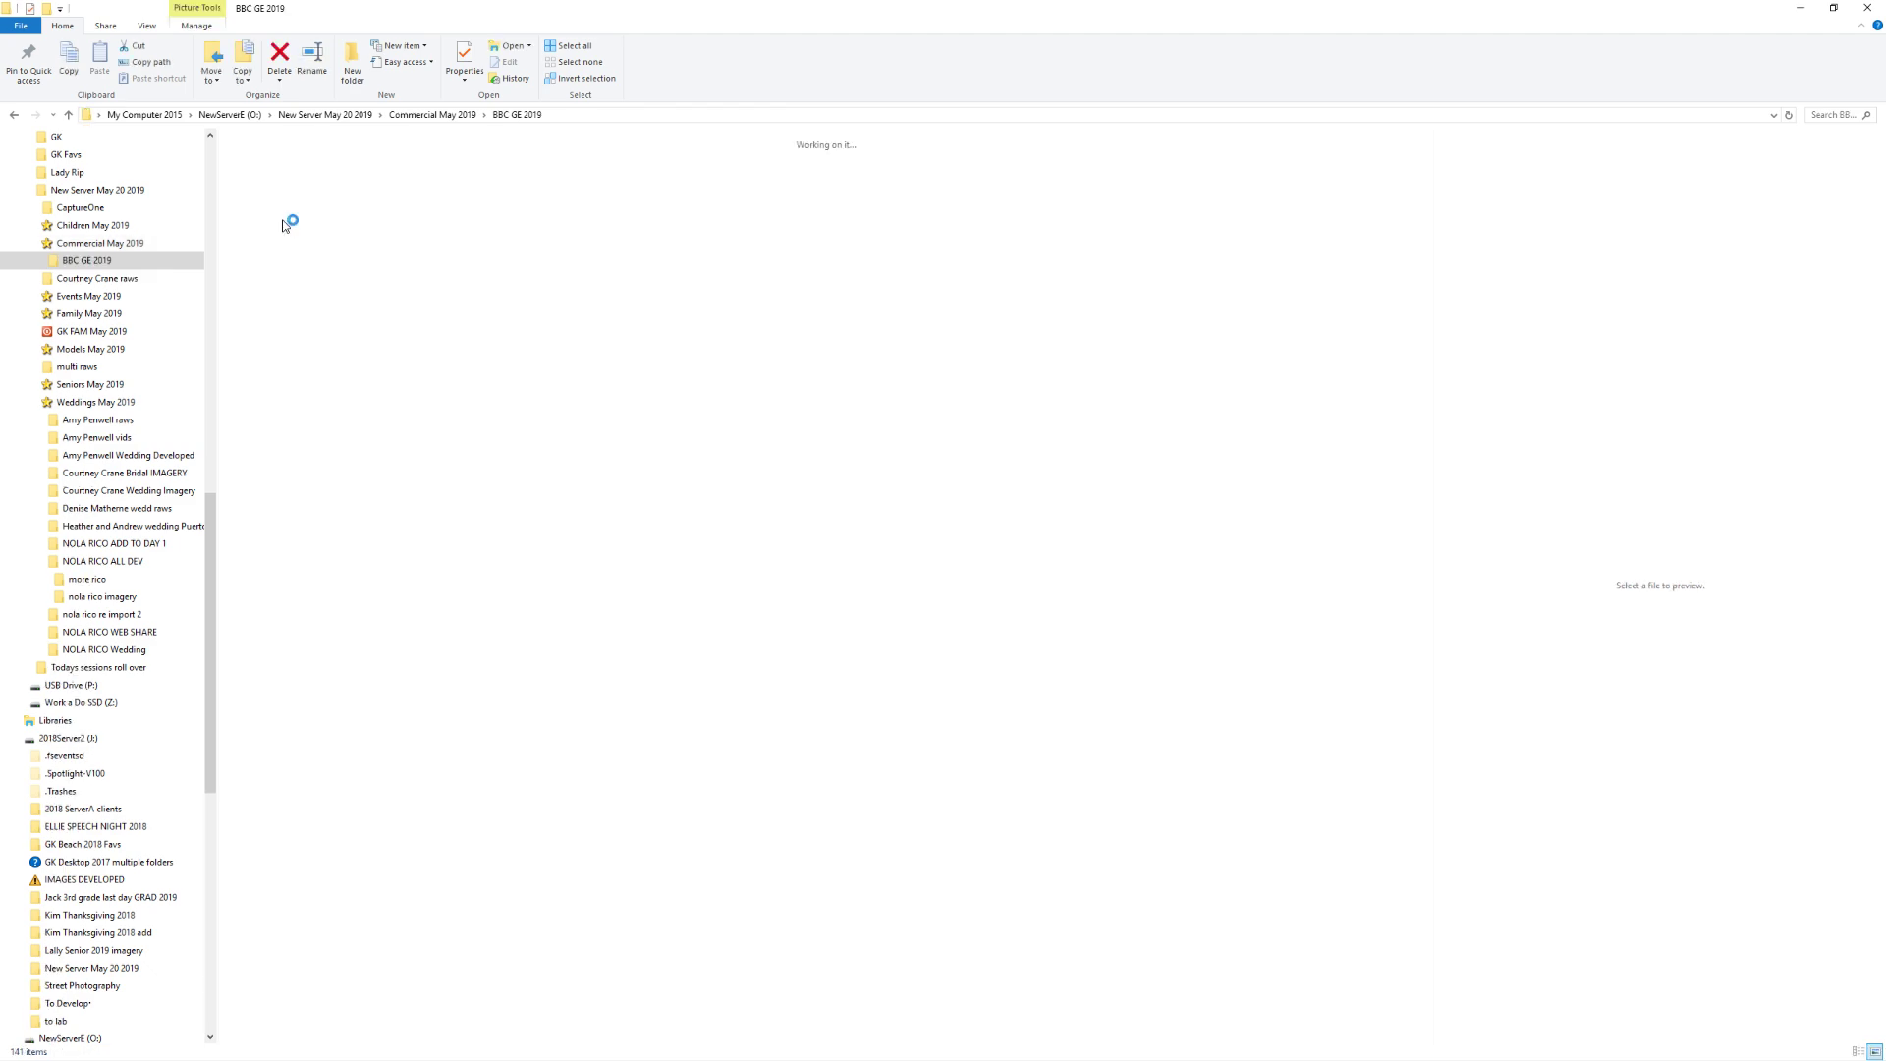
# View the images in the BBC GE DEVELOP FAVS folder and the BBC RiverRoom Imagery folder of Commercial May 2019
pyautogui.click(432, 116)
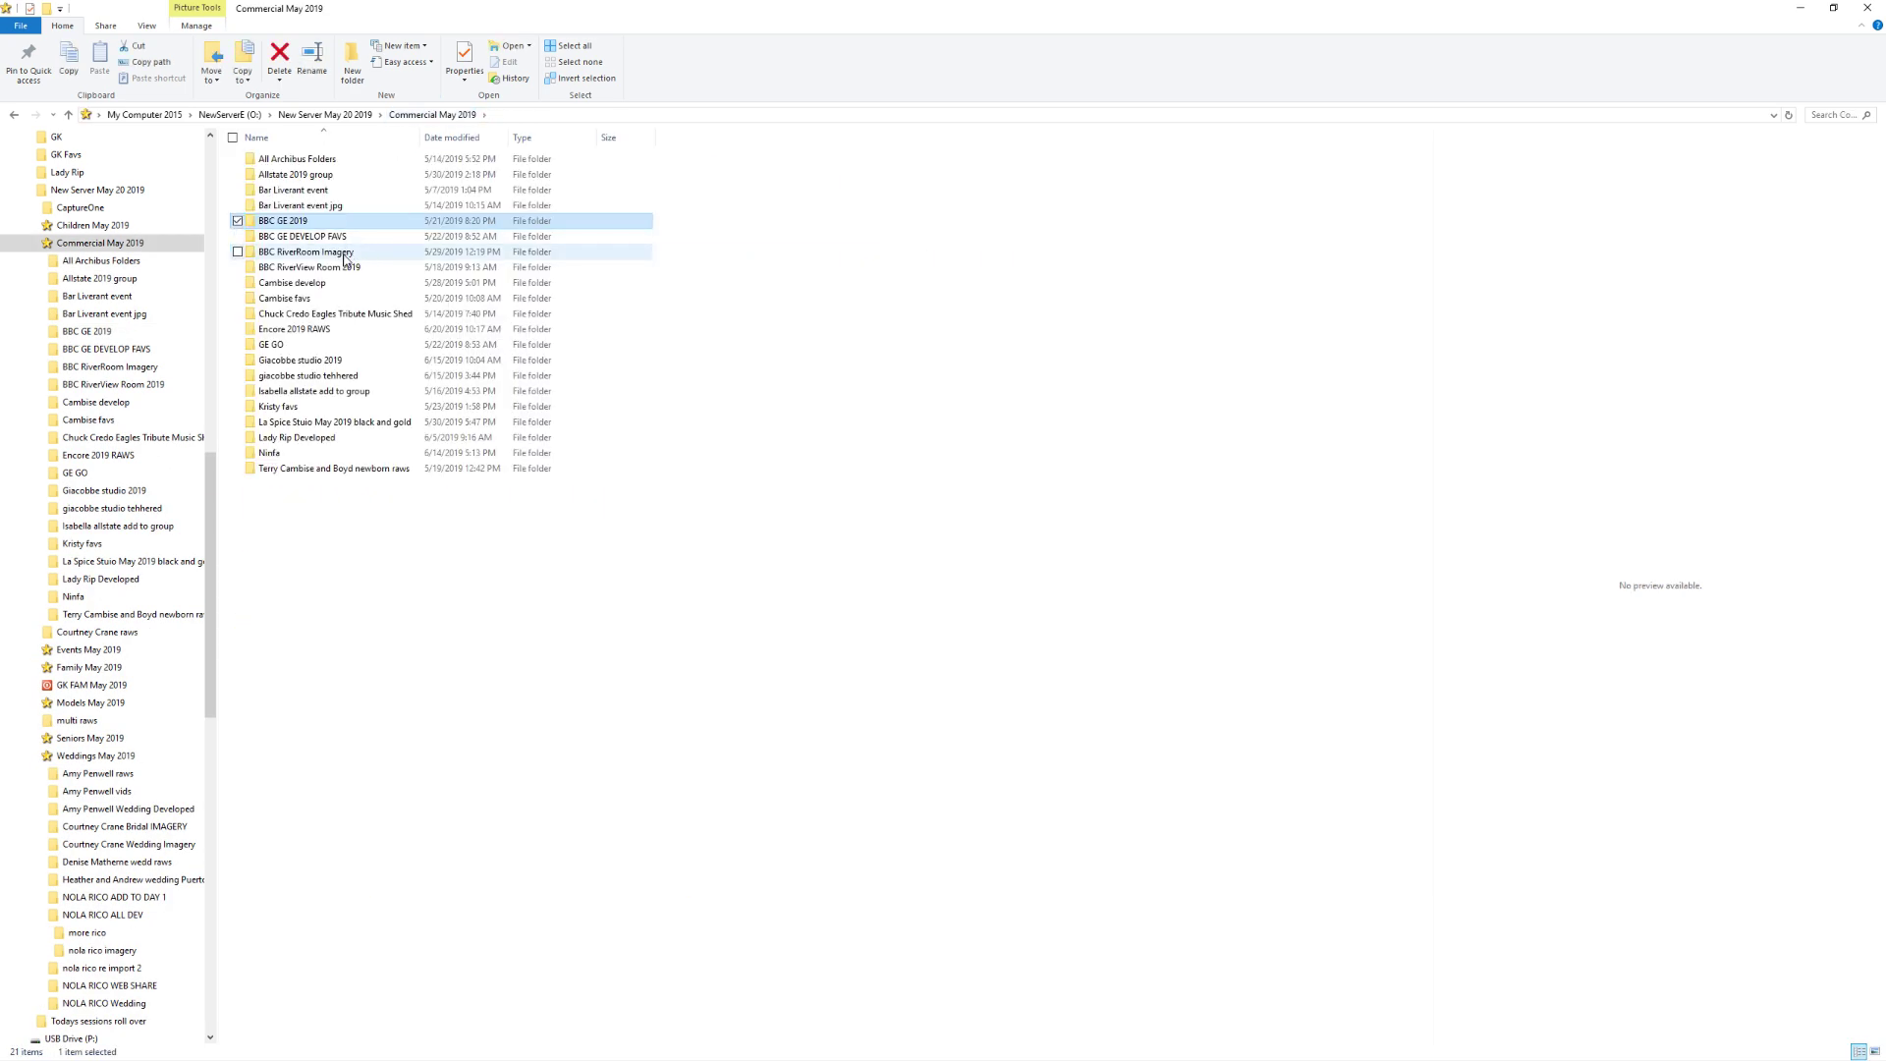
pyautogui.click(312, 237)
pyautogui.doubleClick(312, 237)
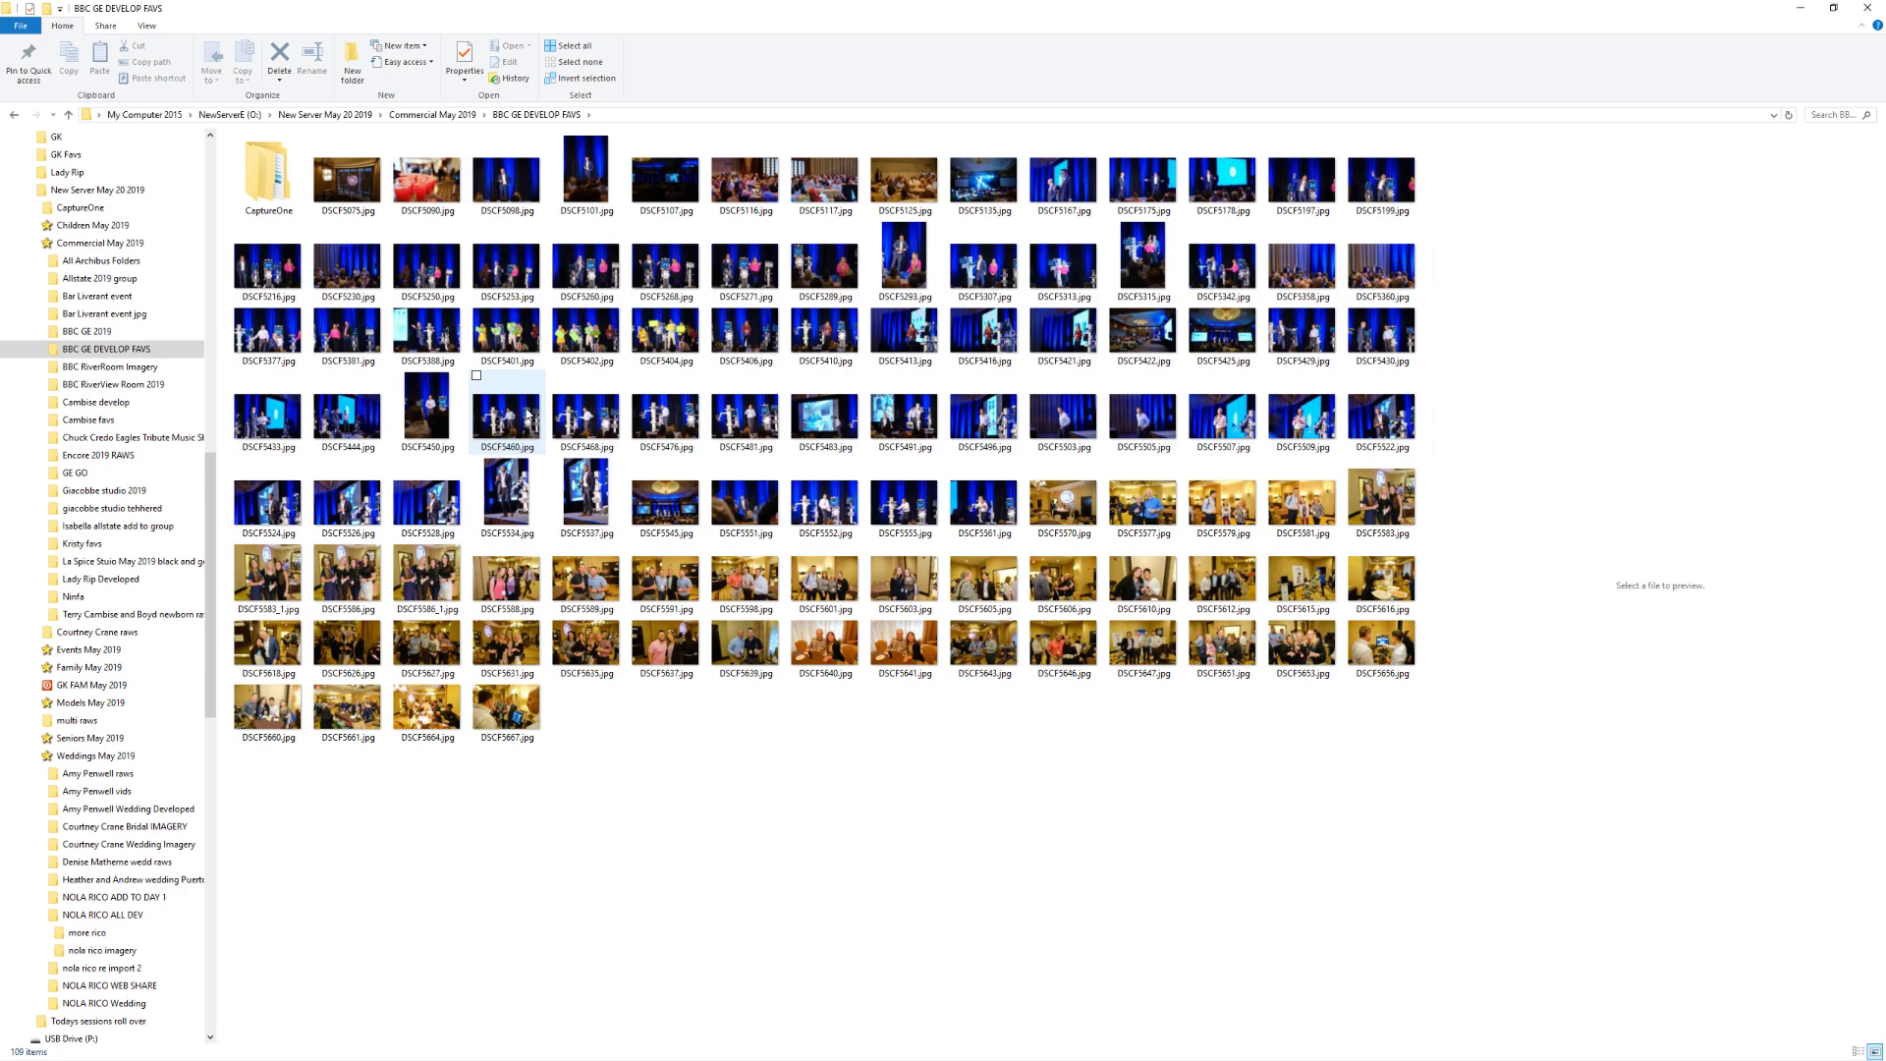
pyautogui.click(429, 116)
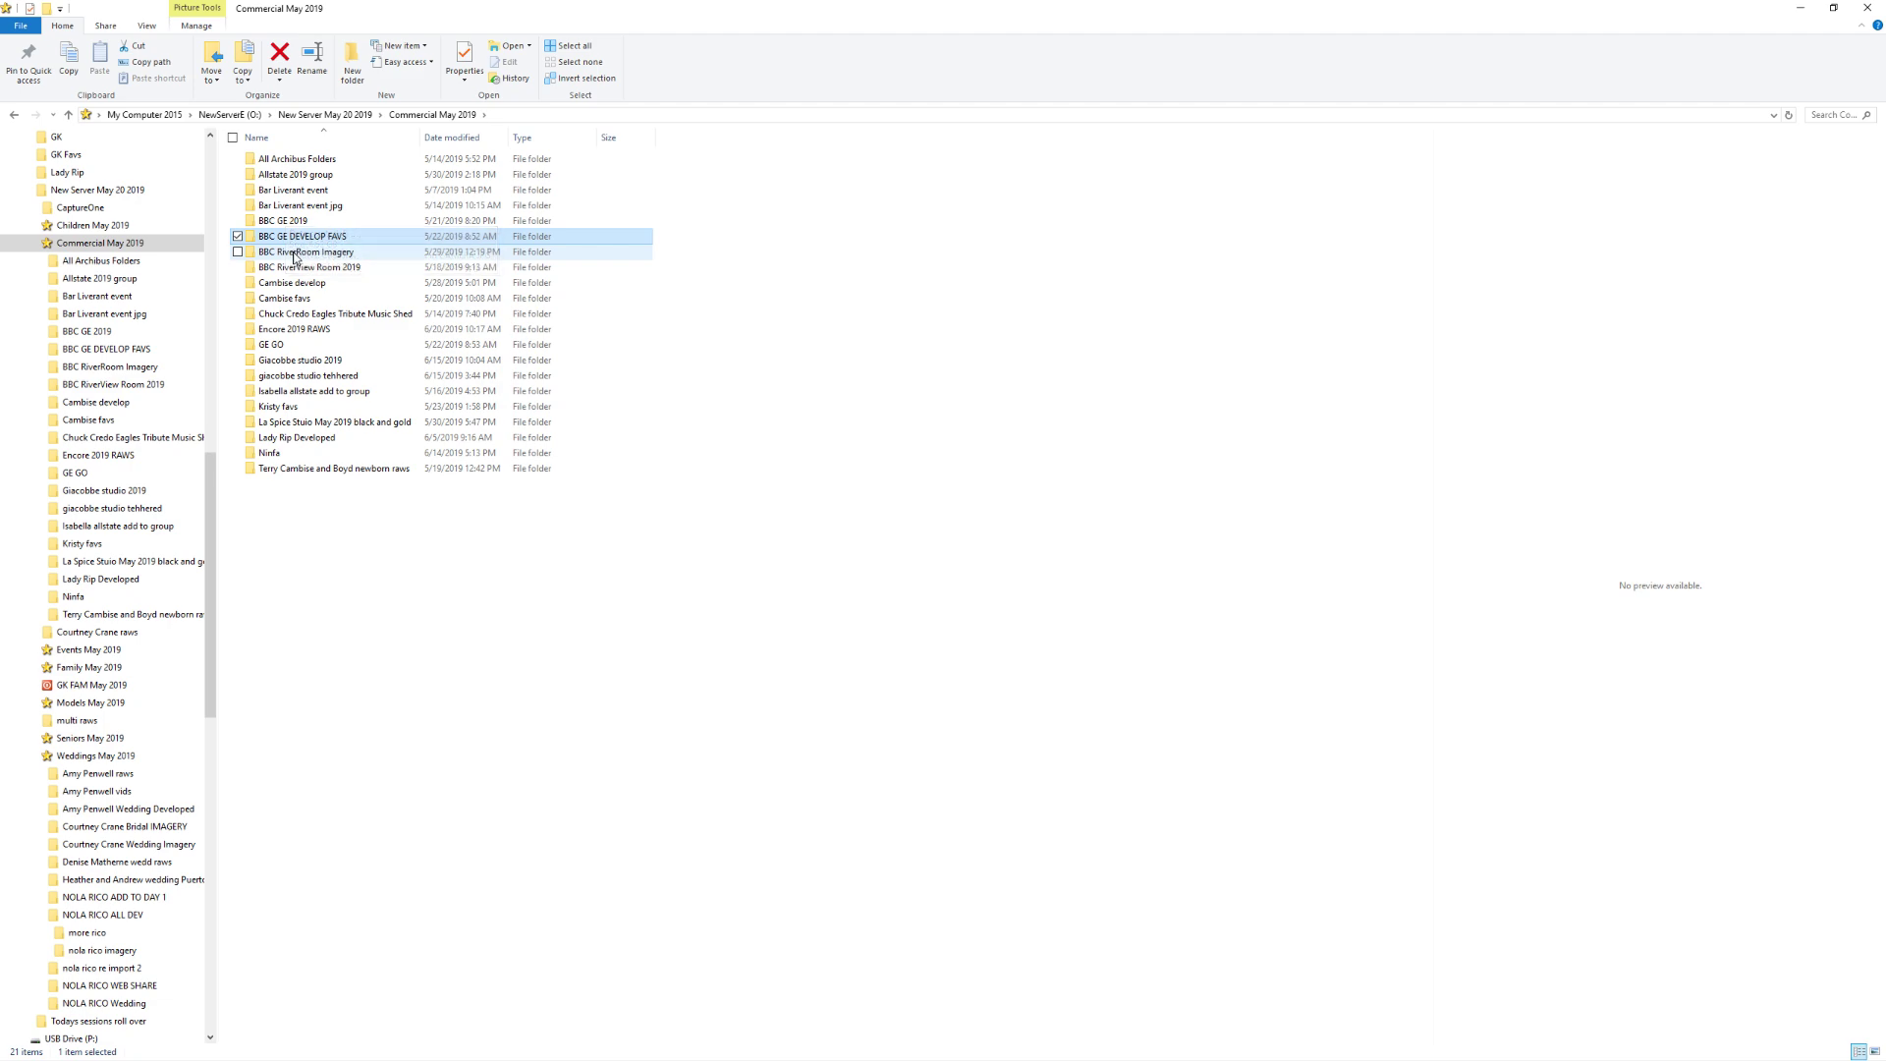
pyautogui.doubleClick(296, 253)
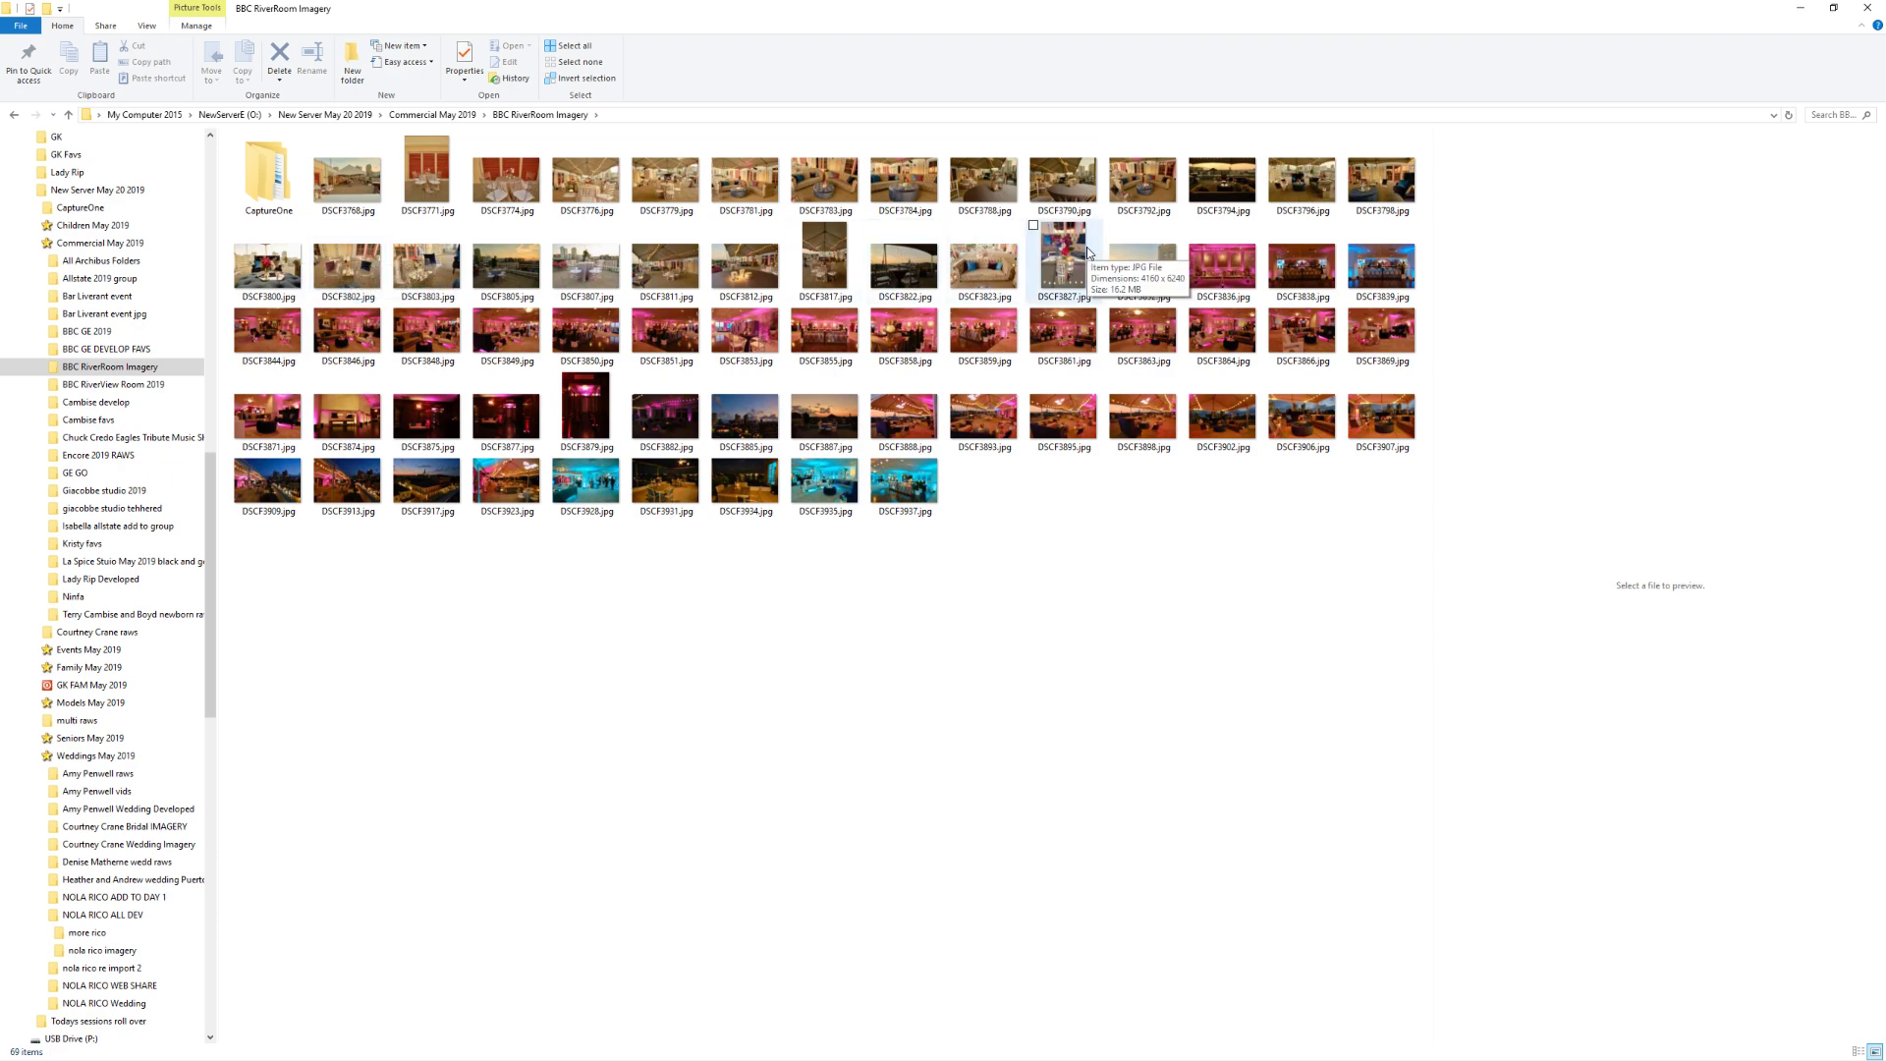
# Preview the sofa photo DSCF3823.jpg and the terrace table photo DSCF3807.jpg in an enlarged preview area
pyautogui.click(980, 270)
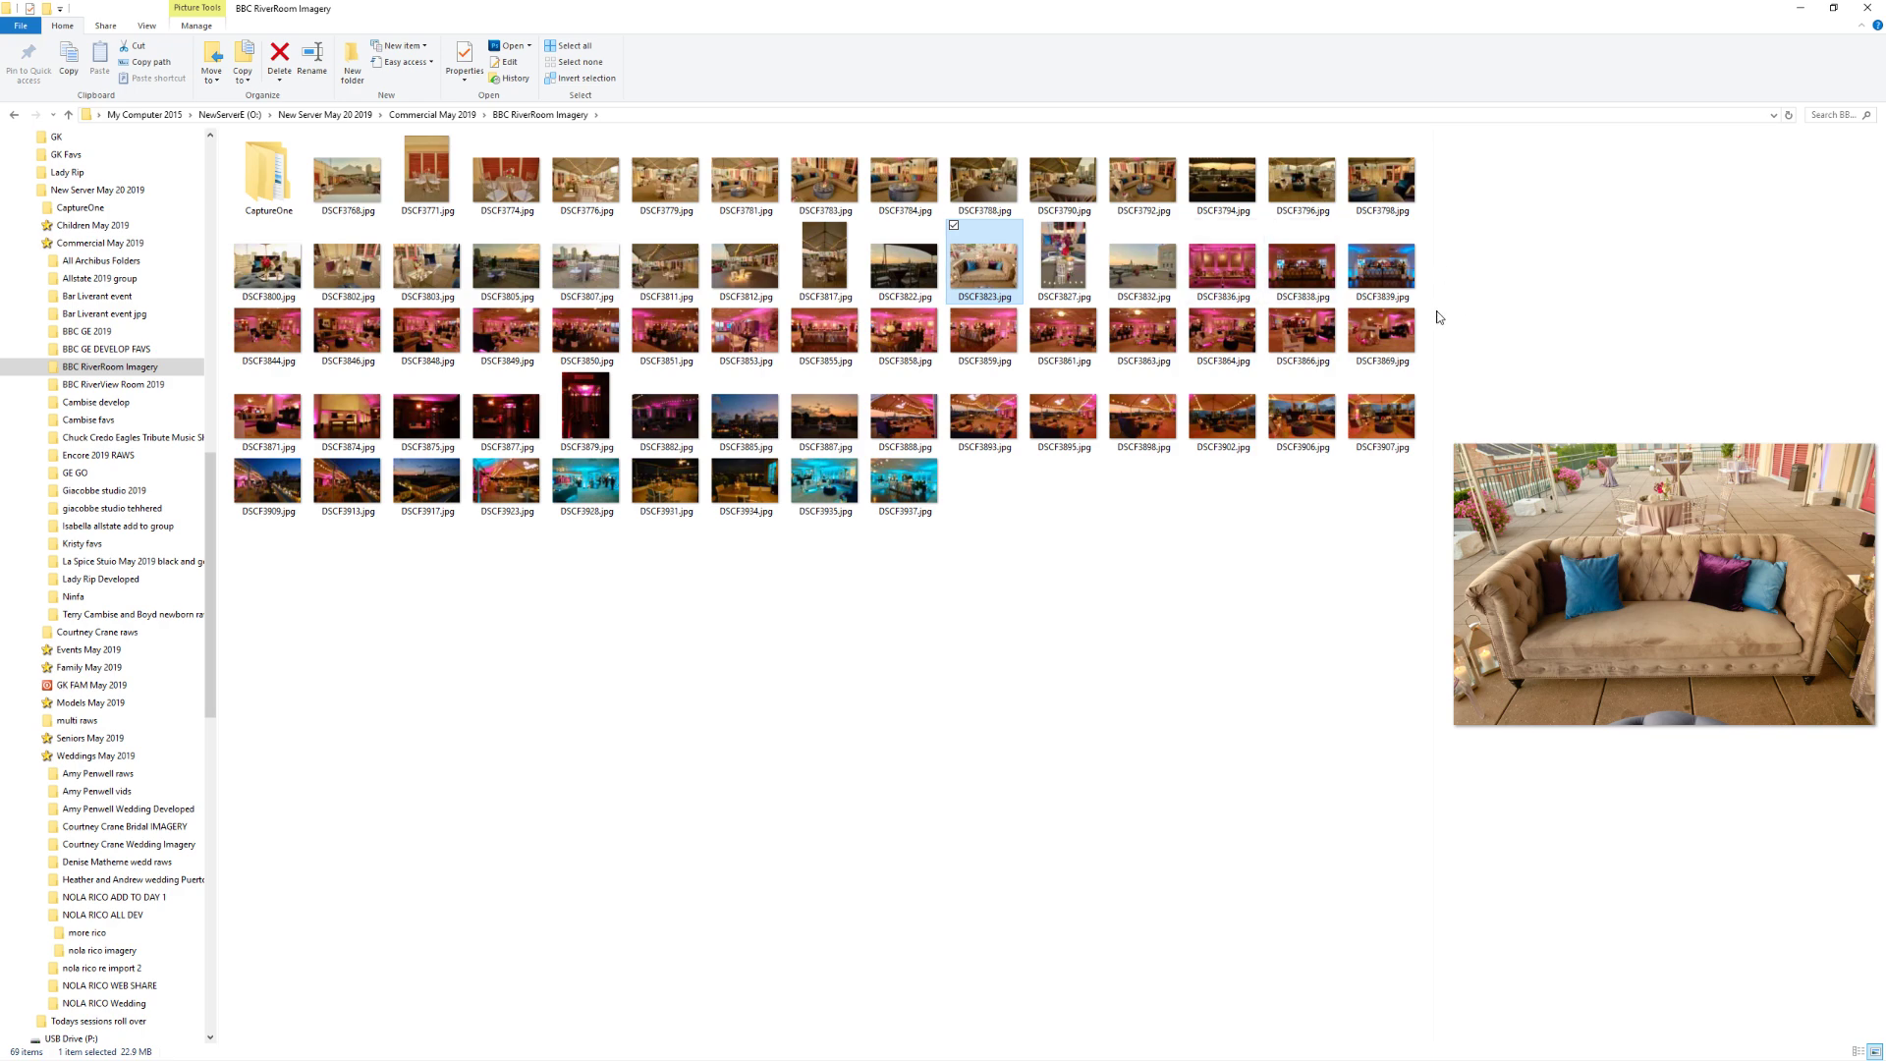
pyautogui.moveTo(1434, 315); pyautogui.dragTo(664, 413)
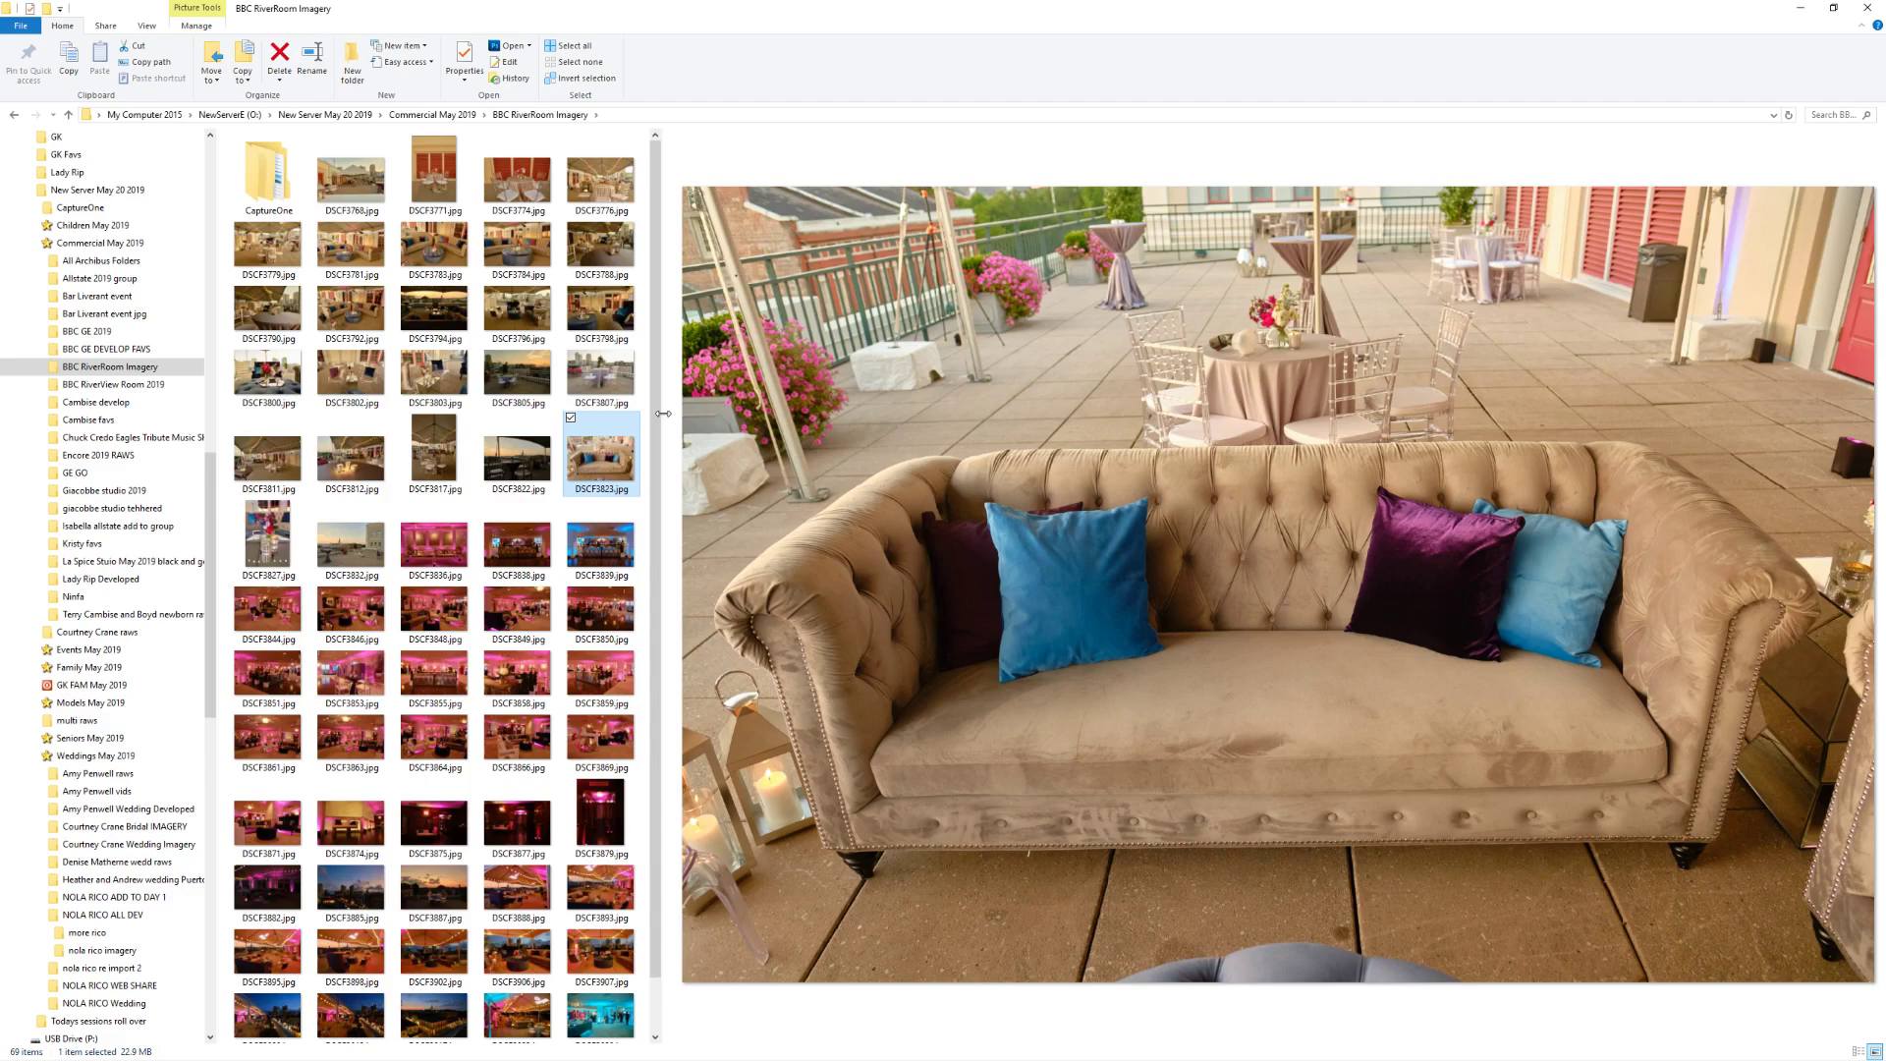
pyautogui.click(608, 373)
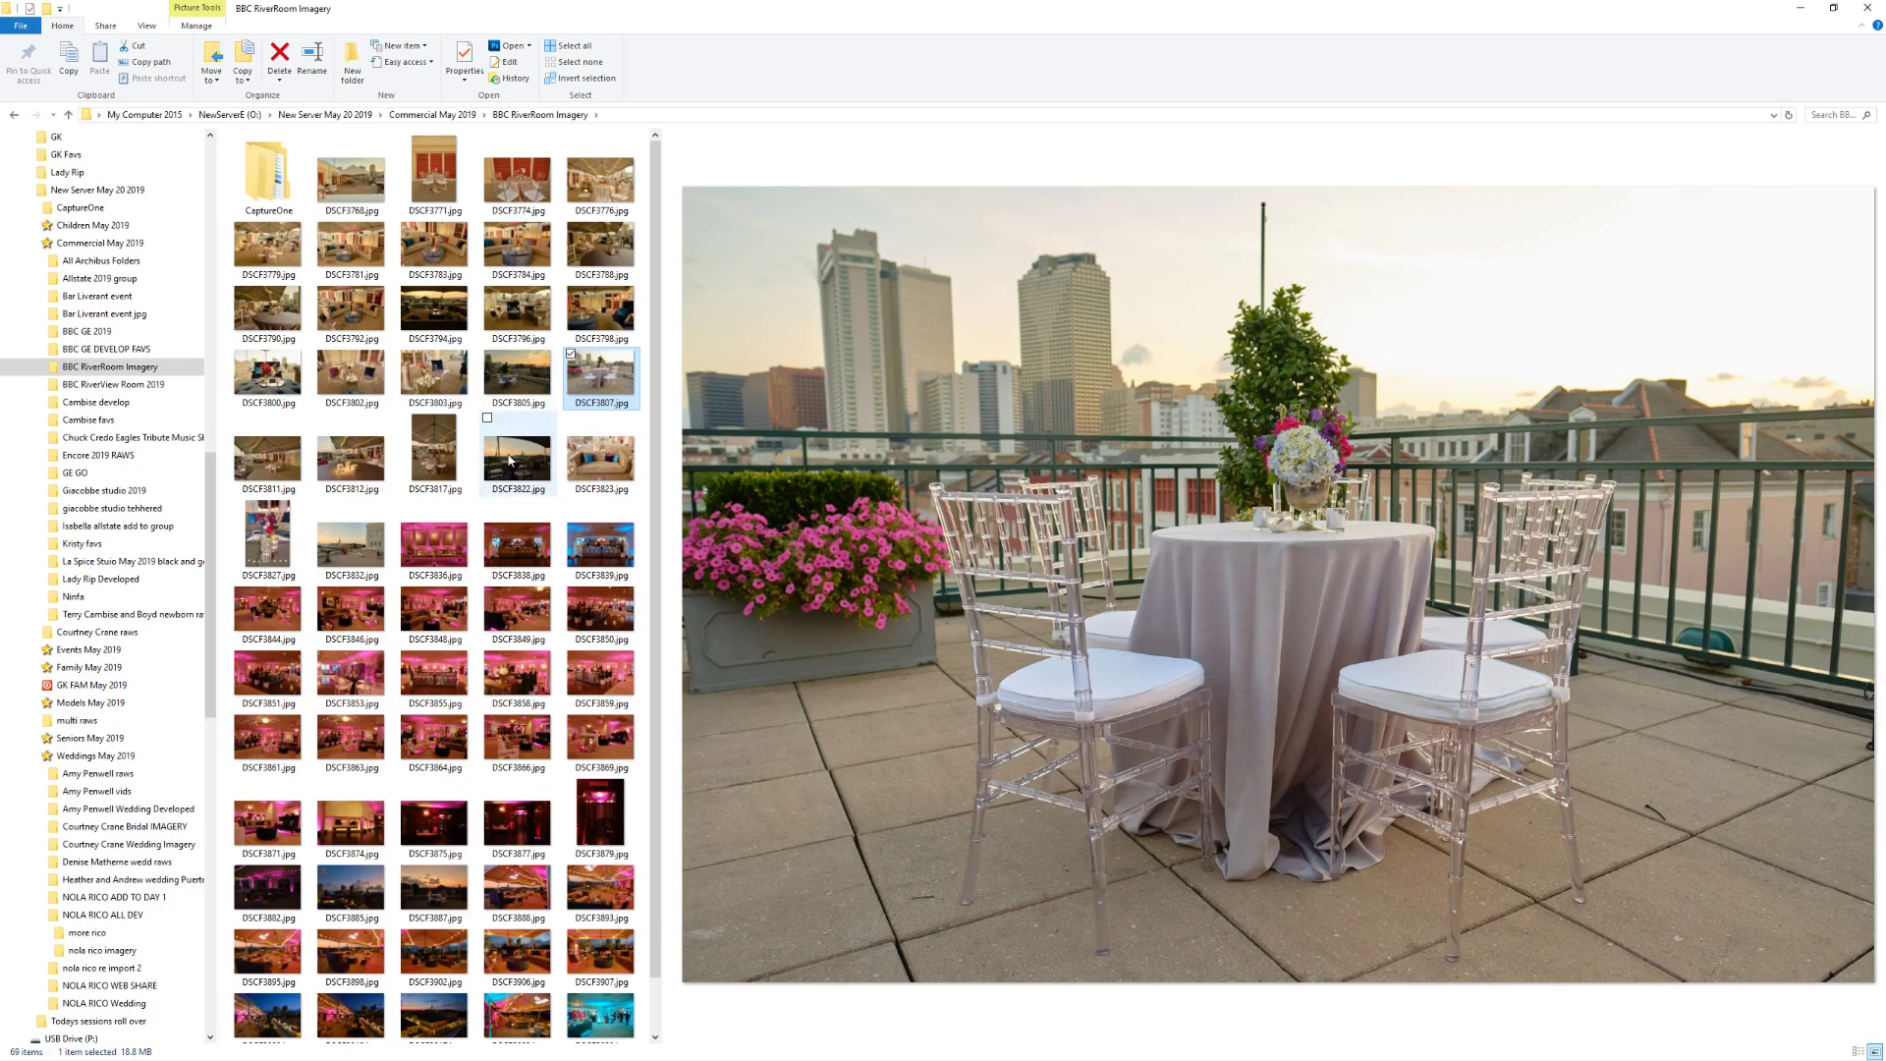
# Preview the event lighting photos DSCF3836.jpg, DSCF3839.jpg, DSCF3848.jpg and DSCF3888.jpg
pyautogui.click(435, 540)
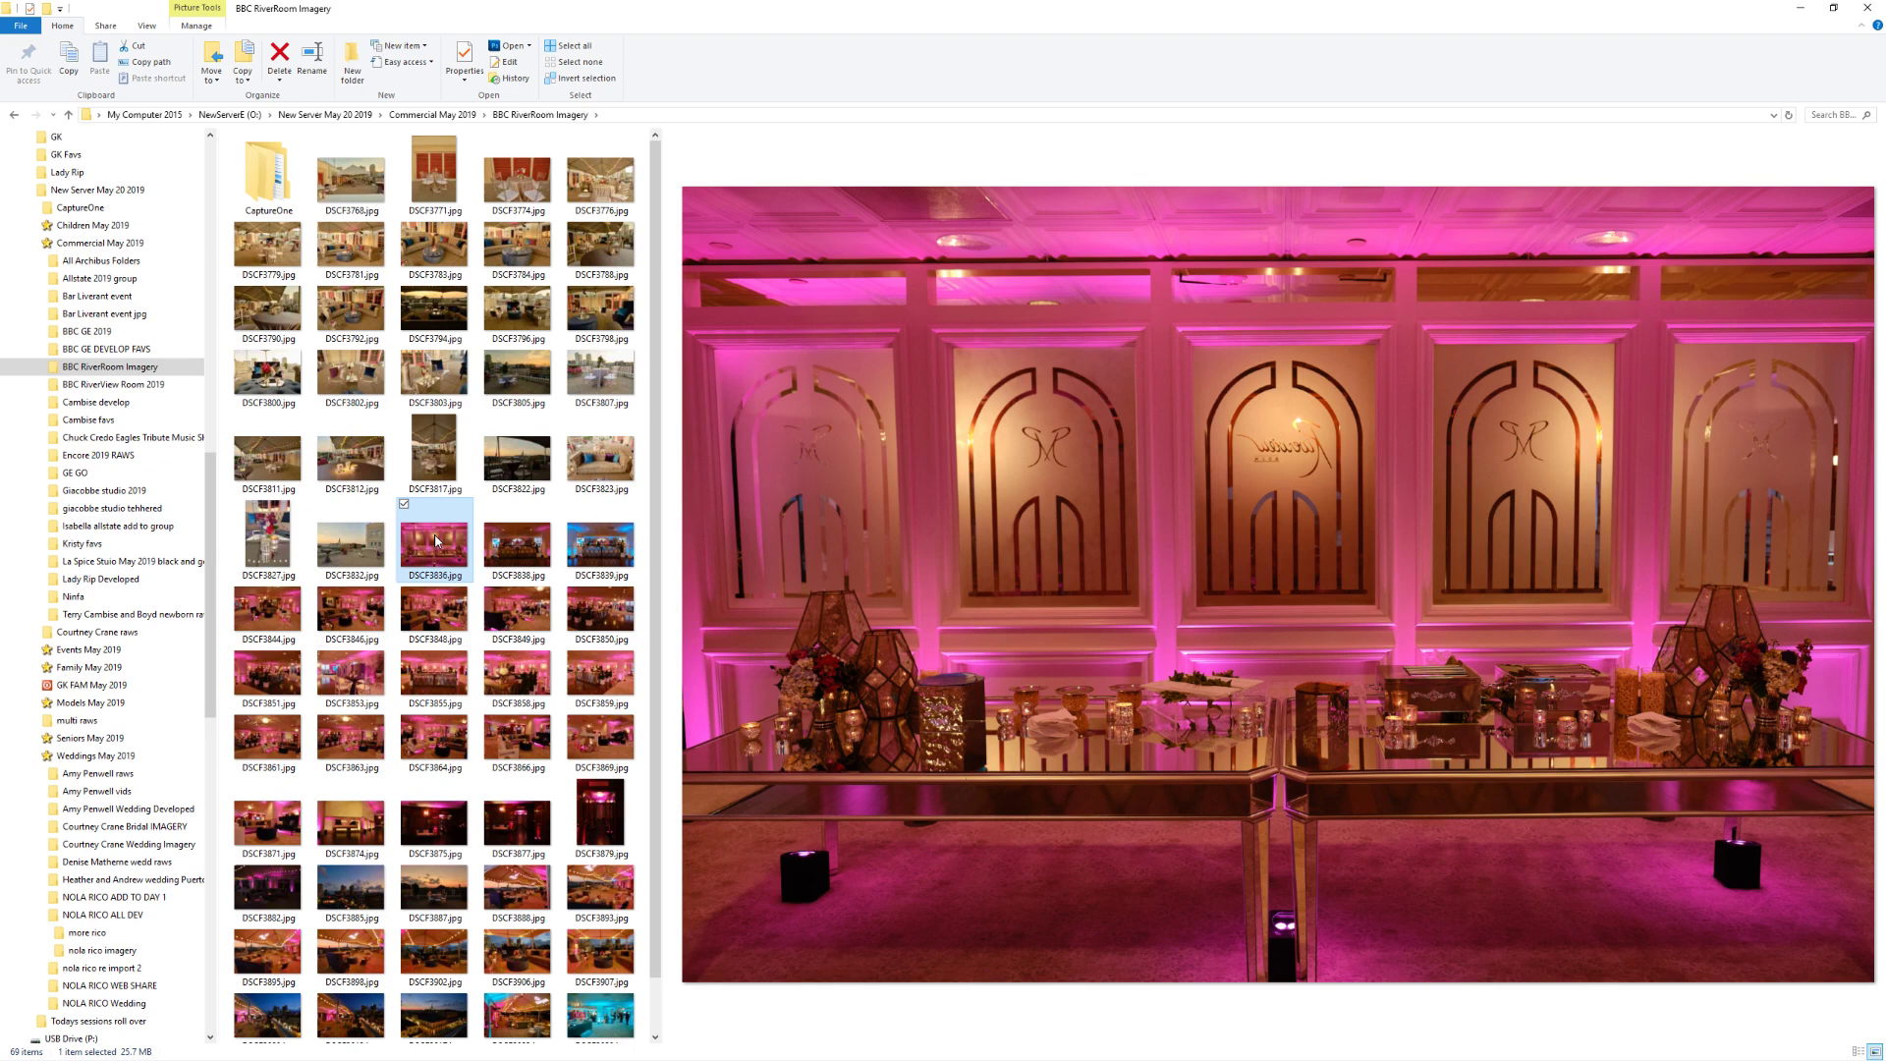
pyautogui.click(591, 547)
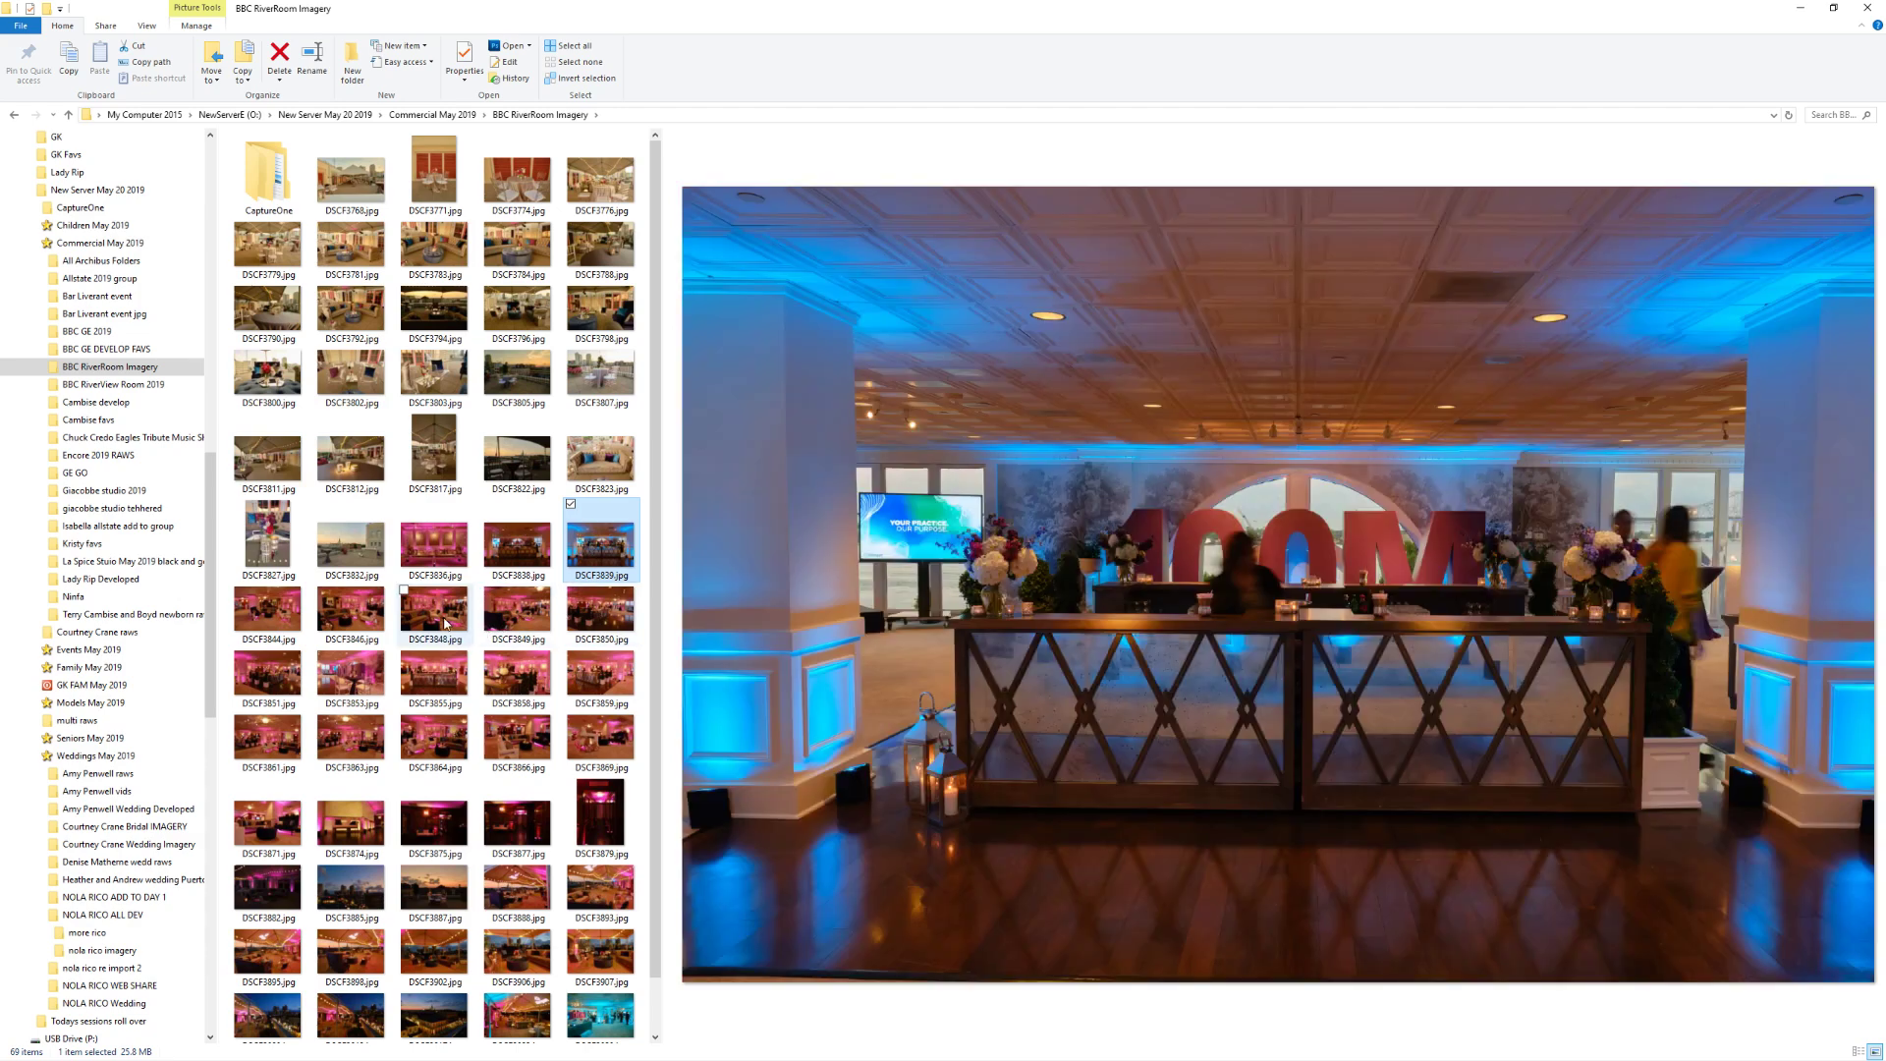
pyautogui.click(435, 617)
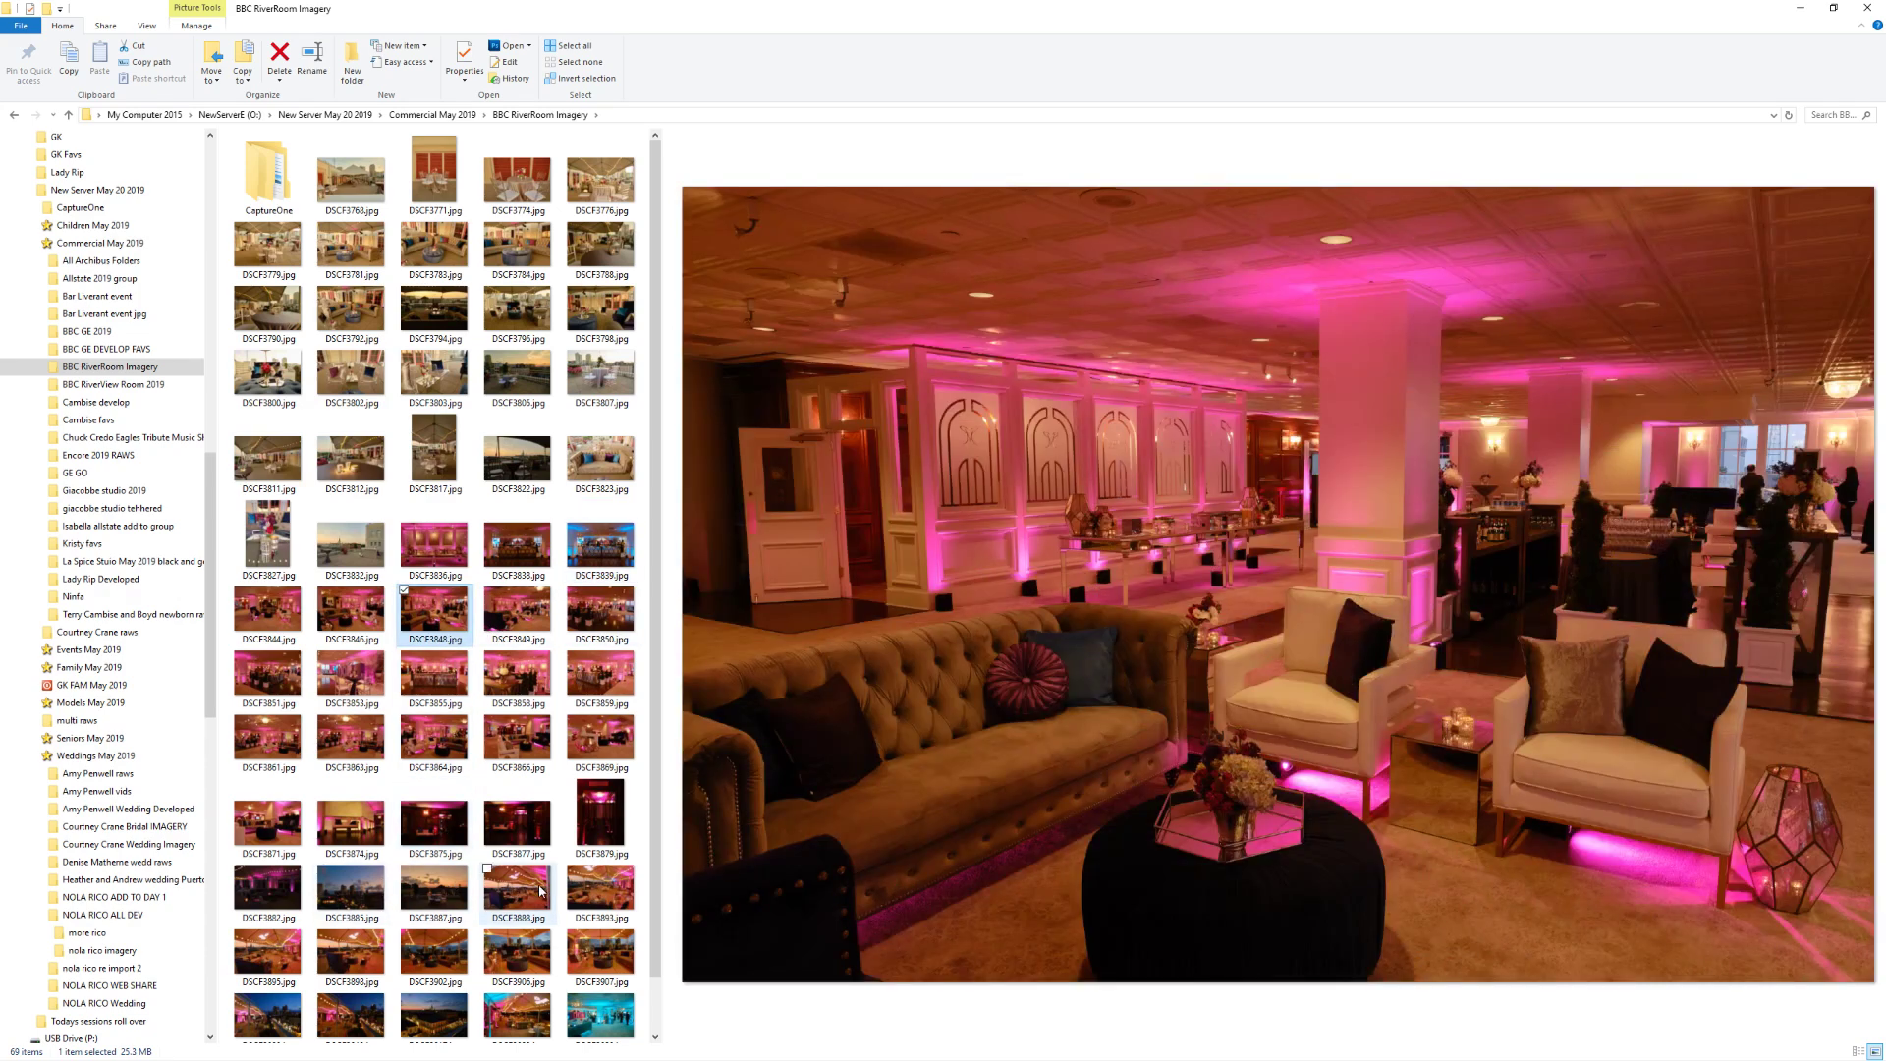
pyautogui.click(524, 891)
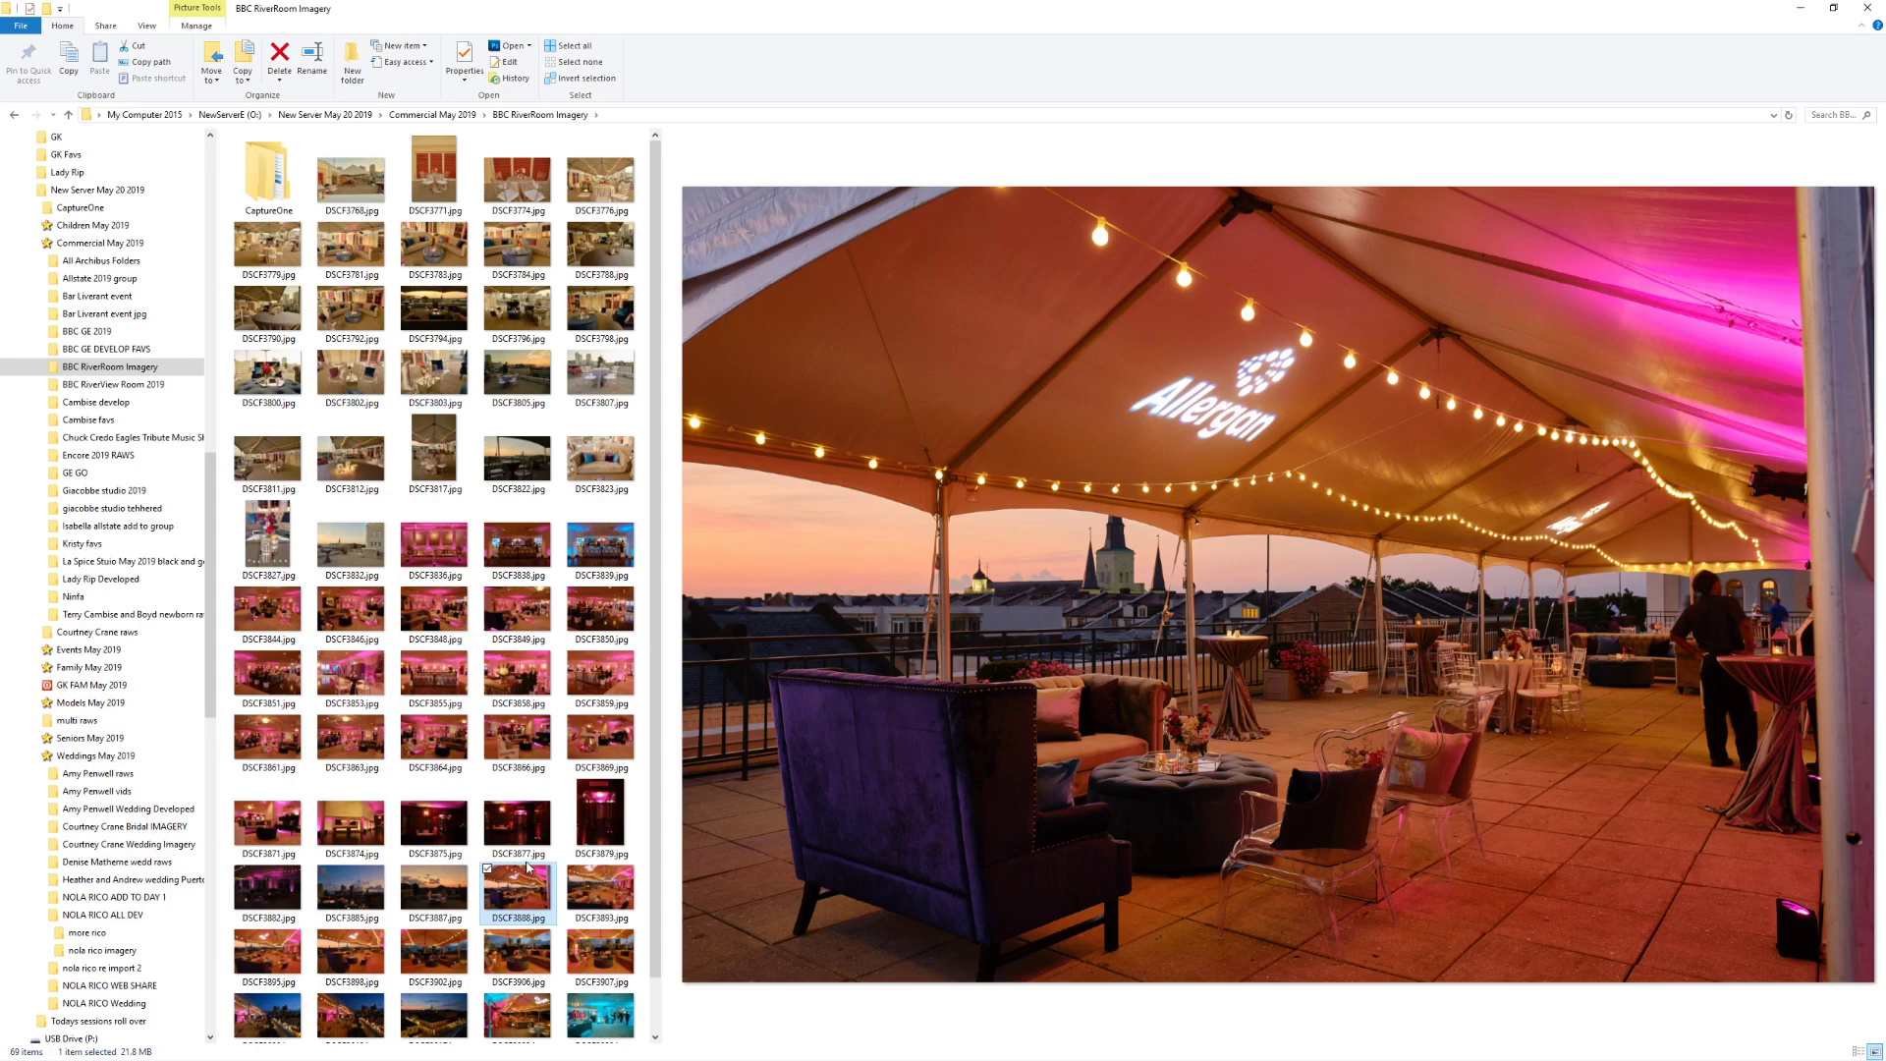
# Preview the sunset terrace photo DSCF3887.jpg and the blue-lit bar photo DSCF3937.jpg
pyautogui.scroll(-1, 658, 843)
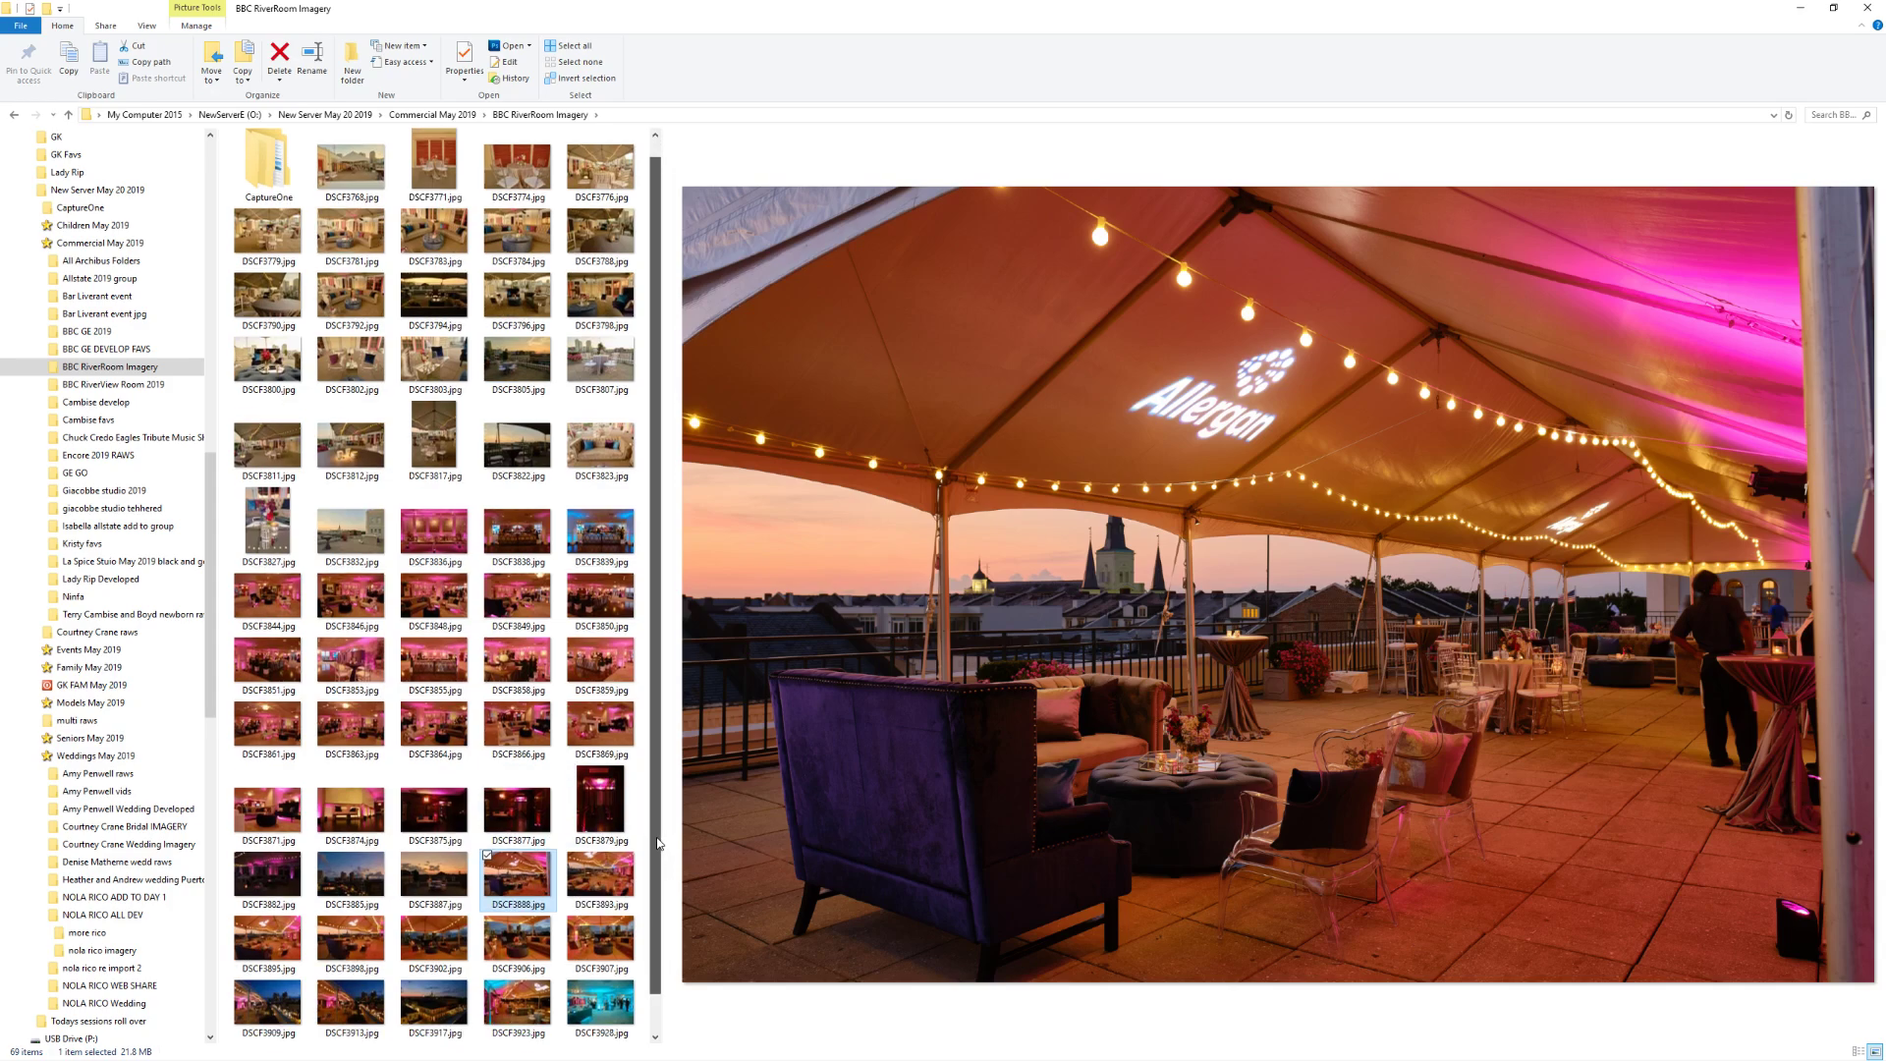
pyautogui.scroll(-3, 659, 855)
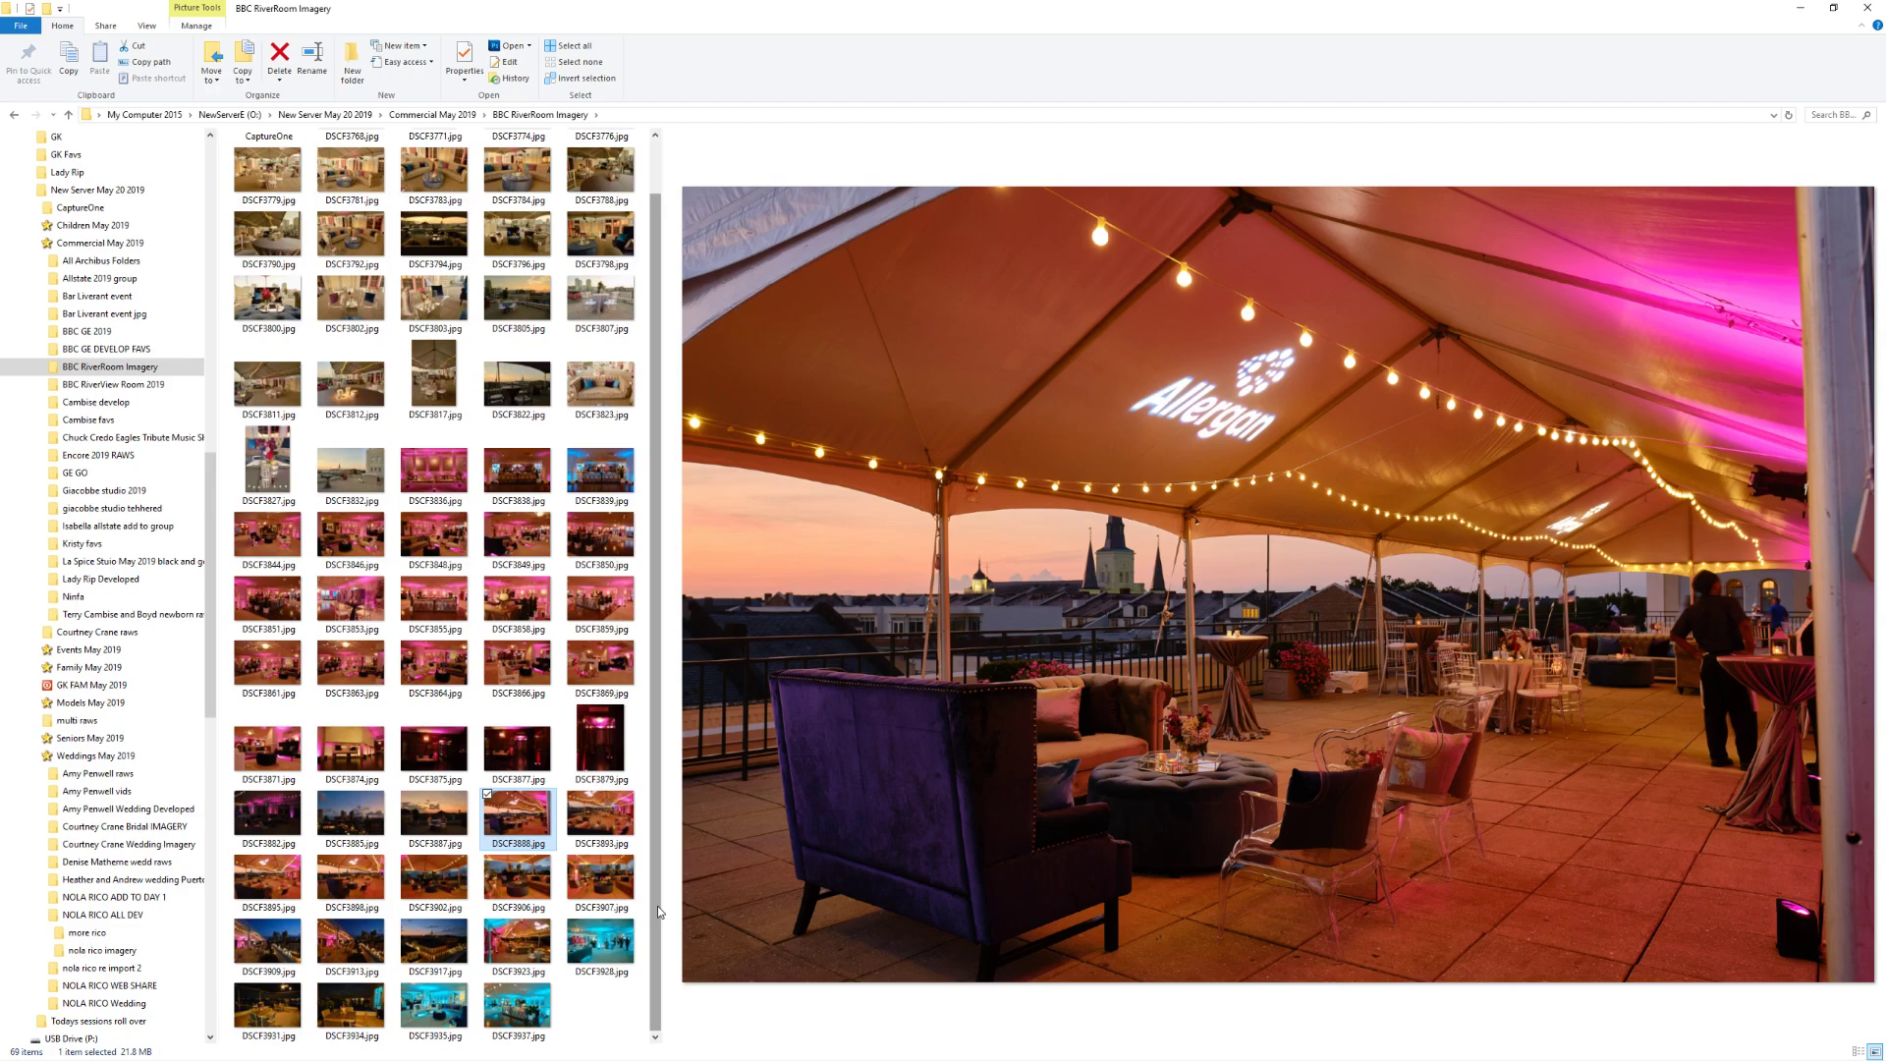
pyautogui.click(434, 808)
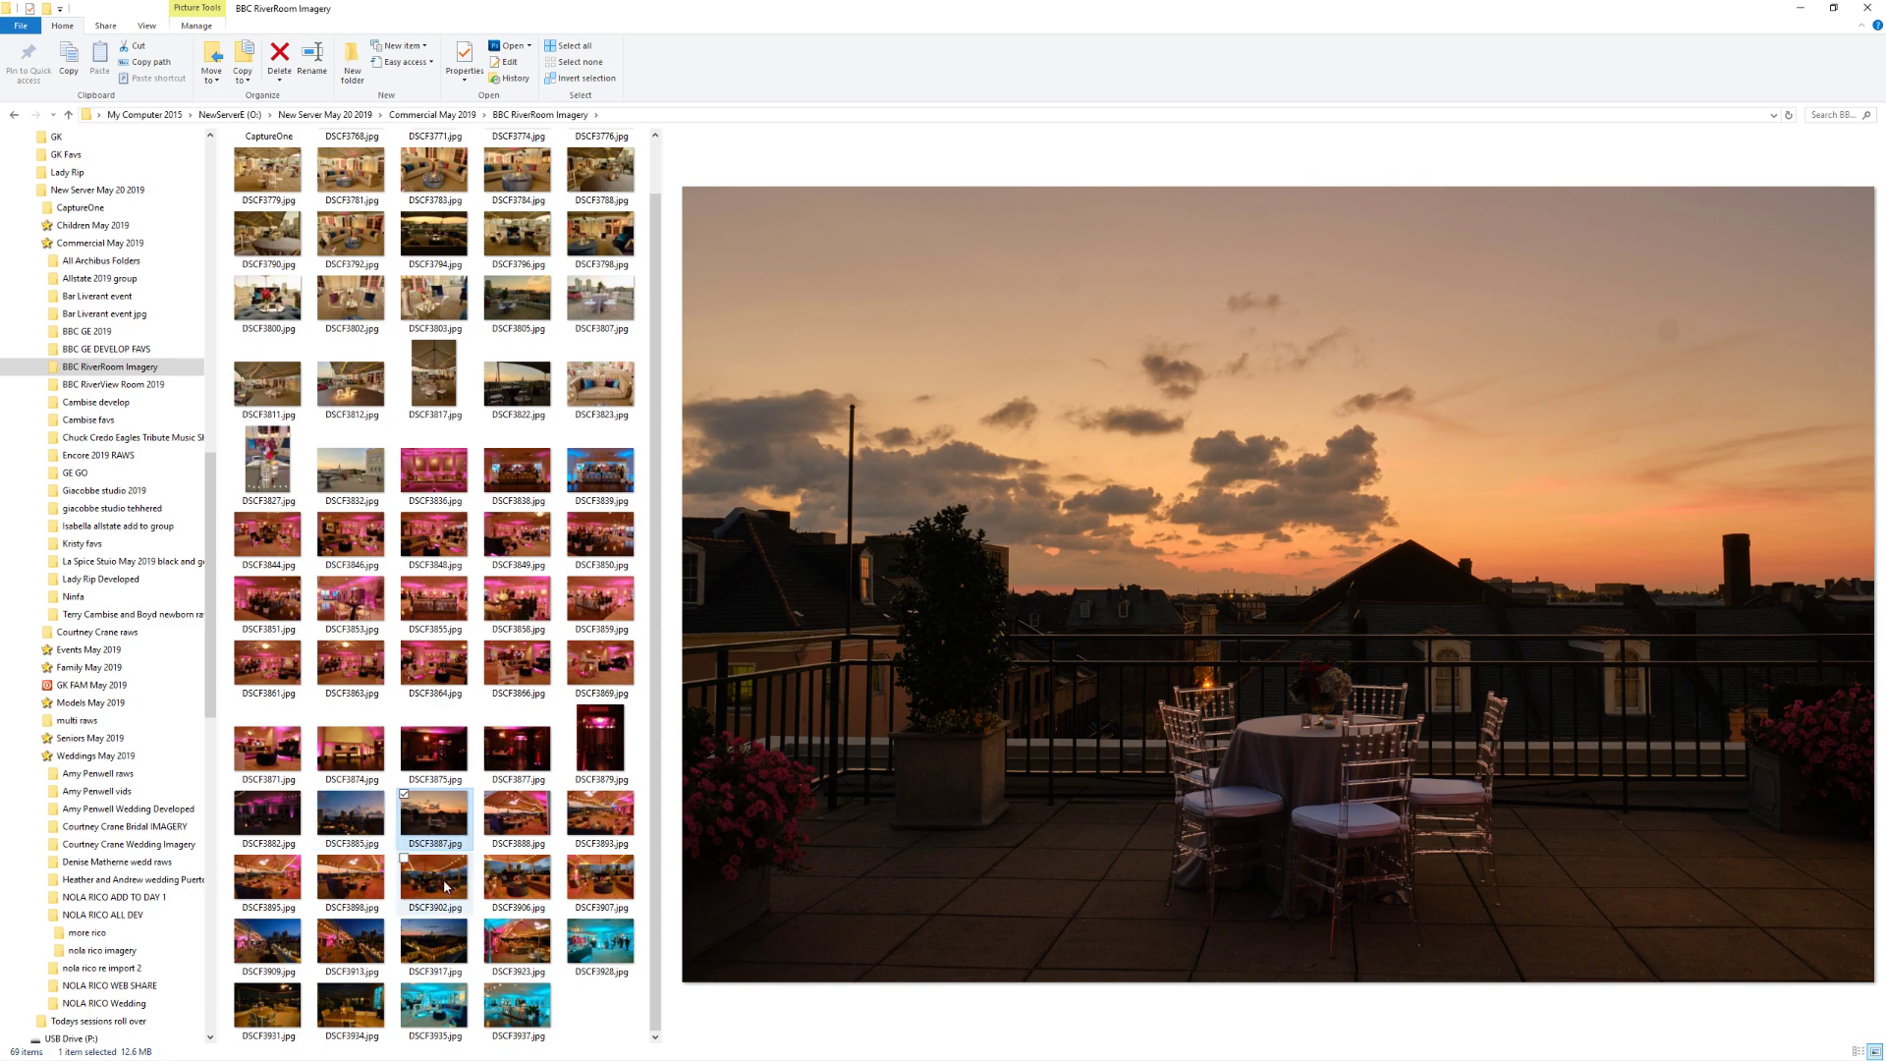
pyautogui.click(520, 1004)
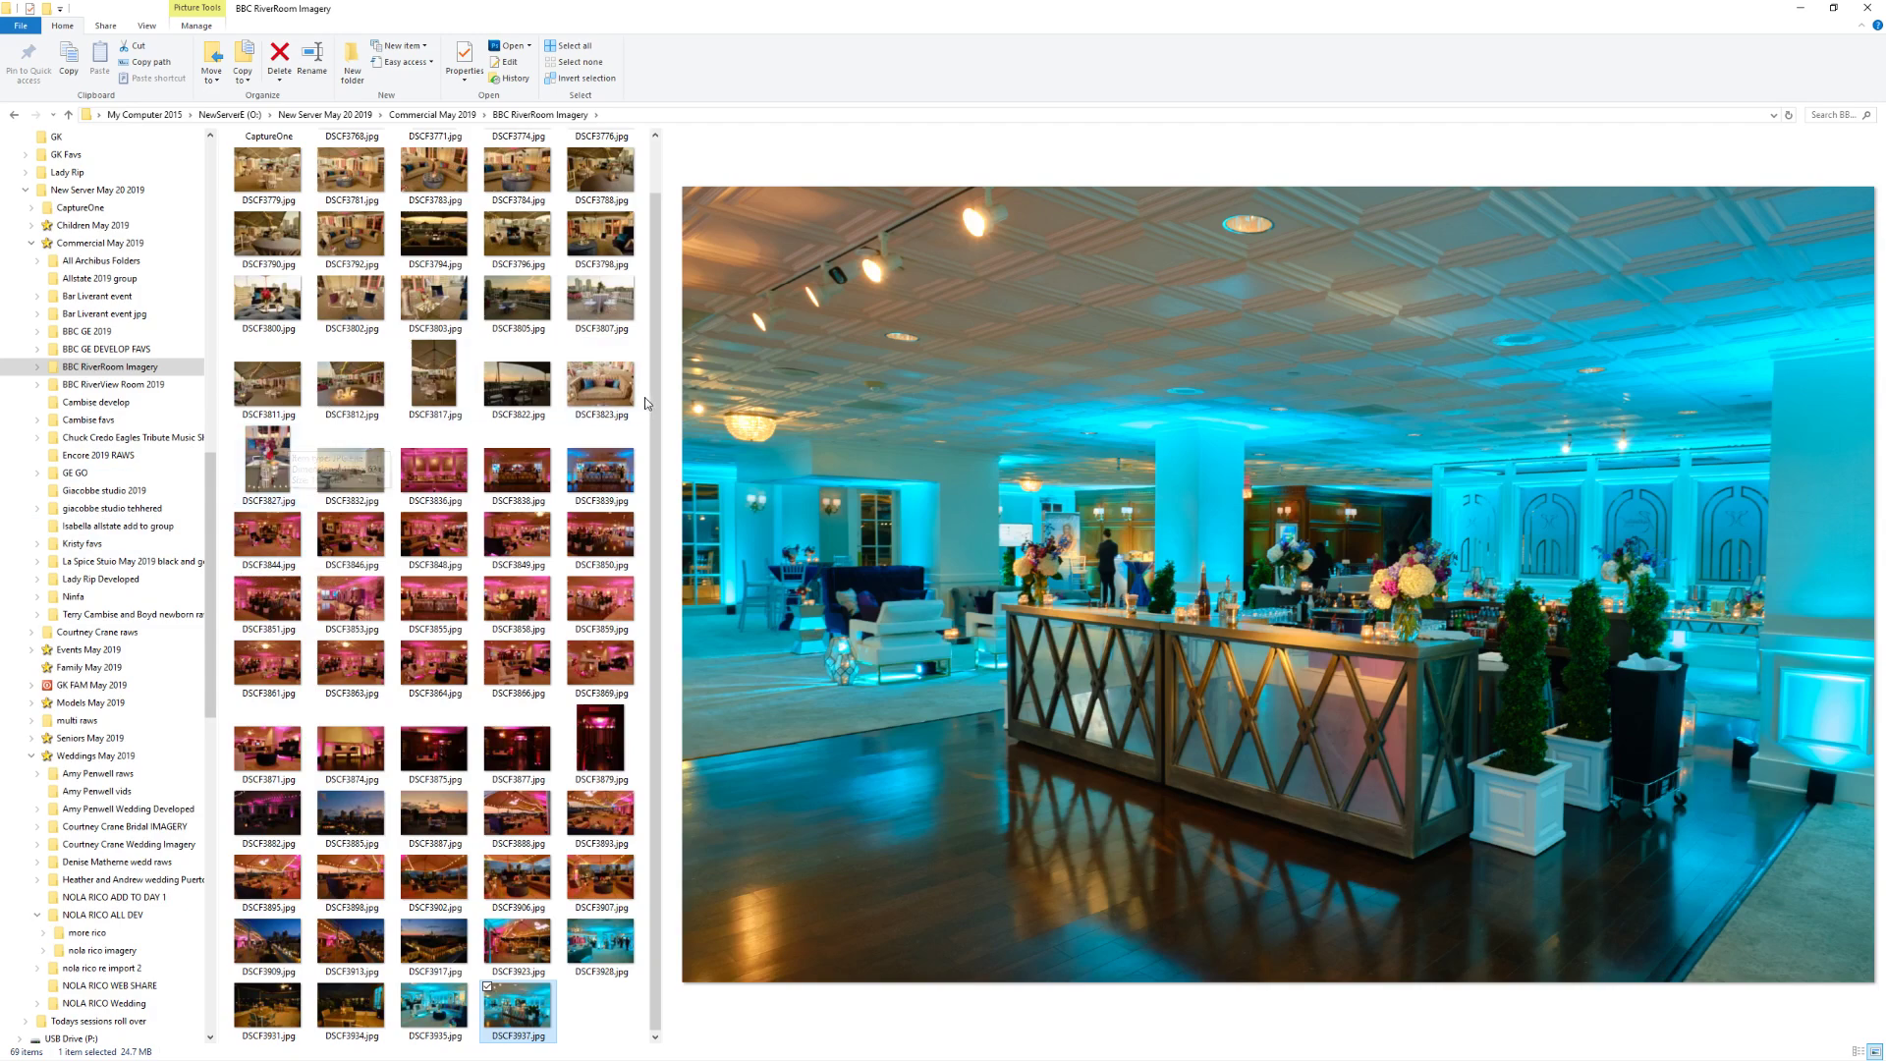
# Open the Cambise favs folder in Commercial May 2019 and preview the catering truck and black-and-white chef photos
pyautogui.click(415, 115)
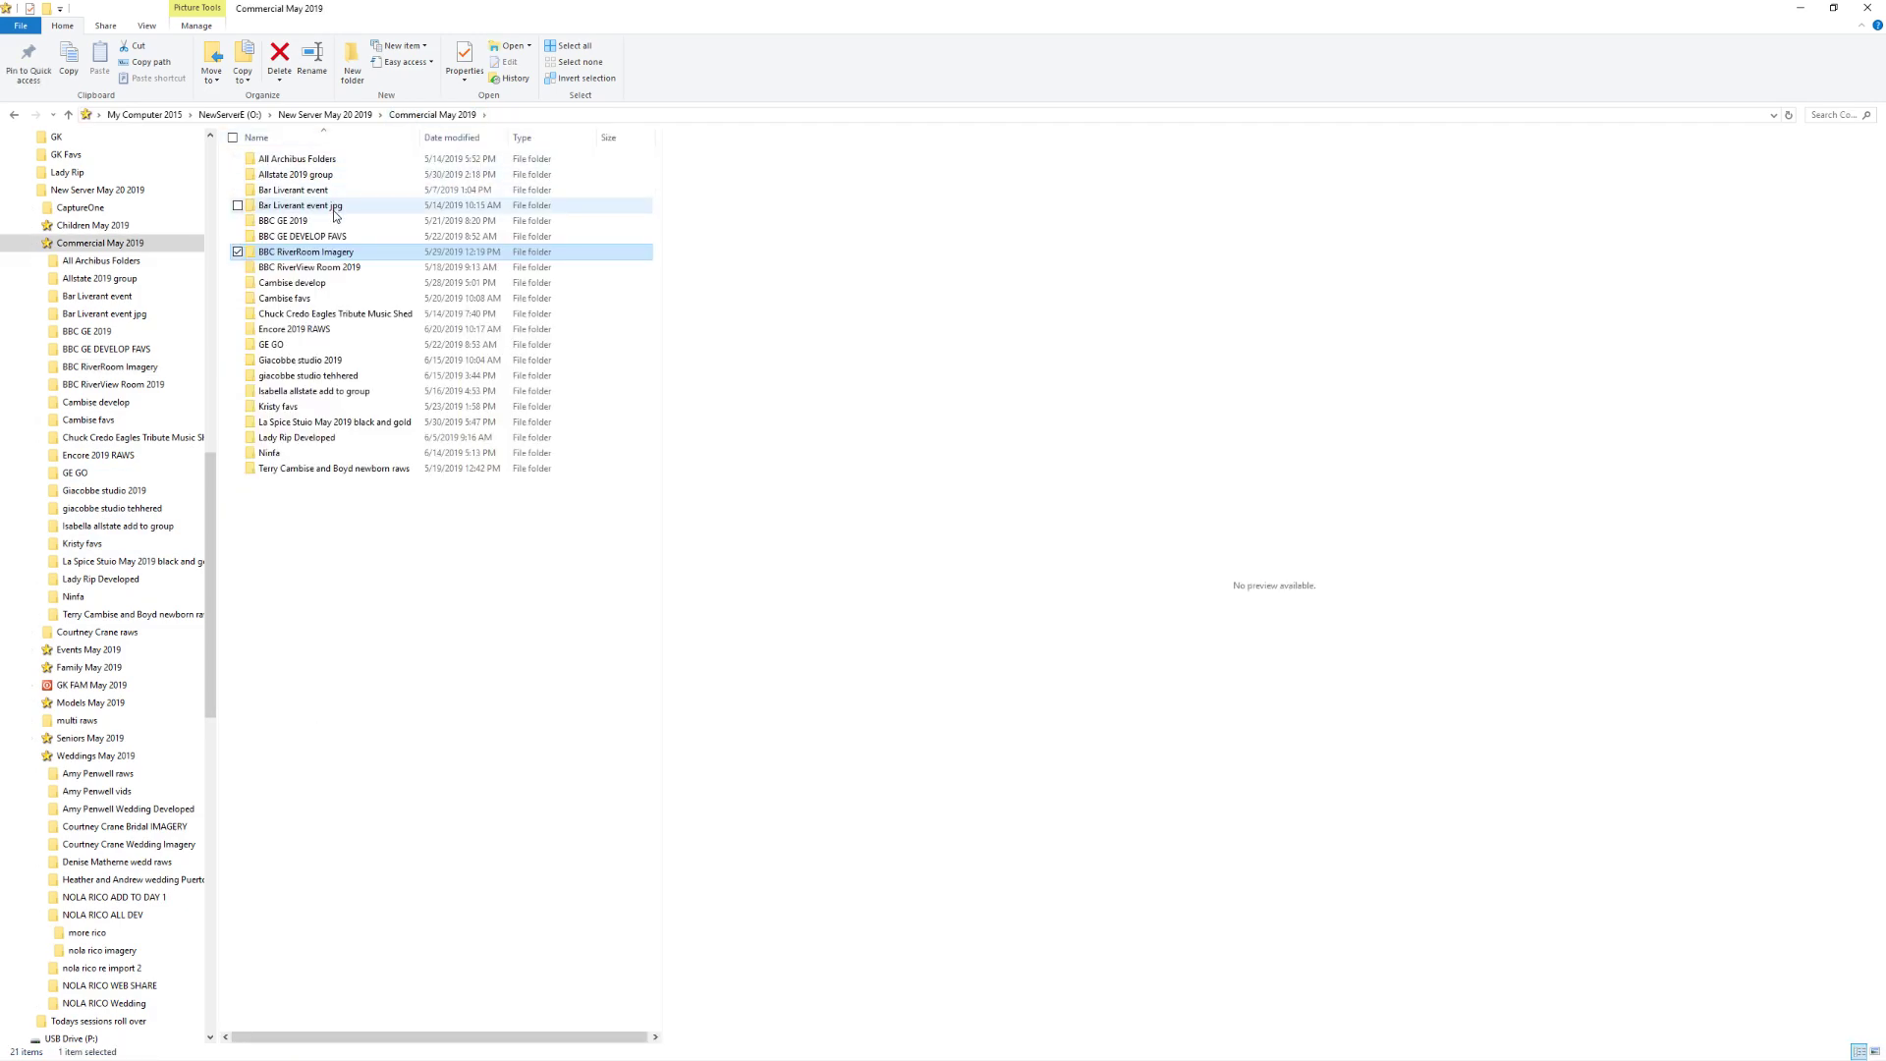
pyautogui.doubleClick(293, 299)
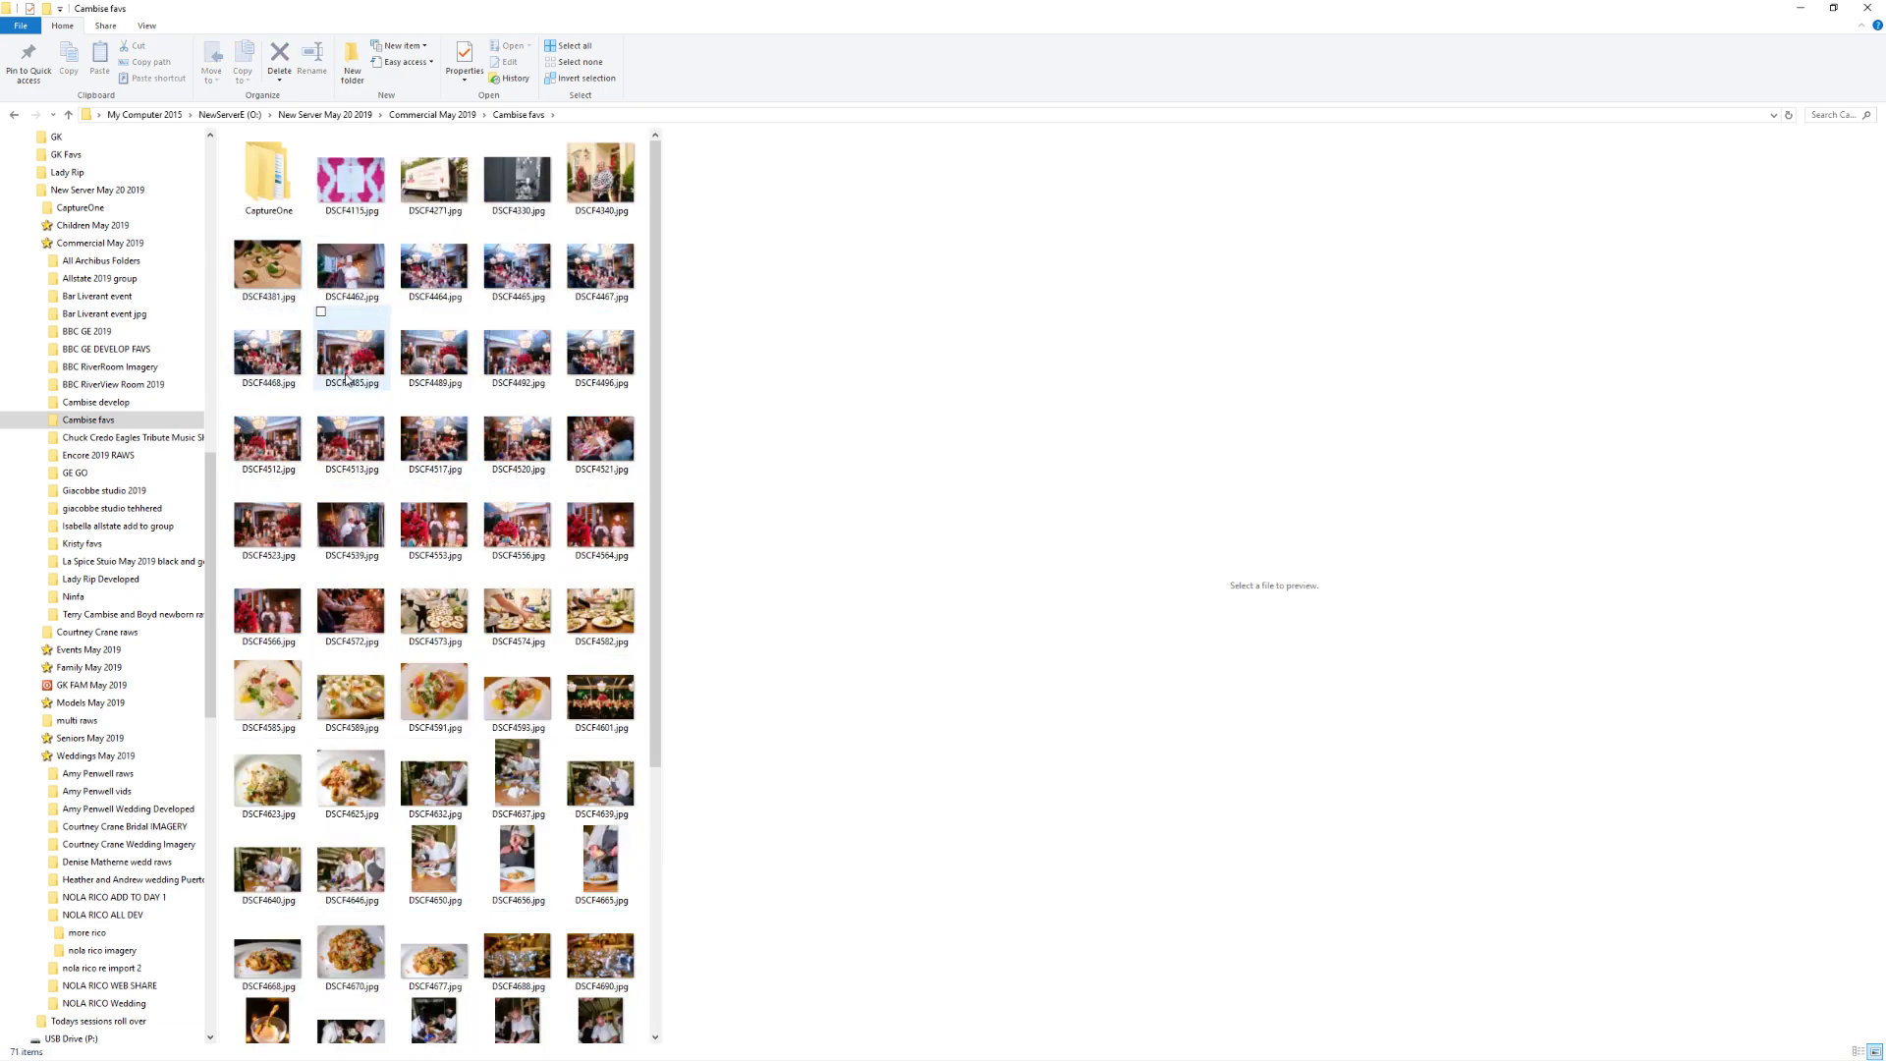
pyautogui.click(448, 172)
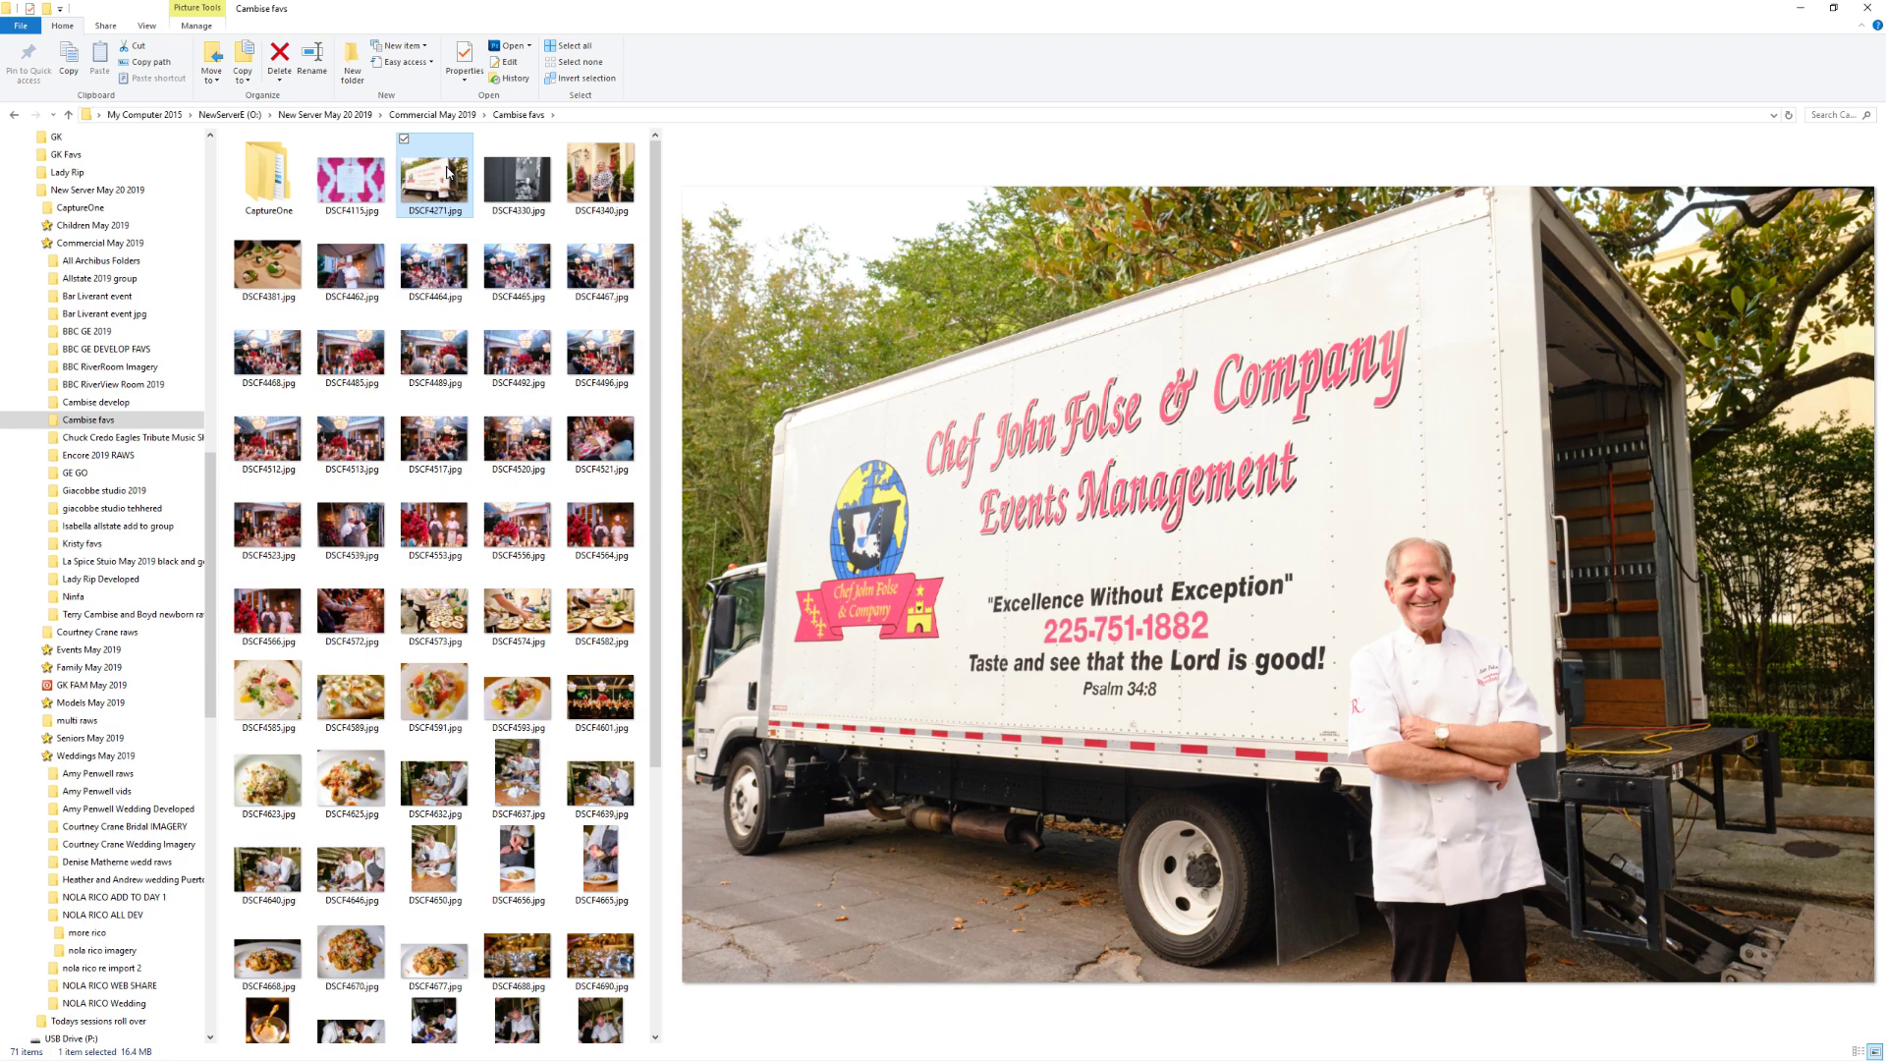
pyautogui.click(531, 183)
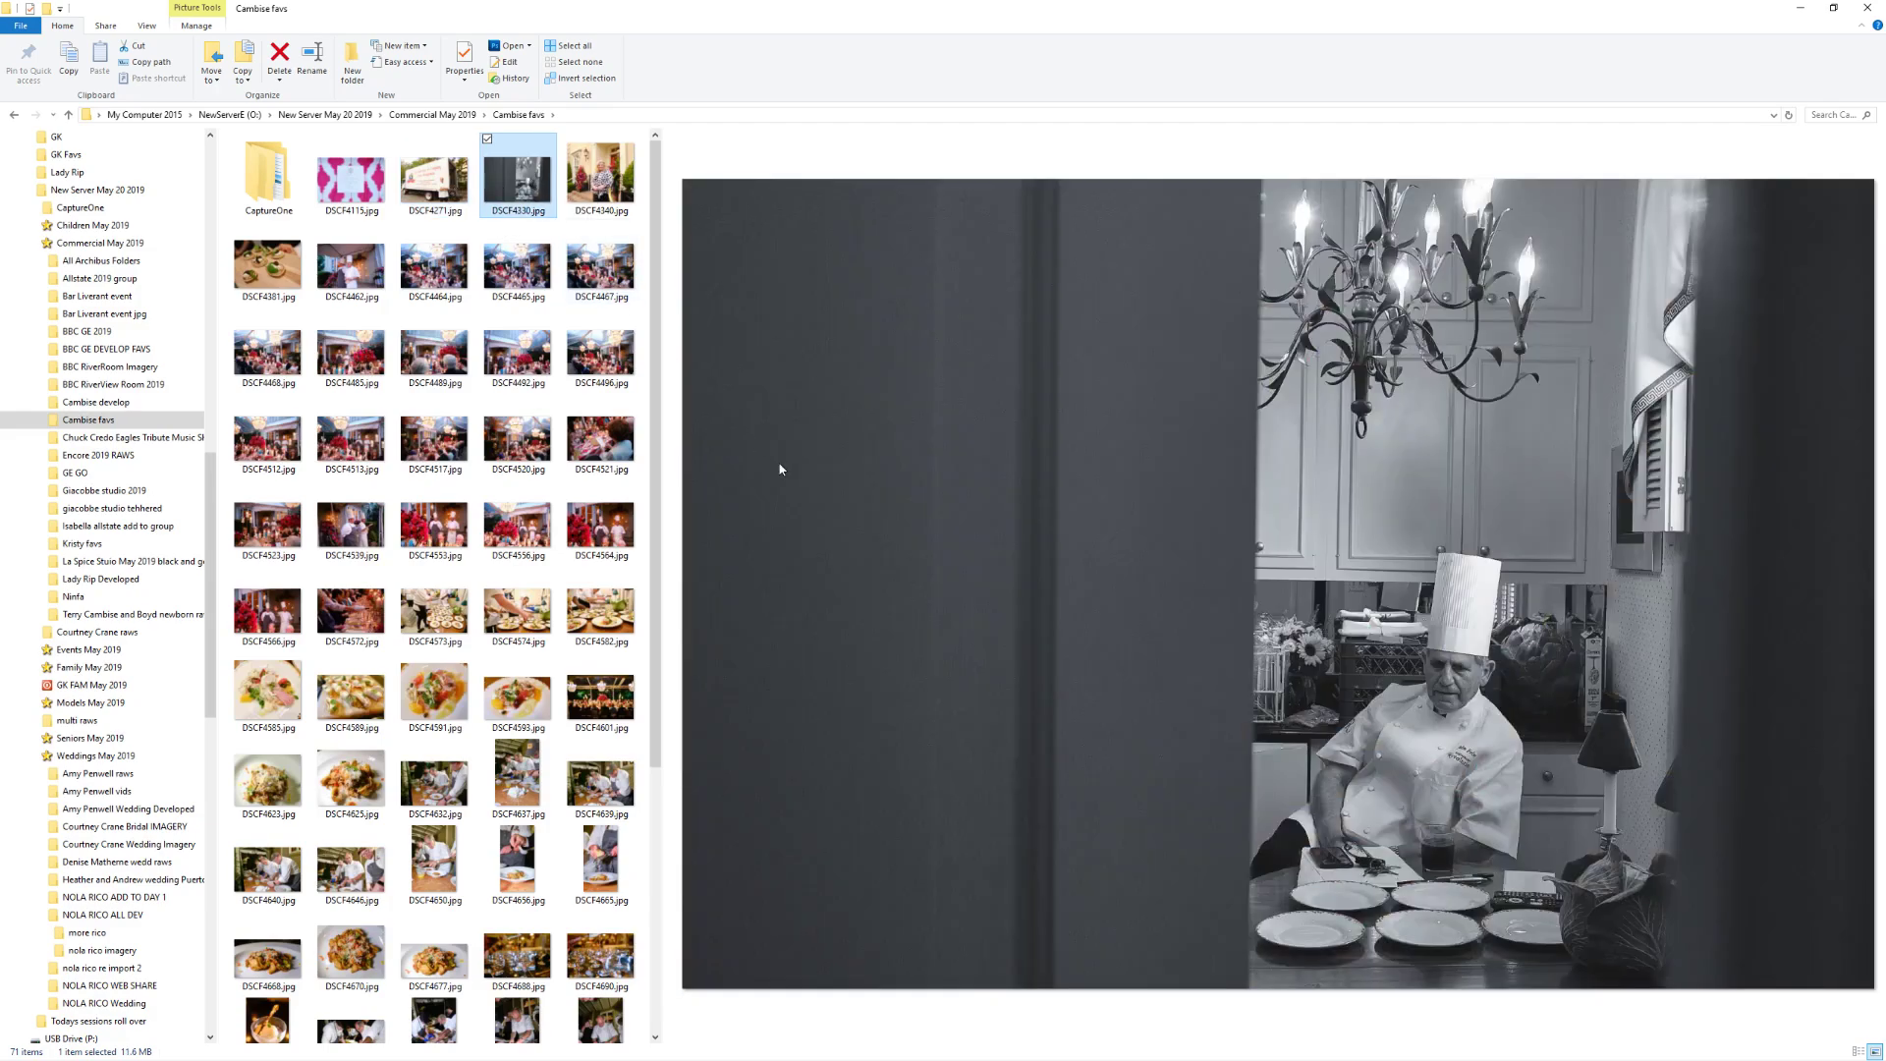
pyautogui.click(452, 196)
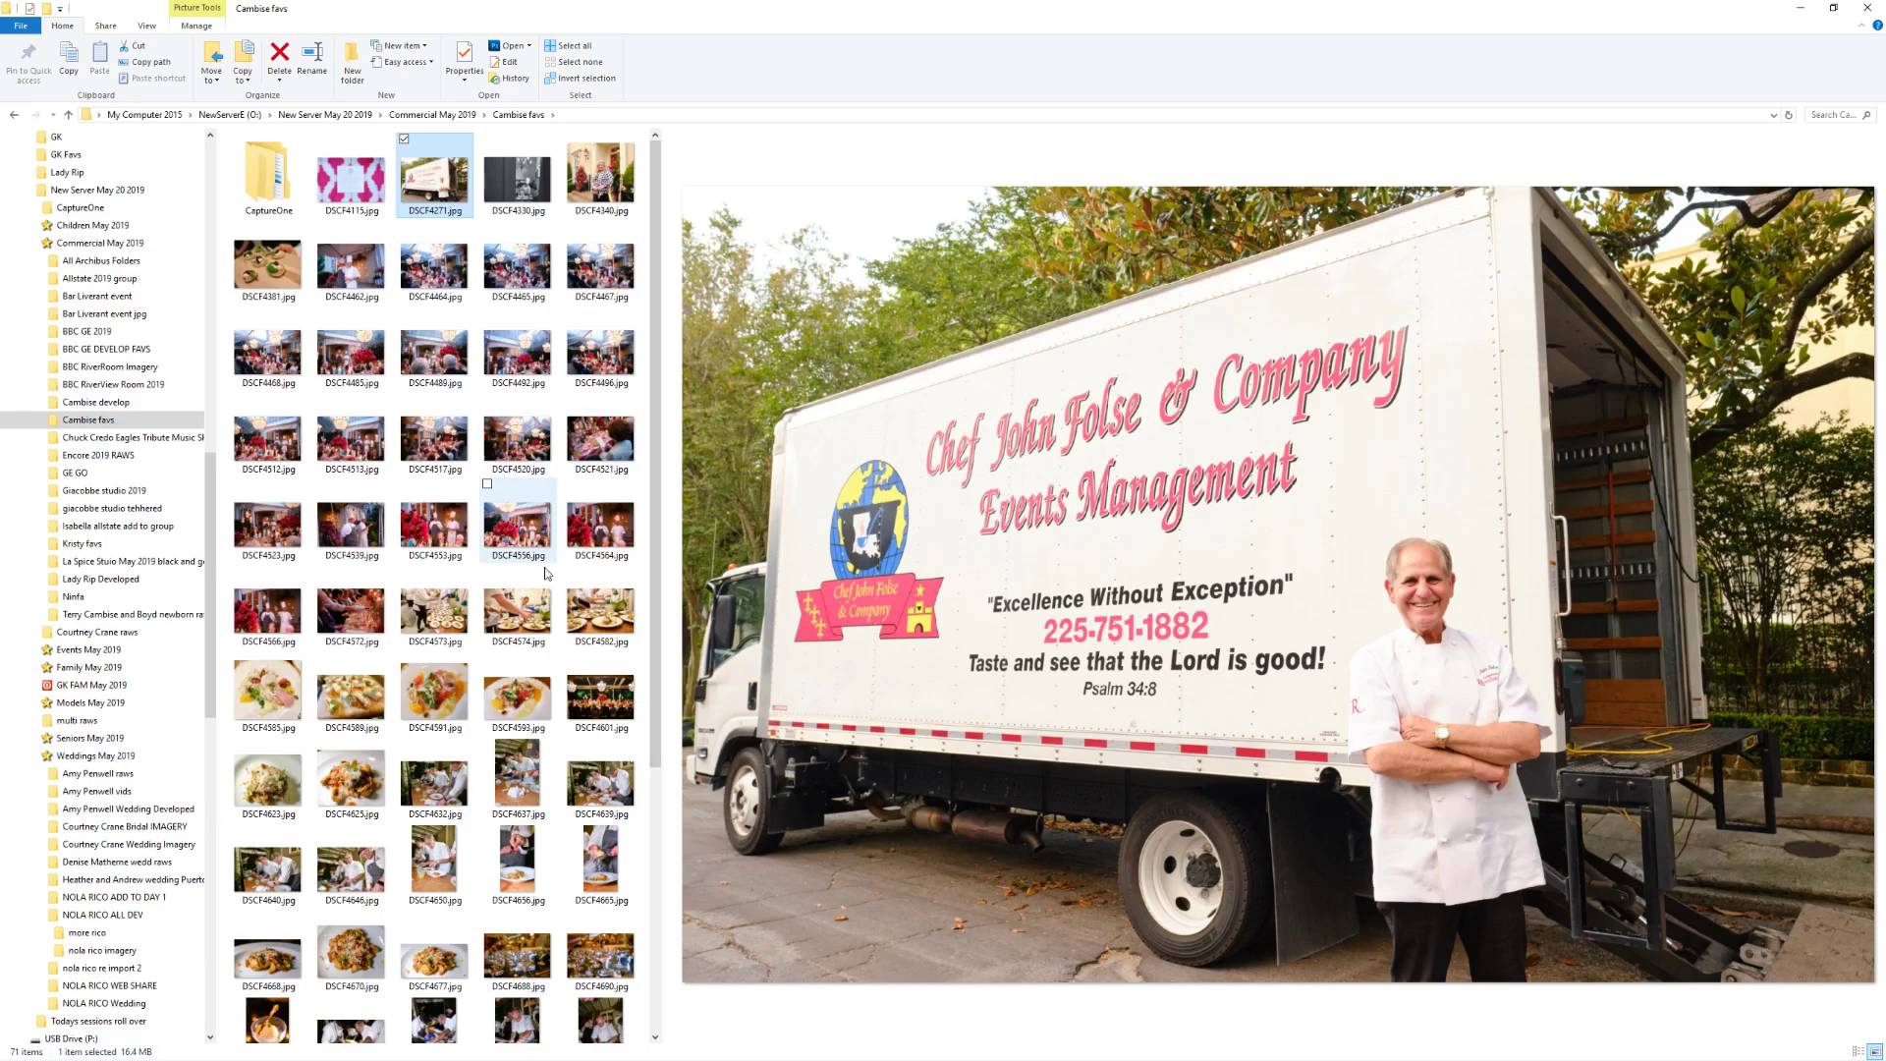
# Preview the kitchen plating photo DSCF4574.jpg, the wine-pouring photo DSCF4572.jpg and the plated-dishes photo DSCF4582.jpg
pyautogui.click(531, 622)
pyautogui.click(364, 621)
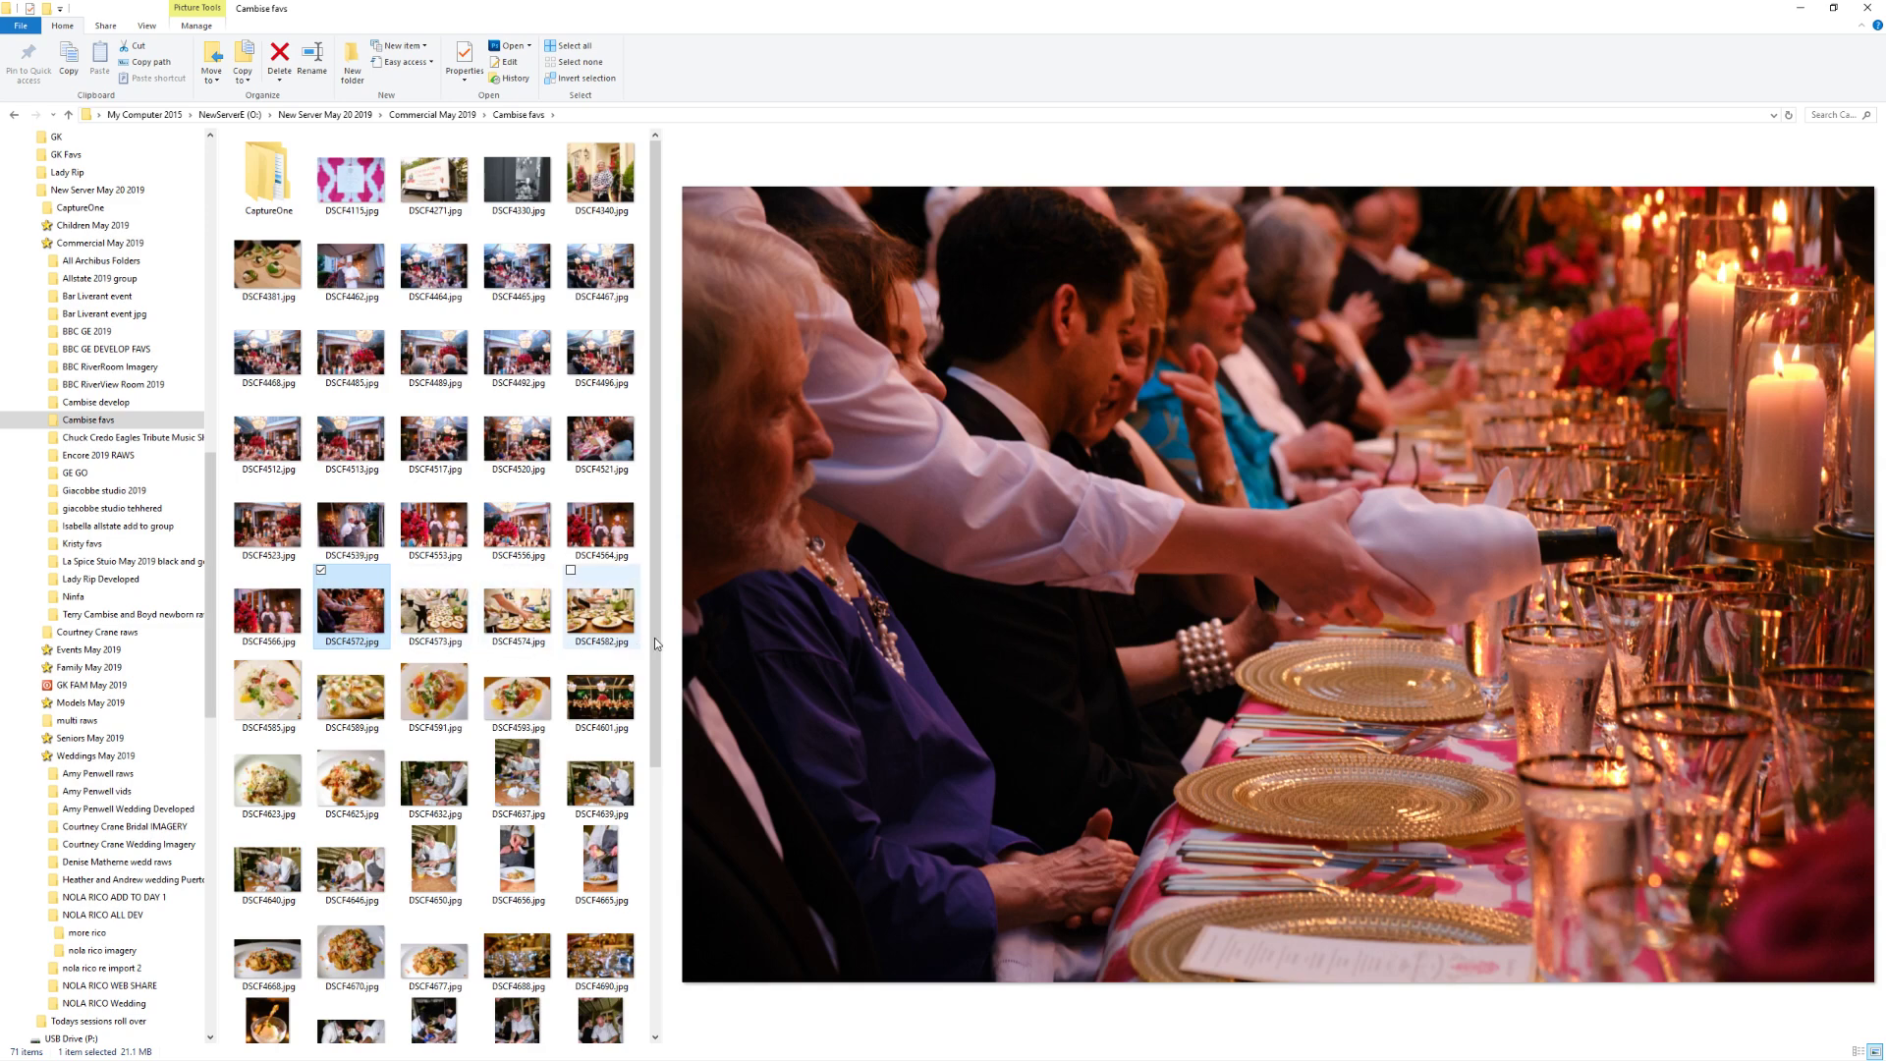
pyautogui.moveTo(658, 653); pyautogui.dragTo(658, 667)
pyautogui.scroll(-2, 659, 667)
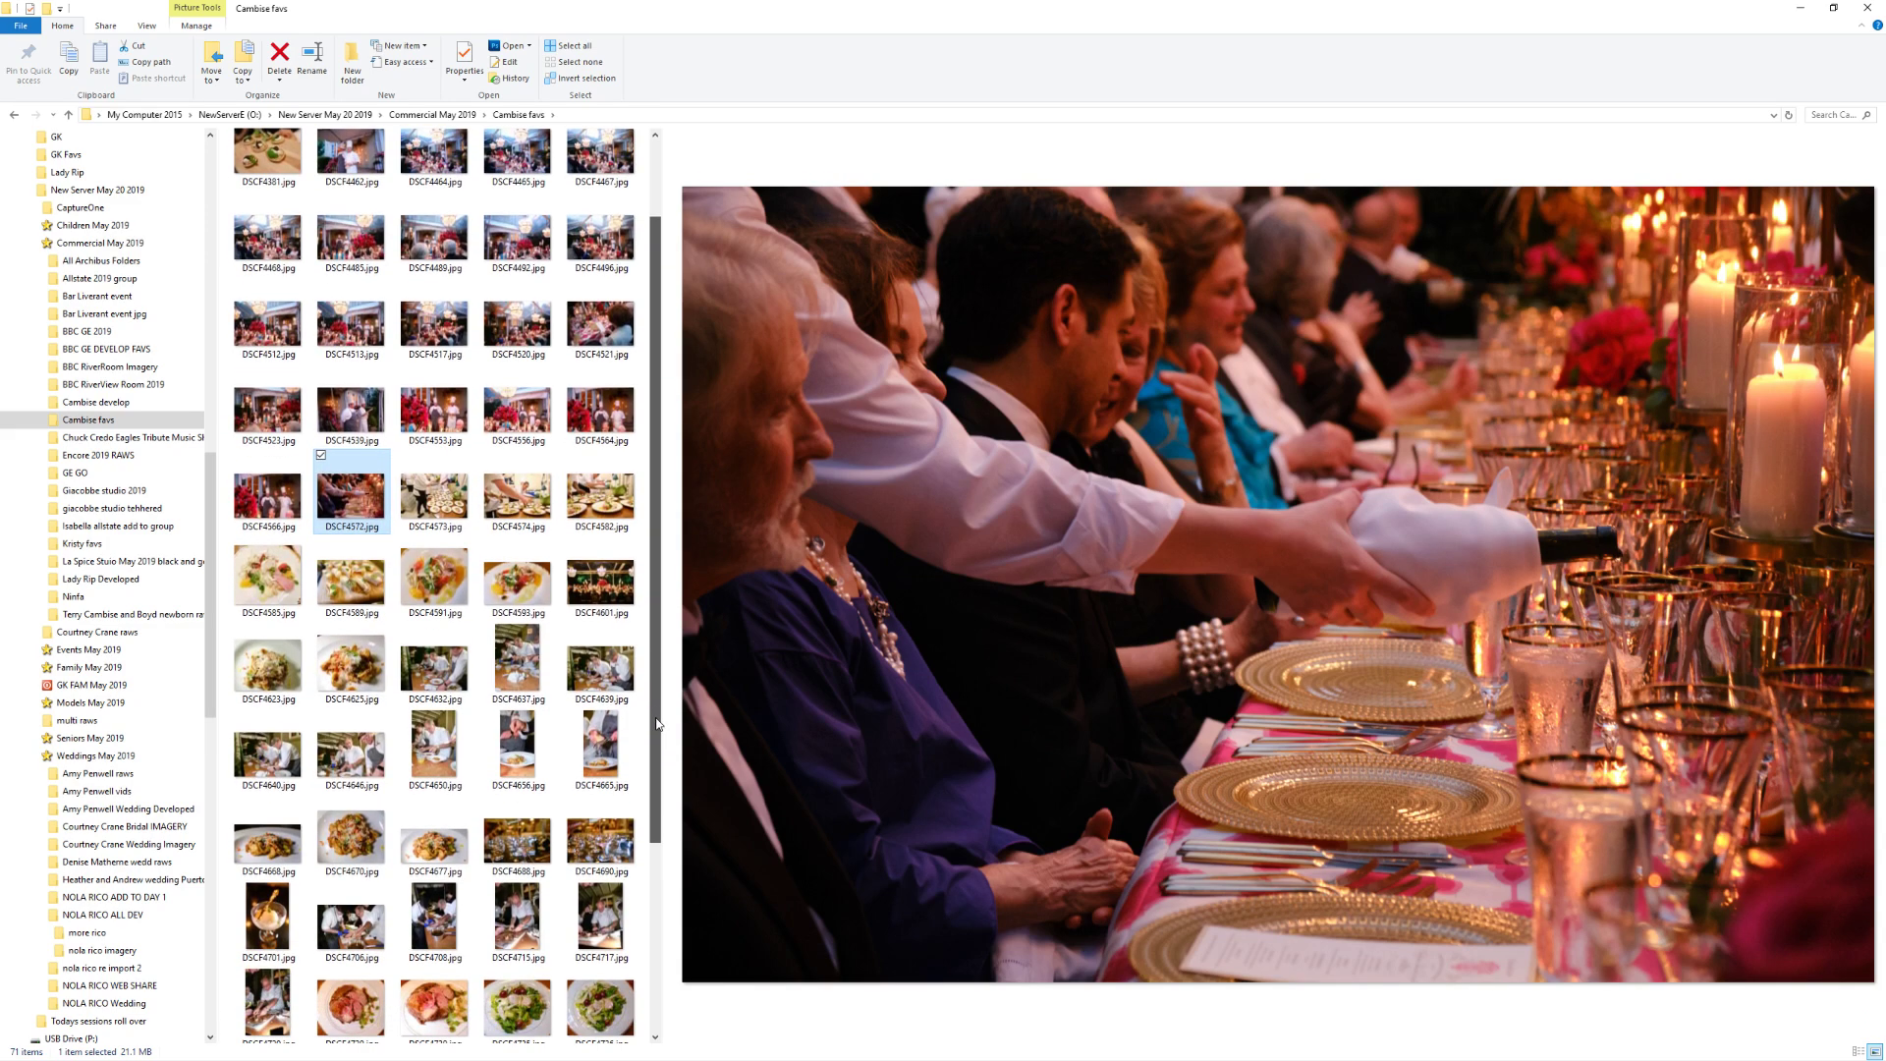
pyautogui.click(601, 507)
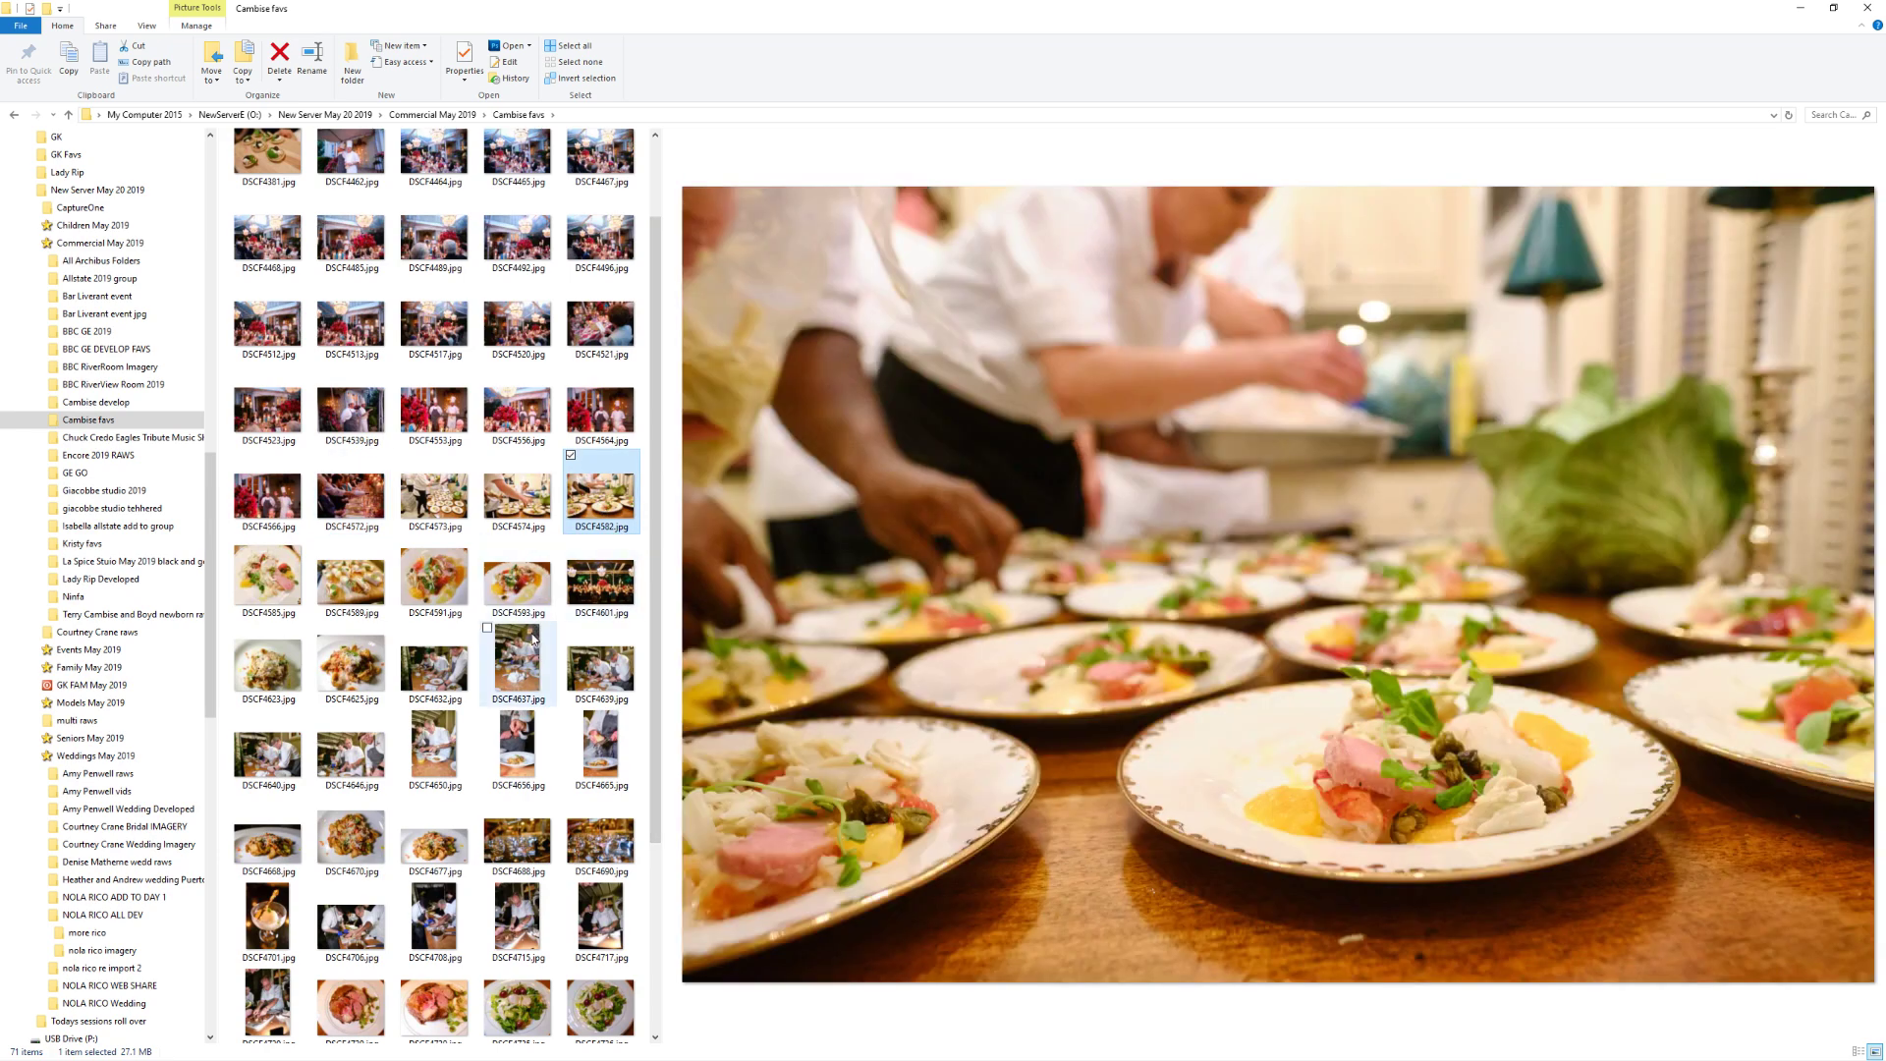
# View the dinner photos one by one from the two chefs in DSCF4553.jpg through DSCF4572.jpg
pyautogui.click(445, 419)
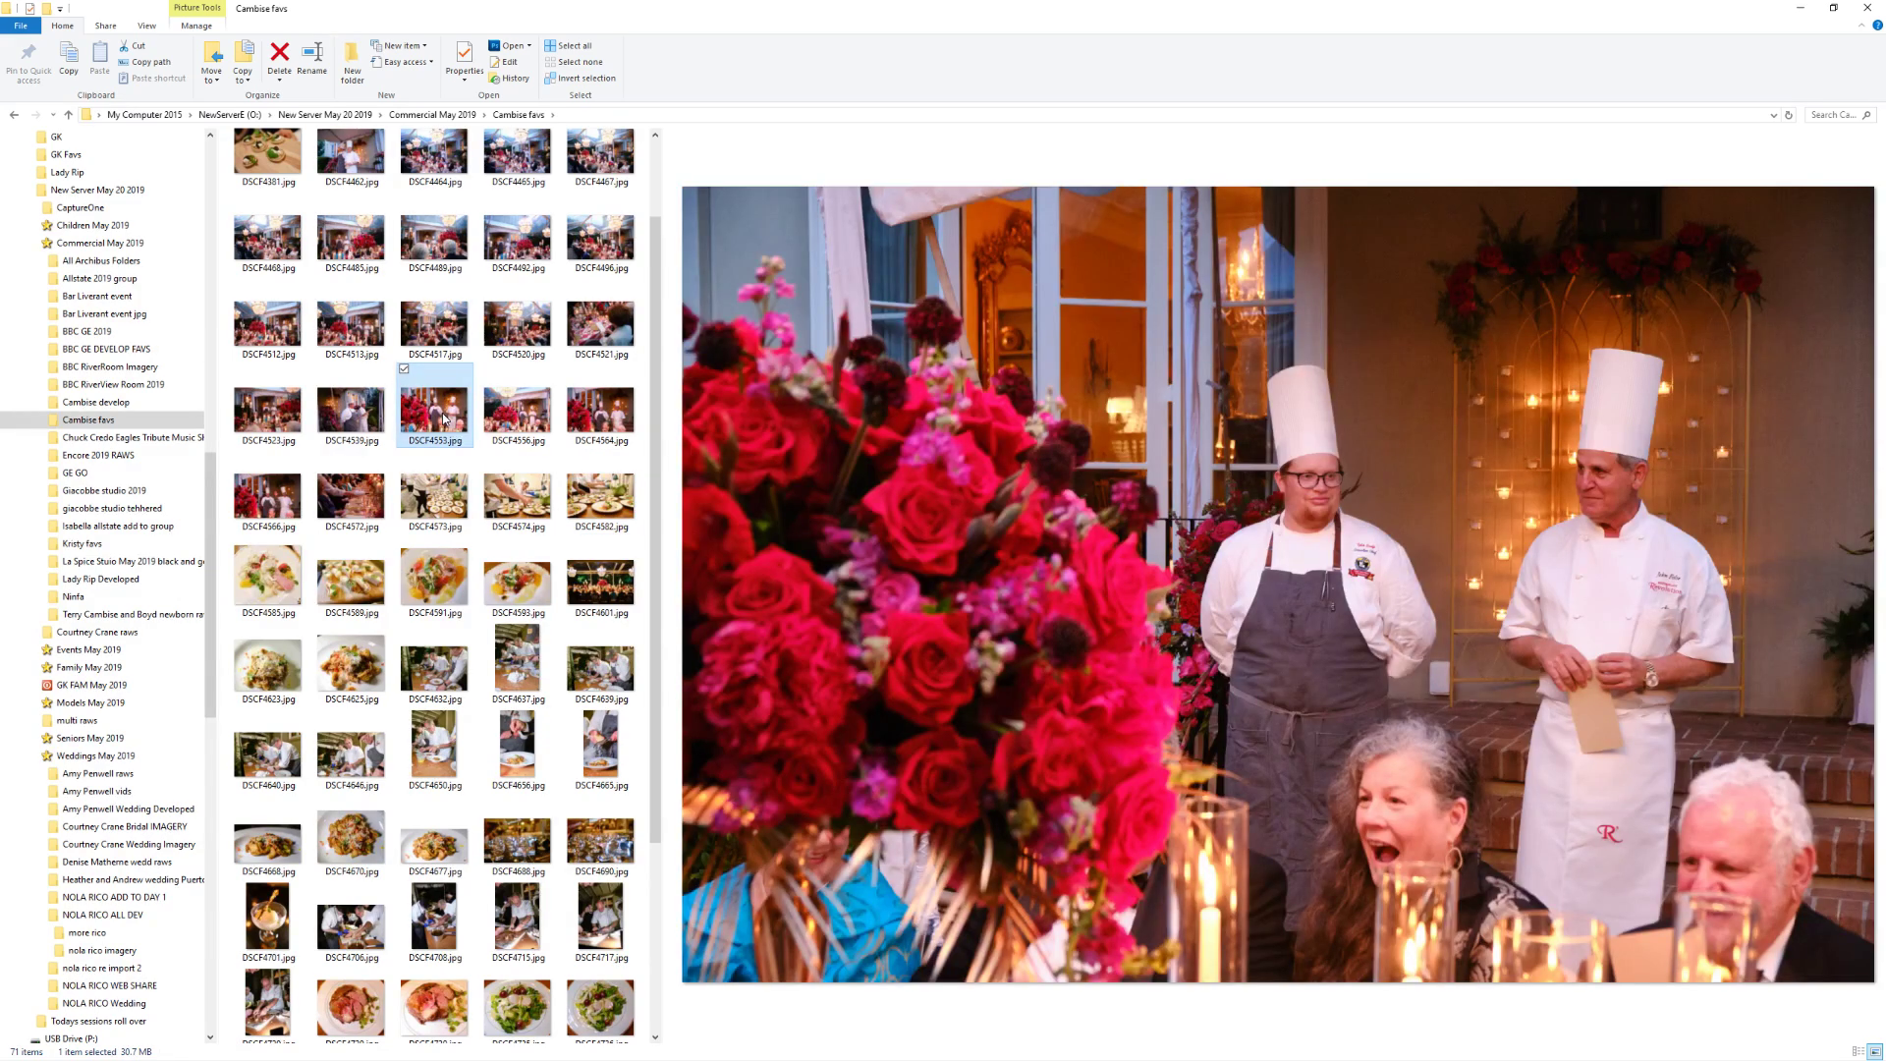
pyautogui.press('Right')
pyautogui.press('Right')
pyautogui.press('Right')
pyautogui.press('Right')
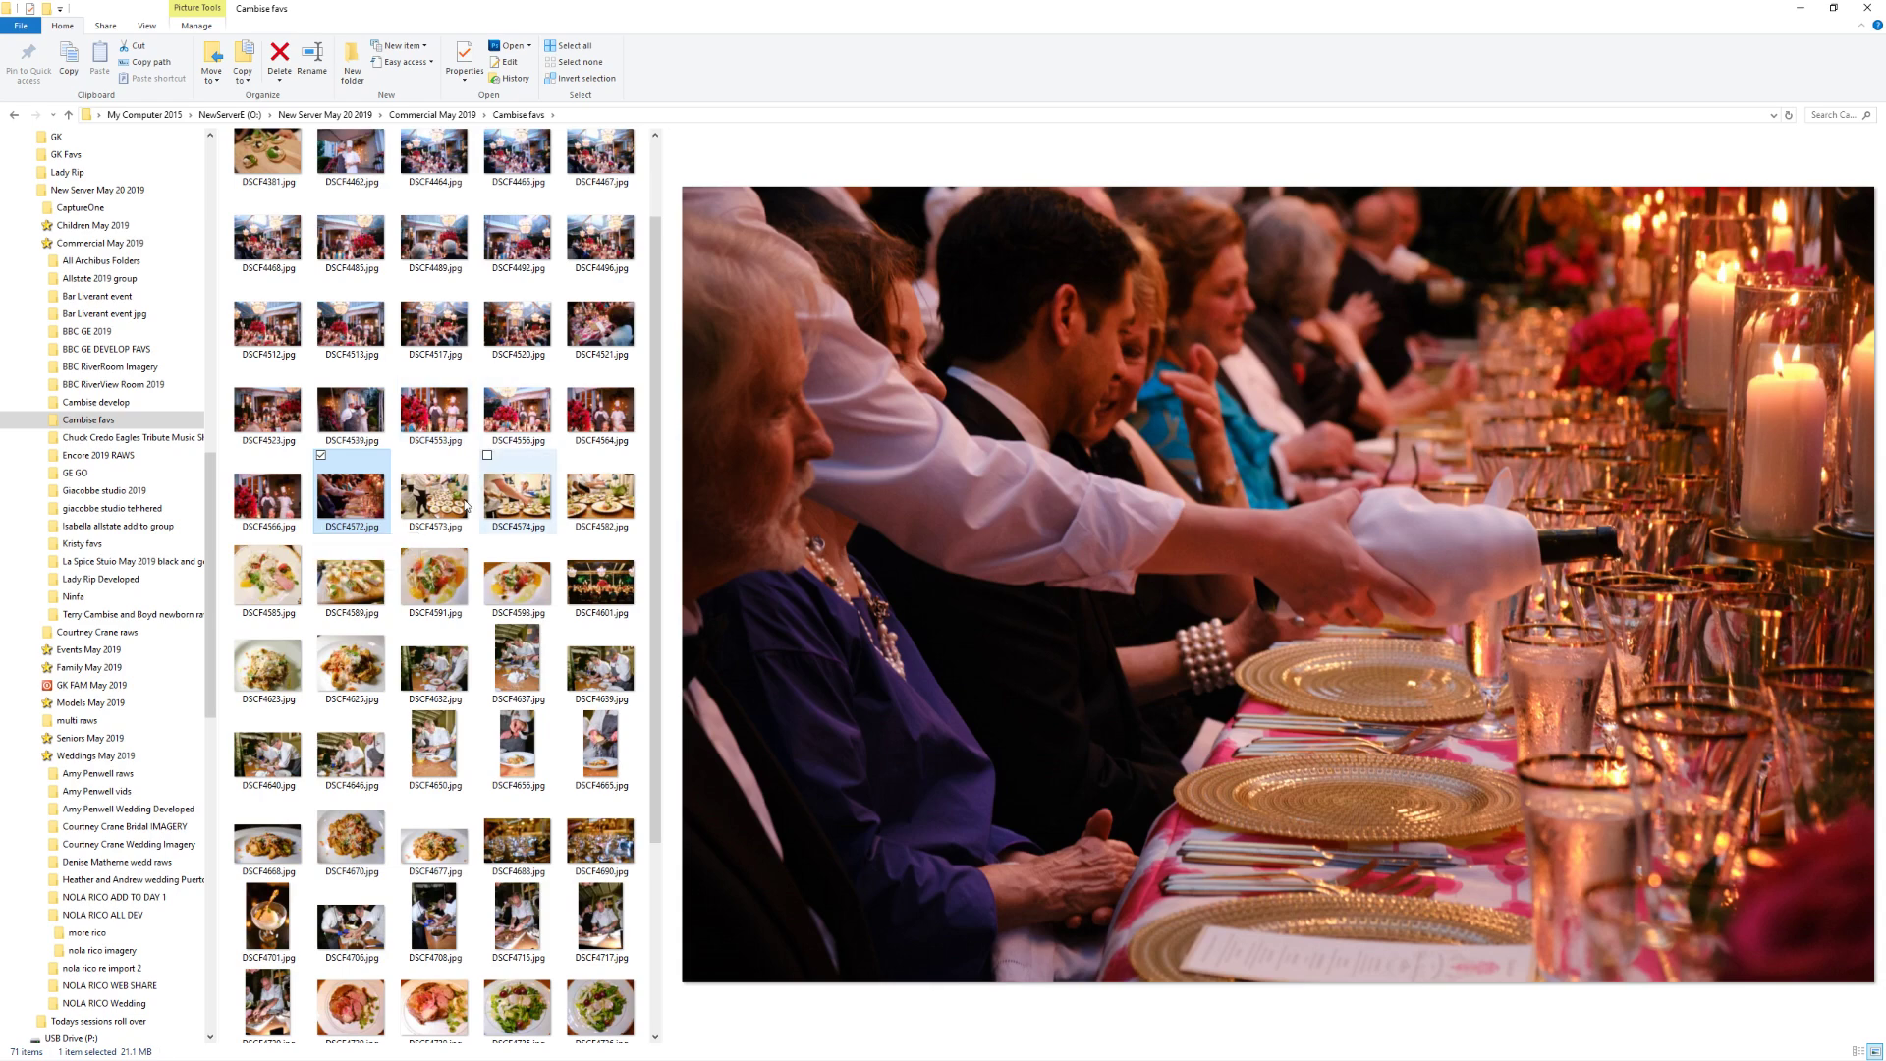
# Preview the food and dinner photos DSCF4585.jpg, DSCF4589.jpg, DSCF4591.jpg, DSCF4601.jpg, DSCF4625.jpg and DSCF4670.jpg
pyautogui.click(285, 584)
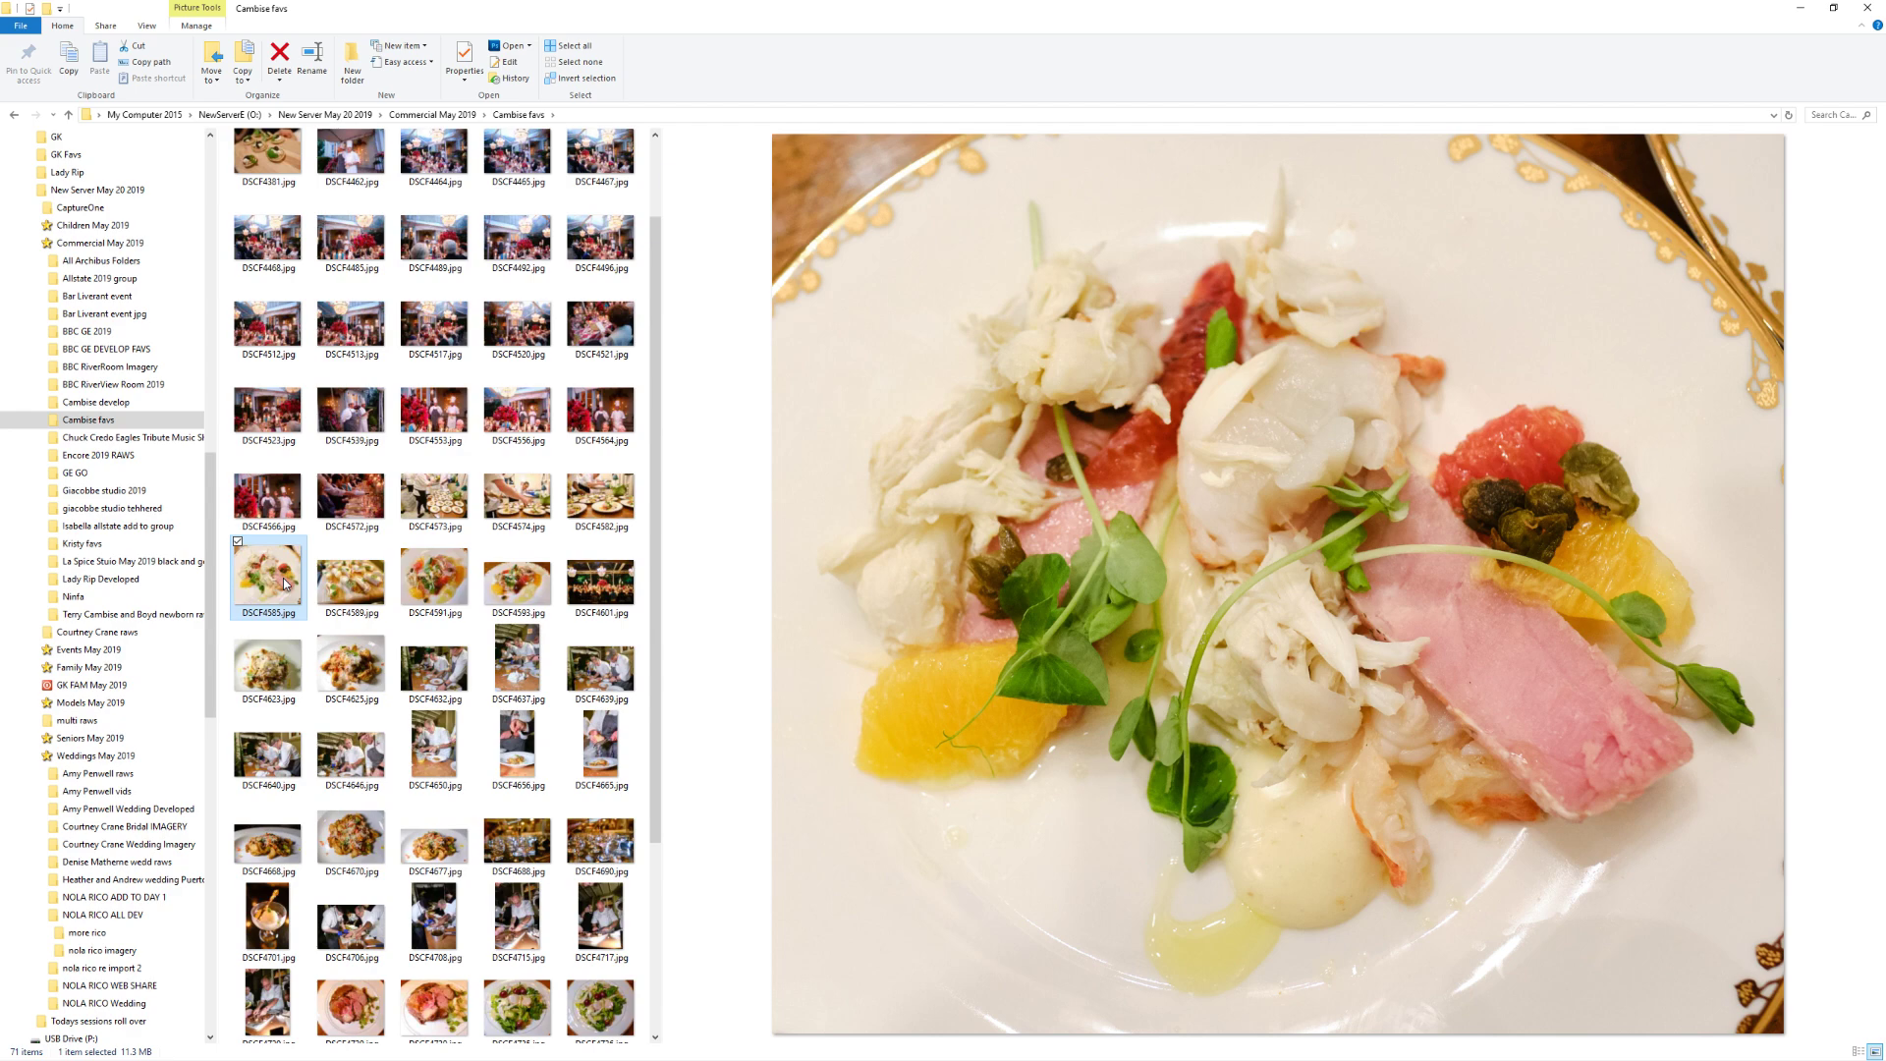
pyautogui.click(337, 588)
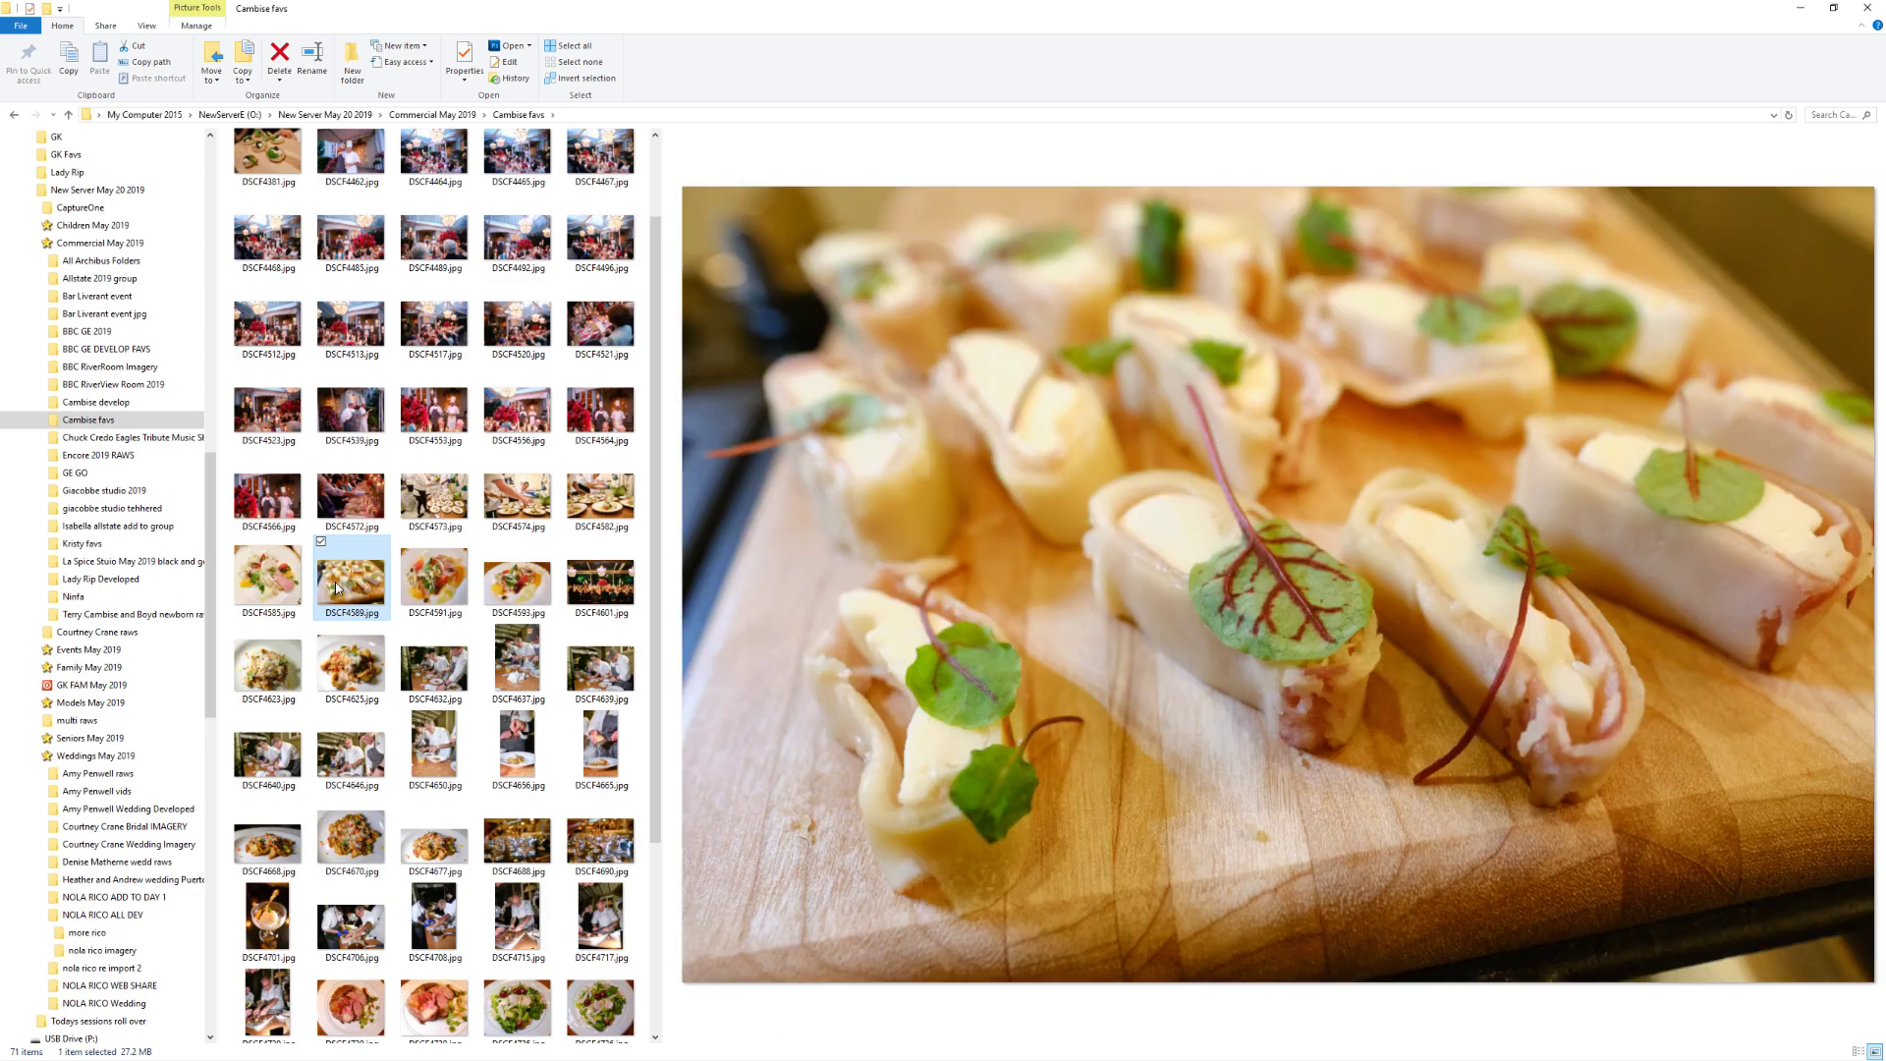
pyautogui.click(444, 587)
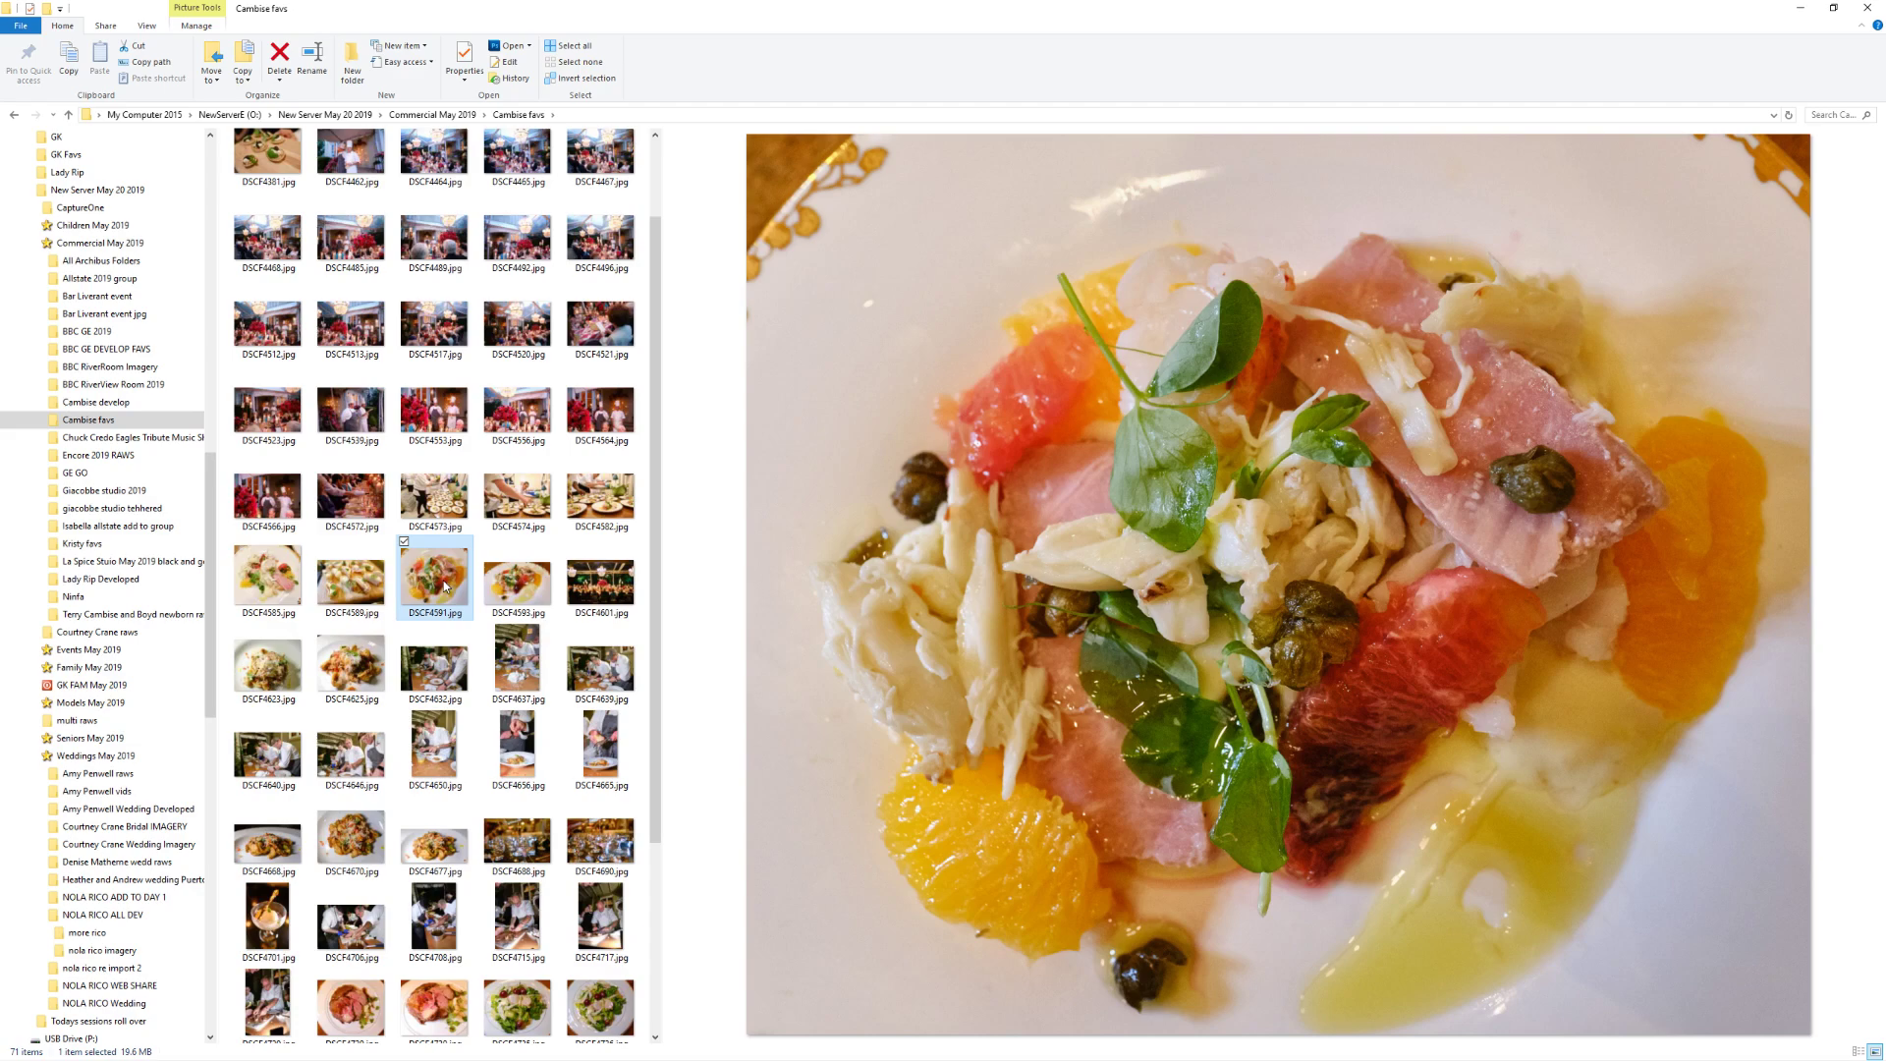
pyautogui.click(607, 586)
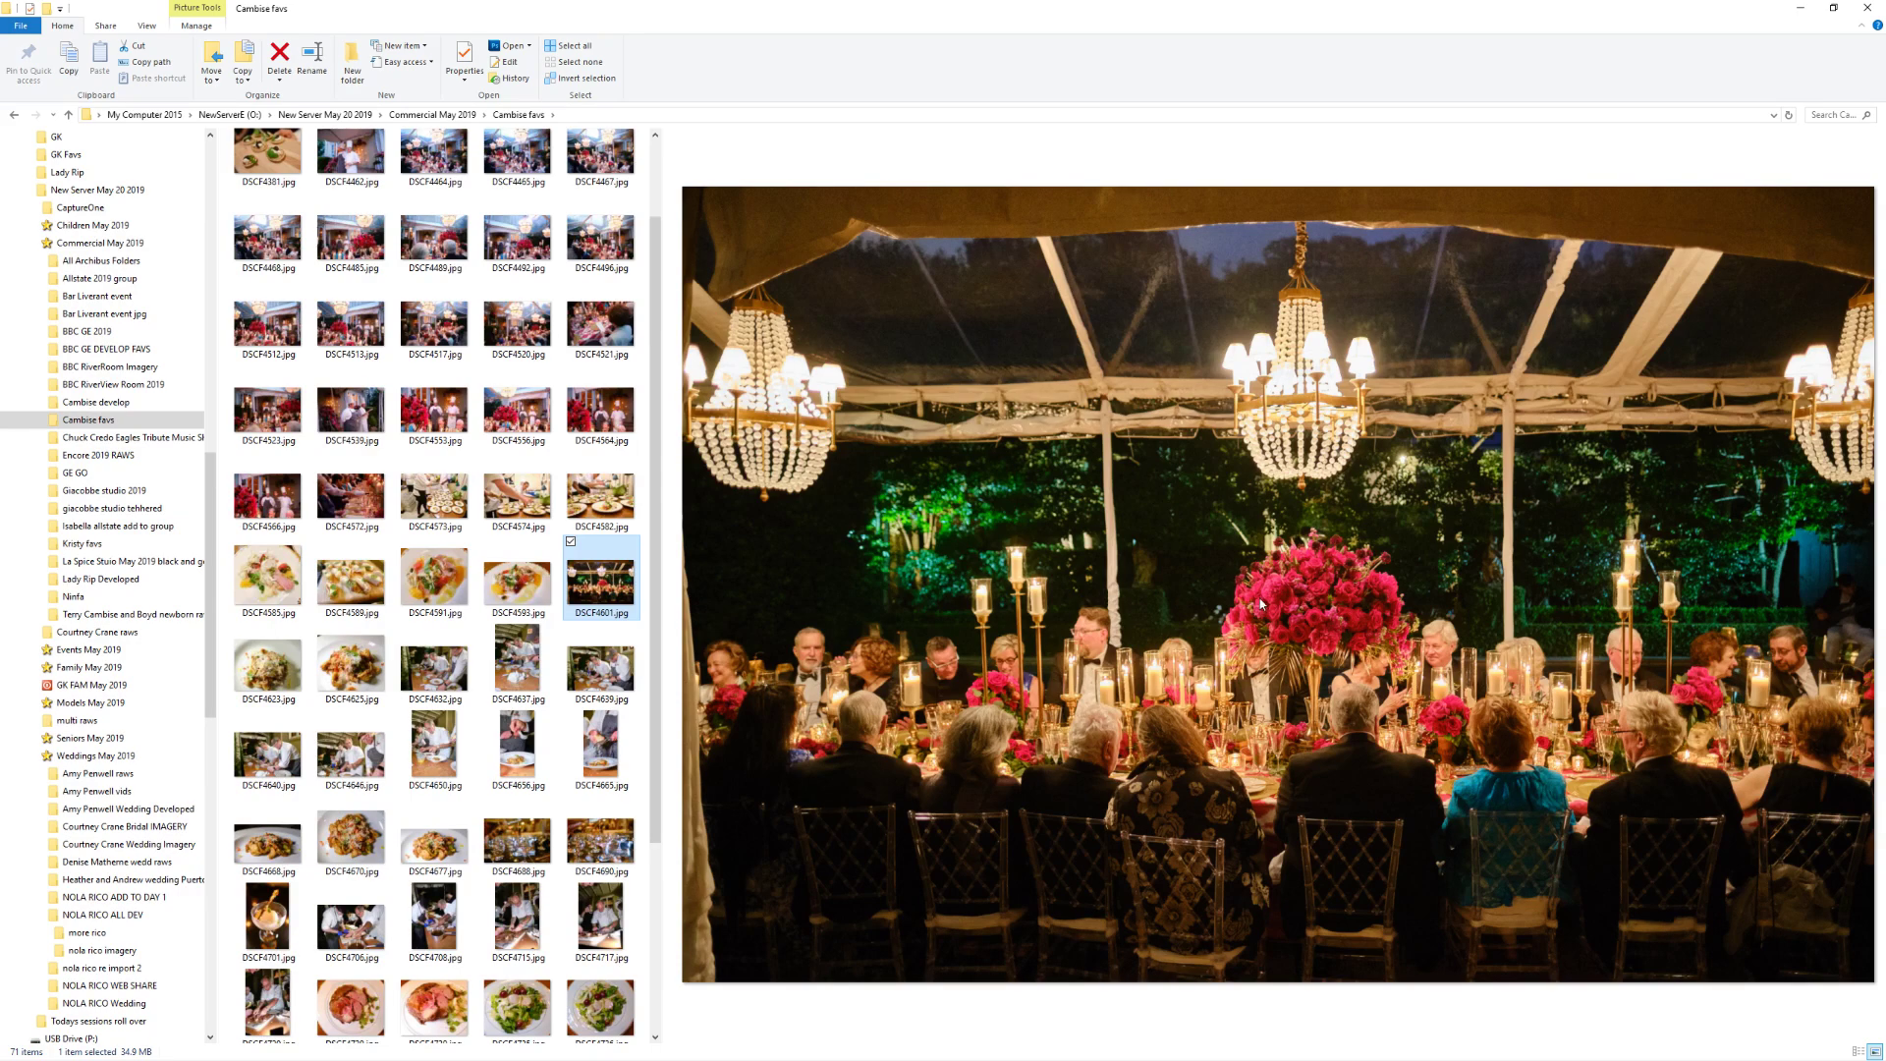
pyautogui.click(356, 663)
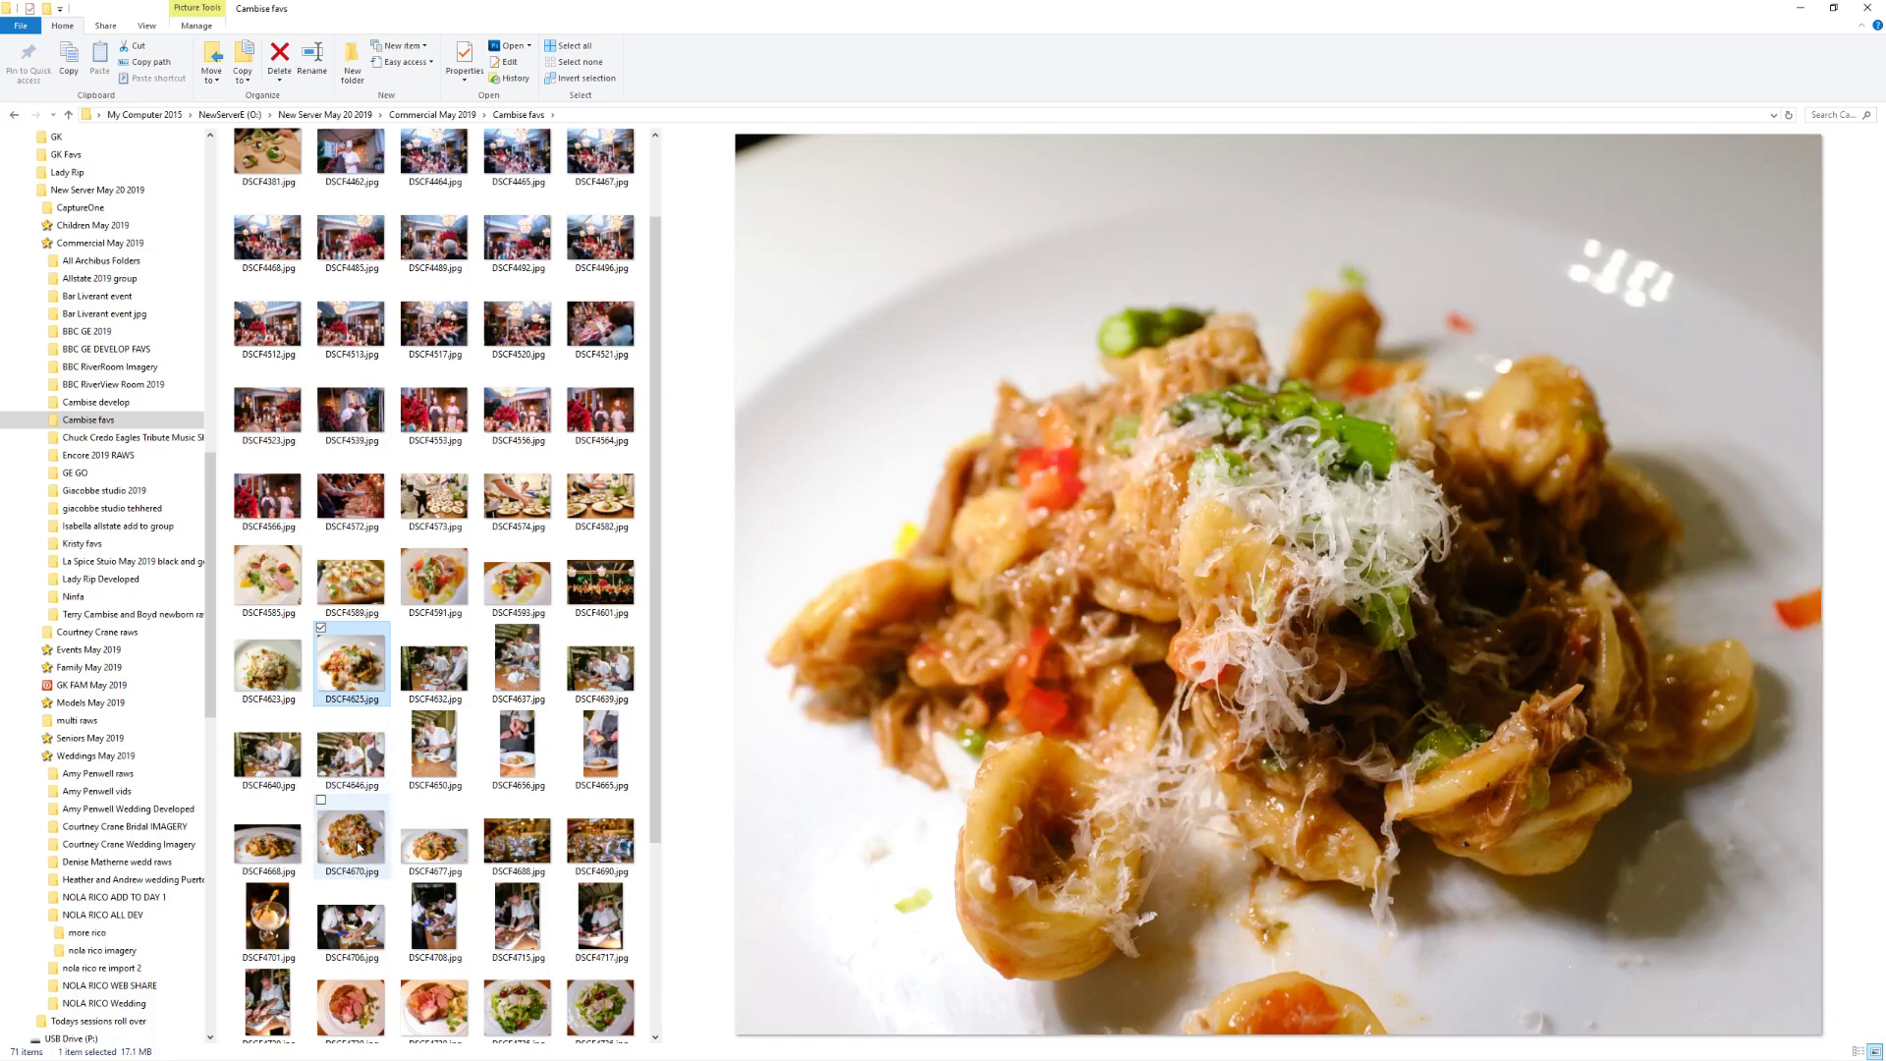
pyautogui.click(356, 837)
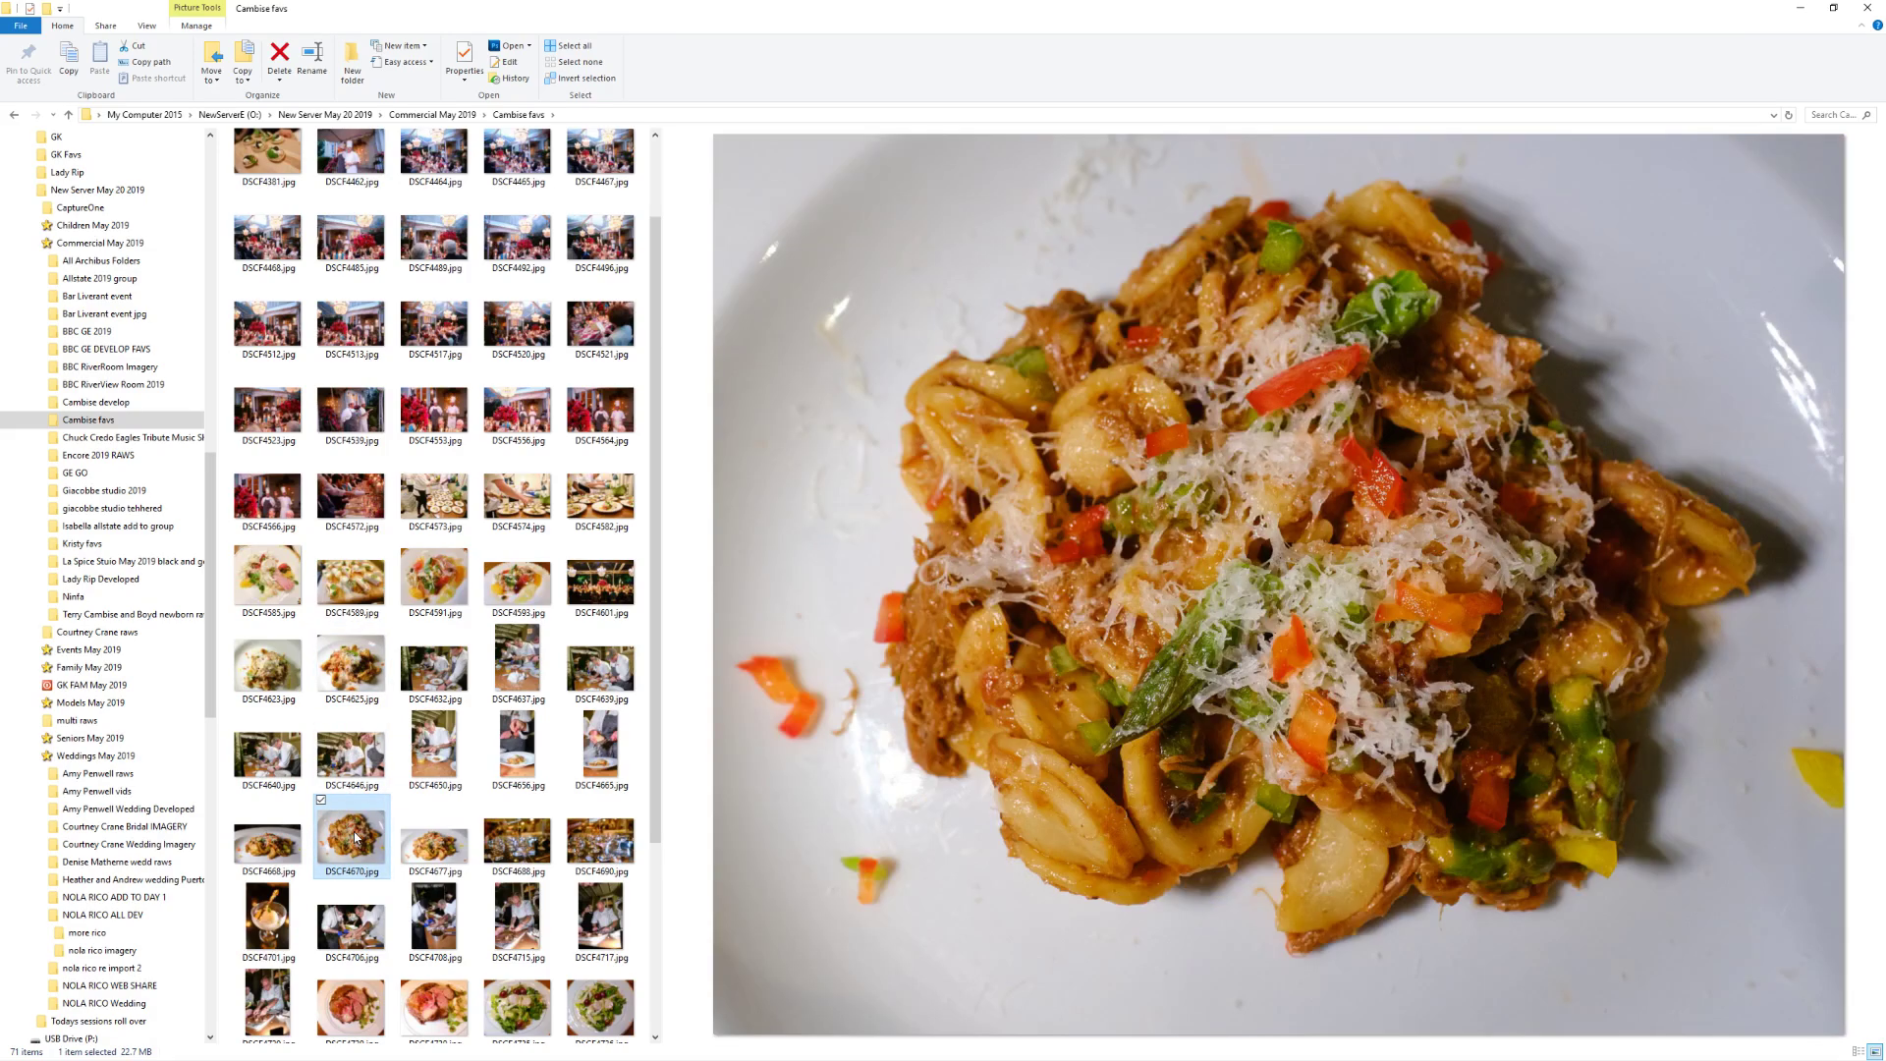
# Open the pasta photo DSCF4625.jpg in Photoshop and examine the grated cheese at up to 100% zoom
pyautogui.click(360, 669)
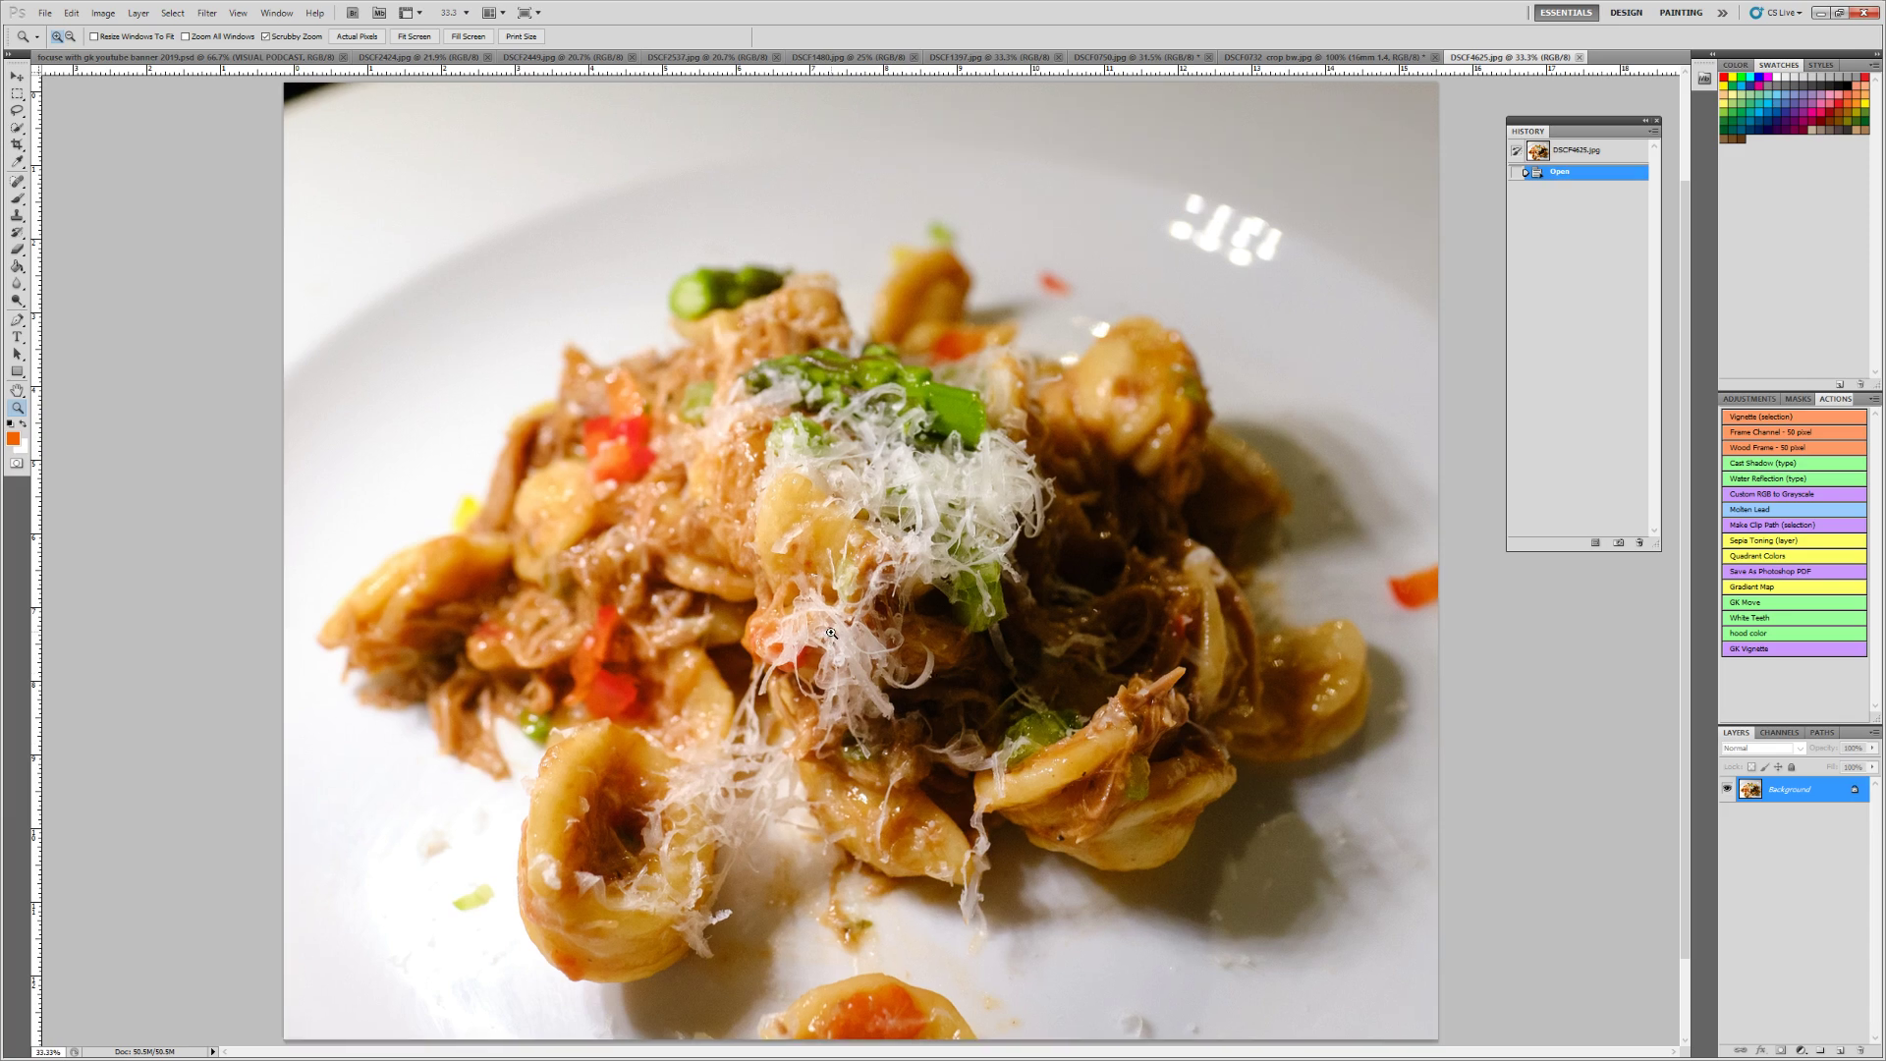
pyautogui.click(833, 639)
pyautogui.click(919, 636)
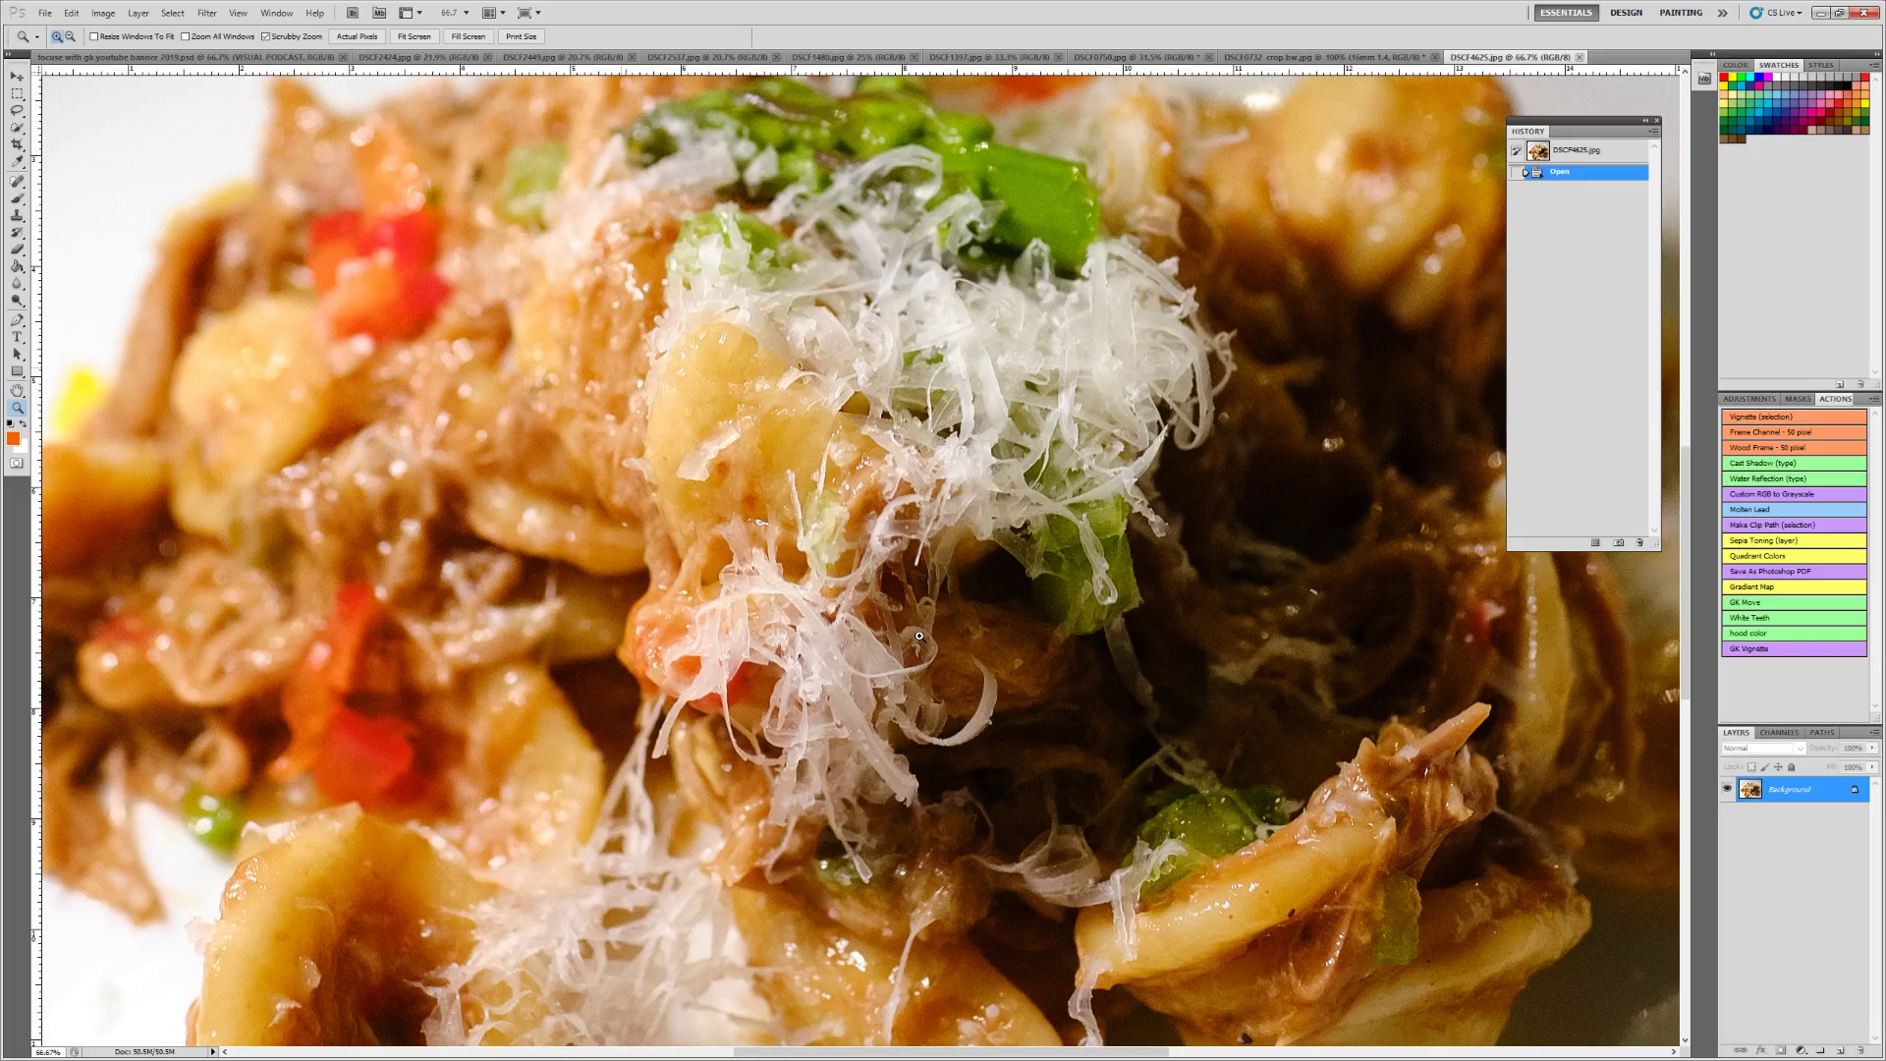
pyautogui.click(890, 439)
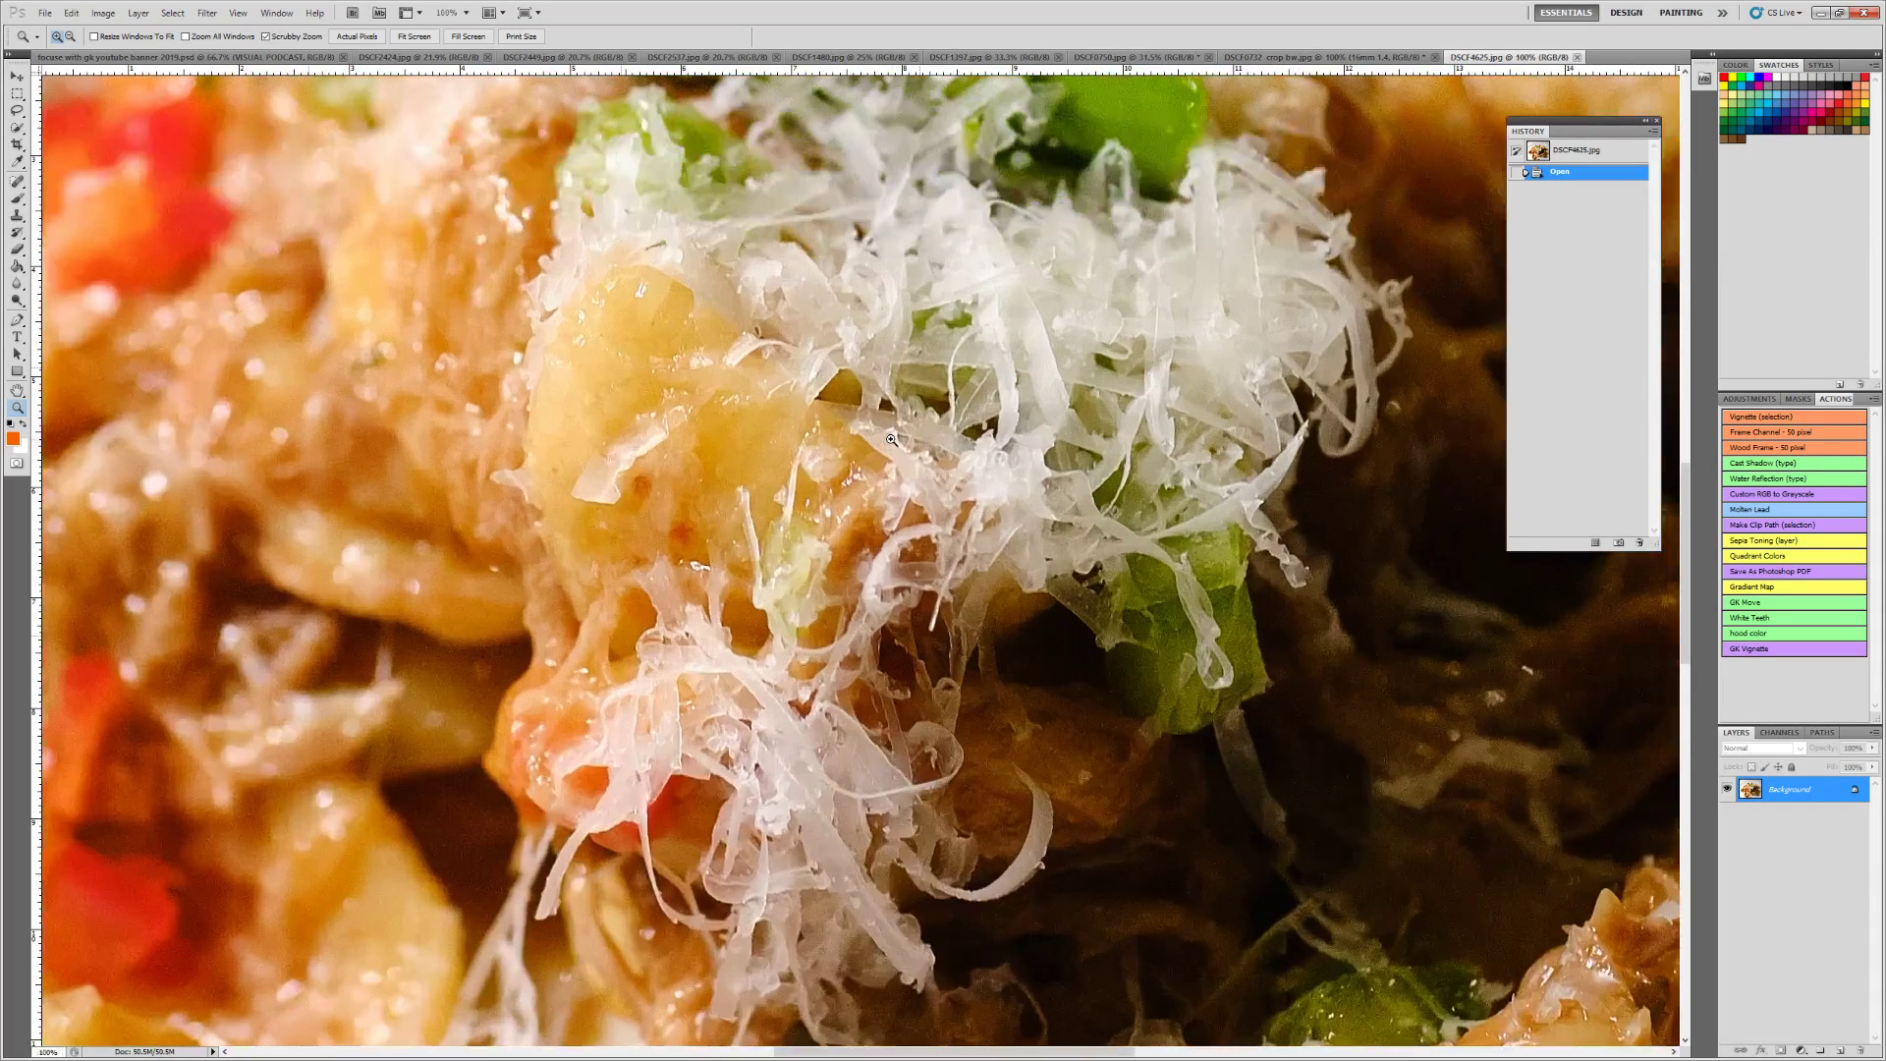
# View the pasta photo at actual pixels and fit it back on screen
pyautogui.rightClick(868, 509)
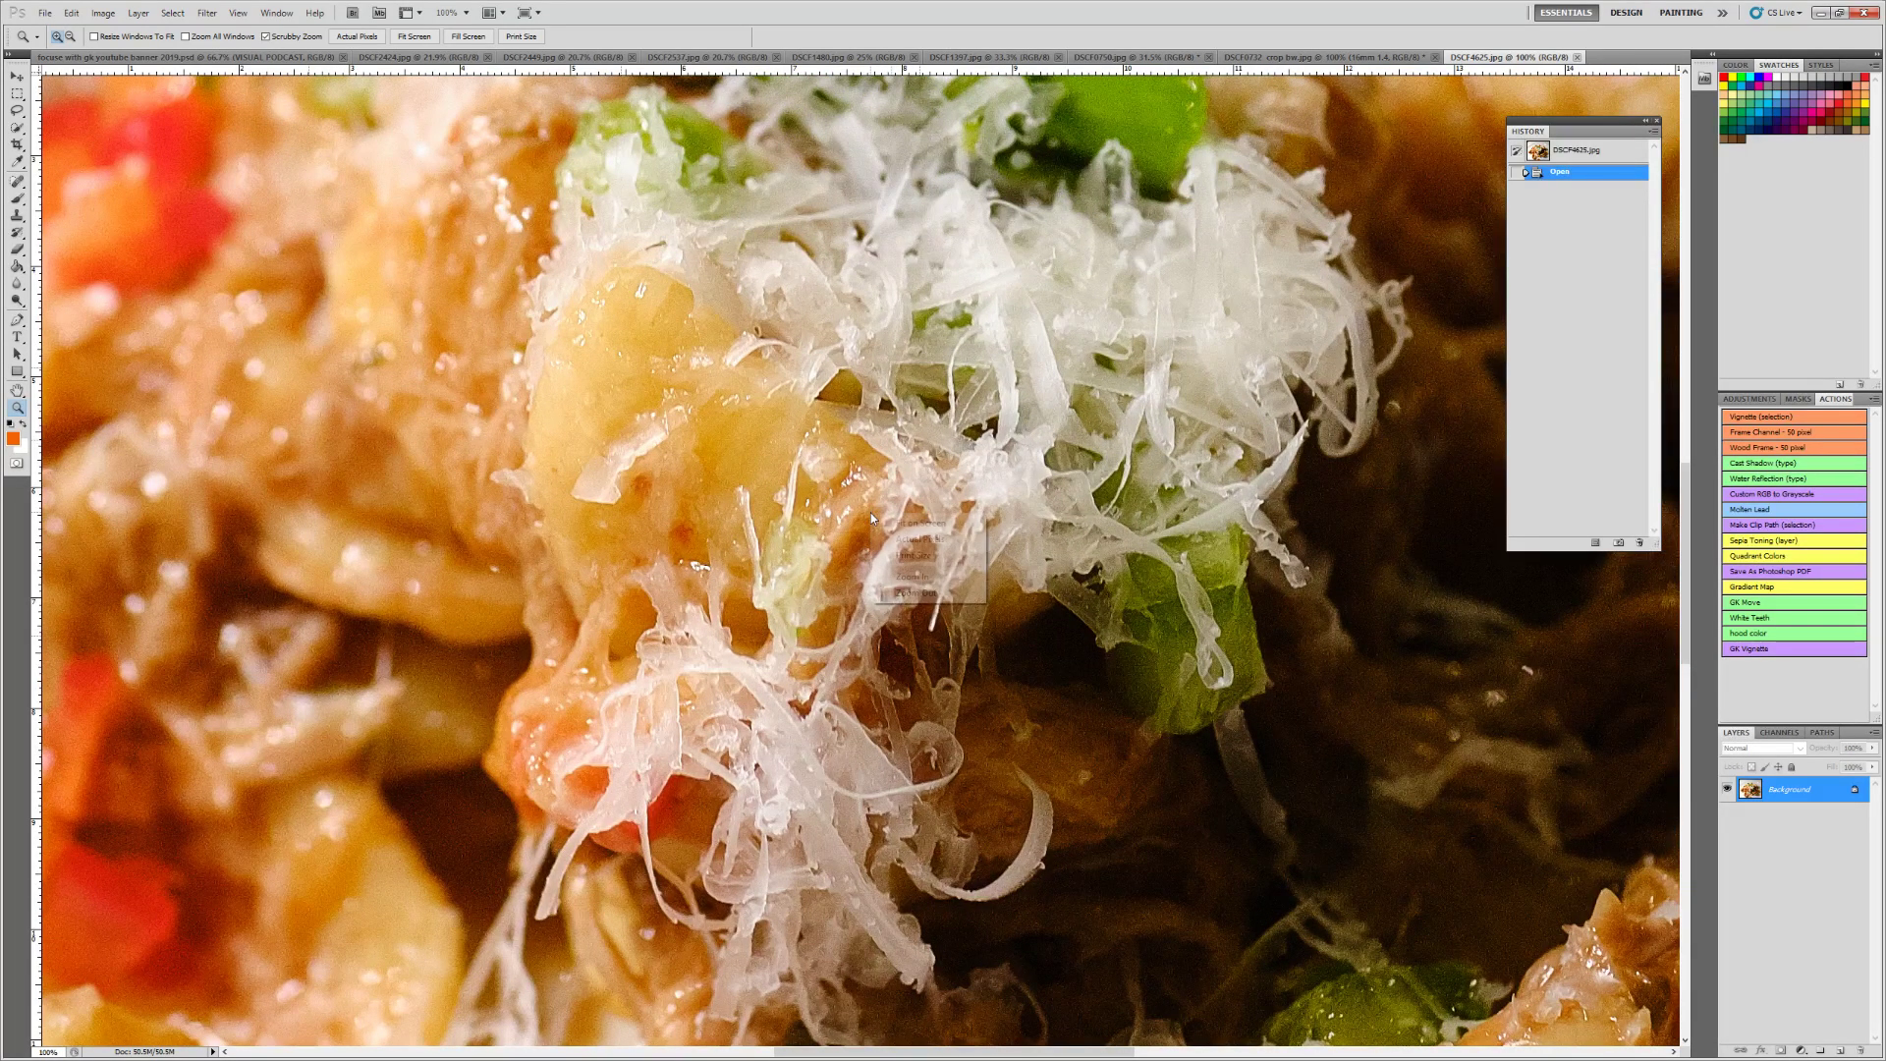
pyautogui.click(914, 537)
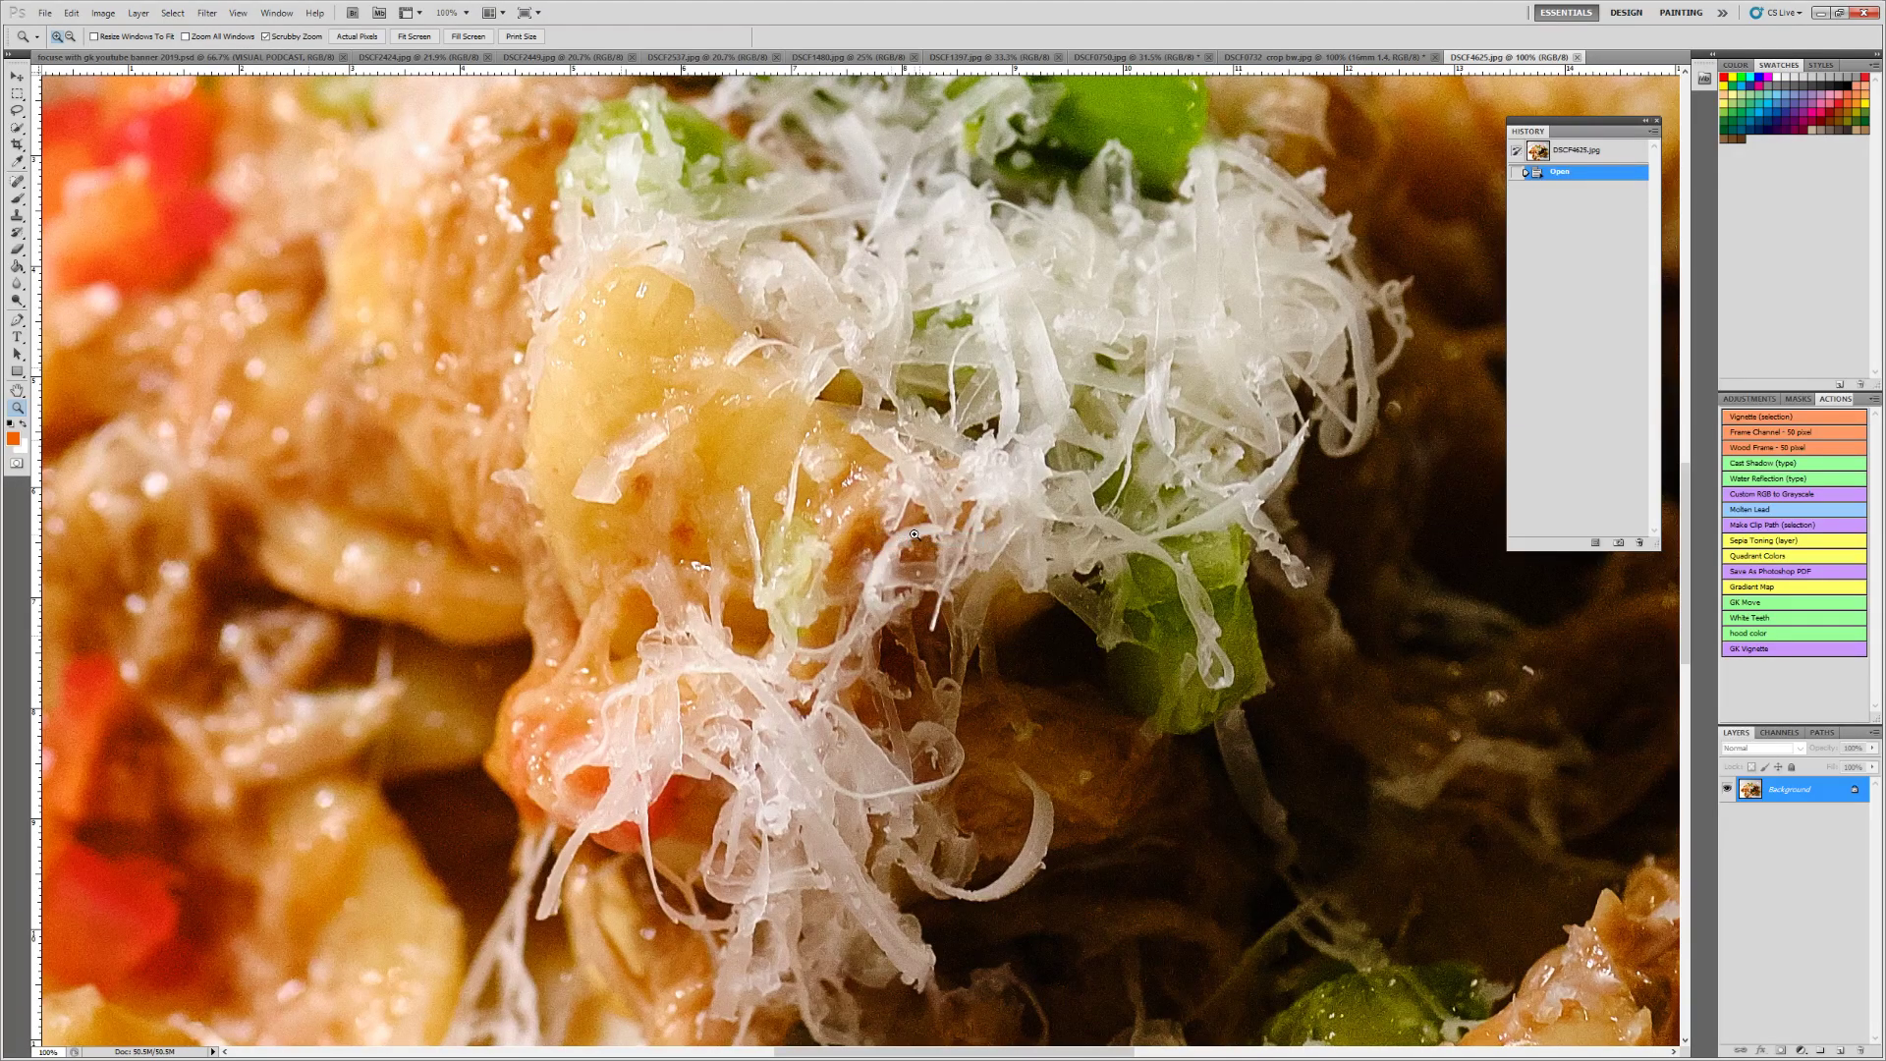
pyautogui.rightClick(854, 537)
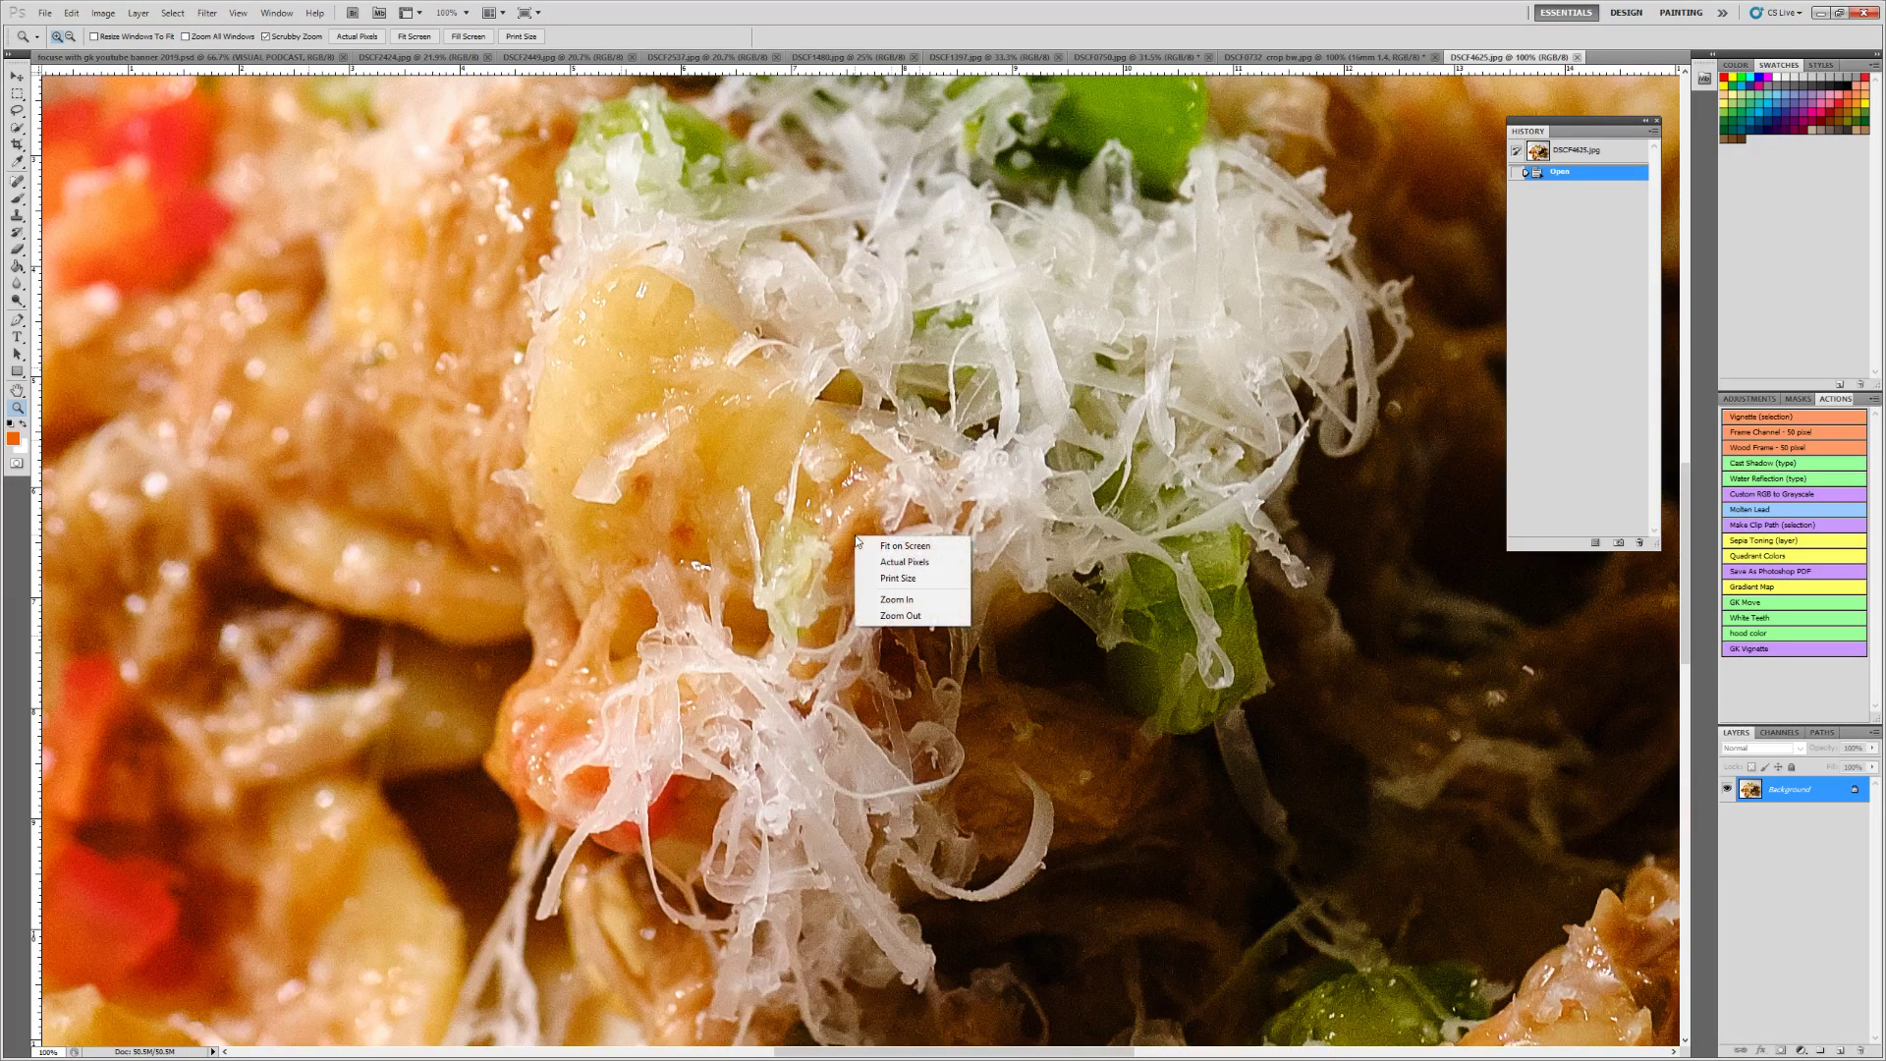
pyautogui.click(895, 561)
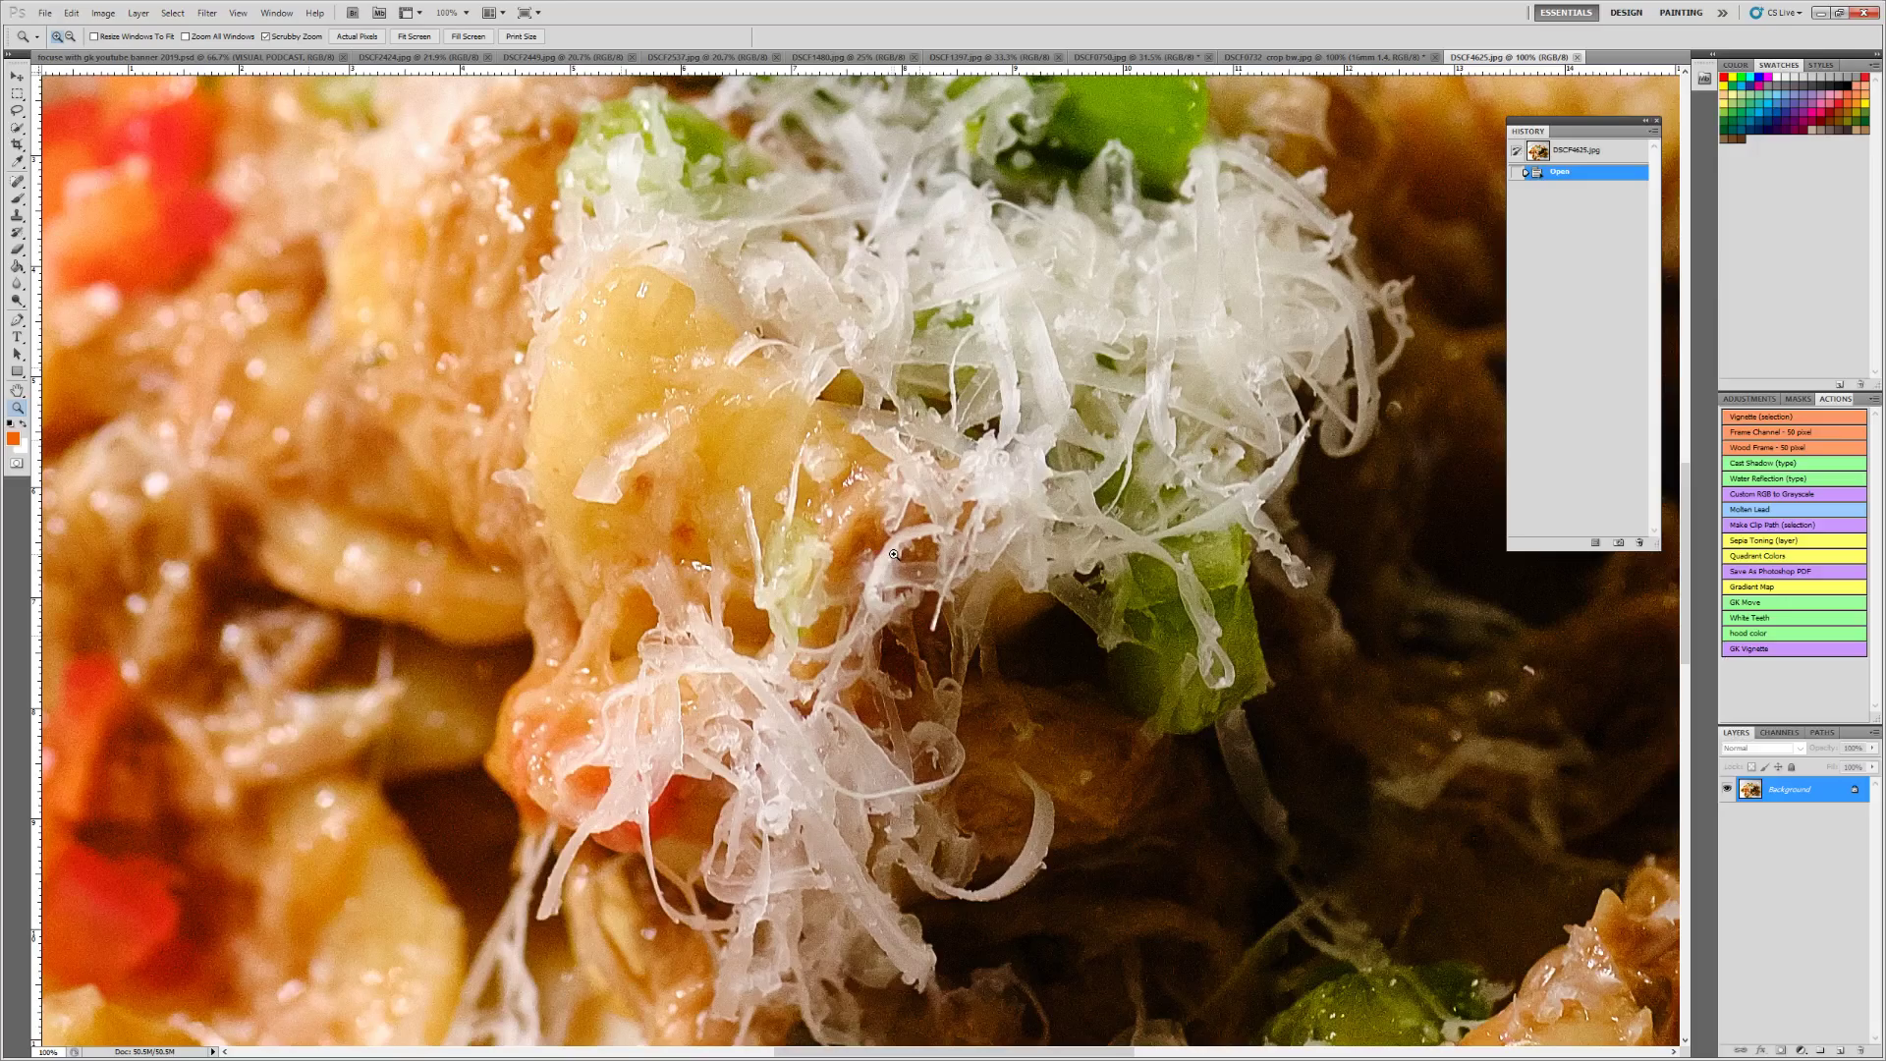
pyautogui.rightClick(1009, 624)
pyautogui.click(1026, 630)
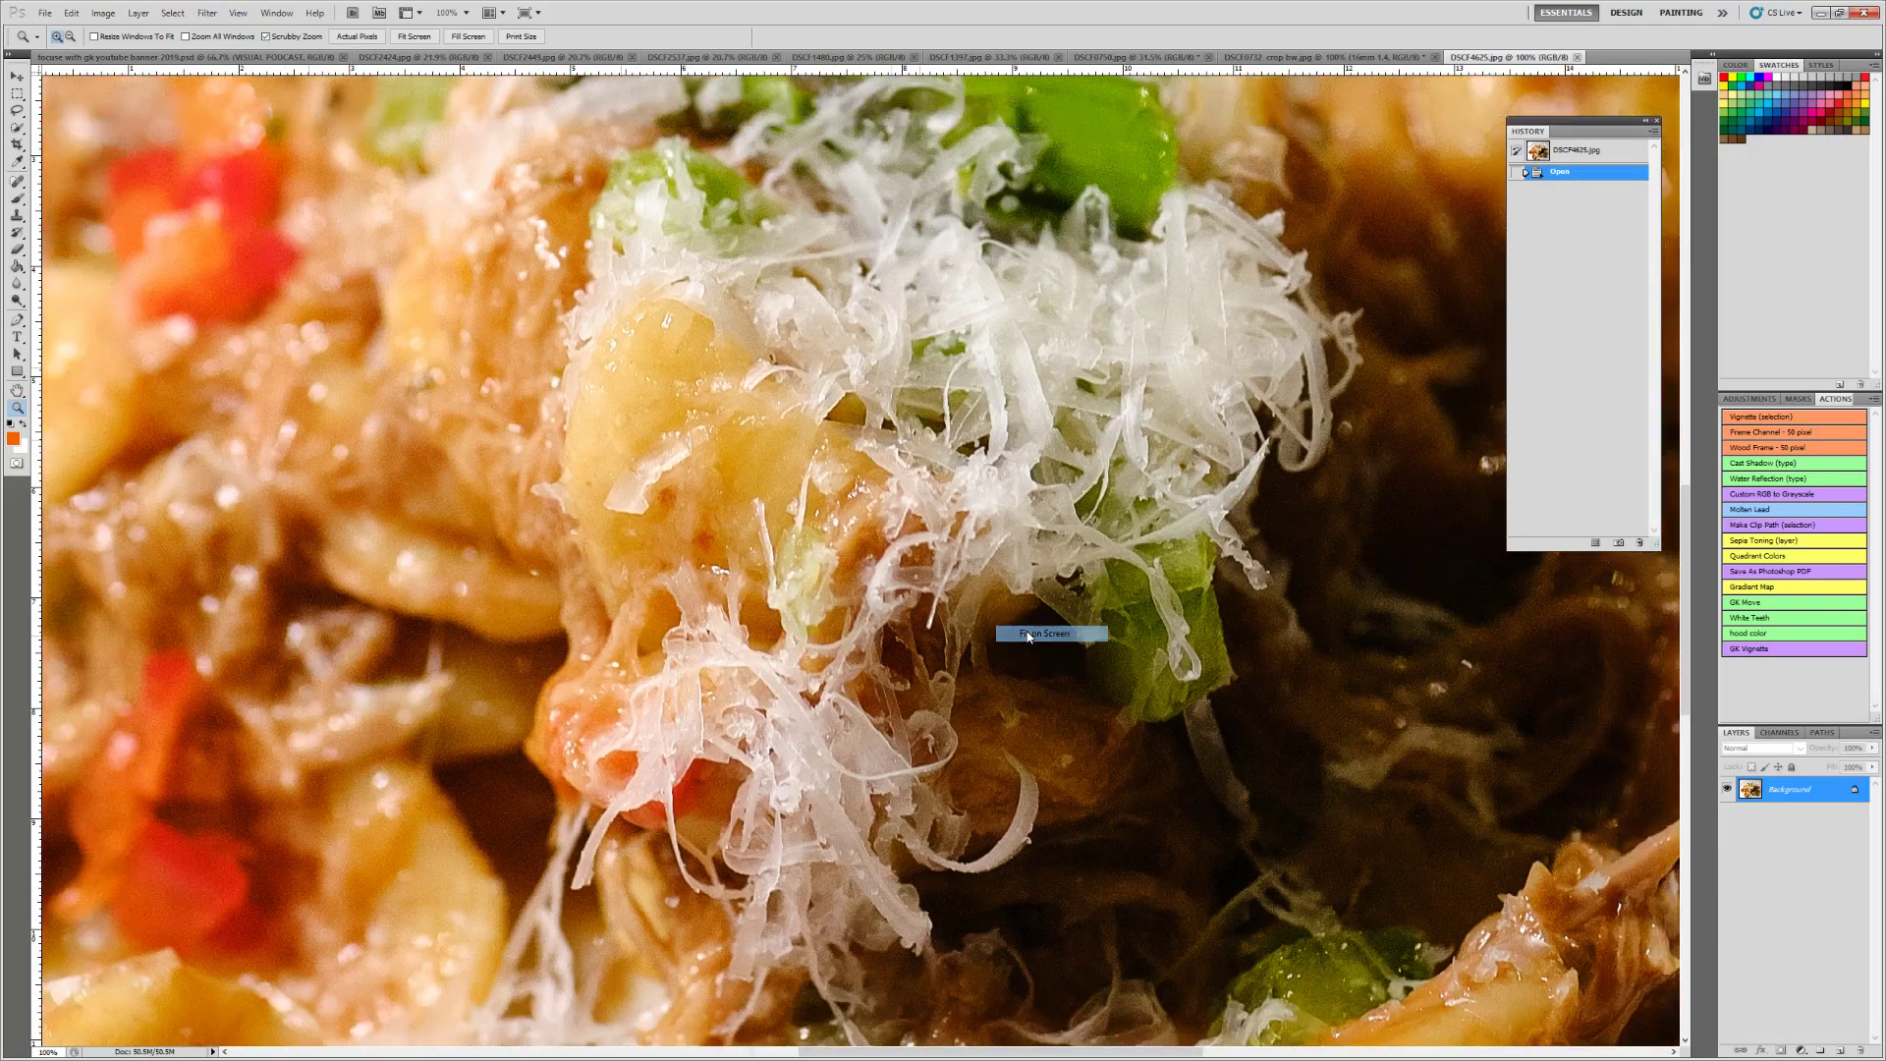
# Inspect the cheese strands at actual pixels once more and return the pasta photo to its full-frame view
pyautogui.rightClick(776, 594)
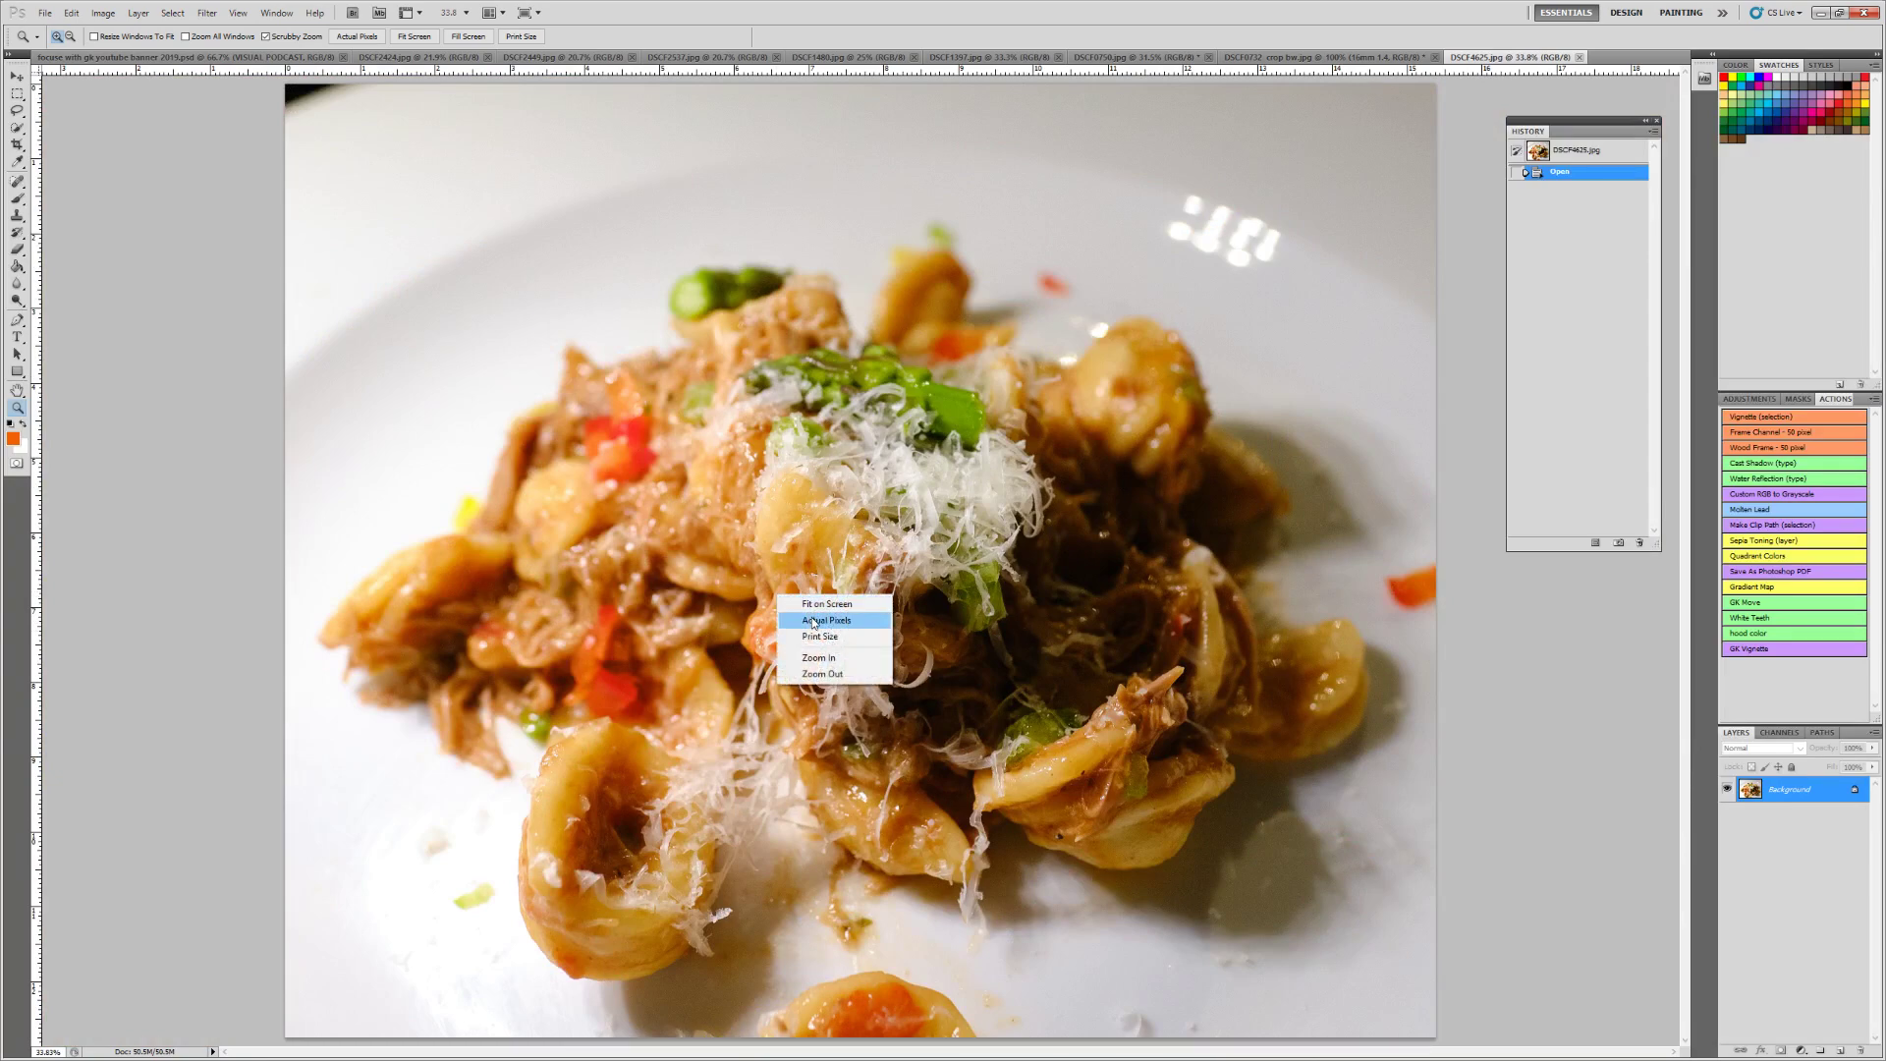
pyautogui.click(811, 618)
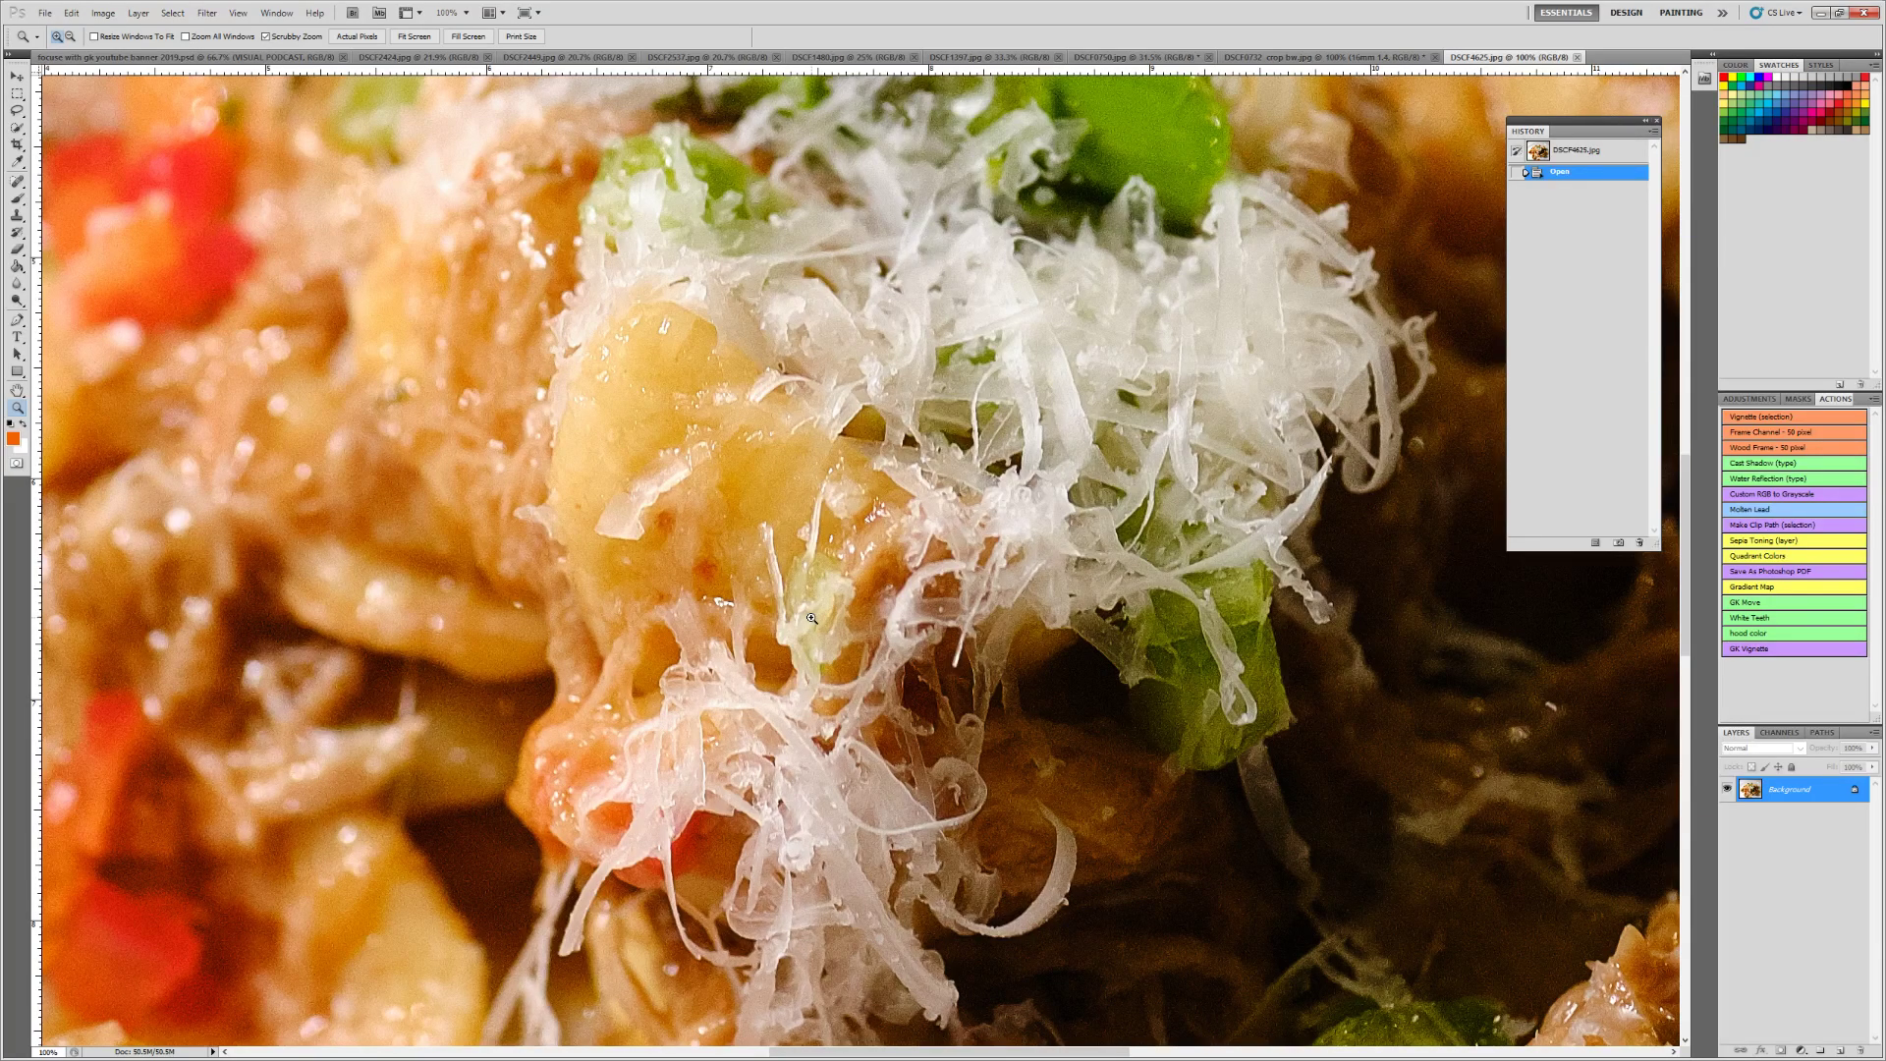
pyautogui.rightClick(869, 563)
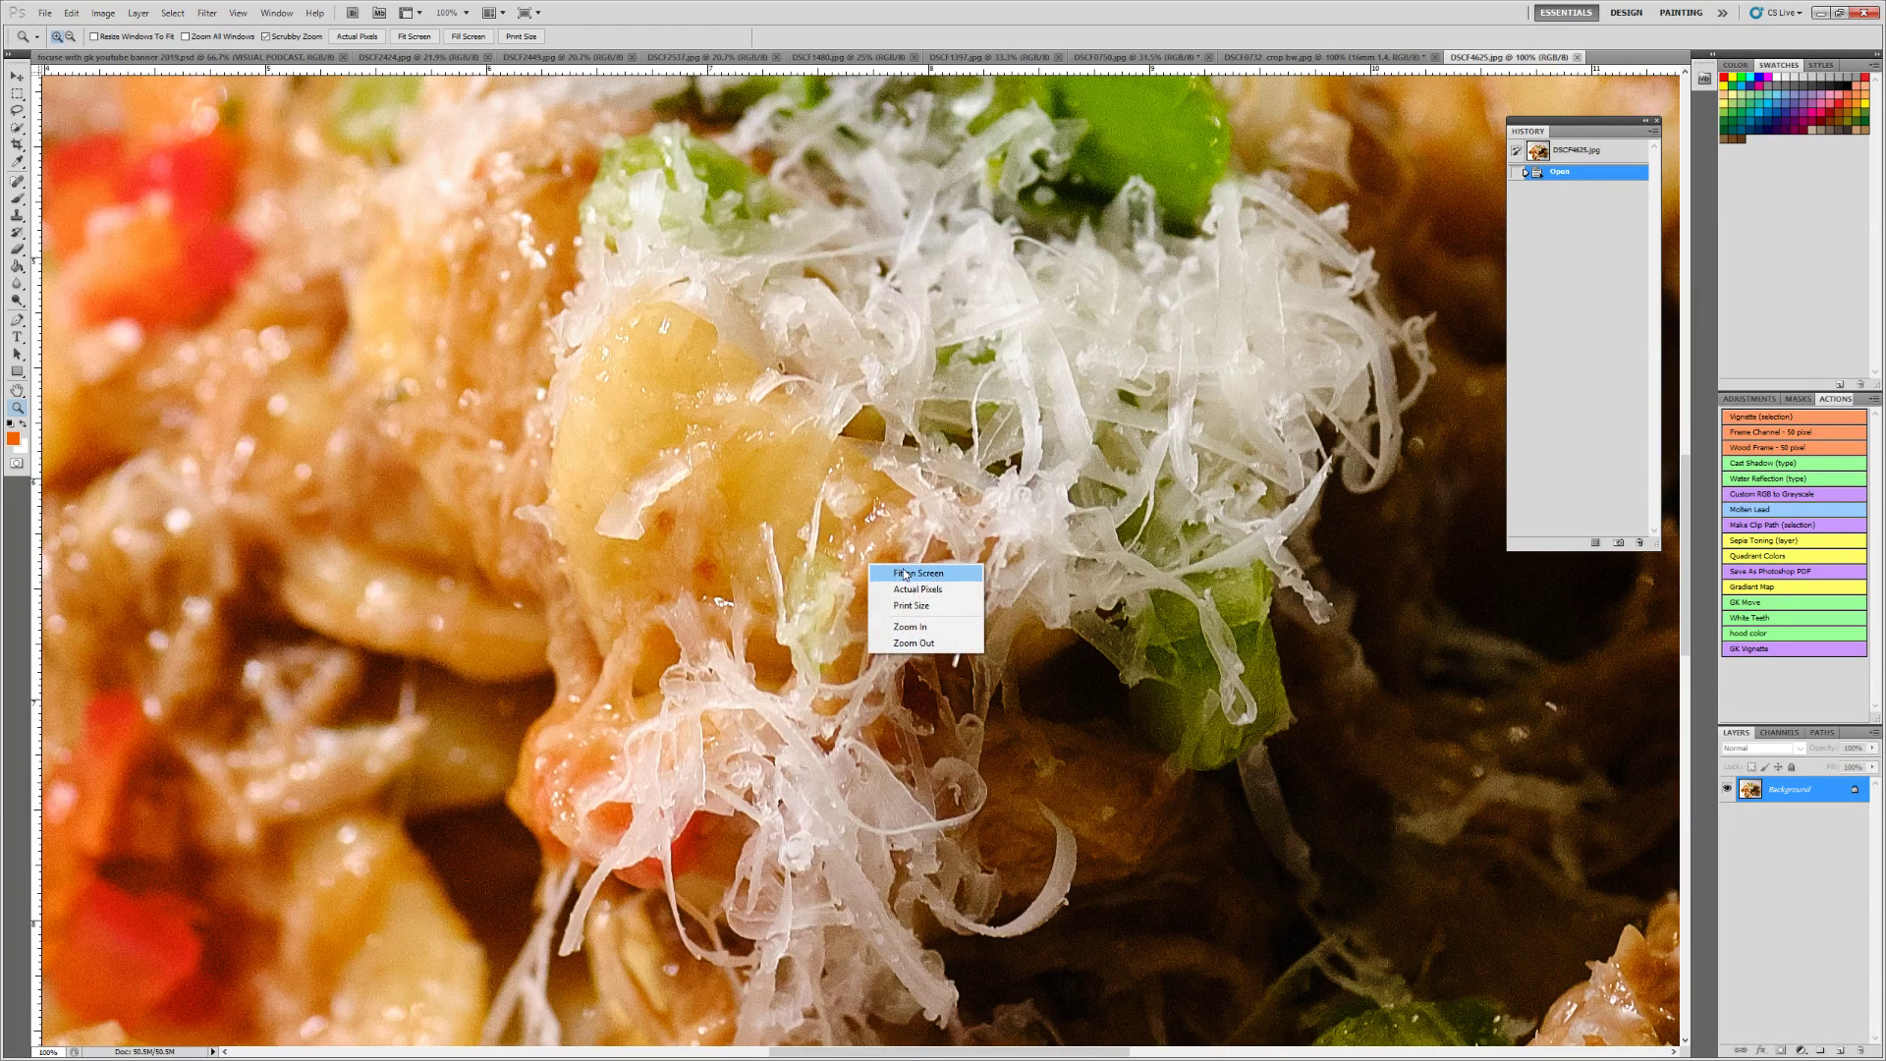
pyautogui.click(905, 574)
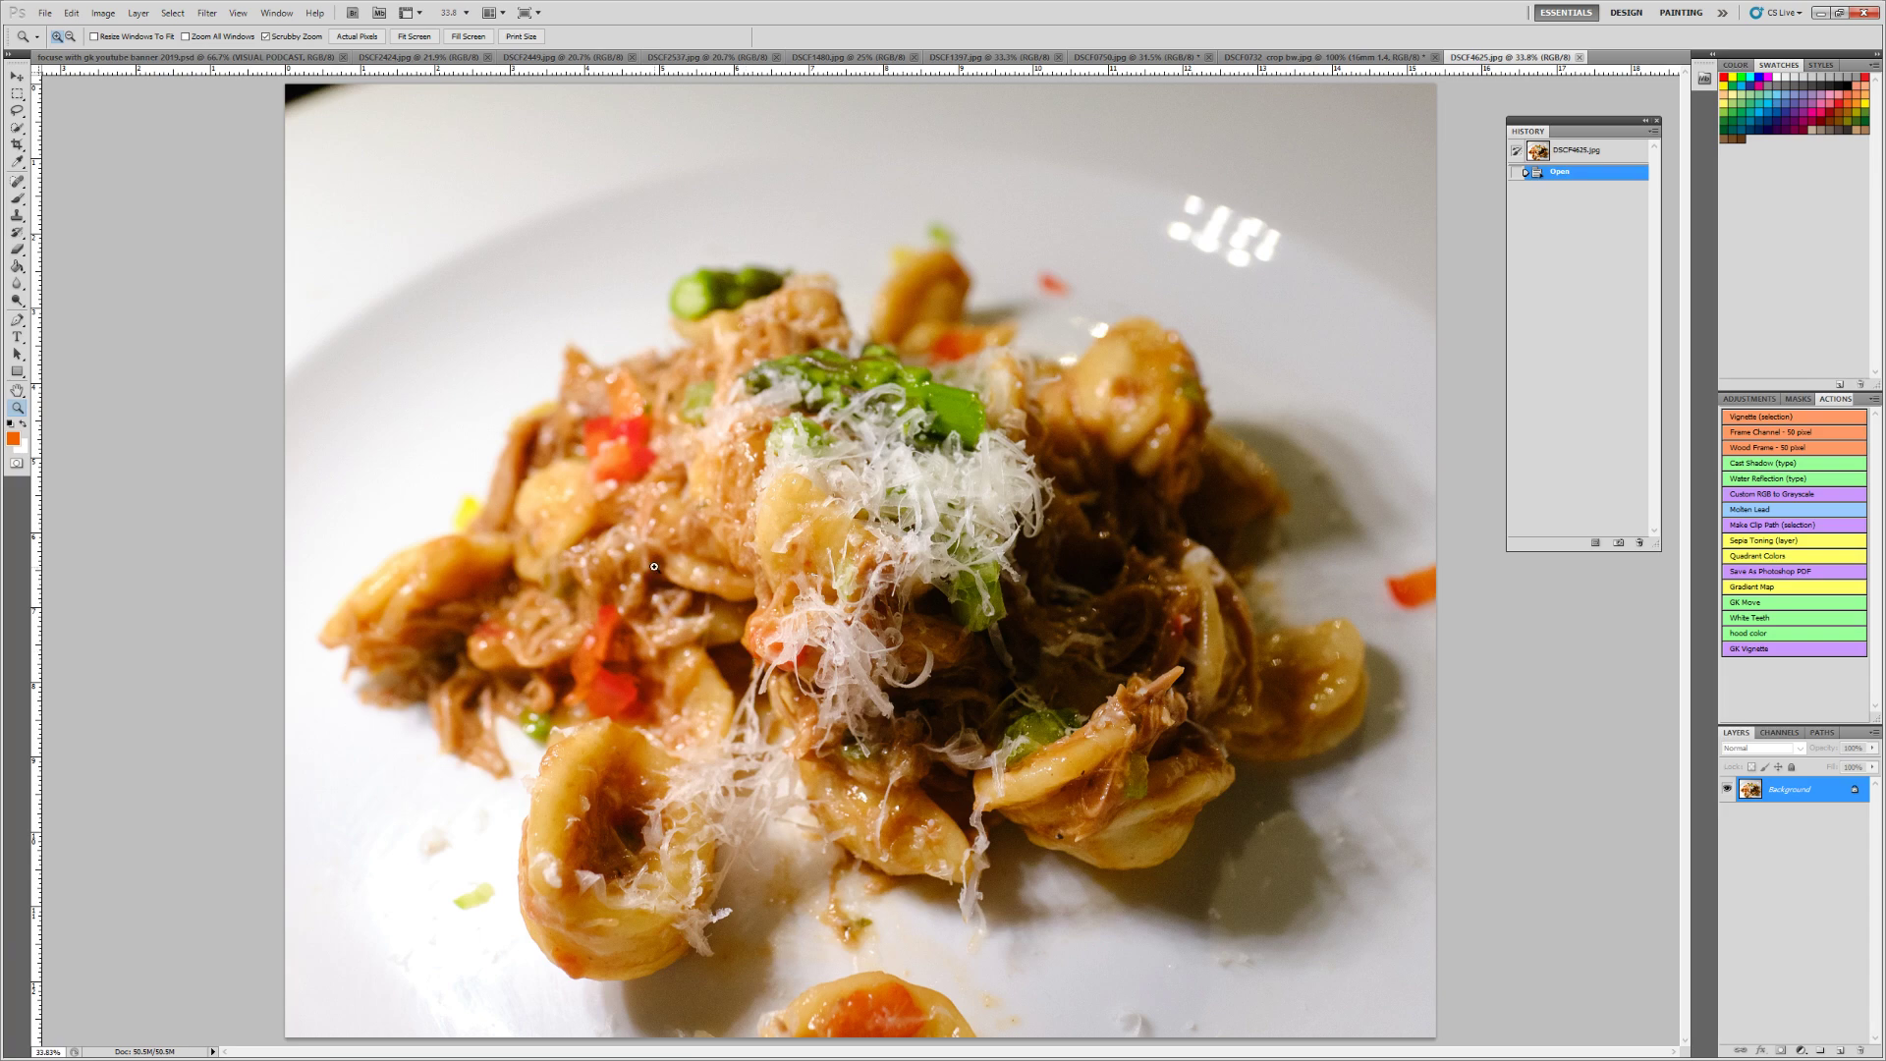
# Switch to the File Explorer window previewing the woman's headshot and reposition it over the pasta photo
pyautogui.hotkey('alt', 'Tab')
pyautogui.hotkey('alt', 'Tab')
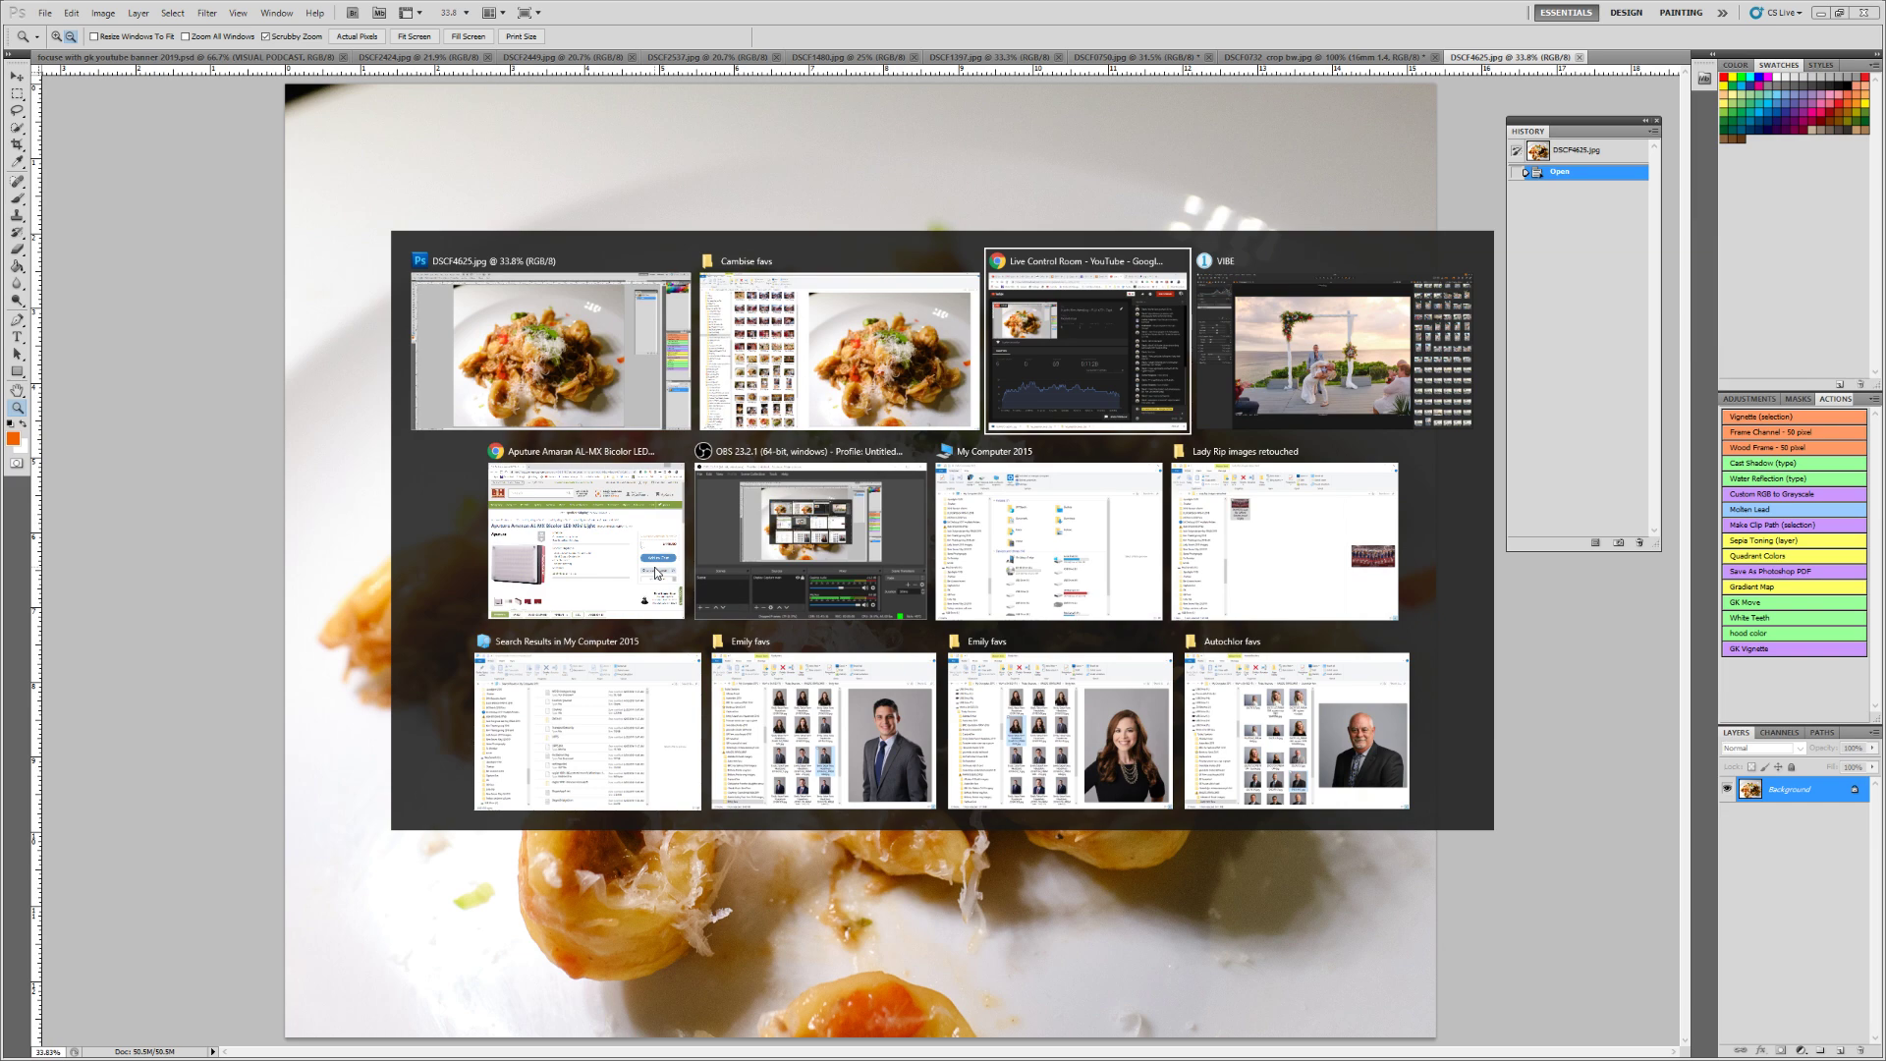
pyautogui.hotkey('alt', 'Tab')
pyautogui.hotkey('alt', 'Tab')
pyautogui.hotkey('alt', 'Tab')
pyautogui.hotkey('alt', 'Tab')
pyautogui.hotkey('alt', 'Tab')
pyautogui.hotkey('alt', 'Tab')
pyautogui.hotkey('alt', 'Tab')
pyautogui.hotkey('alt', 'Tab')
pyautogui.hotkey('alt', 'Tab')
pyautogui.hotkey('alt', 'Tab')
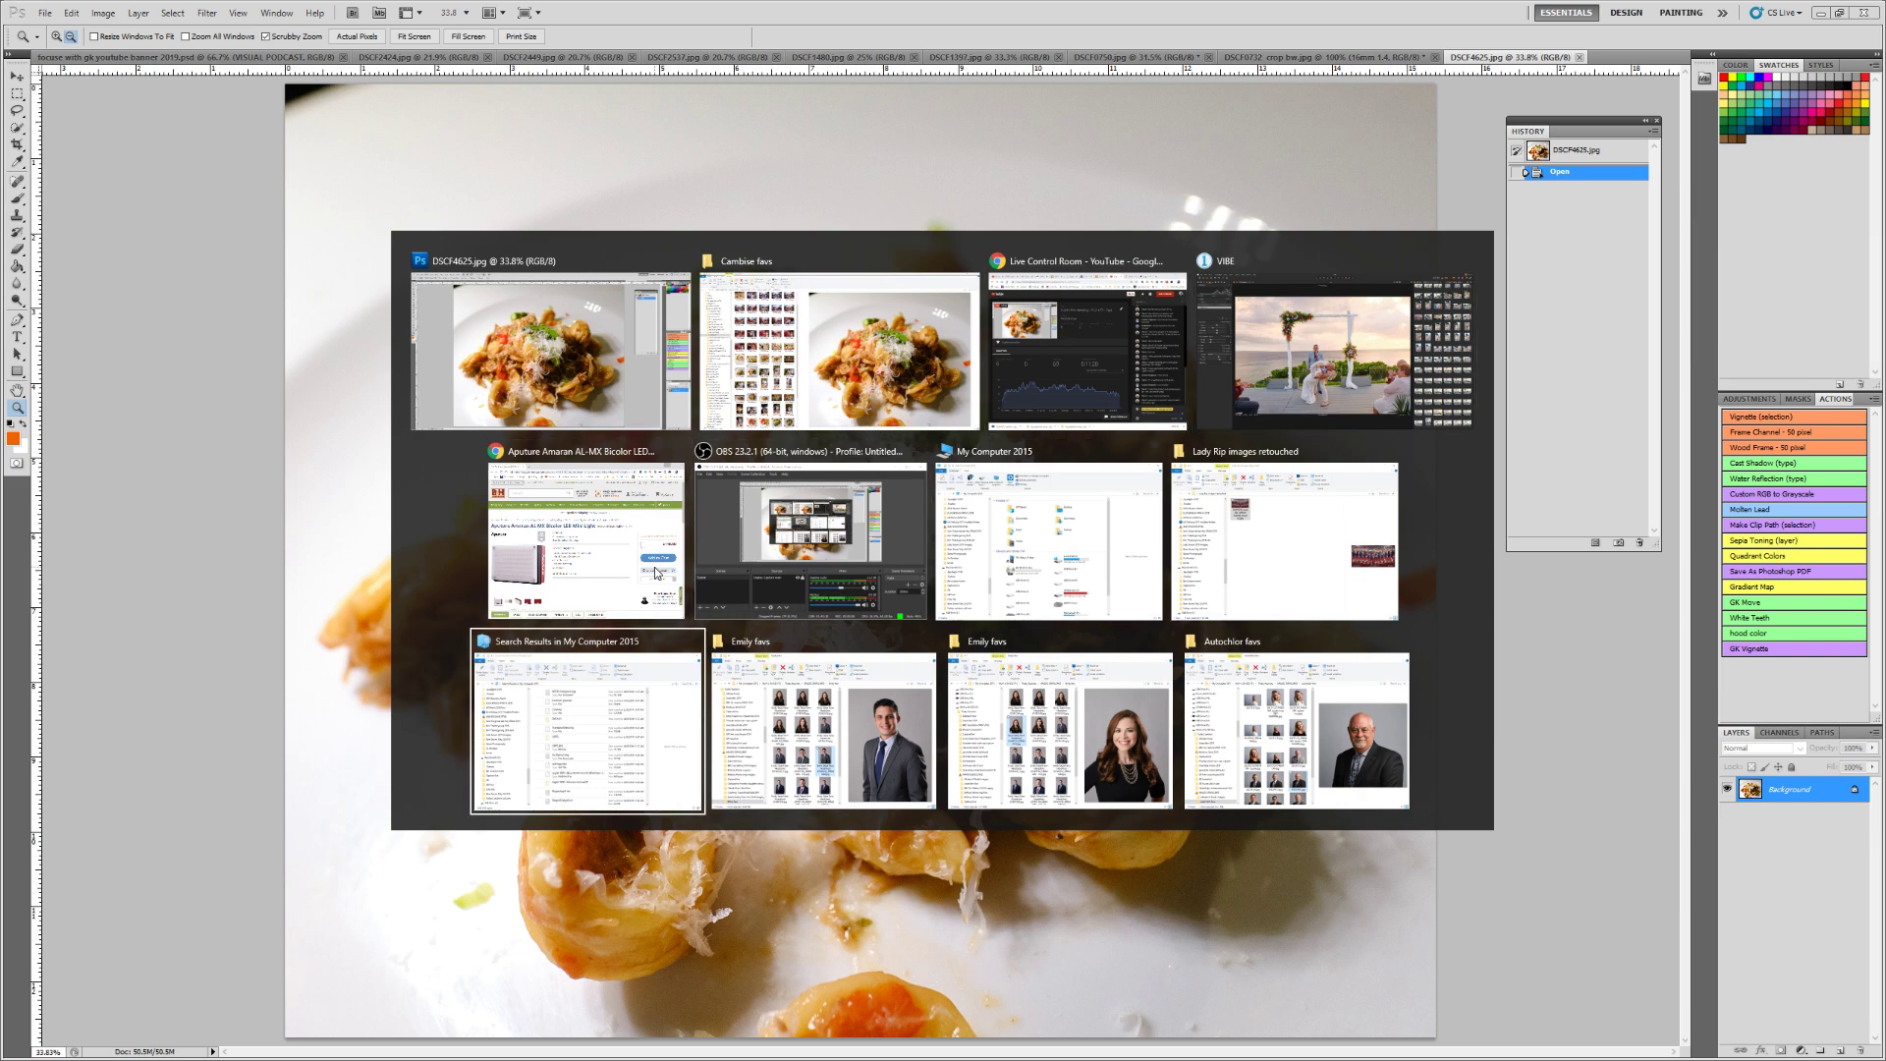
pyautogui.hotkey('alt', 'Tab')
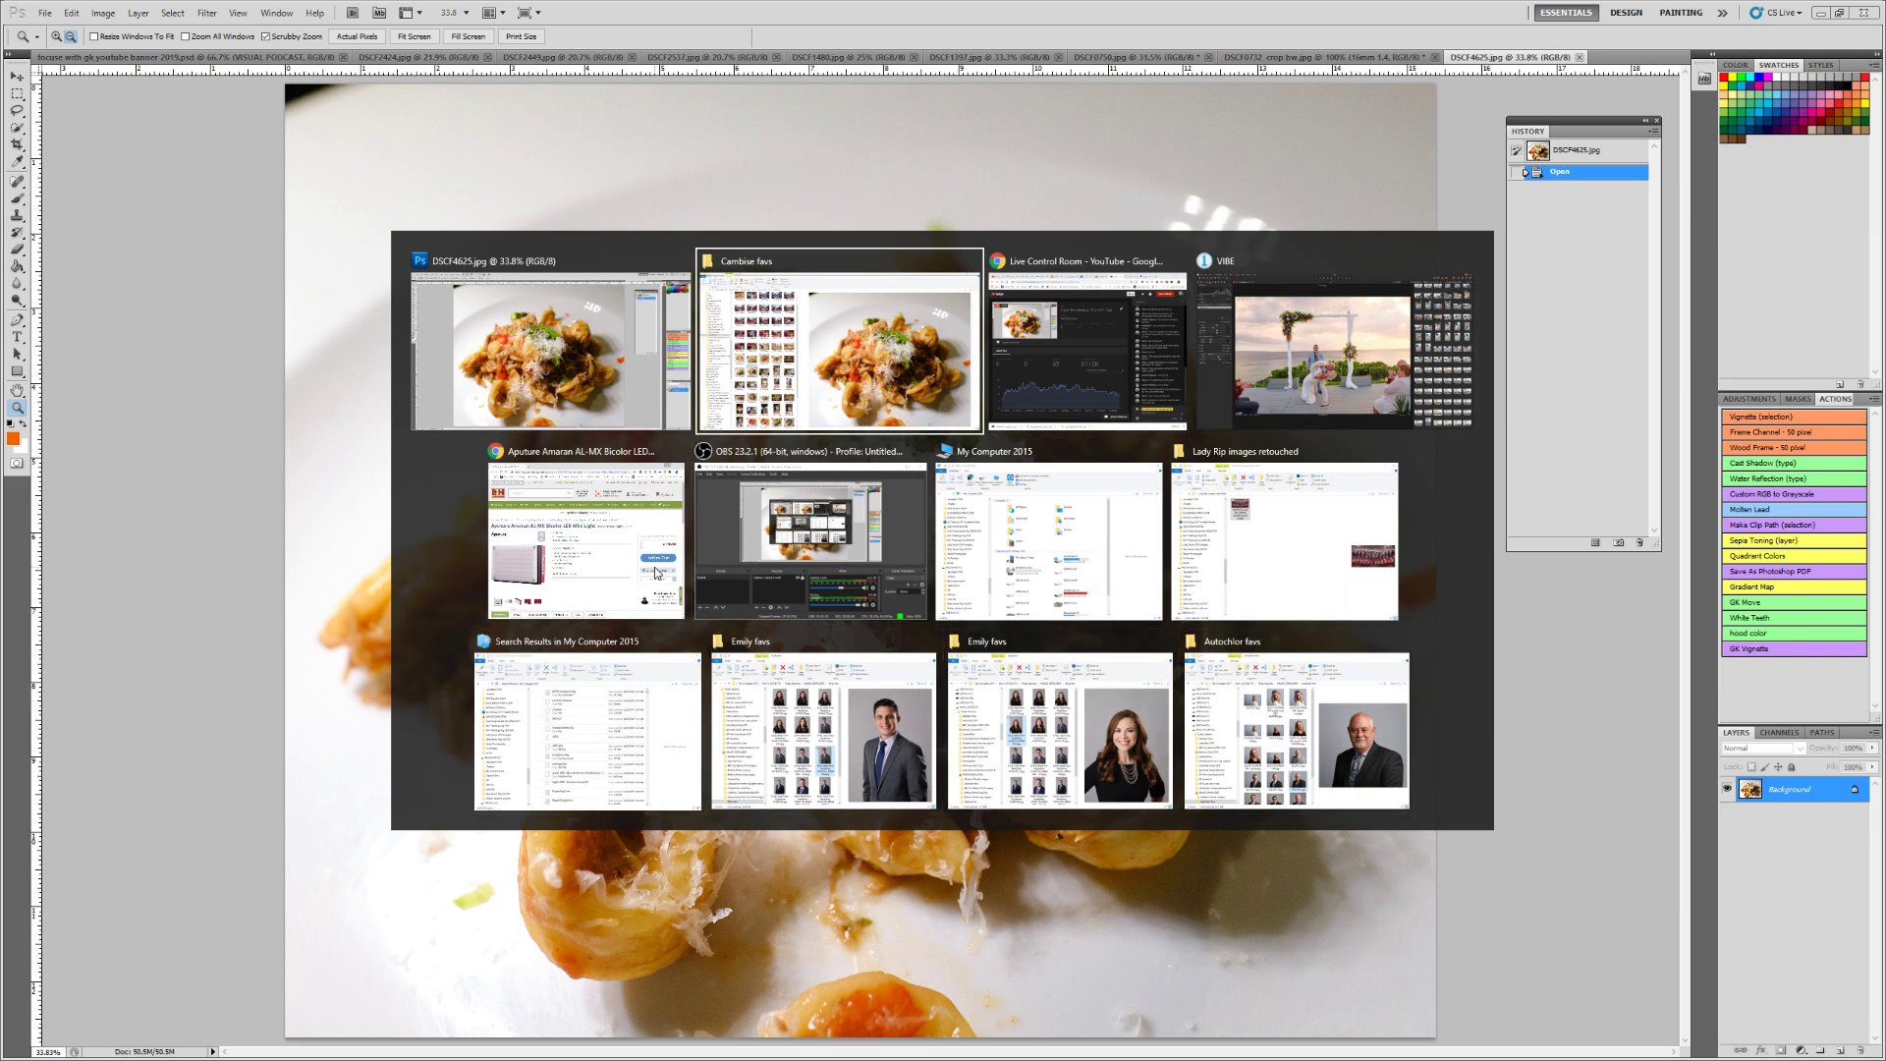
pyautogui.hotkey('alt', 'Tab')
pyautogui.hotkey('alt', 'Tab')
pyautogui.hotkey('alt', 'Tab')
pyautogui.hotkey('alt', 'Tab')
pyautogui.hotkey('alt', 'Tab')
pyautogui.hotkey('alt', 'Tab')
pyautogui.hotkey('alt', 'Tab')
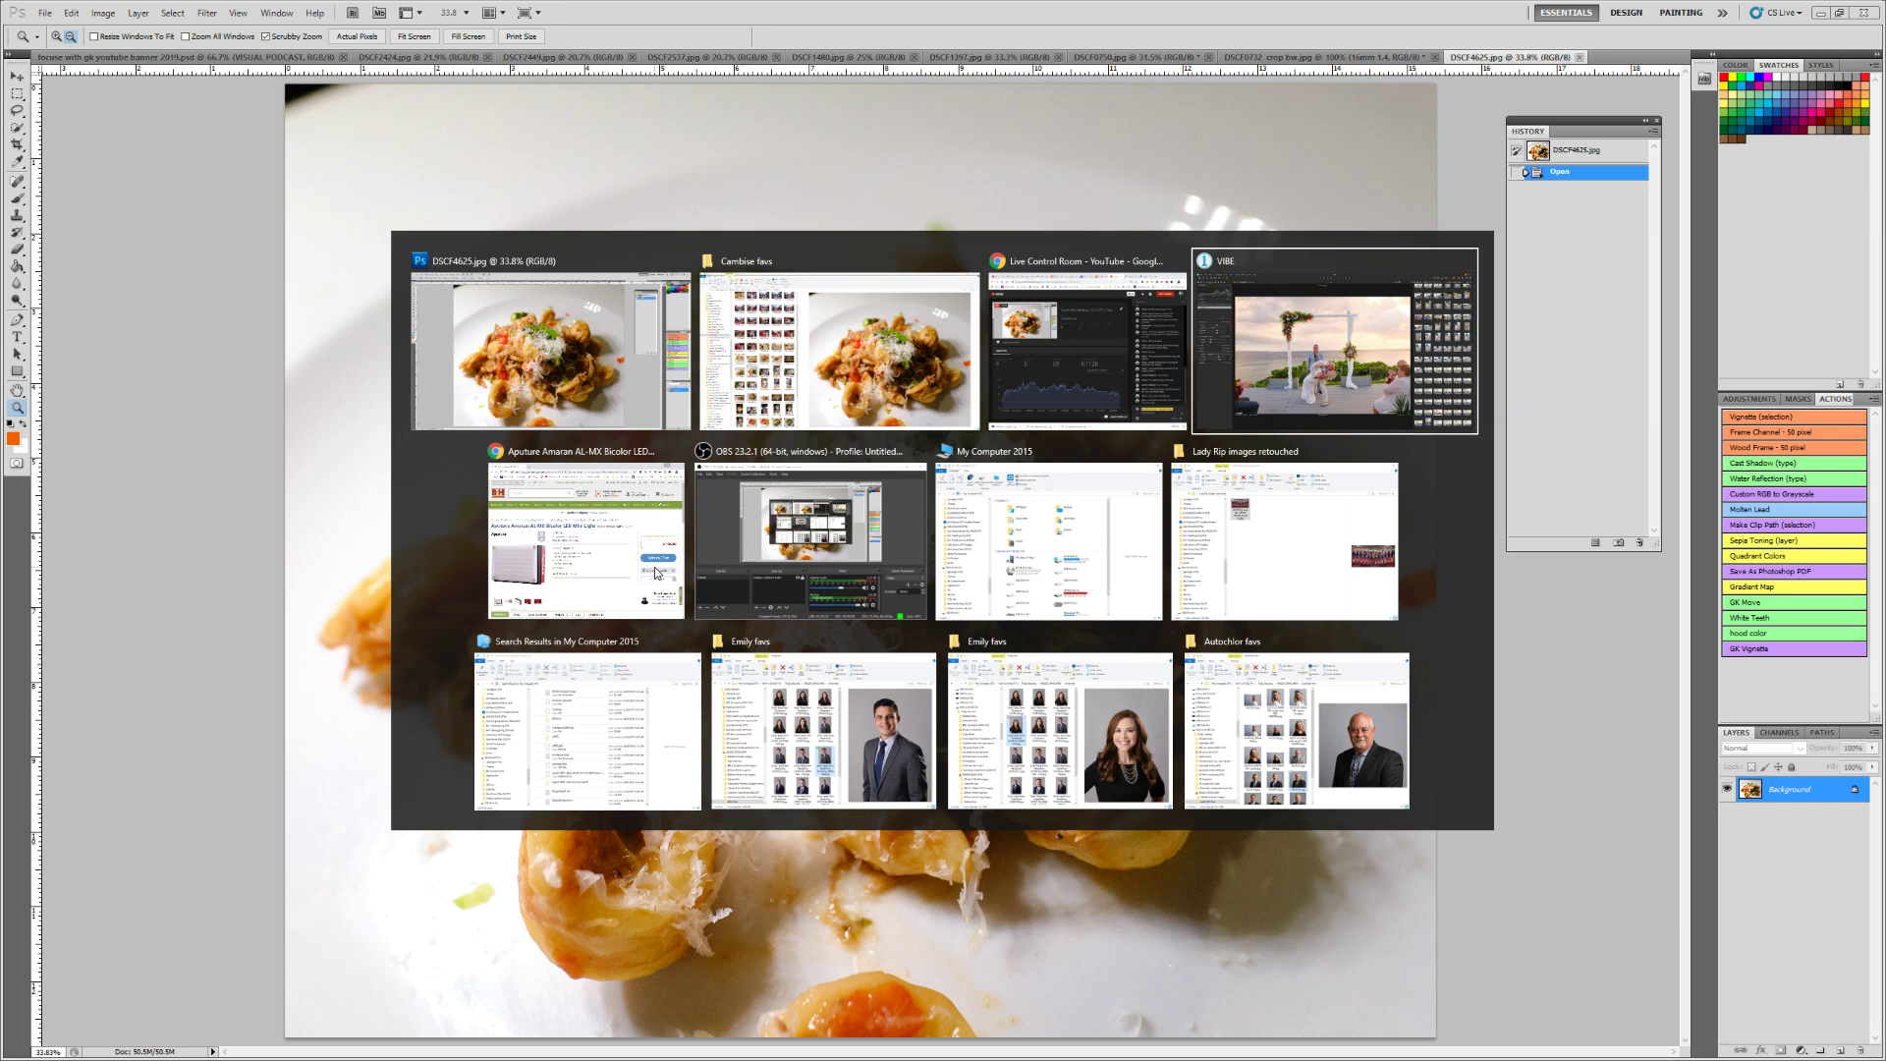
pyautogui.hotkey('alt', 'Tab')
pyautogui.hotkey('alt', 'Tab')
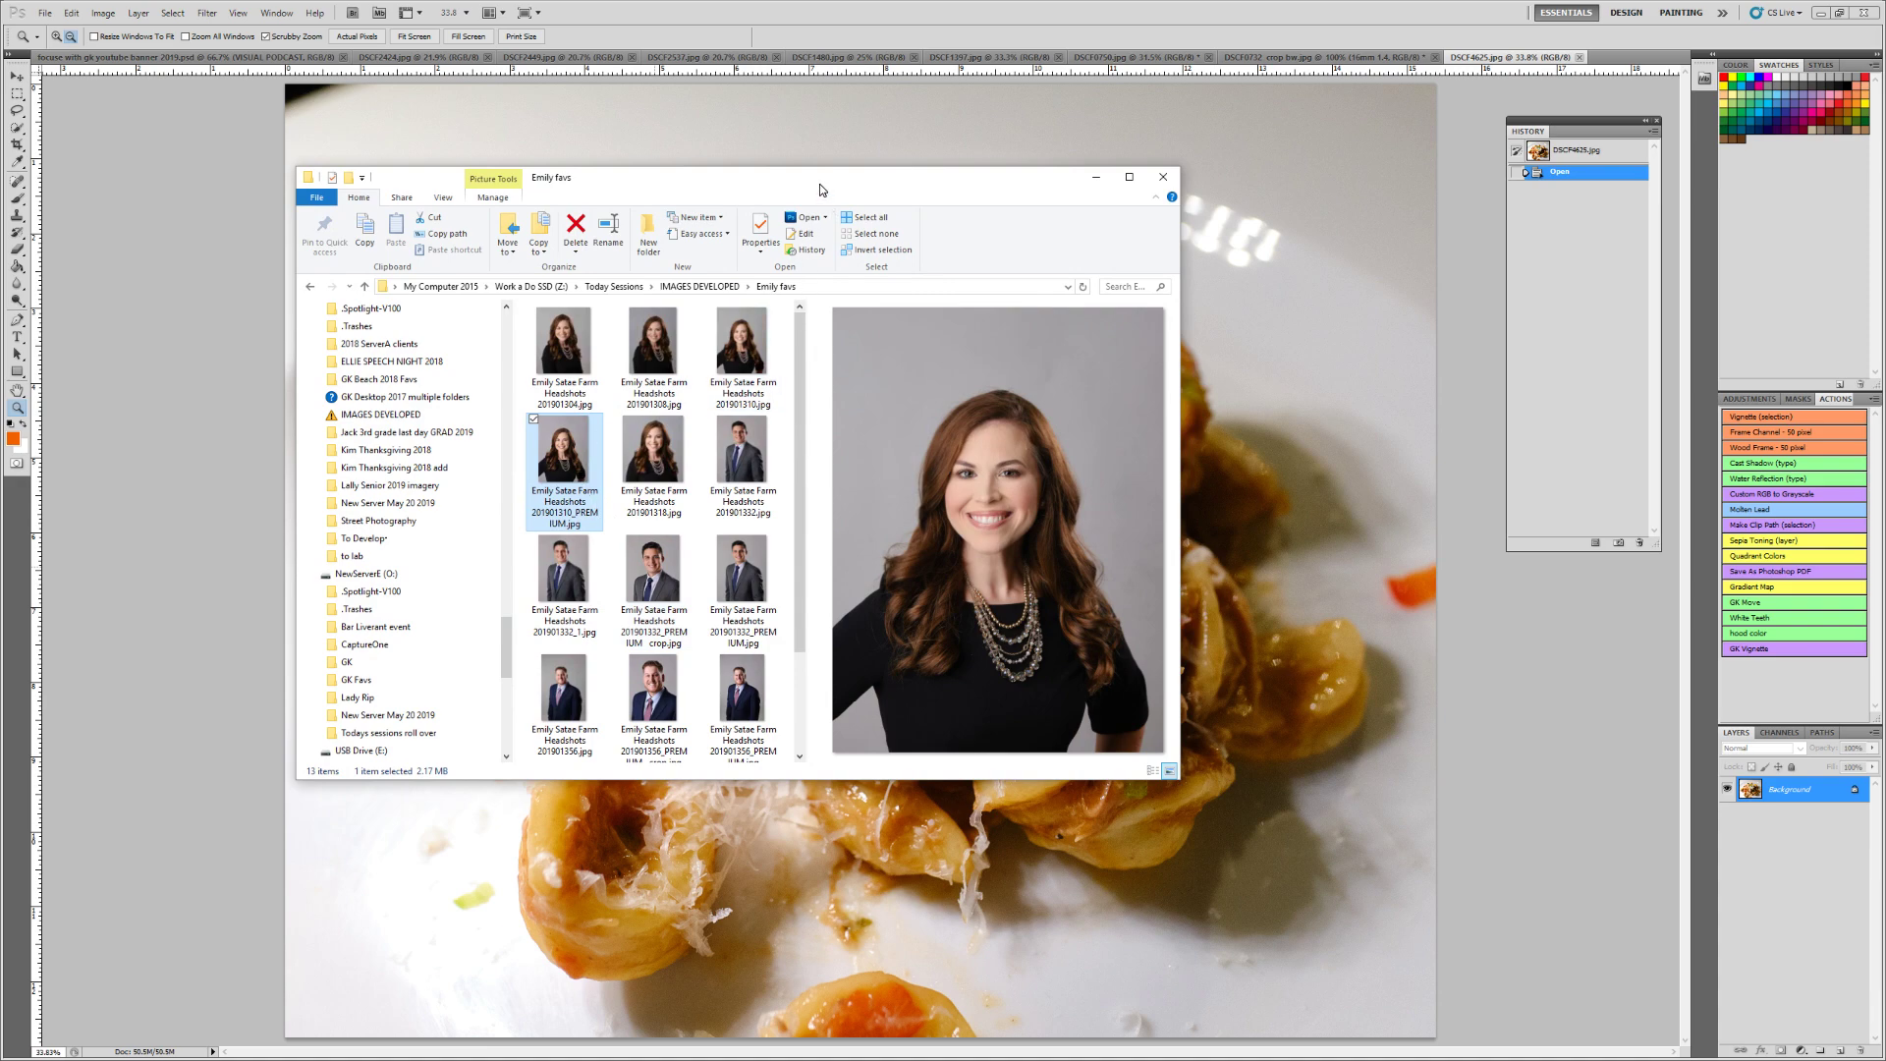
pyautogui.moveTo(819, 185); pyautogui.dragTo(865, 255)
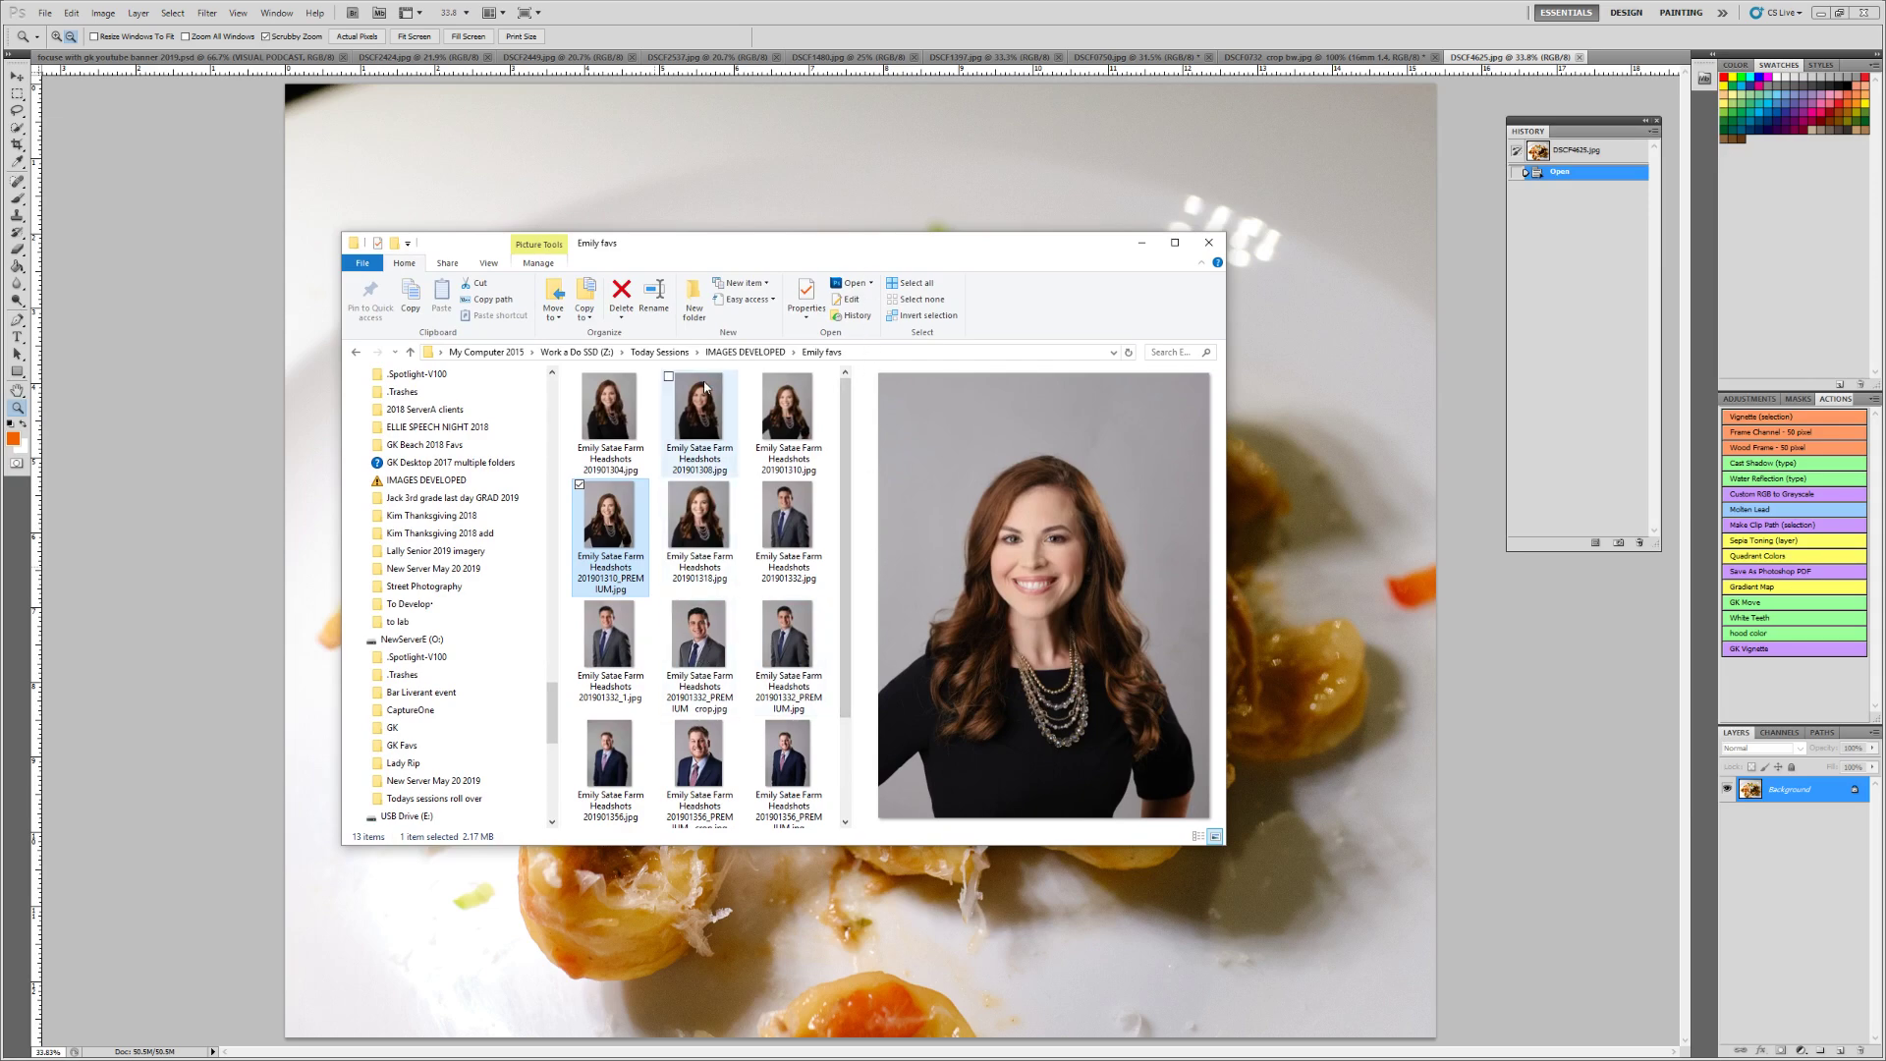
# Open the Autochlor favs folder within IMAGES DEVELOPED and preview DSCF3147_PREMIUM square crop.jpg
pyautogui.click(730, 353)
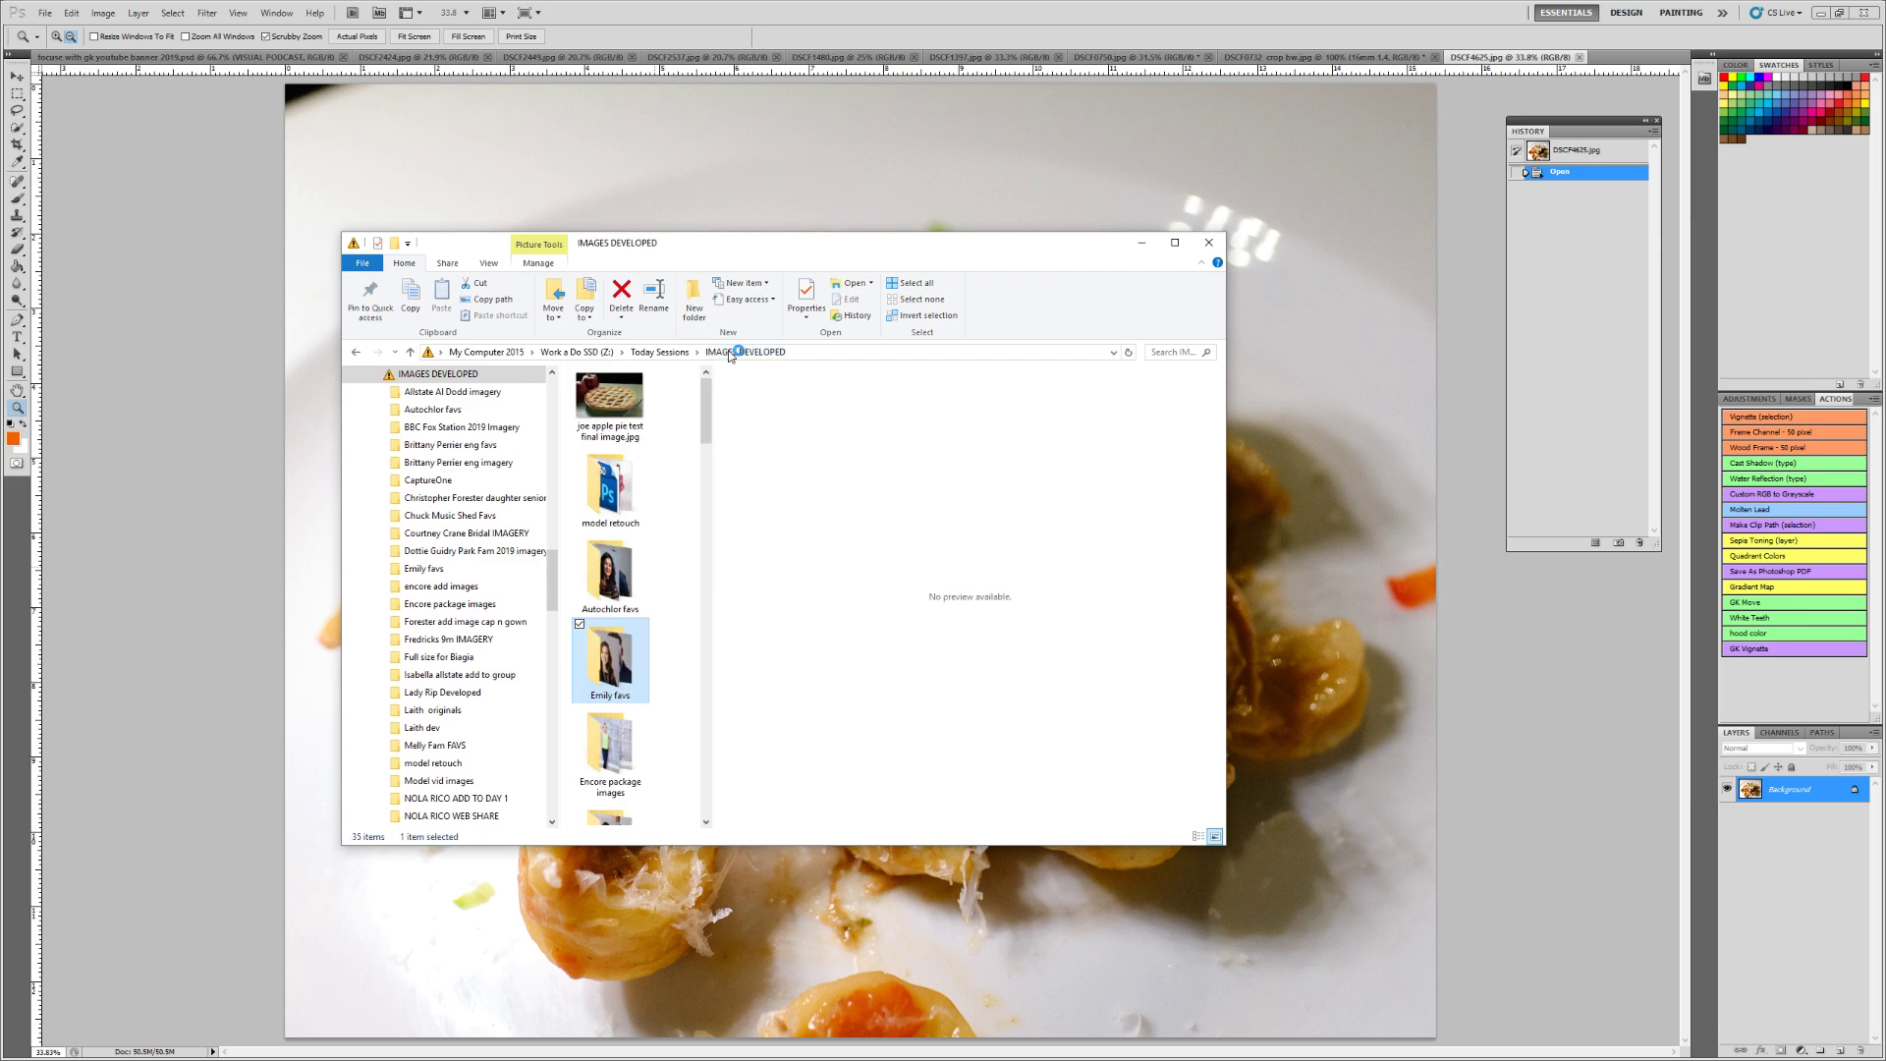
pyautogui.doubleClick(619, 579)
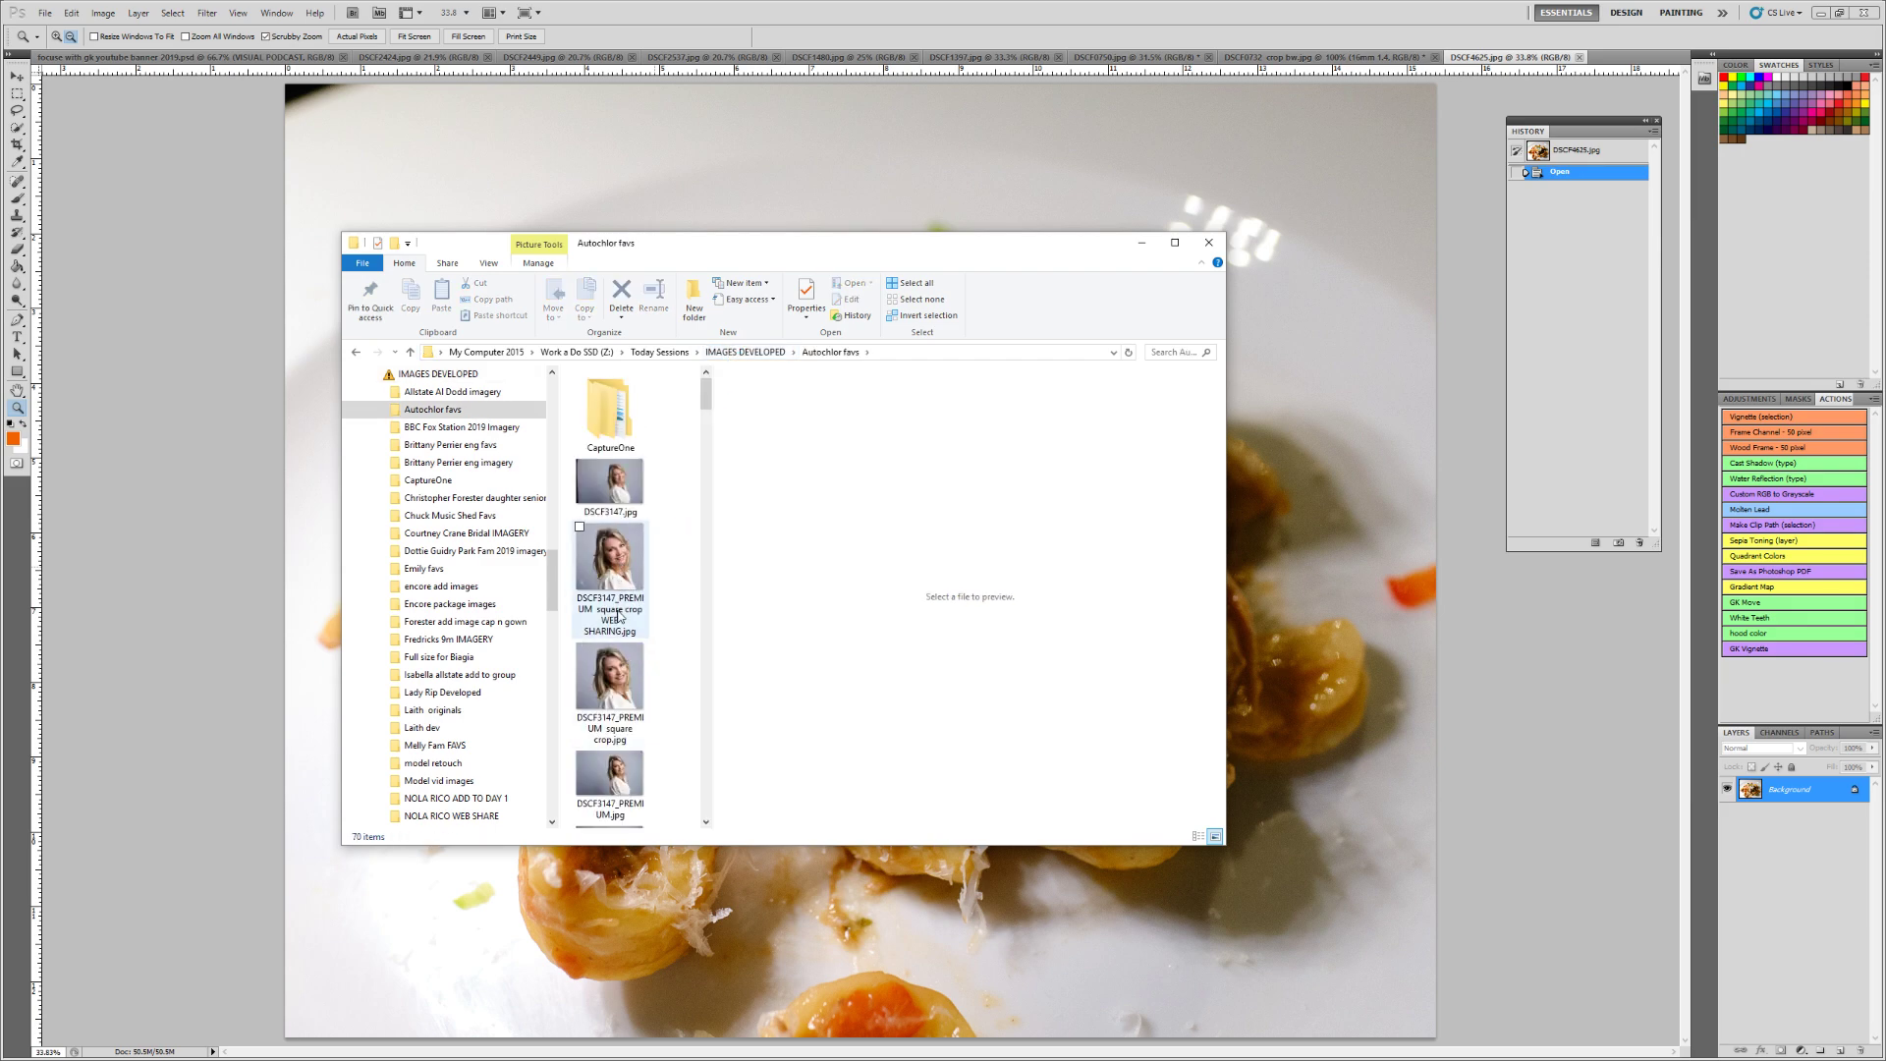
pyautogui.click(610, 691)
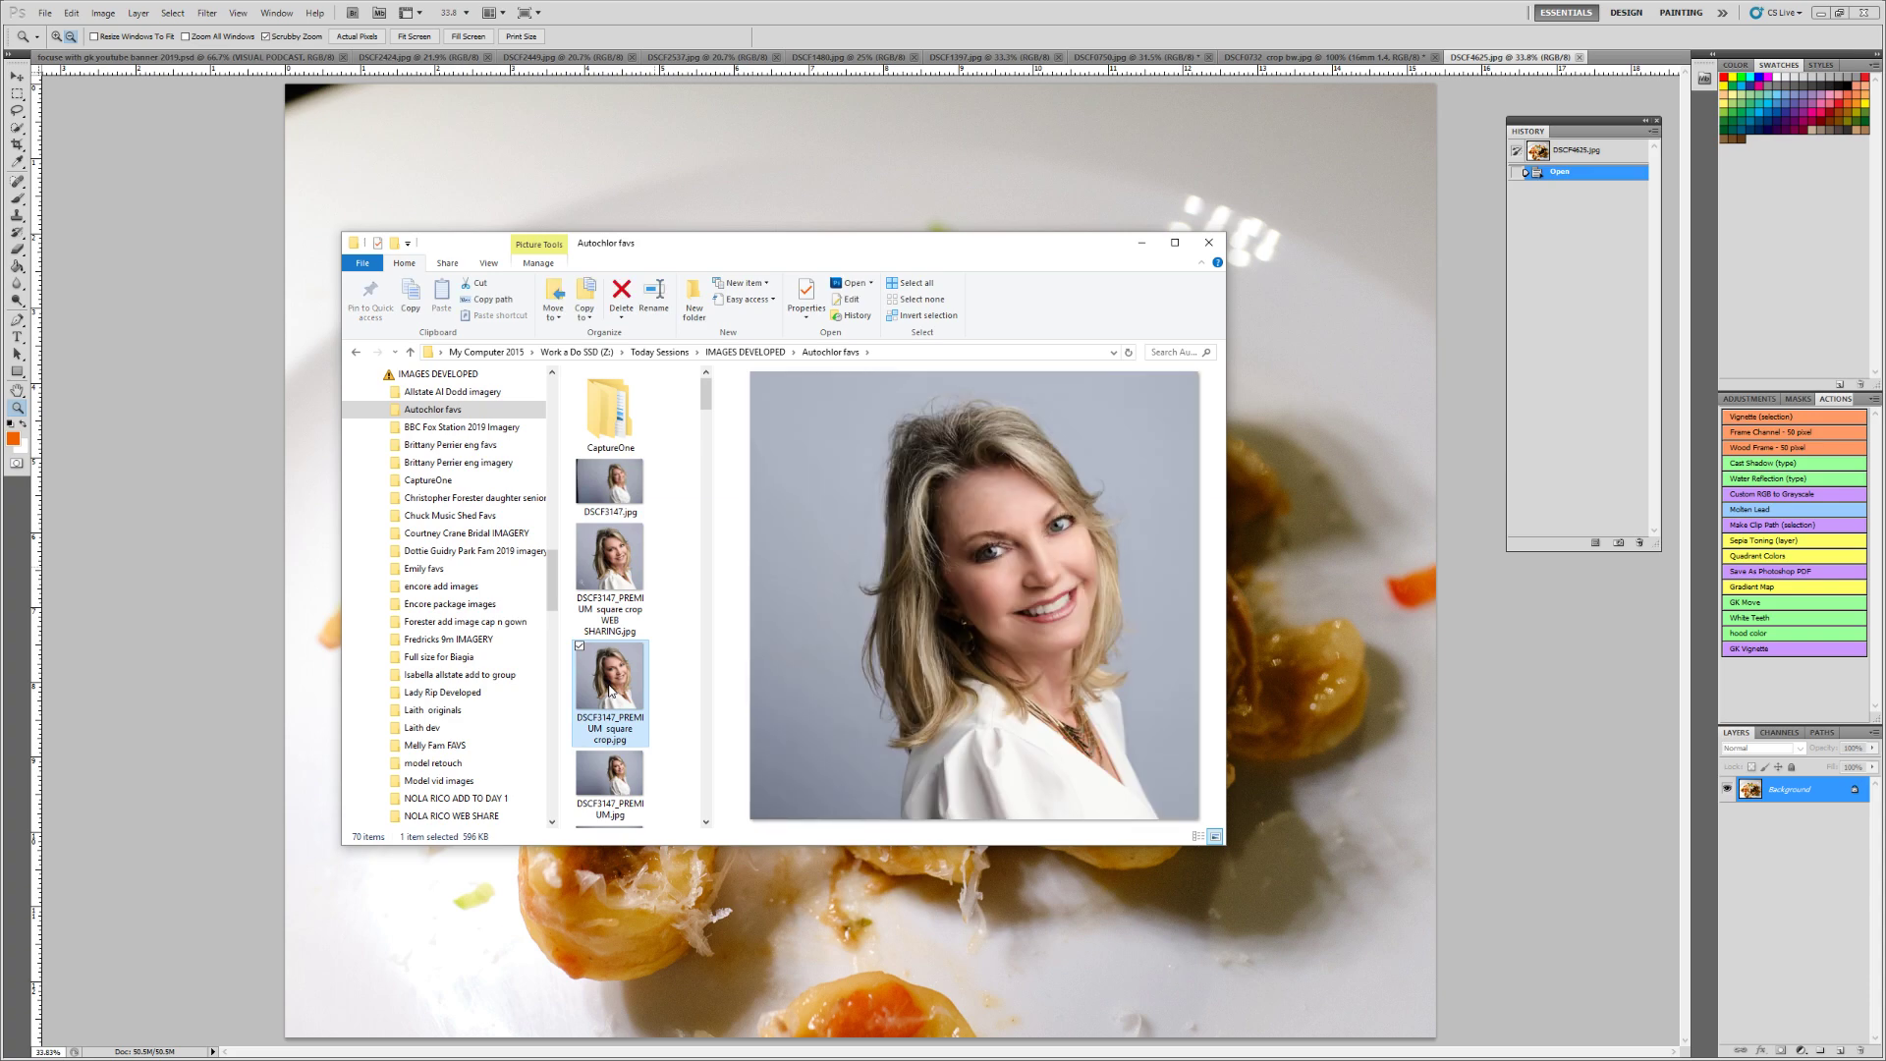
# Open DSCF3147_PREMIUM.jpg in Photoshop, examine the woman's face at up to 100% zoom and fit the portrait back on screen
pyautogui.doubleClick(611, 783)
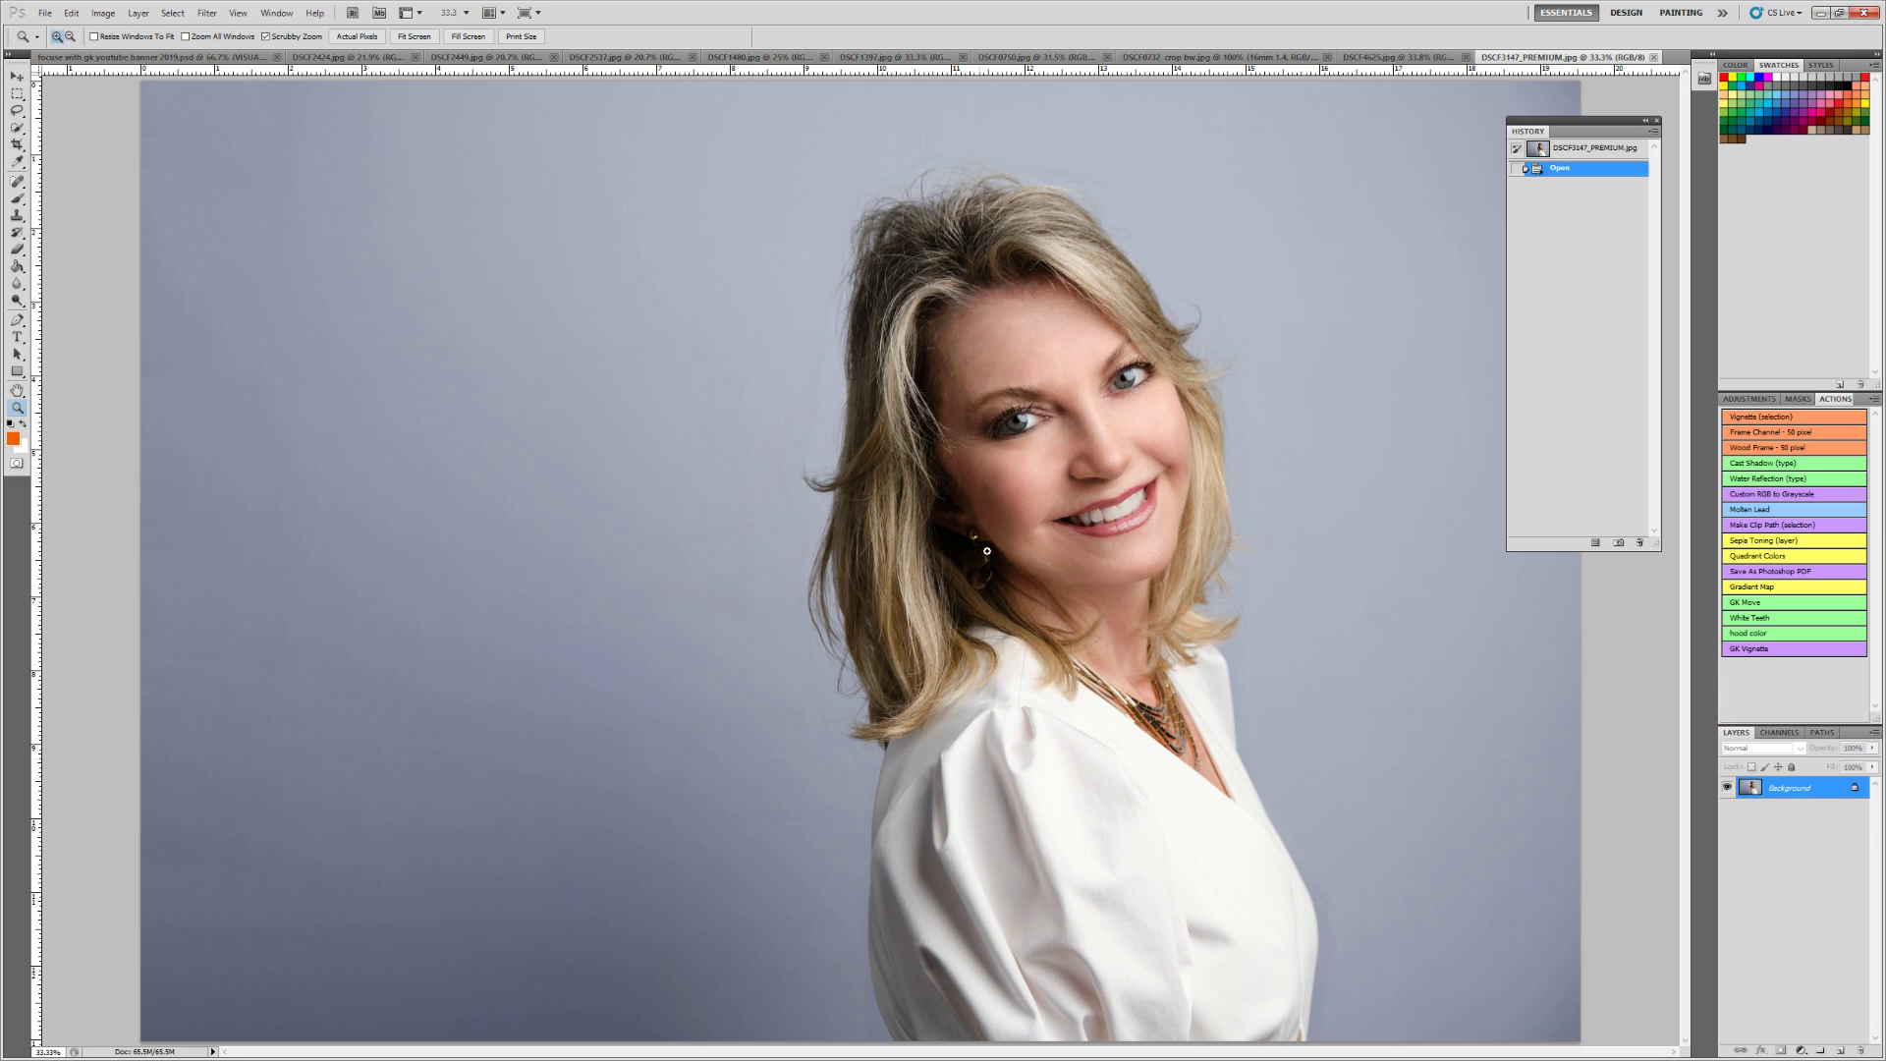
pyautogui.click(1036, 470)
pyautogui.click(1069, 414)
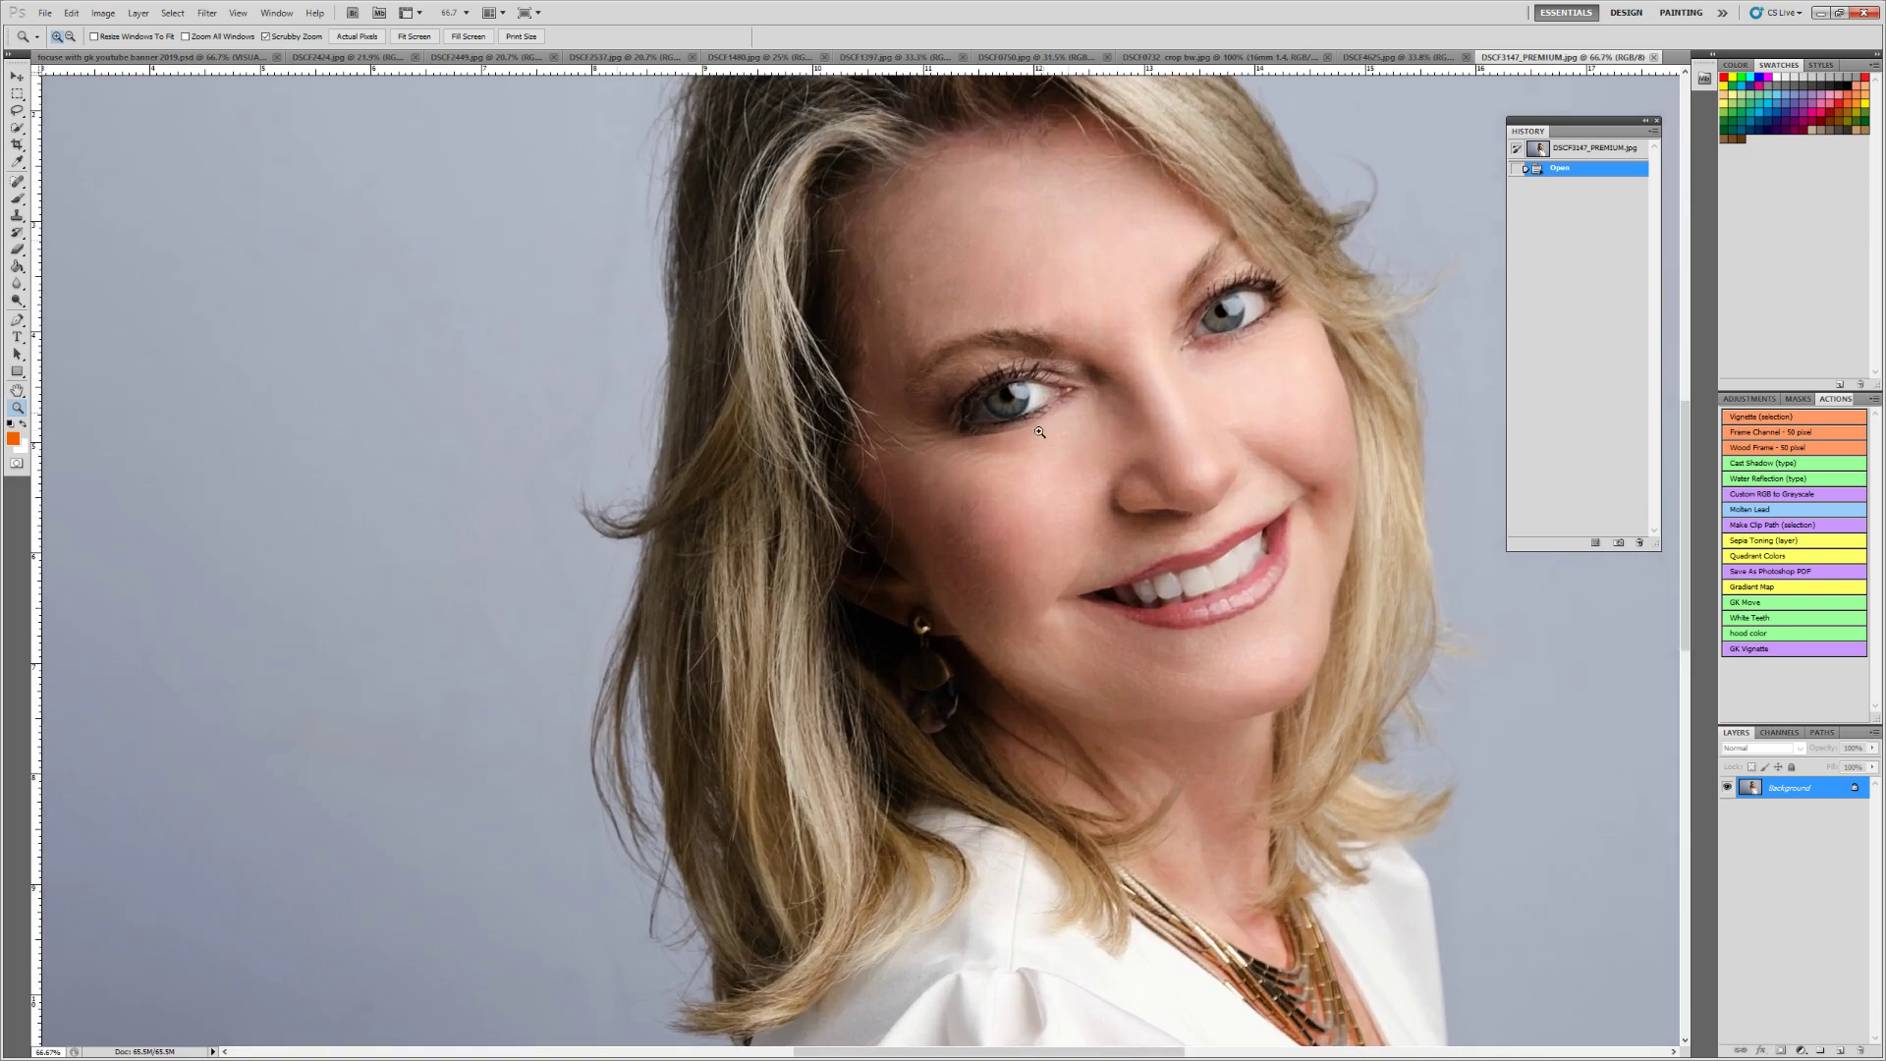
pyautogui.click(1038, 432)
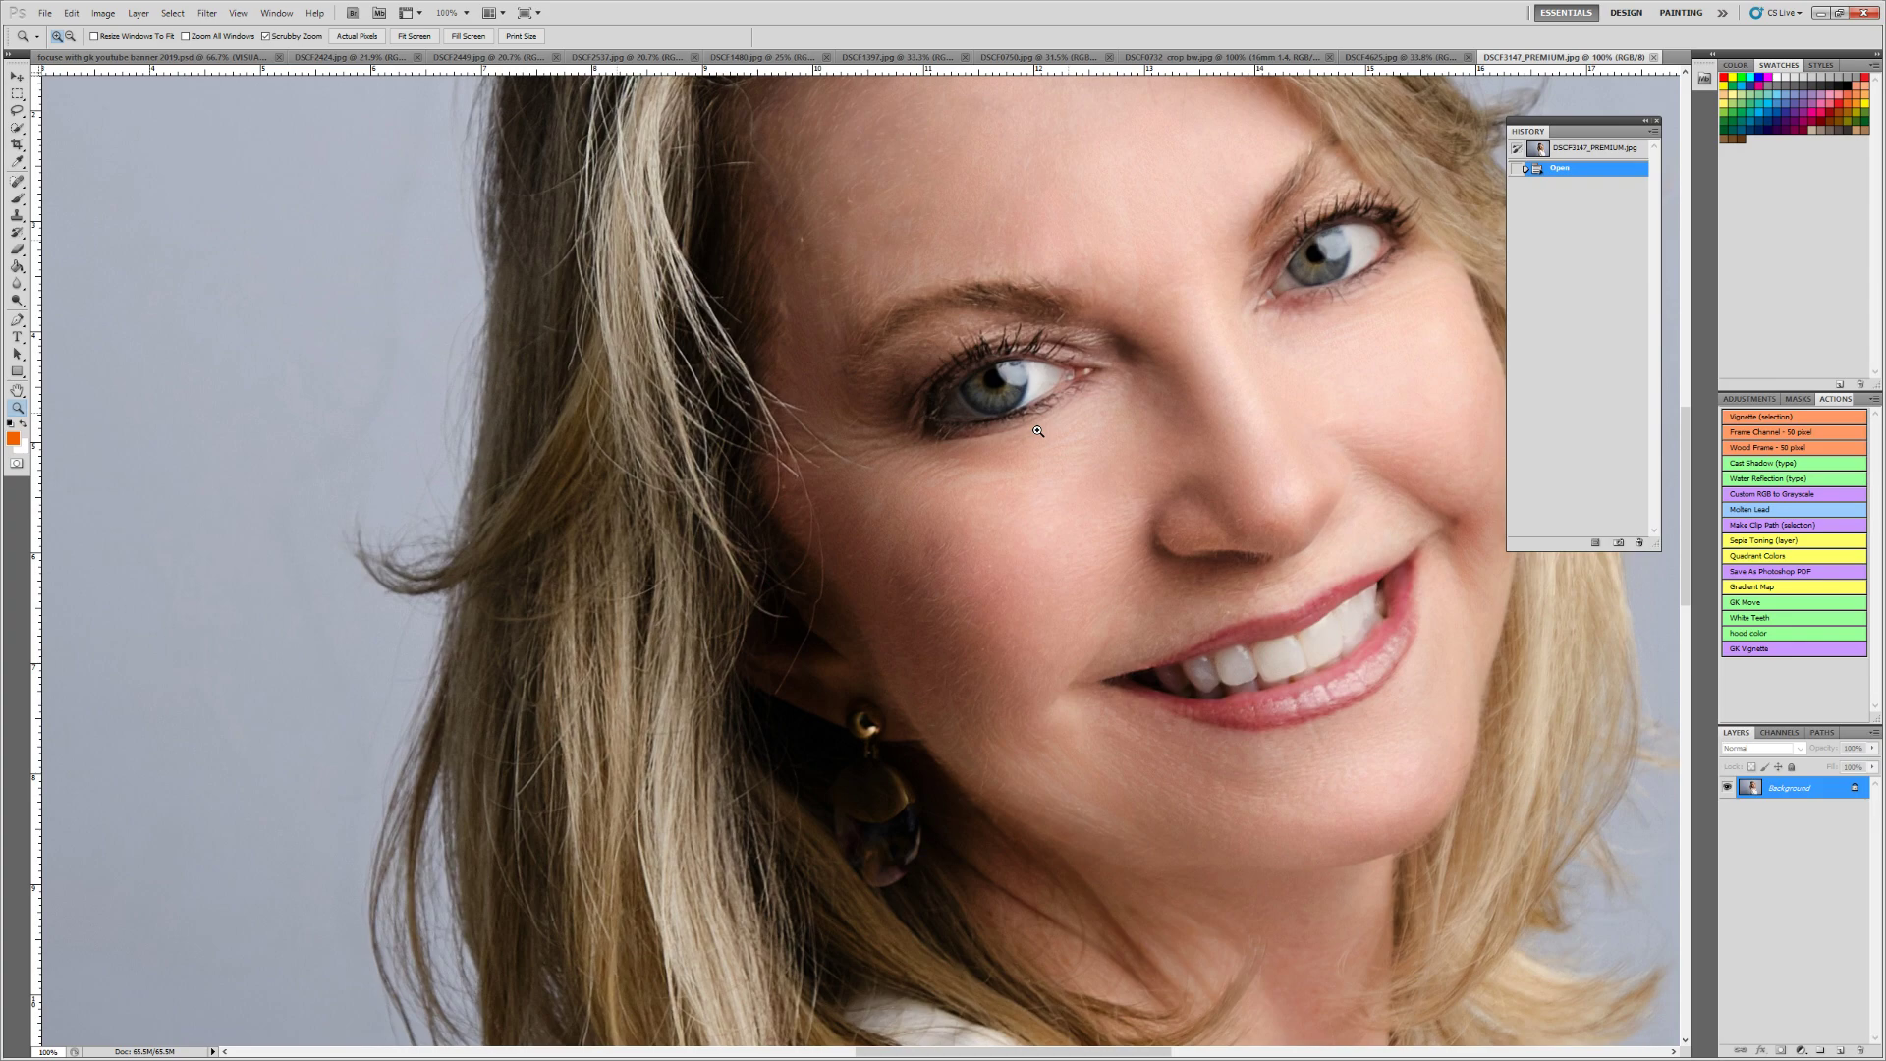
pyautogui.rightClick(1037, 430)
pyautogui.click(1061, 439)
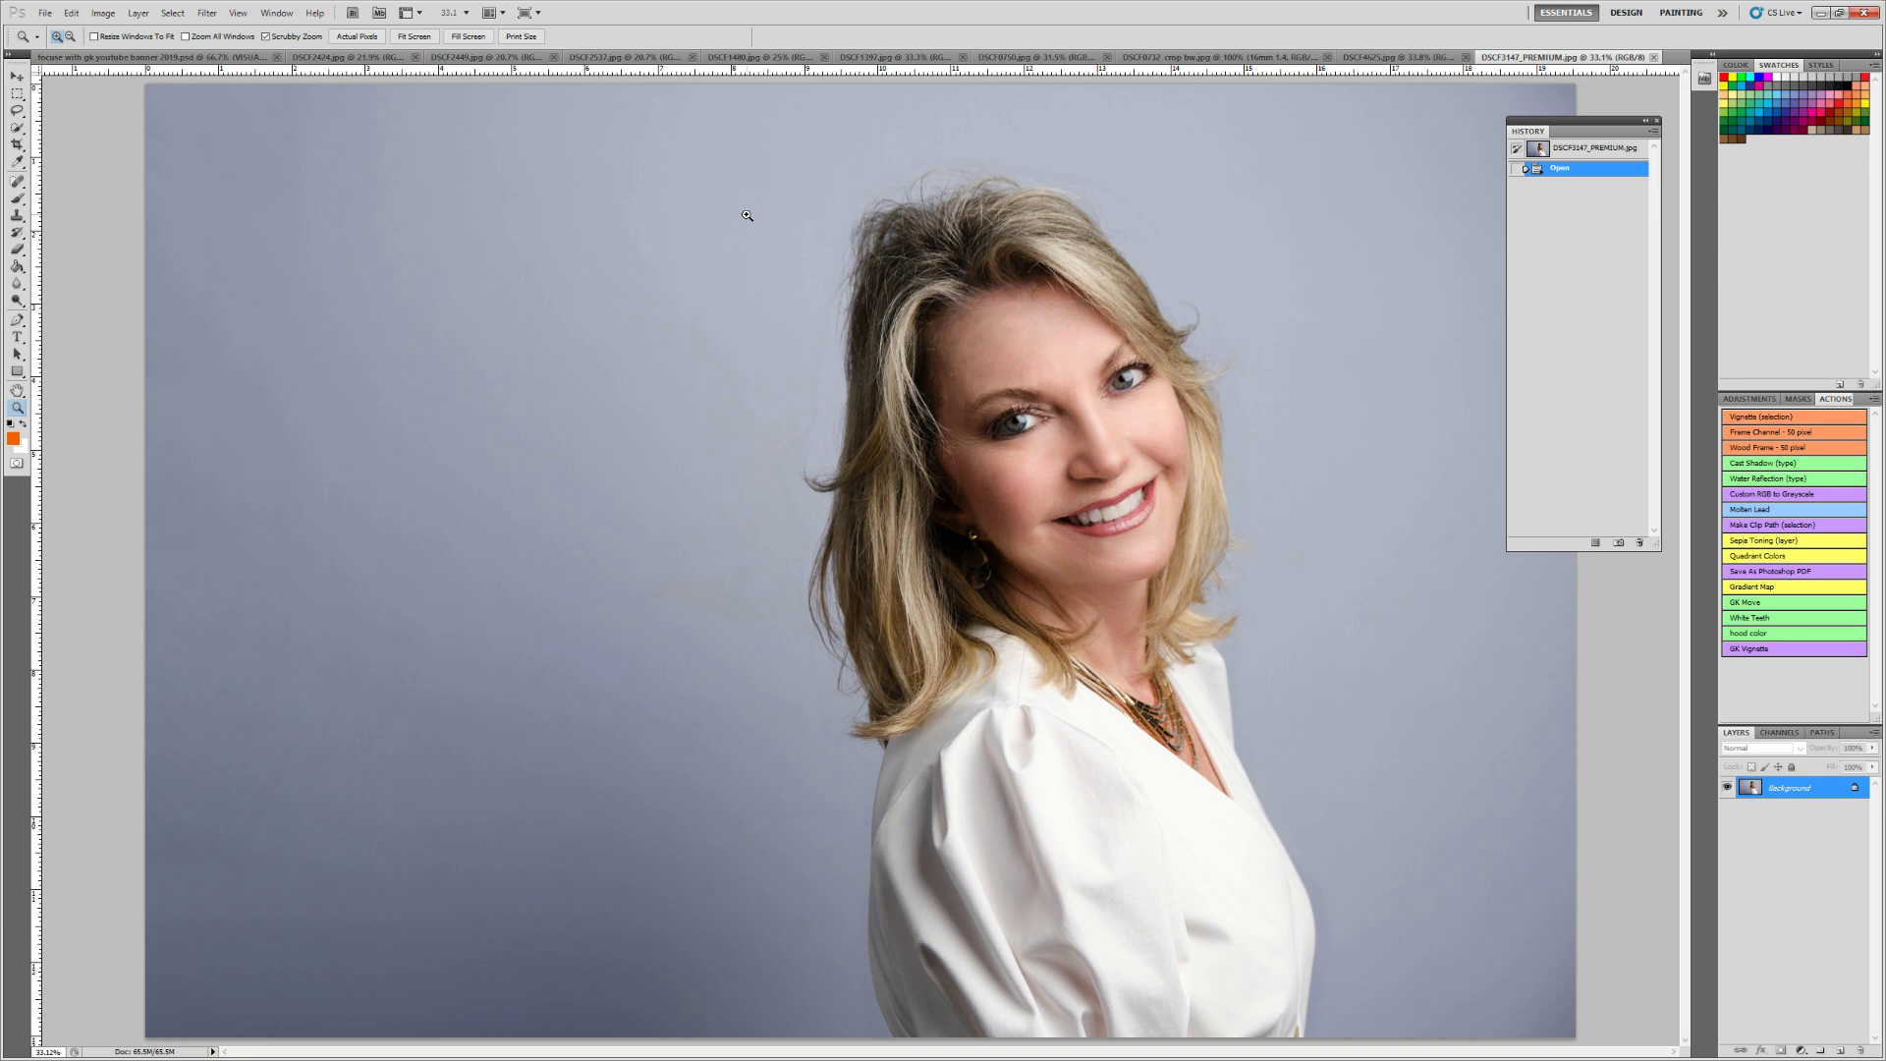
# Return to the Autochlor favs folder in File Explorer, preview DSCF3155.jpg and open it in Photoshop
pyautogui.hotkey('alt', 'Tab')
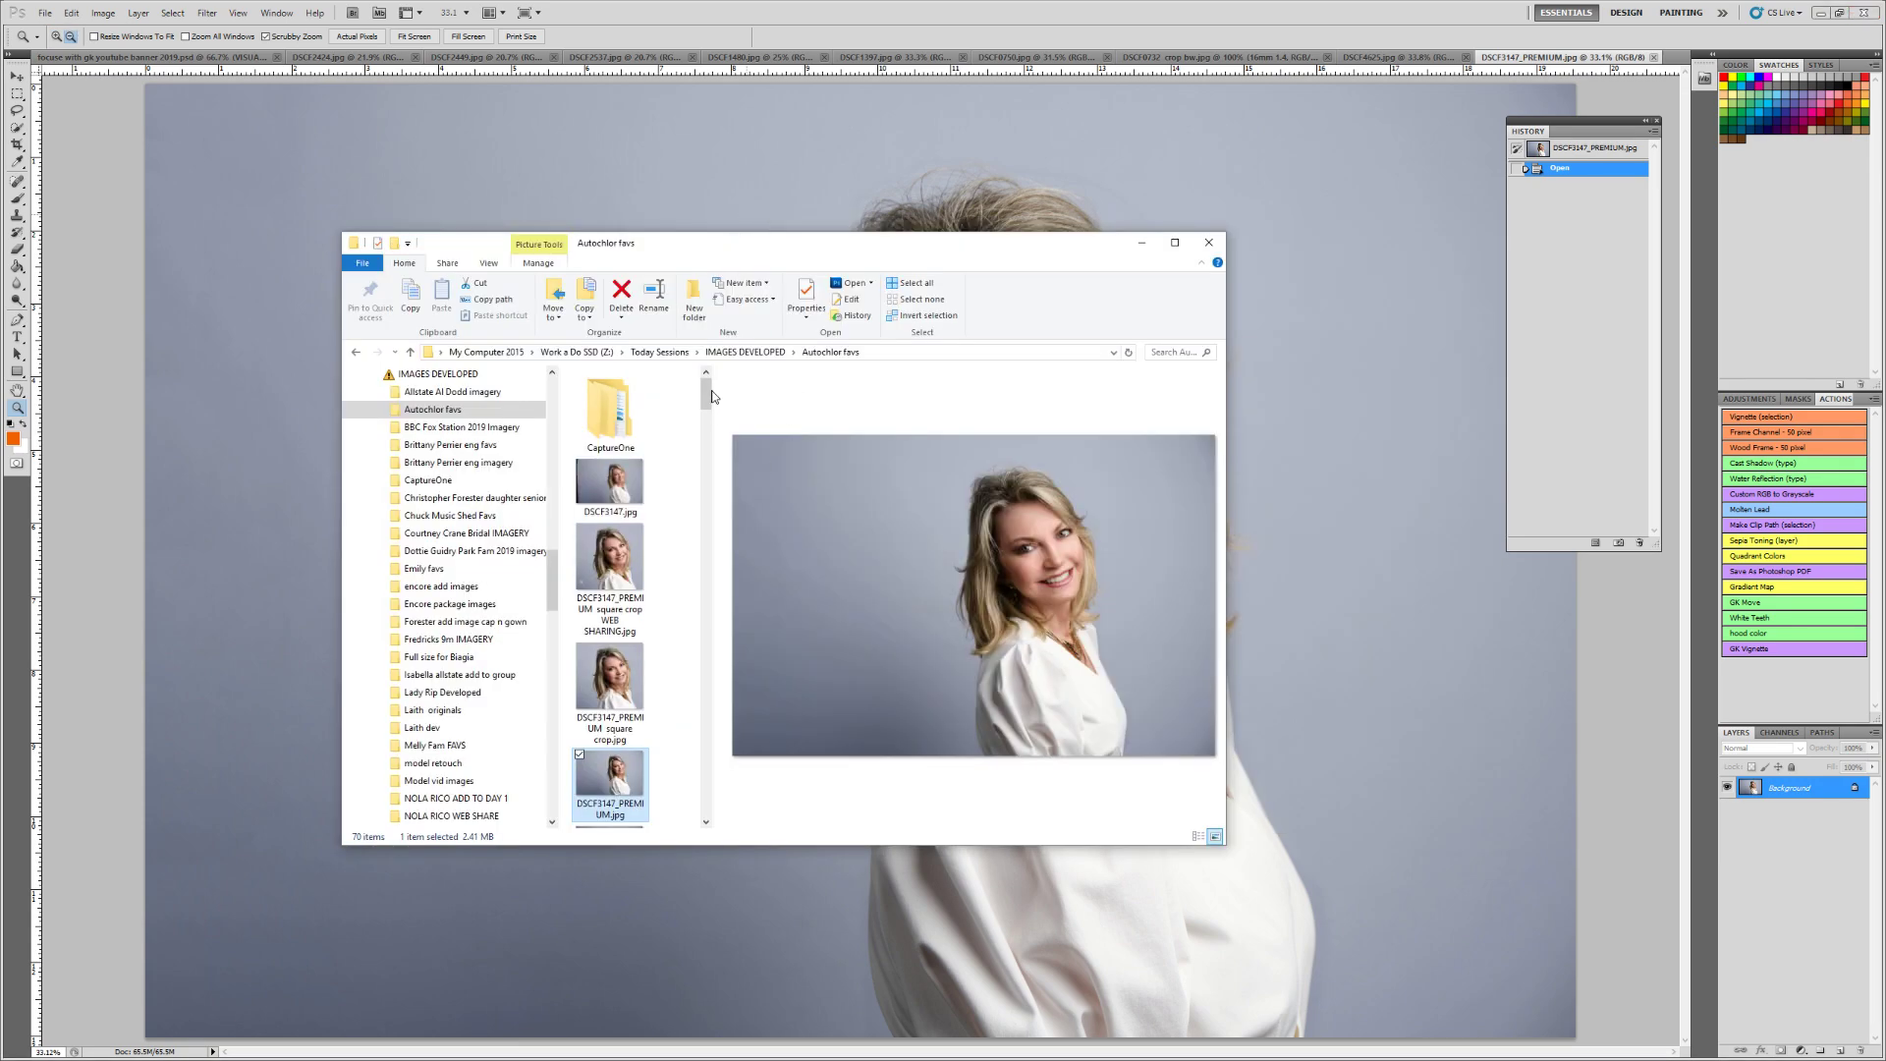
pyautogui.moveTo(708, 393); pyautogui.dragTo(716, 453)
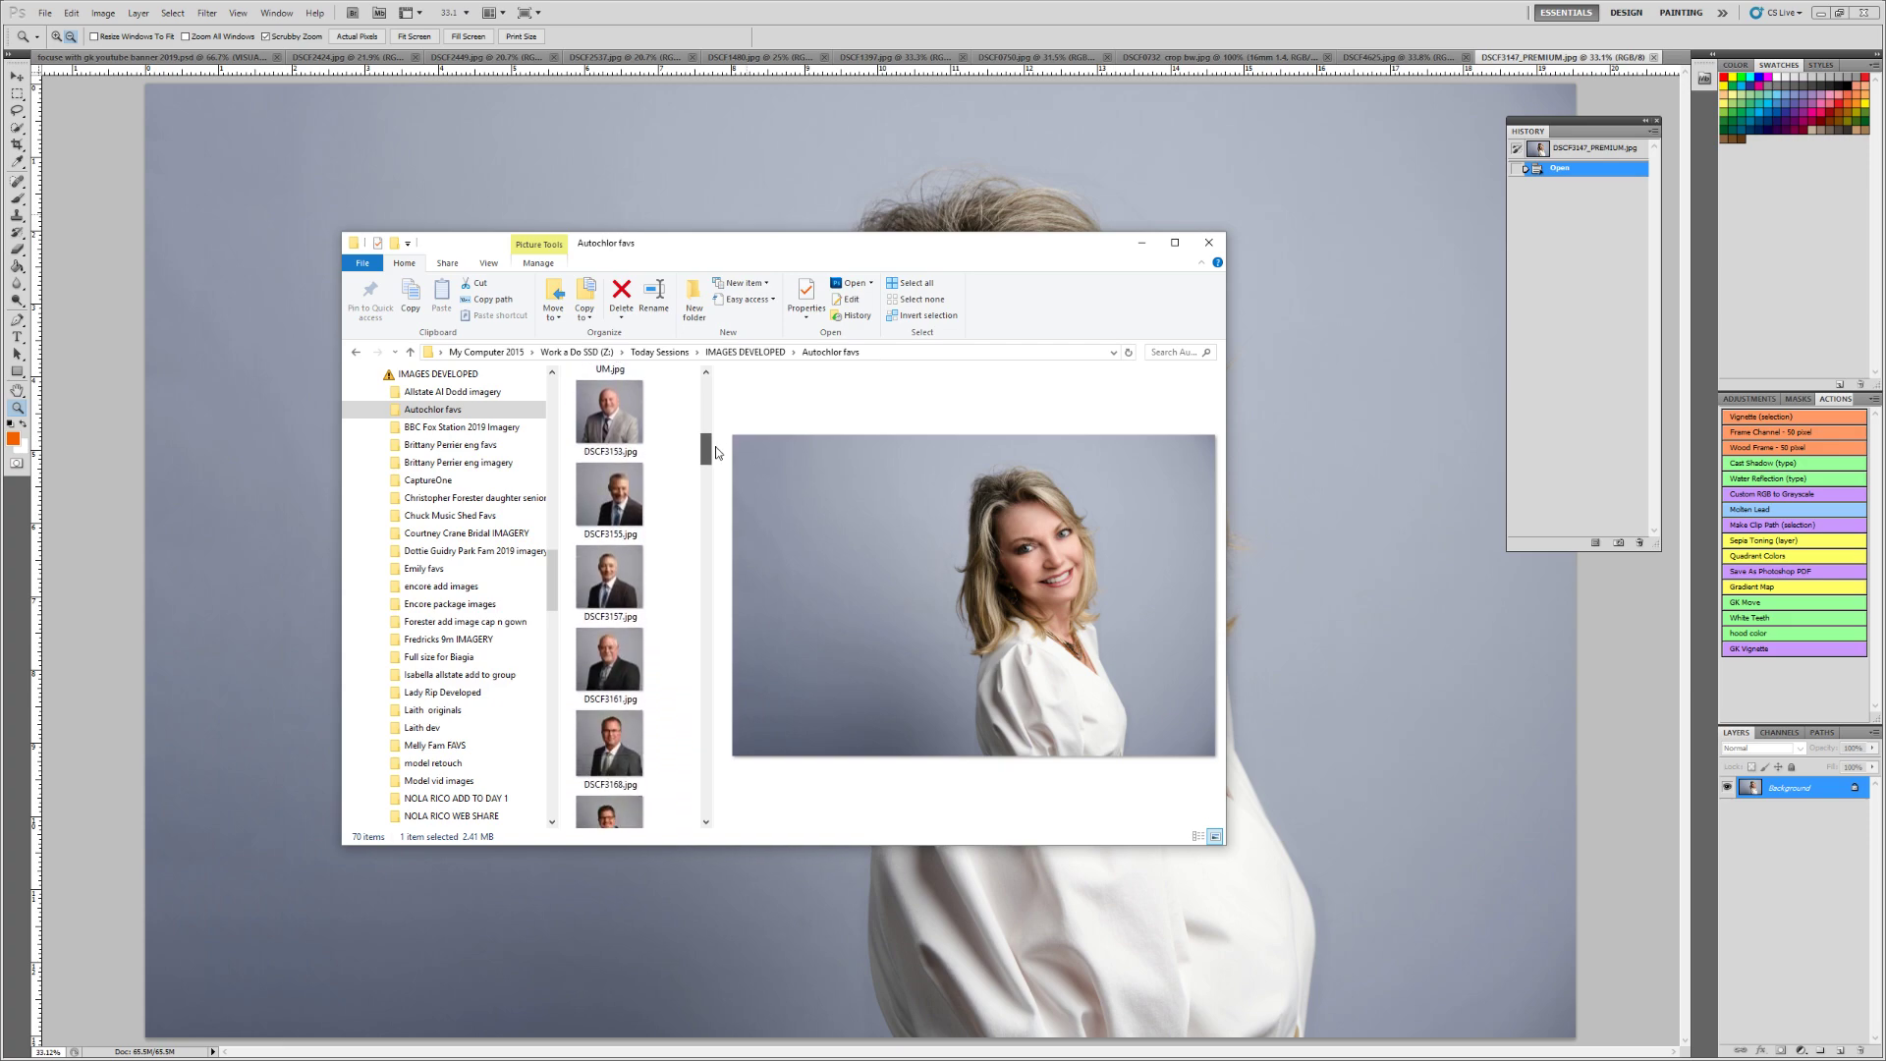
pyautogui.click(617, 499)
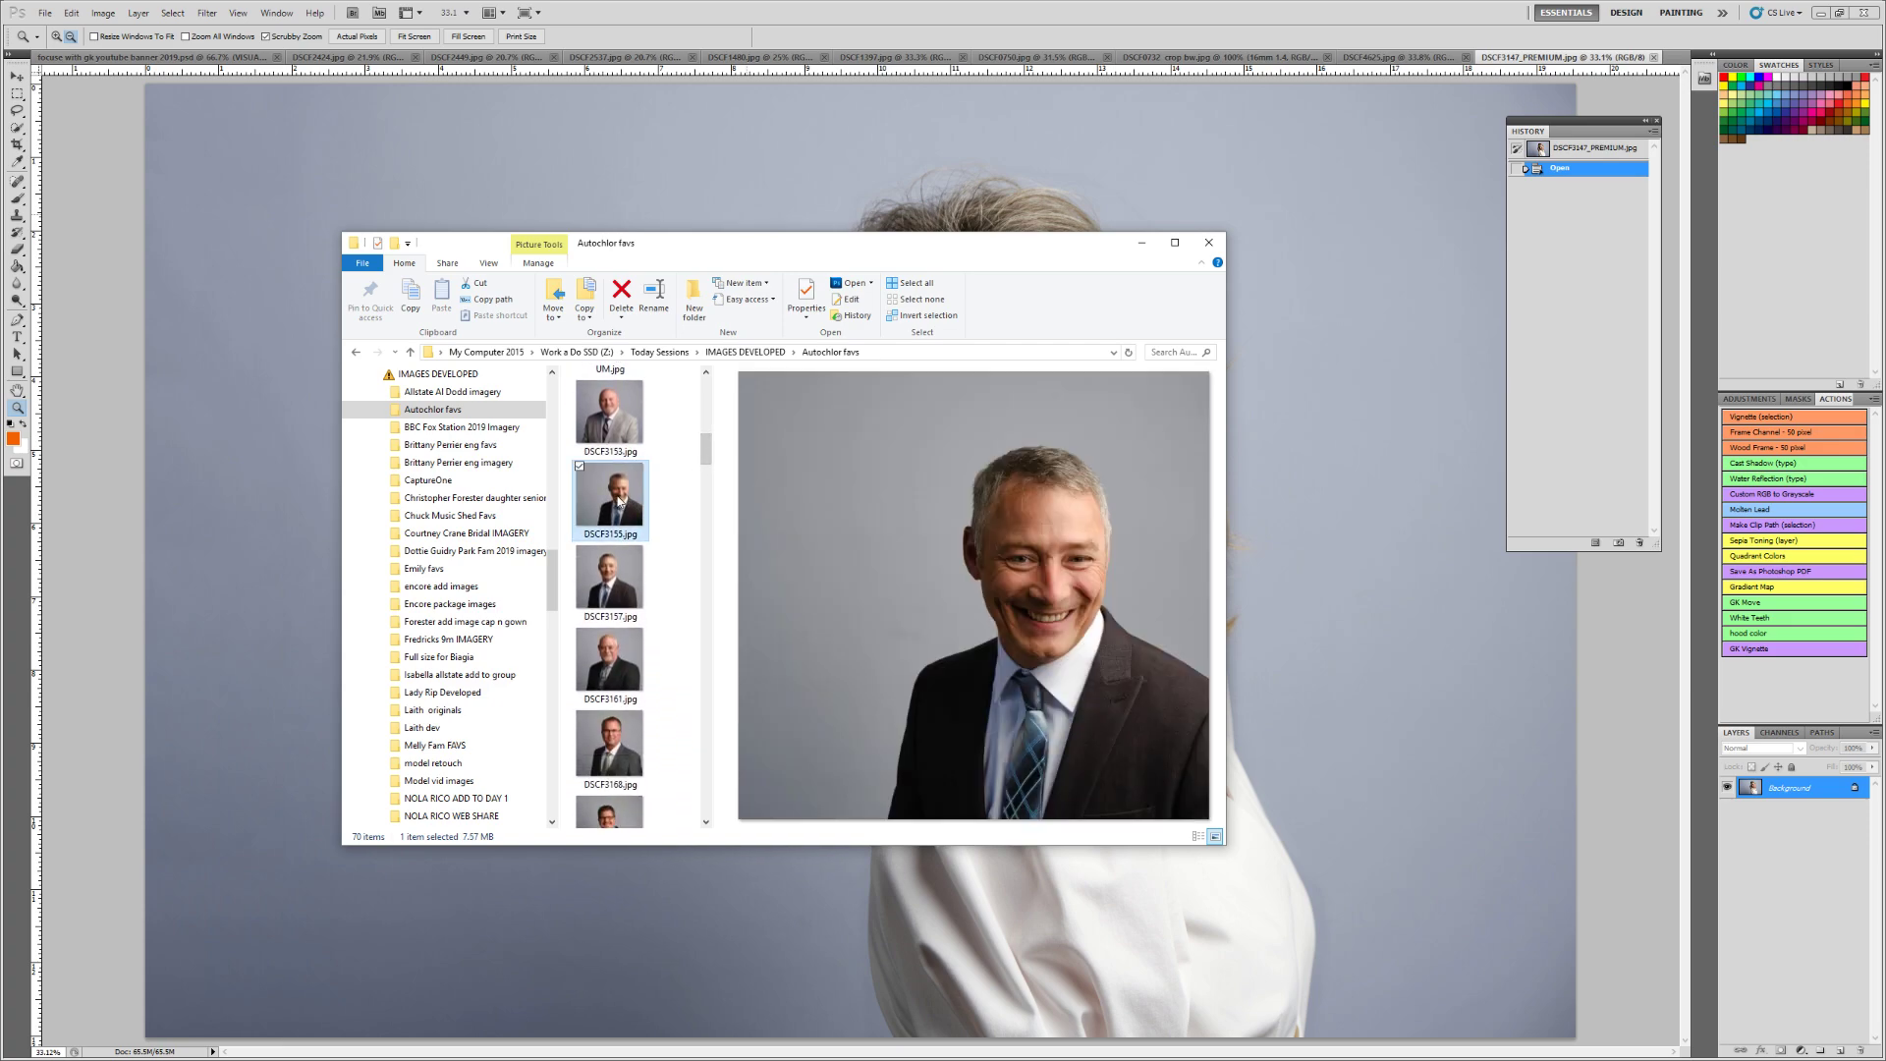
pyautogui.doubleClick(617, 499)
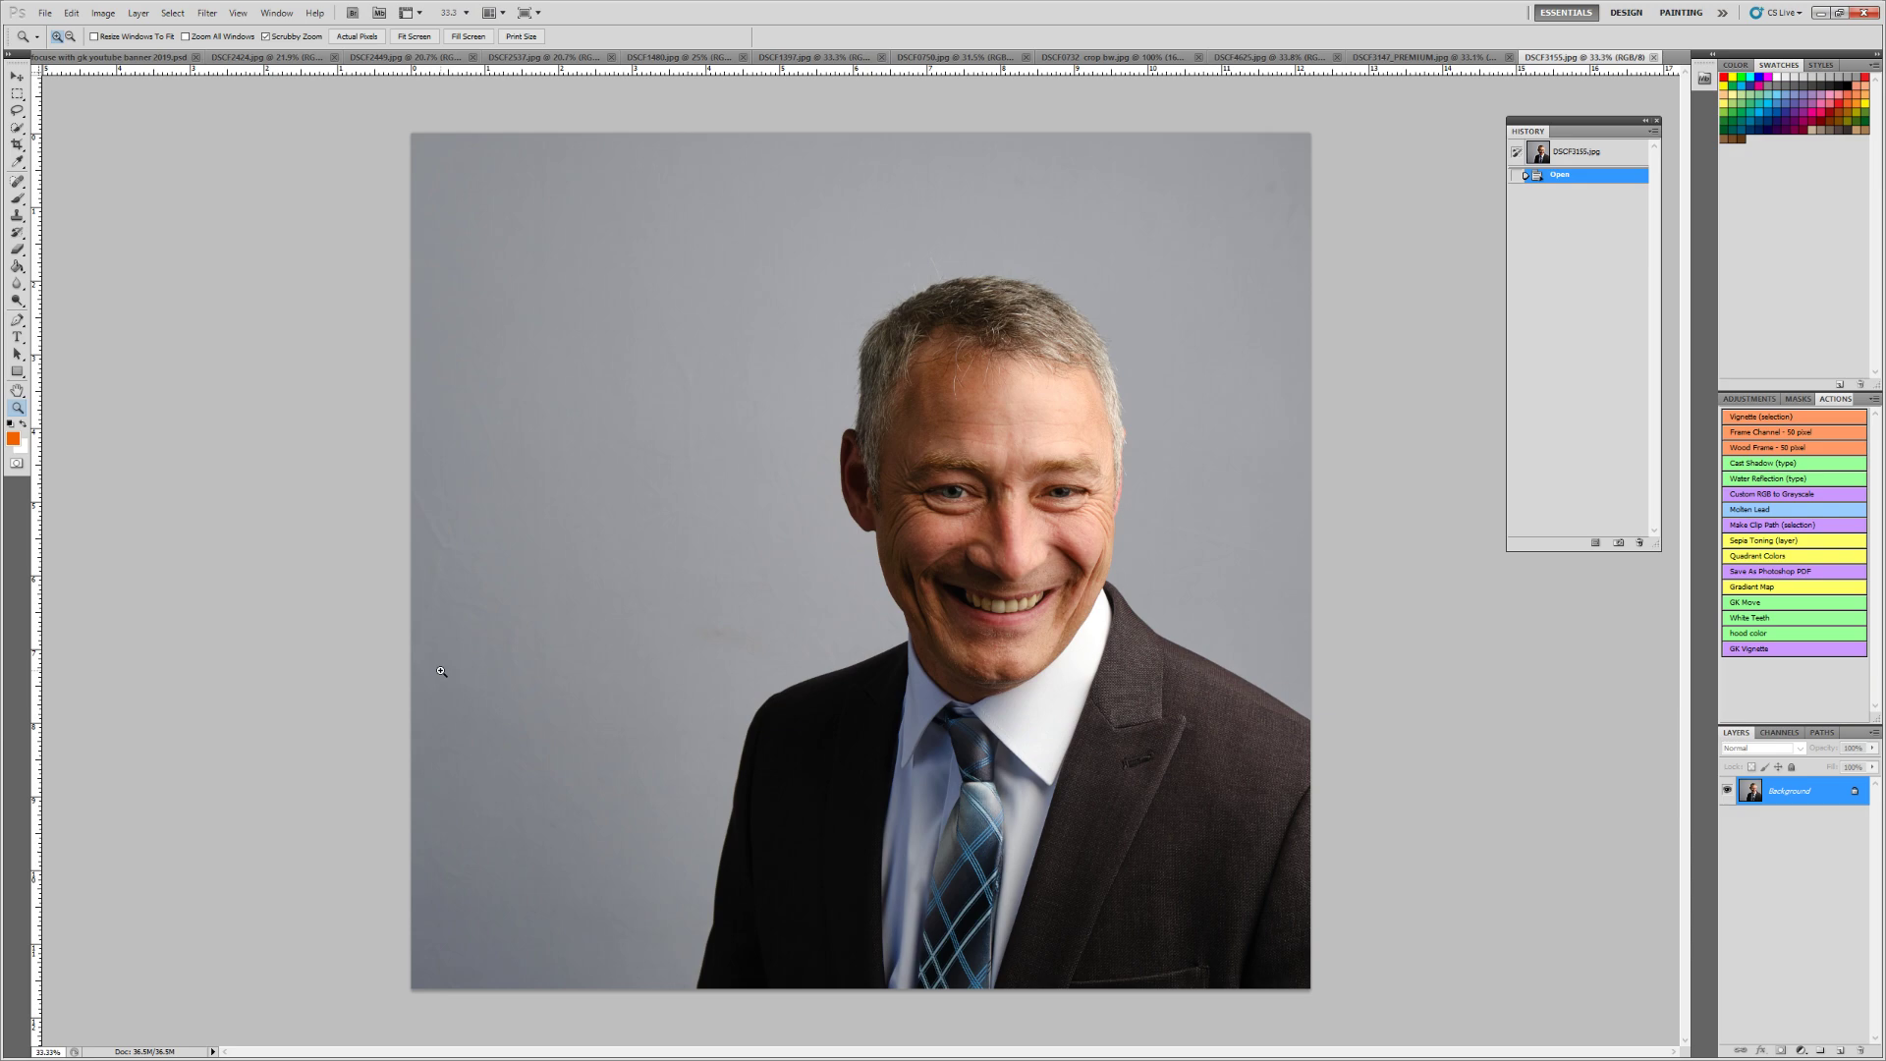
# Desaturate the man's headshot and display it in full screen mode on a black background
pyautogui.hotkey('ctrl', 'shift', 'u')
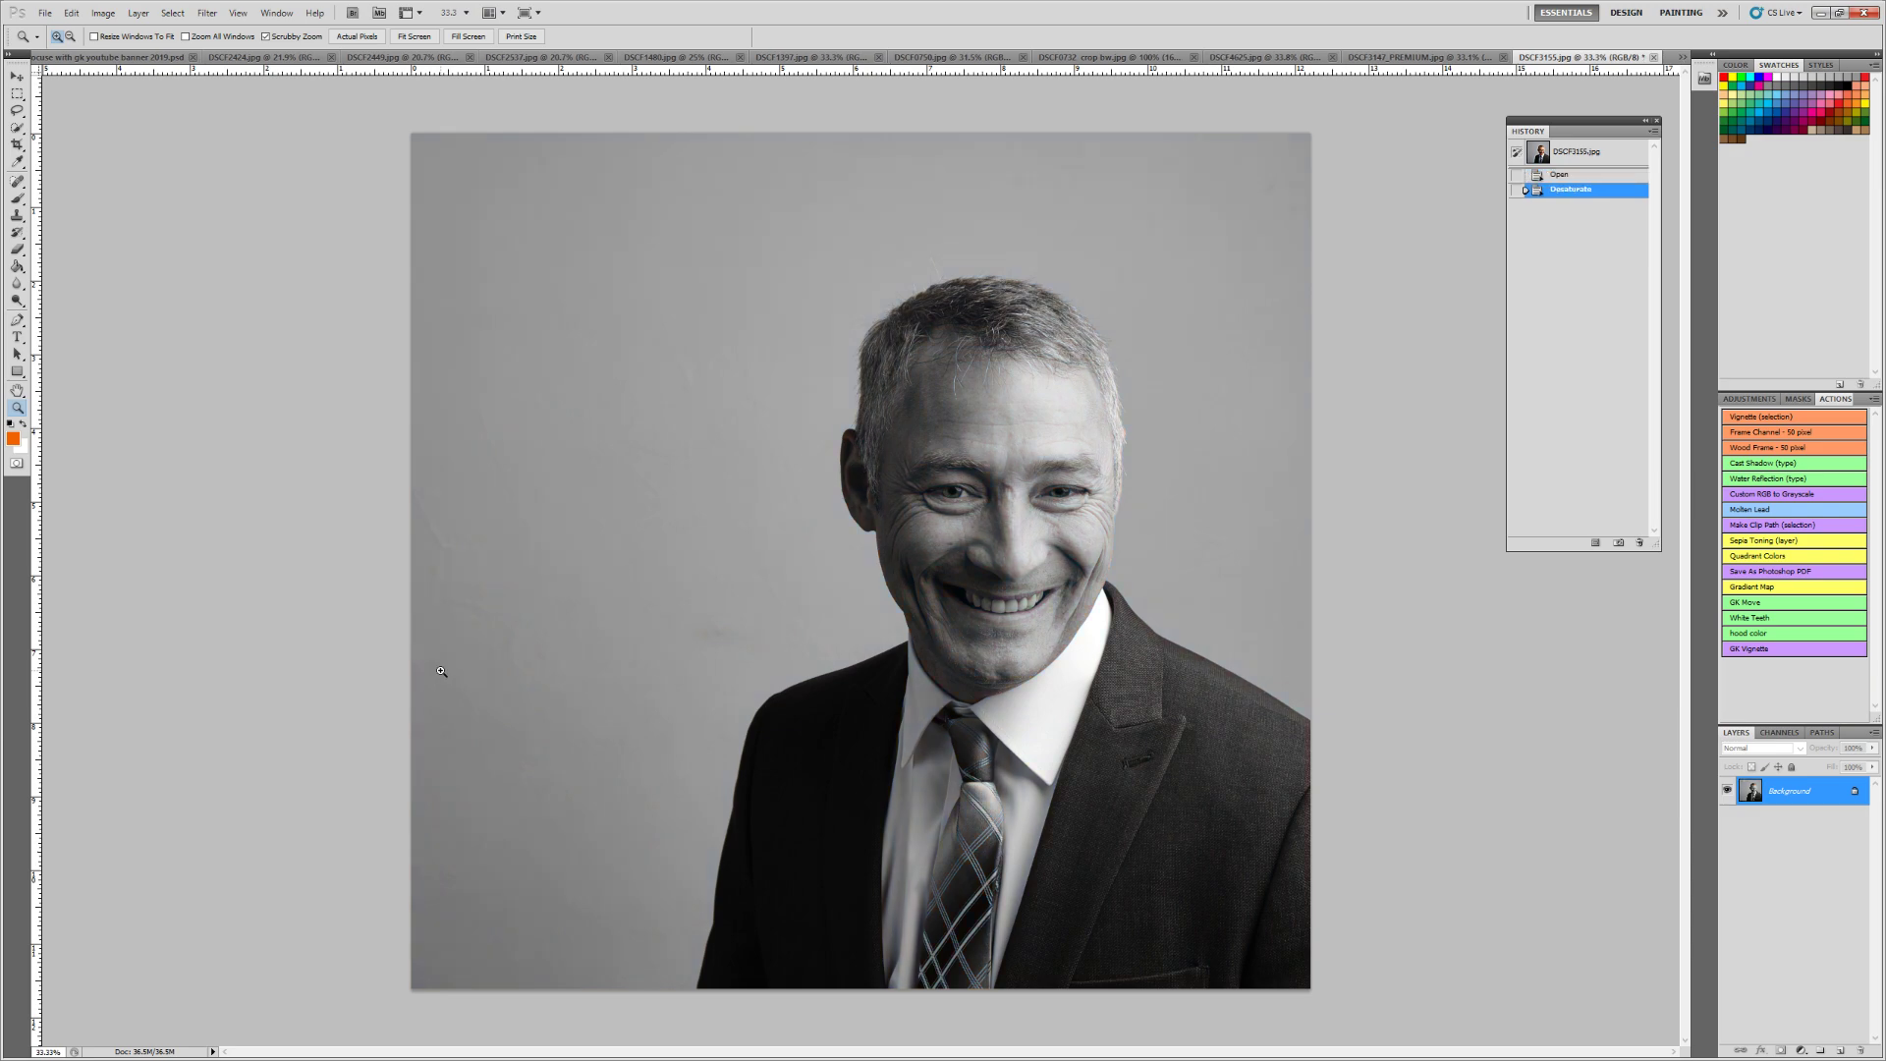
pyautogui.press('f')
pyautogui.press('f')
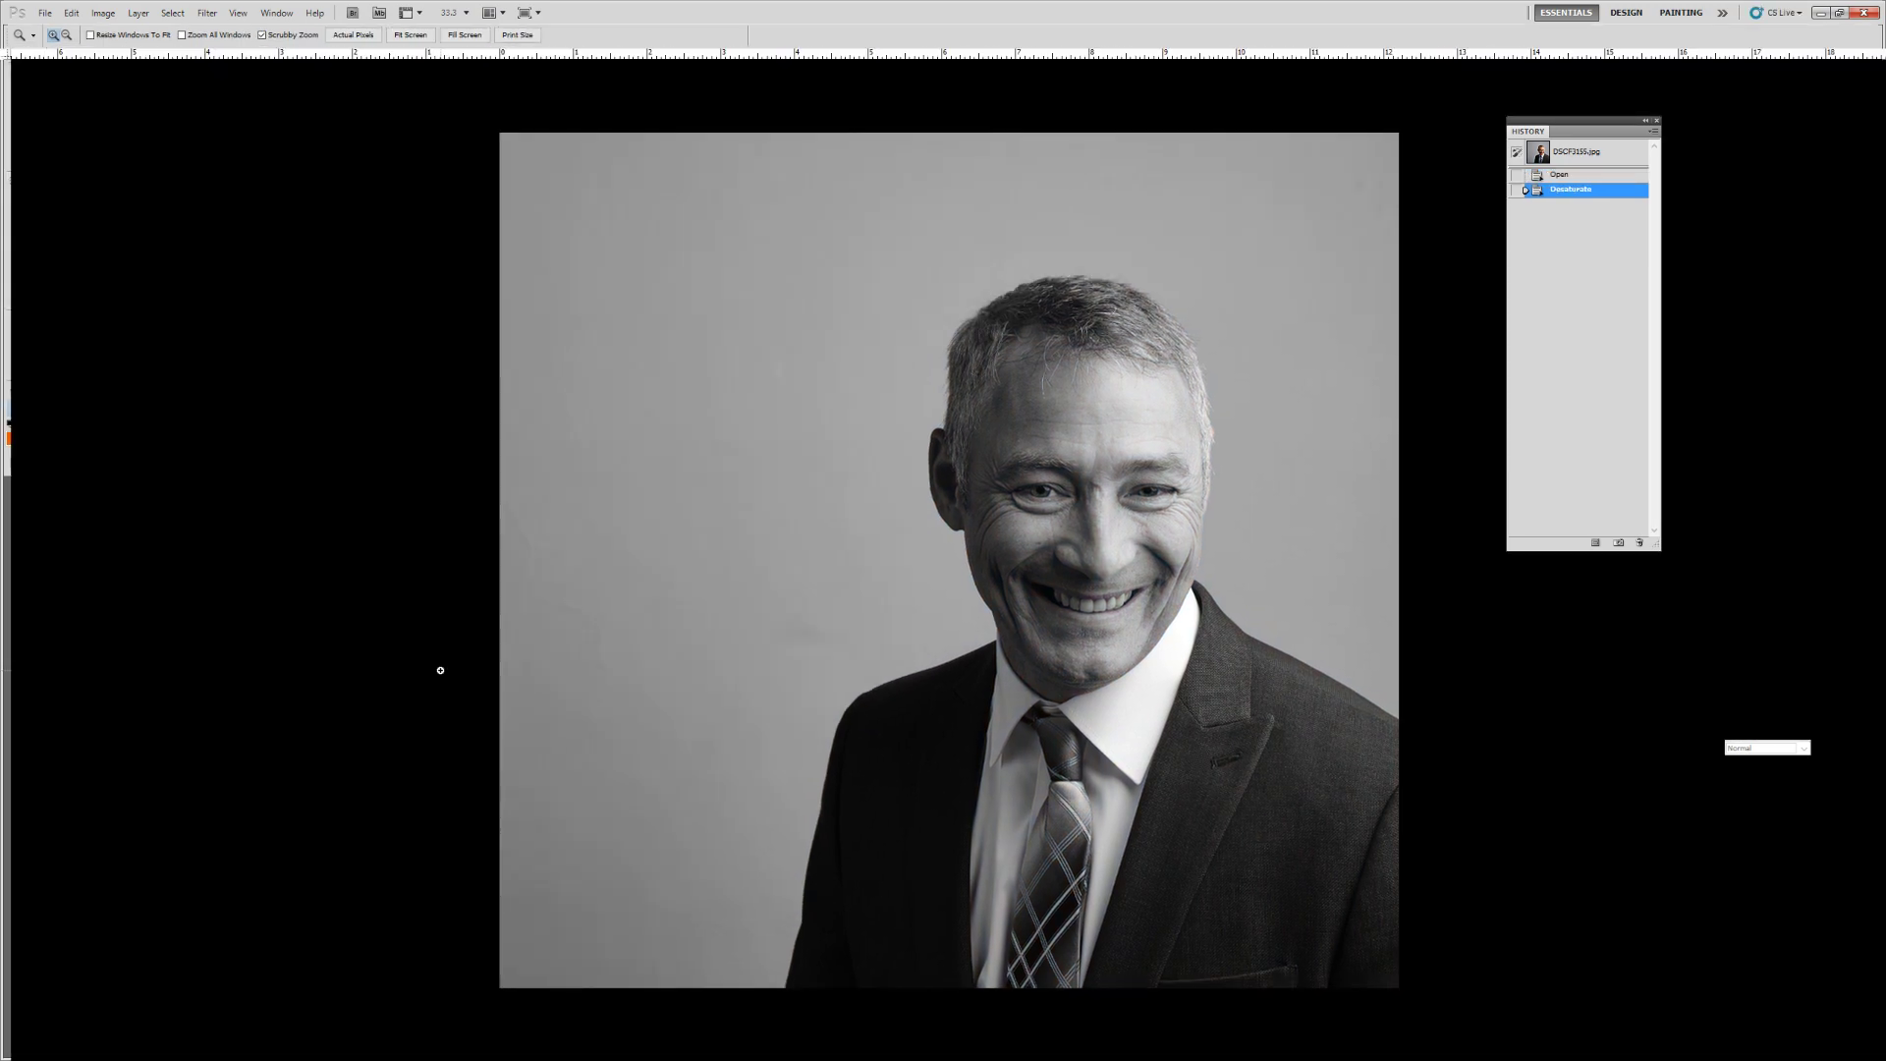